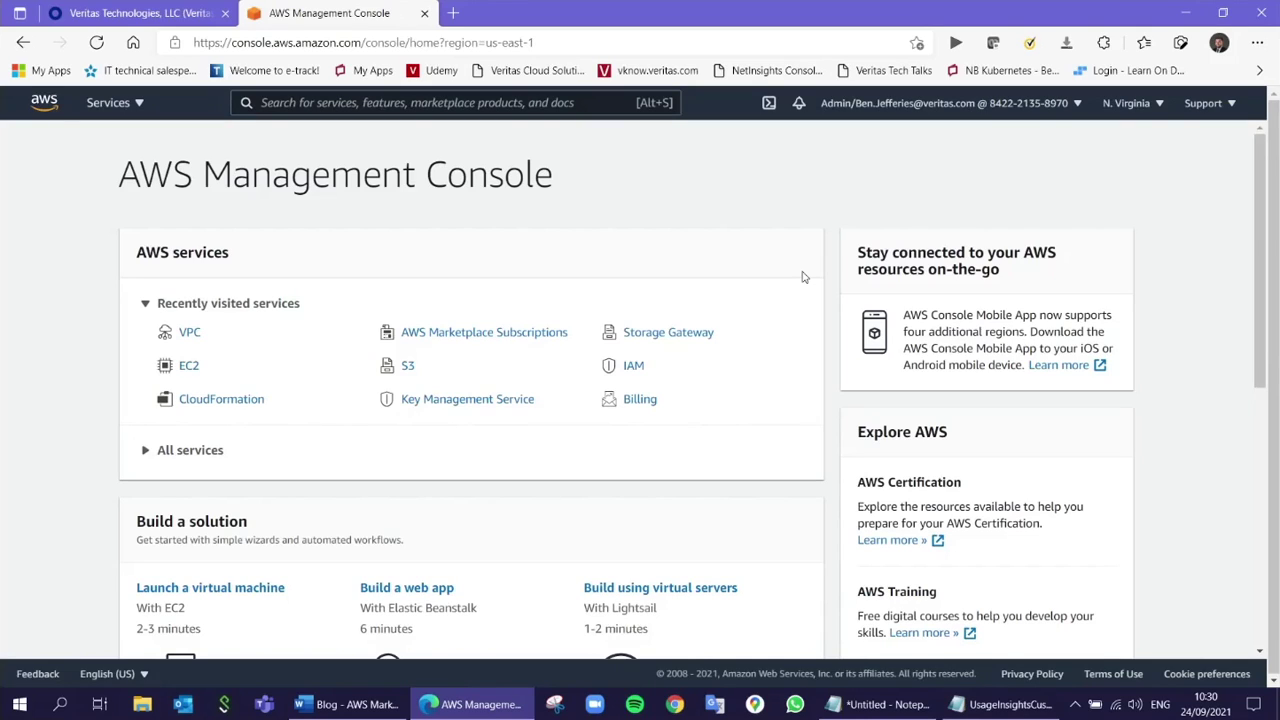
# - Open the EC2 service, dismiss the welcome-back notice, and bring up its Key Pairs page
pyautogui.click(107, 112)
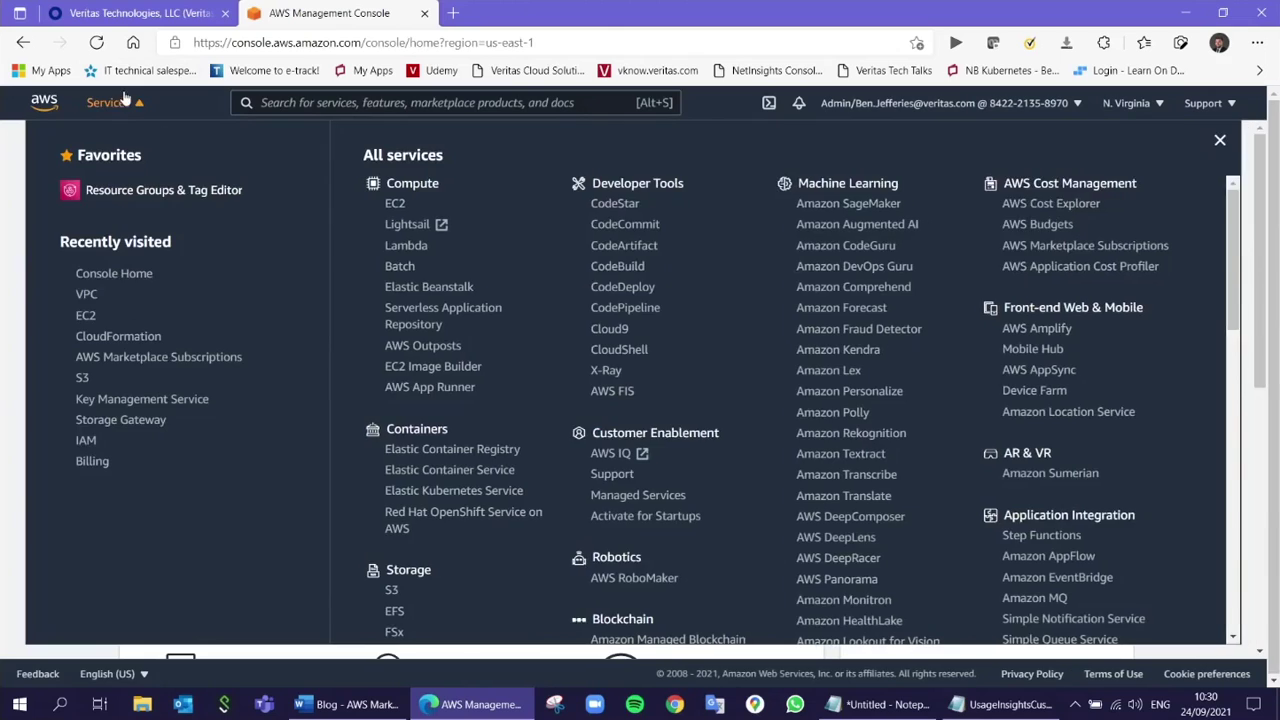
pyautogui.click(125, 100)
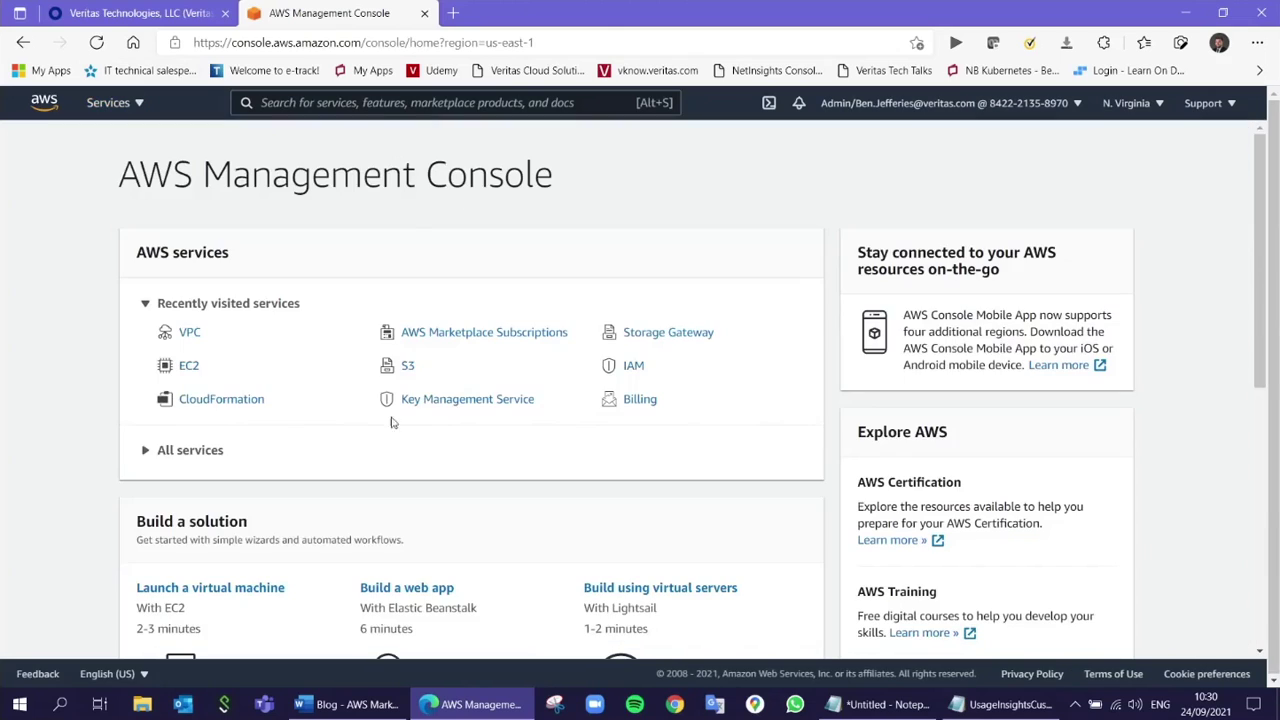
pyautogui.click(106, 109)
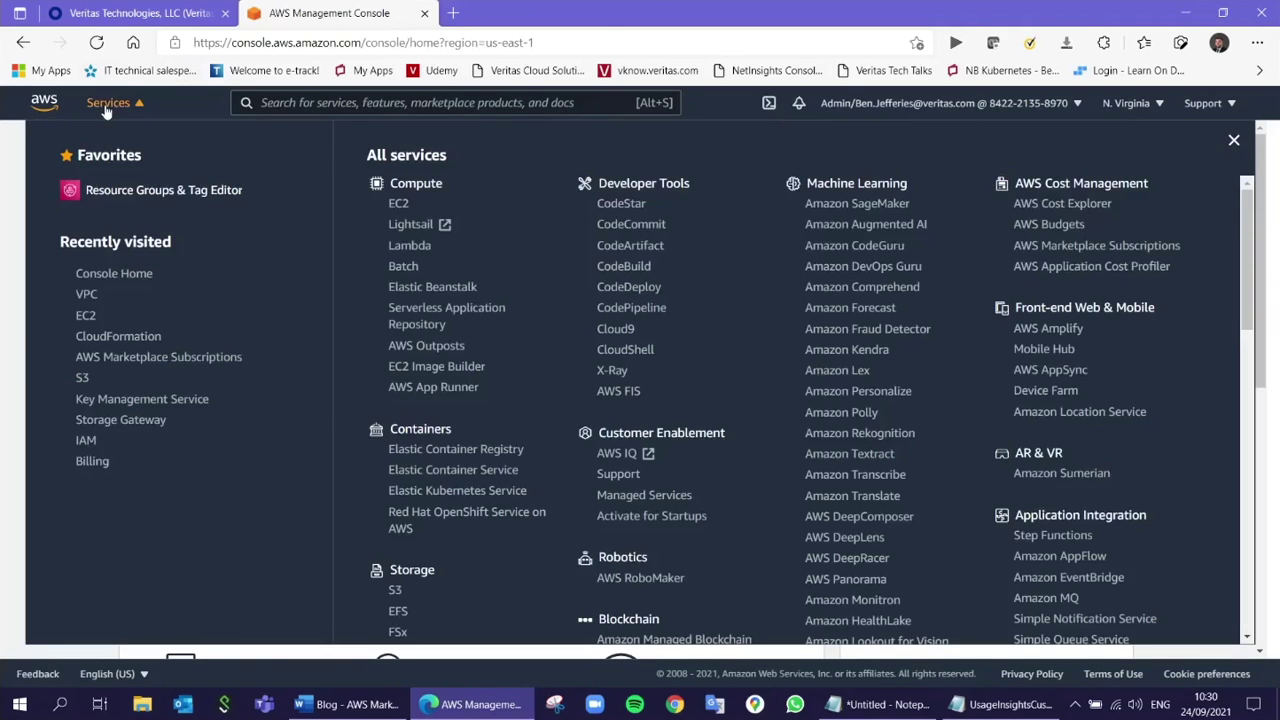
pyautogui.click(401, 204)
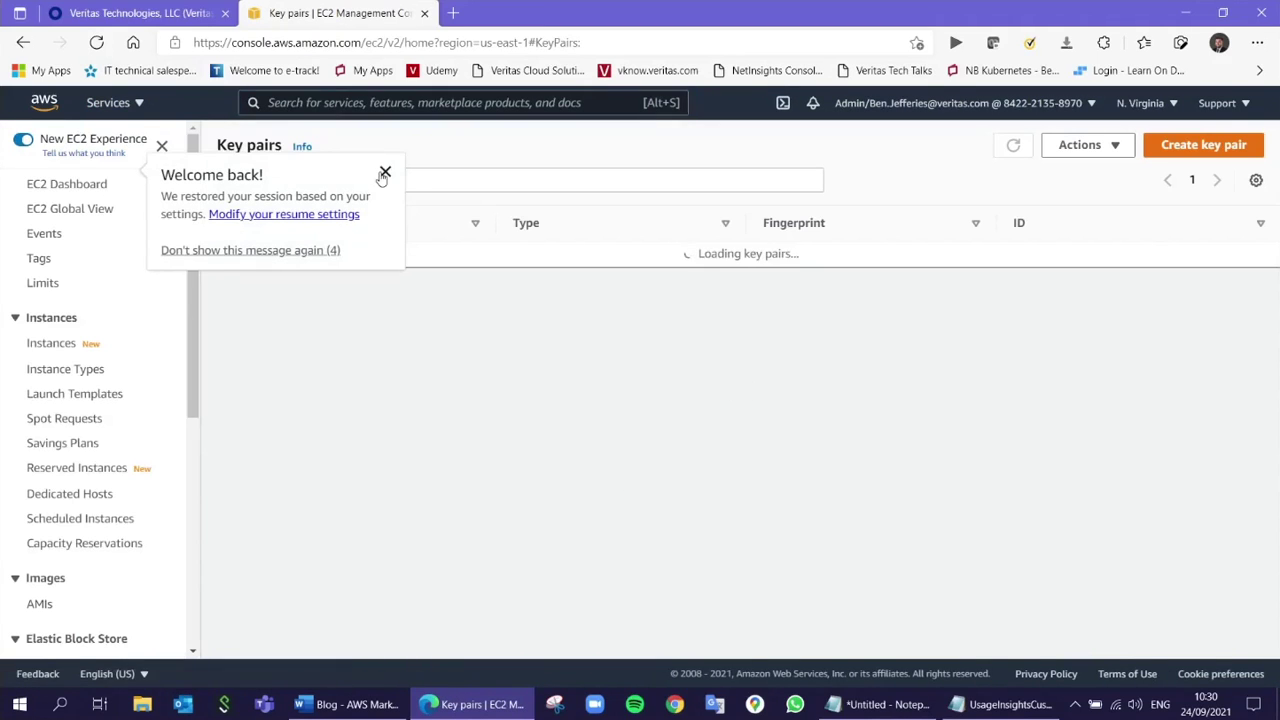
pyautogui.click(384, 174)
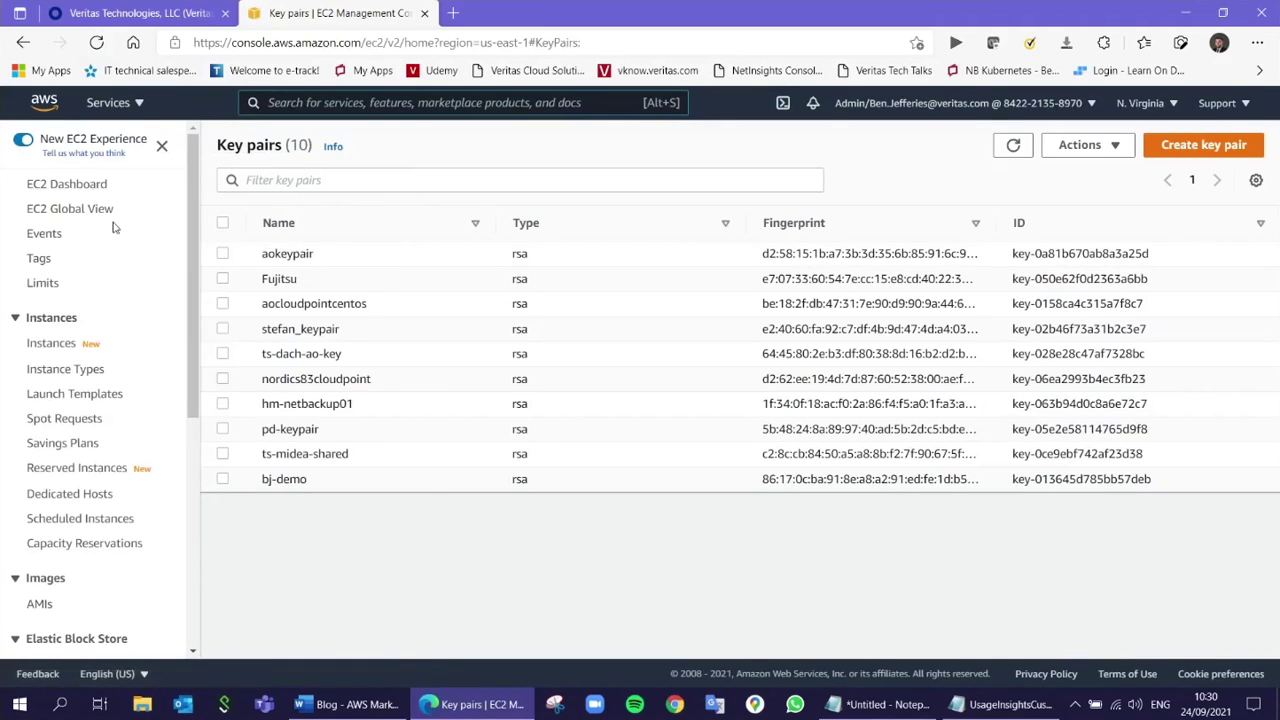
pyautogui.scroll(-5, 56, 210)
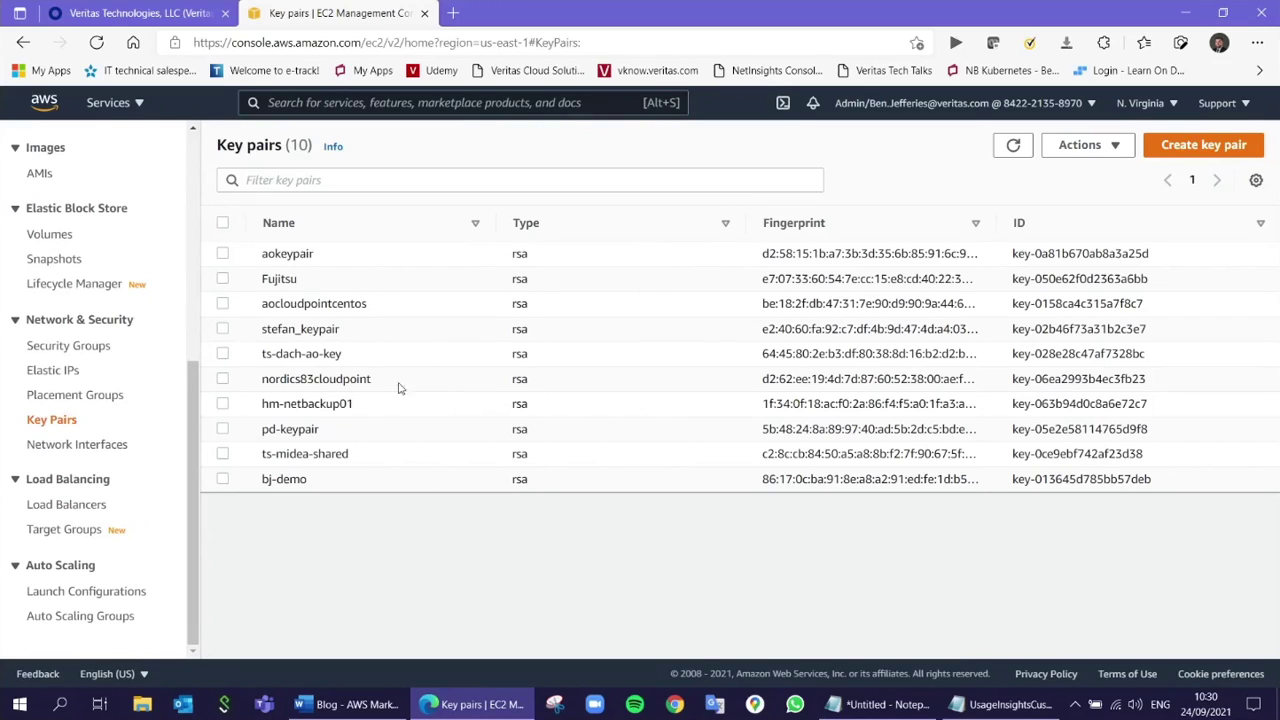
# - Create an RSA key pair named nbu-demo in .ppk format and dismiss the downloads list
pyautogui.click(1199, 151)
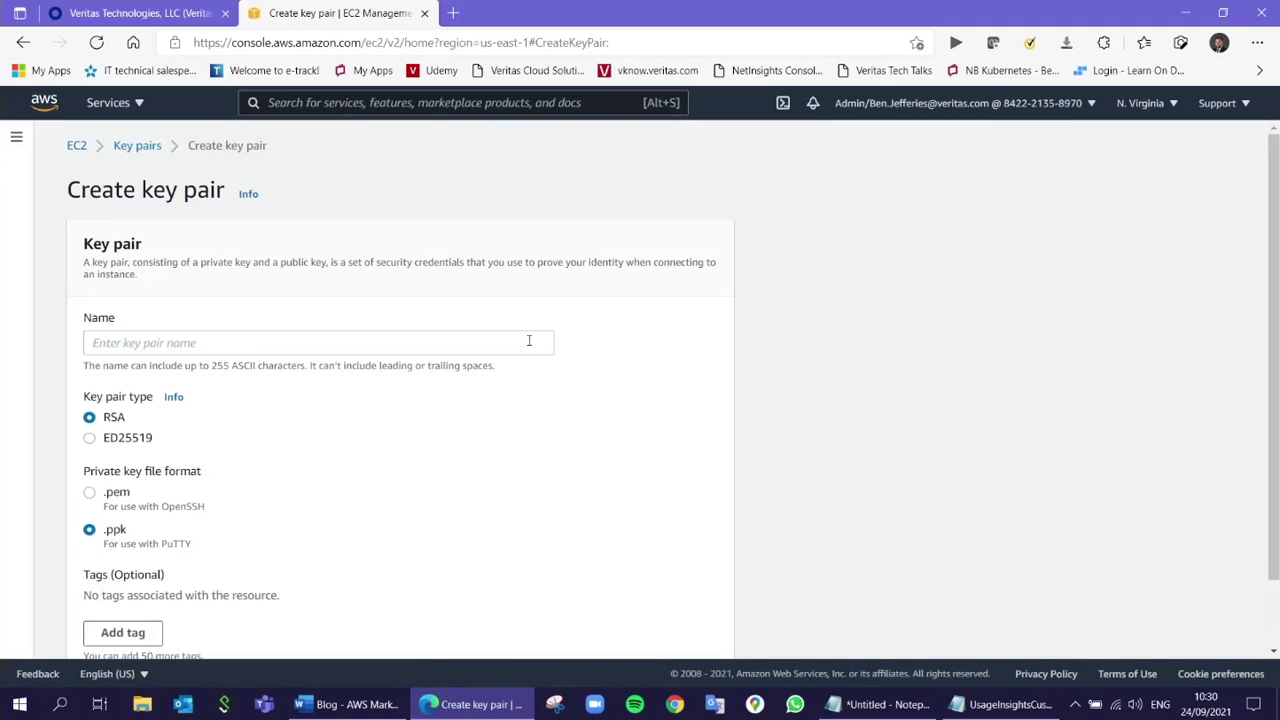
pyautogui.click(124, 342)
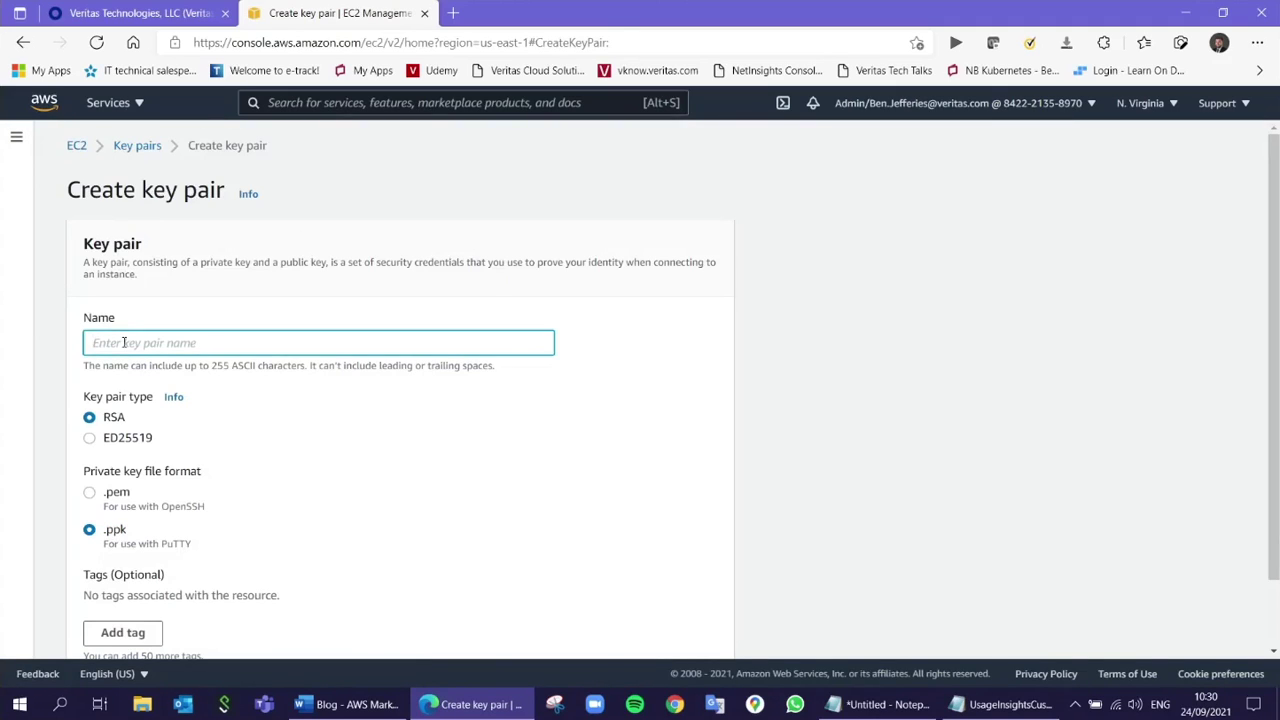
pyautogui.write('nbu-demo')
pyautogui.scroll(-1, 276, 403)
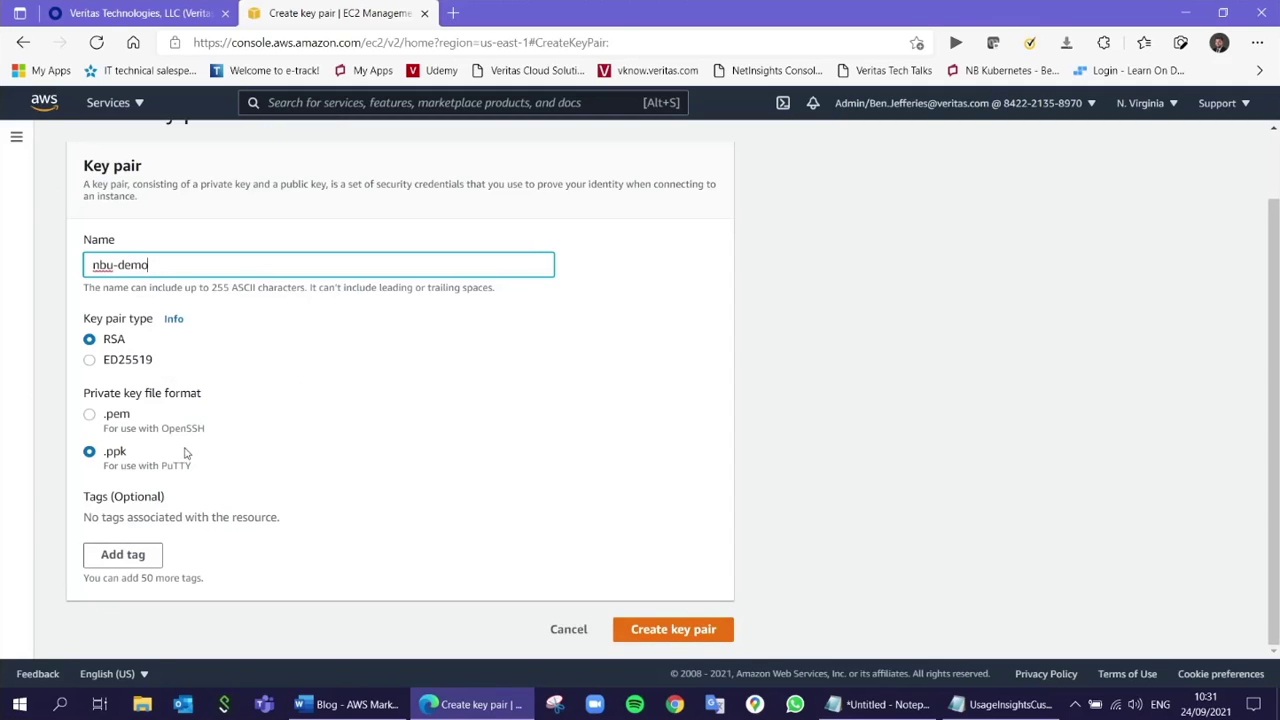
pyautogui.click(697, 630)
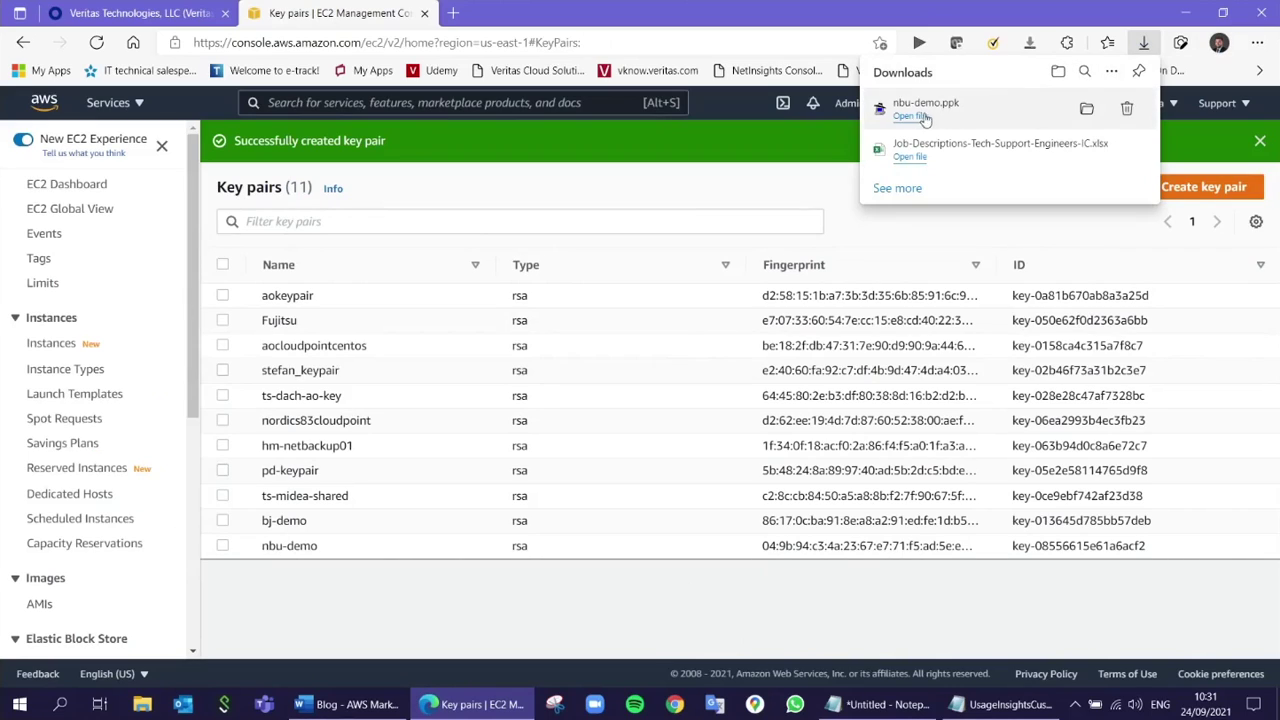
pyautogui.click(1138, 48)
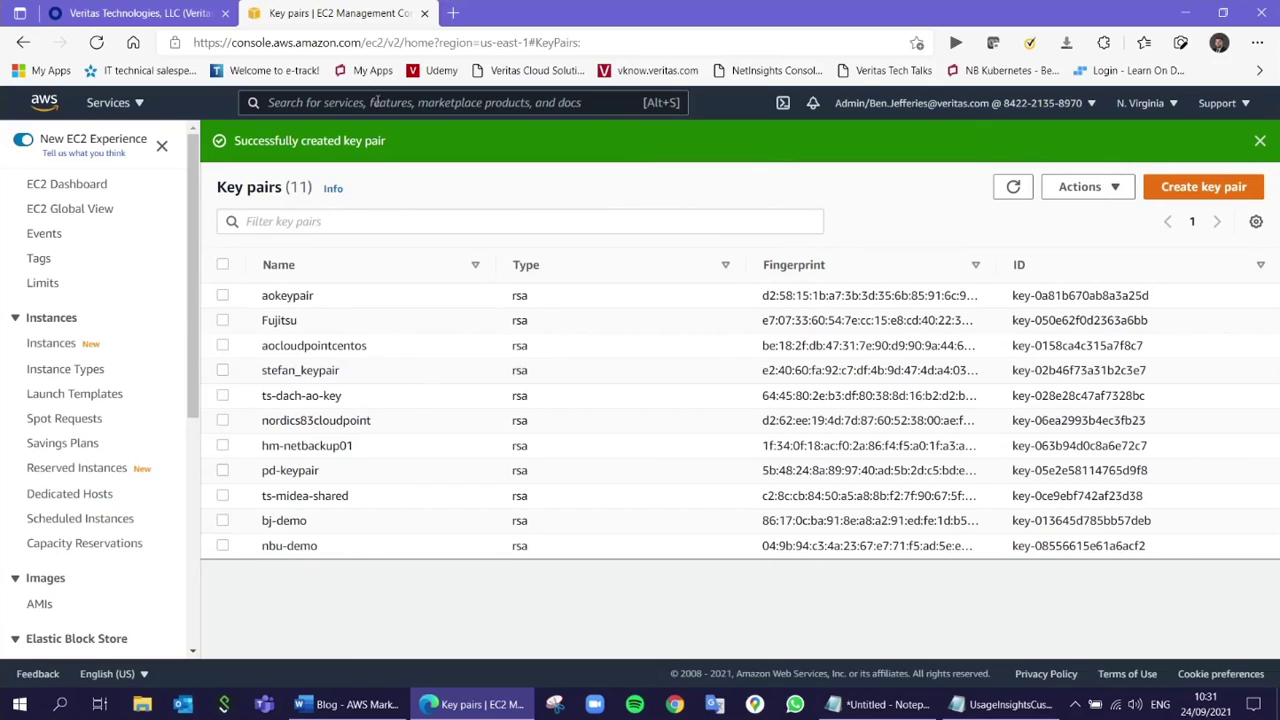
# - Search the services for vpc, open the VPC service and launch the VPC wizard
pyautogui.click(376, 102)
pyautogui.write('vpc')
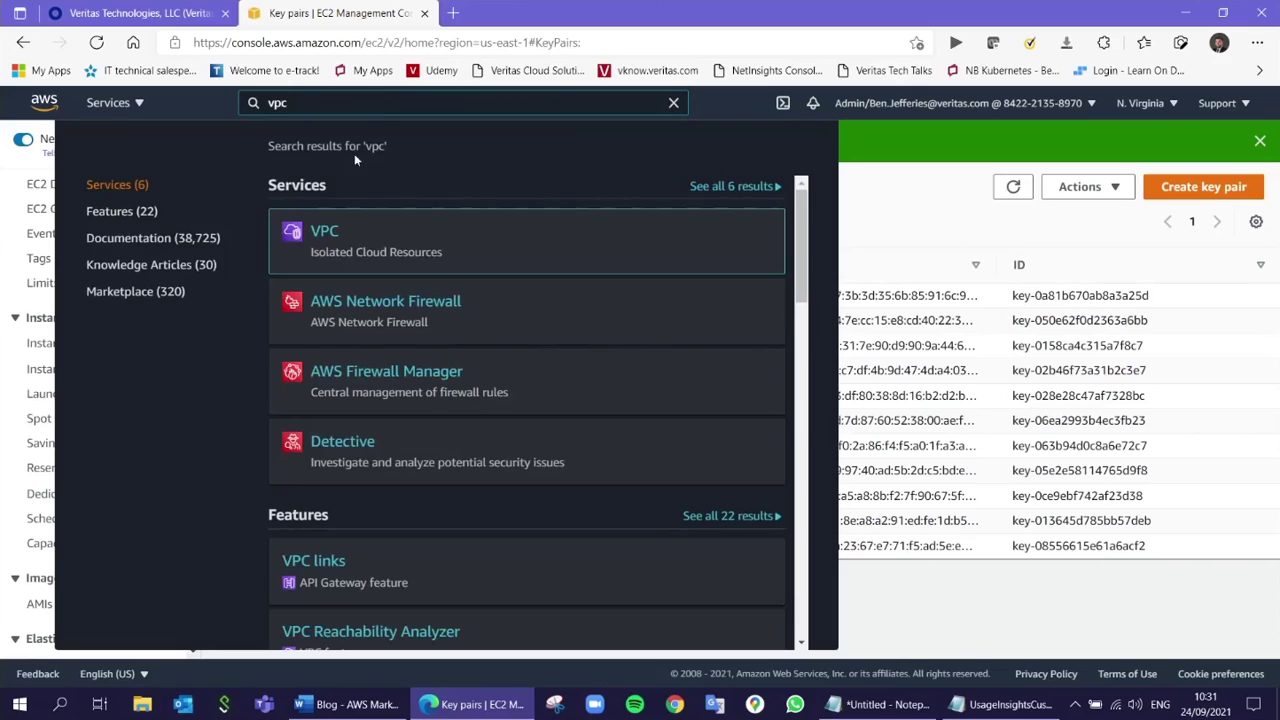
pyautogui.click(323, 234)
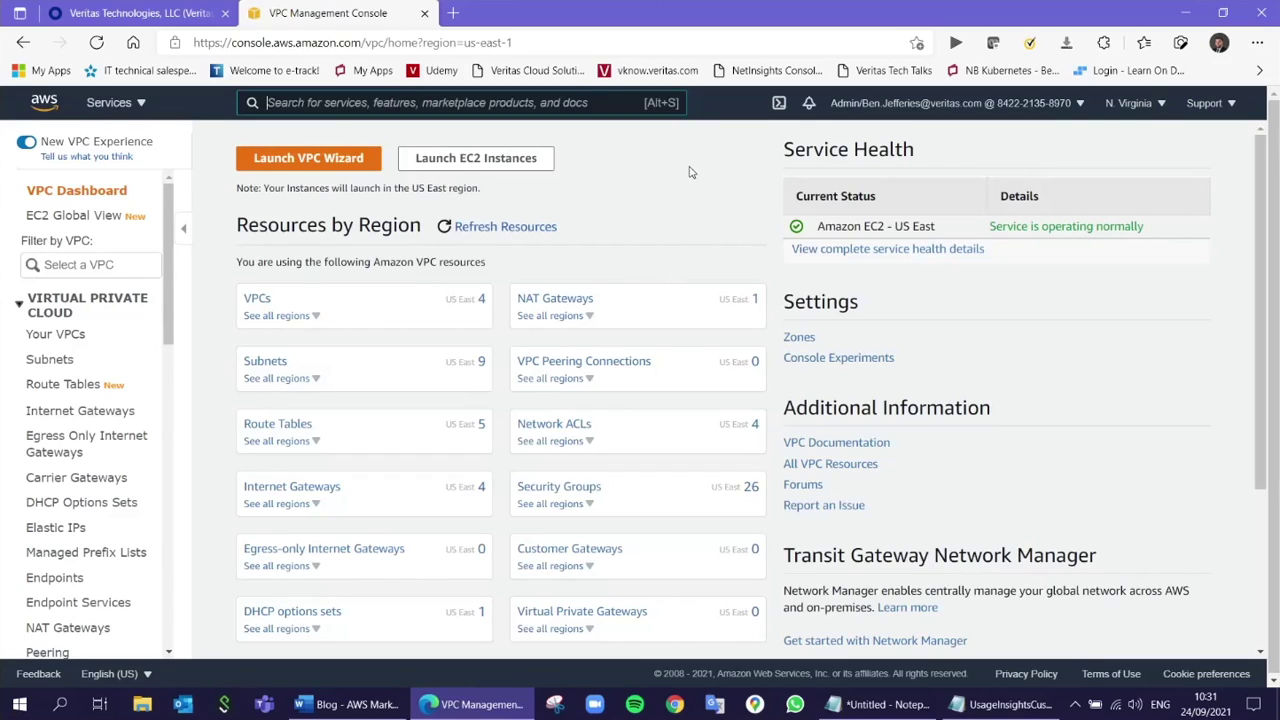
pyautogui.click(306, 162)
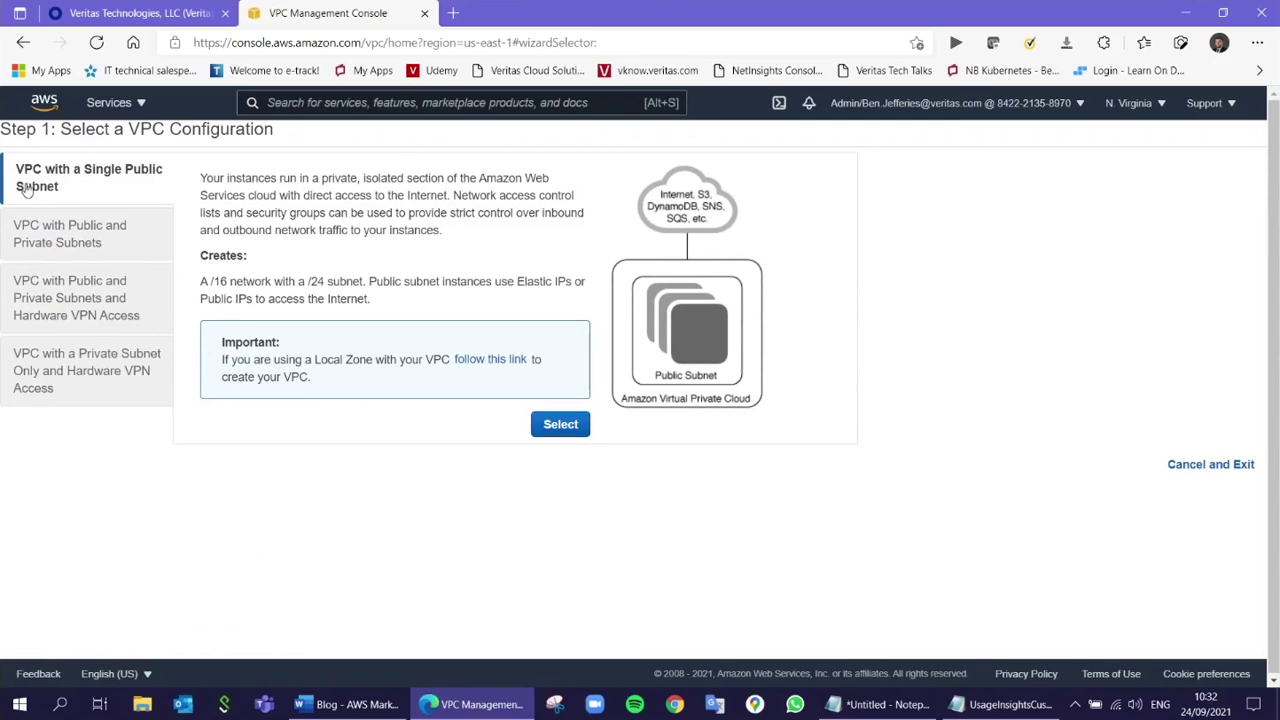
# - Compare the VPC configurations and select VPC with a Single Public Subnet
pyautogui.click(67, 249)
pyautogui.click(66, 292)
pyautogui.click(68, 362)
pyautogui.click(85, 182)
pyautogui.click(564, 428)
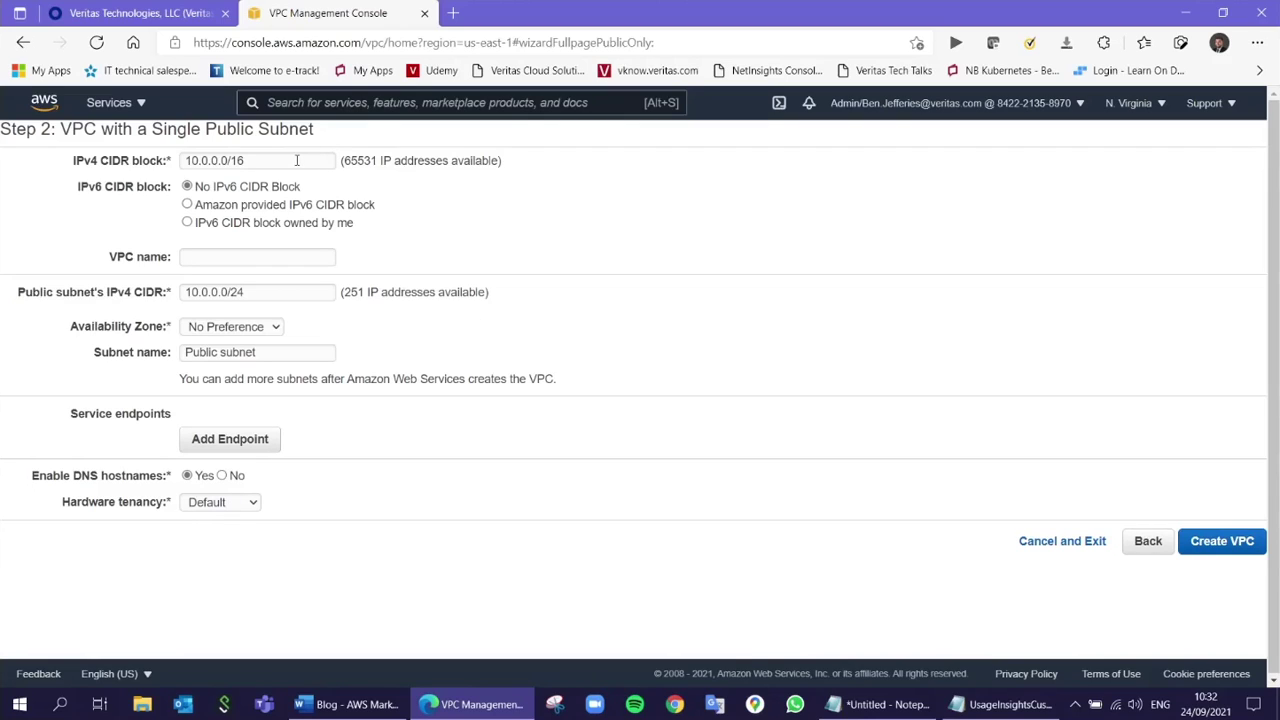
# - Set the VPC's IPv4 CIDR block to 5.56.0.0/16
pyautogui.moveTo(302, 160); pyautogui.dragTo(165, 161)
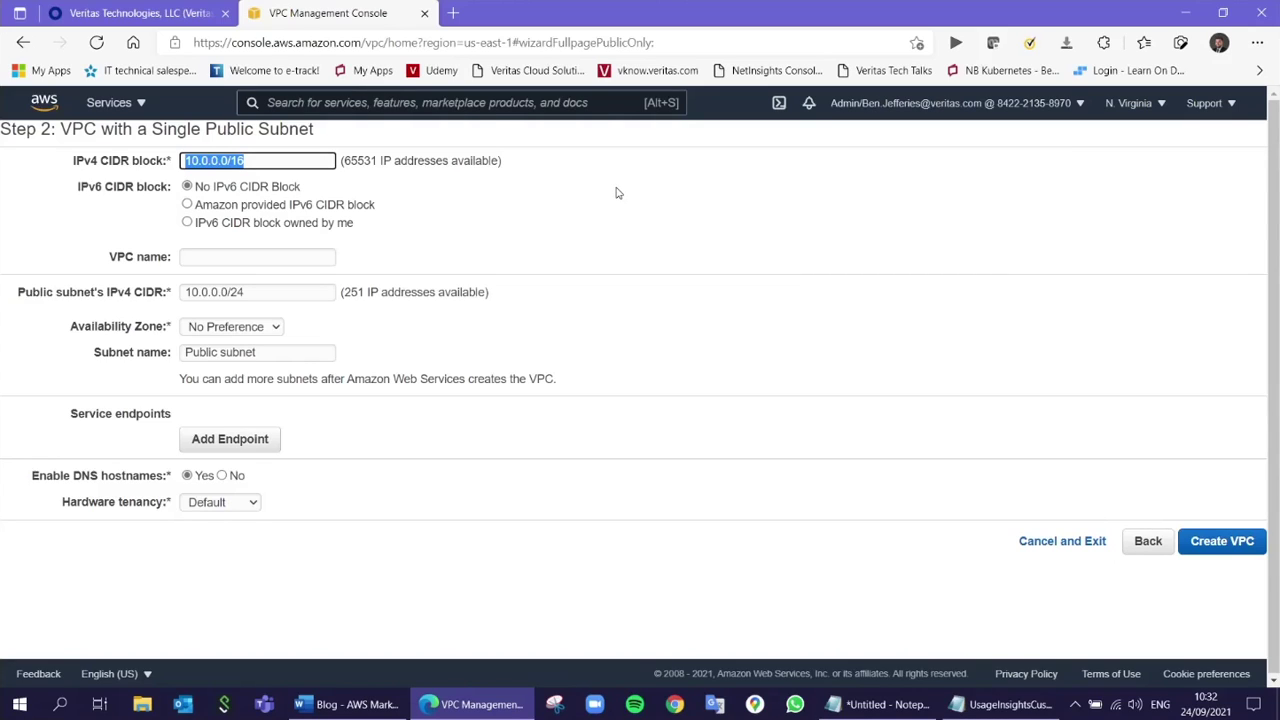
pyautogui.write('5.')
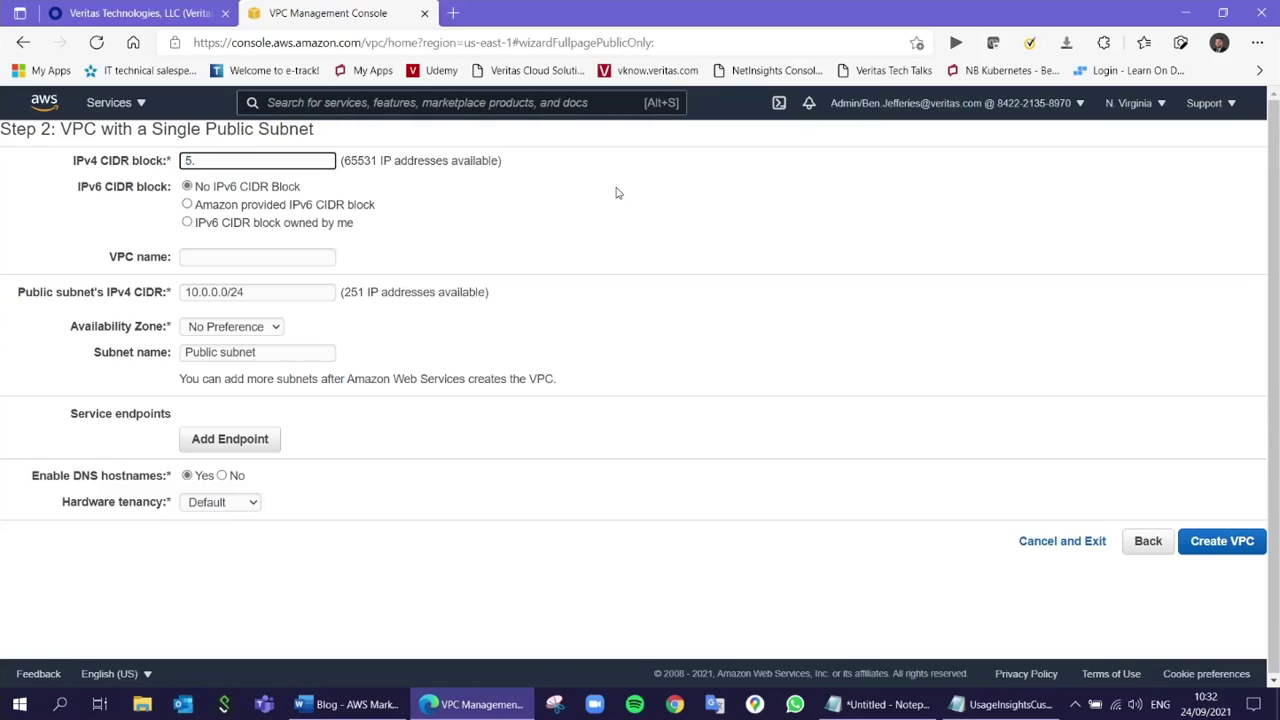
pyautogui.write('56.0.0/16')
pyautogui.click(626, 176)
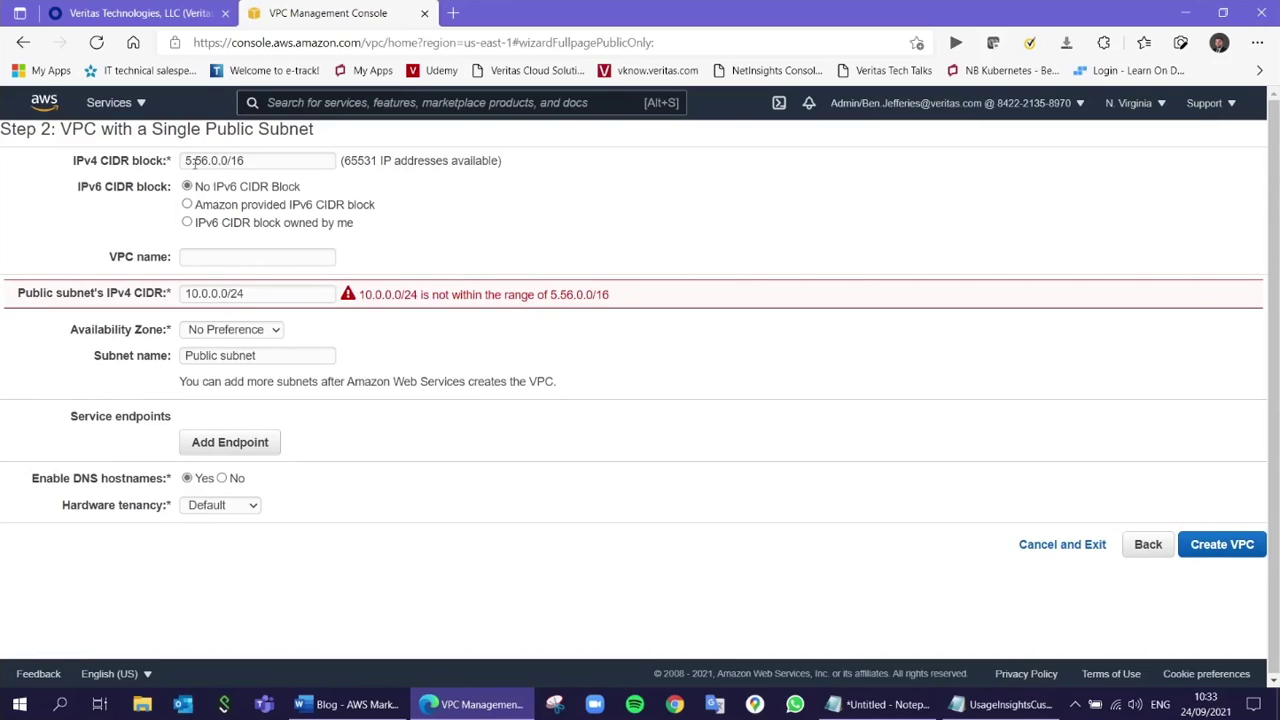
# - Examine the individual octets and the prefix length of the VPC's IPv4 CIDR block
pyautogui.moveTo(183, 162); pyautogui.dragTo(208, 161)
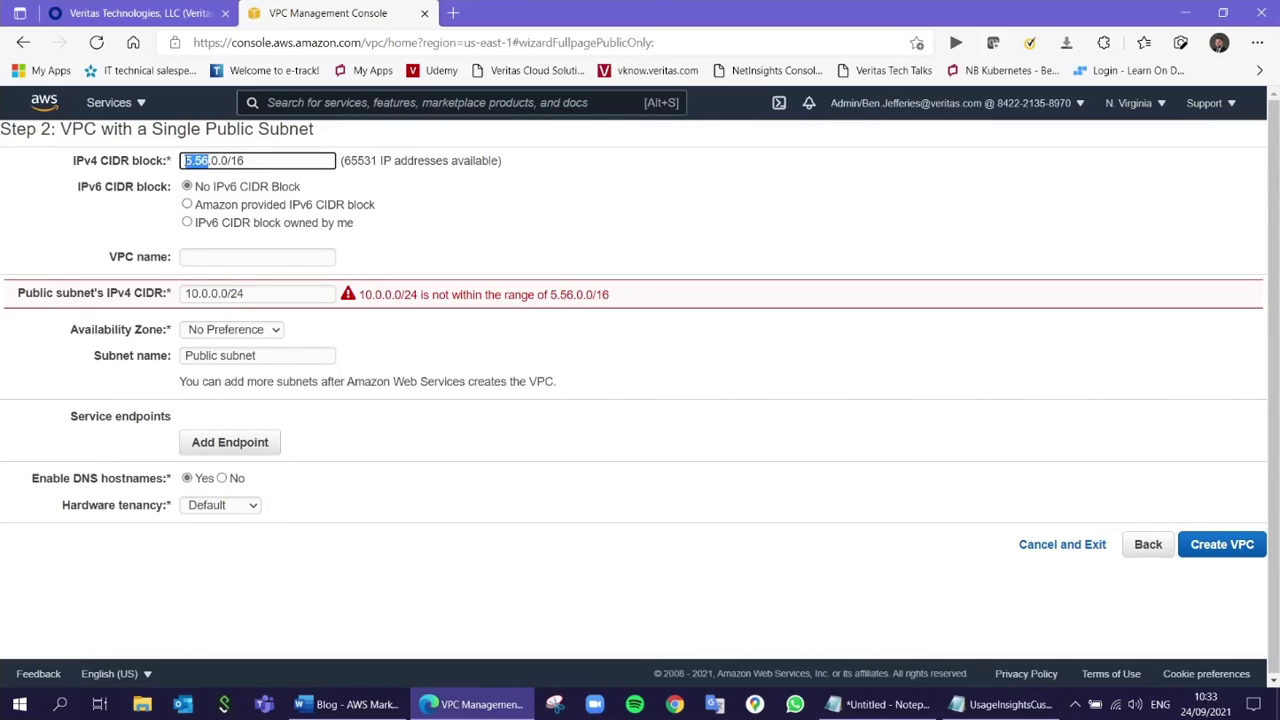
pyautogui.click(184, 161)
pyautogui.moveTo(210, 159); pyautogui.dragTo(184, 160)
pyautogui.click(350, 175)
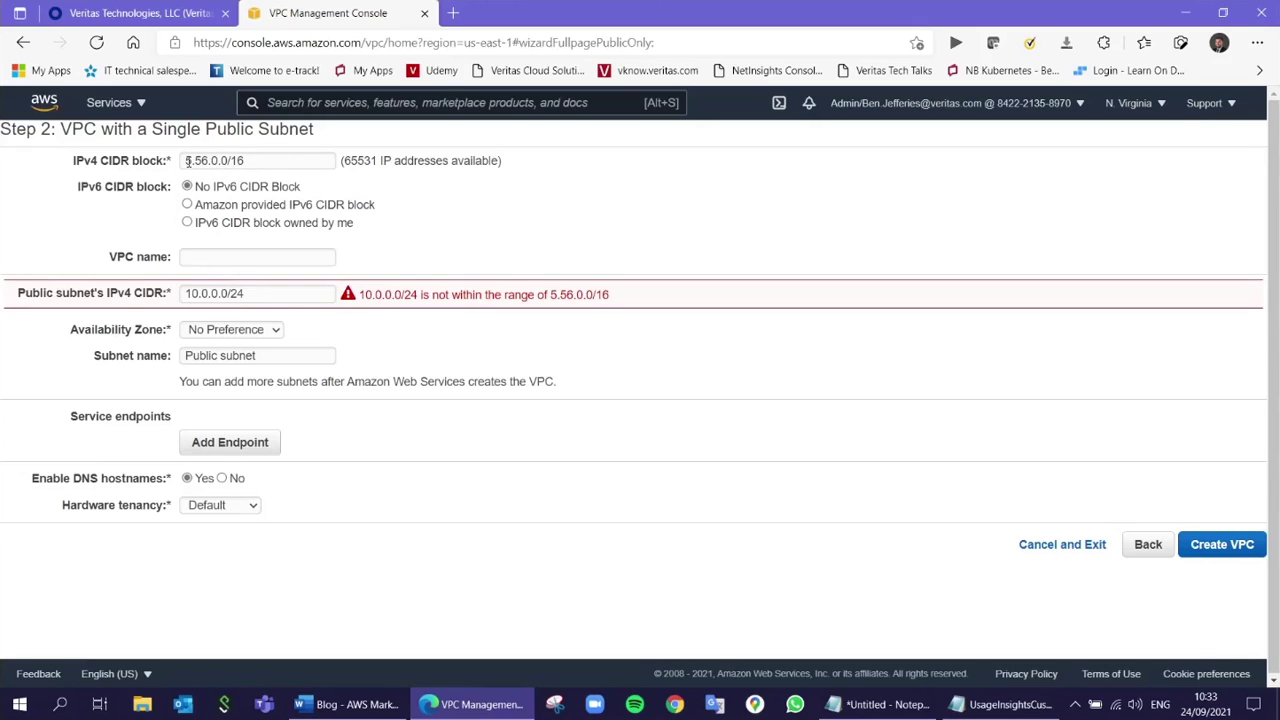
pyautogui.moveTo(185, 161); pyautogui.dragTo(192, 161)
pyautogui.moveTo(196, 161); pyautogui.dragTo(209, 161)
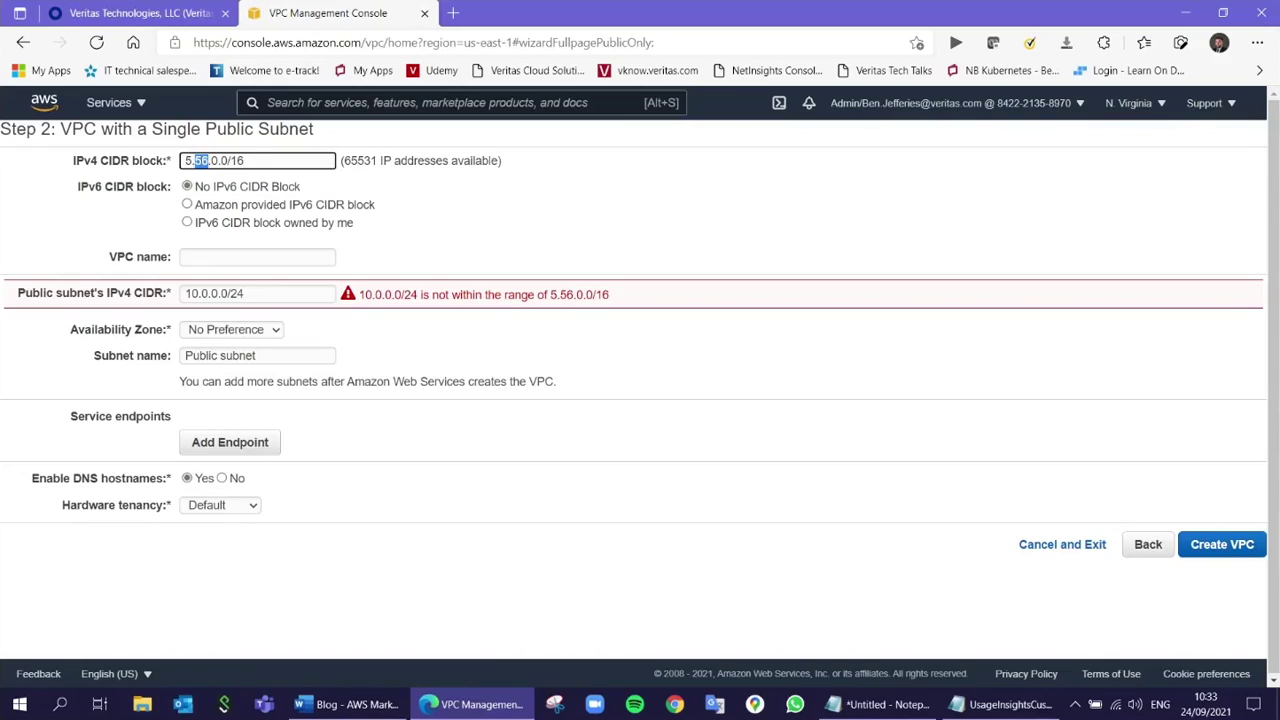
pyautogui.click(309, 162)
pyautogui.moveTo(245, 161); pyautogui.dragTo(231, 161)
pyautogui.moveTo(211, 160)
pyautogui.mouseDown()
pyautogui.moveTo(243, 160)
pyautogui.moveTo(228, 152)
pyautogui.mouseUp()
pyautogui.click(372, 178)
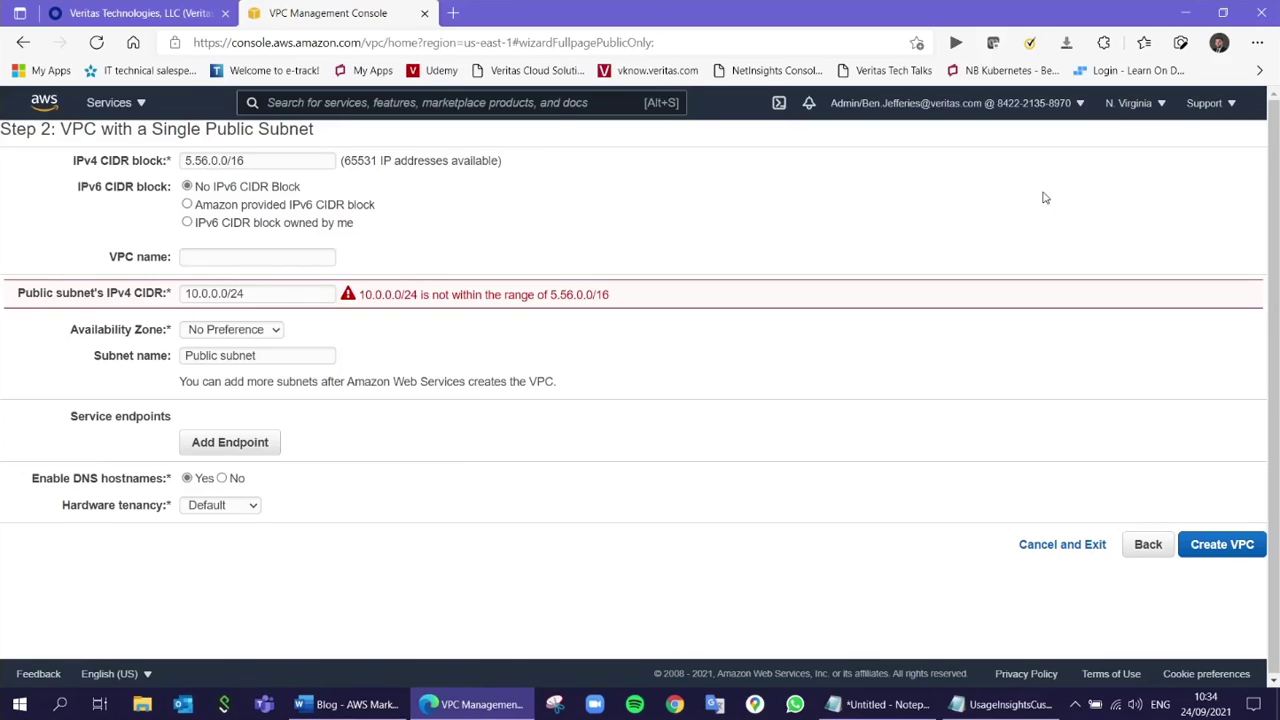
# - Review the available AWS regions without switching the current one
pyautogui.click(1161, 104)
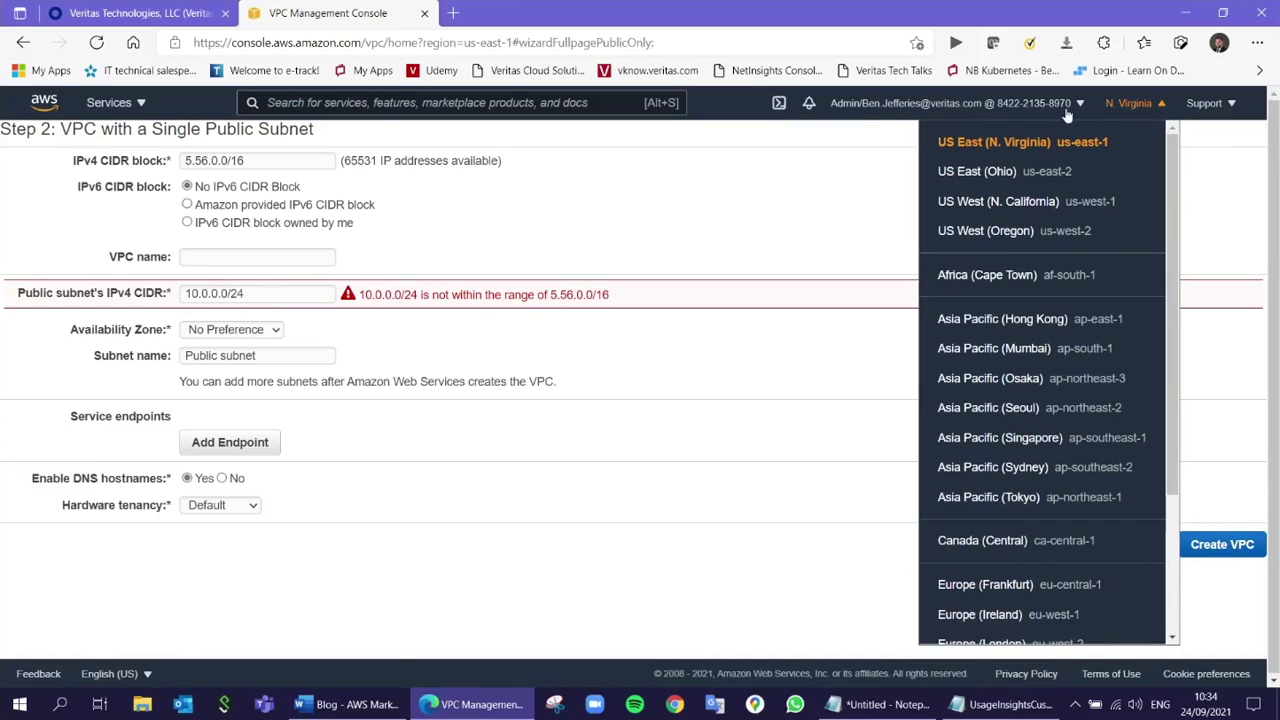
pyautogui.click(1166, 104)
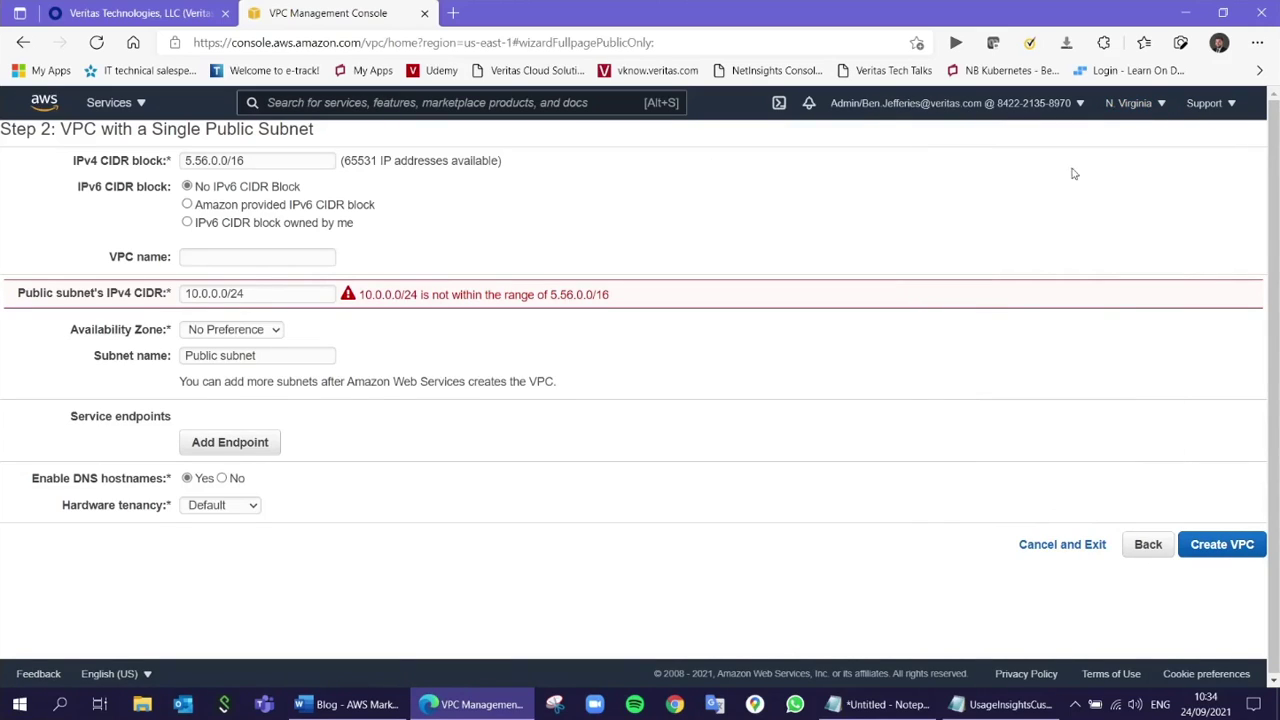
pyautogui.click(1129, 108)
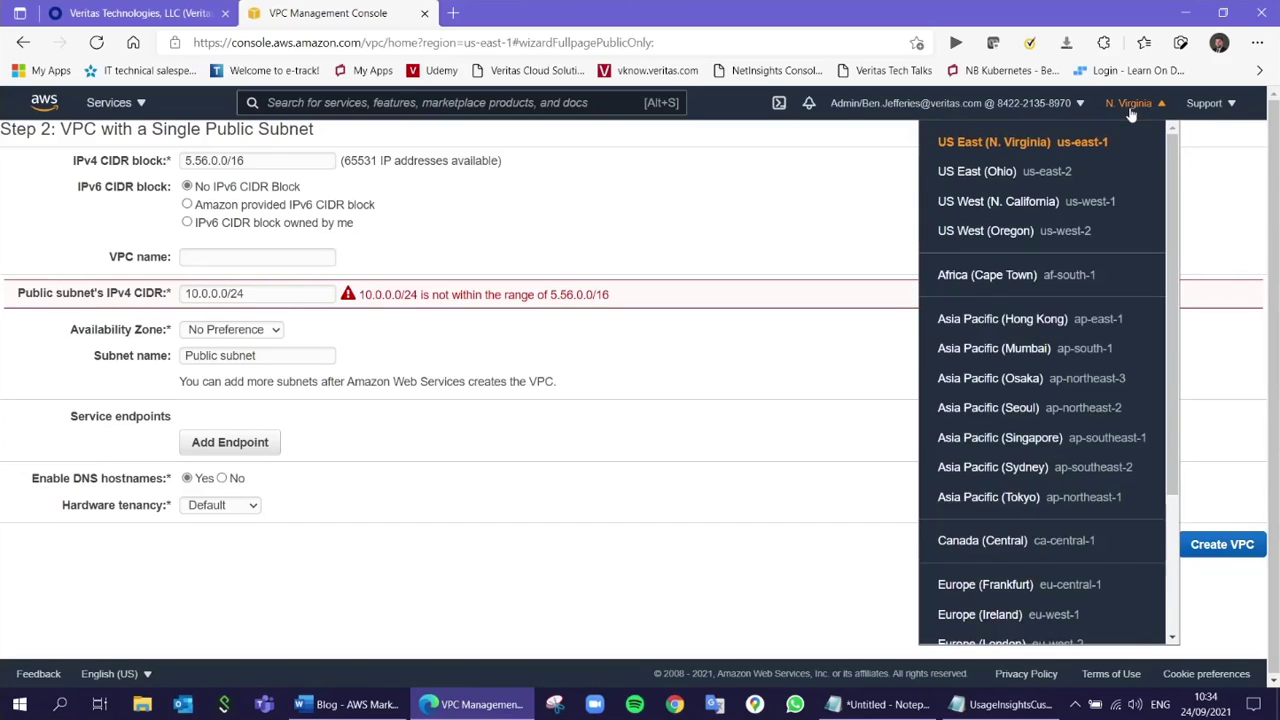
pyautogui.click(1148, 107)
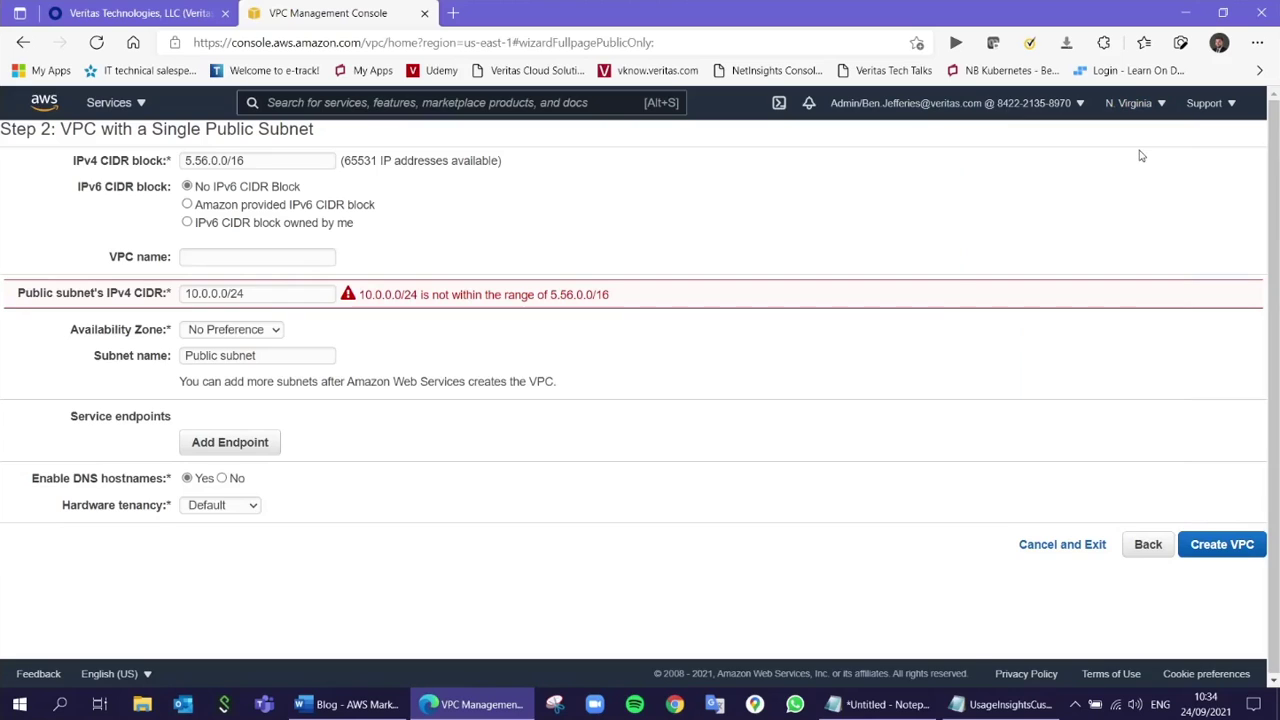
pyautogui.click(1147, 110)
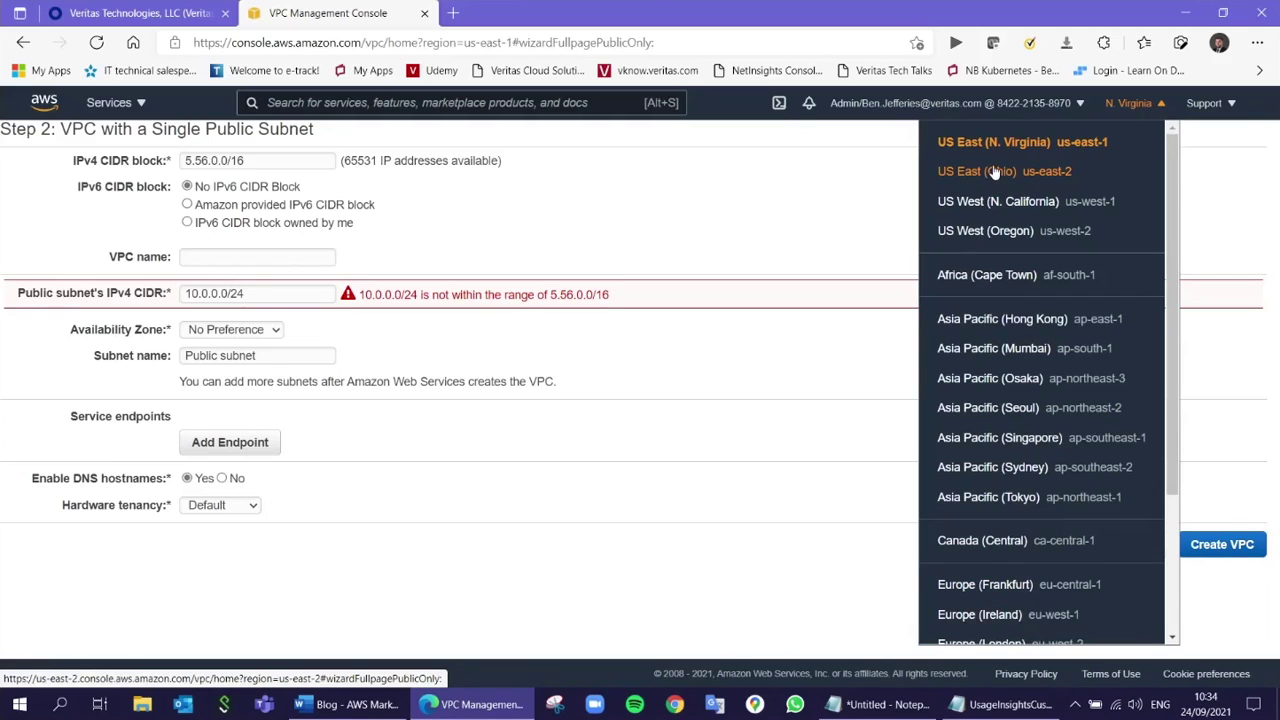
pyautogui.click(1136, 104)
pyautogui.click(1131, 104)
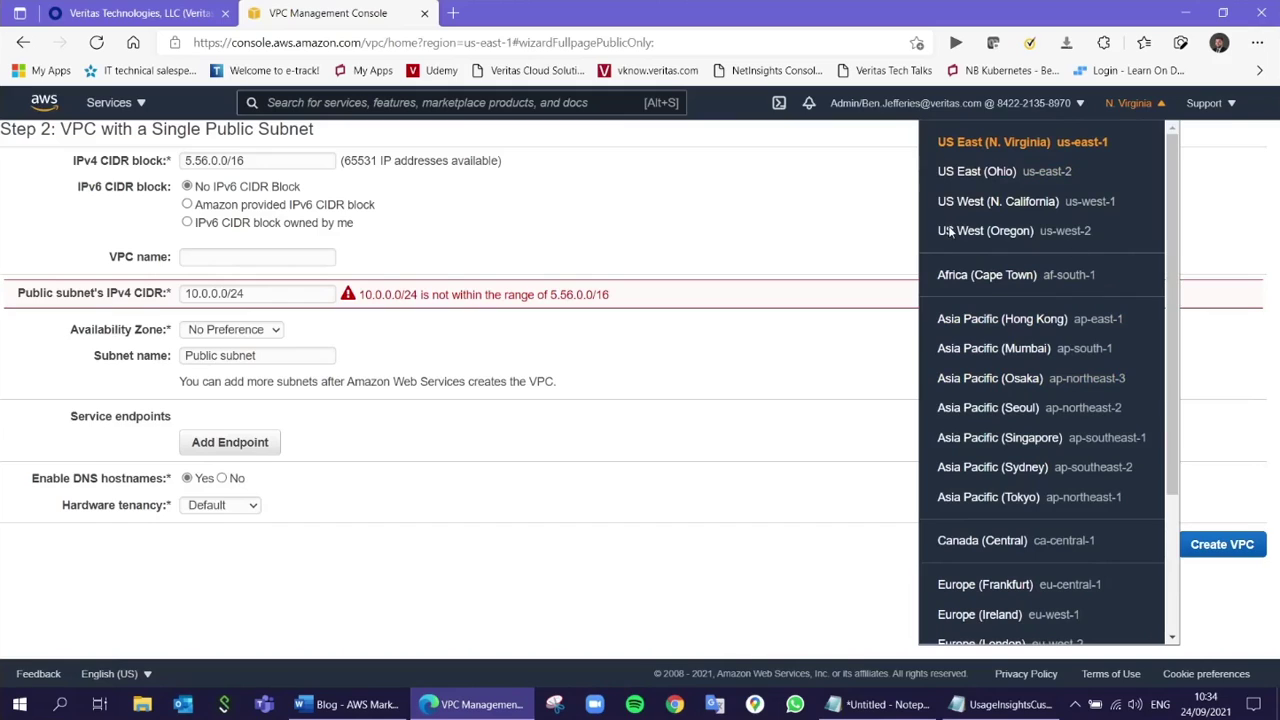
pyautogui.click(1161, 106)
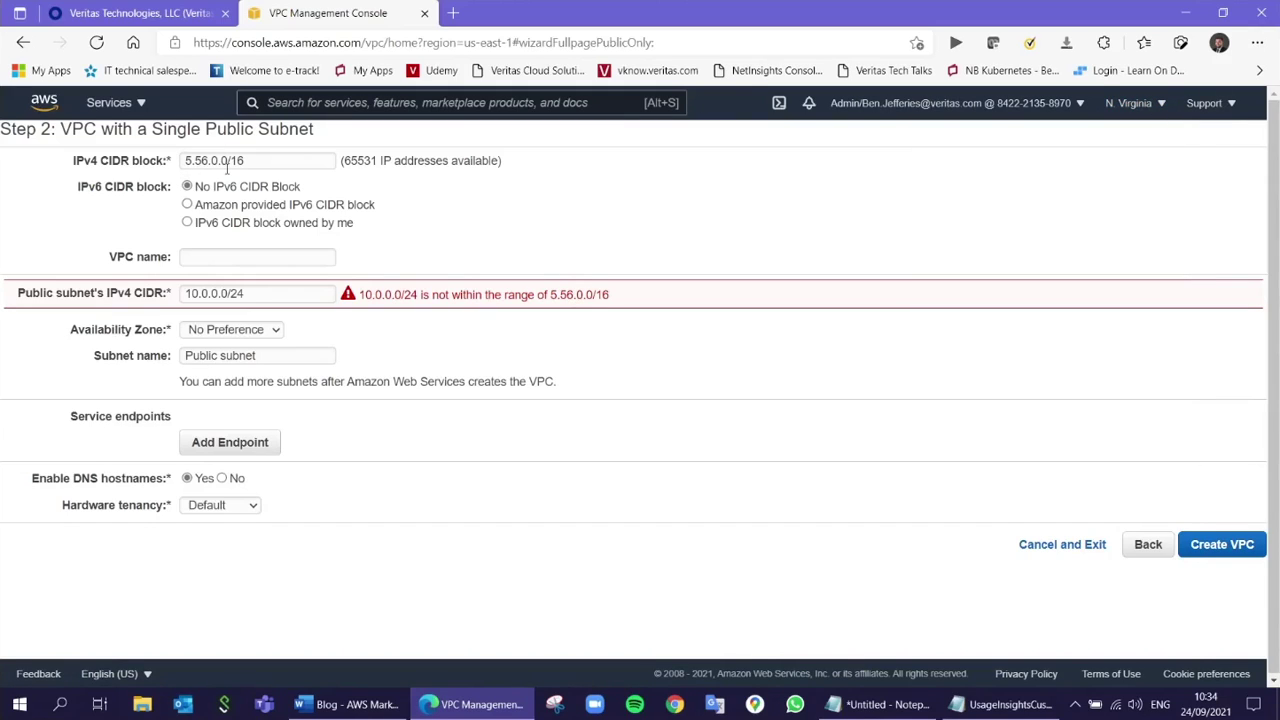
# - Name the VPC nbu-vpc
pyautogui.click(245, 262)
pyautogui.write('nbu')
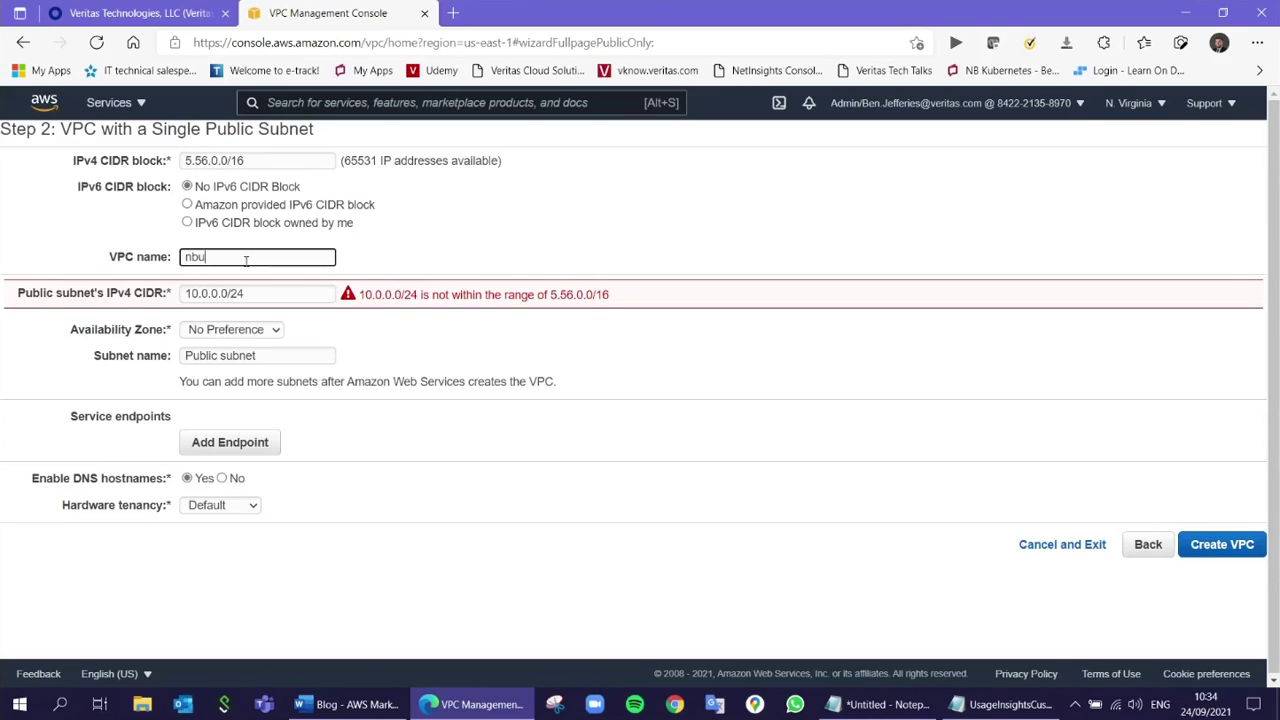
pyautogui.write('-vpc')
# - Set the public subnet's IPv4 CIDR to 5.56.0.0/24 and its availability zone to us-east-1a
pyautogui.click(259, 290)
pyautogui.moveTo(259, 290); pyautogui.dragTo(138, 286)
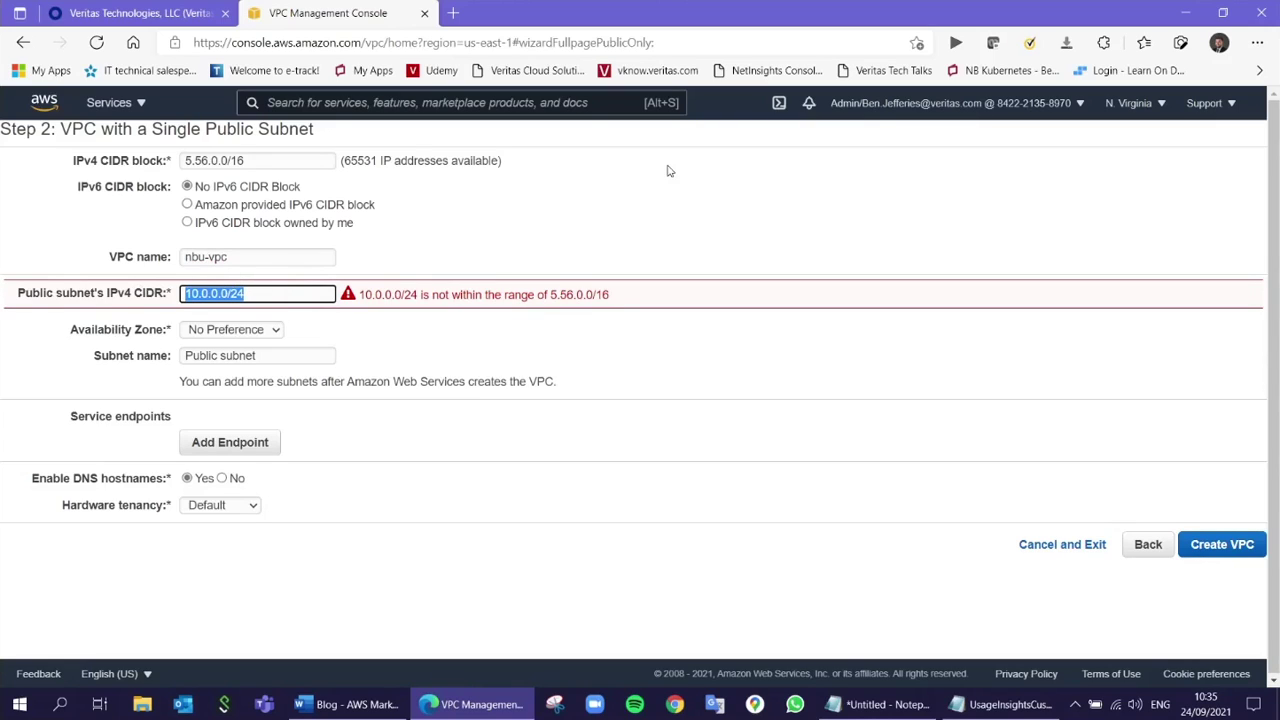
pyautogui.write('5')
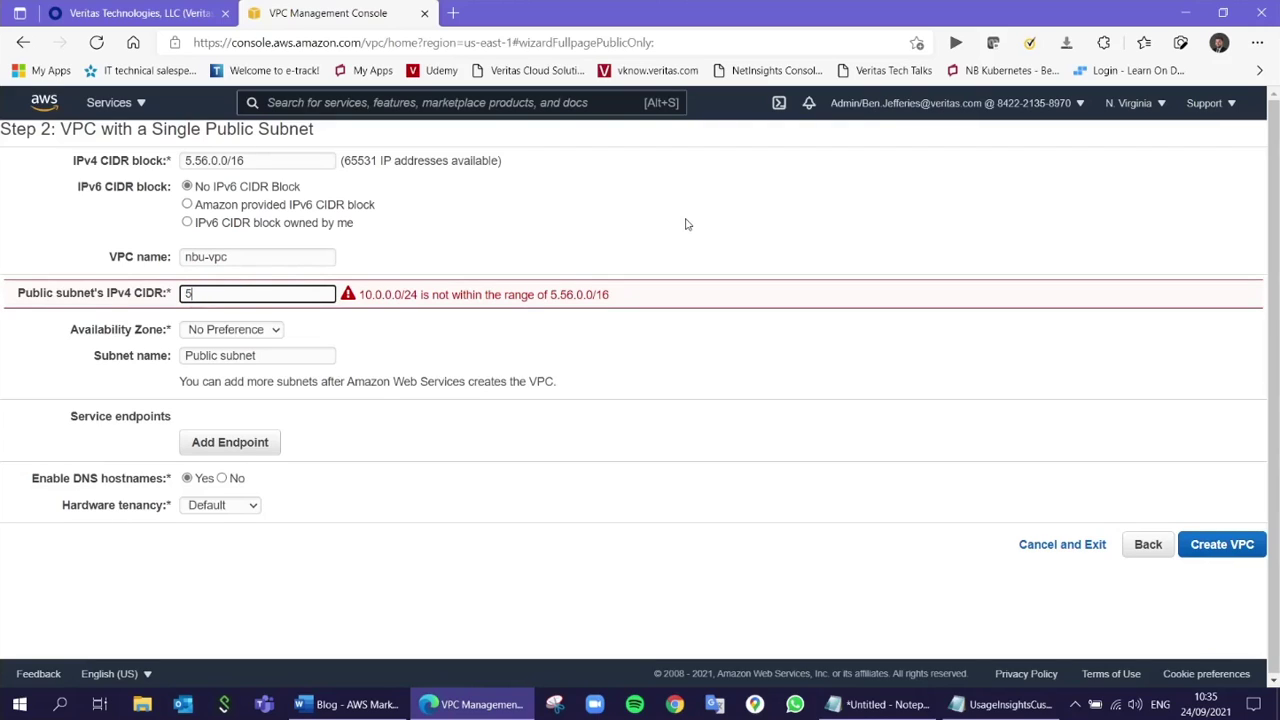
pyautogui.write('.56.0.0/24')
pyautogui.click(672, 203)
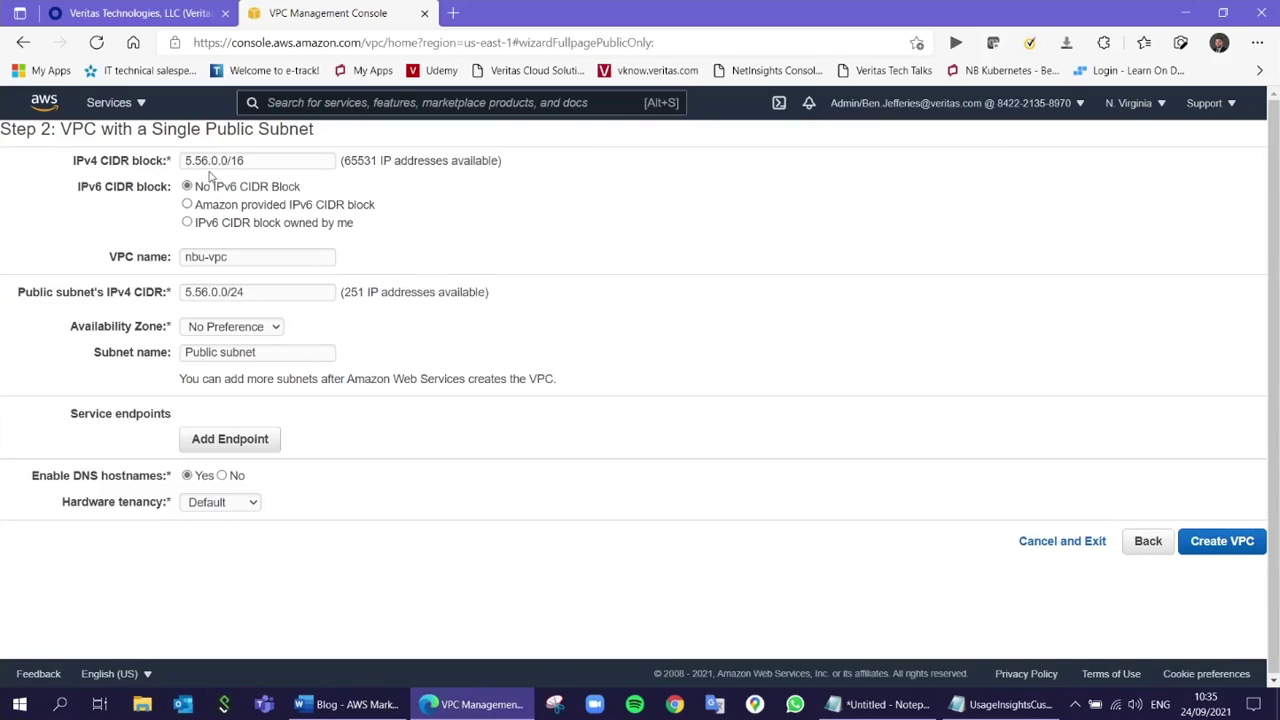
pyautogui.click(251, 335)
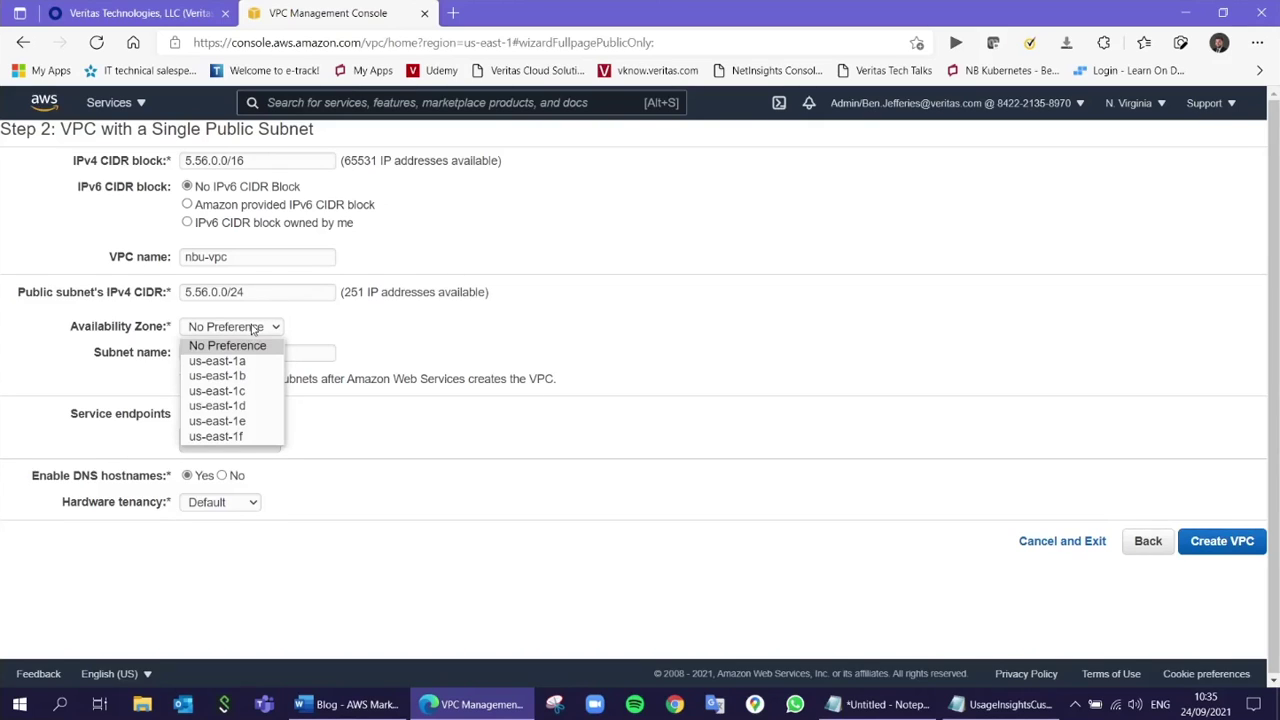
pyautogui.click(236, 362)
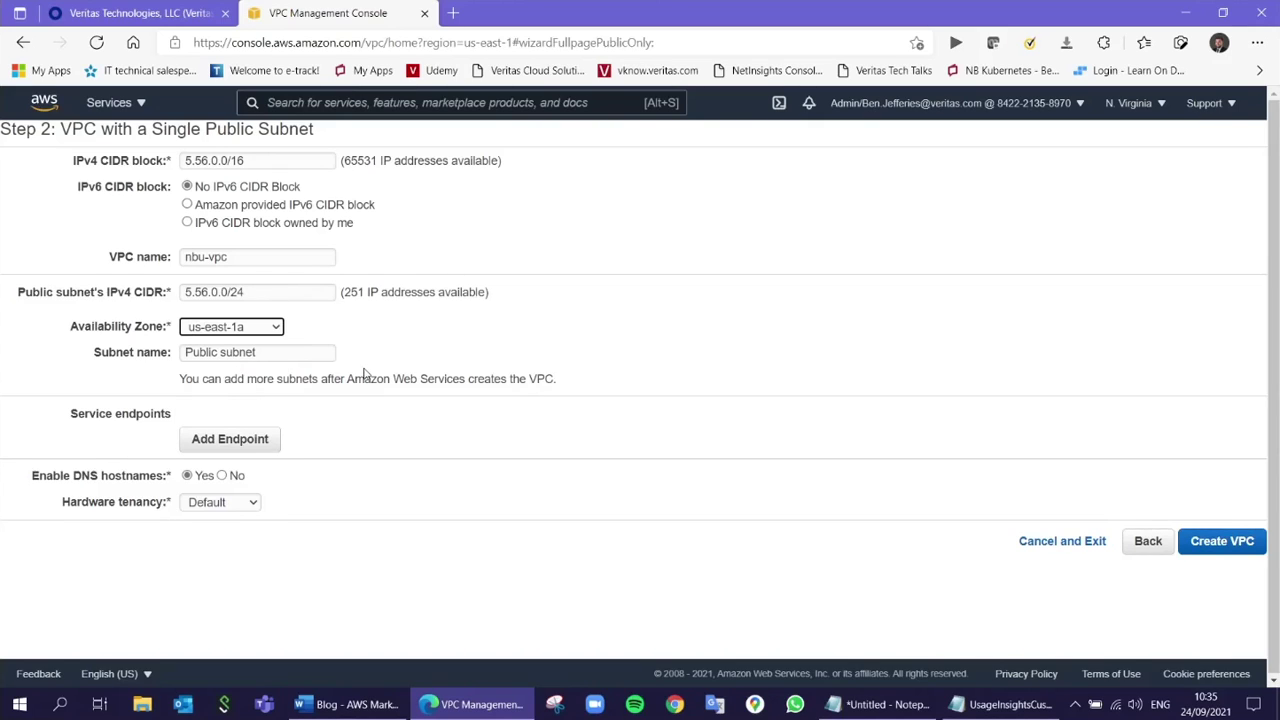
# - Keep the public subnet in availability zone us-east-1a, name it nbu-subnet, and create the VPC
pyautogui.click(274, 330)
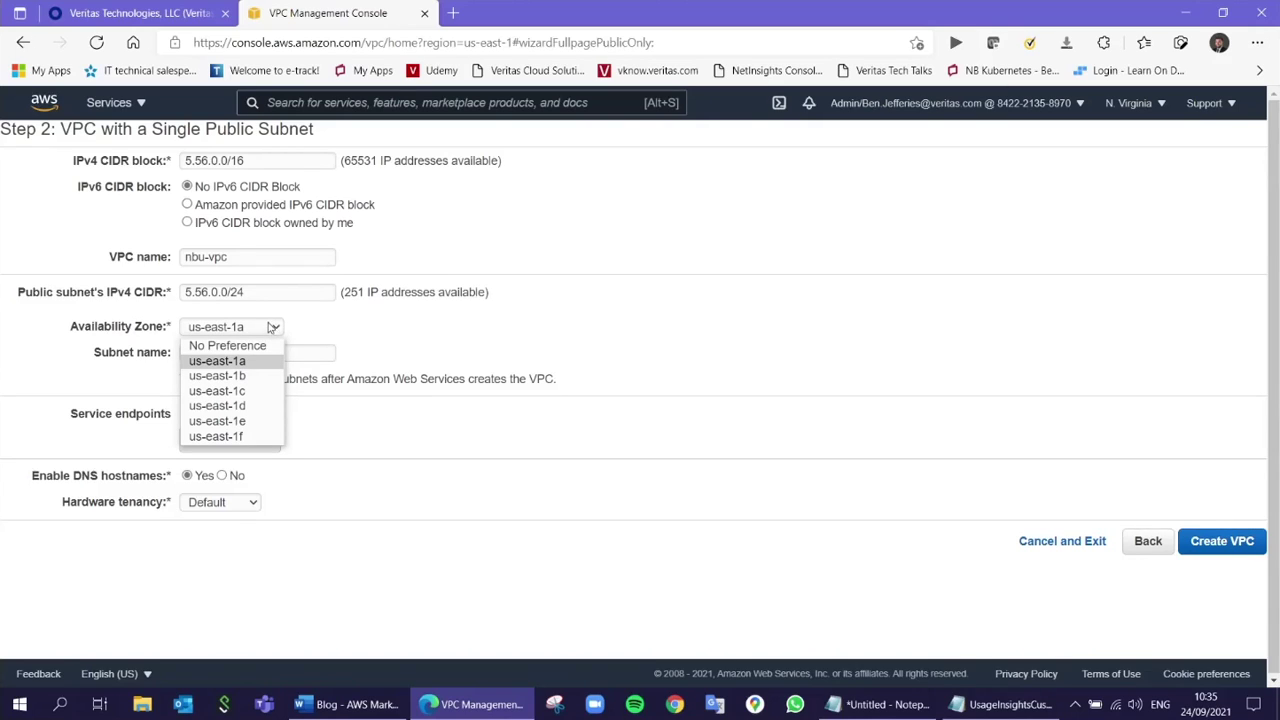
pyautogui.click(262, 362)
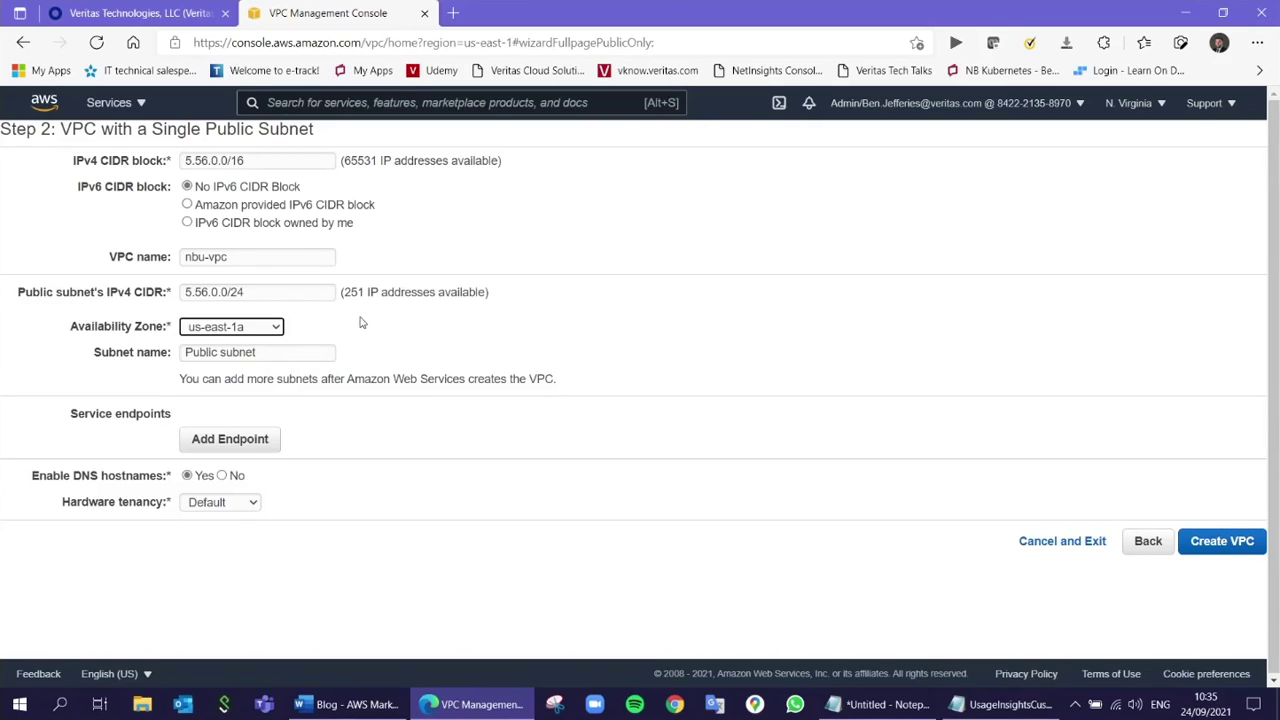
pyautogui.tripleClick(291, 349)
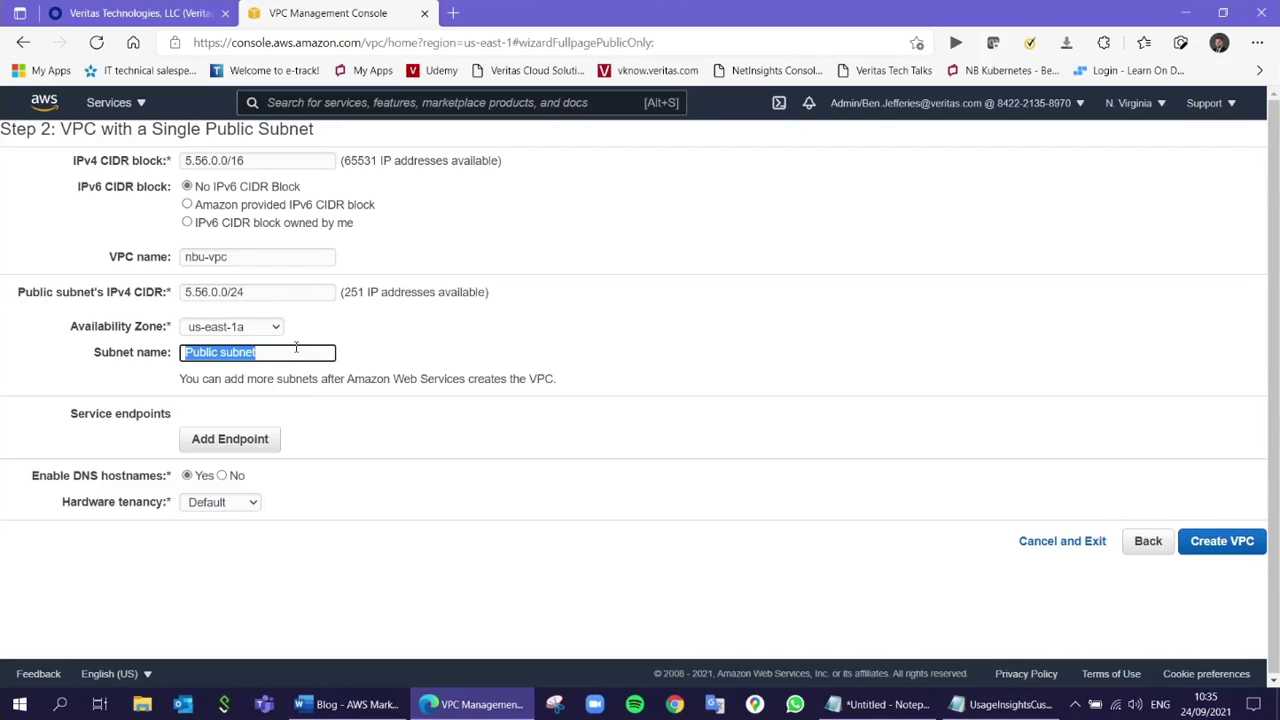
pyautogui.write('nbu')
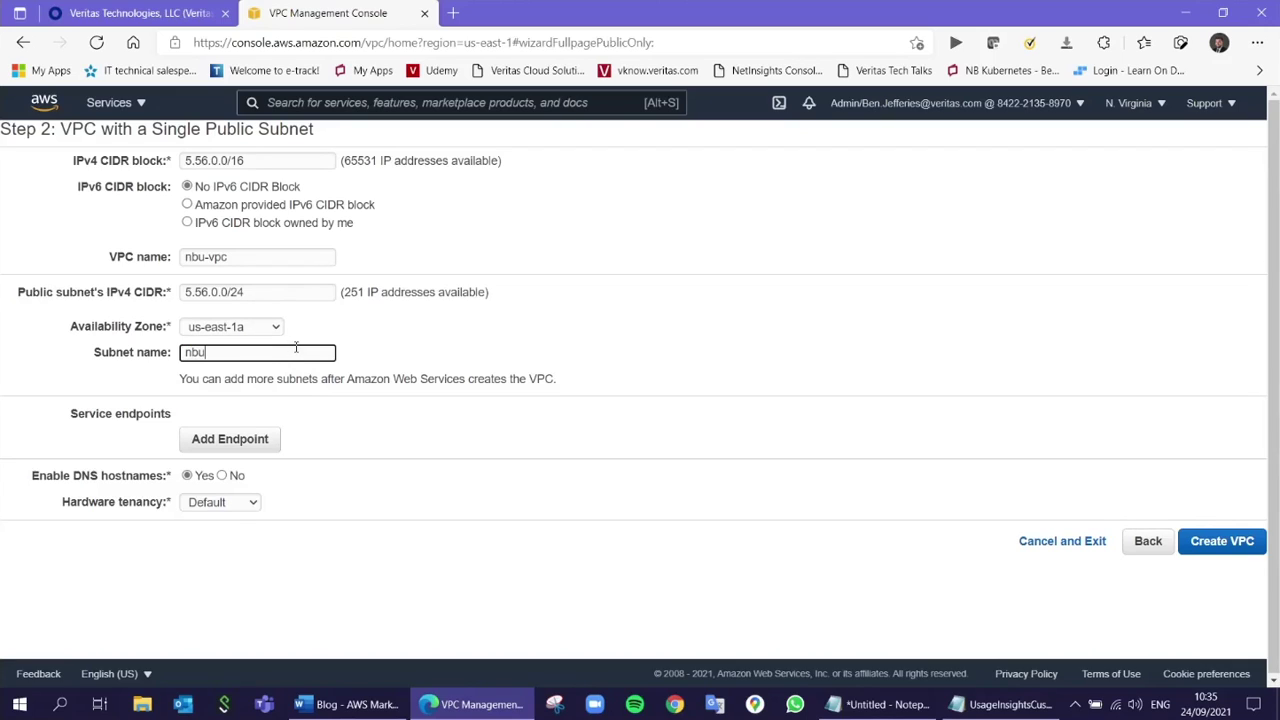
pyautogui.write('-subnet')
pyautogui.click(493, 470)
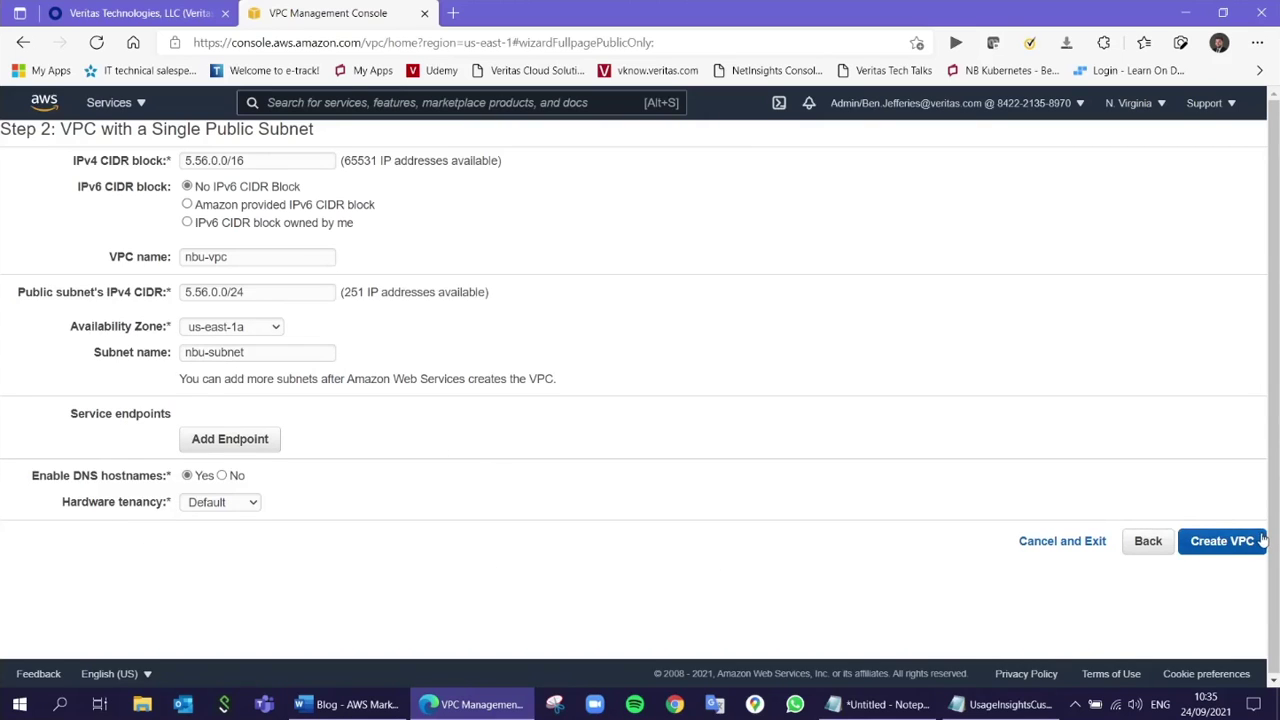
pyautogui.click(1200, 542)
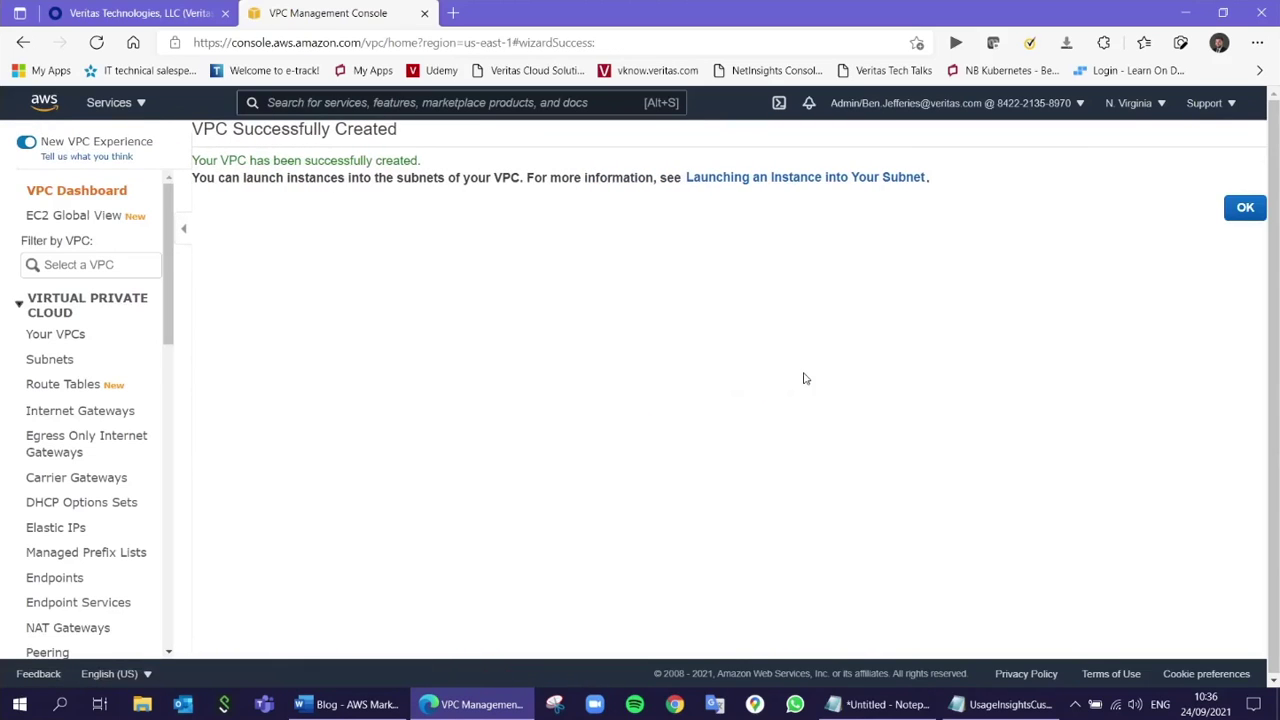
pyautogui.click(1254, 216)
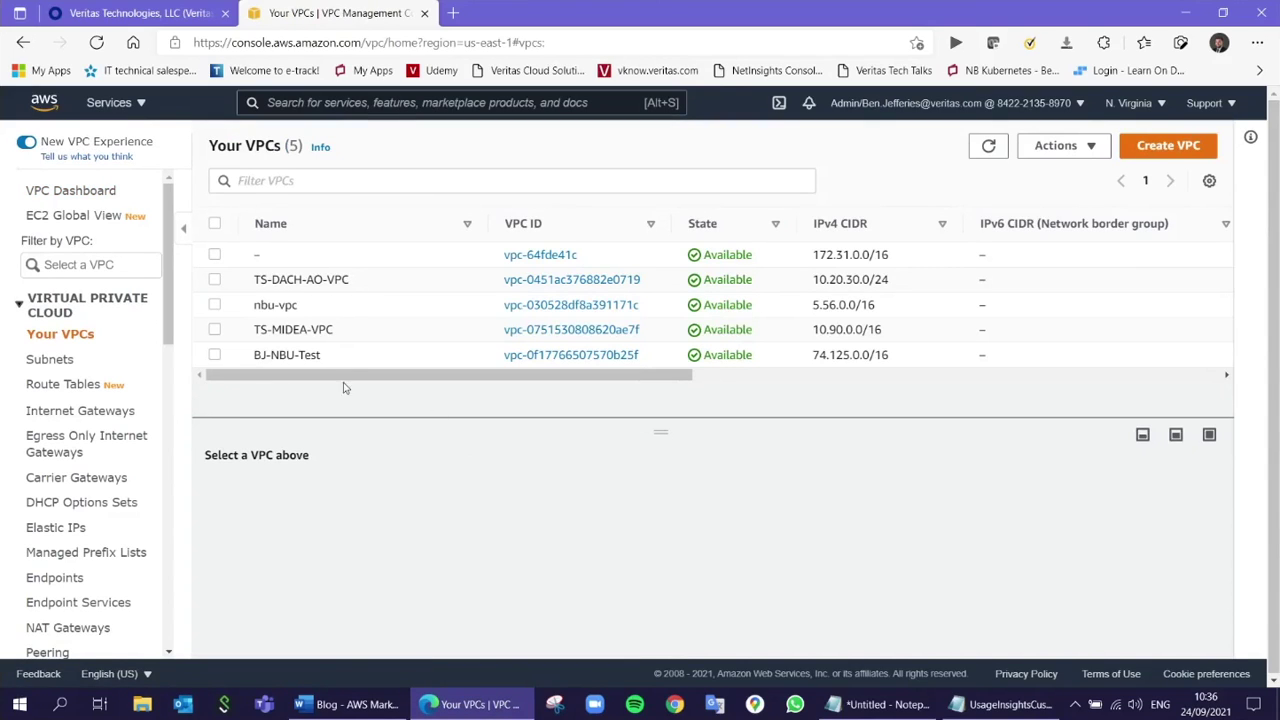
# - Open nbu-vpc from the VPC list and examine its details and associated CIDRs
pyautogui.moveTo(248, 308); pyautogui.dragTo(300, 305)
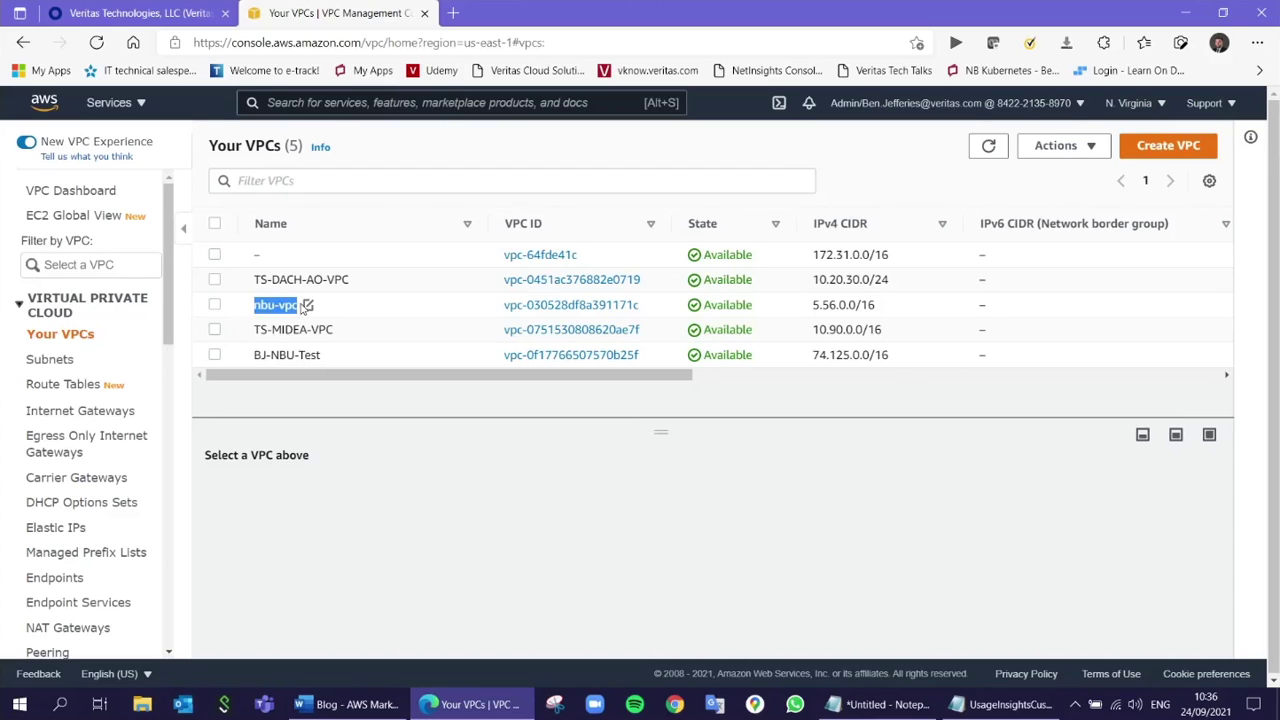
pyautogui.click(560, 306)
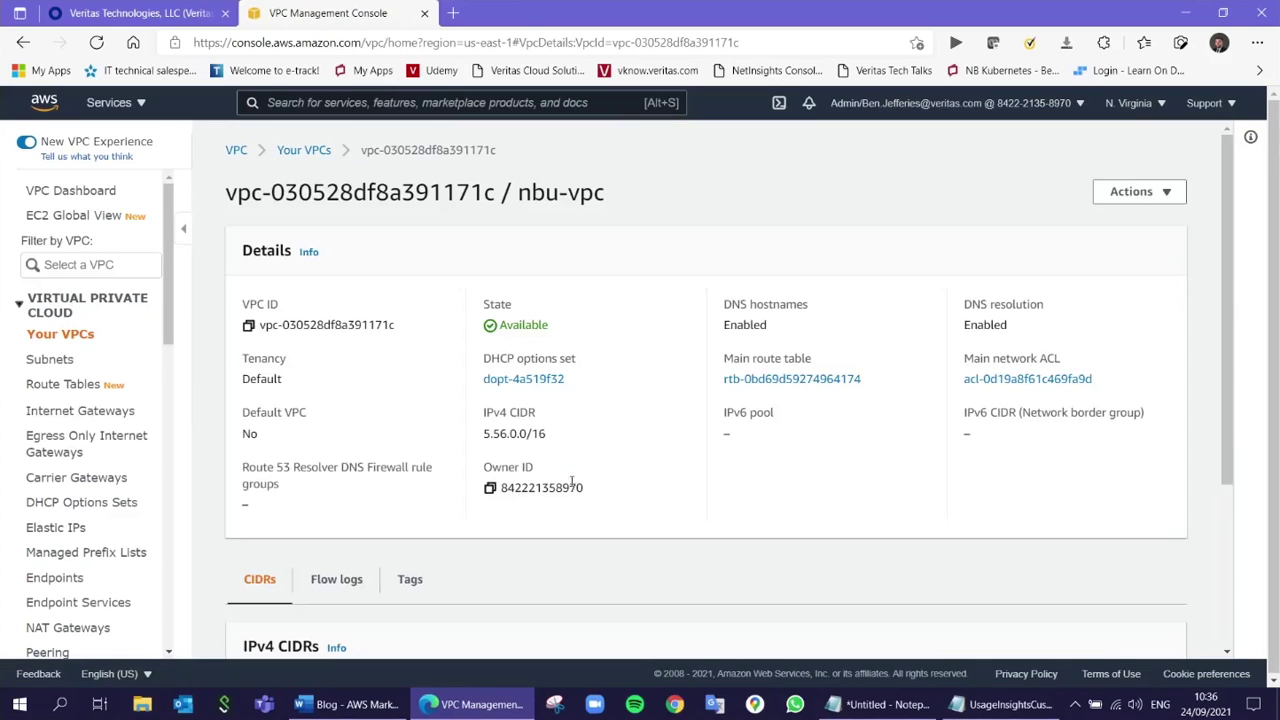
pyautogui.scroll(-2, 726, 436)
pyautogui.scroll(-1, 726, 436)
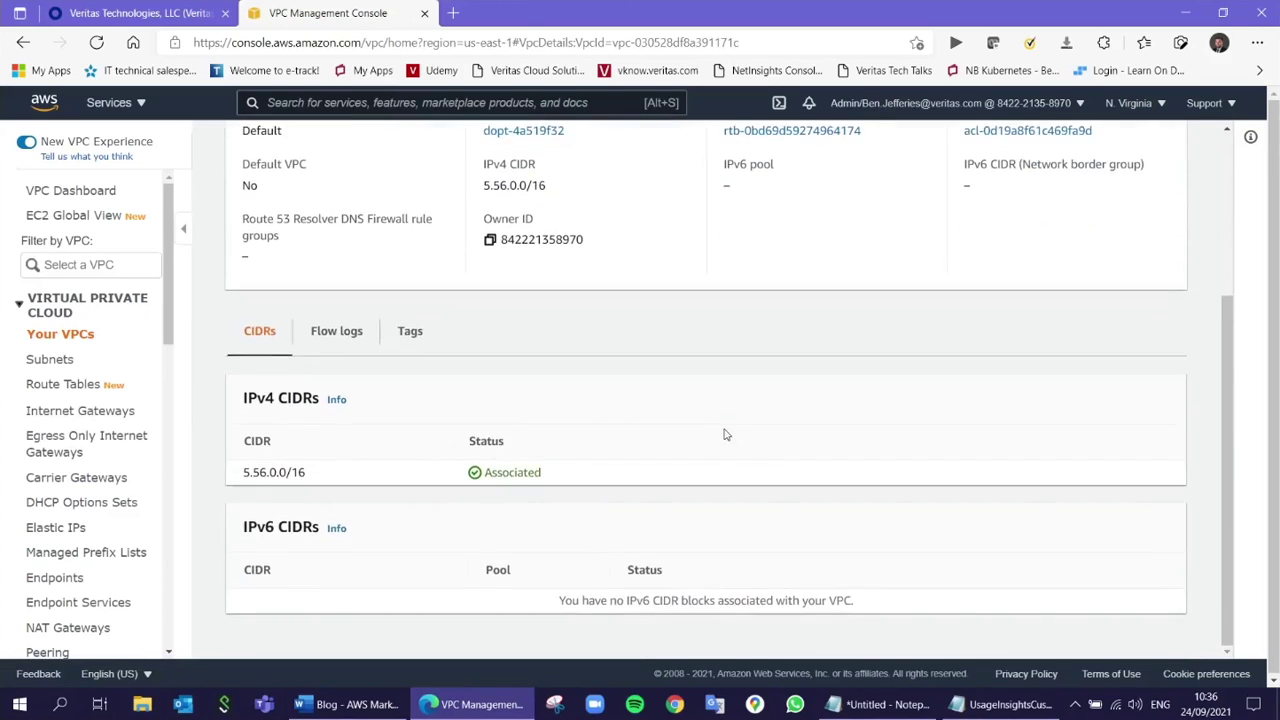
pyautogui.scroll(5, 669, 411)
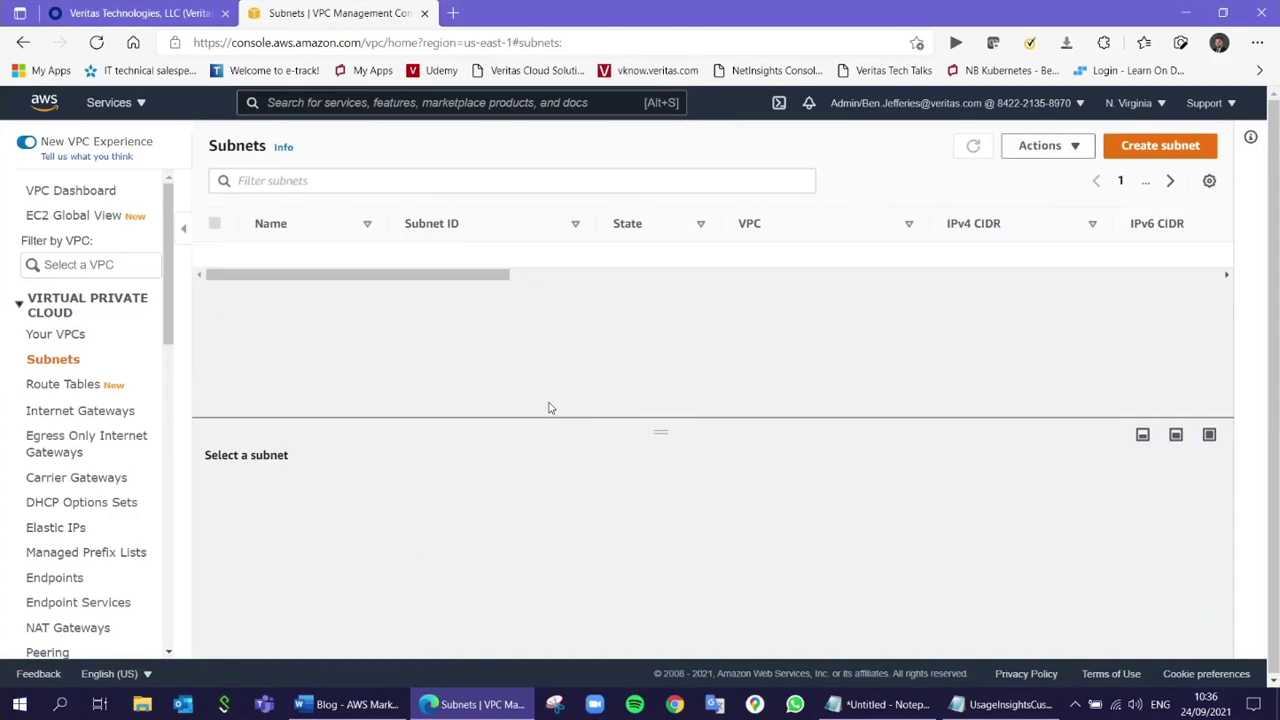
# - Open the details of nbu-subnet from the list of subnets
pyautogui.click(40, 337)
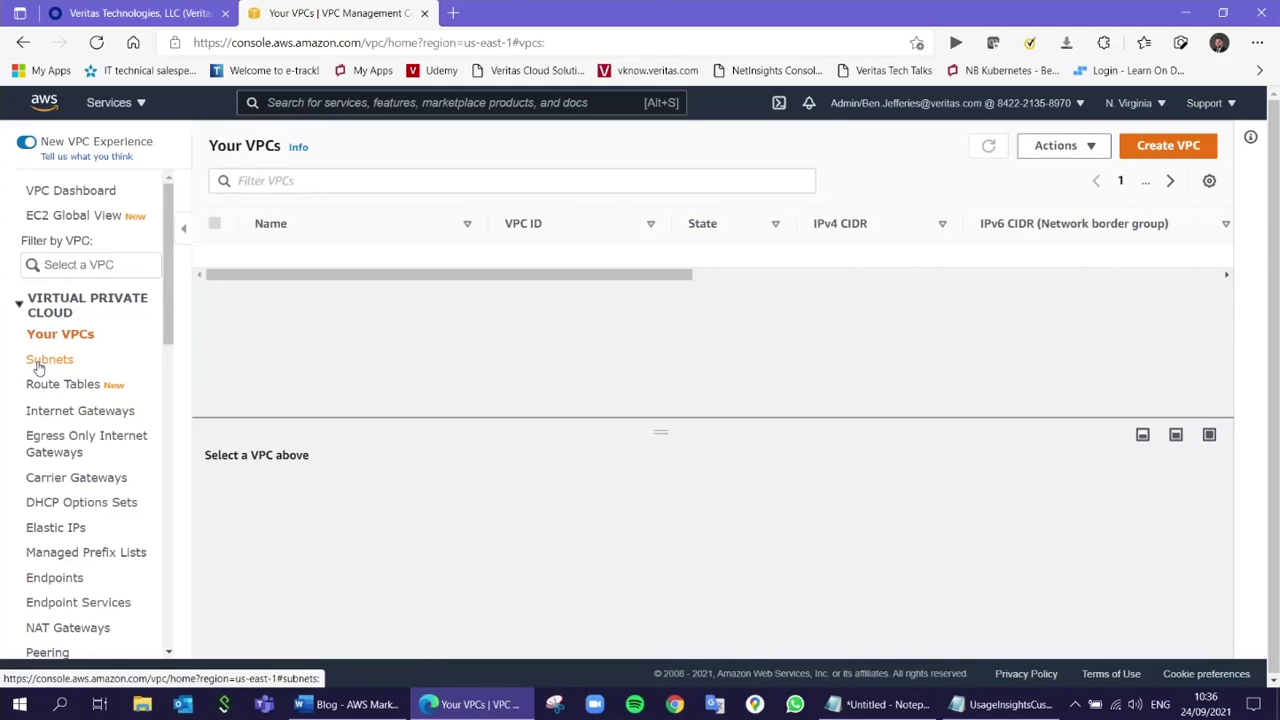
pyautogui.click(38, 364)
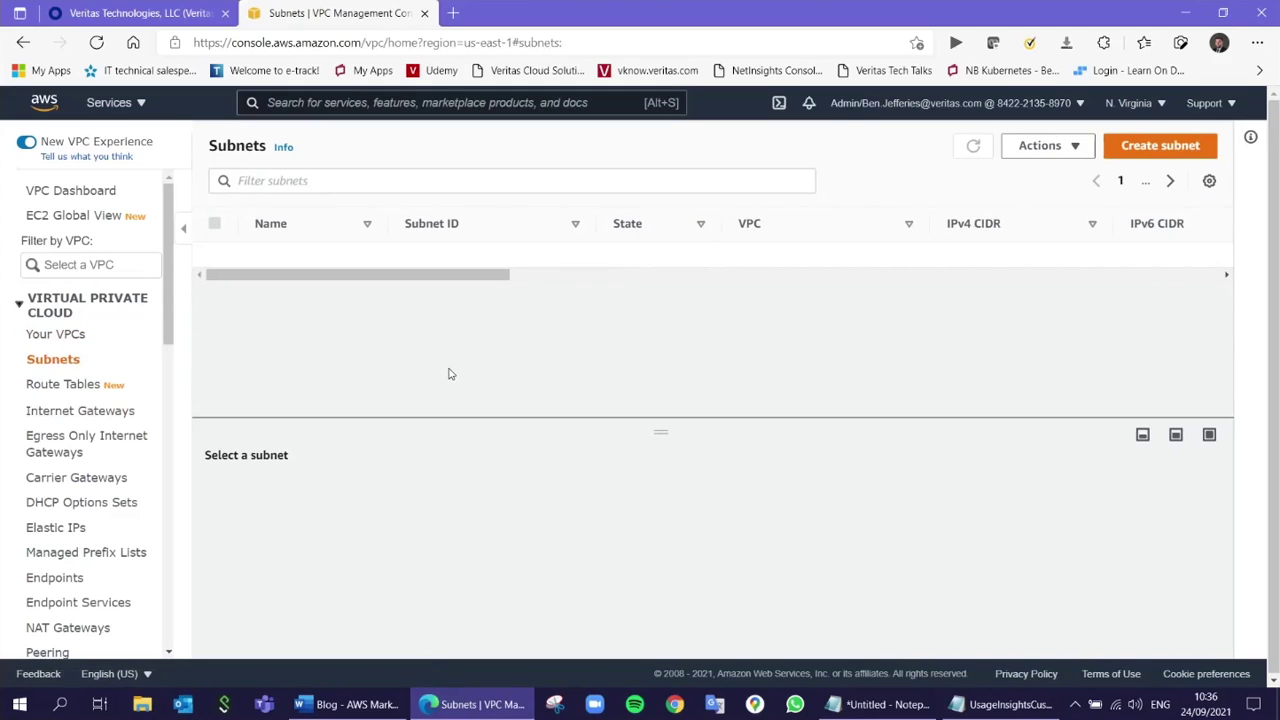
pyautogui.scroll(-5, 155, 433)
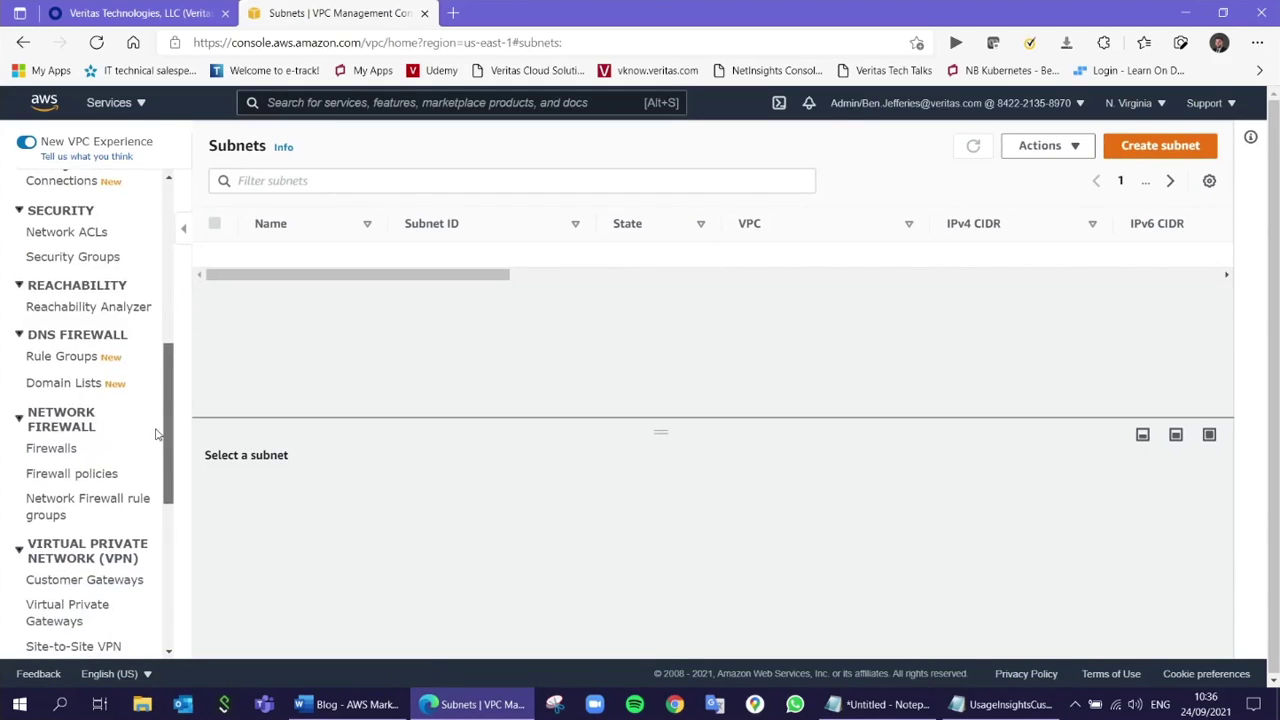
pyautogui.moveTo(155, 430); pyautogui.dragTo(186, 262)
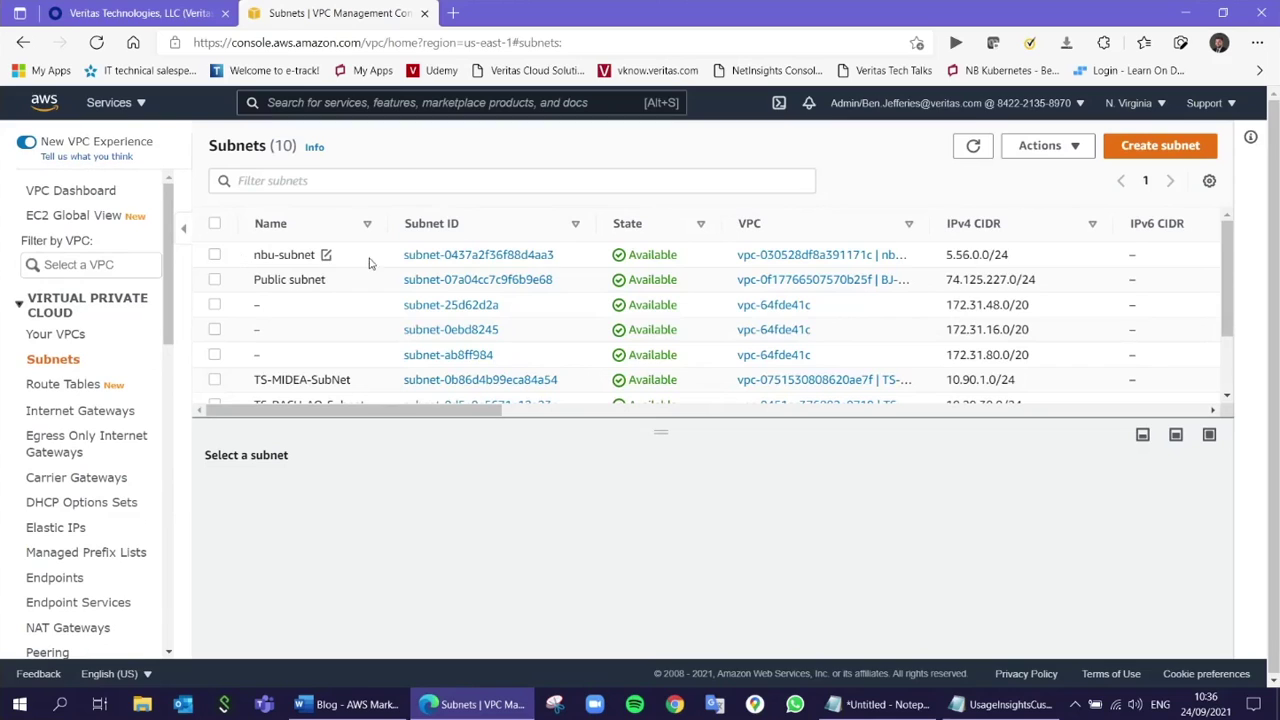
pyautogui.click(476, 256)
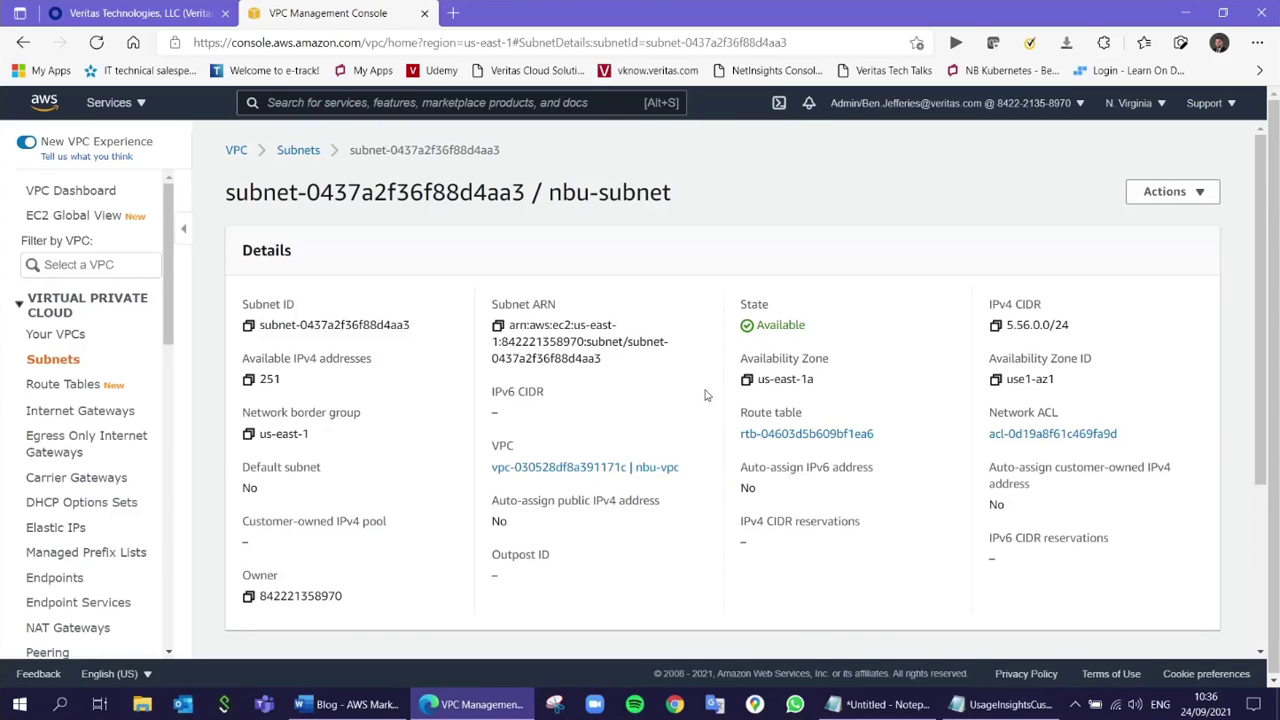
# - Examine nbu-subnet's details, including its route table, network ACL and auto-assign public IPv4 address setting
pyautogui.scroll(-2, 705, 395)
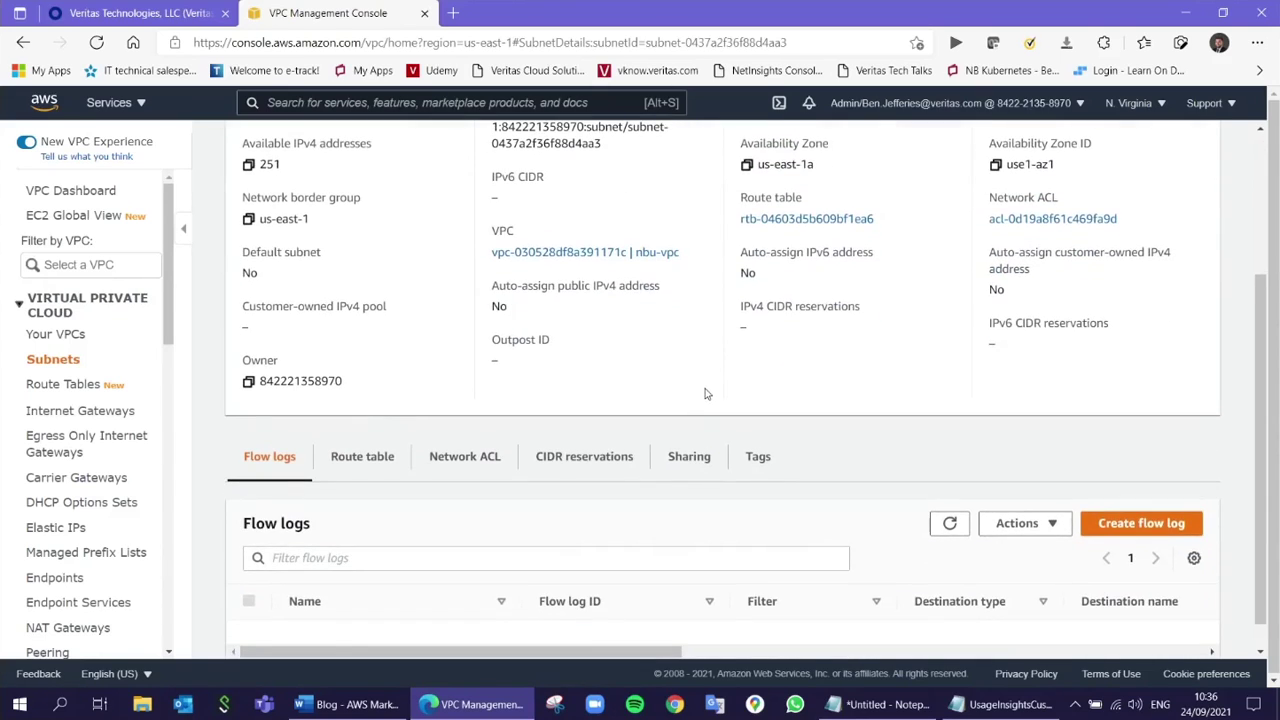
pyautogui.scroll(1, 705, 392)
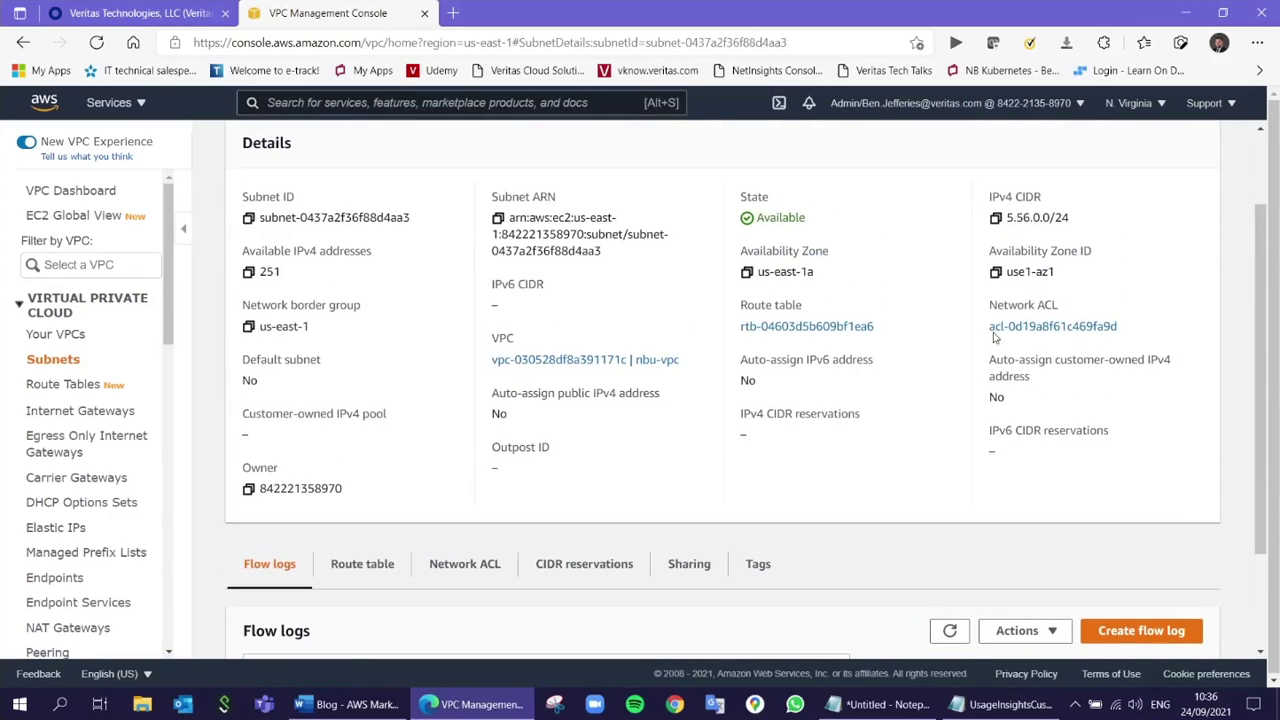
pyautogui.scroll(-2, 896, 423)
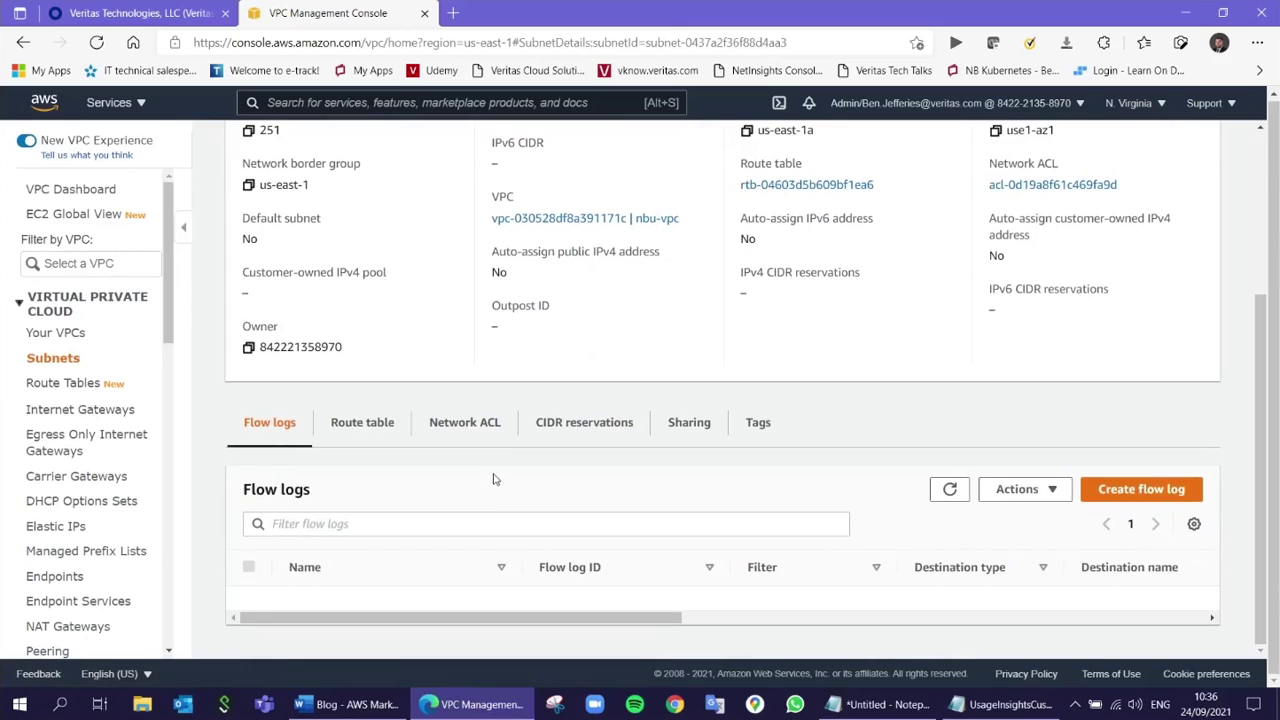
pyautogui.scroll(3, 543, 426)
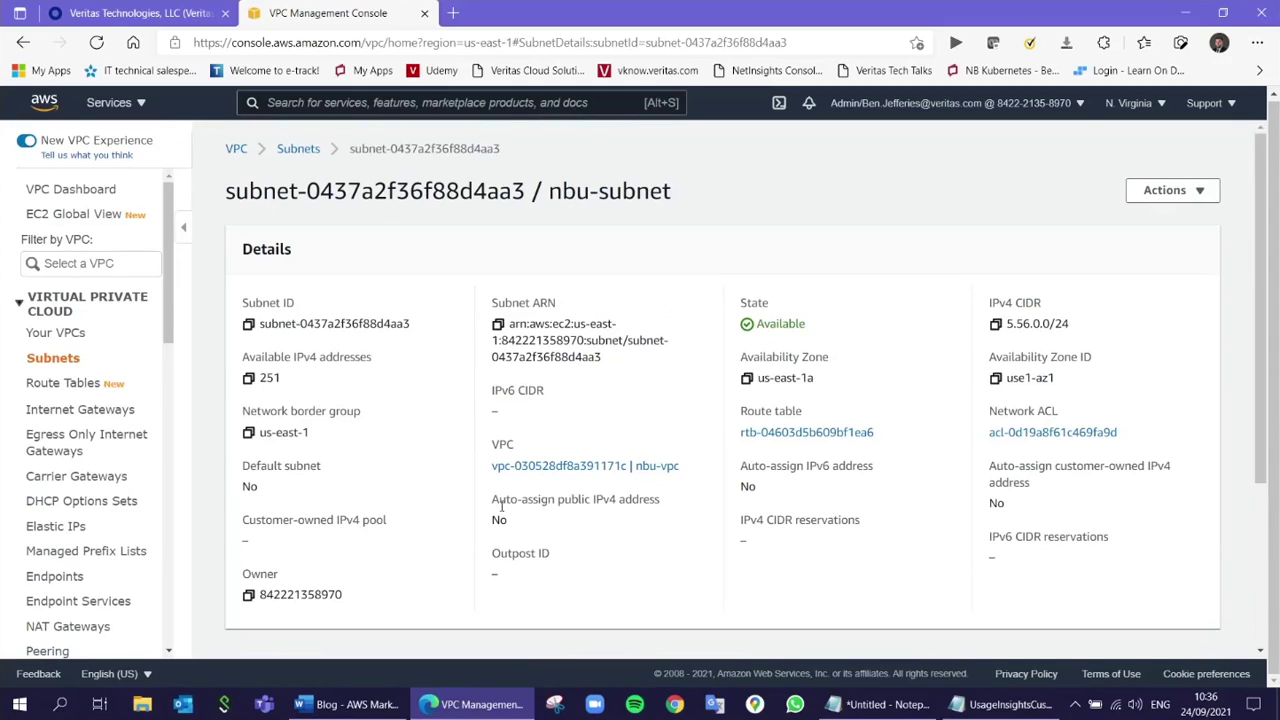
pyautogui.moveTo(492, 497); pyautogui.dragTo(665, 498)
pyautogui.click(610, 522)
# - Enable auto-assign public IPv4 address for nbu-subnet, save the setting, and check it in the subnet's details
pyautogui.click(1199, 196)
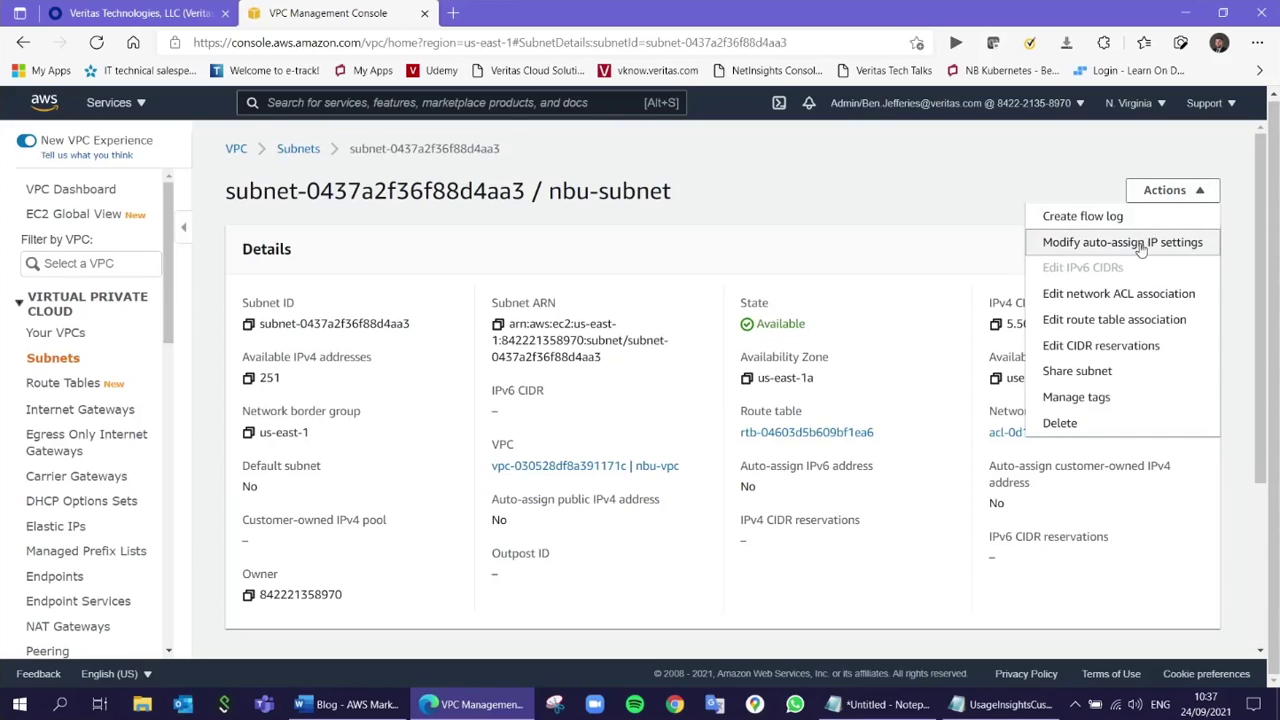
pyautogui.click(1191, 198)
pyautogui.click(1191, 198)
pyautogui.click(1143, 243)
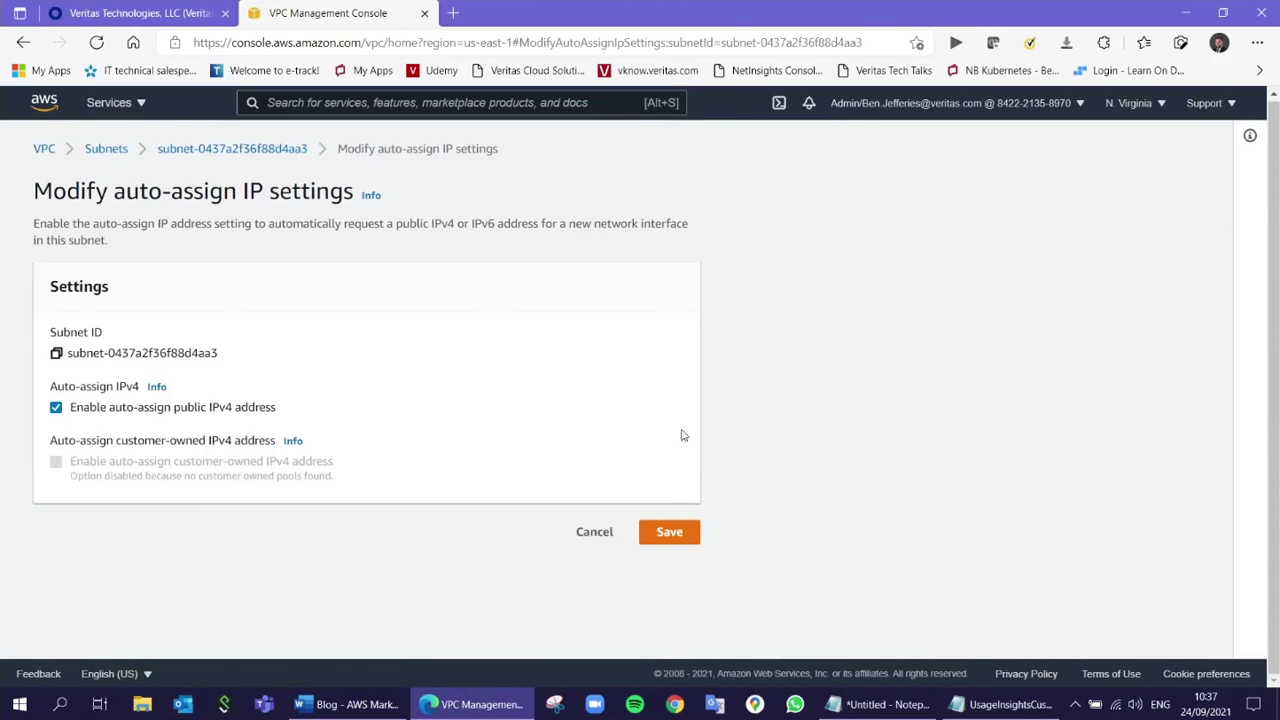
pyautogui.click(643, 540)
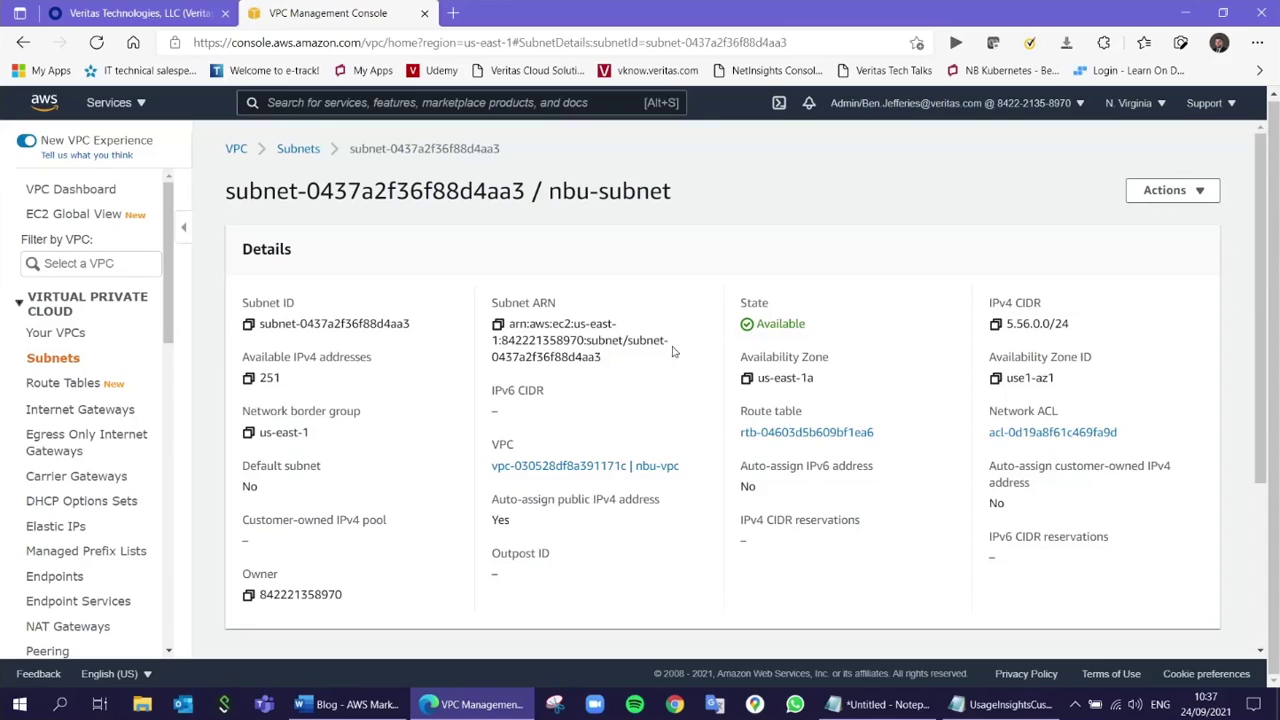
pyautogui.moveTo(493, 519); pyautogui.dragTo(530, 522)
pyautogui.click(531, 522)
# - Search the AWS services for "marketplace", open AWS Marketplace Subscriptions, and look through the existing subscriptions
pyautogui.write('marketplace')
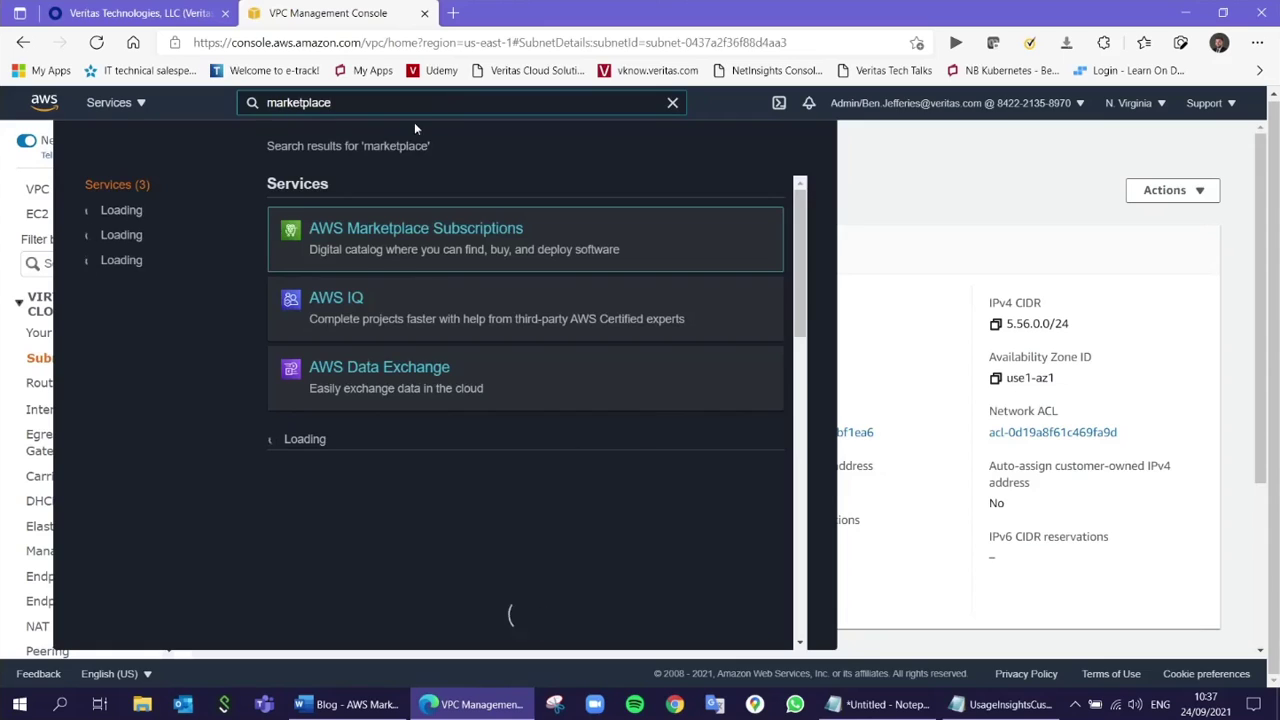
pyautogui.click(381, 232)
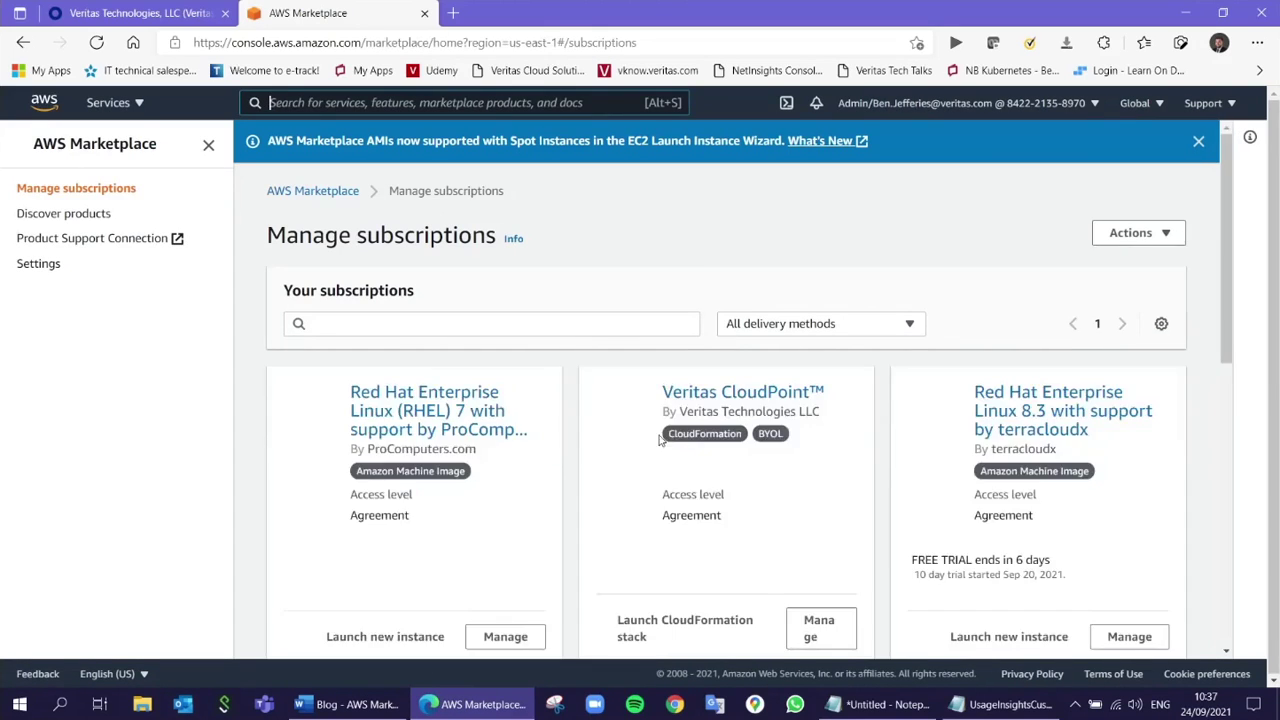
pyautogui.scroll(-6, 830, 468)
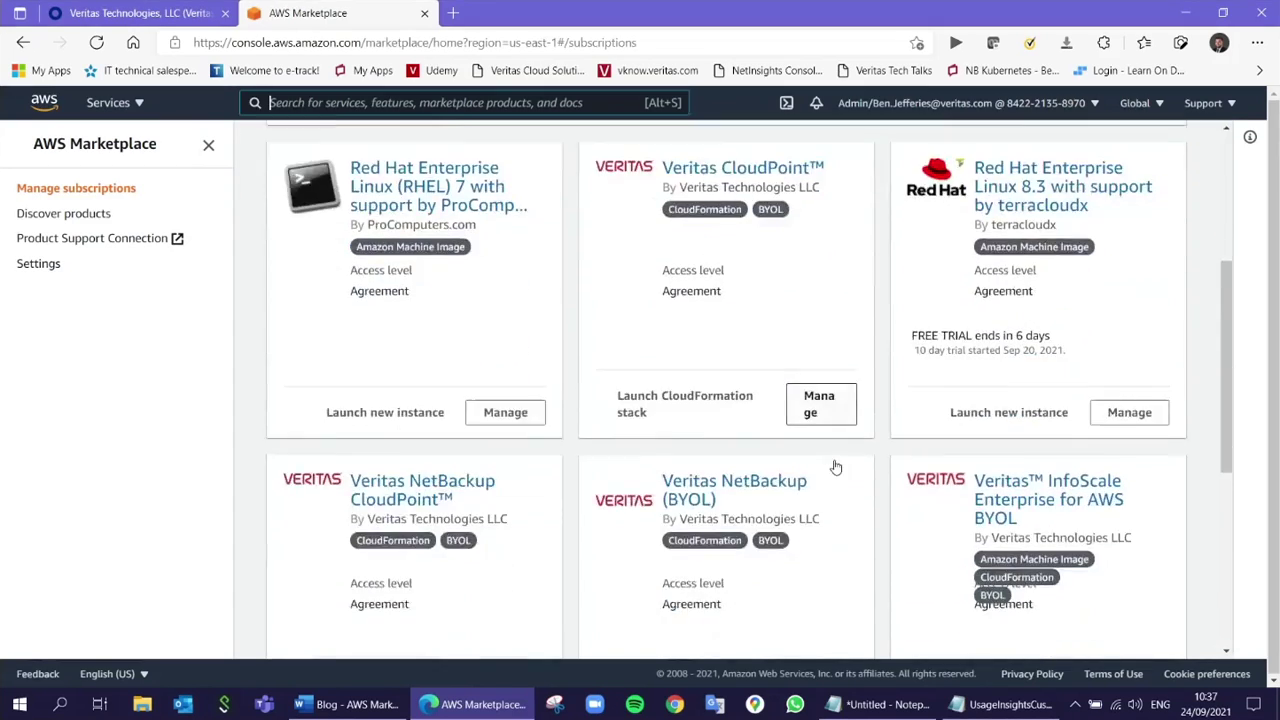
pyautogui.scroll(2, 837, 455)
pyautogui.scroll(5, 837, 455)
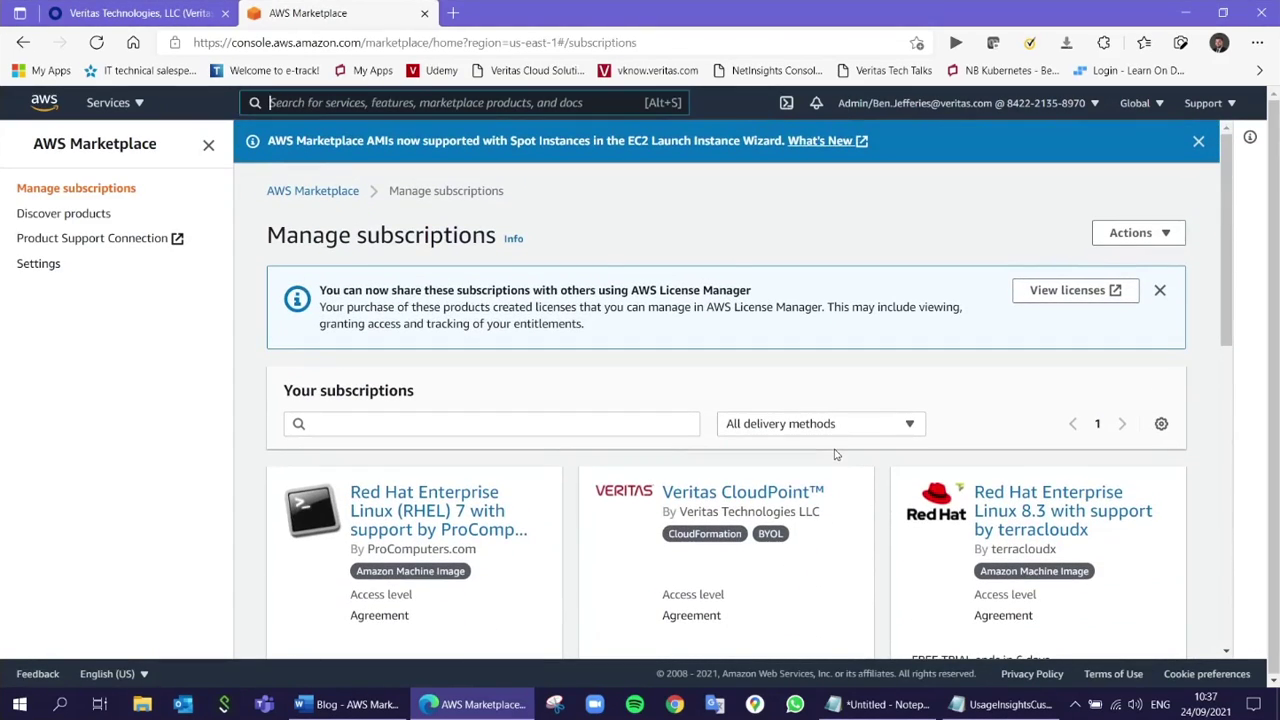
# - Search the console for "veritas" and show all matching Marketplace products
pyautogui.click(291, 100)
pyautogui.write('veritas')
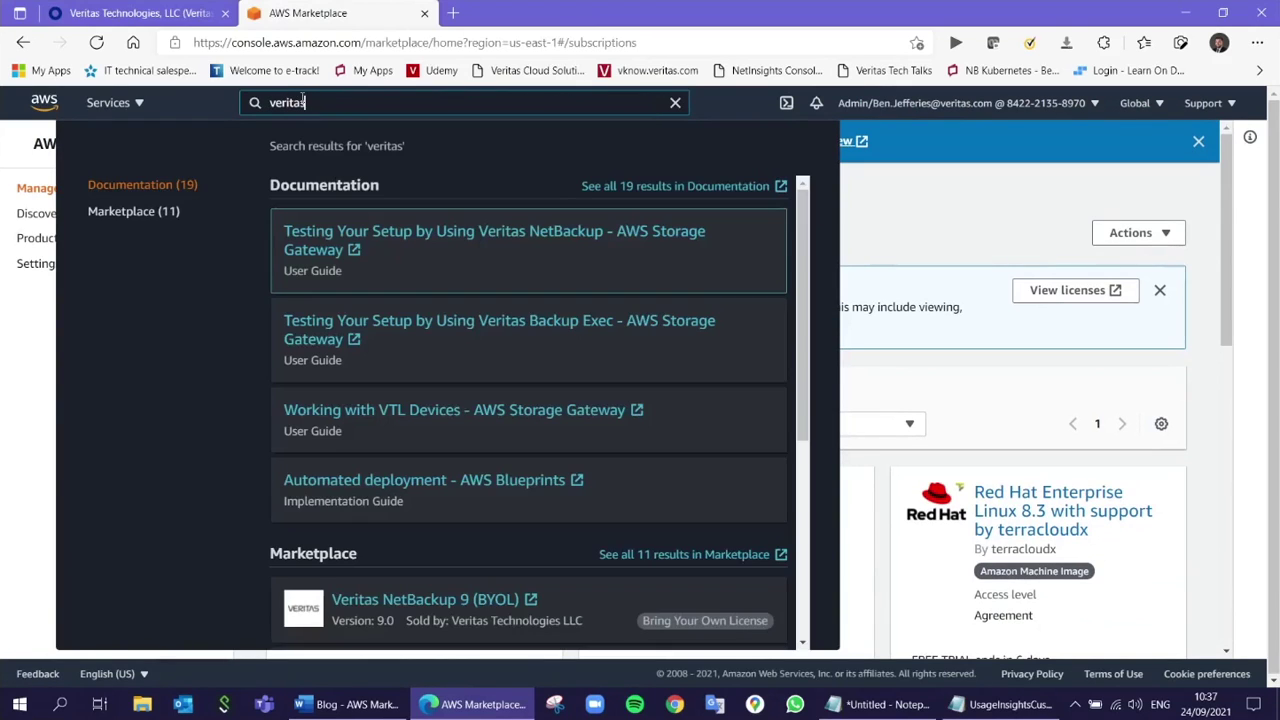
pyautogui.click(633, 556)
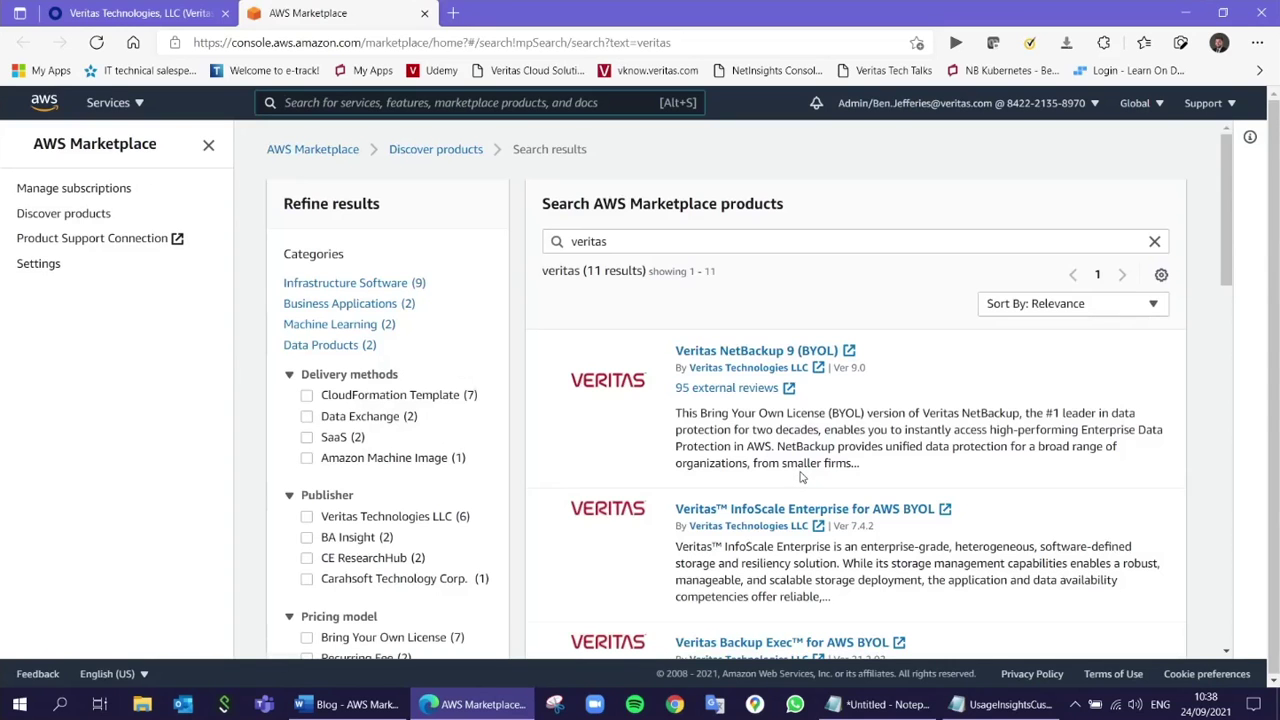
# - Browse the Veritas product listings and open the Veritas NetBackup (BYOL) offering without a version number in its title
pyautogui.scroll(-1, 851, 430)
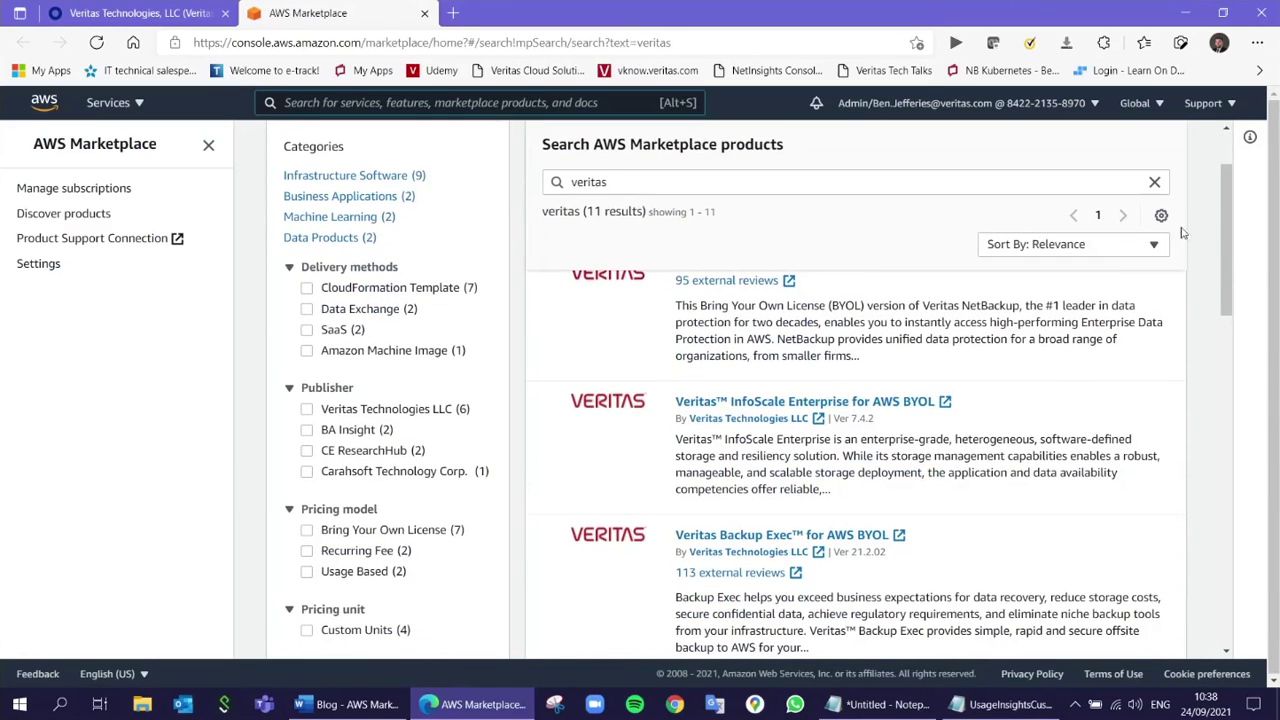
pyautogui.scroll(1, 1000, 460)
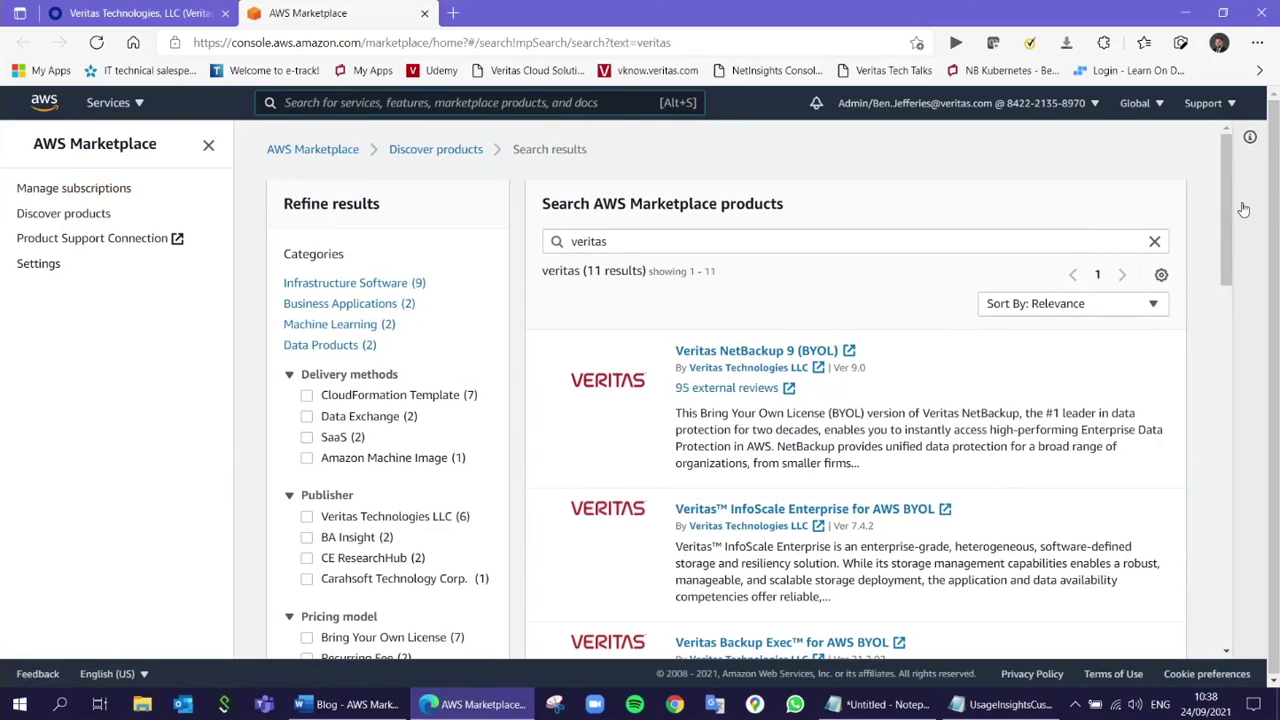
pyautogui.scroll(-1, 1226, 212)
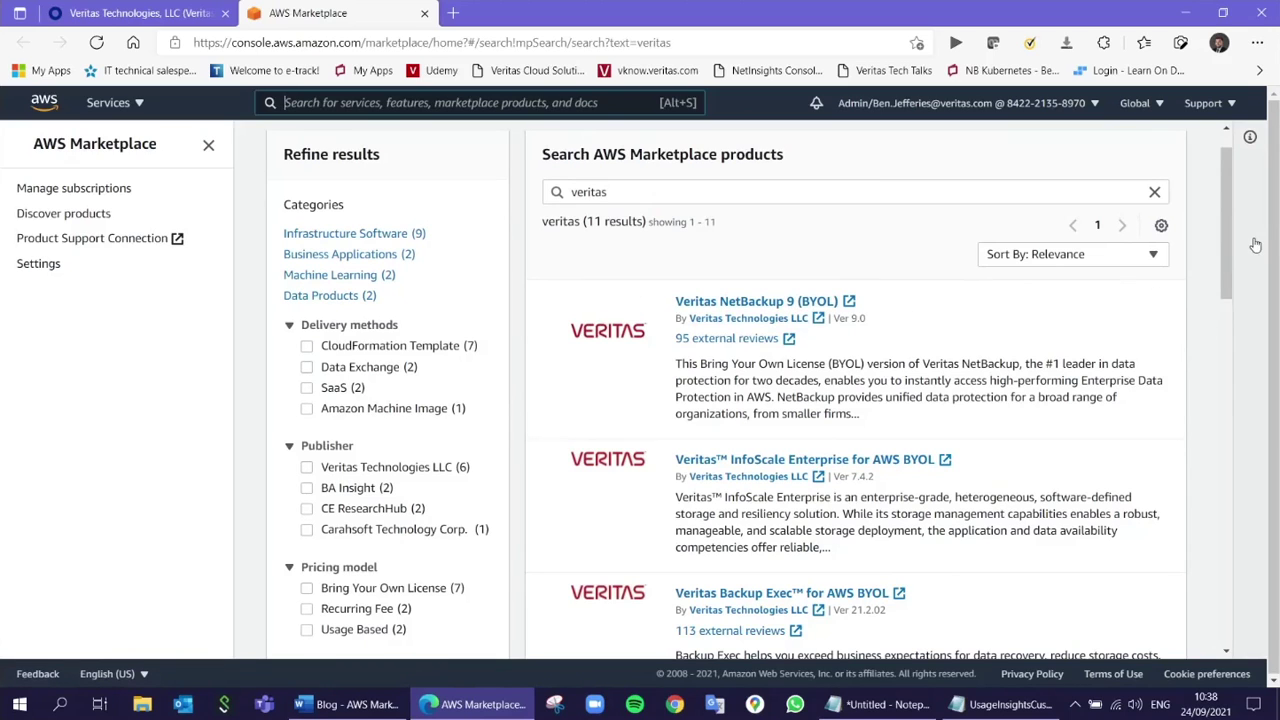
pyautogui.moveTo(1224, 204); pyautogui.dragTo(1194, 357)
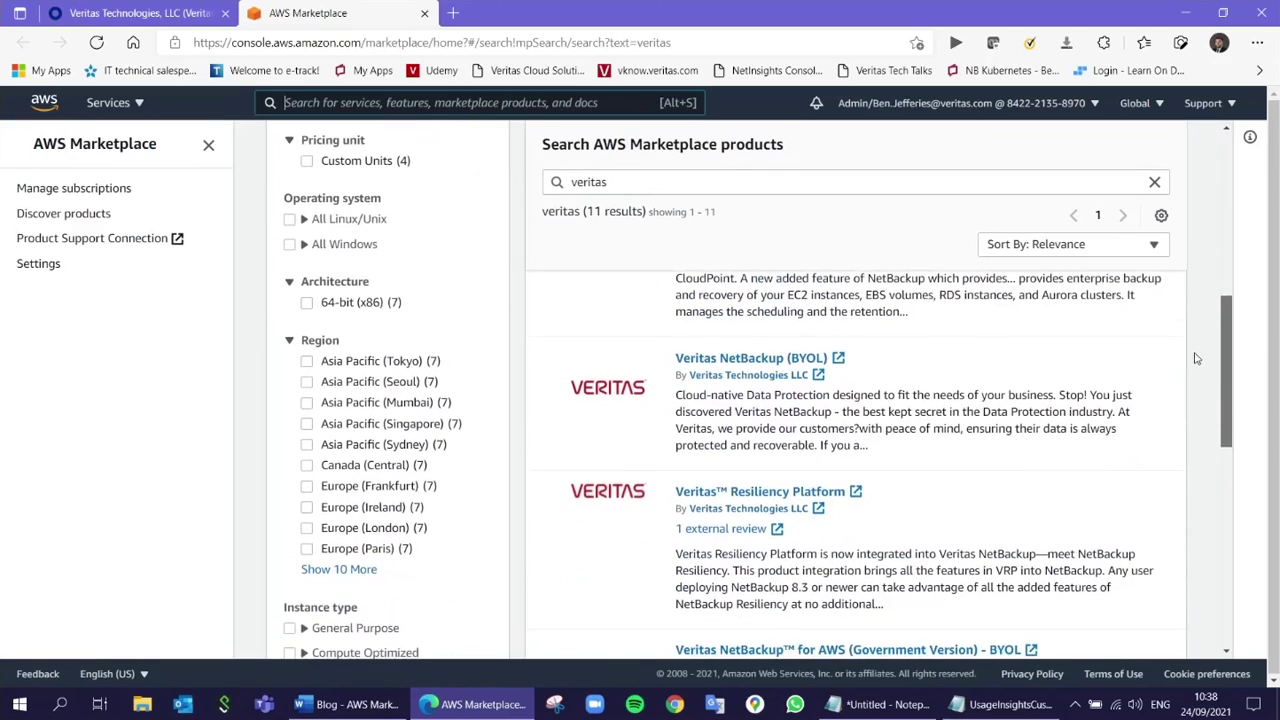
pyautogui.click(748, 367)
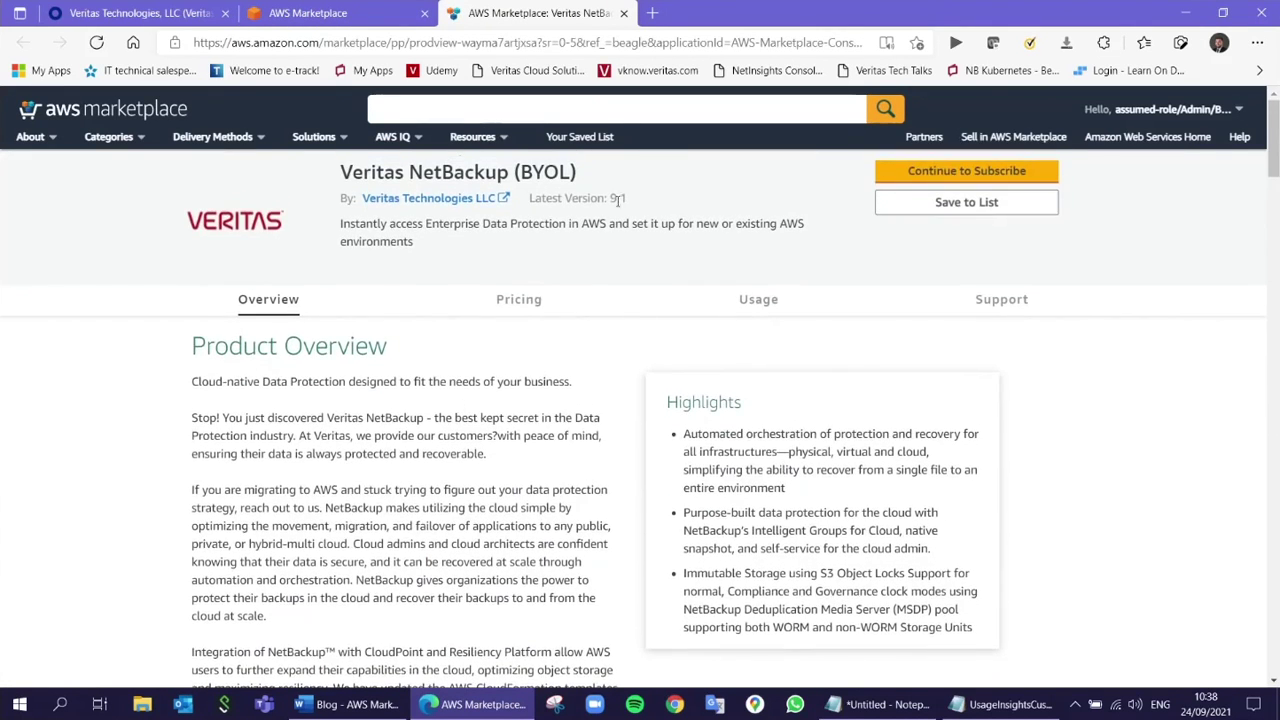
# - Examine the latest version and the product overview of Veritas NetBackup (BYOL)
pyautogui.moveTo(522, 198)
pyautogui.mouseDown()
pyautogui.moveTo(645, 198)
pyautogui.moveTo(533, 198)
pyautogui.mouseUp()
pyautogui.click(705, 200)
pyautogui.scroll(-8, 595, 349)
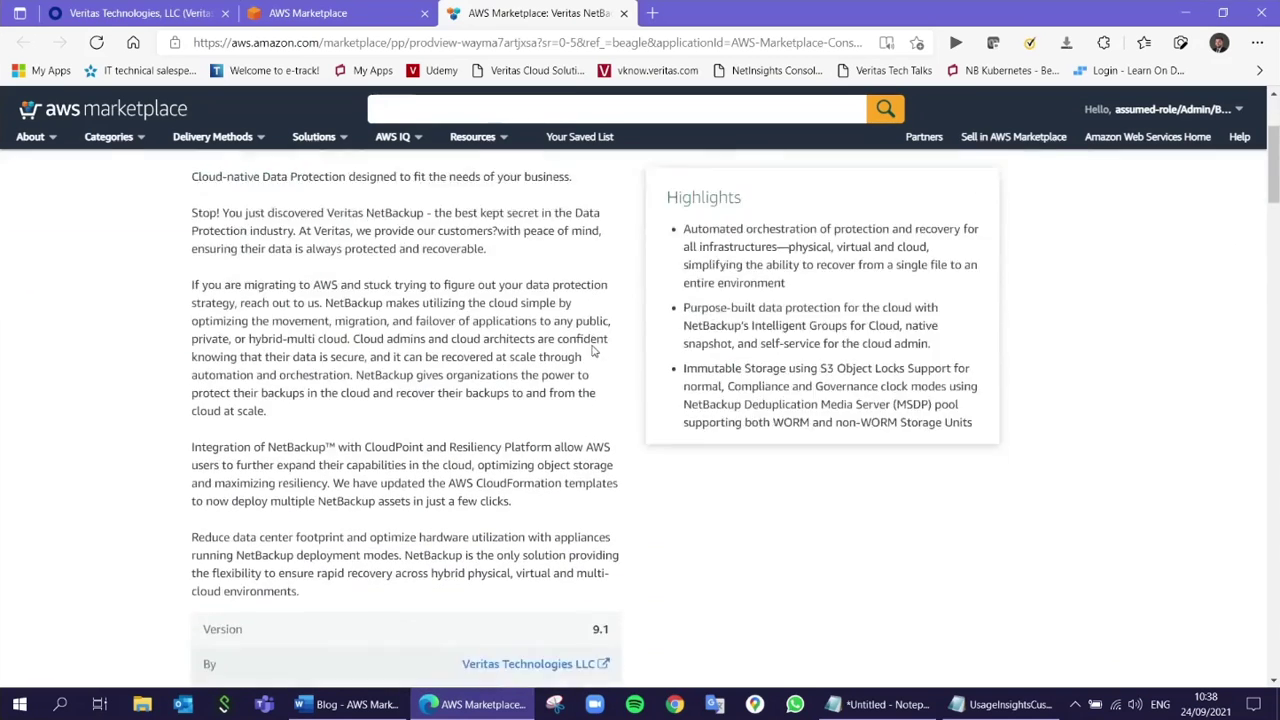
# - Examine the pricing estimate and the available fulfillment options for Veritas NetBackup (BYOL)
pyautogui.scroll(-5, 593, 351)
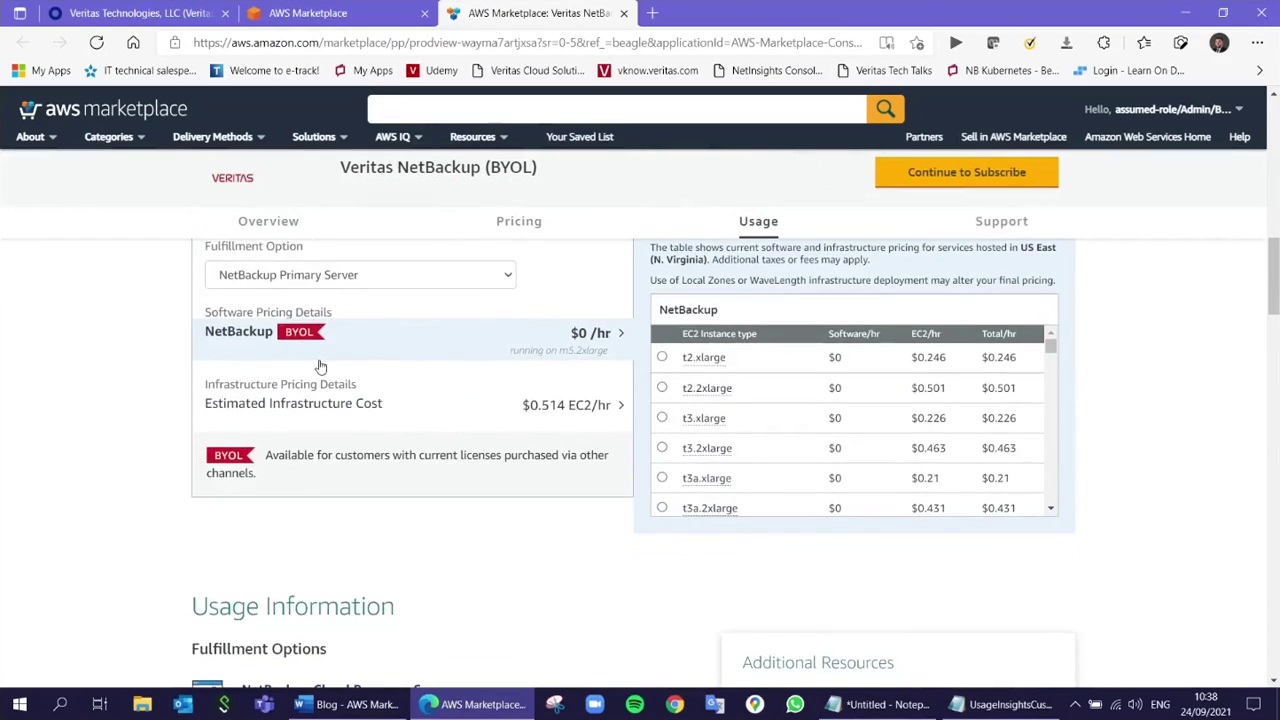
pyautogui.scroll(2, 220, 473)
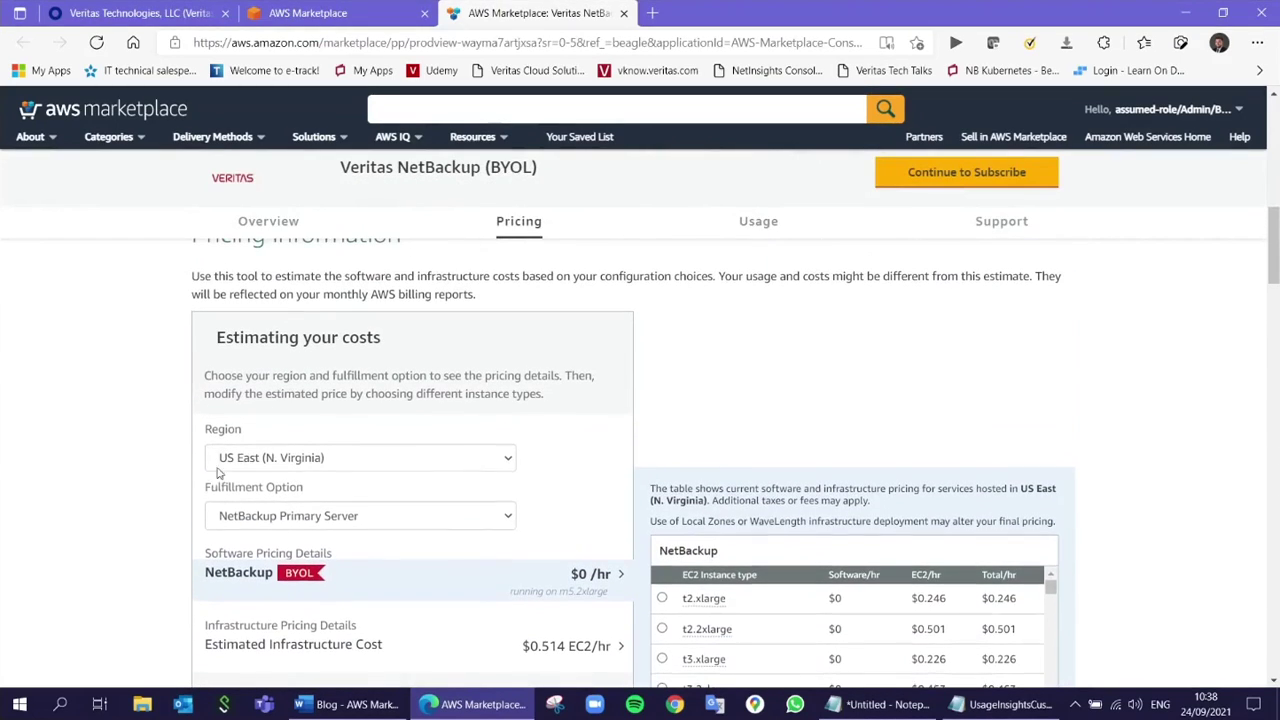
pyautogui.click(494, 519)
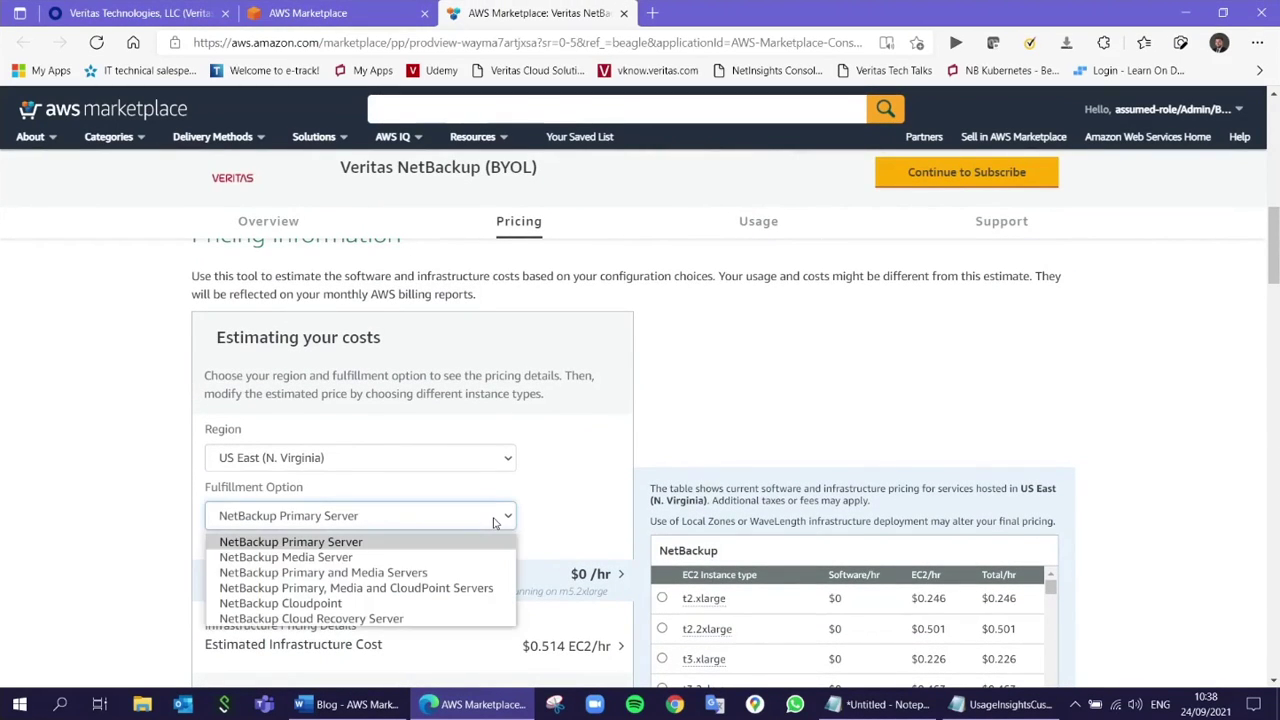
pyautogui.click(312, 590)
pyautogui.scroll(5, 408, 560)
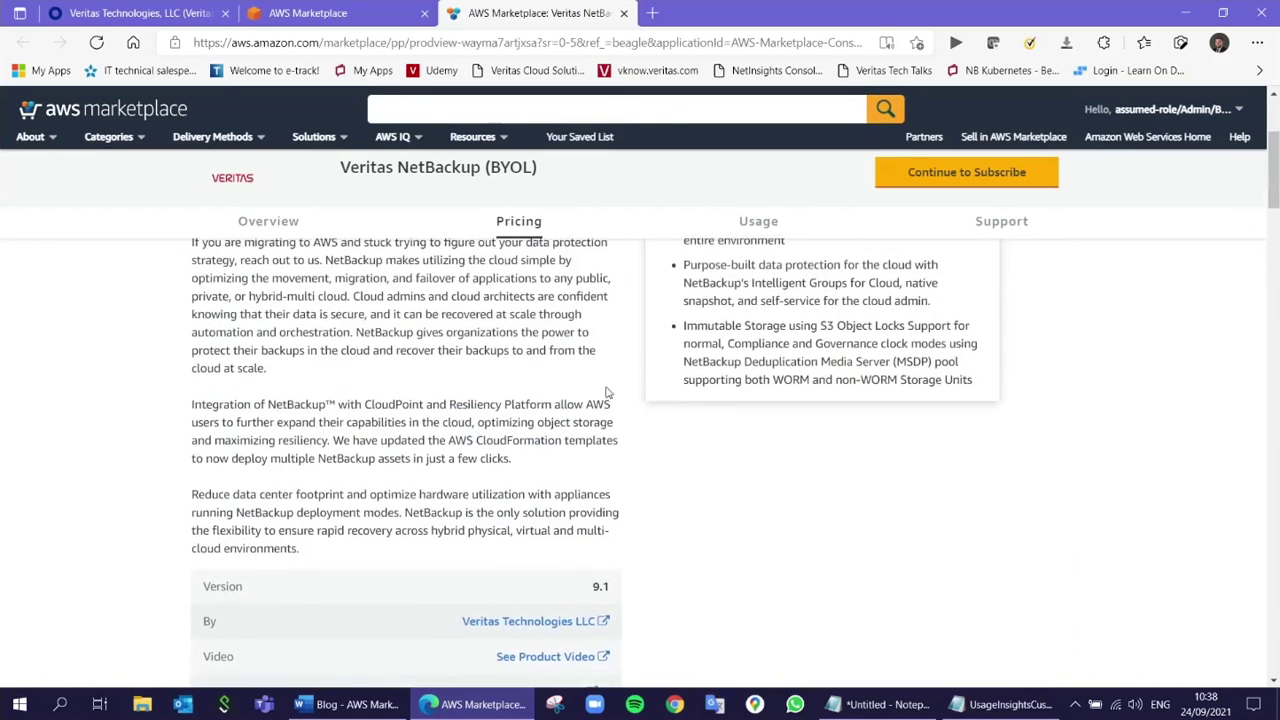
# - Continue through the subscription to configuration and choose NetBackup Primary, Media and CloudPoint Servers with software version 9.1
pyautogui.scroll(3, 628, 314)
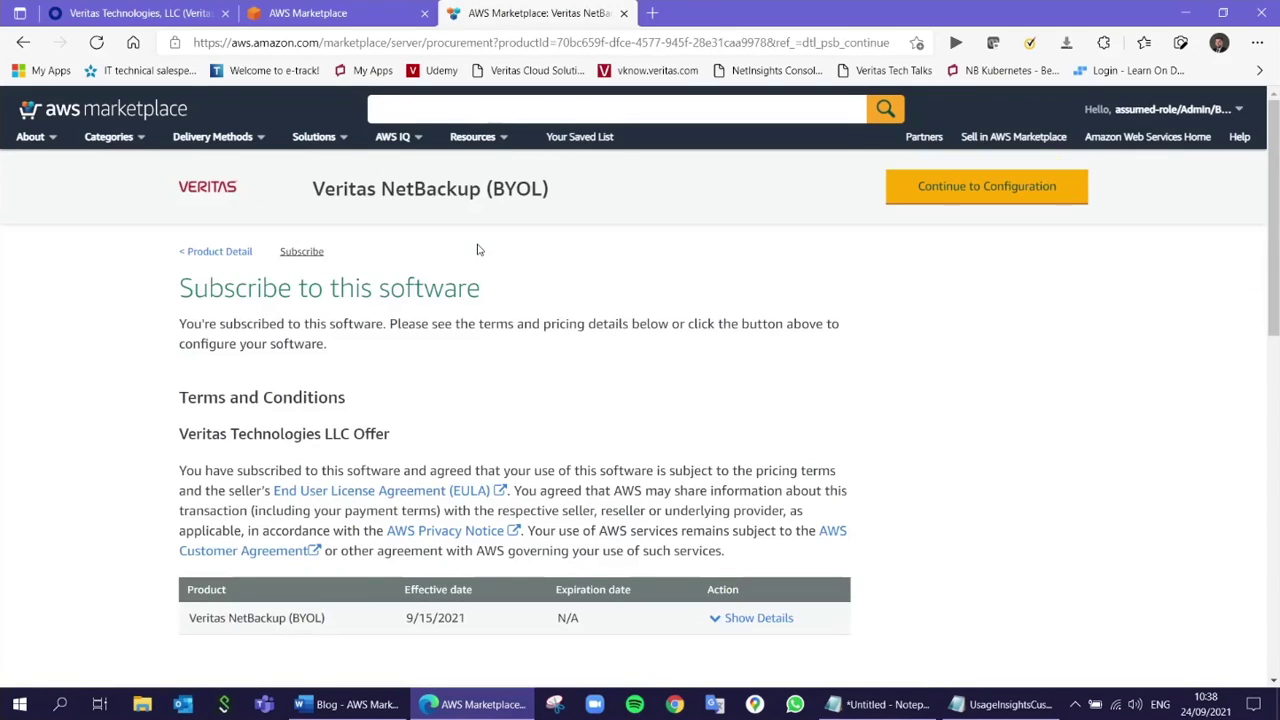
pyautogui.click(1050, 230)
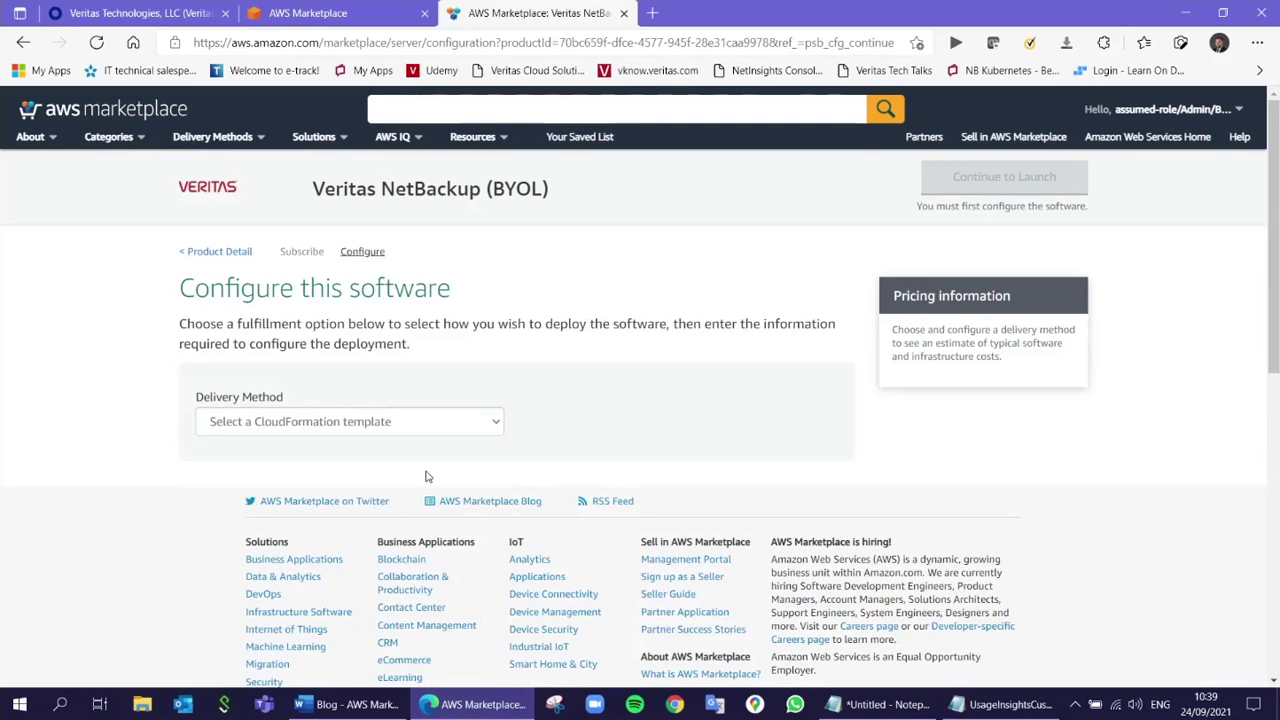
pyautogui.click(448, 428)
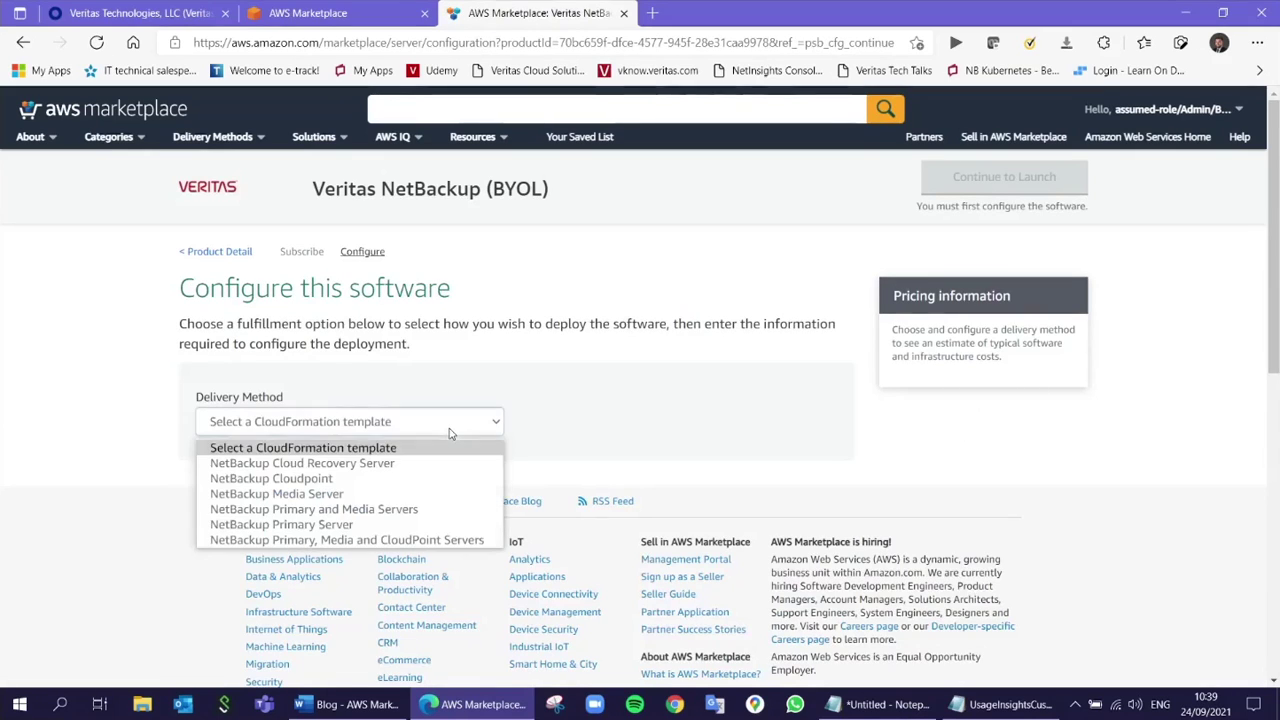
pyautogui.click(386, 540)
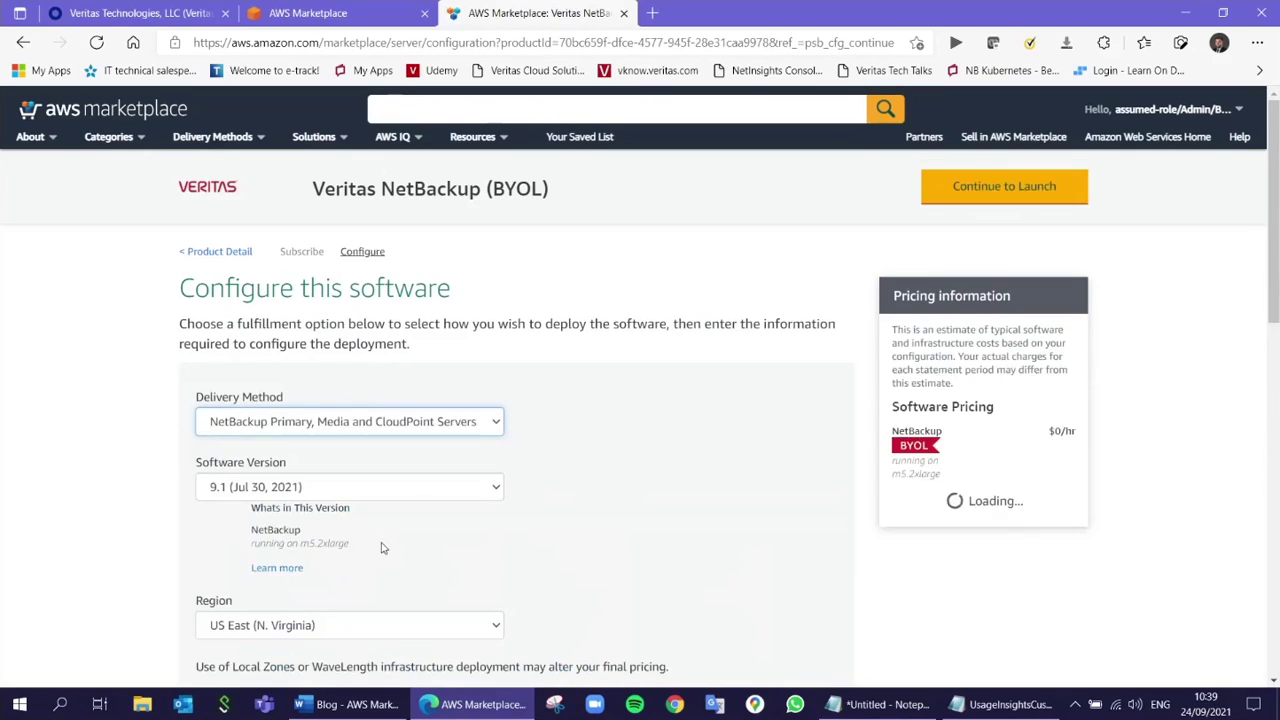
pyautogui.click(304, 486)
pyautogui.click(300, 486)
pyautogui.scroll(-2, 711, 495)
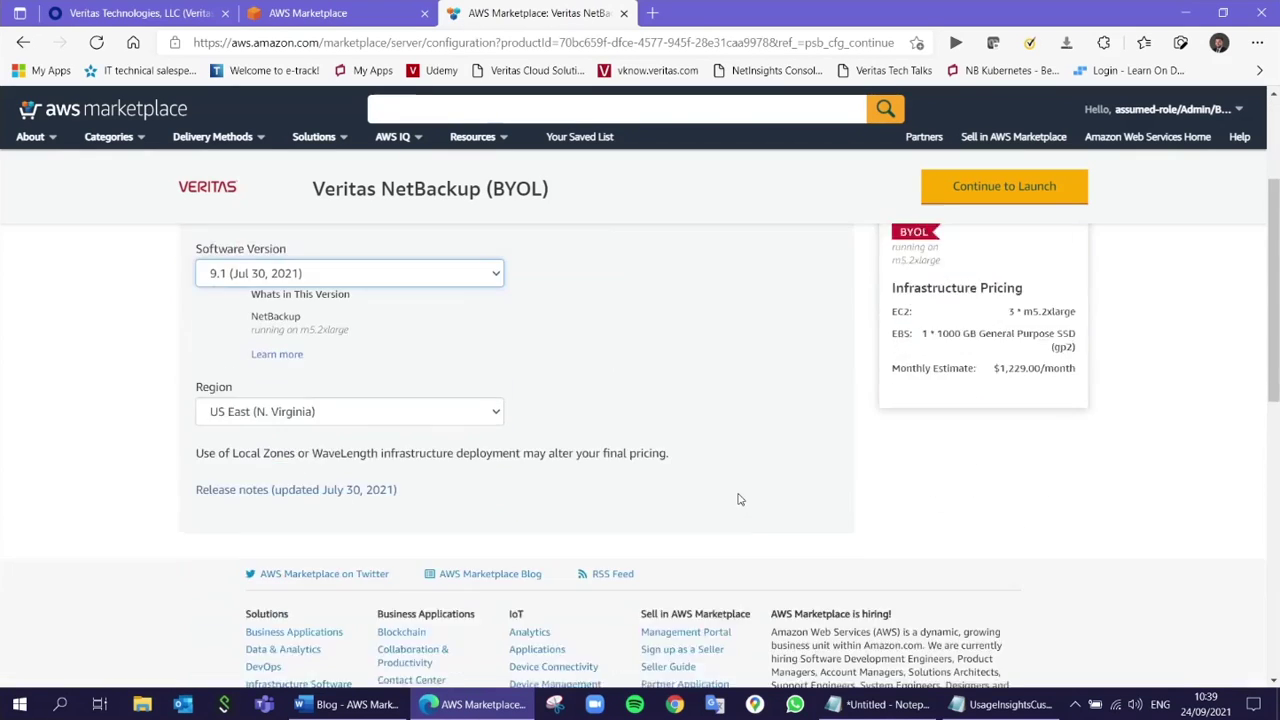
pyautogui.scroll(2, 675, 400)
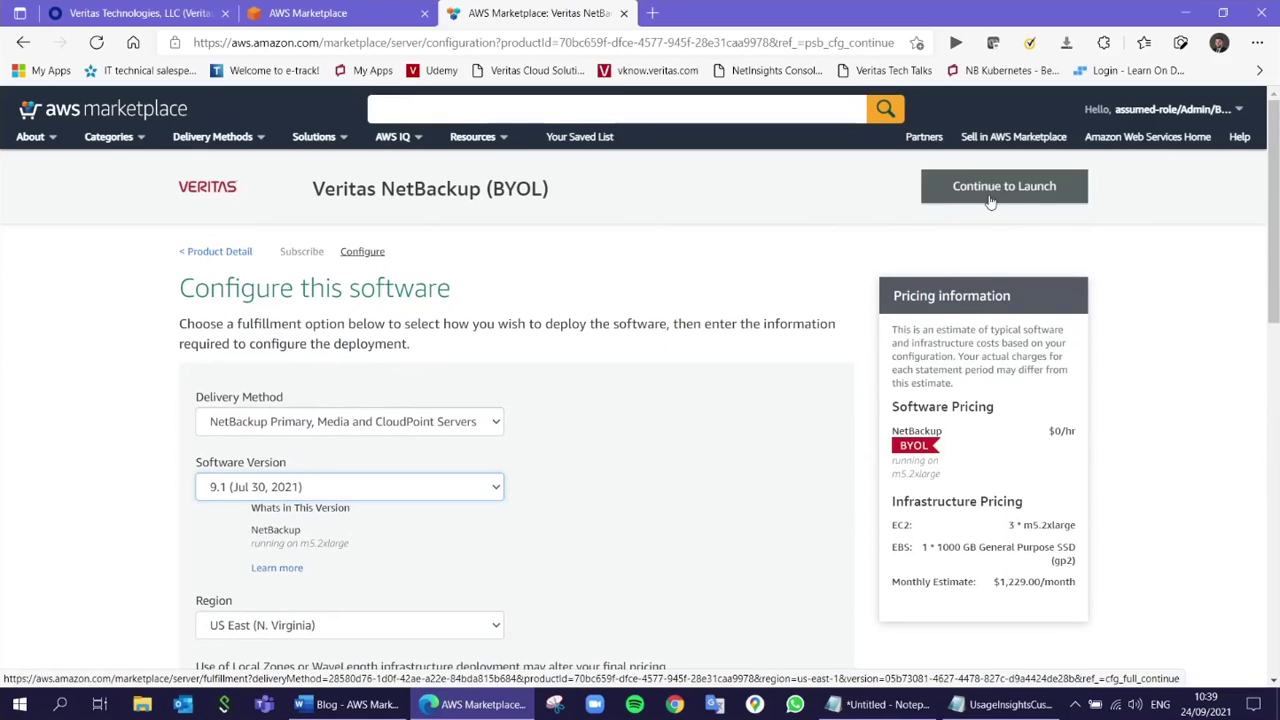
# - Continue to the launch stage and launch the configuration with the Launch CloudFormation action
pyautogui.click(990, 201)
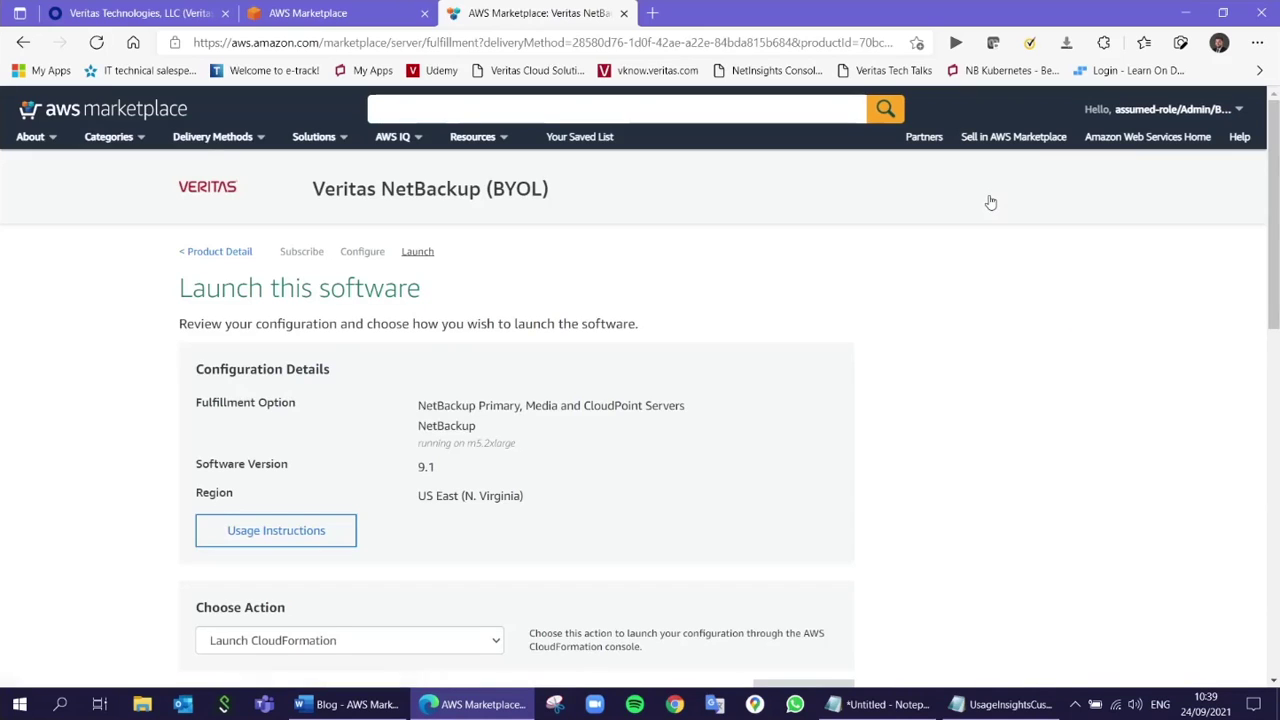
pyautogui.scroll(-2, 990, 202)
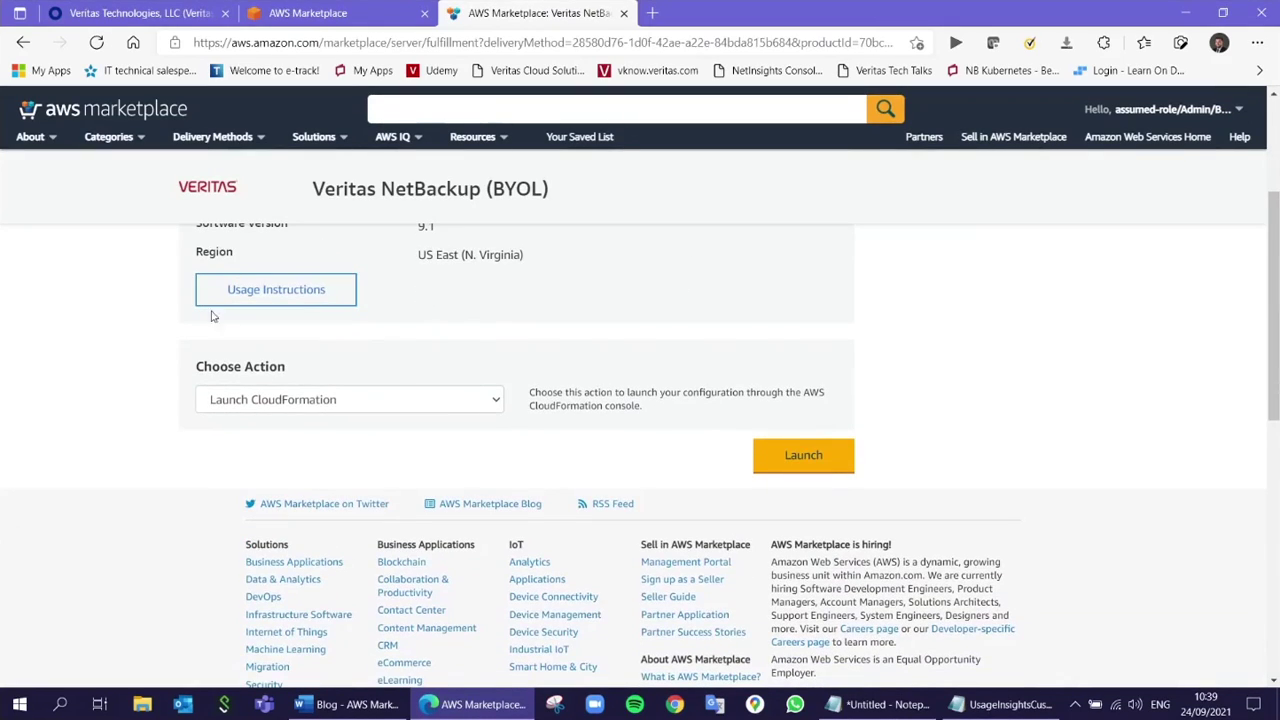
pyautogui.click(776, 461)
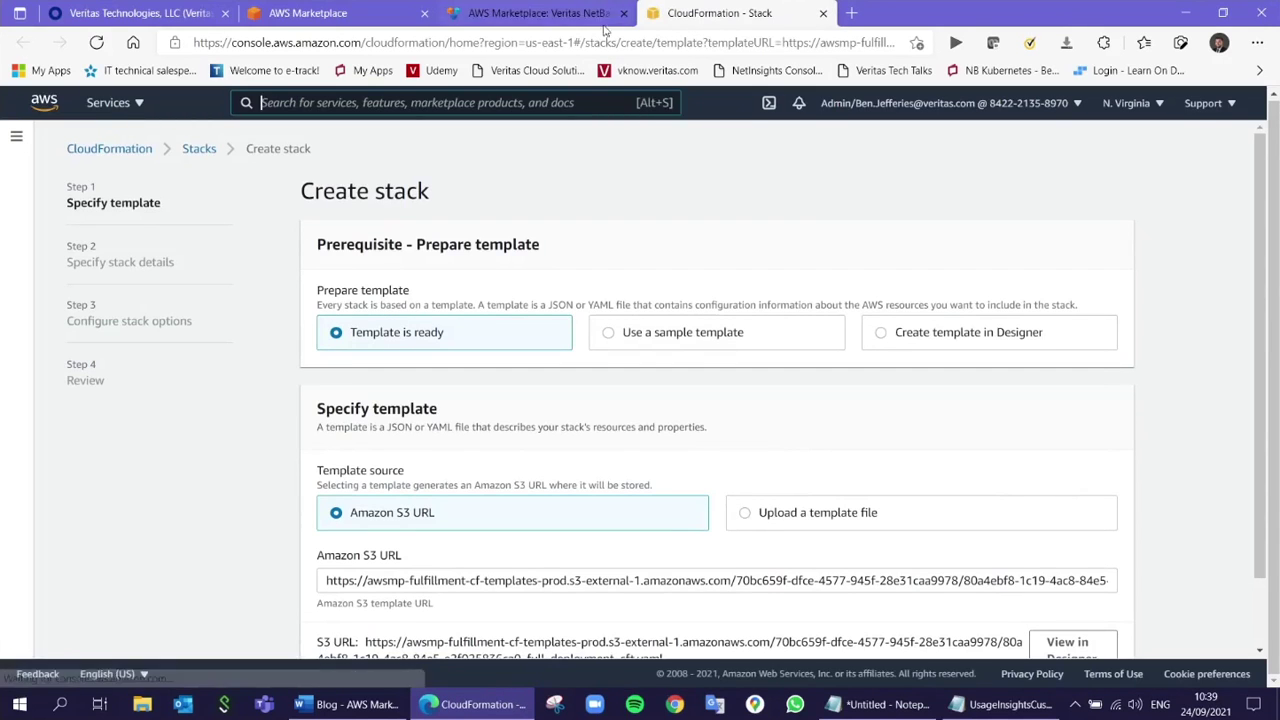
# - Close the two leftover AWS Marketplace pages, keeping the CloudFormation stack page open
pyautogui.click(623, 13)
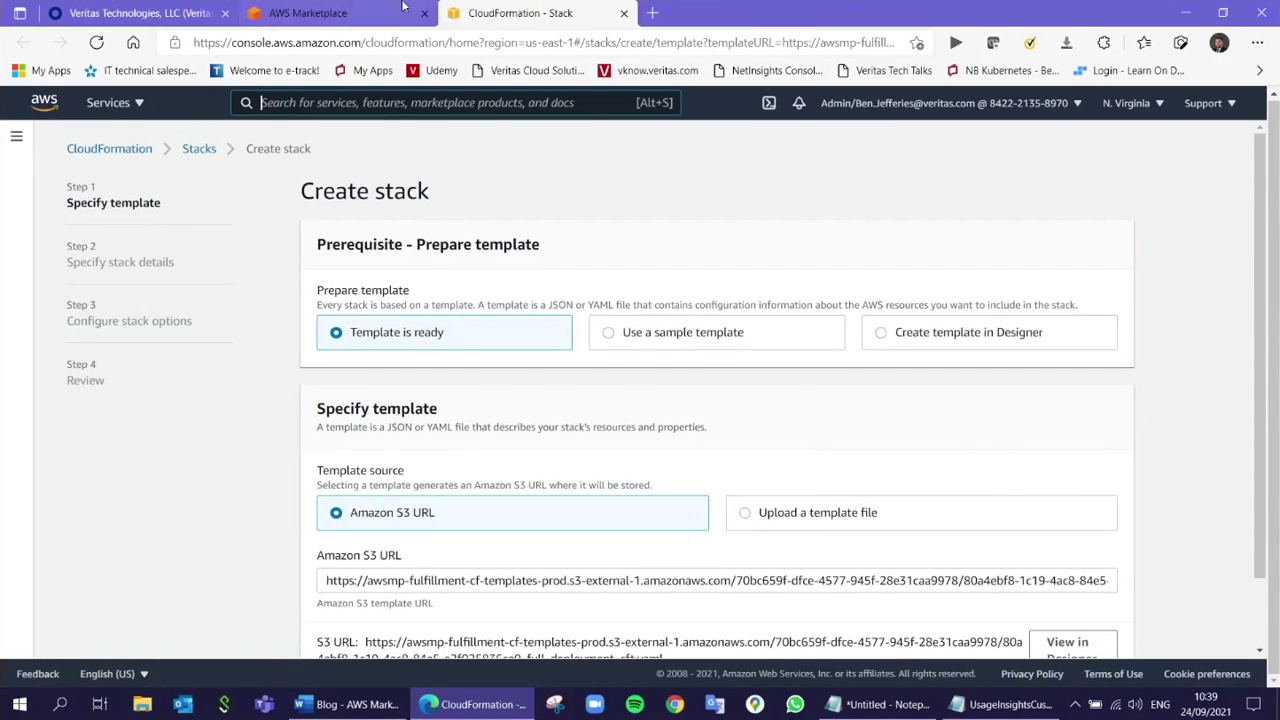
pyautogui.click(380, 13)
pyautogui.click(424, 13)
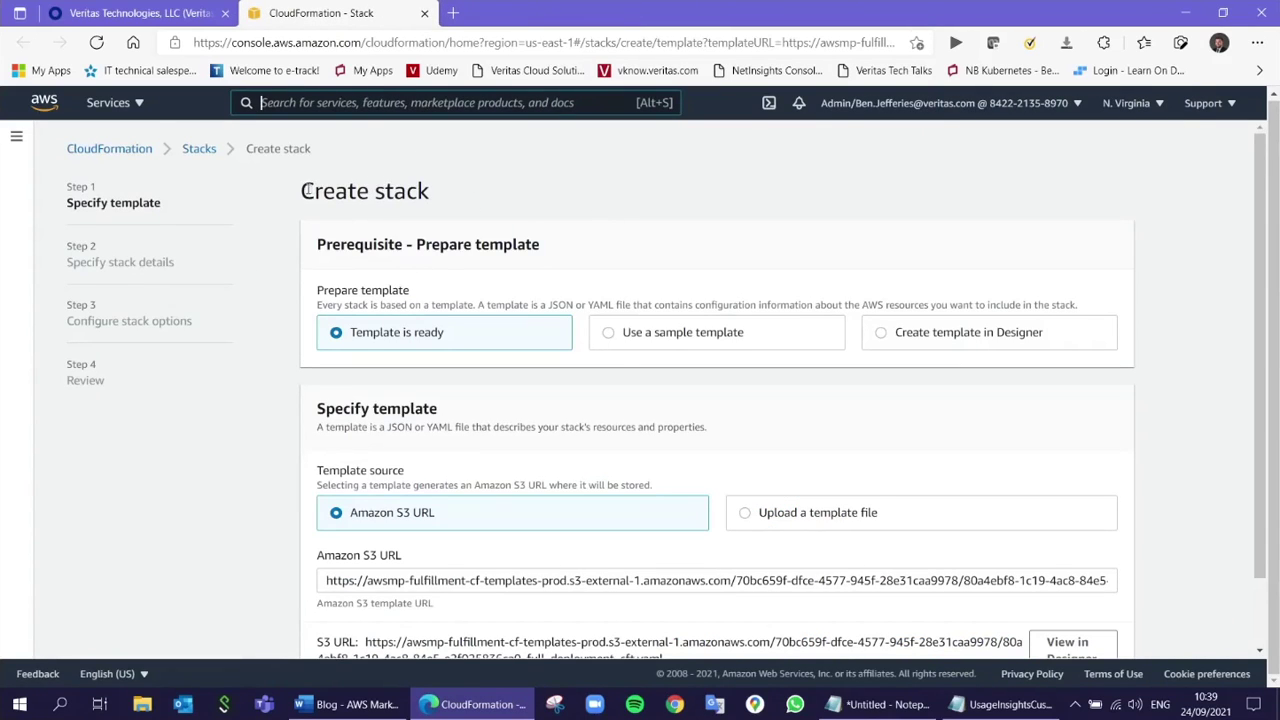
# - Accept the ready template from the prefilled Amazon S3 URL and proceed to the stack details
pyautogui.moveTo(303, 191); pyautogui.dragTo(440, 196)
pyautogui.click(561, 201)
pyautogui.scroll(-1, 561, 201)
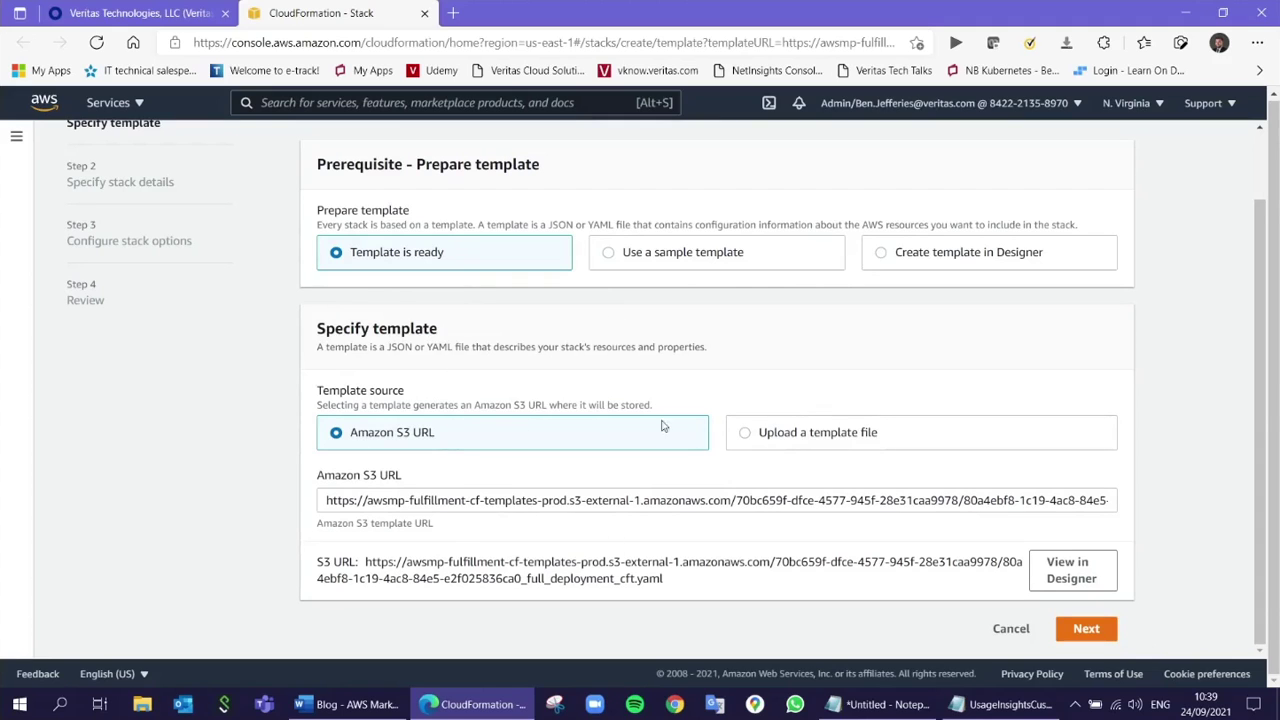
pyautogui.scroll(-3, 257, 348)
pyautogui.click(1086, 628)
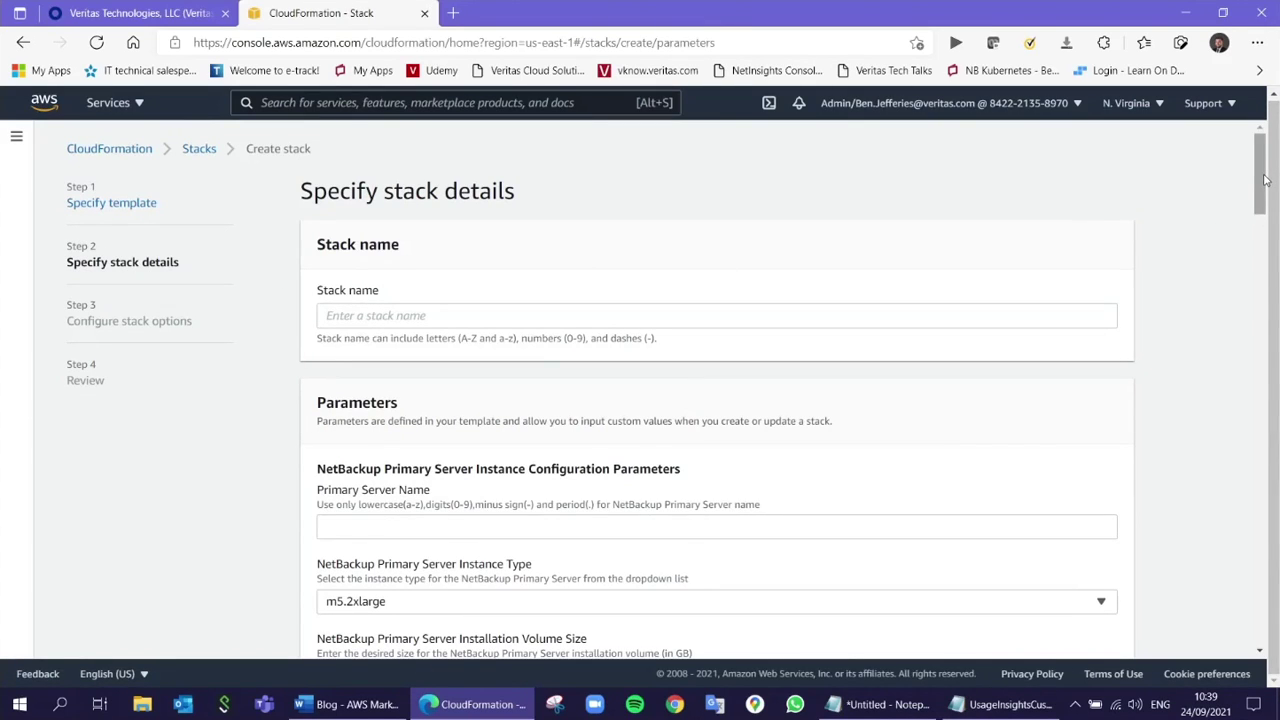
# - Name the CloudFormation stack nbu-demo
pyautogui.moveTo(1265, 179)
pyautogui.mouseDown()
pyautogui.moveTo(1207, 397)
pyautogui.moveTo(1194, 580)
pyautogui.moveTo(1250, 168)
pyautogui.mouseUp()
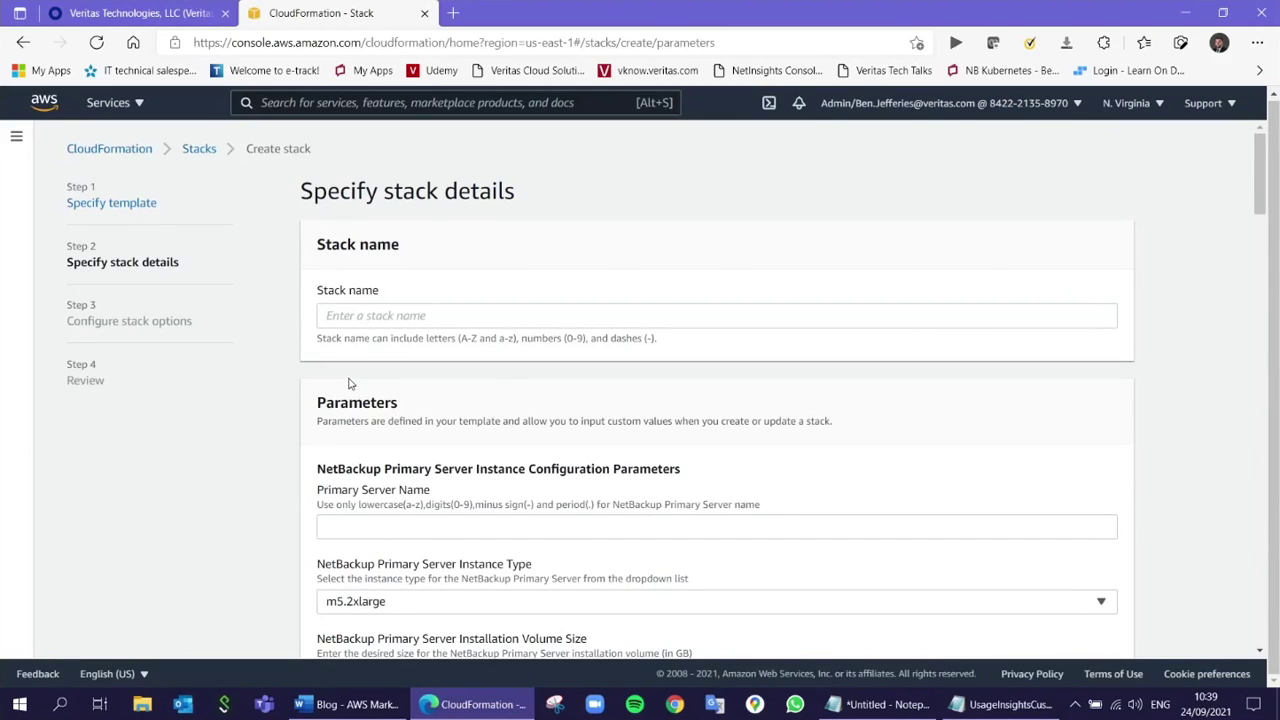
pyautogui.click(379, 315)
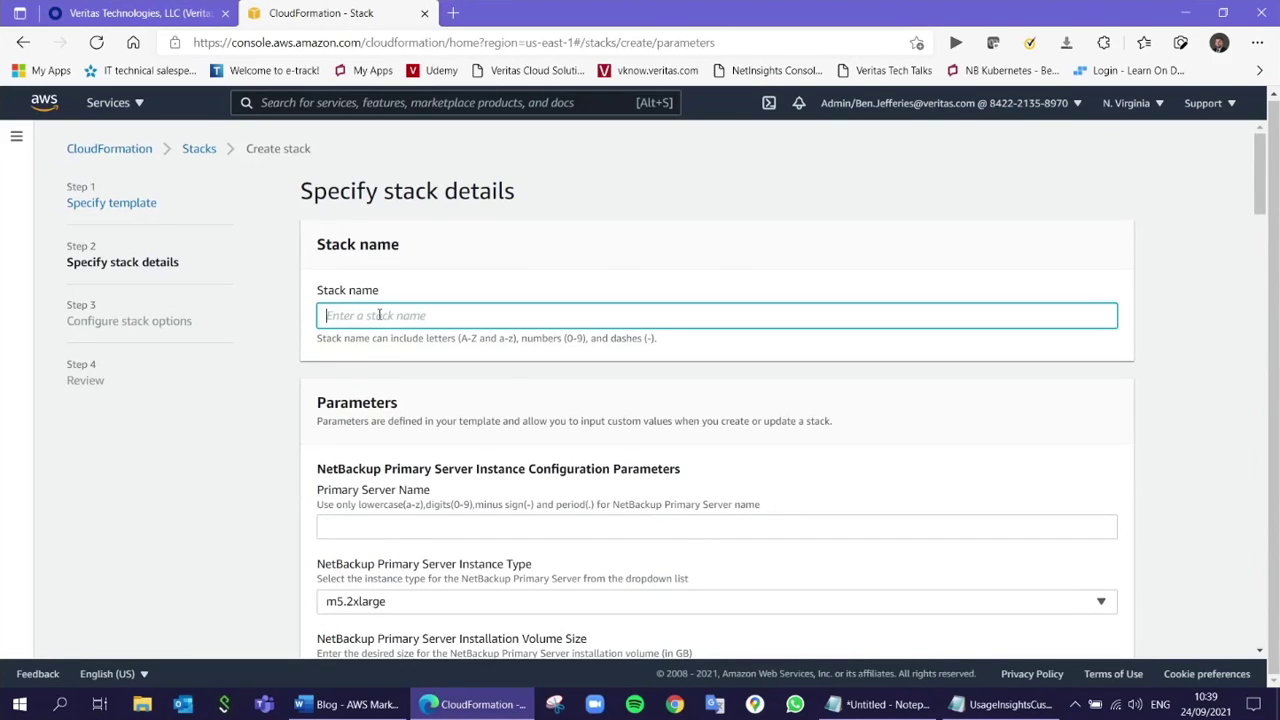
pyautogui.write('nbu-demo')
pyautogui.click(407, 390)
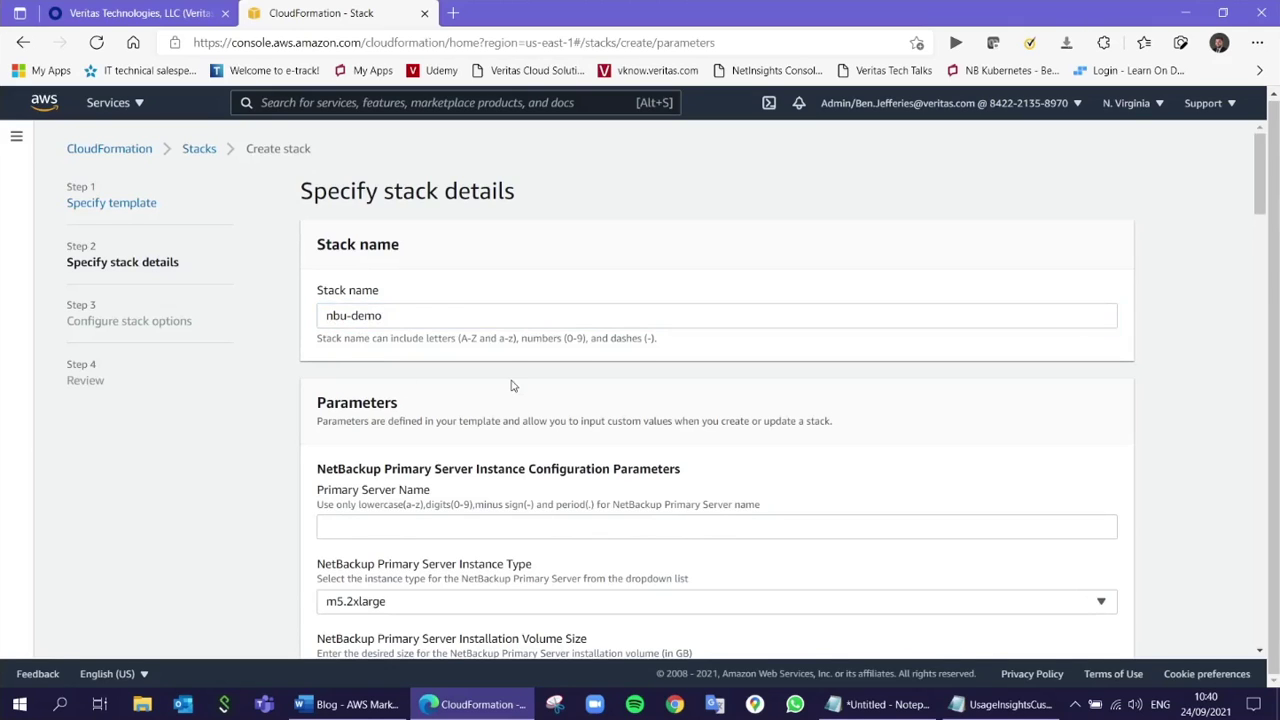
# - Set the NetBackup primary server name to primary-demo-nbu
pyautogui.scroll(-1, 514, 383)
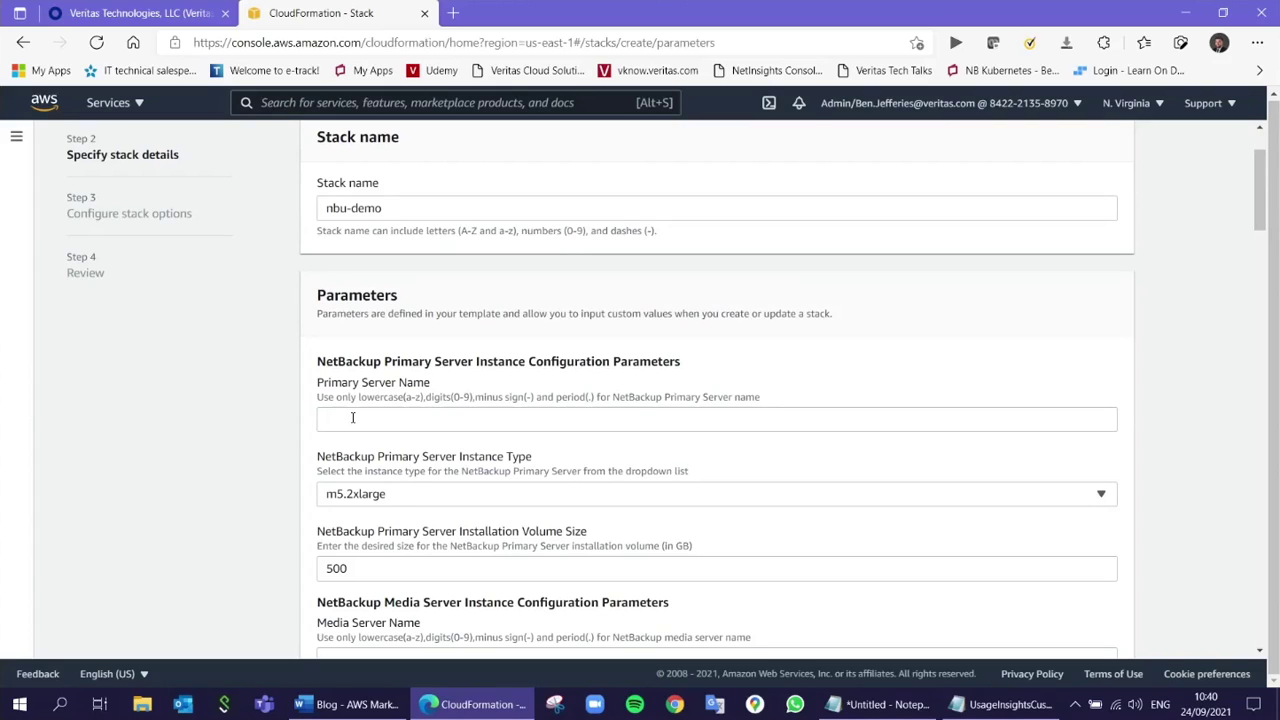
pyautogui.click(502, 420)
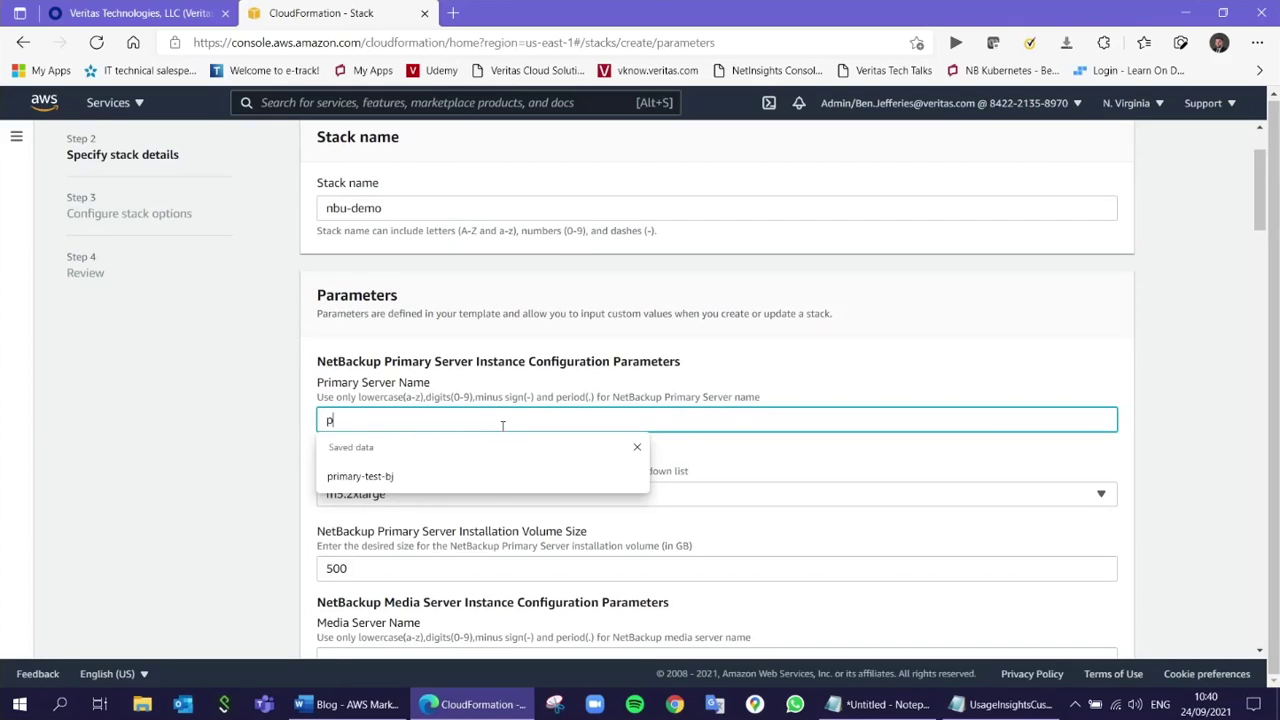
pyautogui.write('primary-demo')
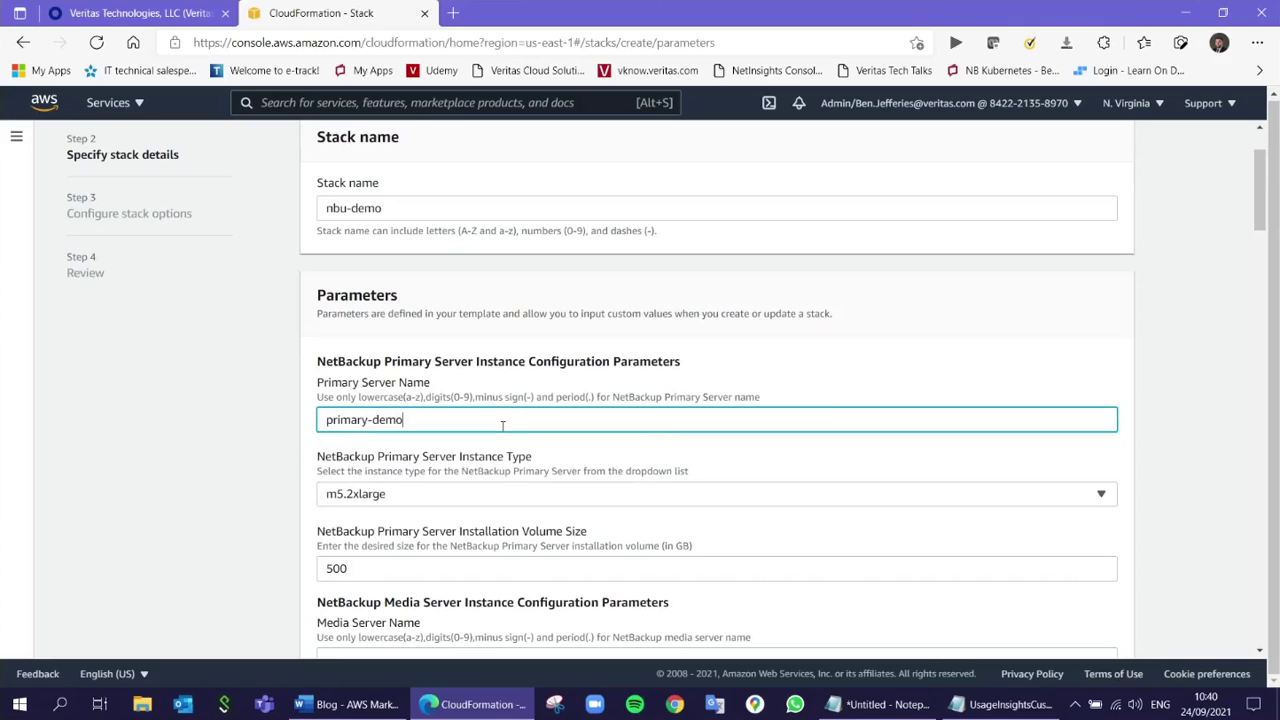
pyautogui.write('-nbu')
# - Review the primary server's instance type and volume size, and set the media server name to media-demo-nbu
pyautogui.scroll(-1, 495, 403)
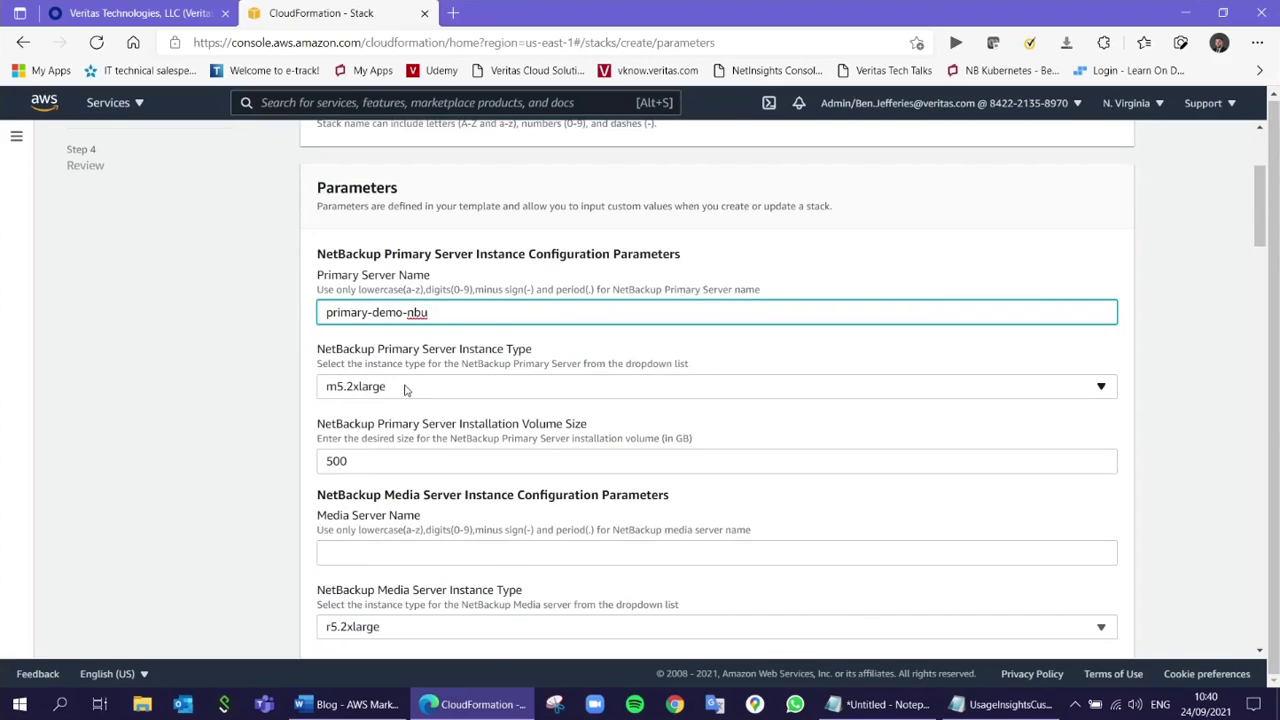
pyautogui.scroll(-1, 405, 390)
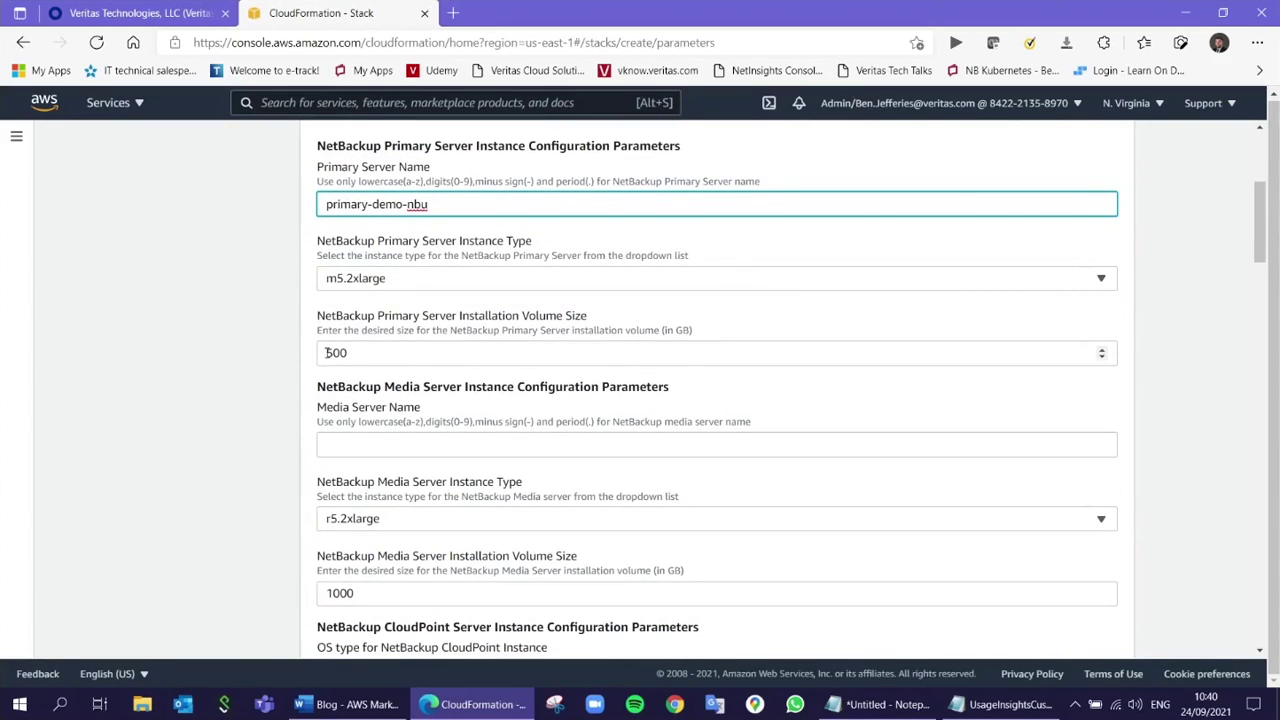
pyautogui.scroll(-1, 408, 345)
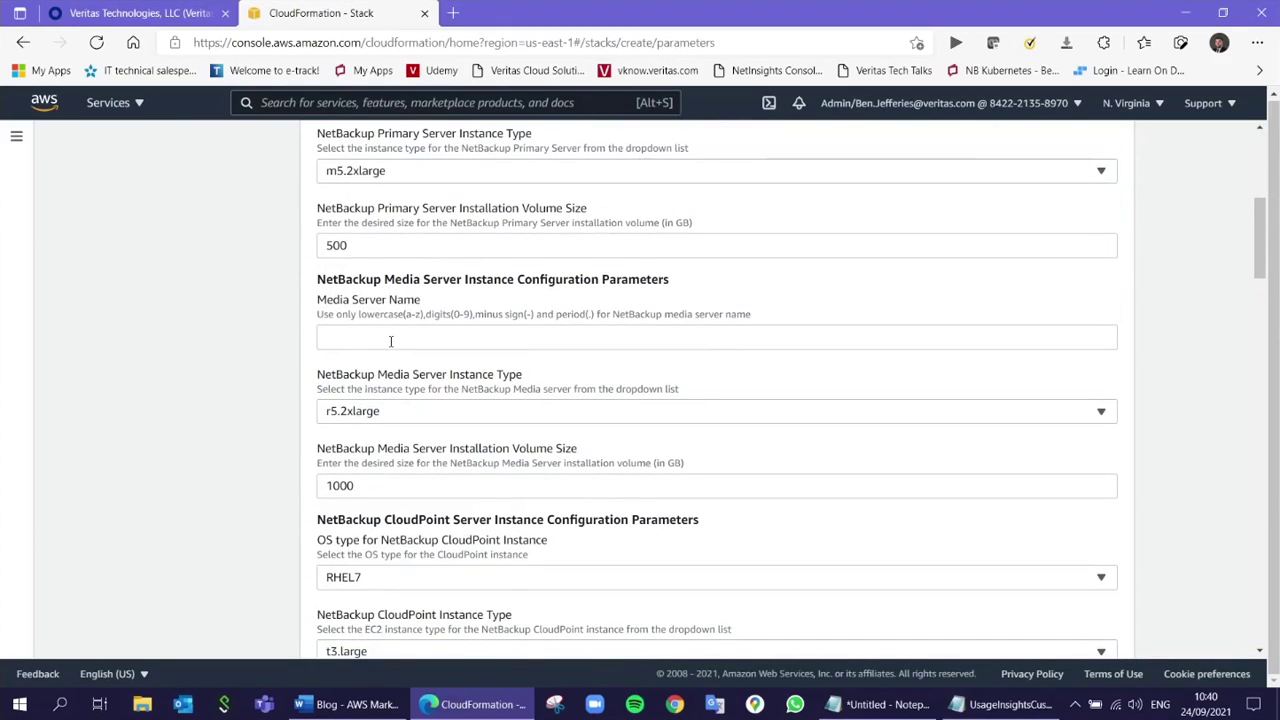
pyautogui.scroll(1, 766, 300)
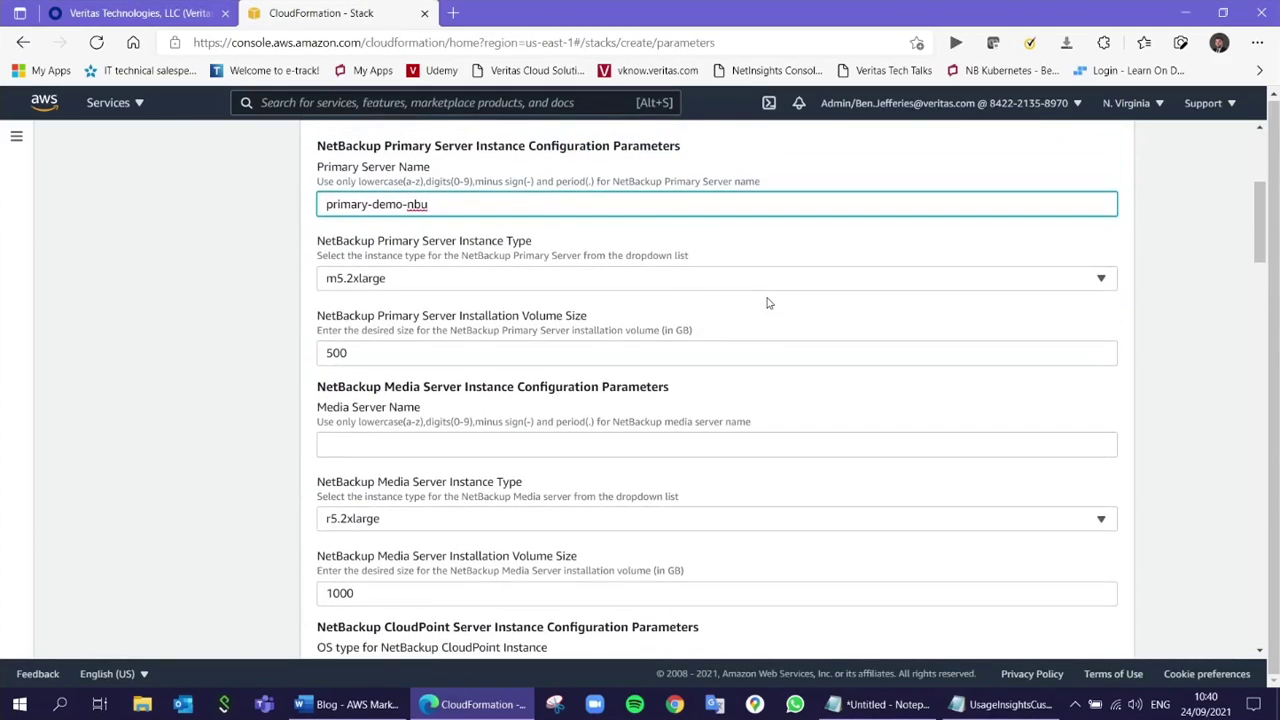
pyautogui.click(632, 451)
pyautogui.write('media')
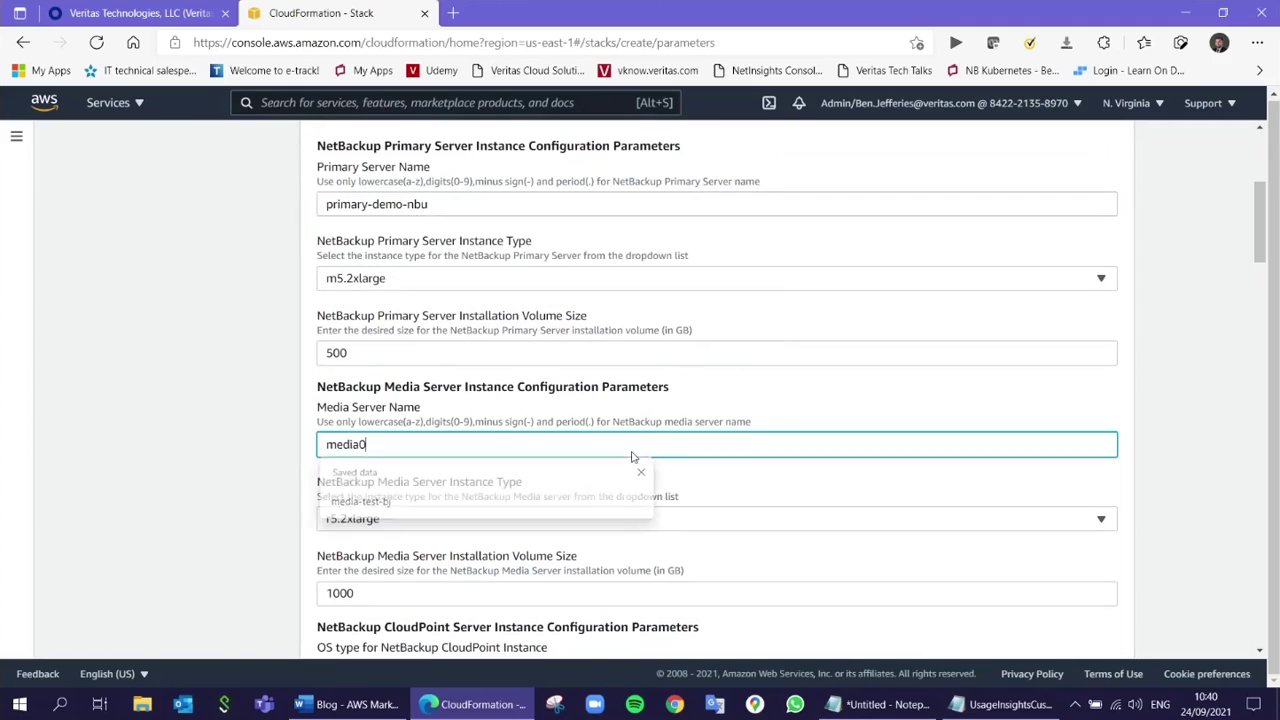
pyautogui.write('-demo-nbu')
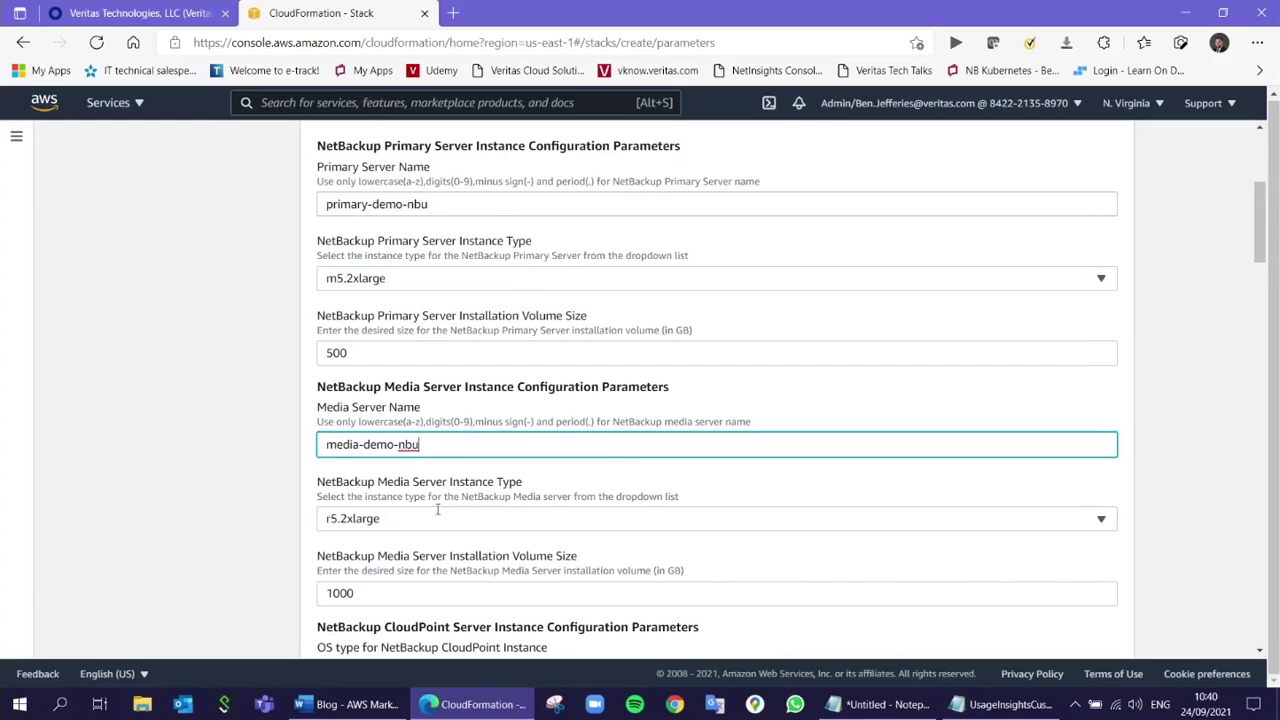
# - Examine the media server sizing, the CloudPoint server parameters and the common instance settings of the stack
pyautogui.scroll(-1, 466, 417)
pyautogui.scroll(-1, 407, 388)
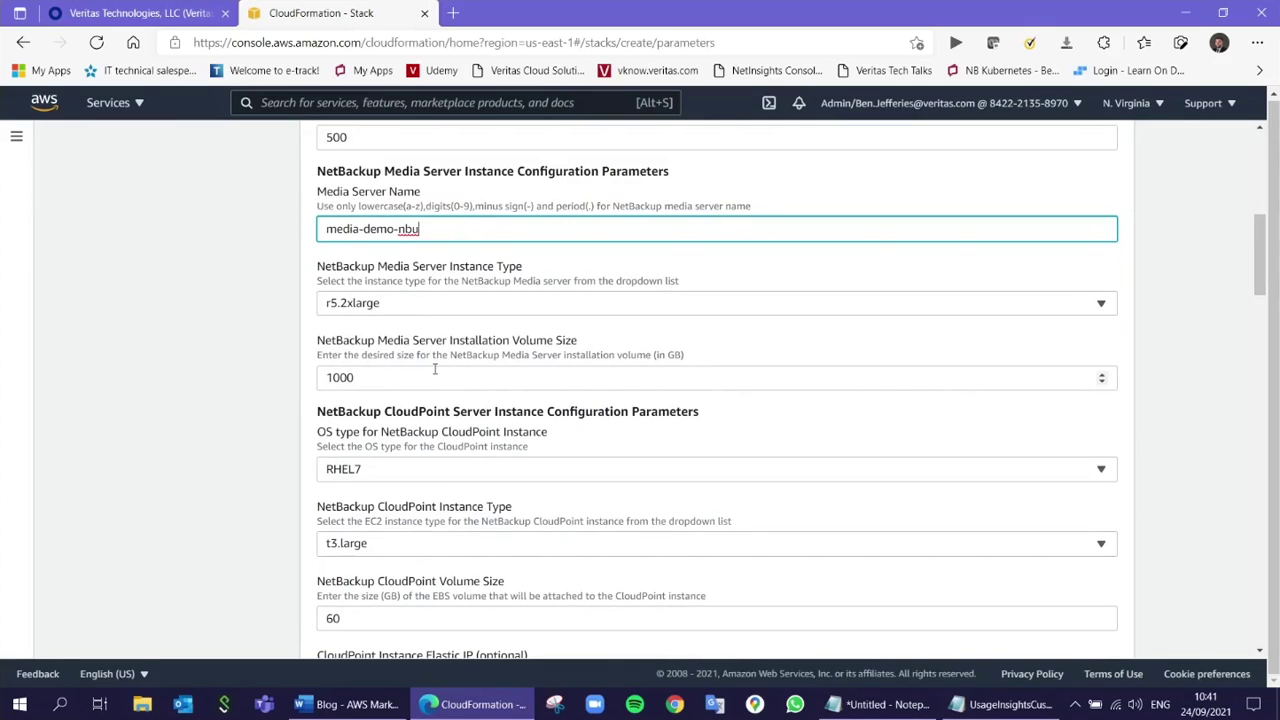
pyautogui.scroll(-1, 434, 369)
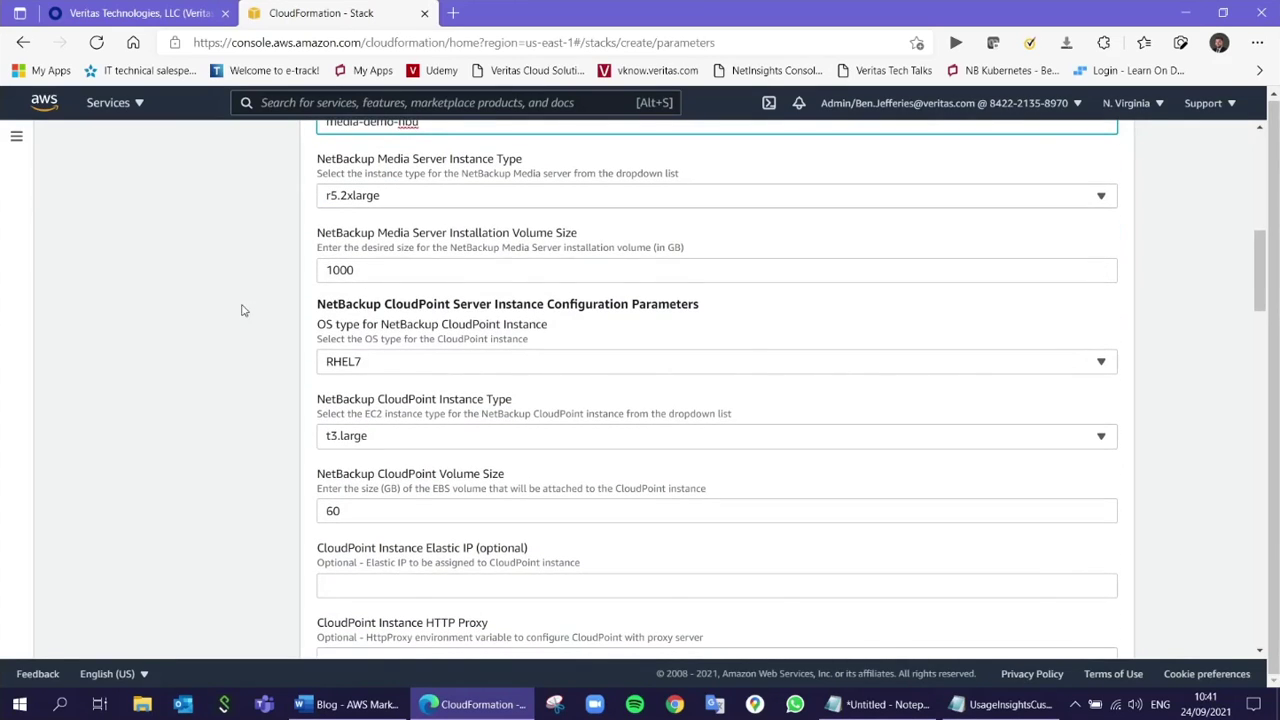
pyautogui.scroll(-1, 437, 358)
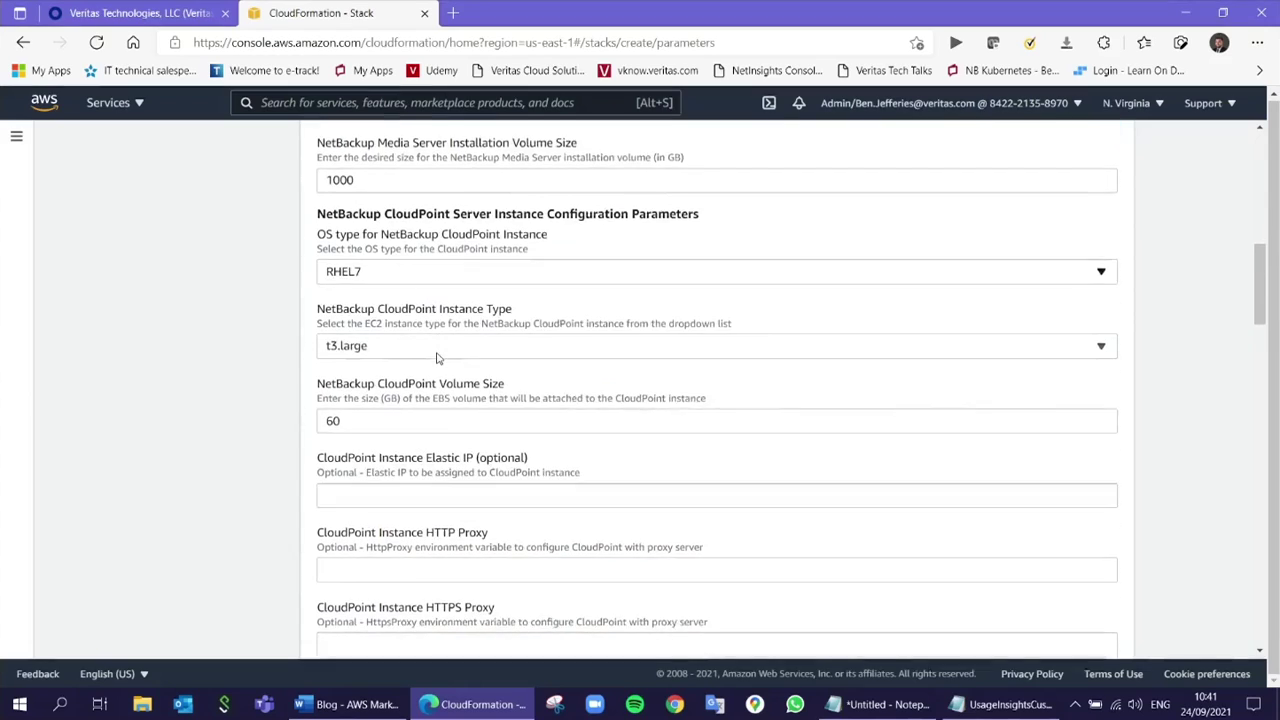
pyautogui.scroll(-1, 632, 426)
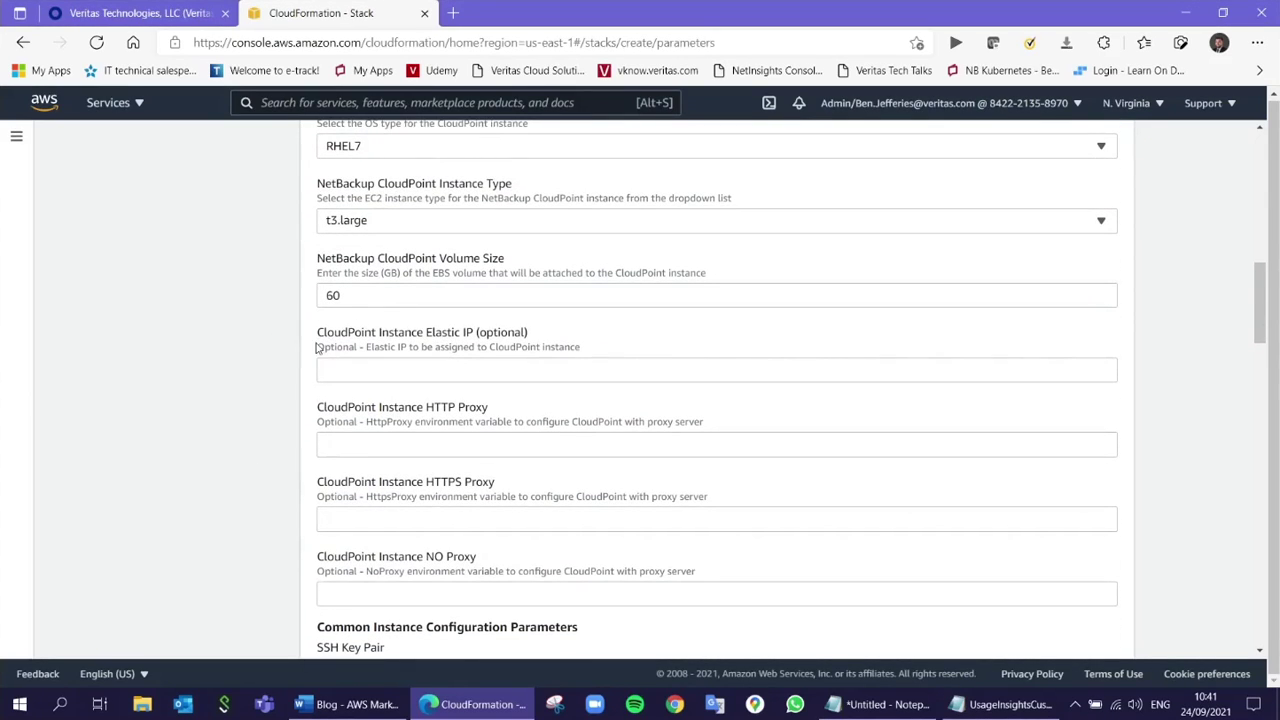
pyautogui.scroll(-1, 318, 470)
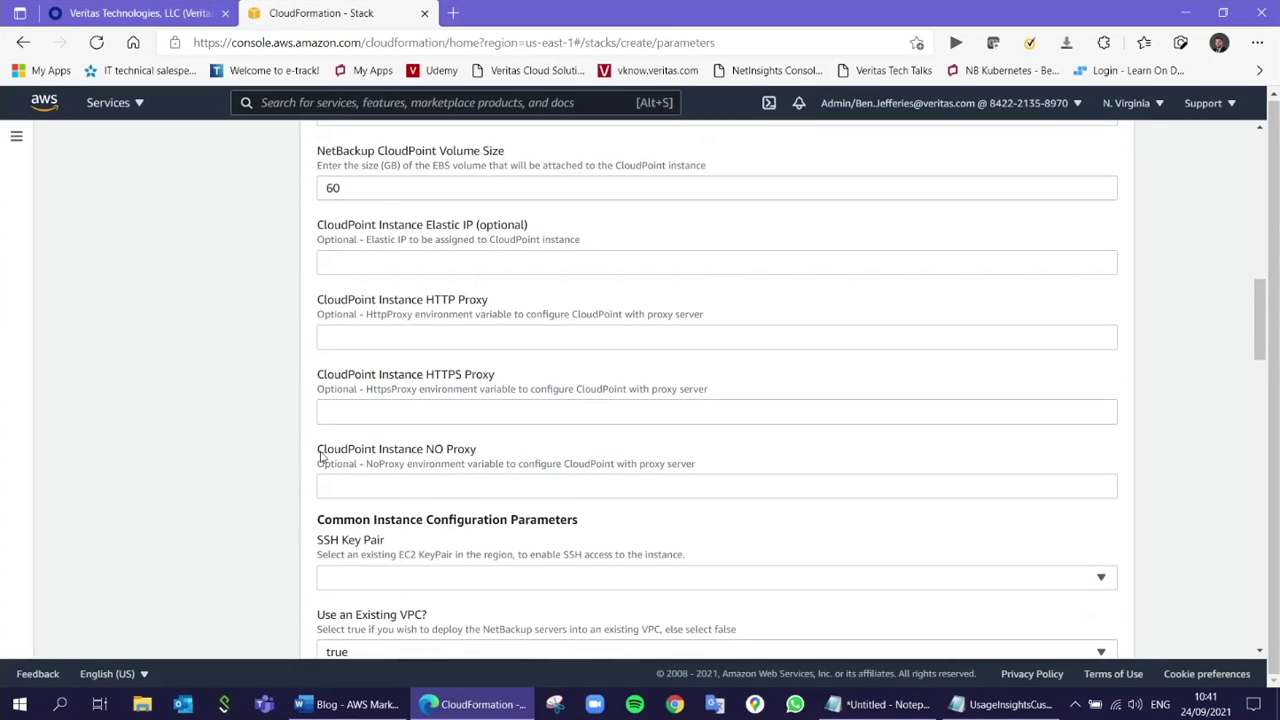
pyautogui.scroll(-1, 322, 457)
pyautogui.scroll(-1, 313, 414)
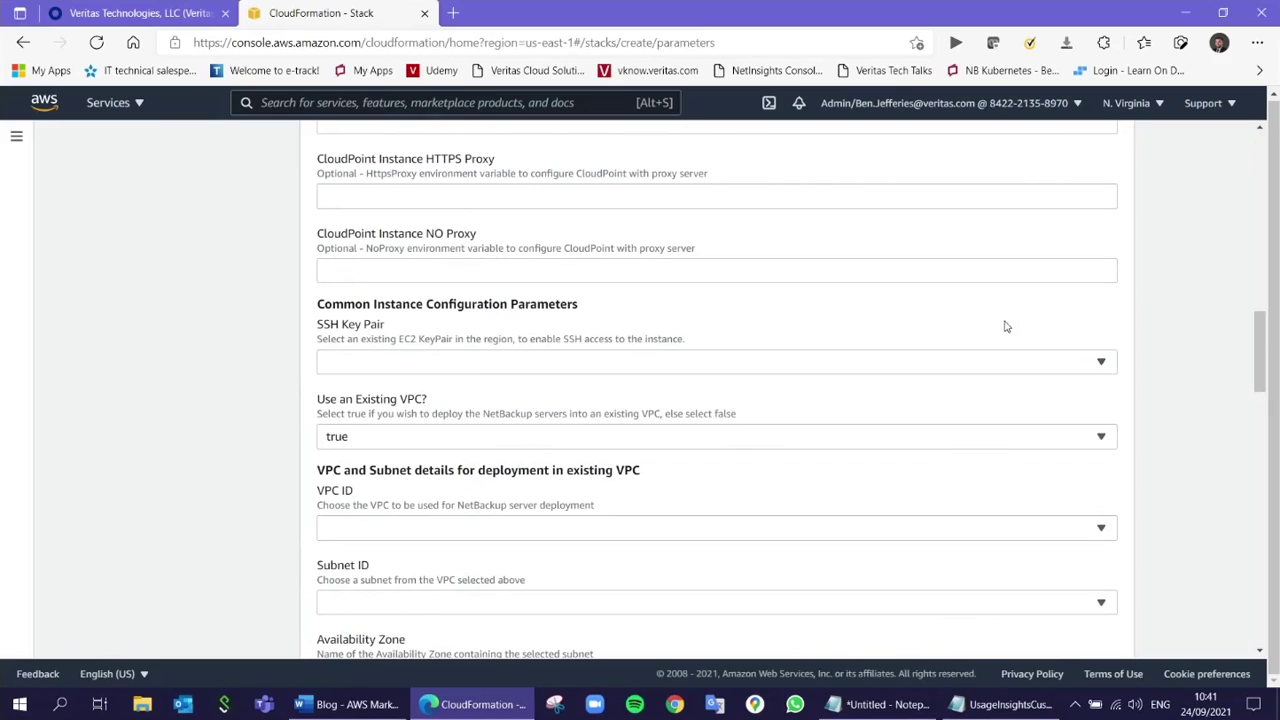
# - Choose nbu-demo as the SSH key pair in the common instance configuration parameters
pyautogui.click(1101, 363)
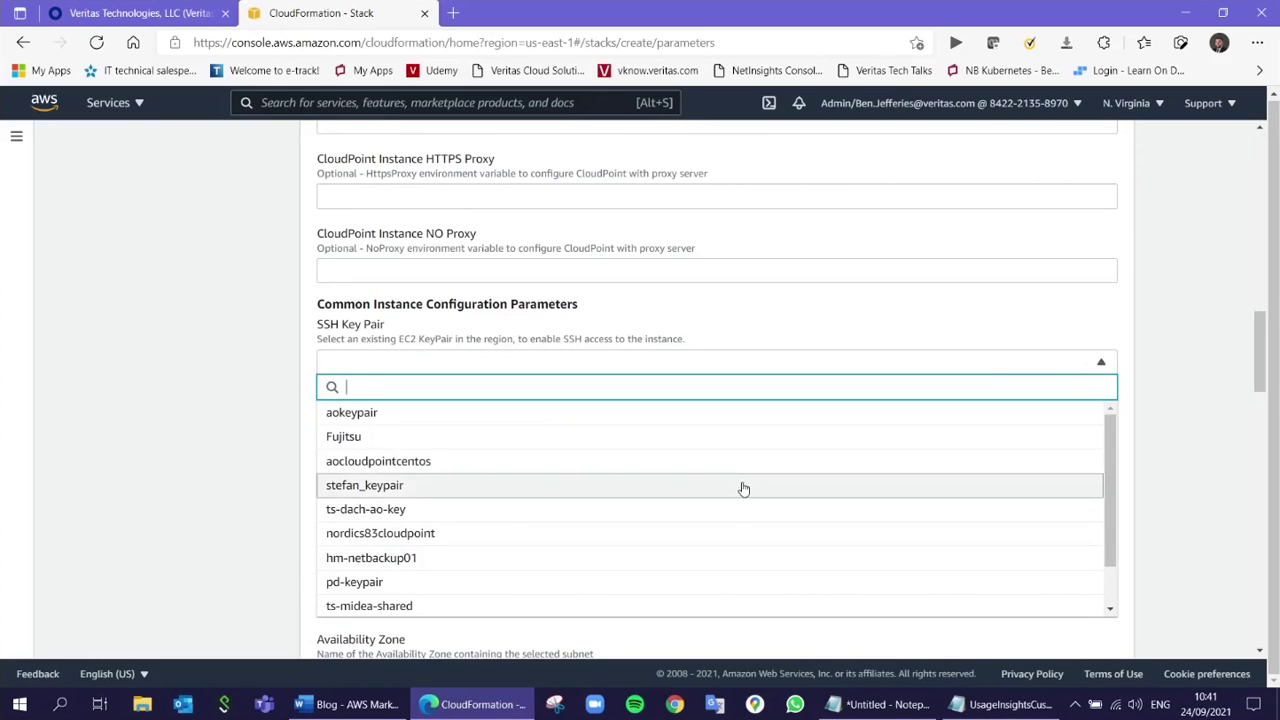
pyautogui.scroll(-1, 740, 489)
pyautogui.click(342, 605)
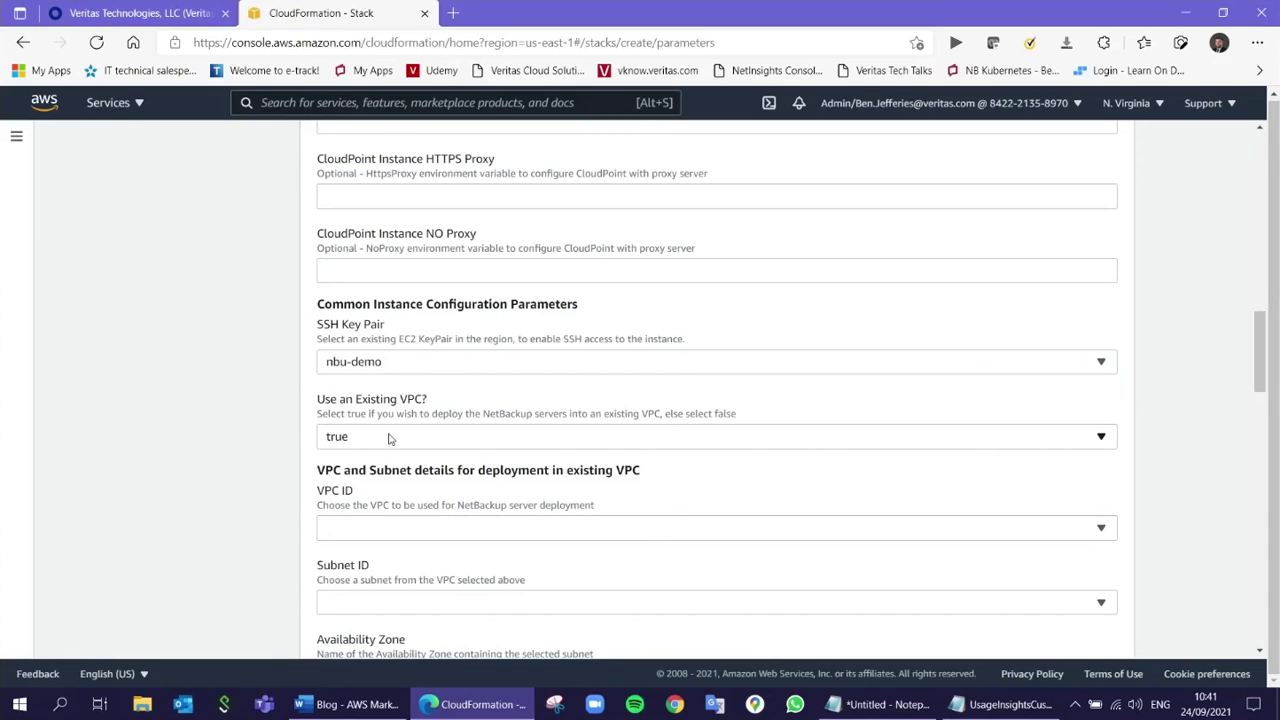
# - Select nbu-vpc (5.56.0.0/16) as the existing VPC and nbu-subnet (5.56.0.0/24) as its subnet
pyautogui.scroll(-3, 392, 434)
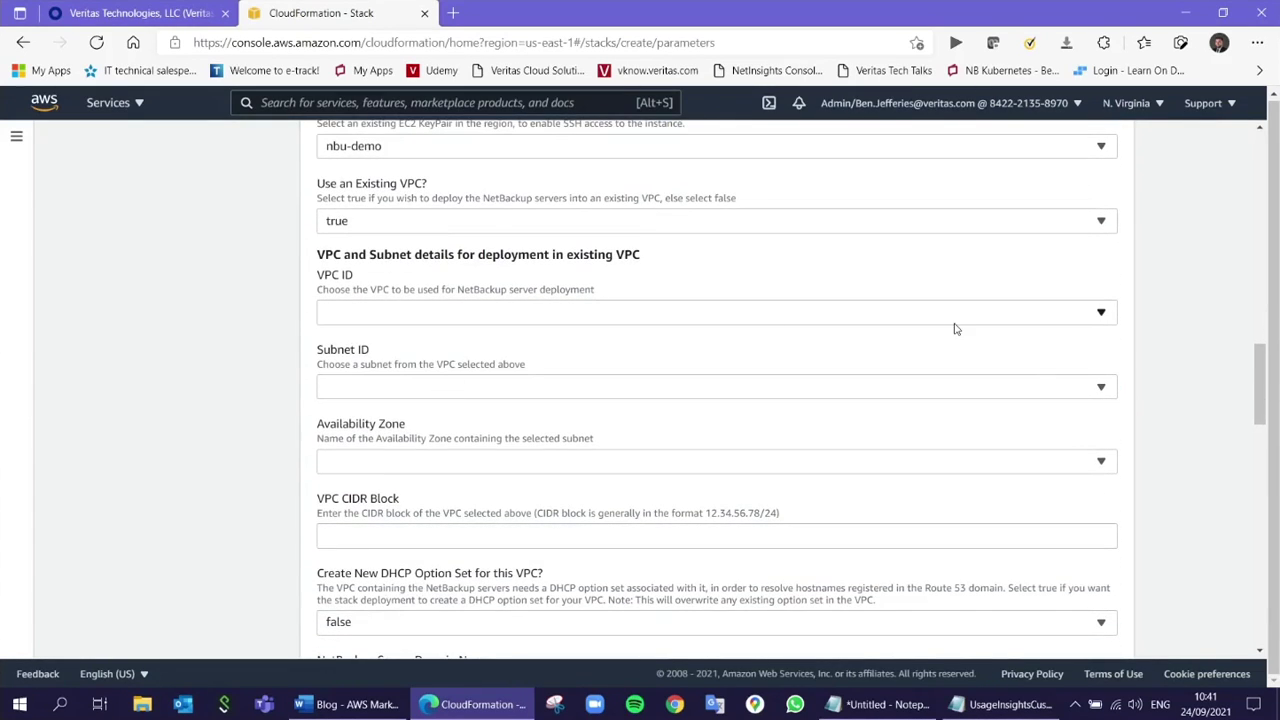
pyautogui.click(1100, 312)
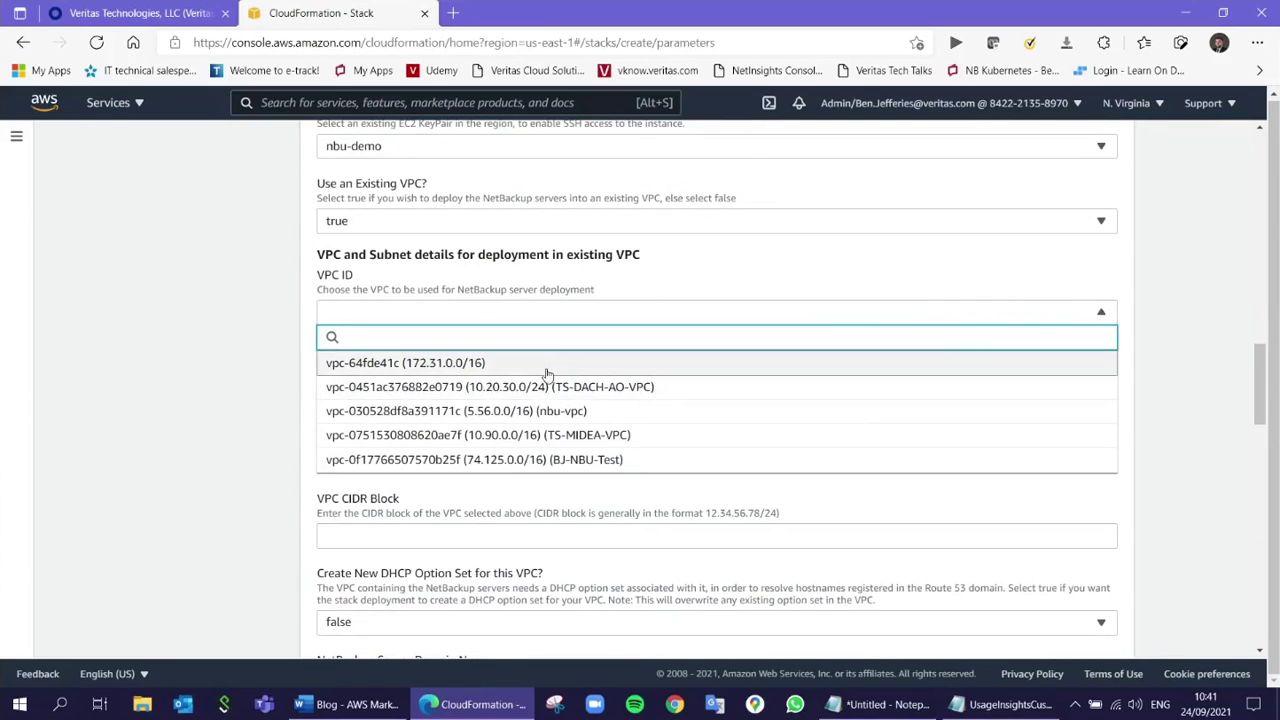
pyautogui.click(510, 416)
pyautogui.click(484, 396)
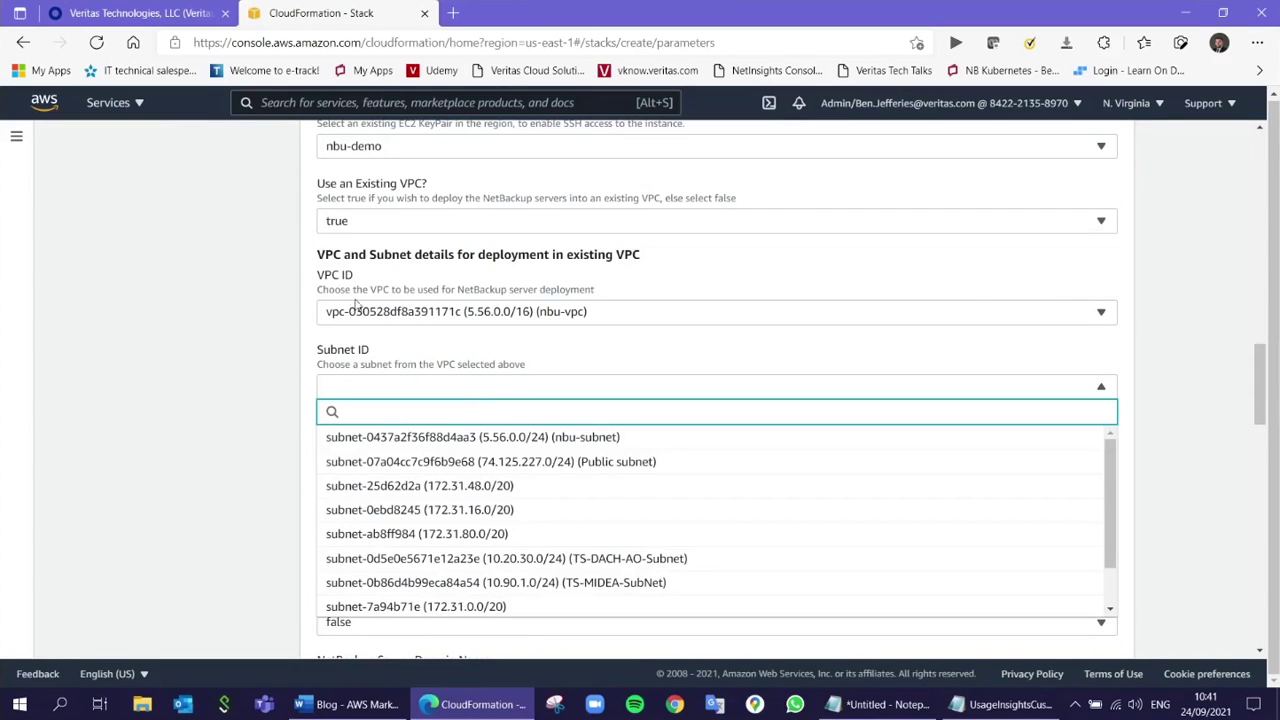
pyautogui.click(592, 440)
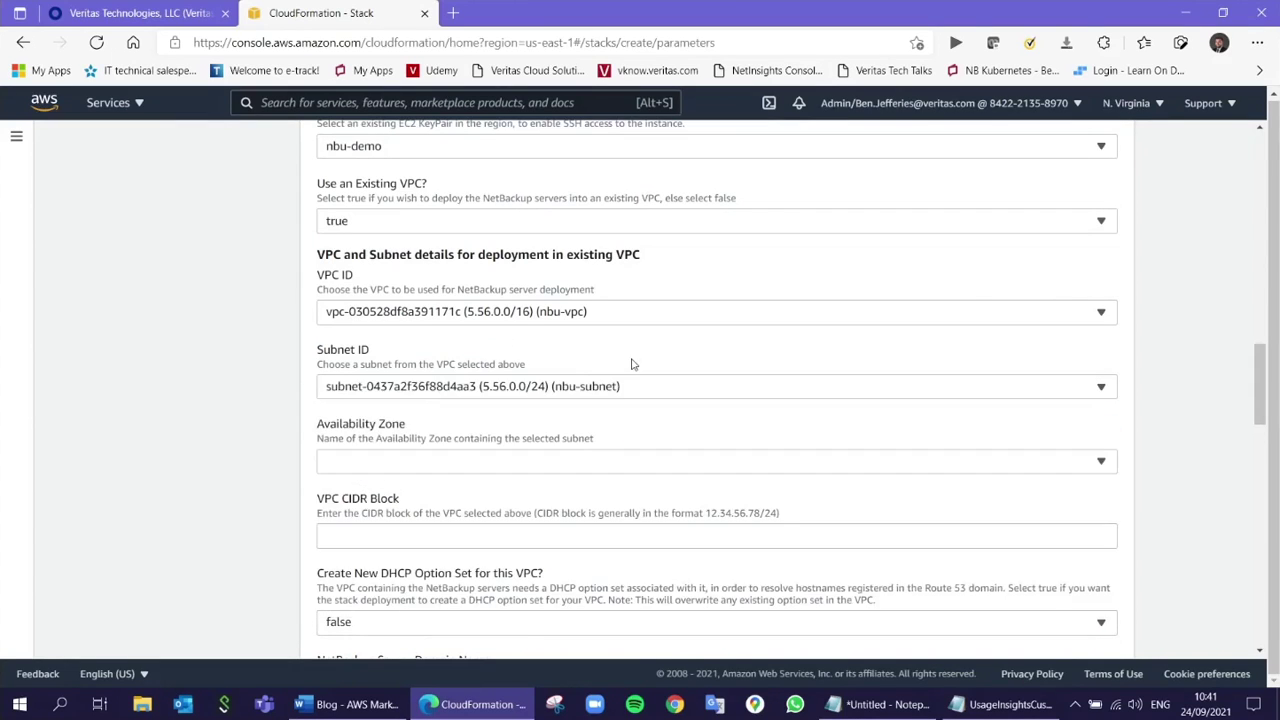
# - Set the availability zone of the selected subnet to us-east-1a
pyautogui.scroll(-1, 632, 364)
pyautogui.click(552, 354)
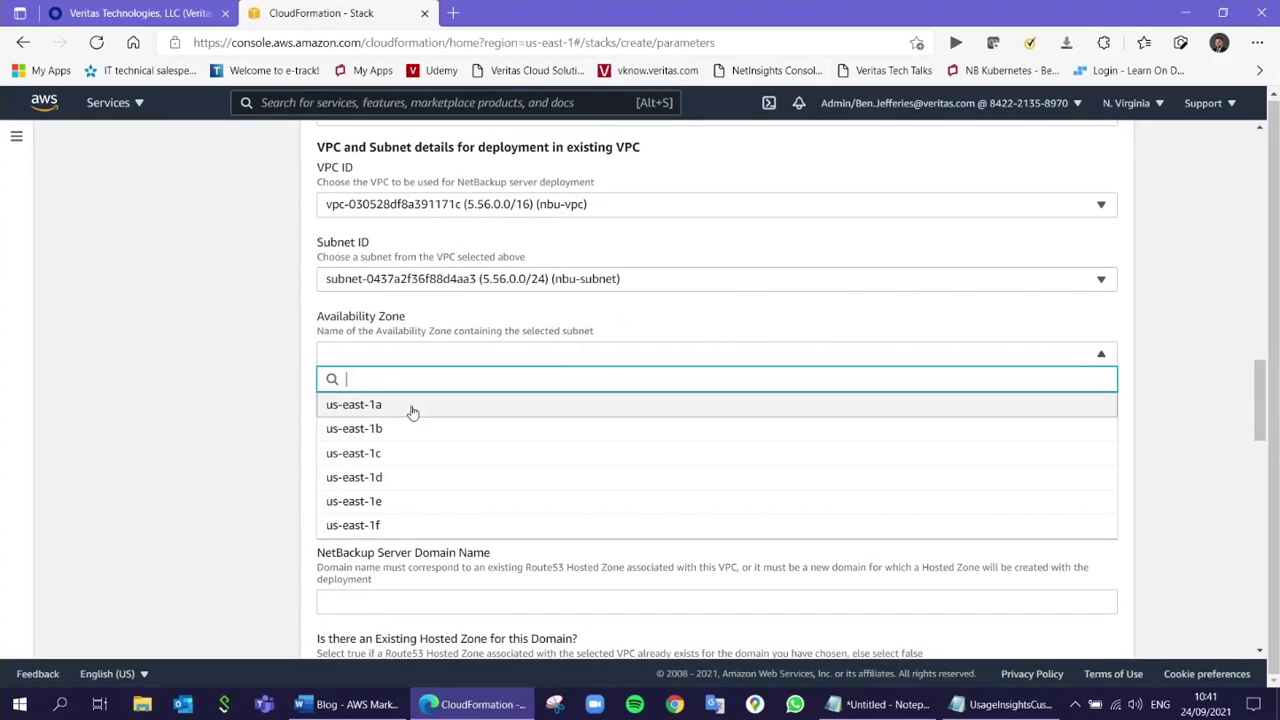
pyautogui.click(351, 408)
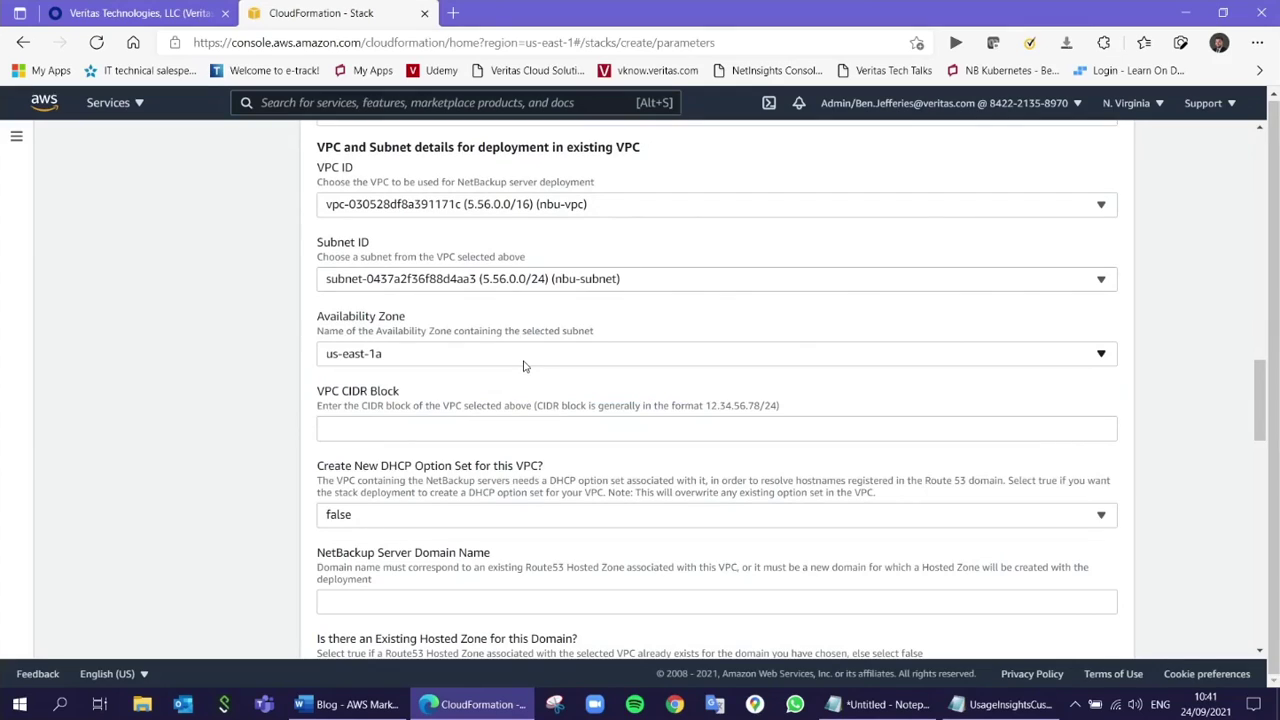
# - Enter 5.56.0.0/16 as the VPC CIDR block for the existing VPC
pyautogui.click(387, 430)
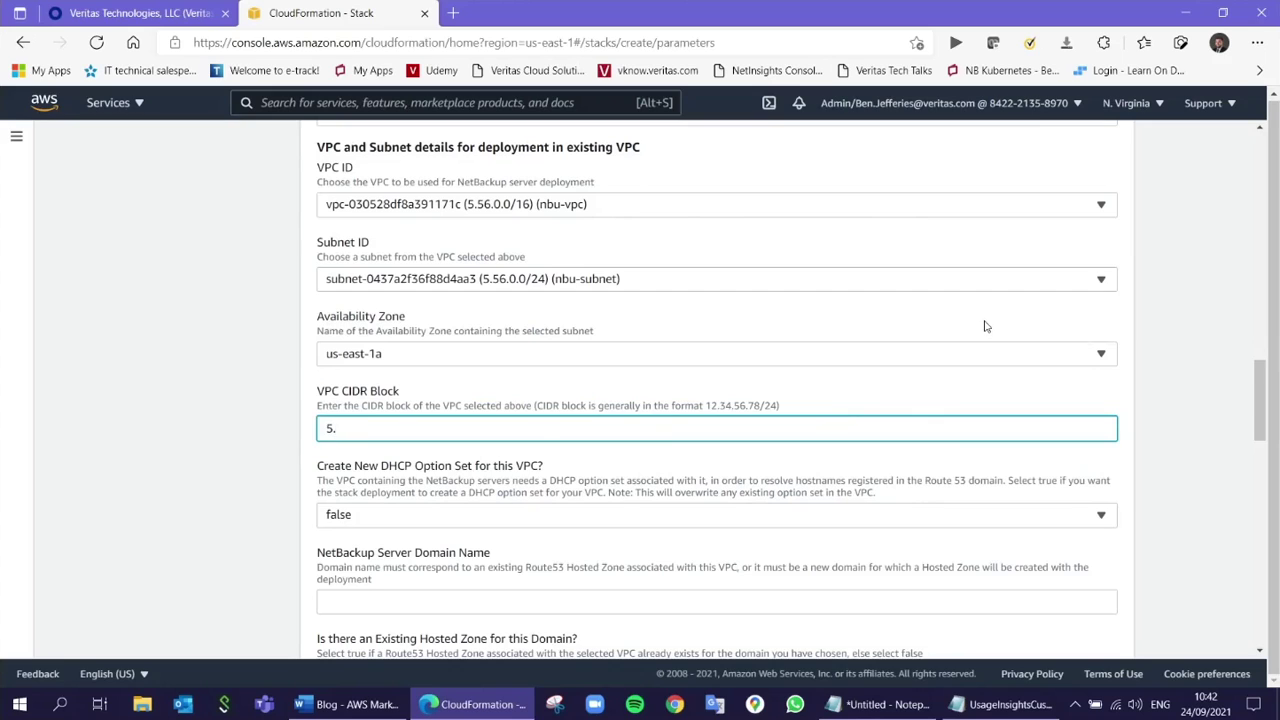
pyautogui.scroll(1, 985, 326)
pyautogui.write('5.56.0.')
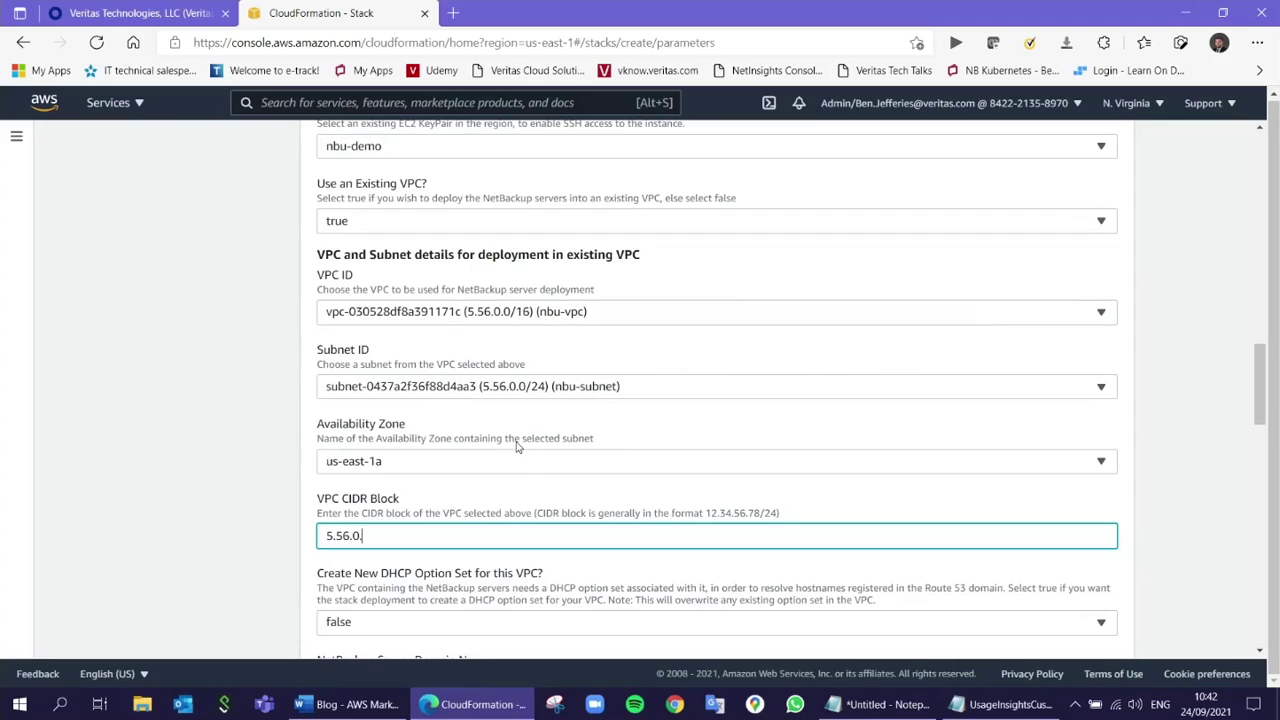
pyautogui.write('6')
pyautogui.scroll(-2, 507, 435)
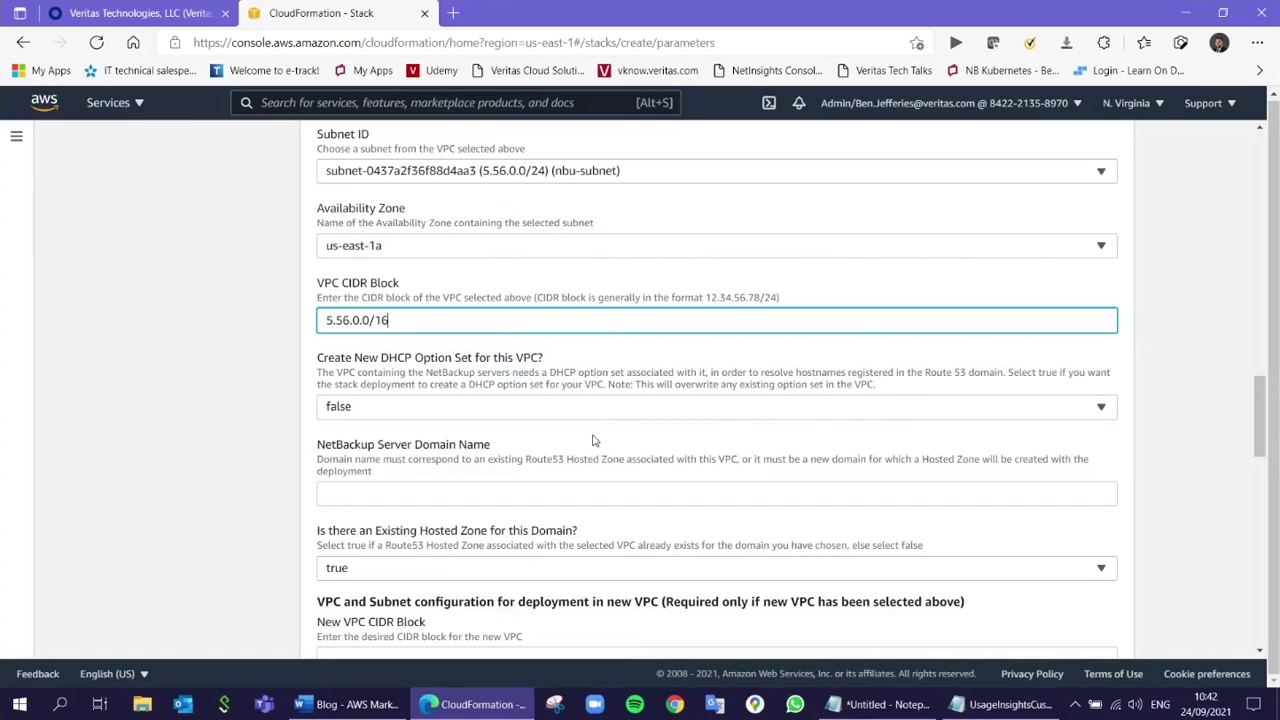
# - Set the NetBackup server domain name for the existing VPC to veritasdach.demo.io
pyautogui.scroll(-1, 700, 390)
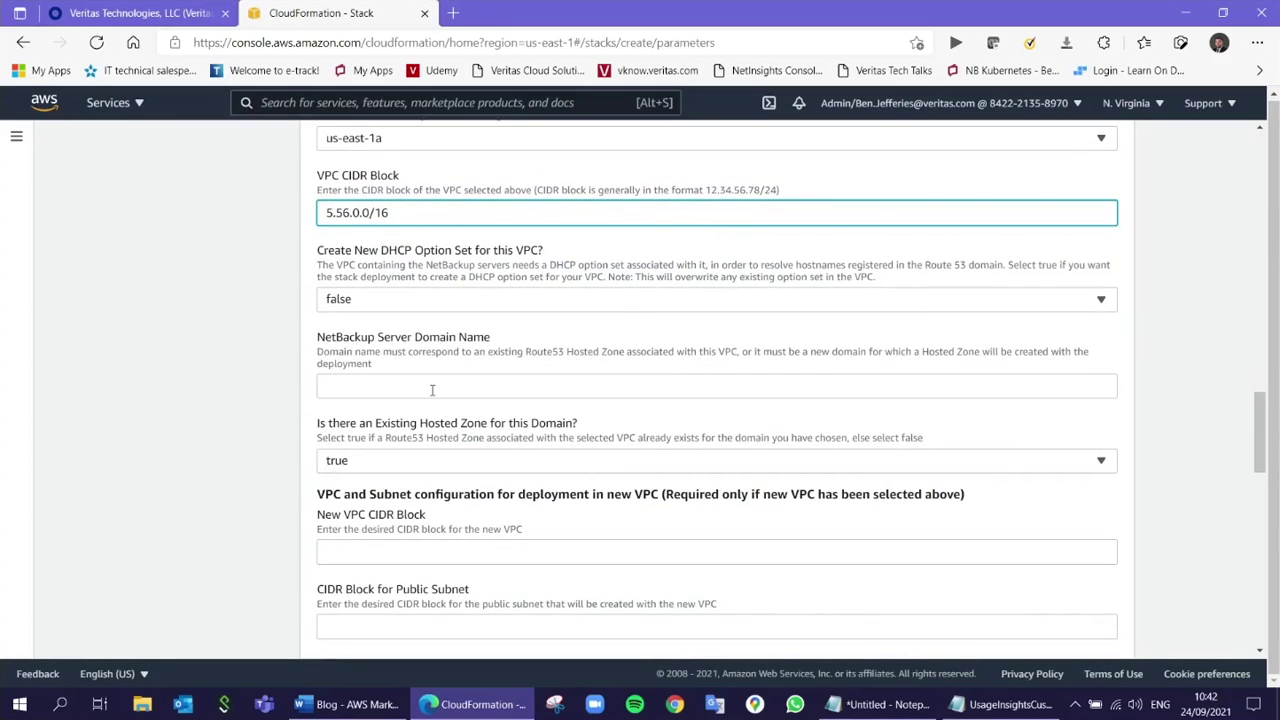
pyautogui.click(319, 355)
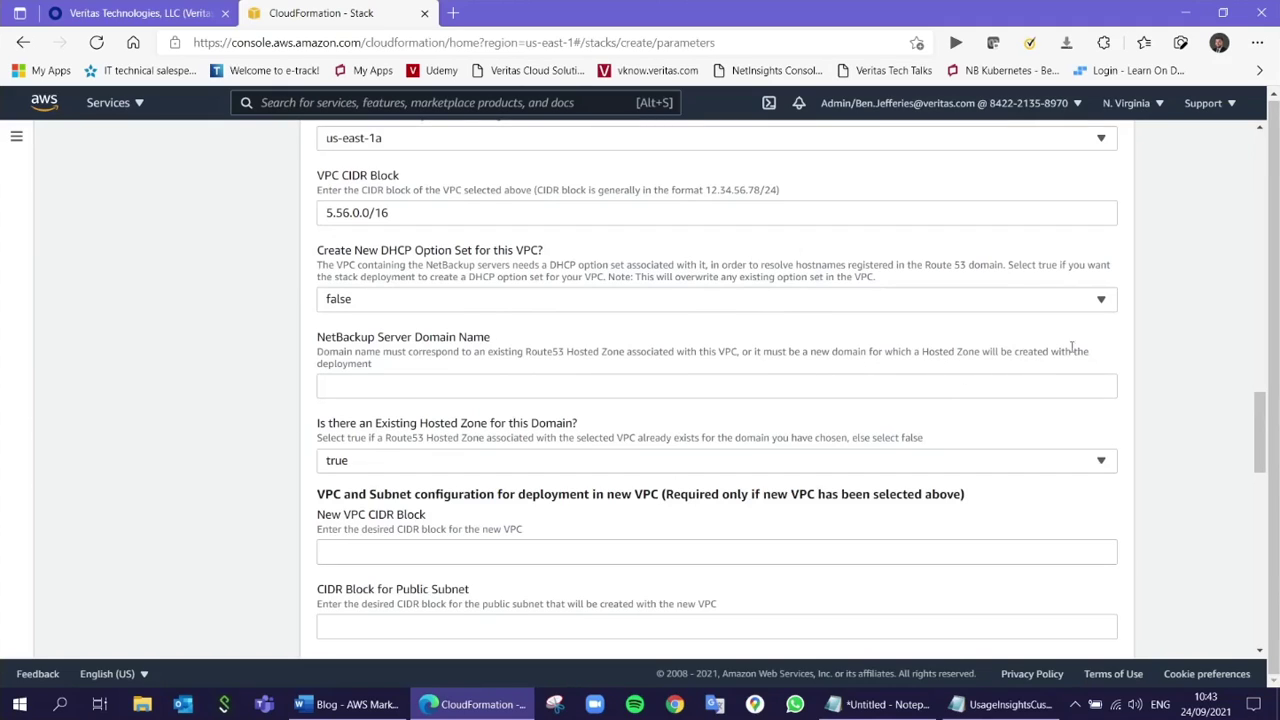
pyautogui.click(734, 378)
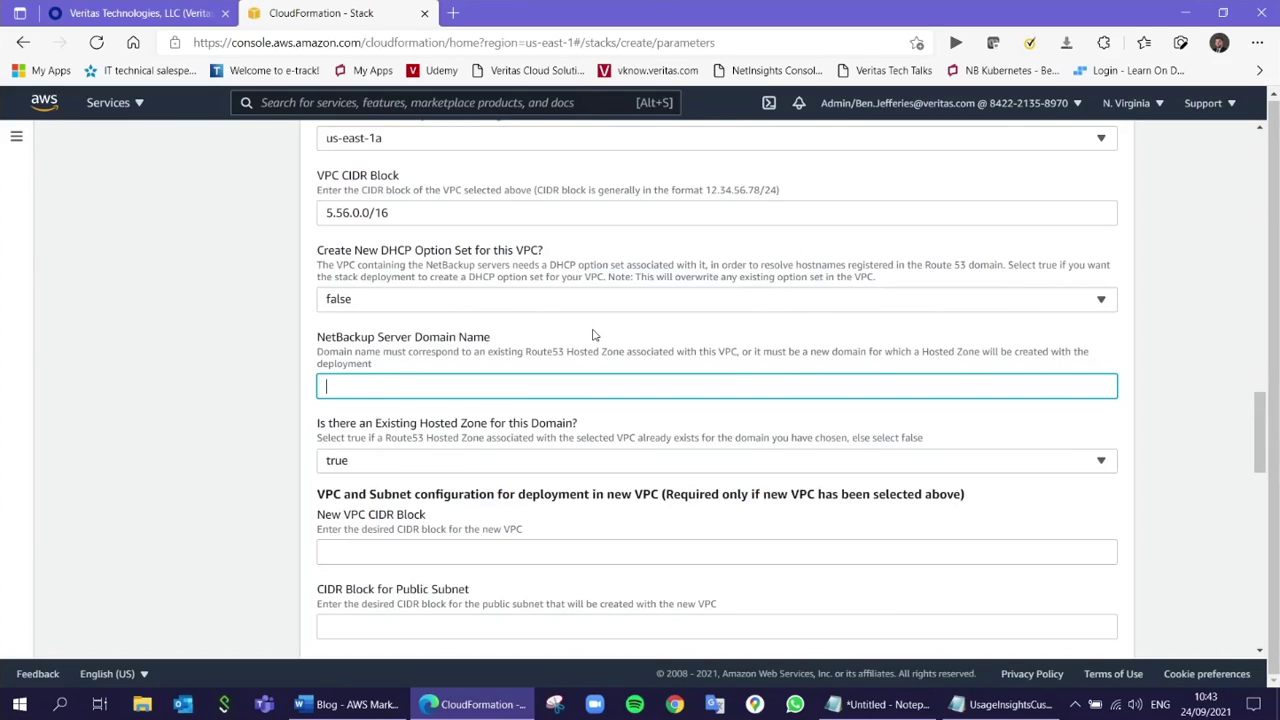
pyautogui.write('veritasdach.demo.')
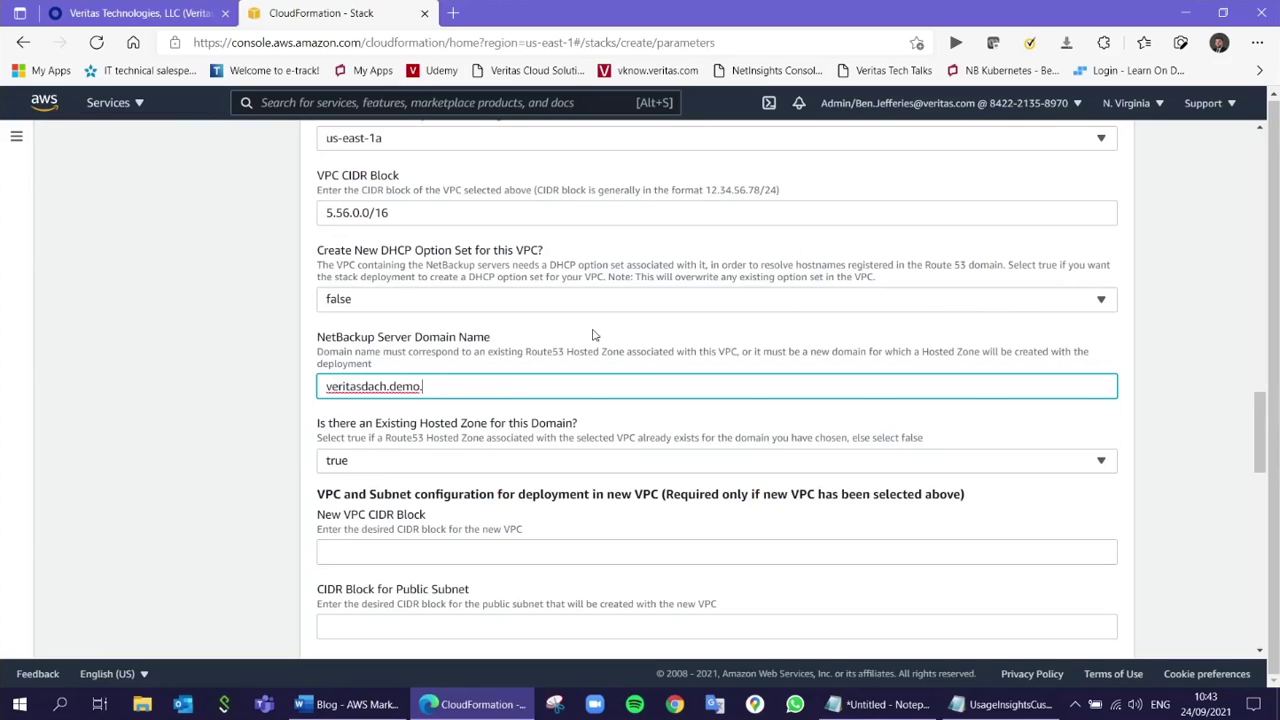
pyautogui.write('io')
pyautogui.click(535, 408)
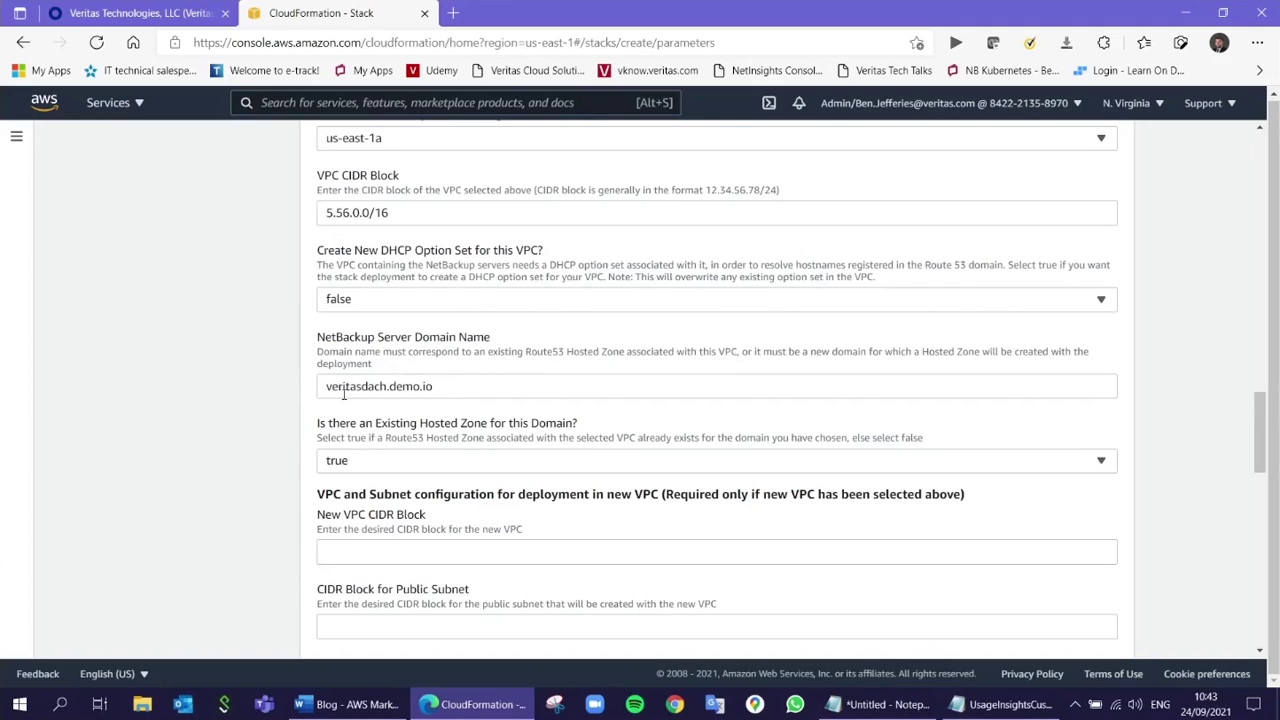
# - Set the existing hosted zone option for this domain to false
pyautogui.scroll(-1, 558, 393)
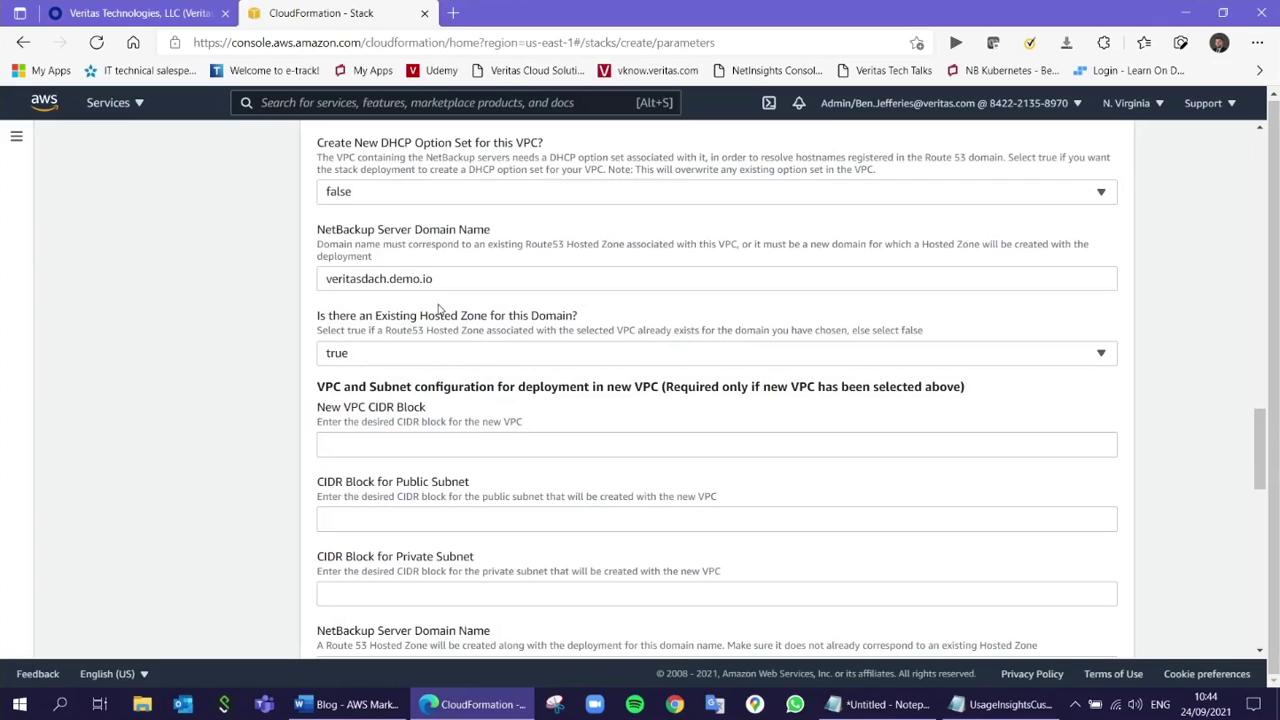
pyautogui.click(428, 362)
pyautogui.click(338, 401)
pyautogui.moveTo(438, 278); pyautogui.dragTo(315, 270)
pyautogui.click(294, 306)
# - Leave the new VPC fields empty and set the NetBackup service username to netbkadmin
pyautogui.scroll(-1, 407, 348)
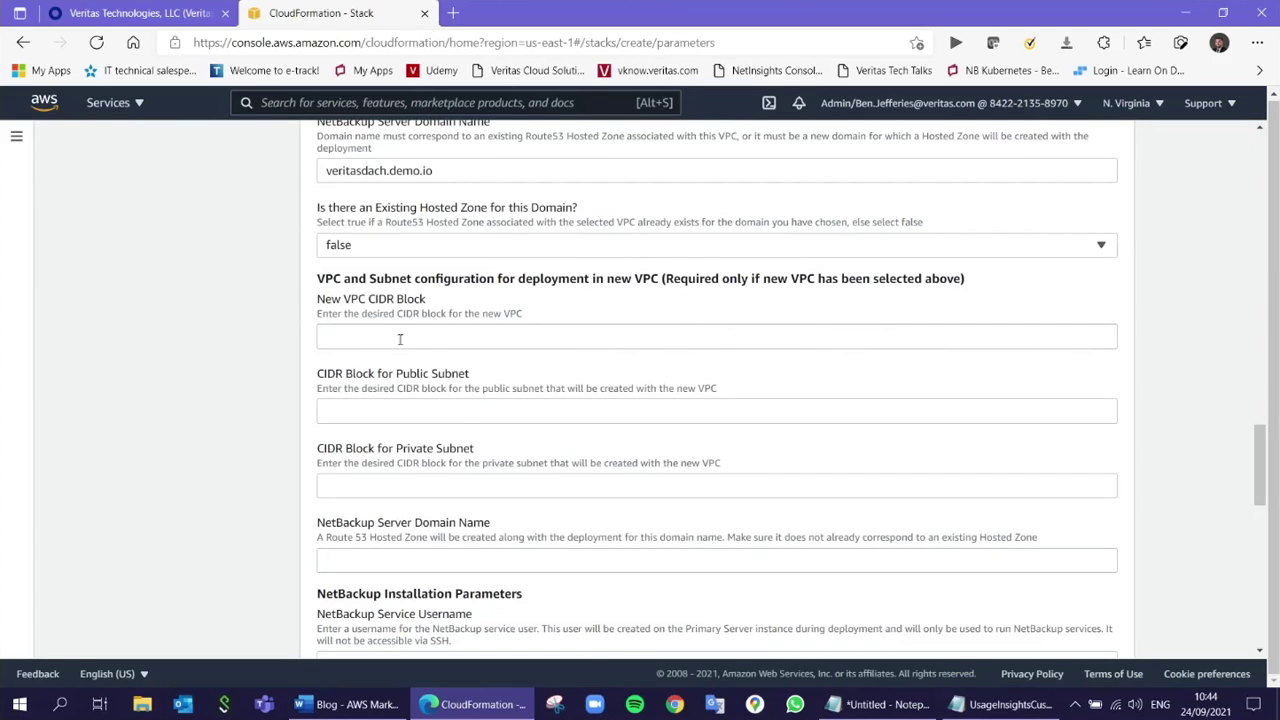
pyautogui.scroll(-1, 466, 333)
pyautogui.scroll(-2, 589, 320)
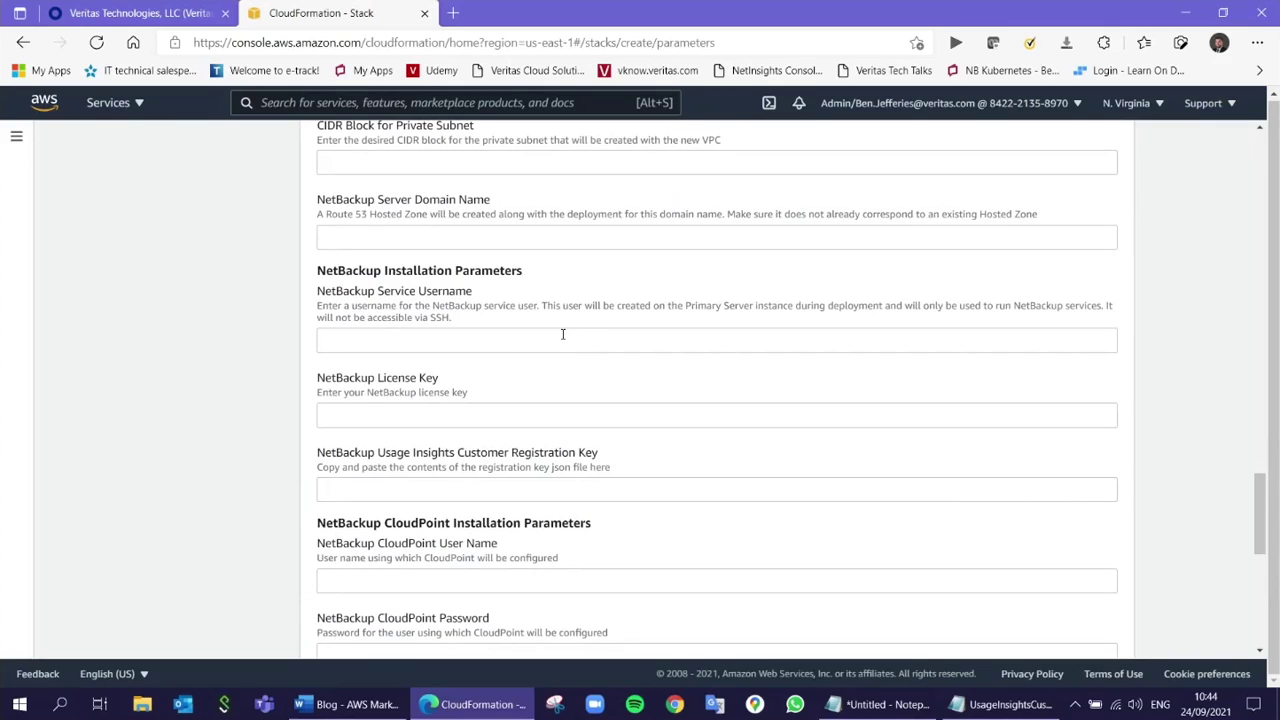
pyautogui.click(562, 338)
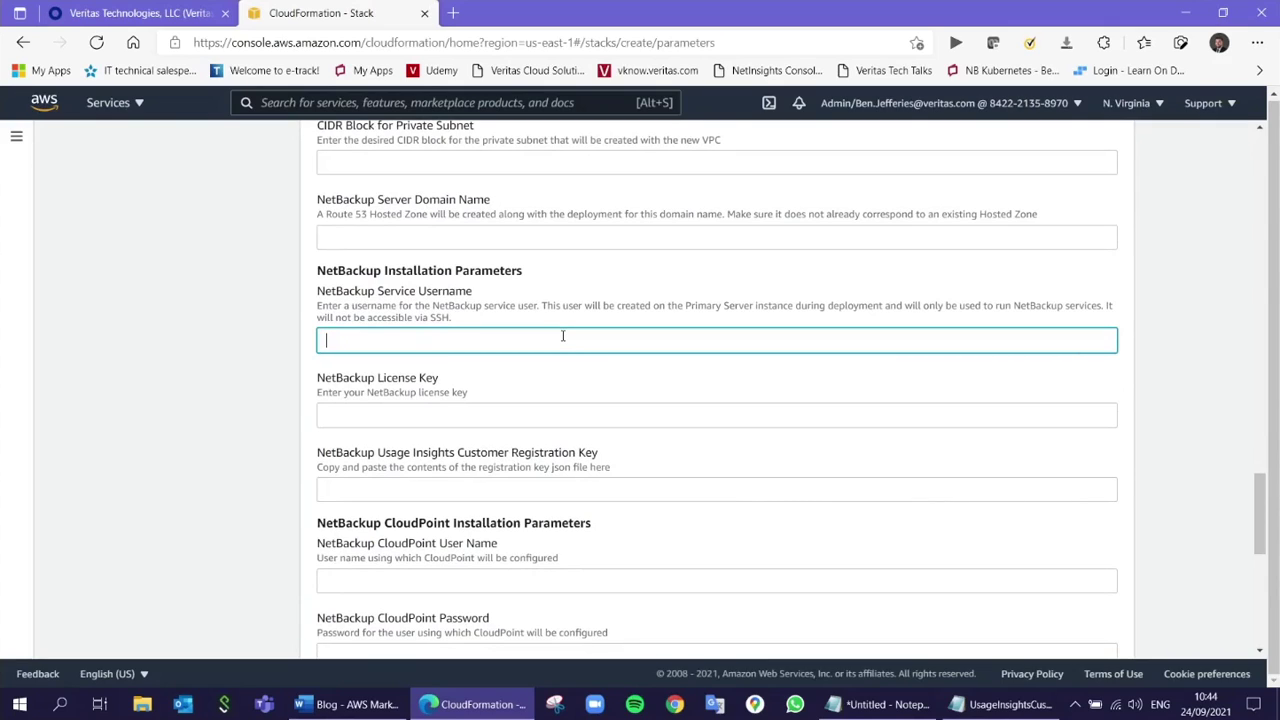
pyautogui.write('netbkadmin')
pyautogui.click(575, 381)
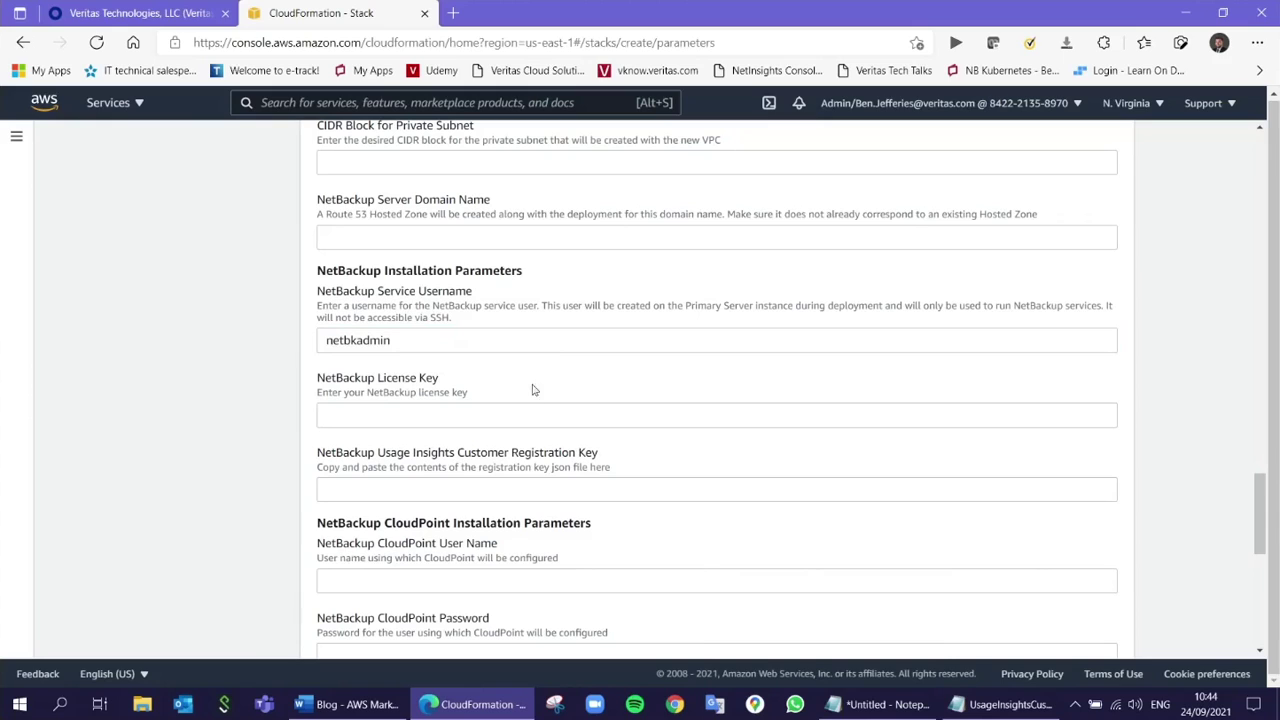
# - Copy the licence key from the untitled Notepad file and paste it into the stack's NetBackup License Key field
pyautogui.moveTo(900, 707)
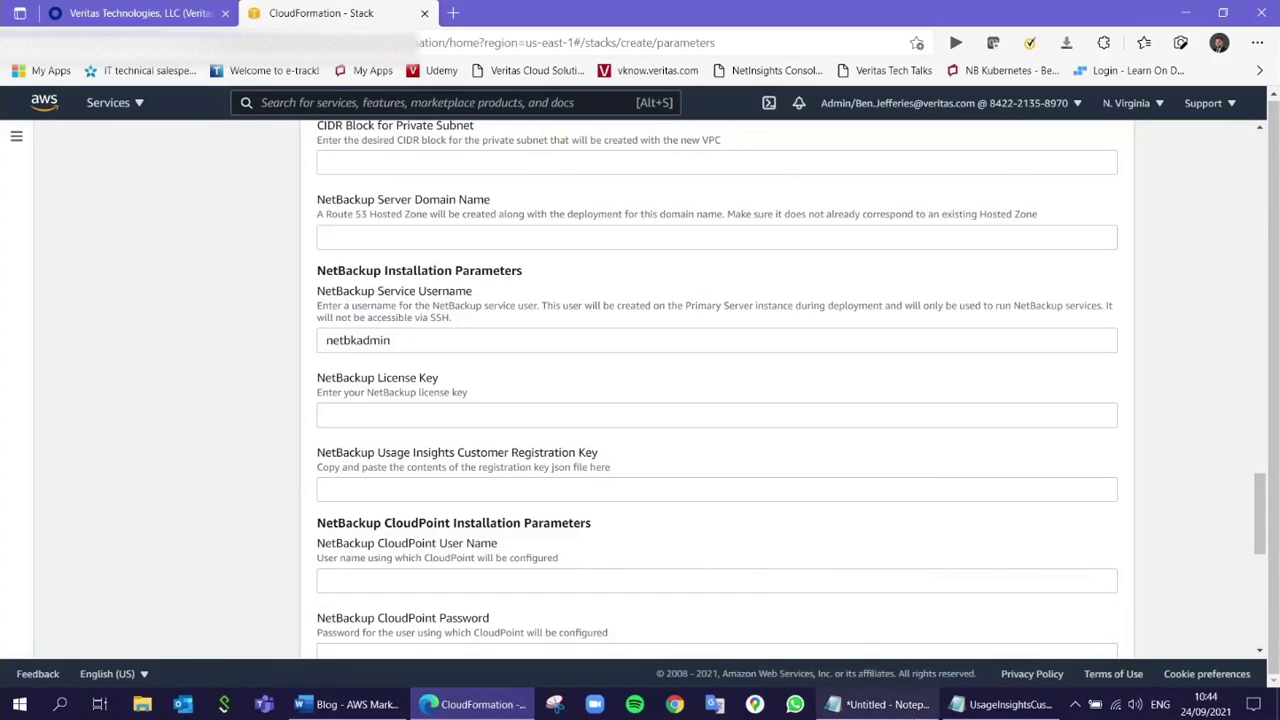
pyautogui.click(878, 704)
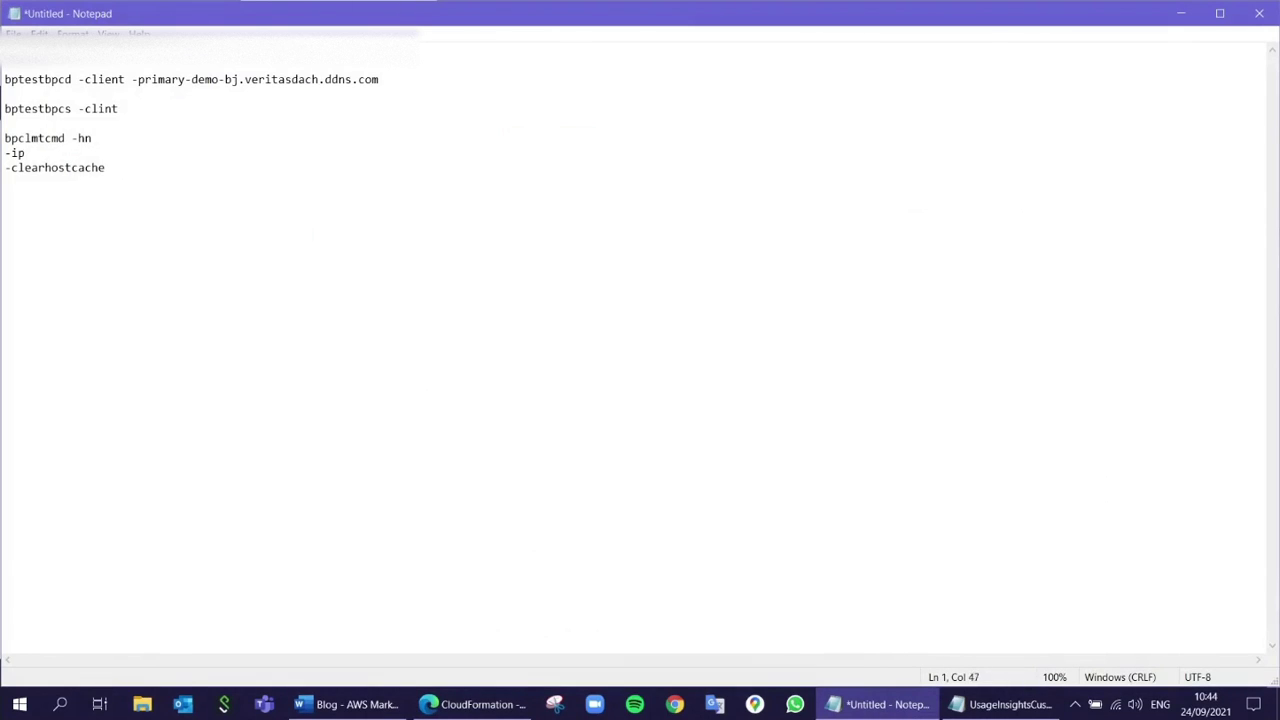
pyautogui.moveTo(312, 50); pyautogui.dragTo(4, 50)
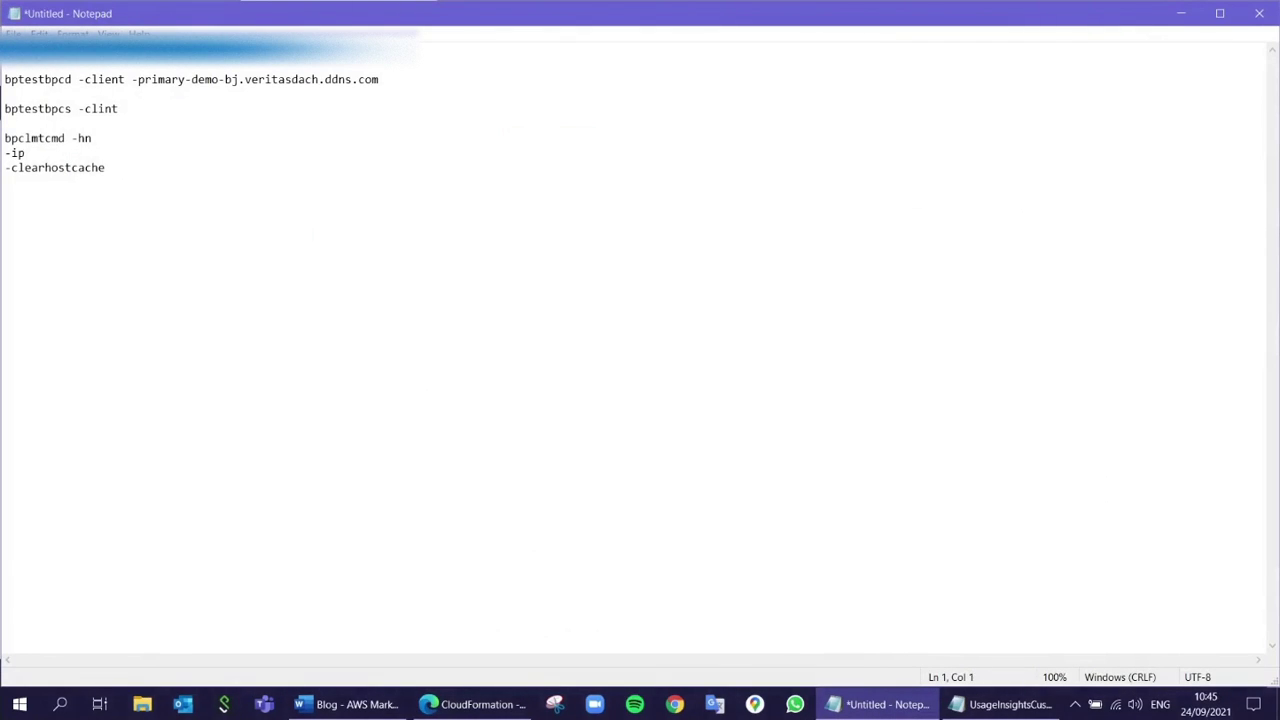
pyautogui.click(1181, 13)
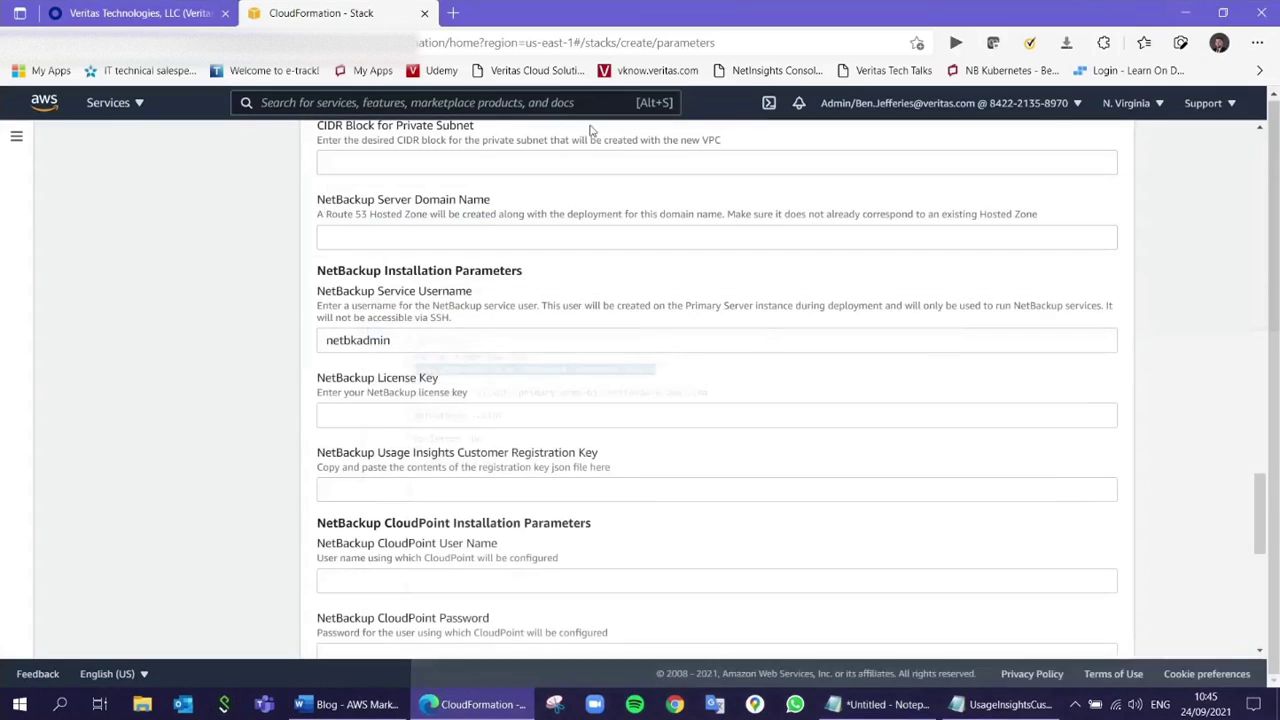
pyautogui.click(407, 410)
pyautogui.hotkey('ctrl', 'v')
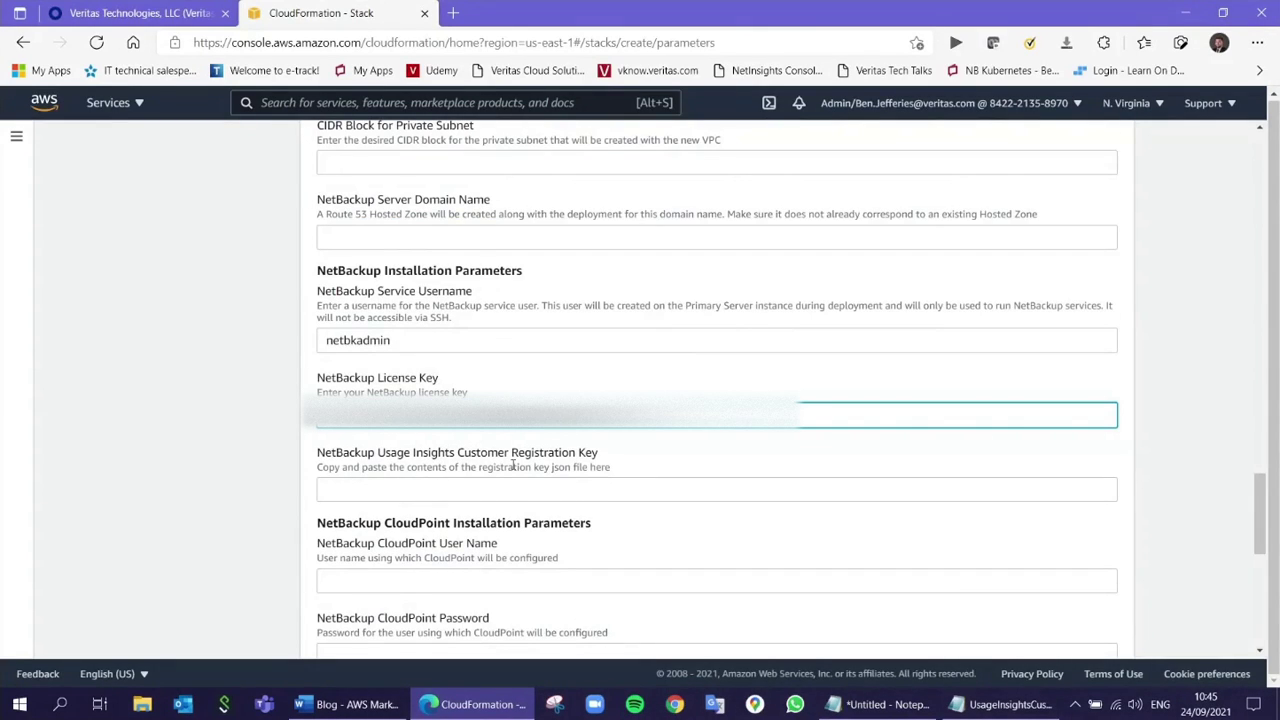
# - Copy the full contents of the UsageInsightsCustomerRegistrationKeyCompact (1) file in Notepad into the stack's Usage Insights customer registration key field
pyautogui.click(1003, 704)
pyautogui.click(477, 197)
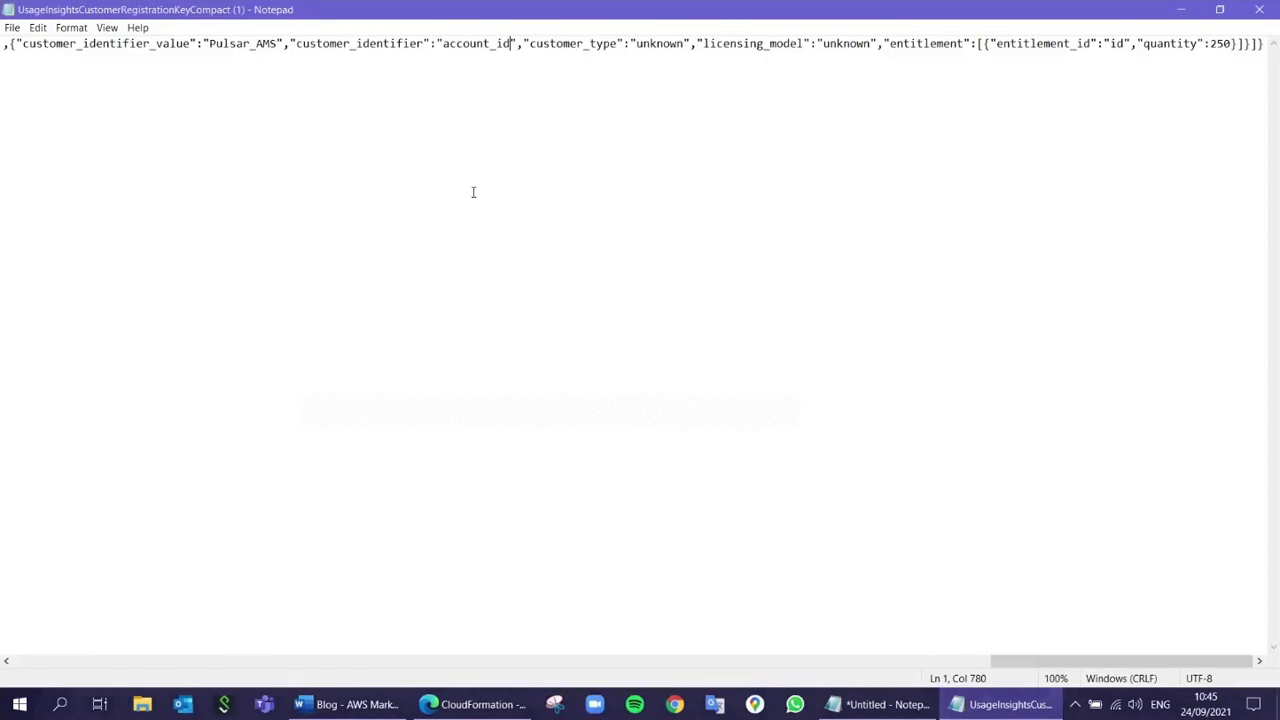
pyautogui.click(458, 44)
pyautogui.moveTo(1057, 662); pyautogui.dragTo(17, 634)
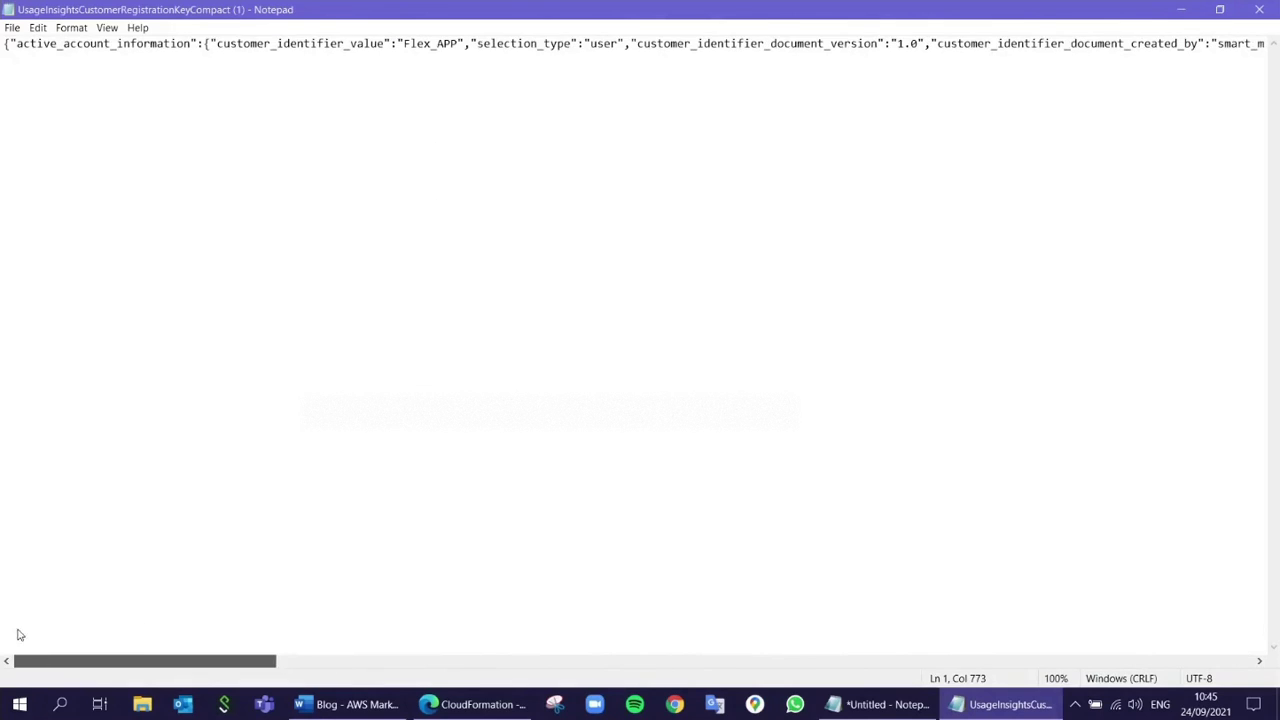
pyautogui.click(91, 44)
pyautogui.hotkey('ctrl', 'a')
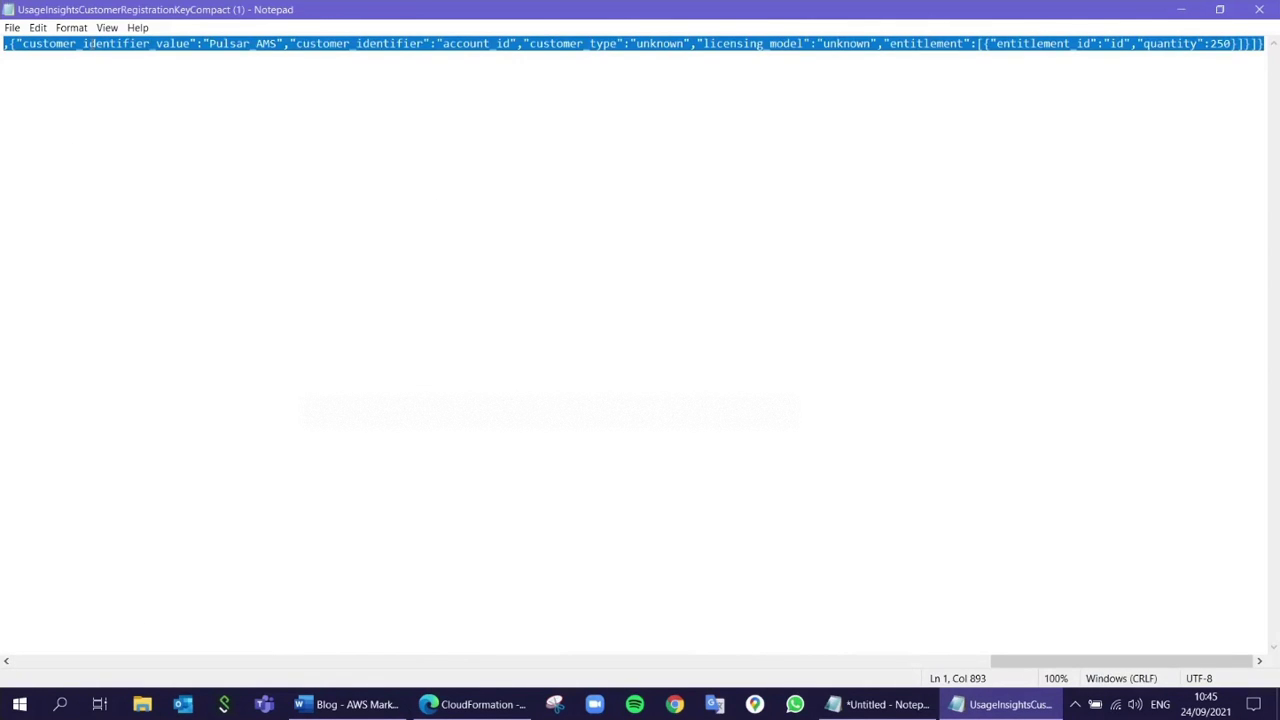
pyautogui.click(1181, 9)
pyautogui.click(326, 495)
pyautogui.hotkey('ctrl', 'v')
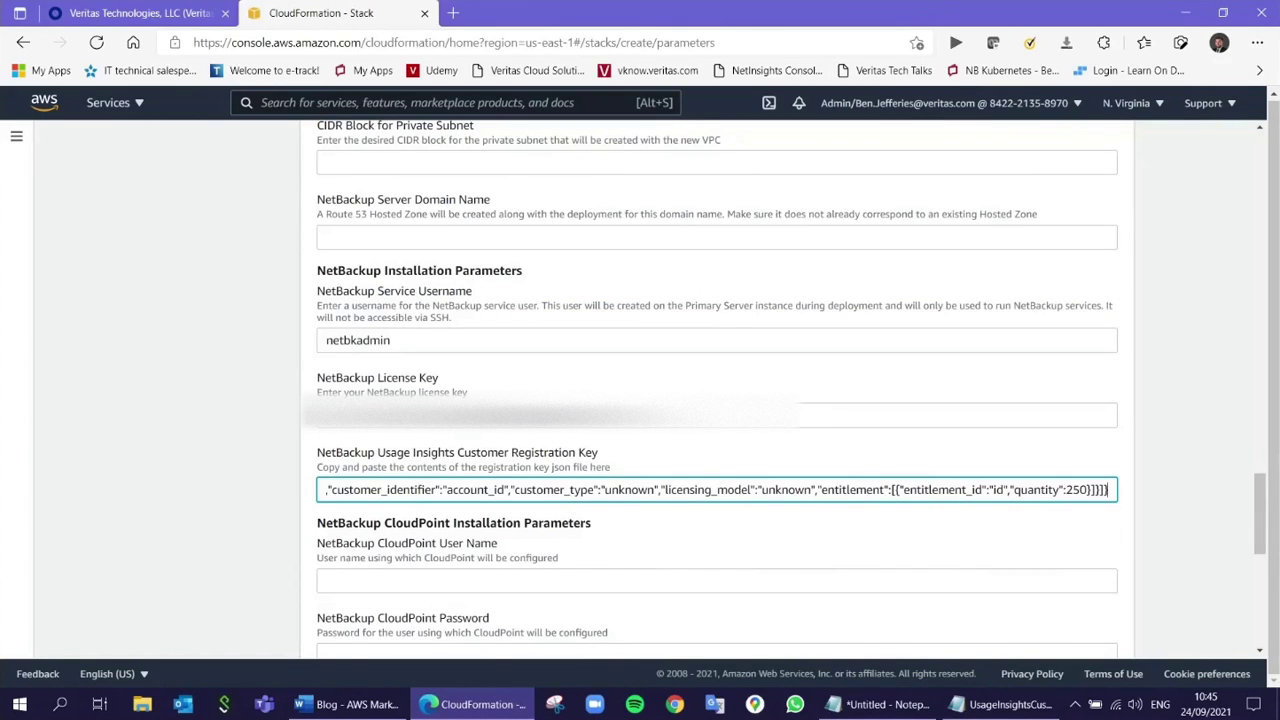
pyautogui.click(707, 464)
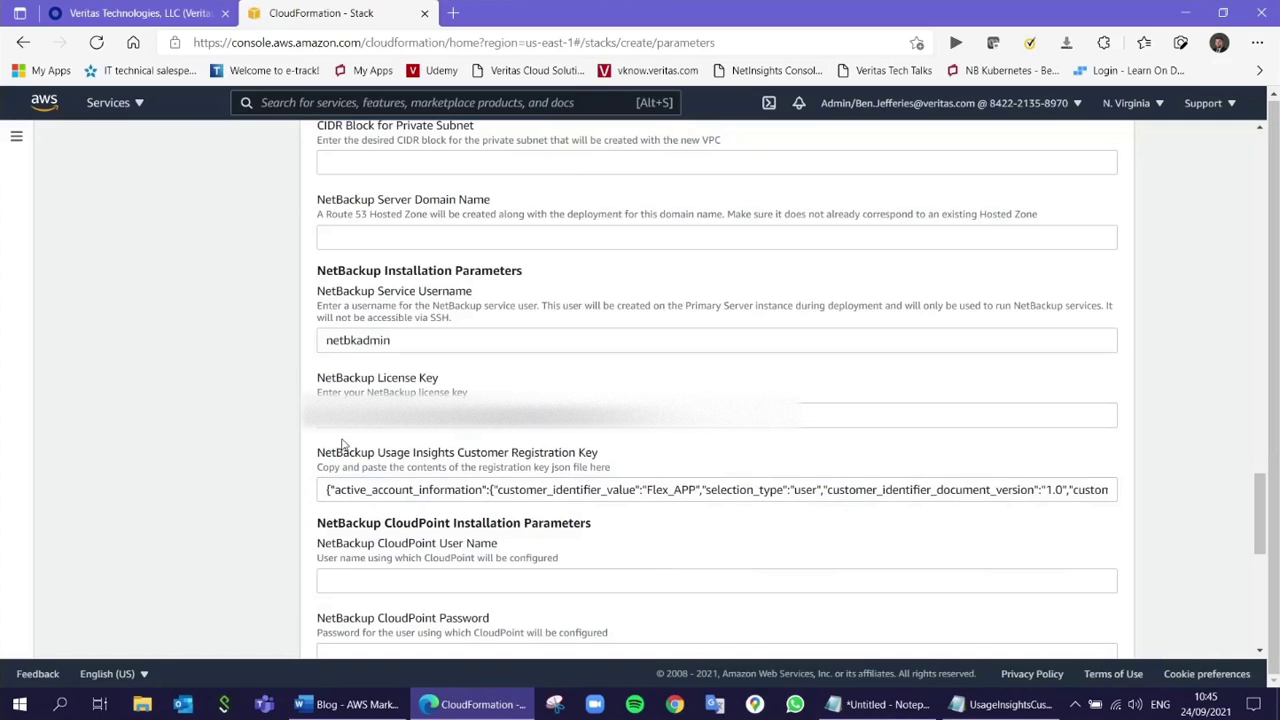
pyautogui.moveTo(640, 415); pyautogui.dragTo(276, 414)
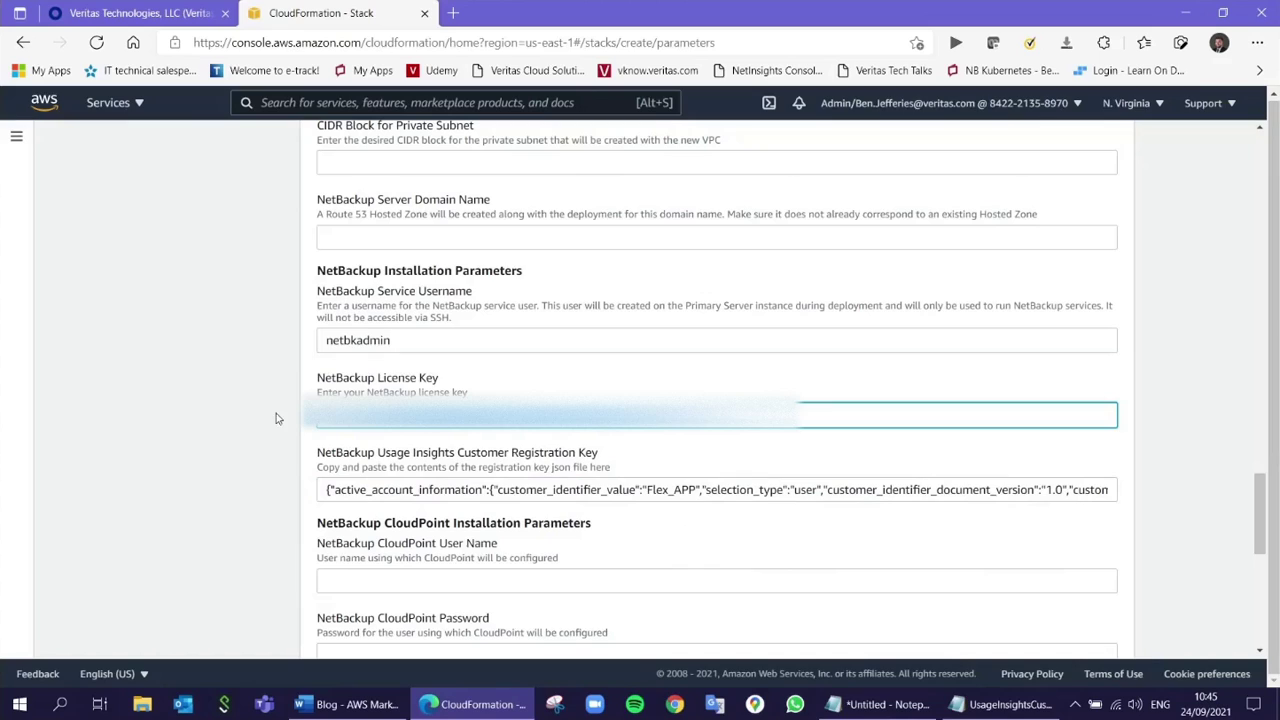
pyautogui.click(639, 363)
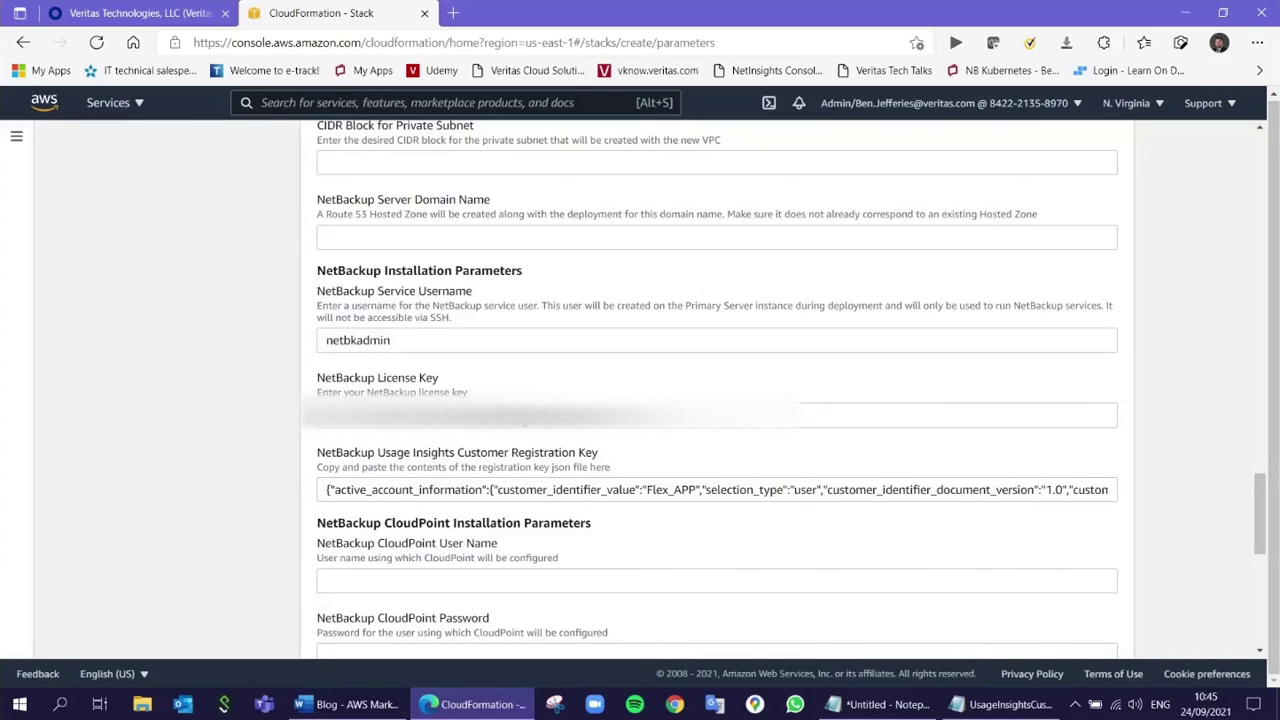
pyautogui.moveTo(355, 493); pyautogui.dragTo(626, 492)
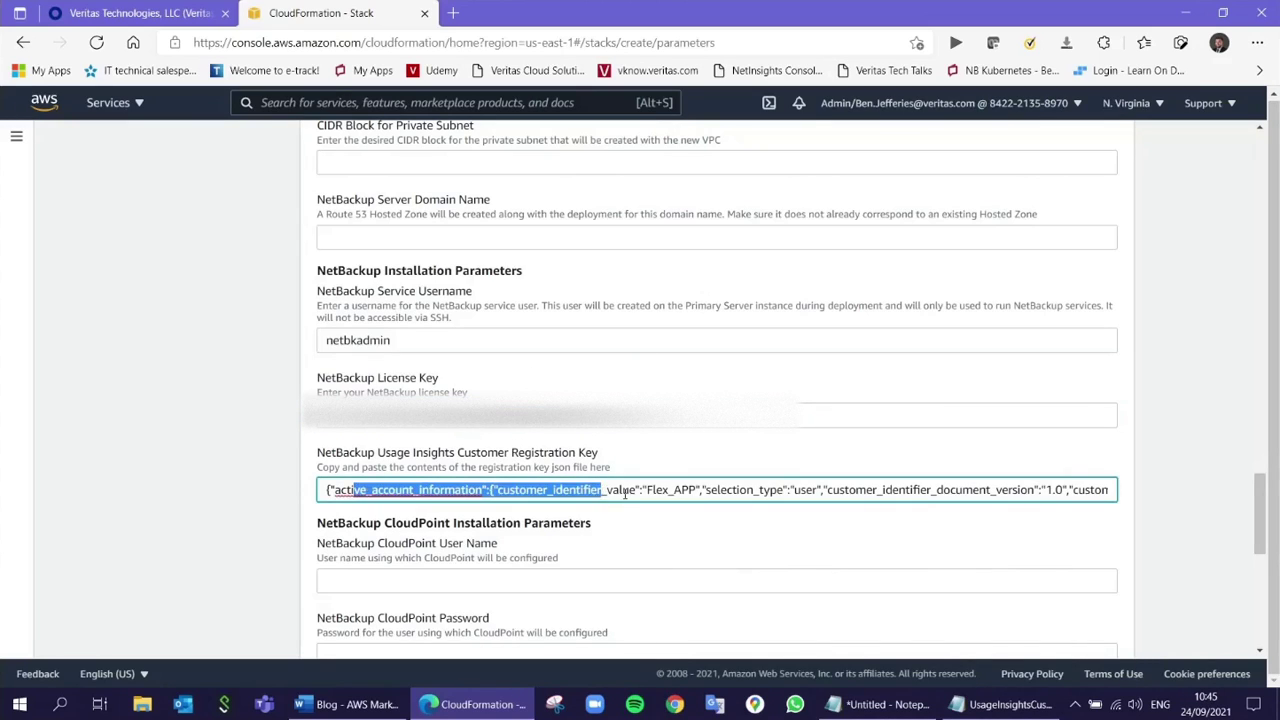
pyautogui.click(689, 471)
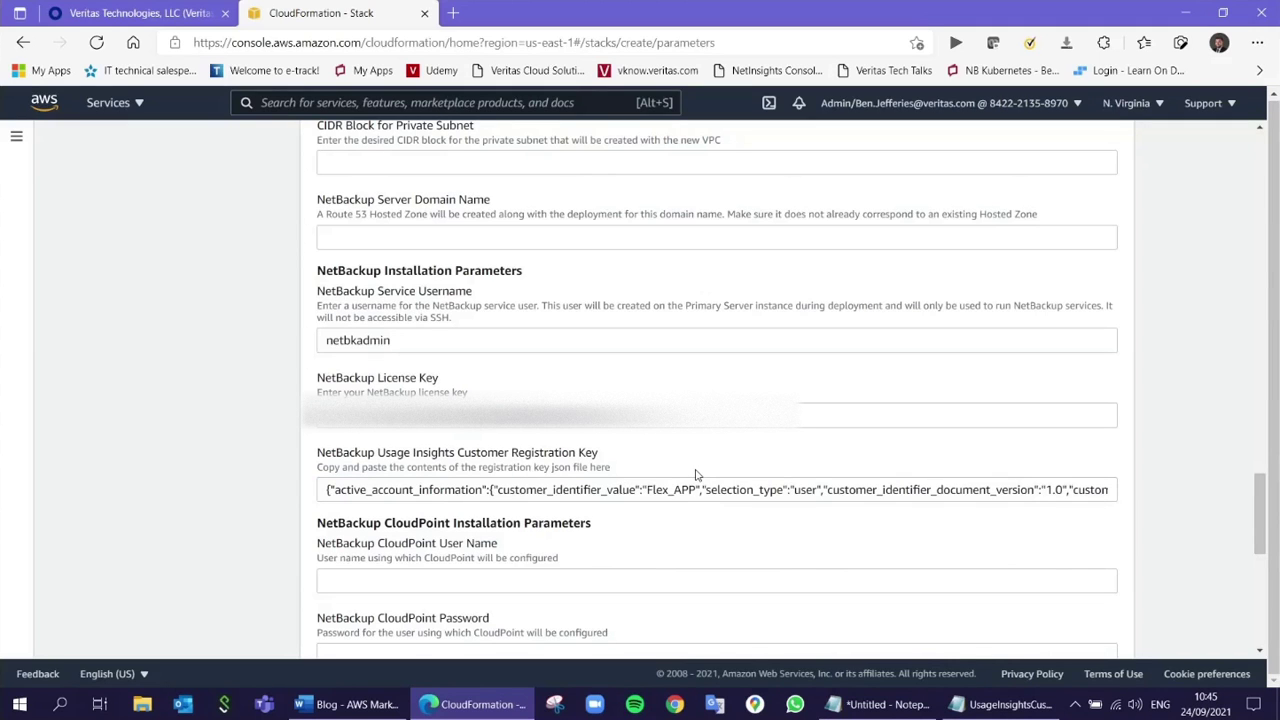
# - Set the NetBackup CloudPoint user name to sysadmin
pyautogui.scroll(-2, 694, 477)
pyautogui.scroll(-2, 531, 449)
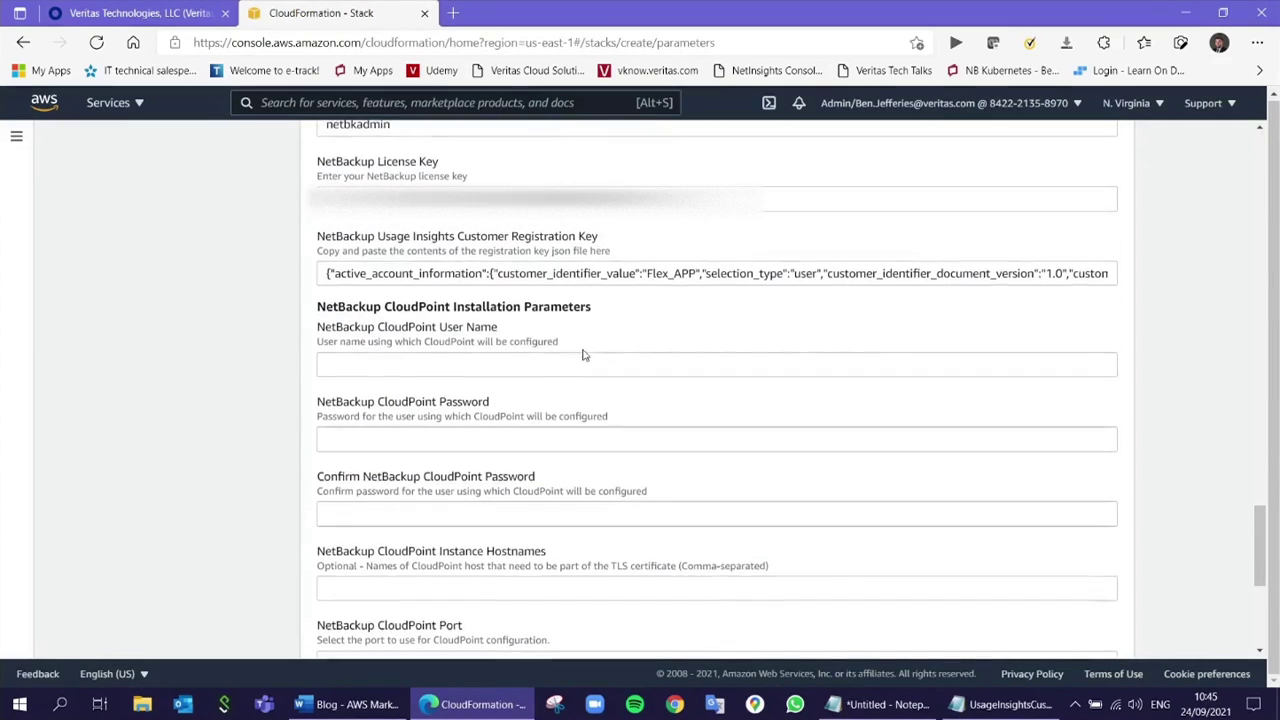
pyautogui.click(547, 362)
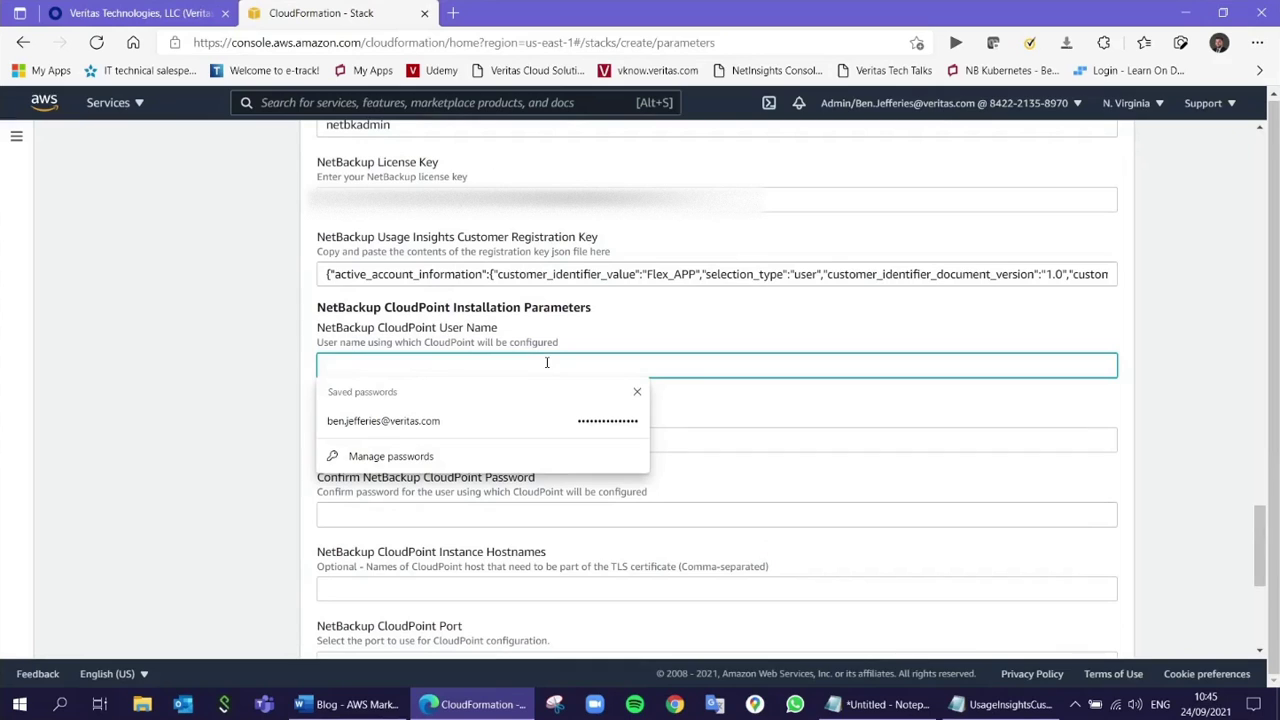
pyautogui.write('sysadmin')
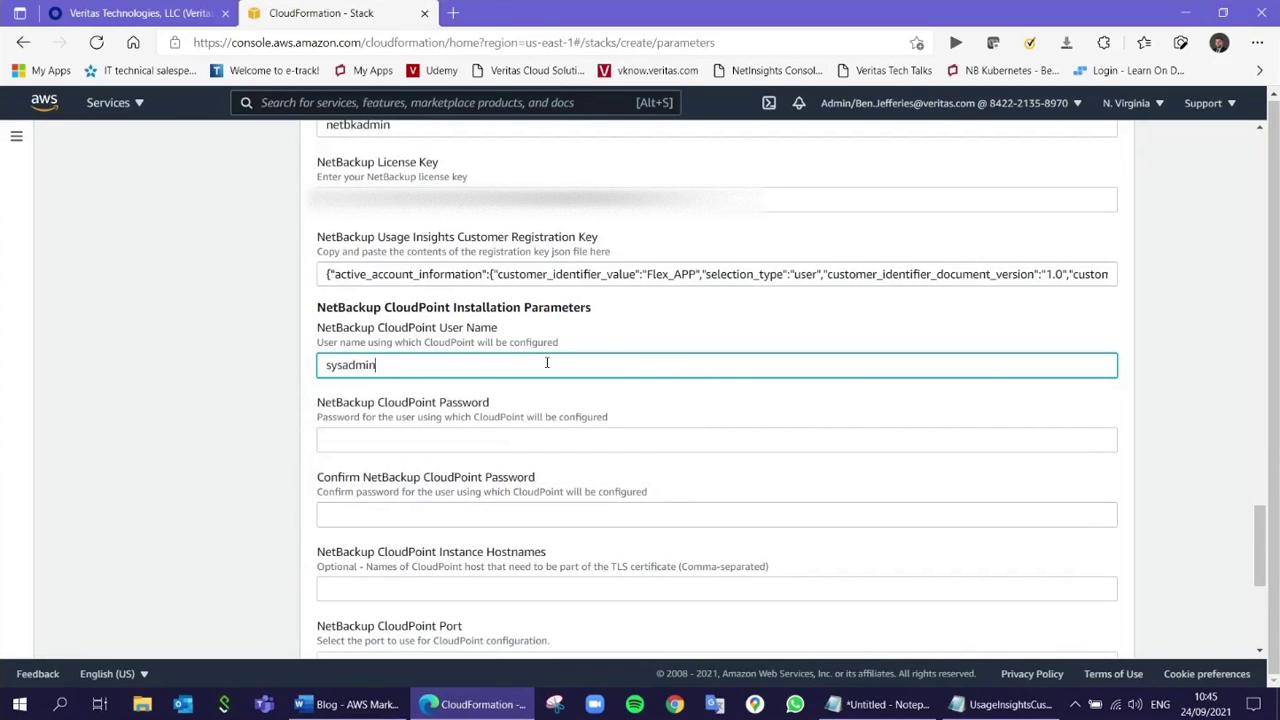
# - Enter the NetBackup CloudPoint password and repeat it in the confirmation field
pyautogui.press('Tab')
pyautogui.write('P•')
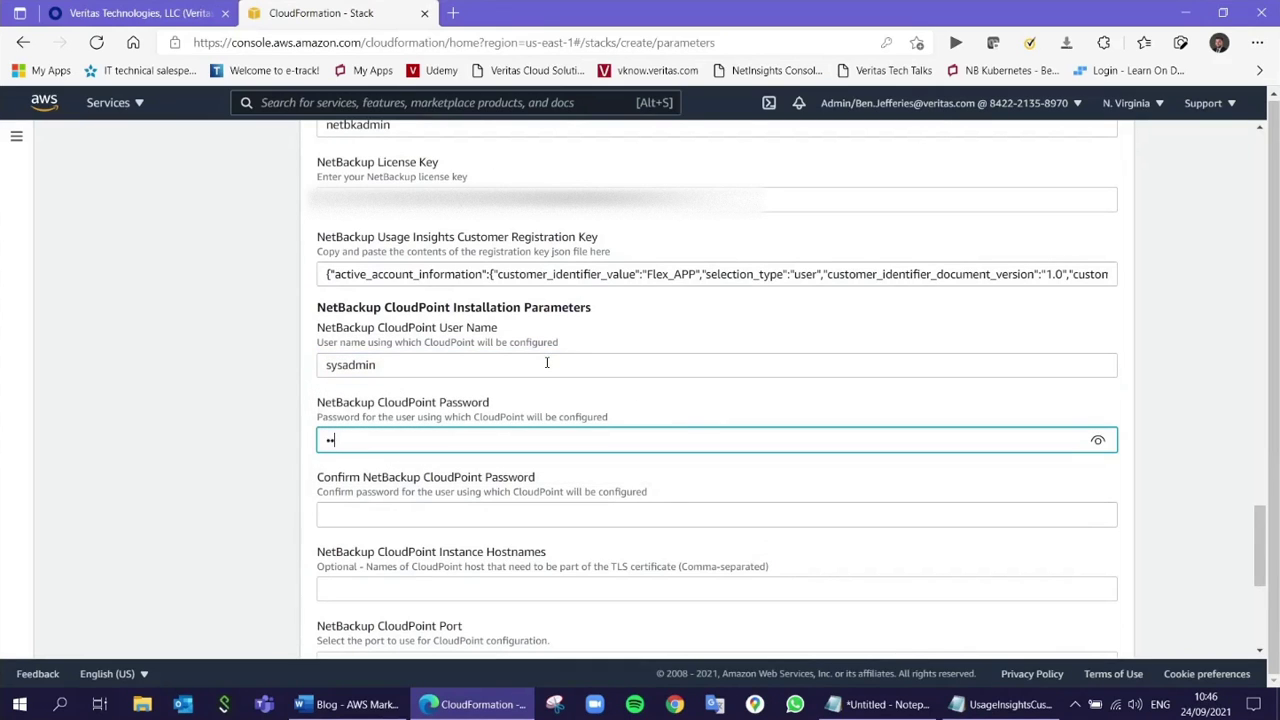
pyautogui.write('••••••')
pyautogui.press('Tab')
pyautogui.write('•')
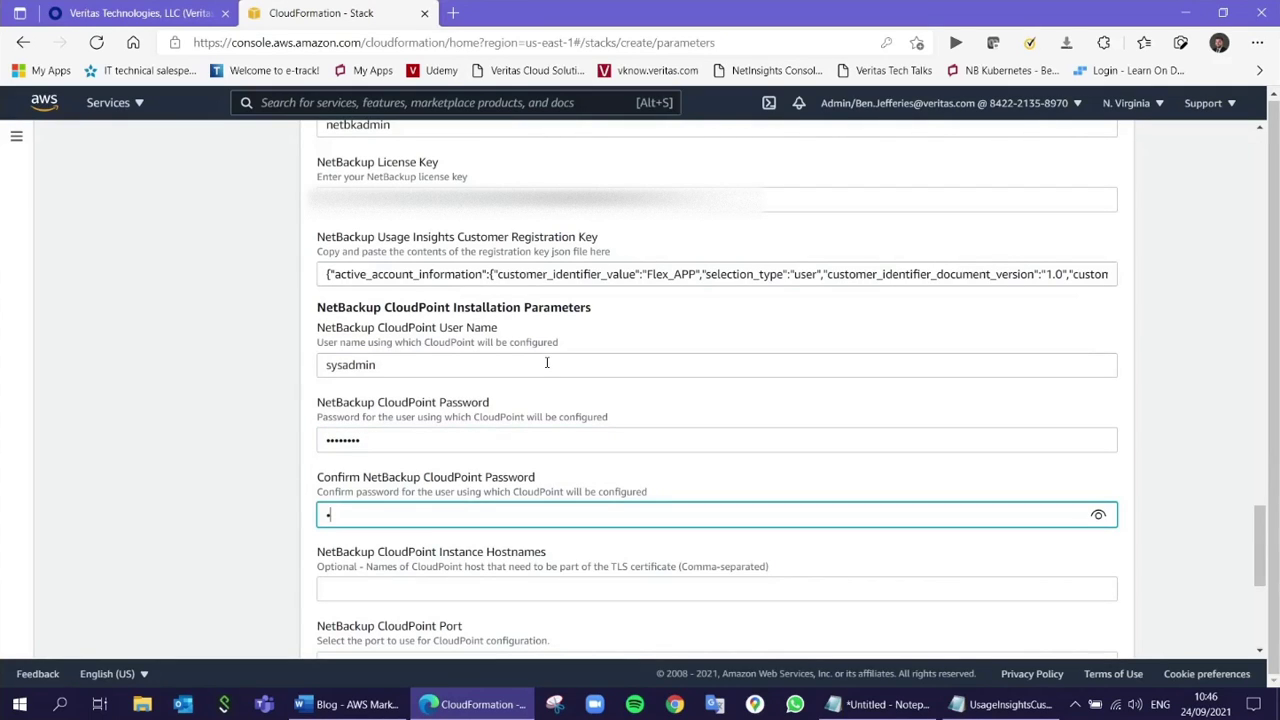
pyautogui.write('•••••••')
pyautogui.click(556, 395)
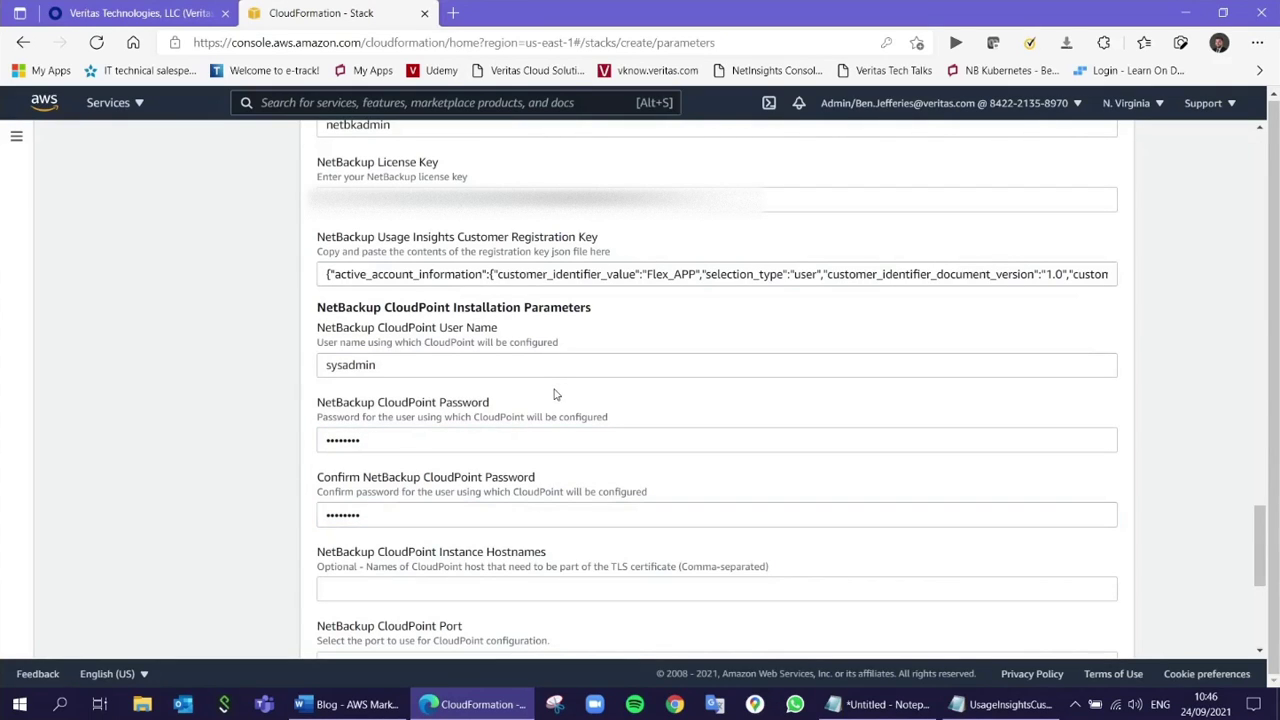
# - Leave the optional CloudPoint fields empty, keep port 443, and continue to the stack options
pyautogui.scroll(-1, 572, 385)
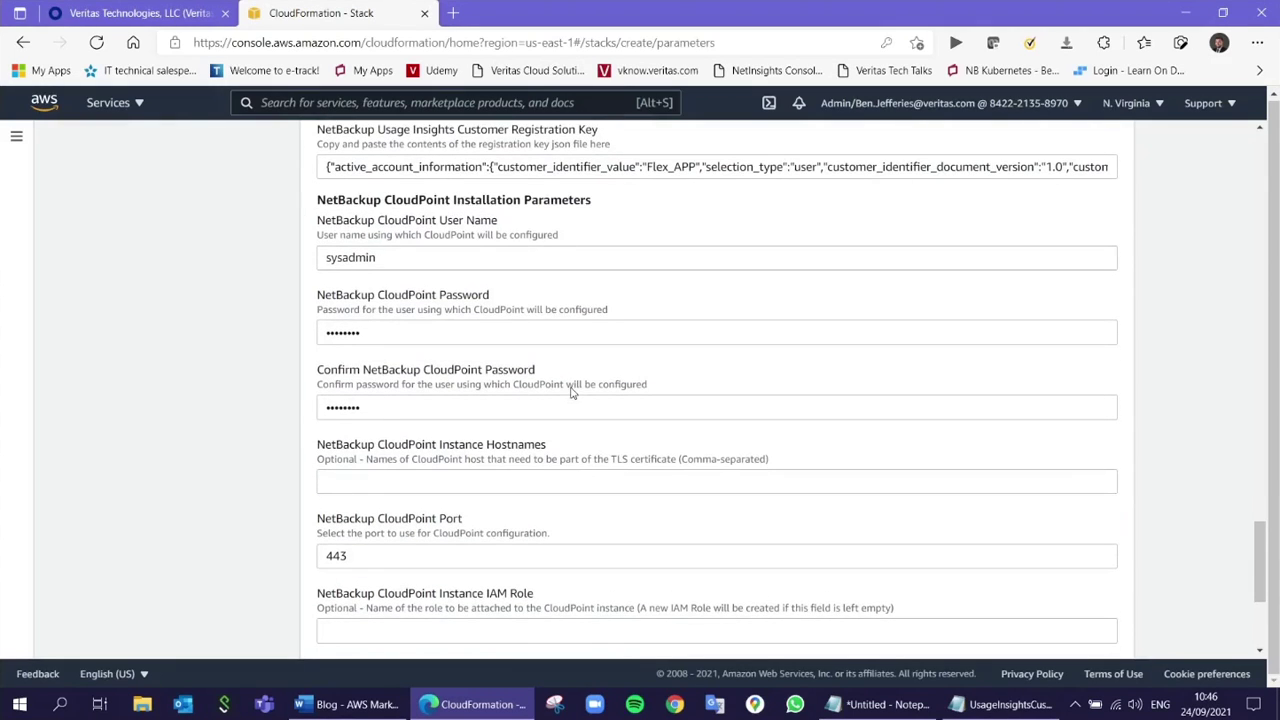
pyautogui.scroll(-1, 574, 380)
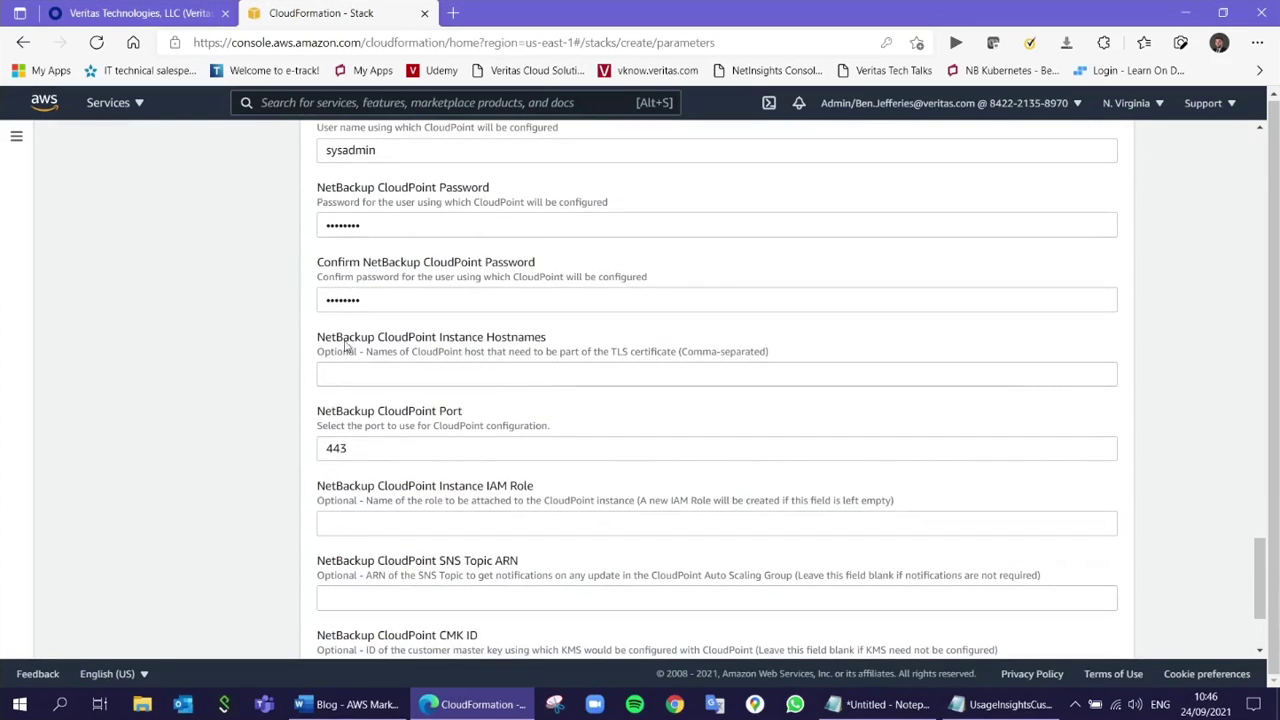
pyautogui.moveTo(319, 350); pyautogui.dragTo(363, 353)
pyautogui.click(366, 381)
pyautogui.scroll(-1, 373, 410)
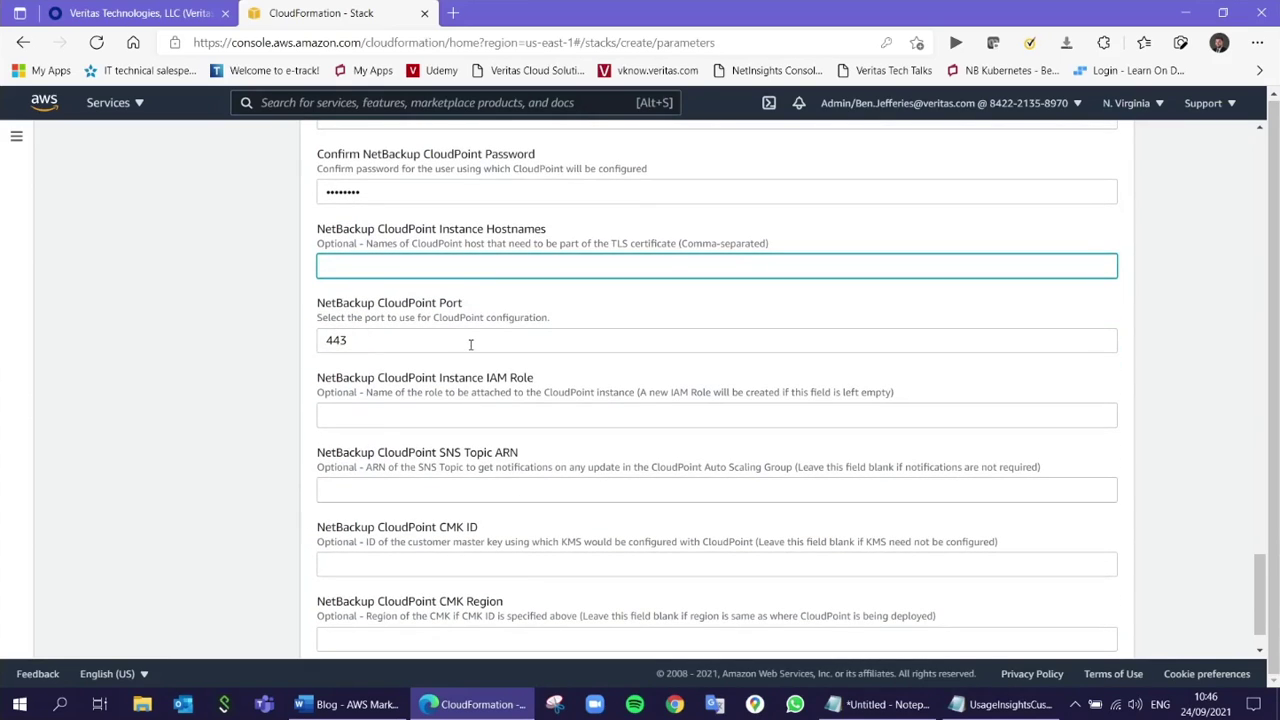
pyautogui.scroll(-1, 470, 344)
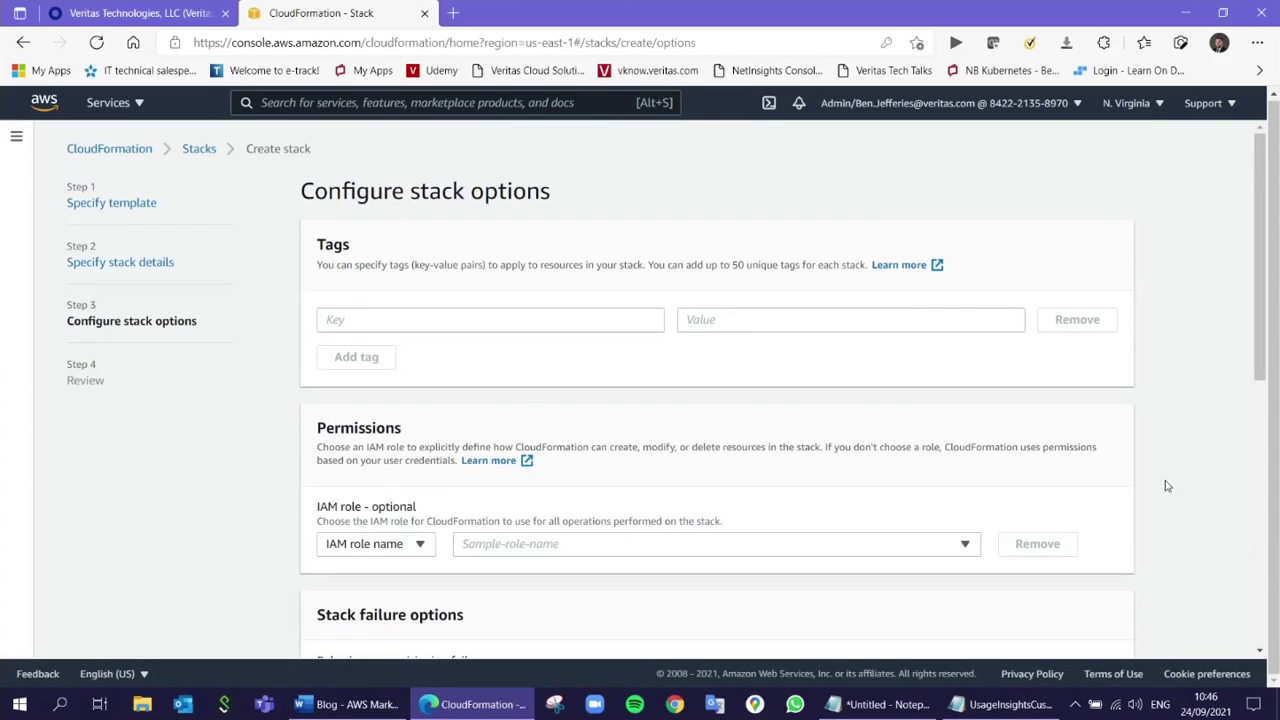
# - Set the provisioning failure behavior to preserve successfully provisioned resources and continue to the stack review
pyautogui.scroll(-2, 1163, 470)
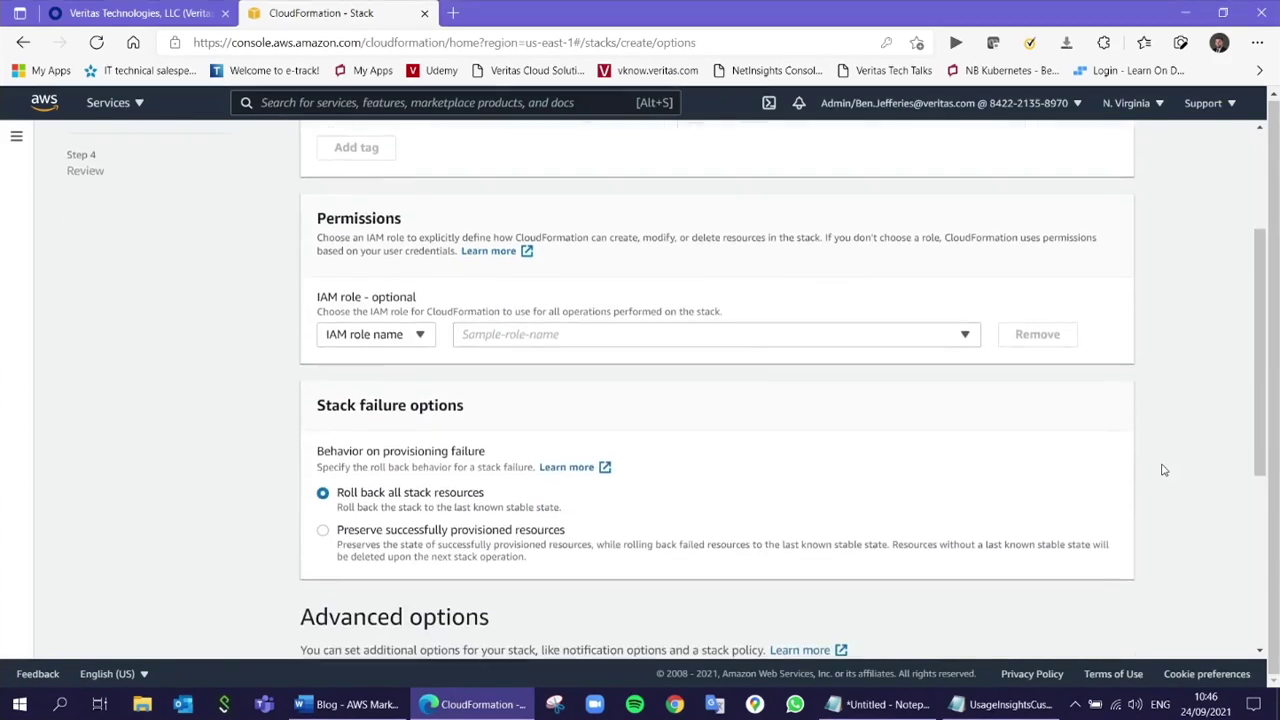
pyautogui.scroll(1, 556, 304)
pyautogui.scroll(-2, 556, 304)
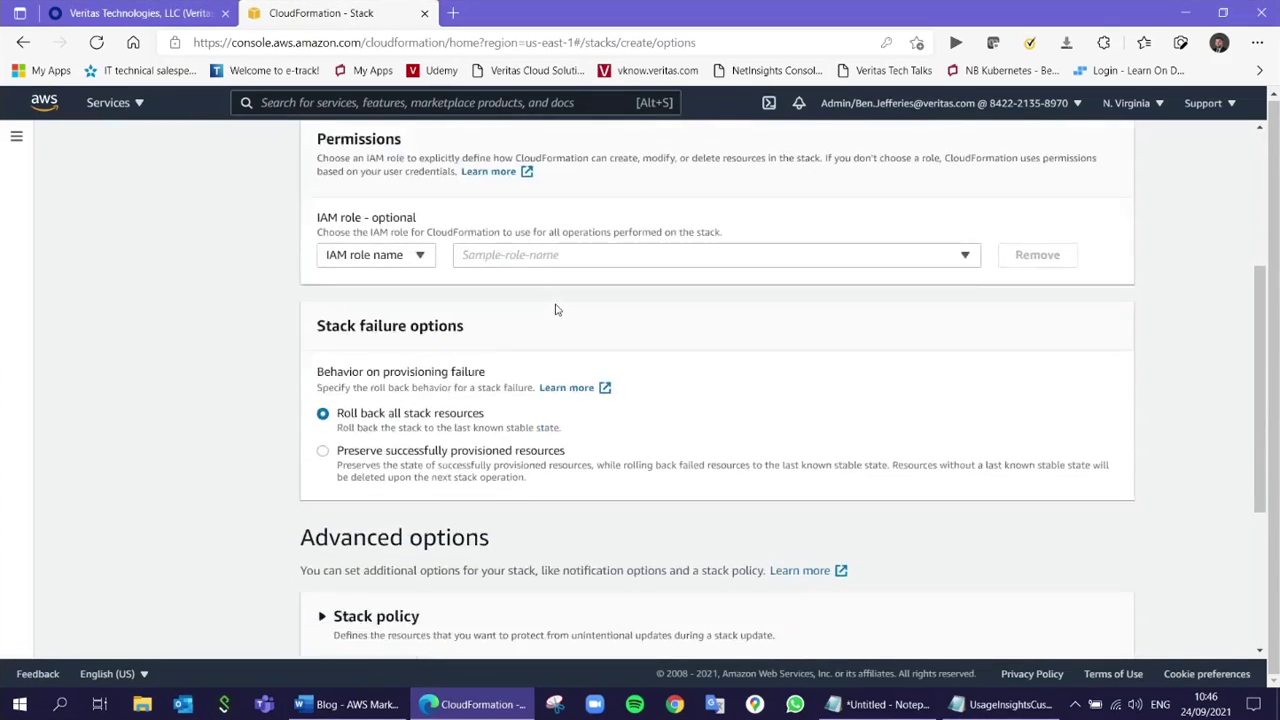
pyautogui.scroll(2, 556, 306)
pyautogui.scroll(-2, 557, 310)
pyautogui.scroll(-1, 557, 310)
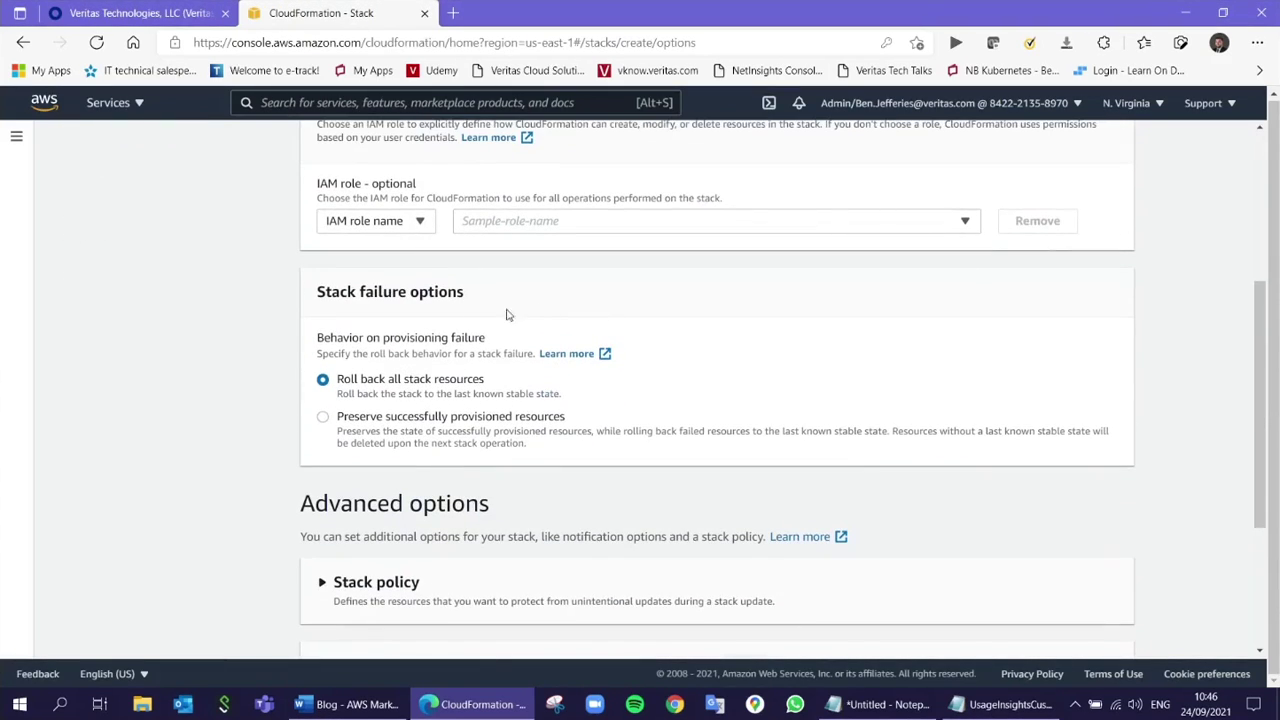
pyautogui.click(322, 416)
pyautogui.scroll(-3, 694, 388)
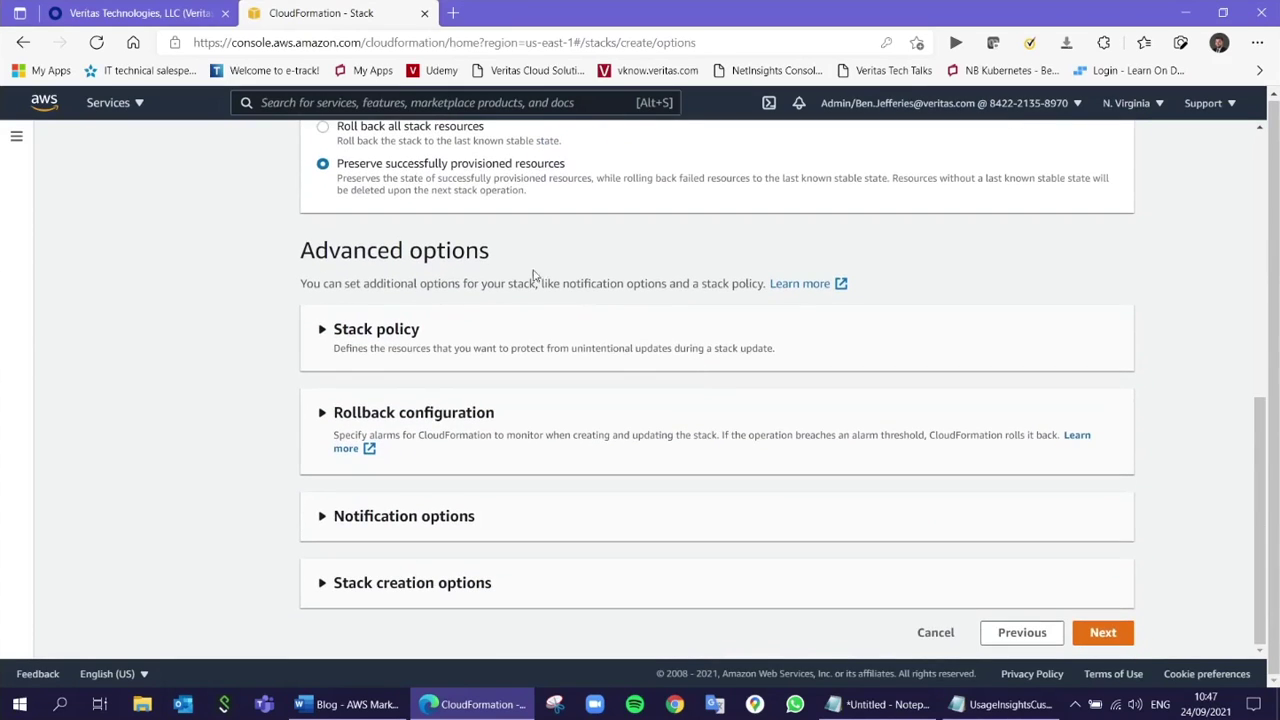
pyautogui.click(1102, 632)
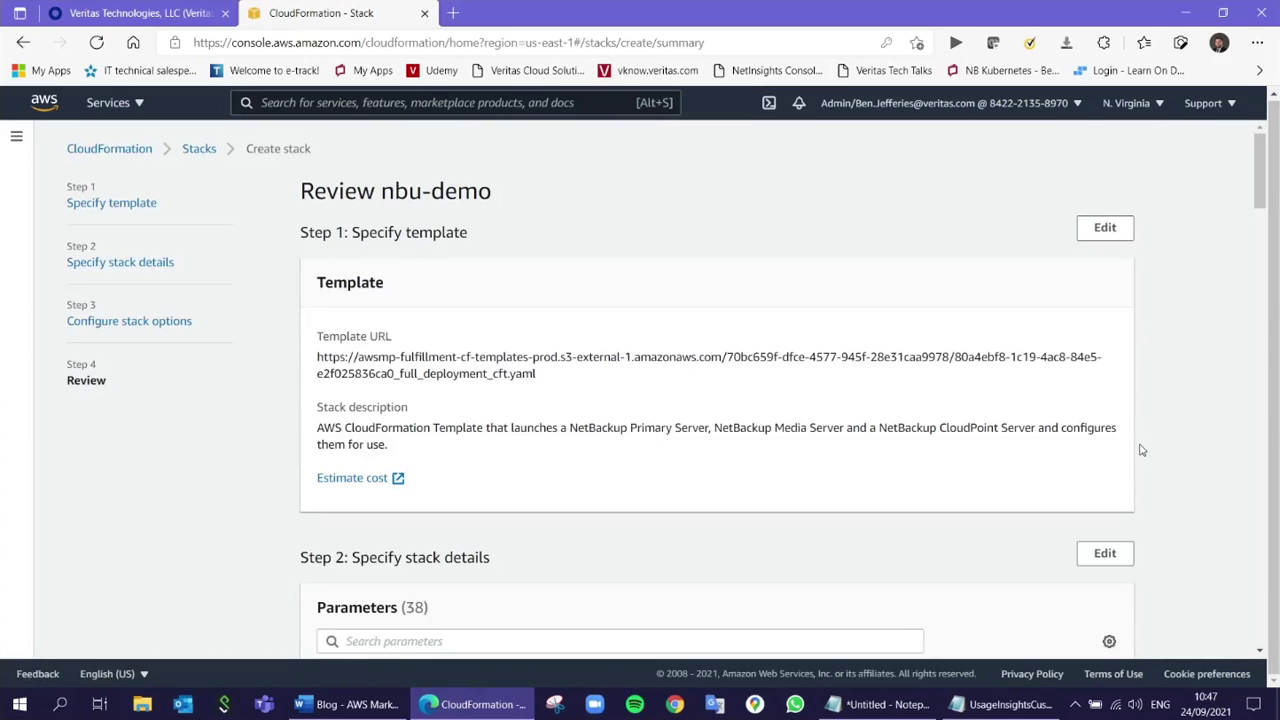
# - Review the nbu-demo stack's parameters, tags, permissions, failure options and required capabilities
pyautogui.scroll(-8, 1141, 450)
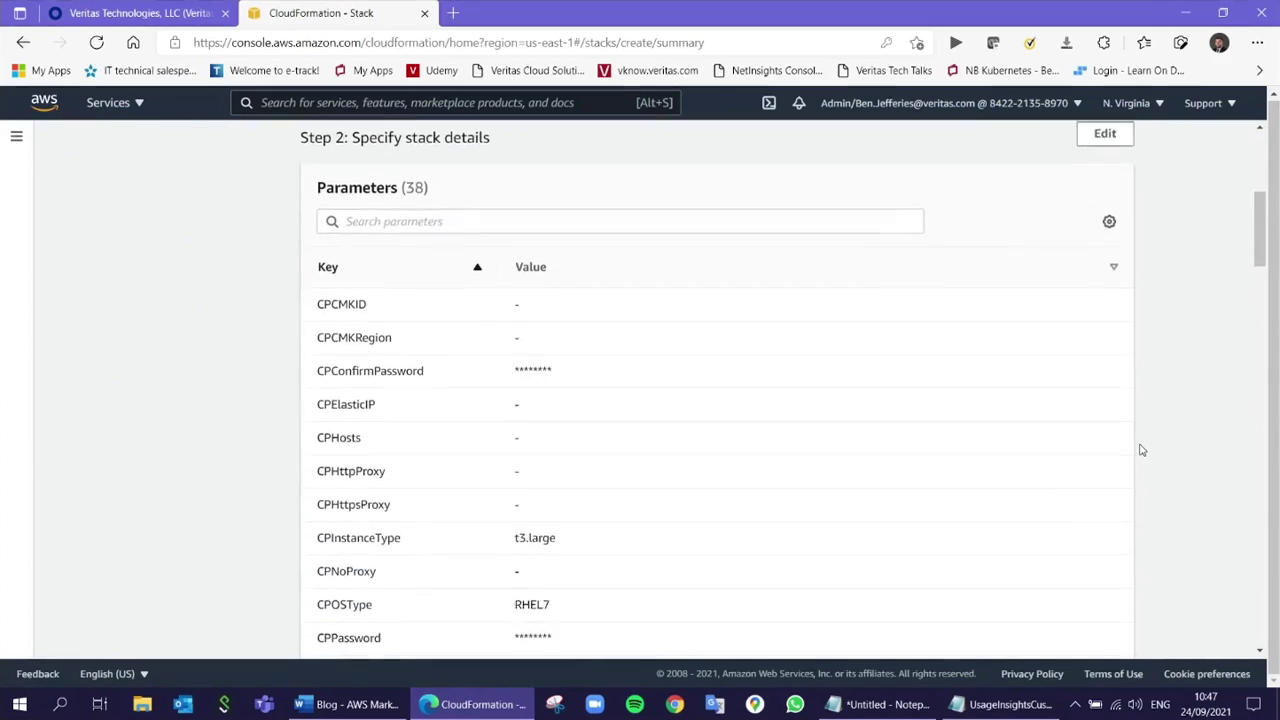
pyautogui.scroll(-8, 1002, 373)
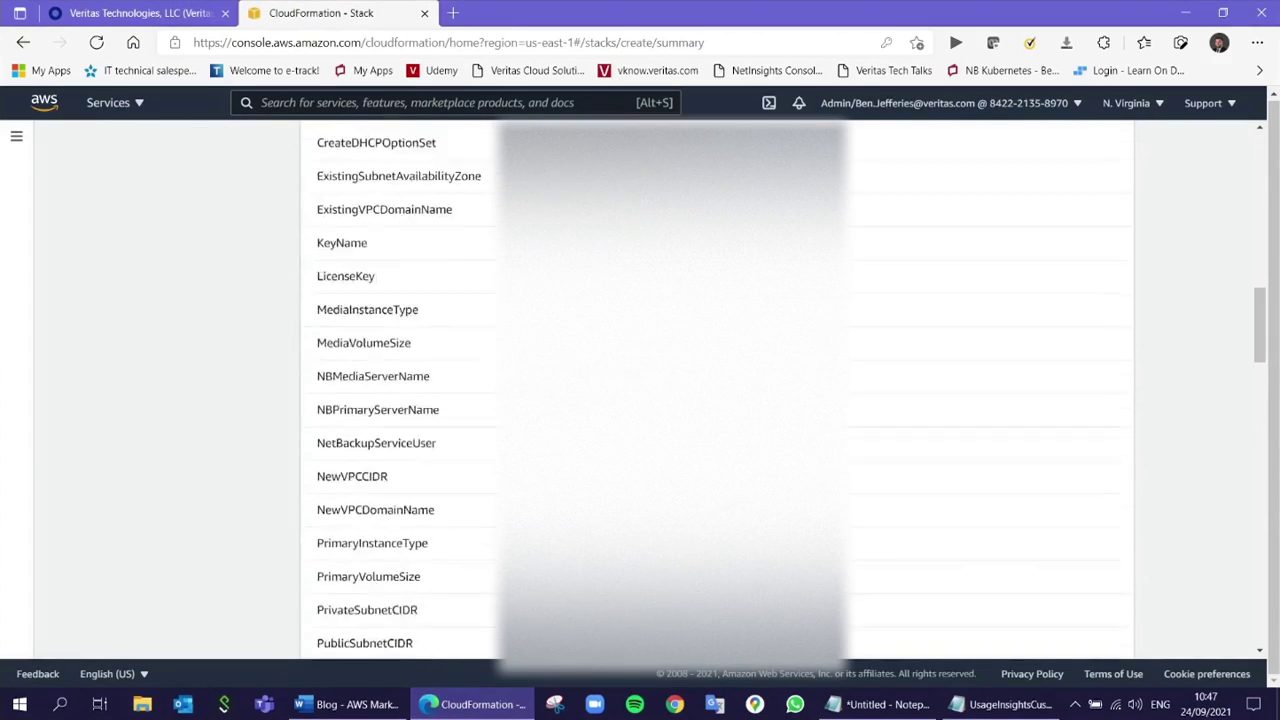
pyautogui.scroll(-2, 803, 371)
pyautogui.scroll(2, 803, 371)
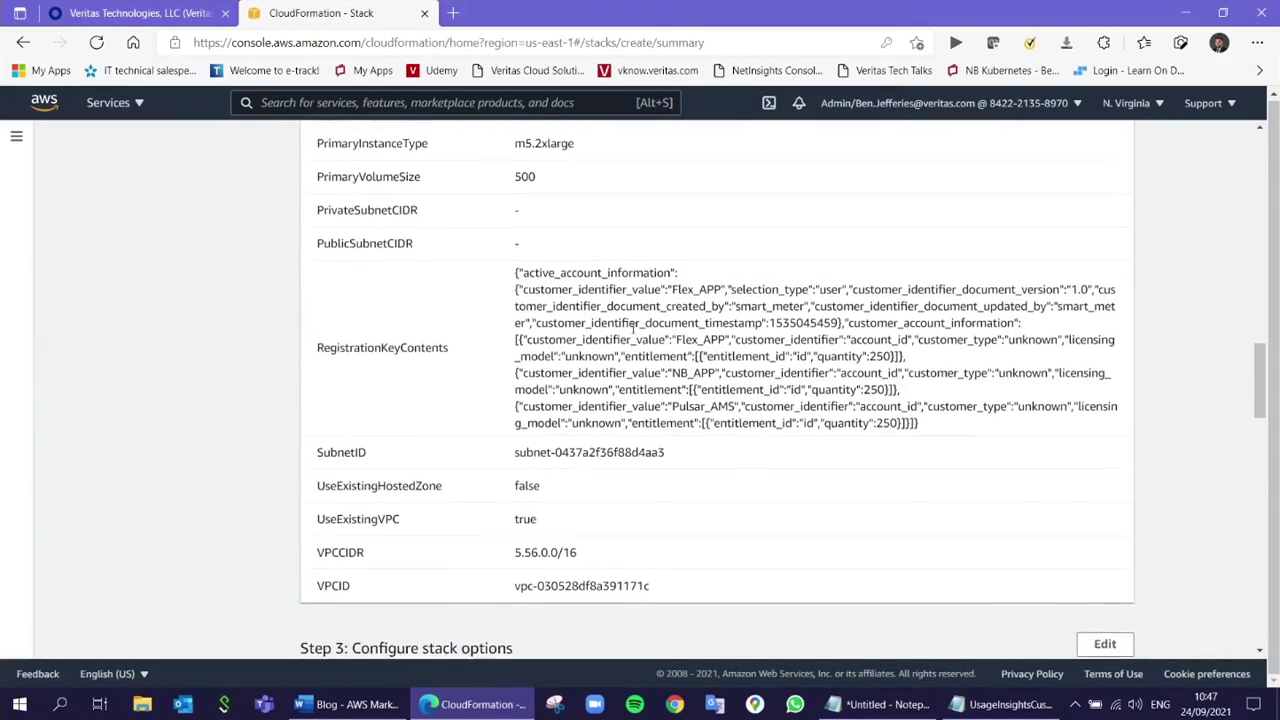
pyautogui.scroll(-1, 883, 374)
pyautogui.scroll(-4, 883, 374)
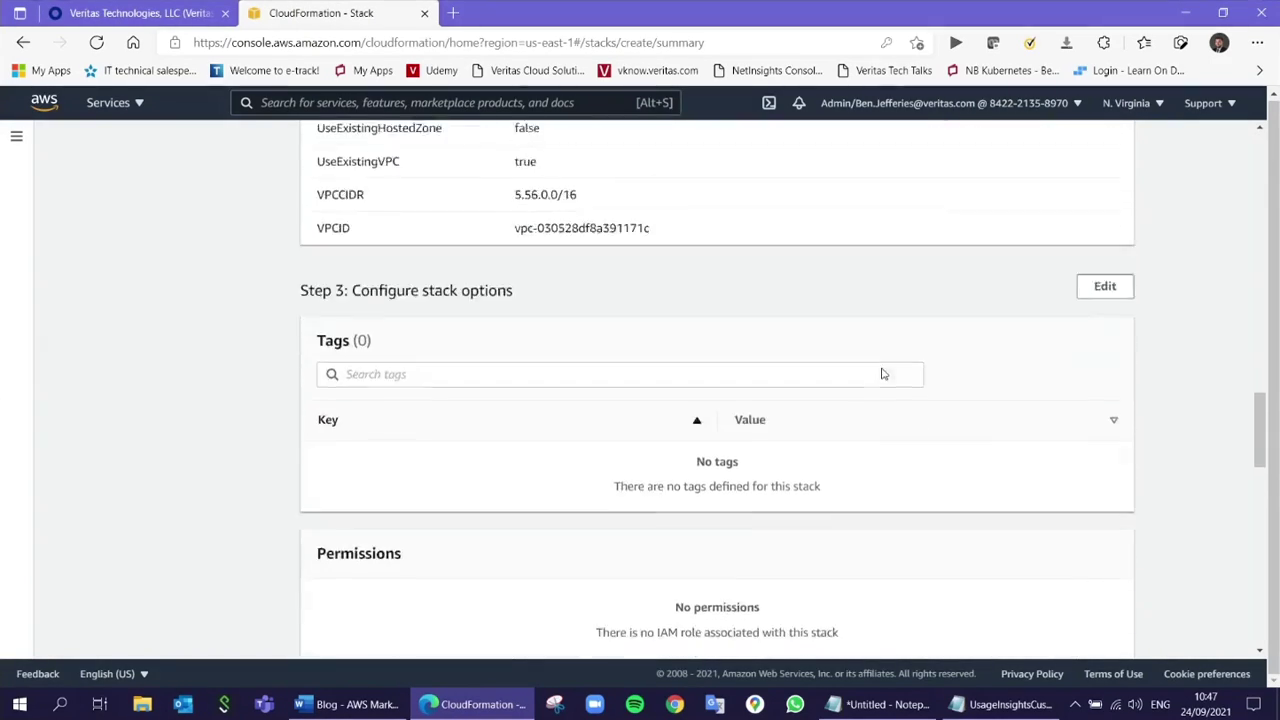
pyautogui.scroll(-10, 883, 374)
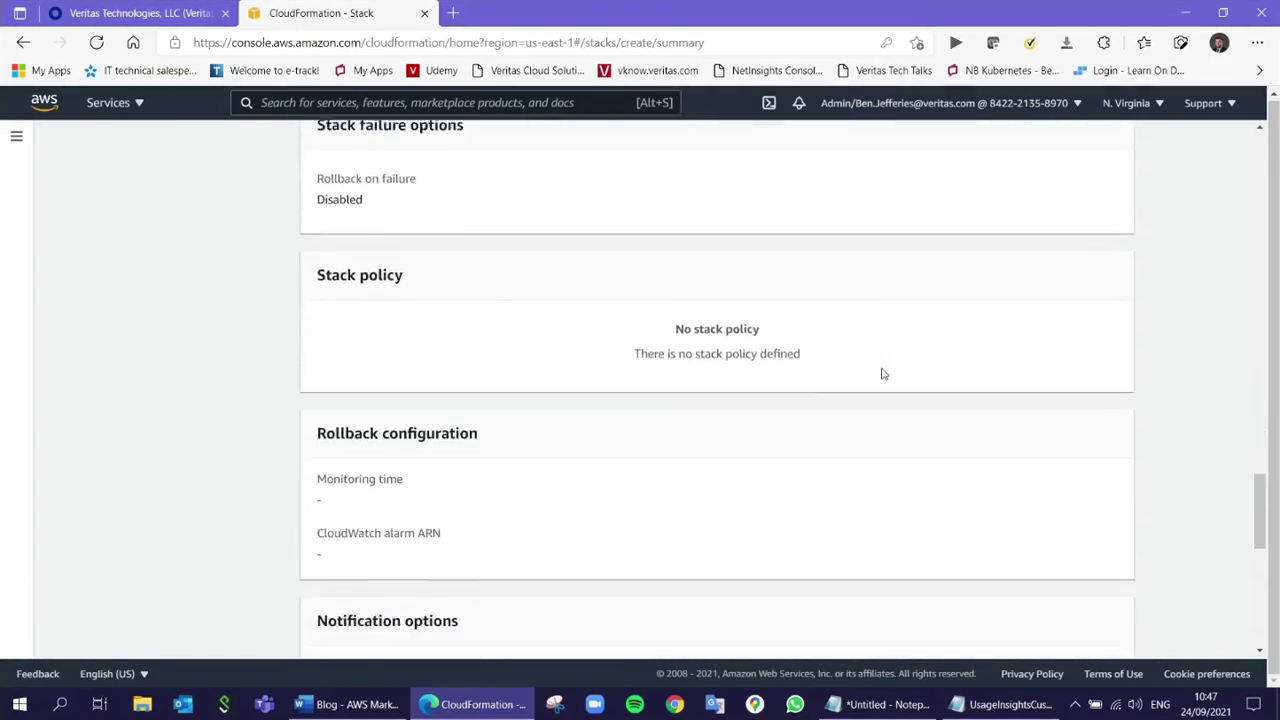
pyautogui.scroll(-1, 883, 374)
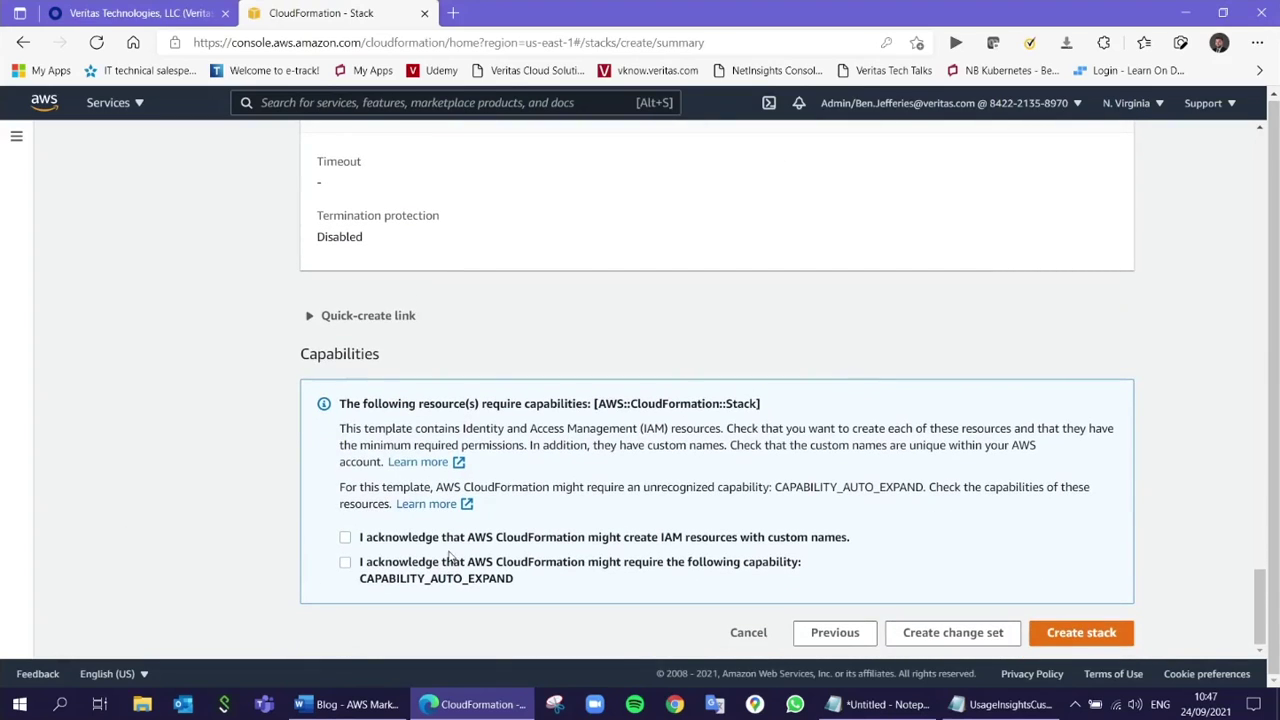
# - Acknowledge the custom-named IAM resources and CAPABILITY_AUTO_EXPAND, and create the nbu-demo stack
pyautogui.click(458, 540)
pyautogui.click(391, 577)
pyautogui.click(1092, 640)
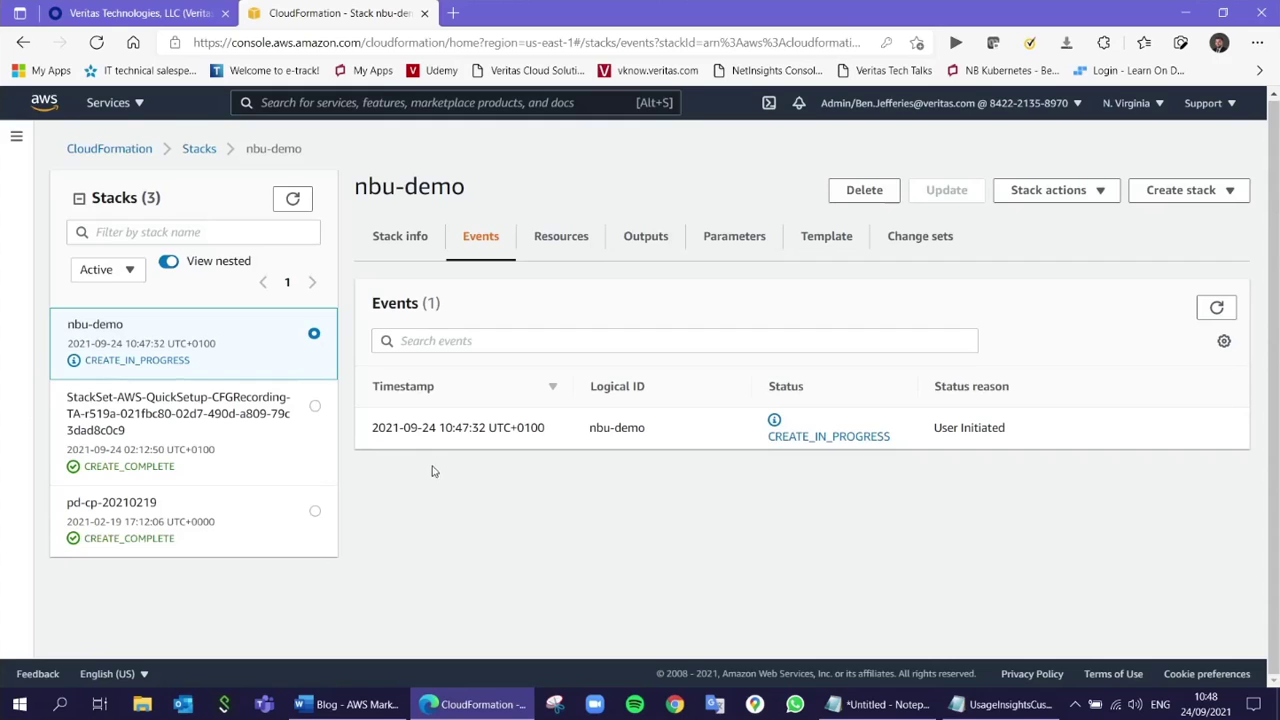
# - Switch to the EC2 service, dismiss the welcome-back message and open the list of instances
pyautogui.click(112, 104)
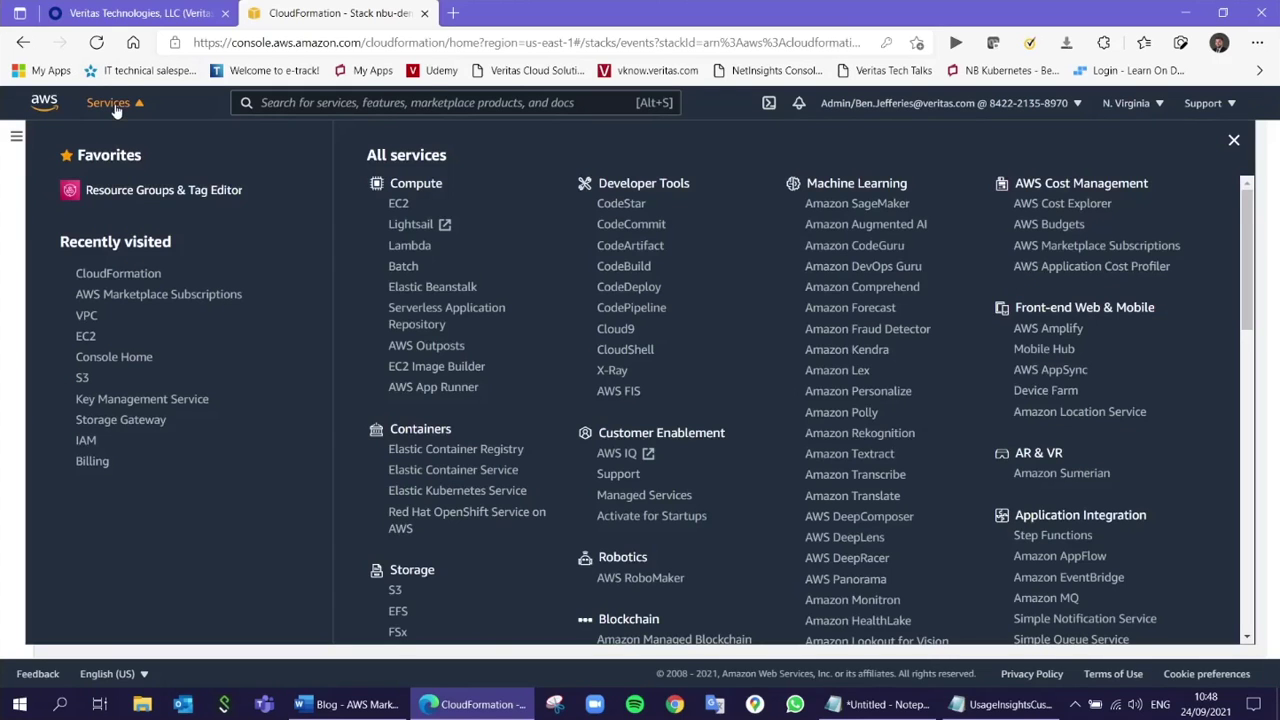
pyautogui.click(397, 206)
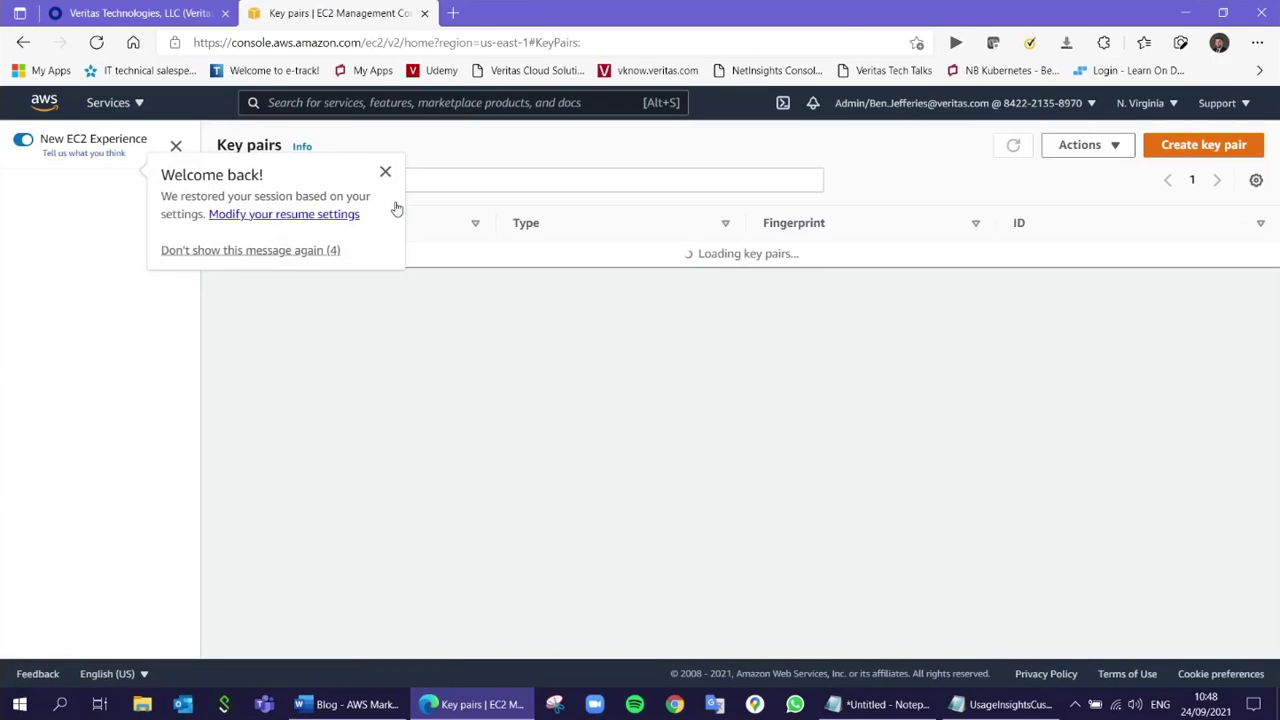
pyautogui.click(385, 172)
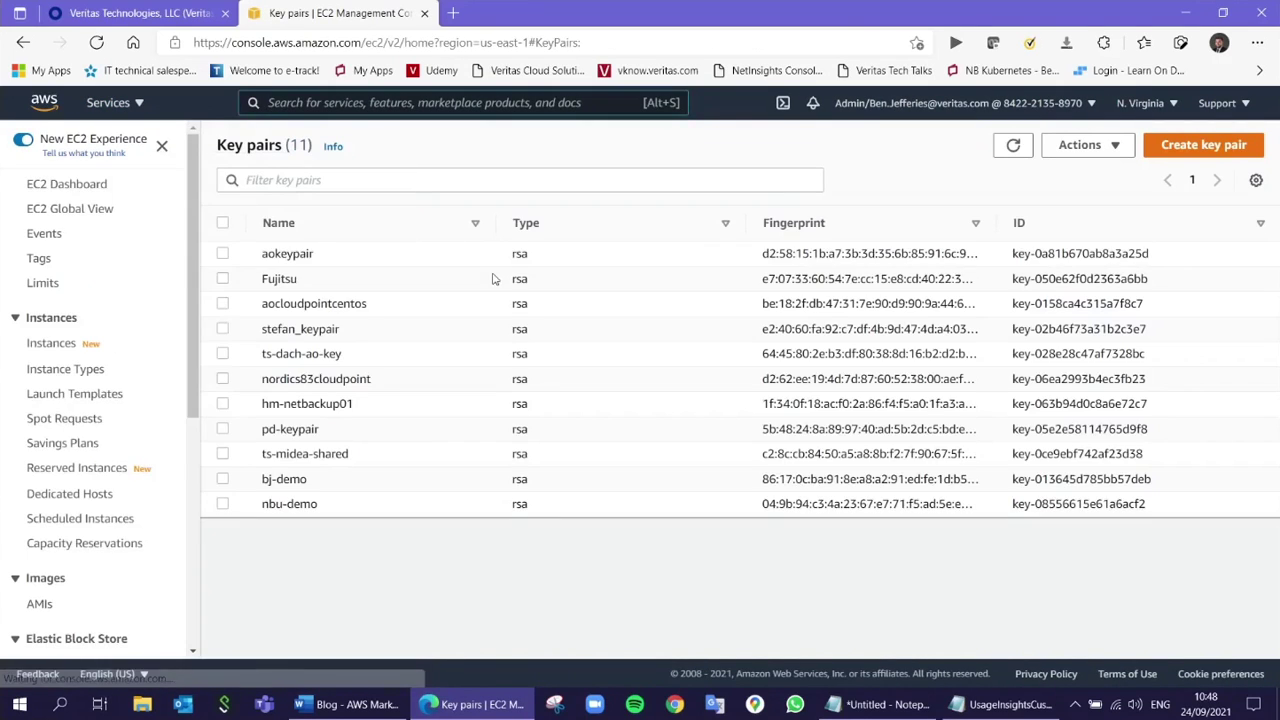
pyautogui.click(55, 347)
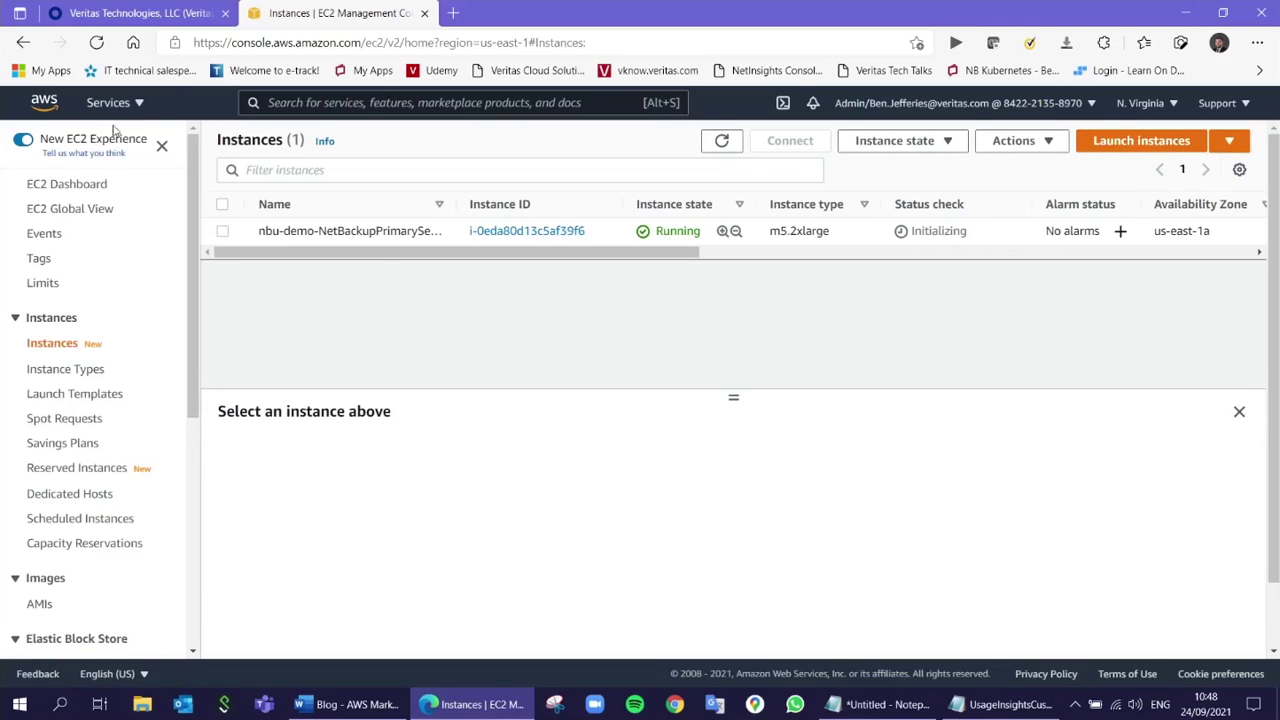
# - Start launching a new EC2 instance from the Microsoft Windows Server 2019 Base AMI
pyautogui.click(1110, 148)
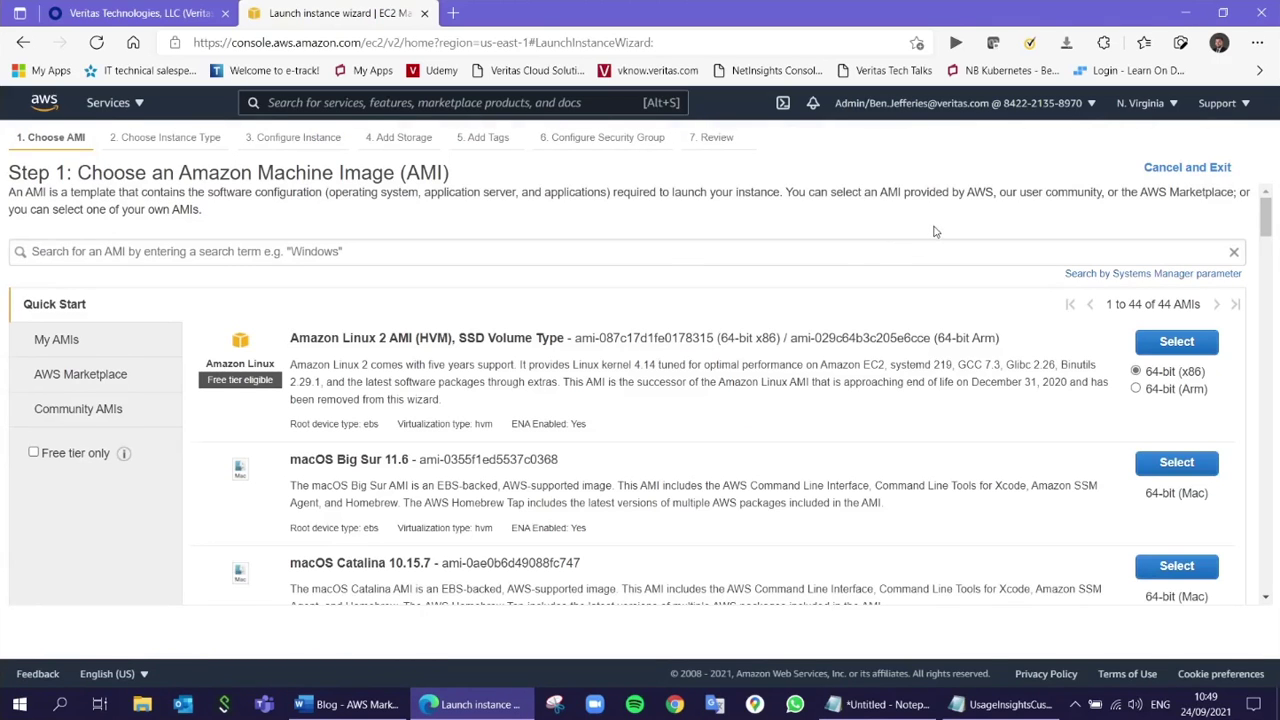
pyautogui.scroll(-3, 938, 229)
pyautogui.scroll(-8, 938, 229)
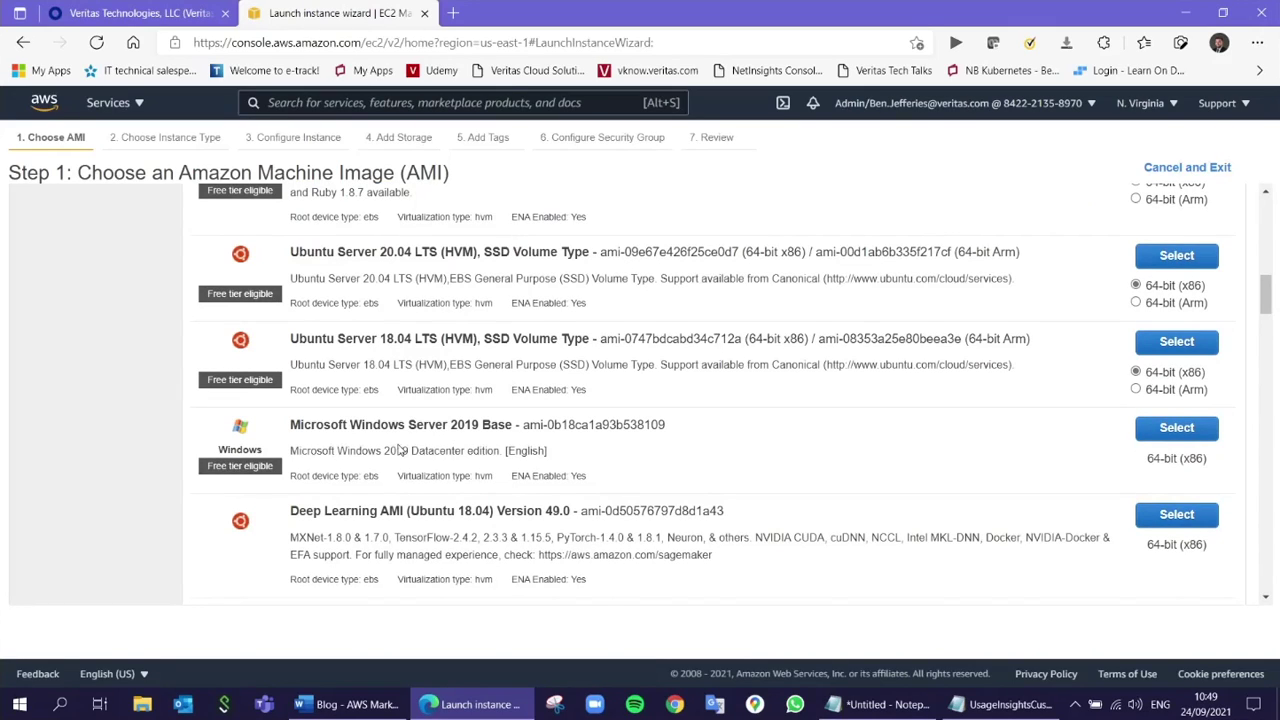
pyautogui.click(1154, 436)
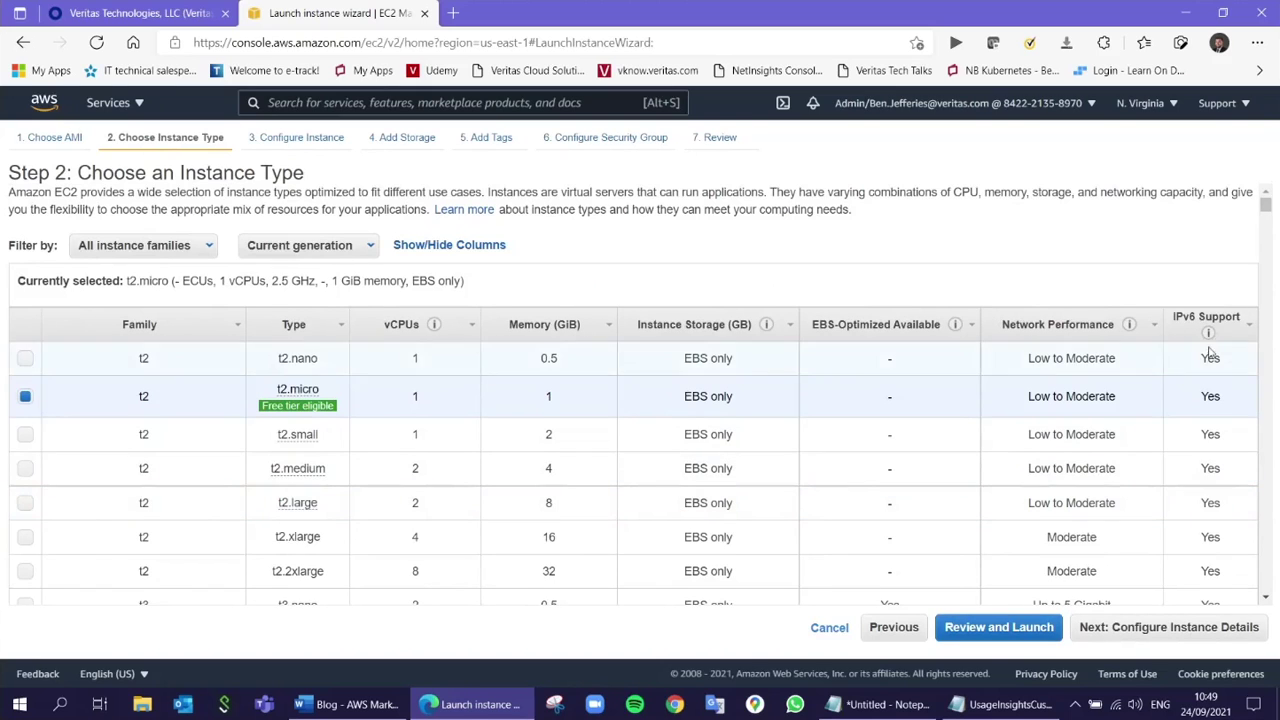
# - Choose t3.medium as the instance type and check its vCPU, memory and network performance values
pyautogui.scroll(-3, 1210, 500)
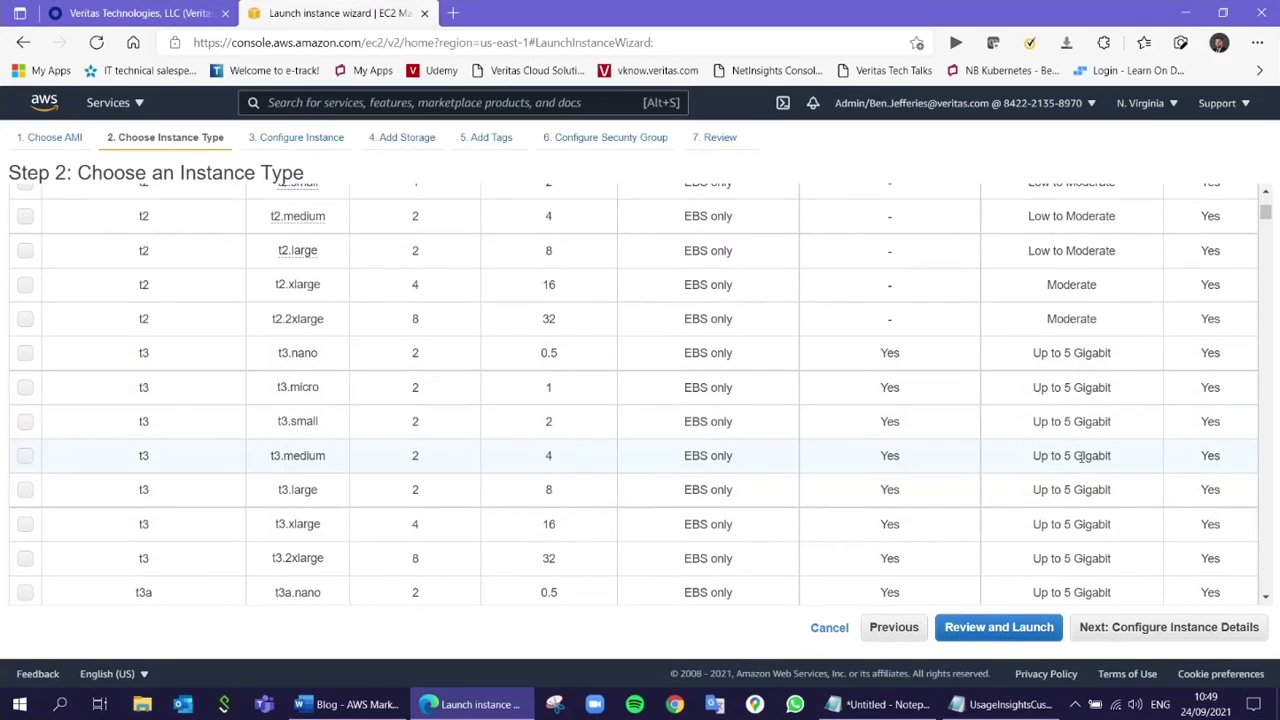
pyautogui.click(25, 456)
pyautogui.moveTo(404, 458); pyautogui.dragTo(425, 462)
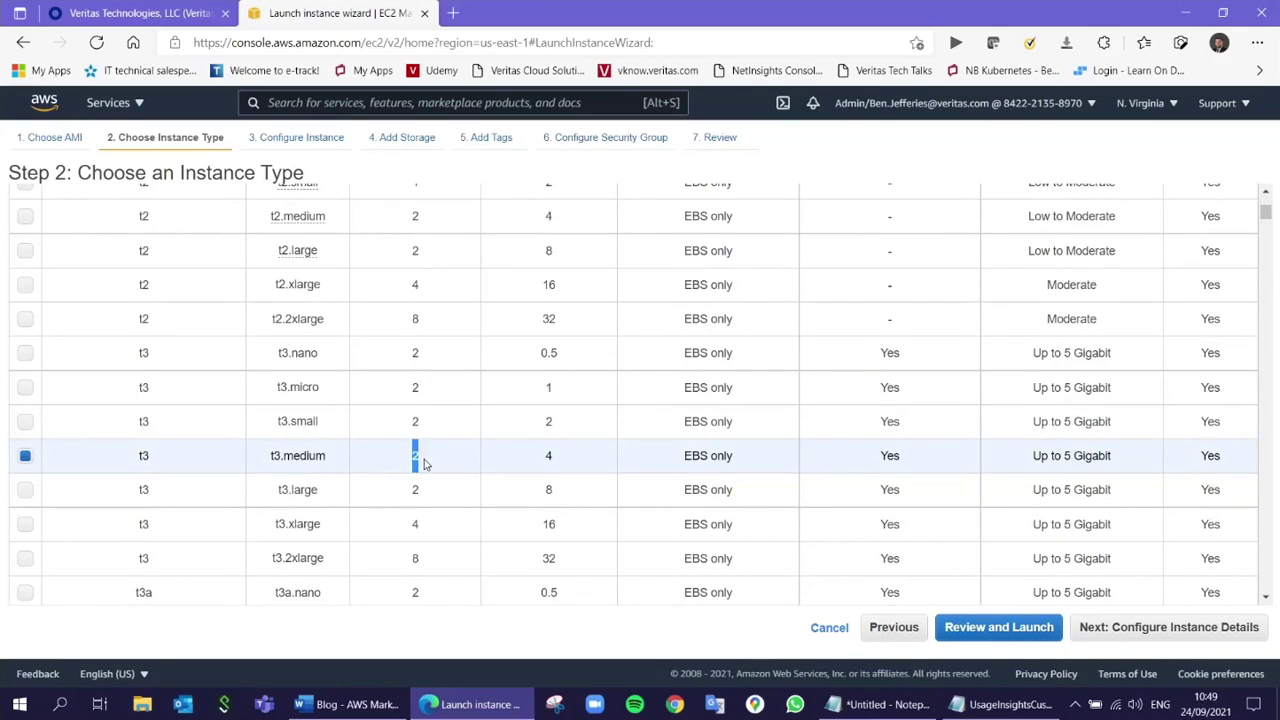
pyautogui.doubleClick(548, 456)
pyautogui.click(637, 463)
pyautogui.moveTo(1112, 456); pyautogui.dragTo(1030, 456)
pyautogui.click(1020, 458)
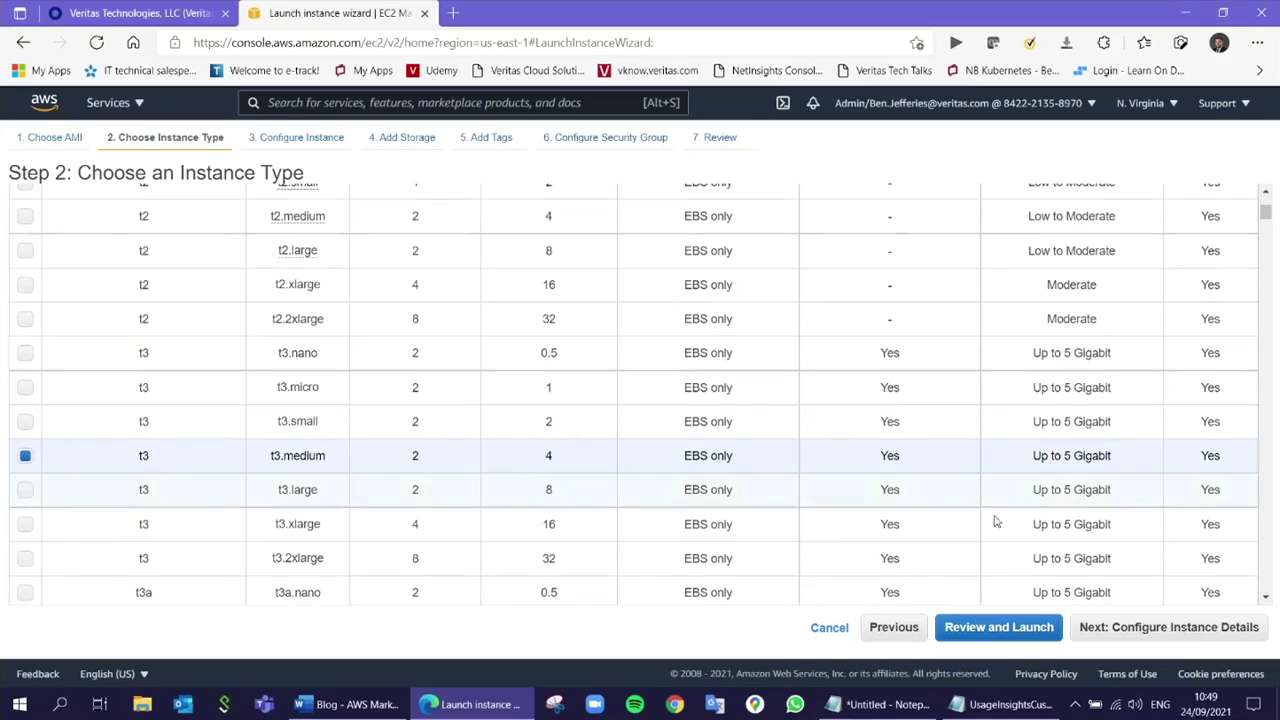
# - Continue to the instance details and set the instance's network to nbu-vpc
pyautogui.click(1123, 632)
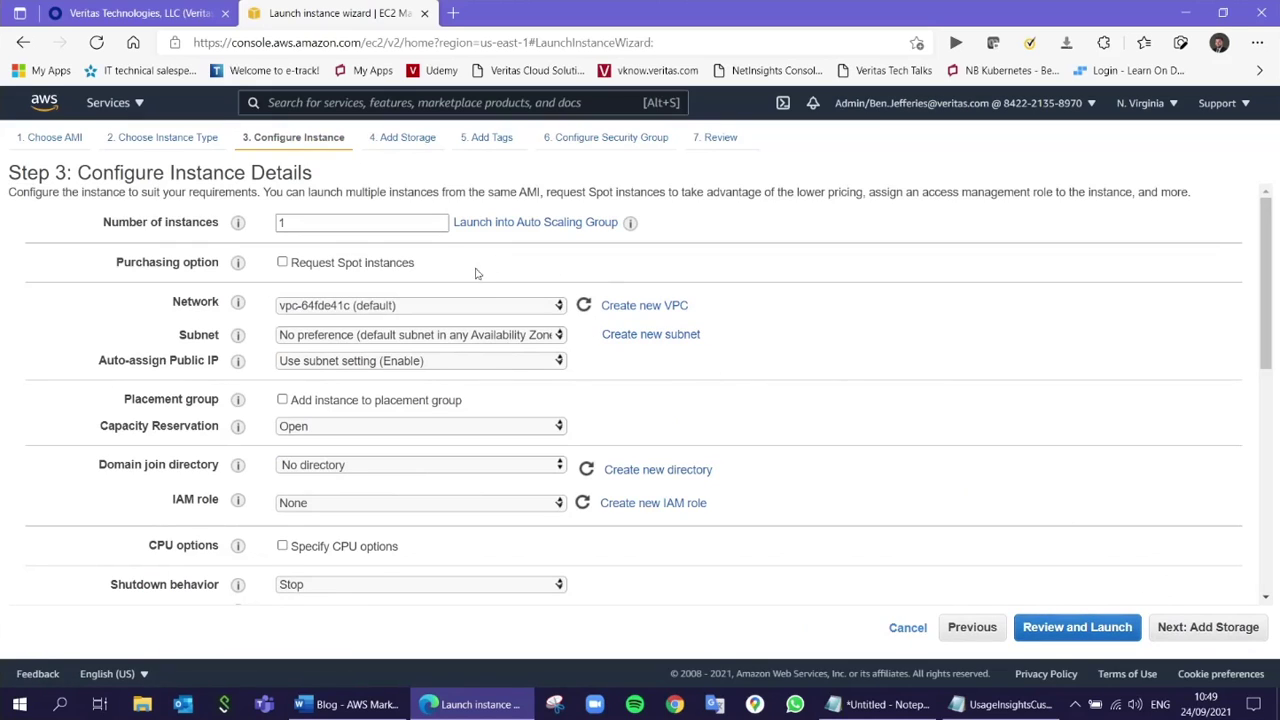
pyautogui.click(454, 311)
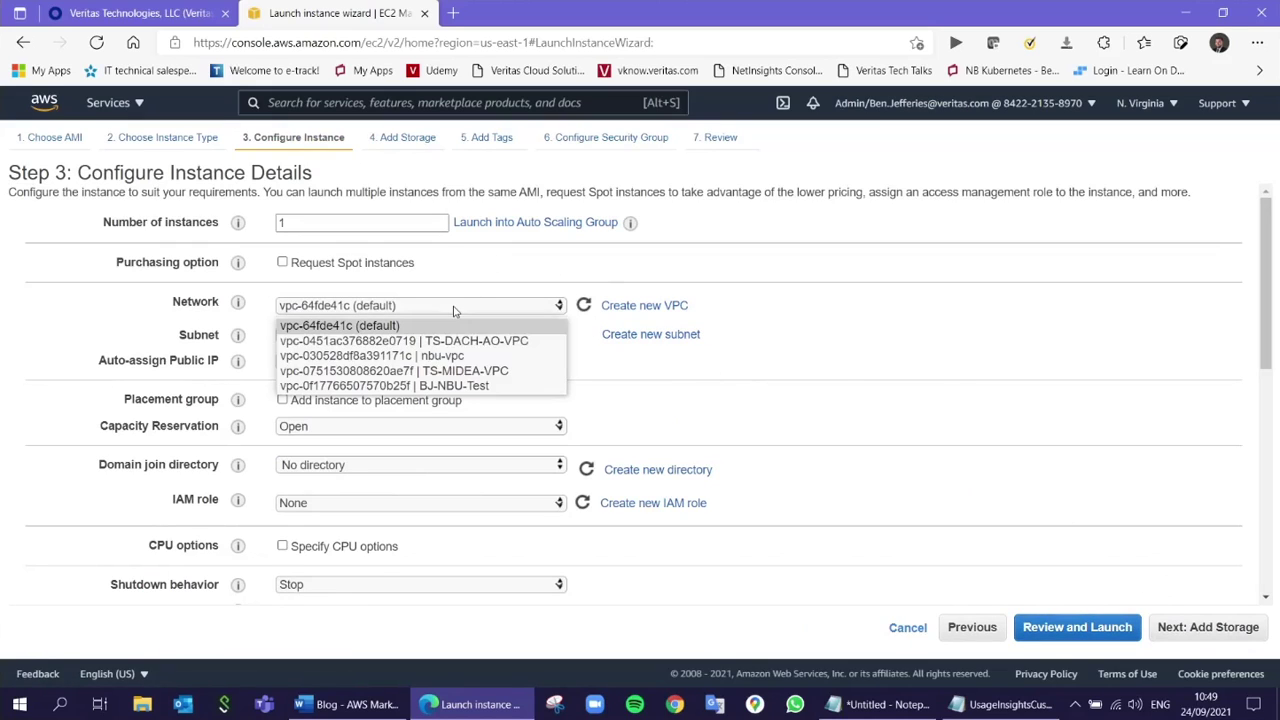
pyautogui.click(423, 356)
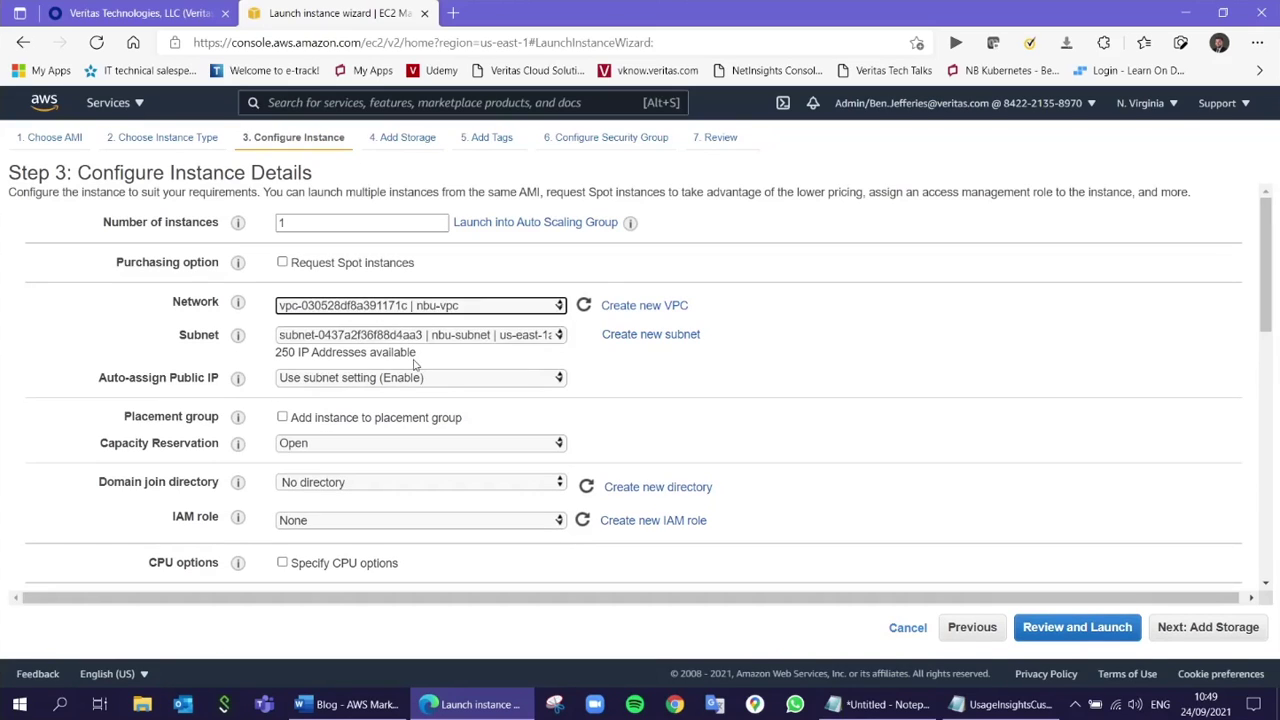
# - Choose nbu-subnet as the instance's subnet and set its public IP auto-assignment to Enable
pyautogui.click(422, 341)
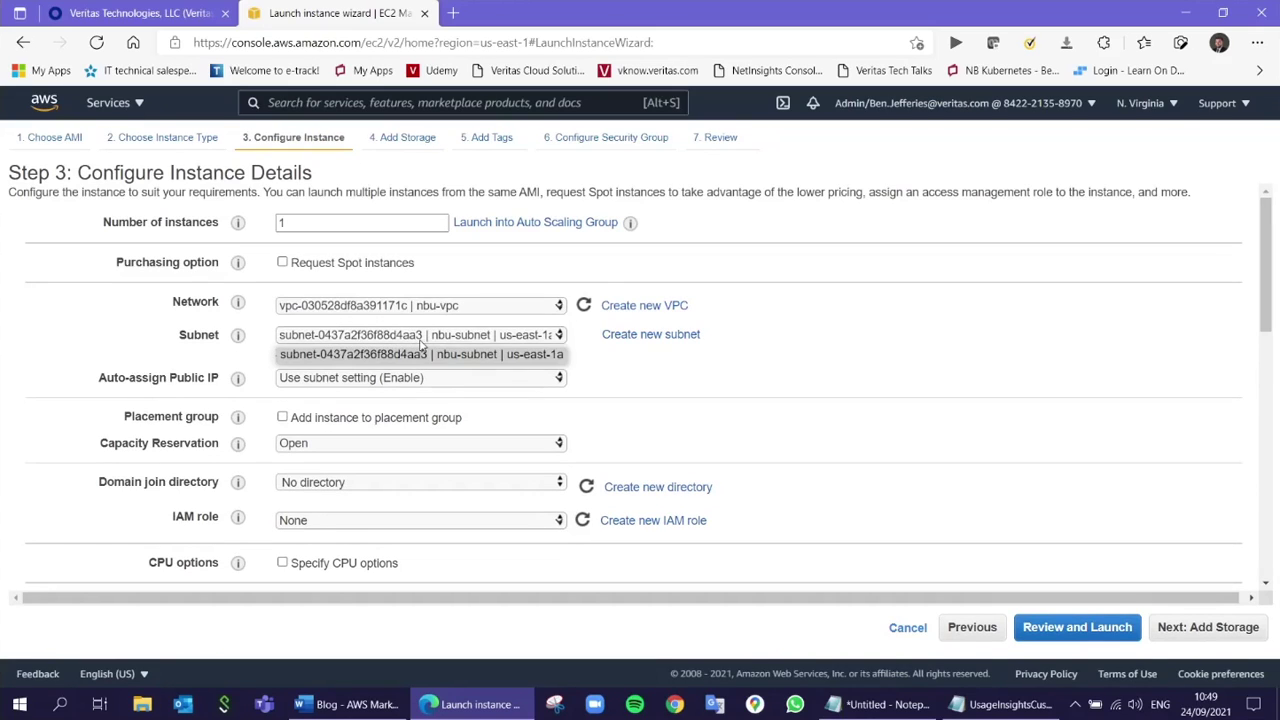
pyautogui.click(410, 361)
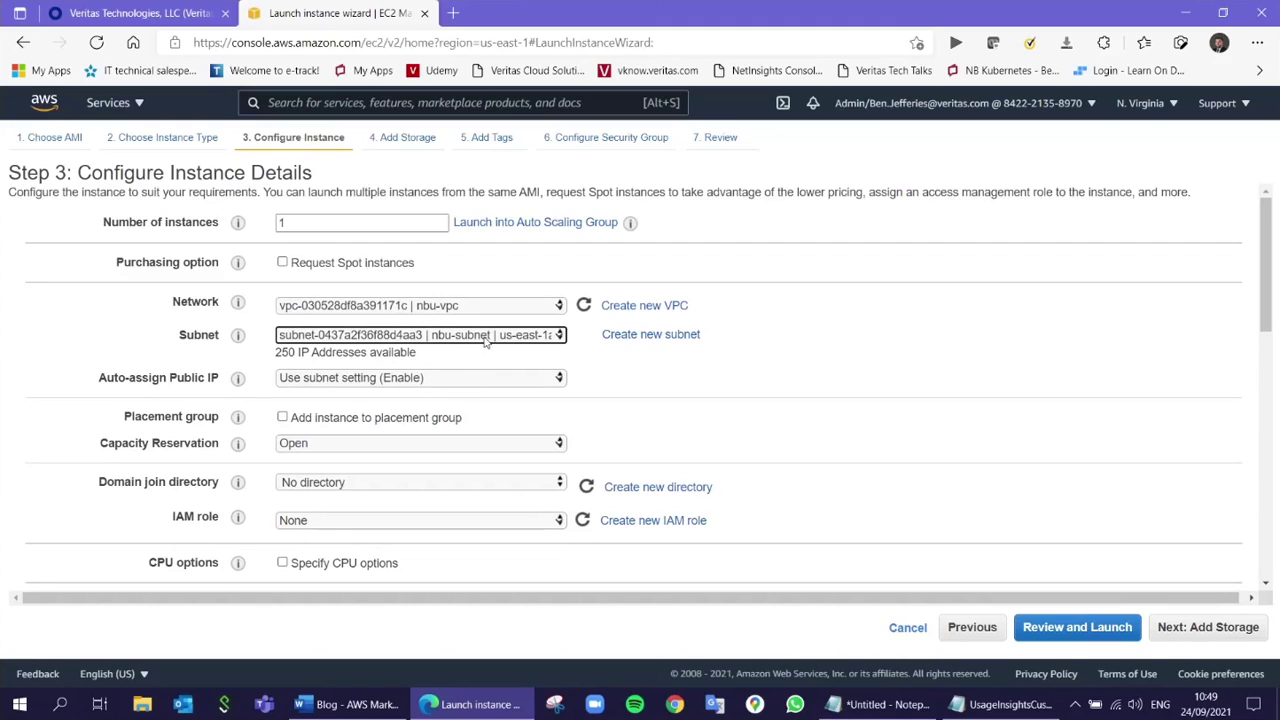
pyautogui.click(402, 379)
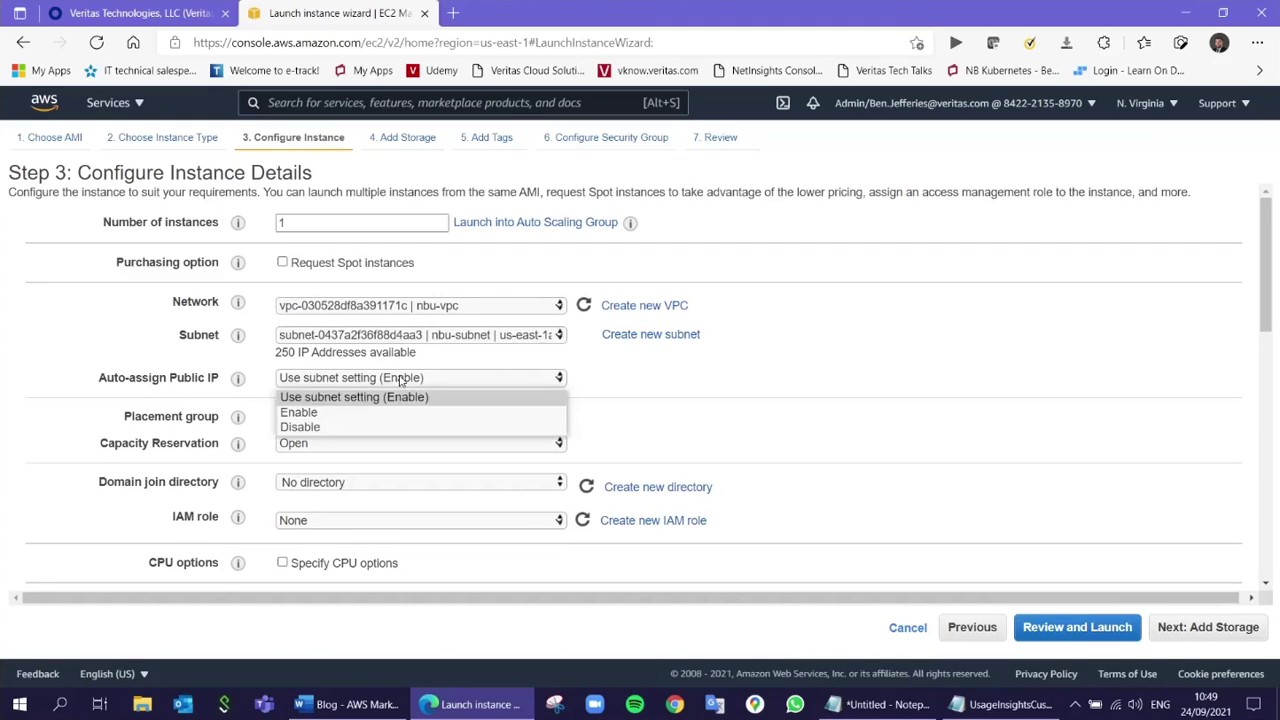
pyautogui.click(340, 412)
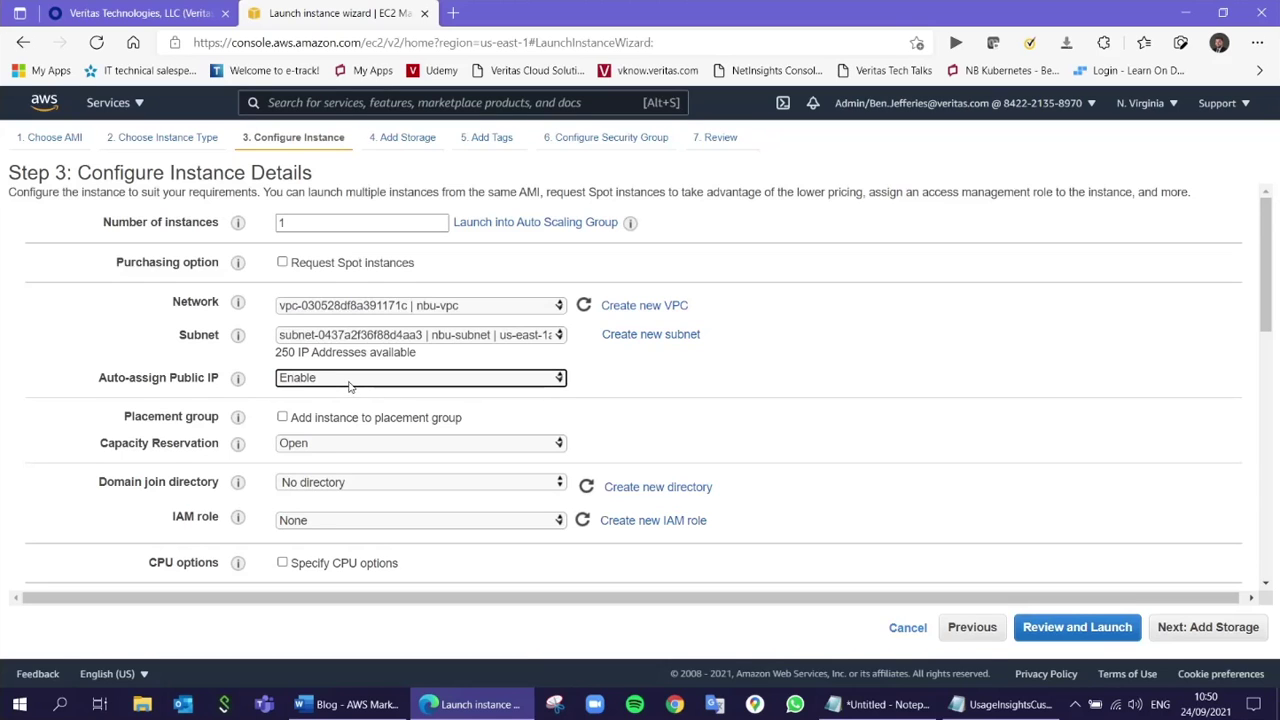
# - Continue to the storage settings, set the root volume size to 45 GiB and proceed to the launch review
pyautogui.scroll(-2, 349, 386)
pyautogui.scroll(-5, 780, 380)
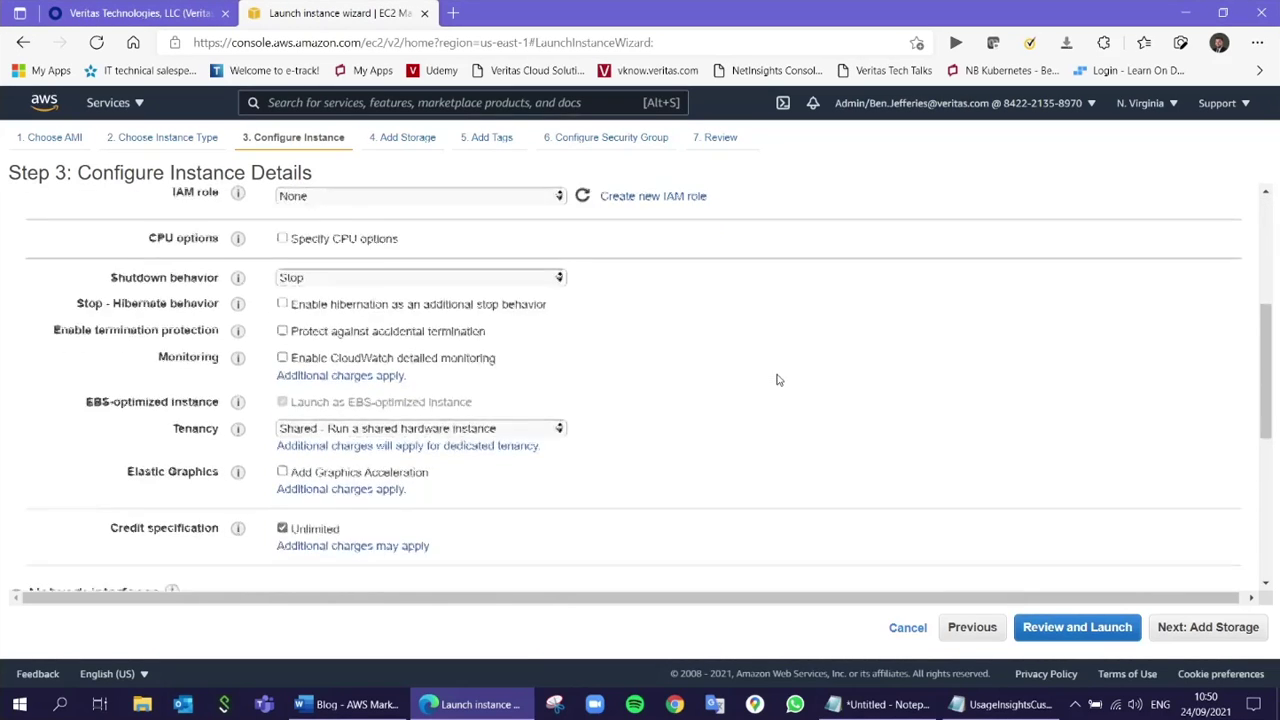
pyautogui.scroll(-1, 435, 366)
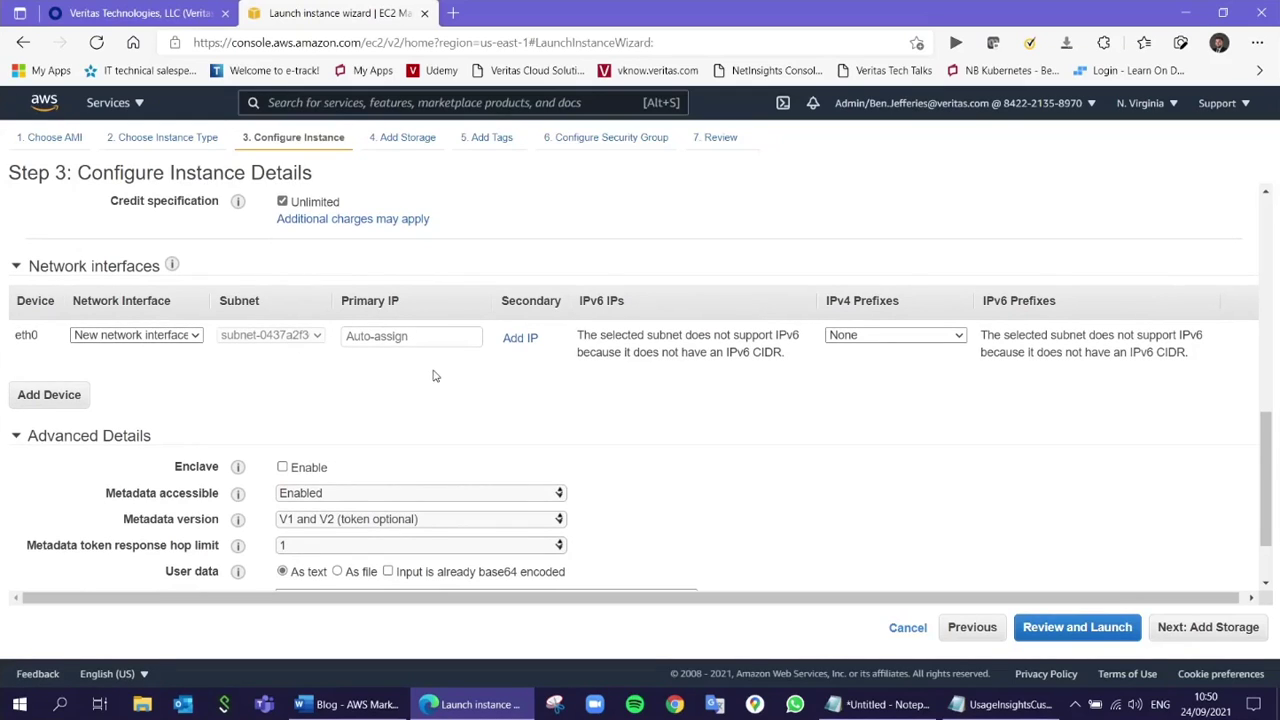
pyautogui.scroll(-1, 418, 414)
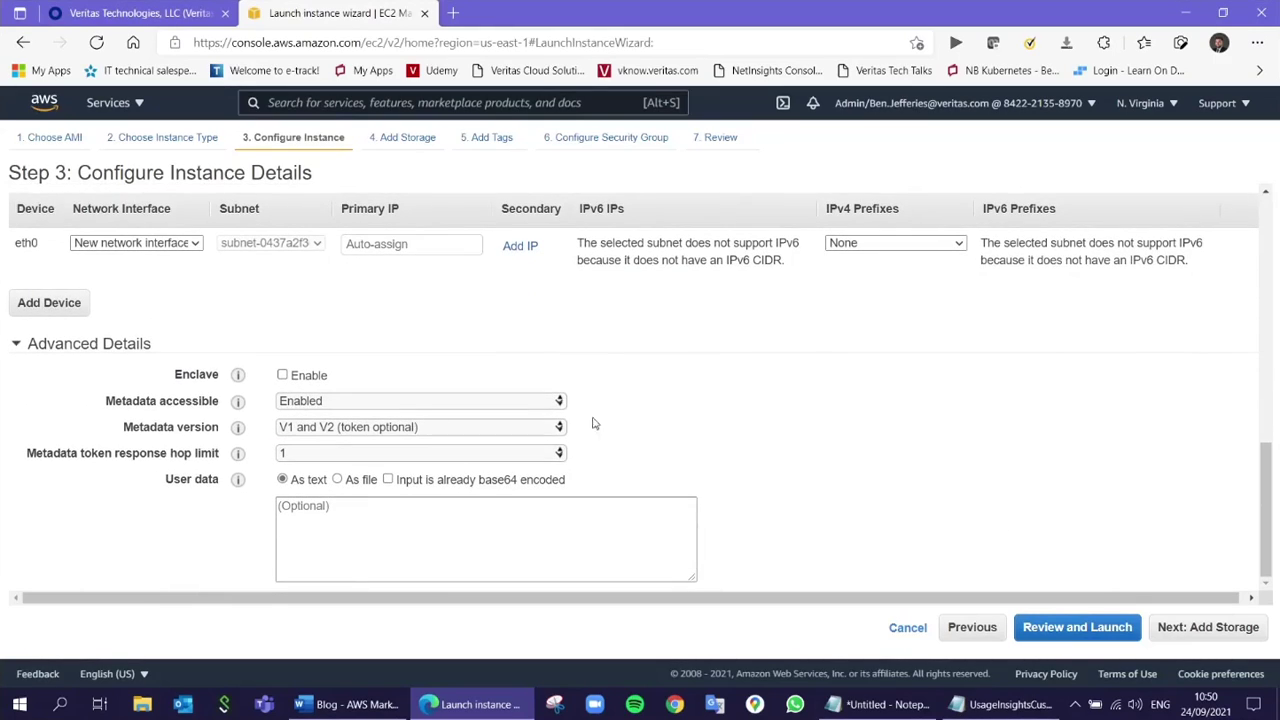
pyautogui.click(1197, 626)
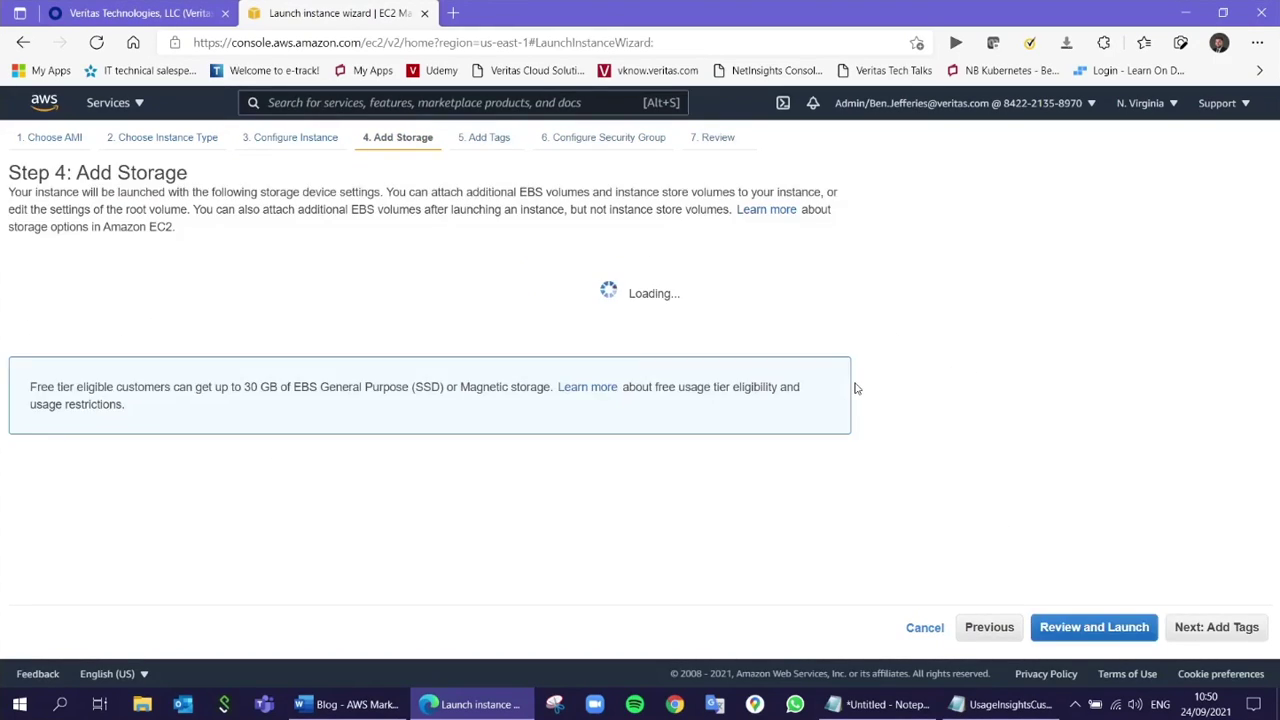
pyautogui.click(449, 317)
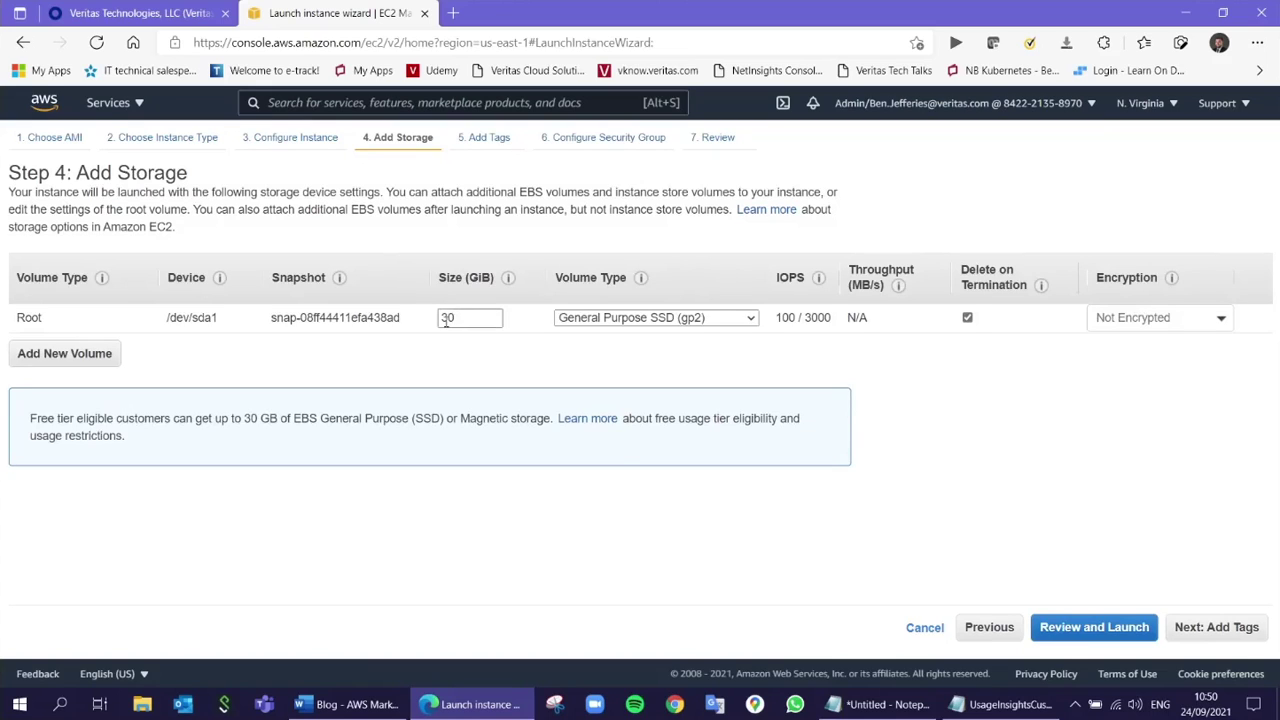
pyautogui.doubleClick(449, 317)
pyautogui.write('45')
pyautogui.click(495, 362)
pyautogui.click(1117, 627)
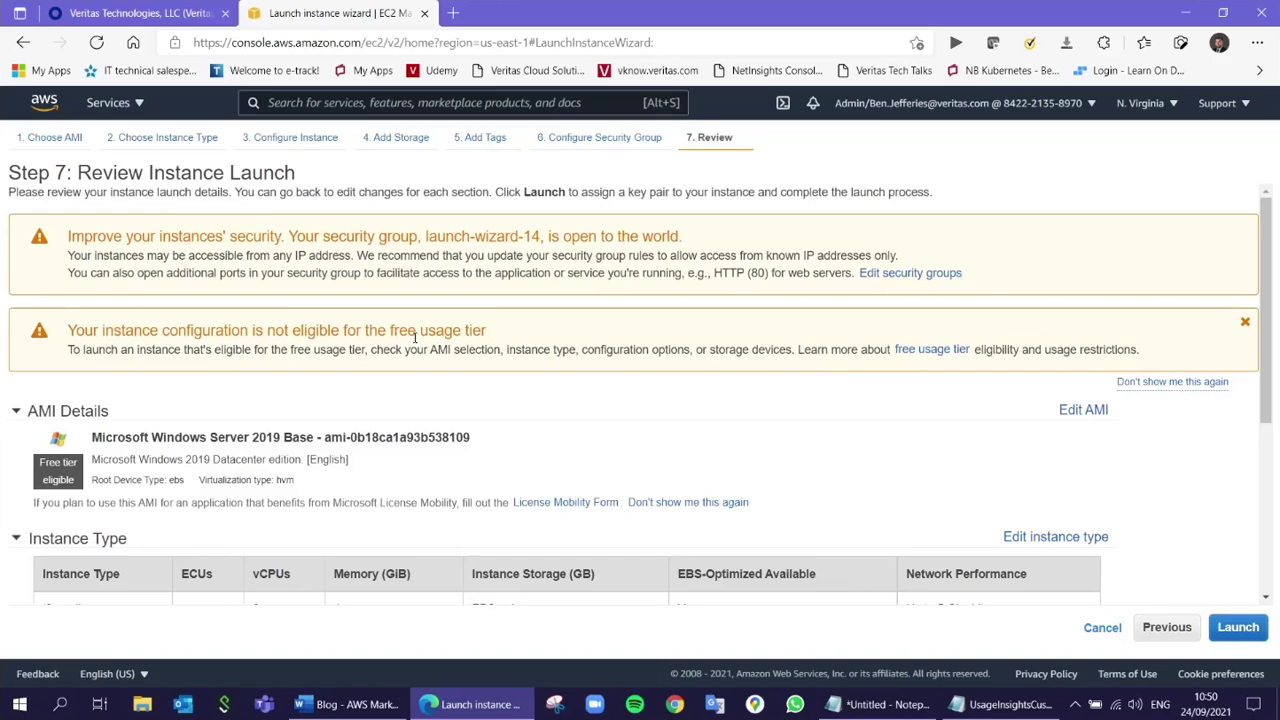
# - Launch the reviewed instance with the existing nbu-demo key pair, acknowledging access to its private key file
pyautogui.moveTo(395, 335); pyautogui.dragTo(511, 340)
pyautogui.click(532, 393)
pyautogui.scroll(-2, 520, 400)
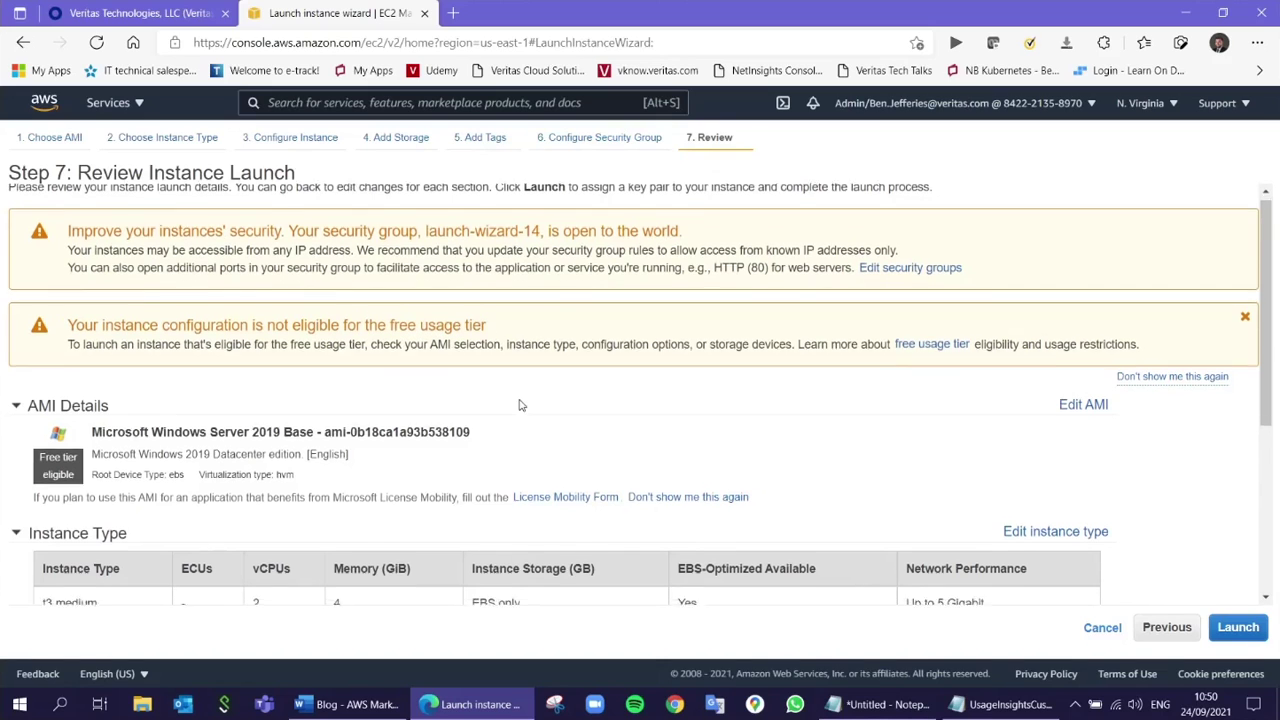
pyautogui.scroll(-2, 563, 360)
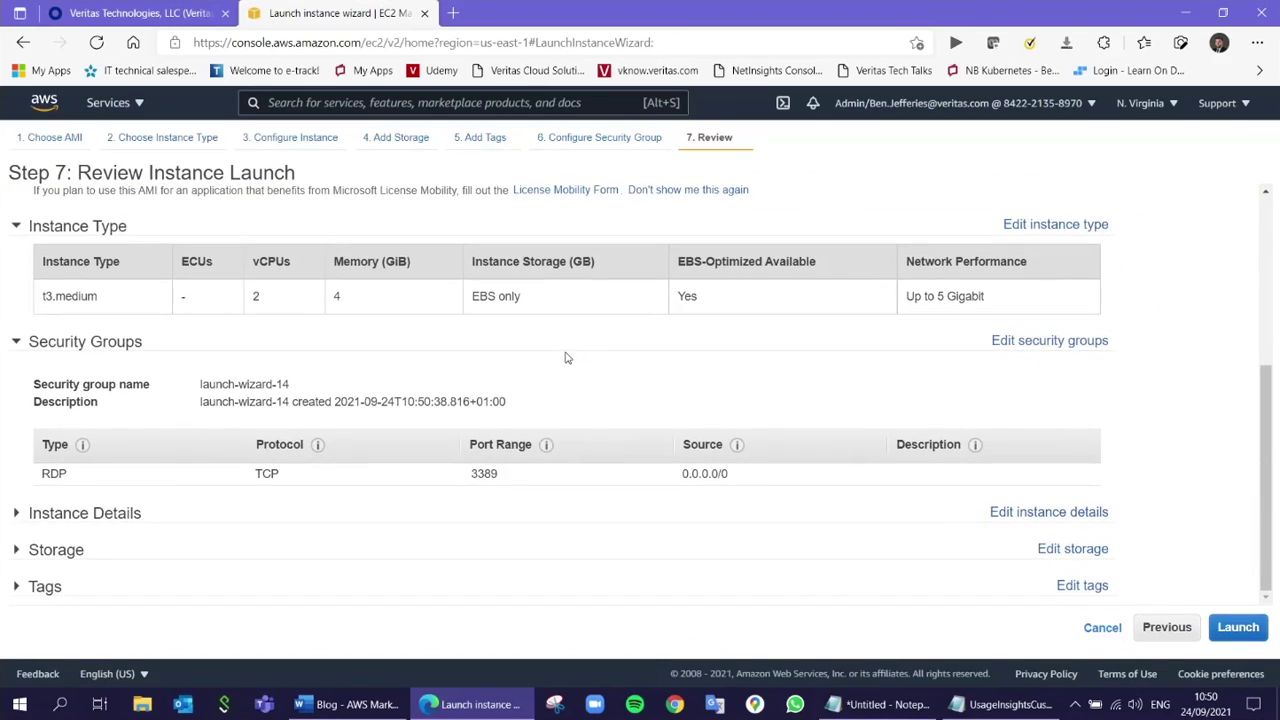
pyautogui.click(1239, 628)
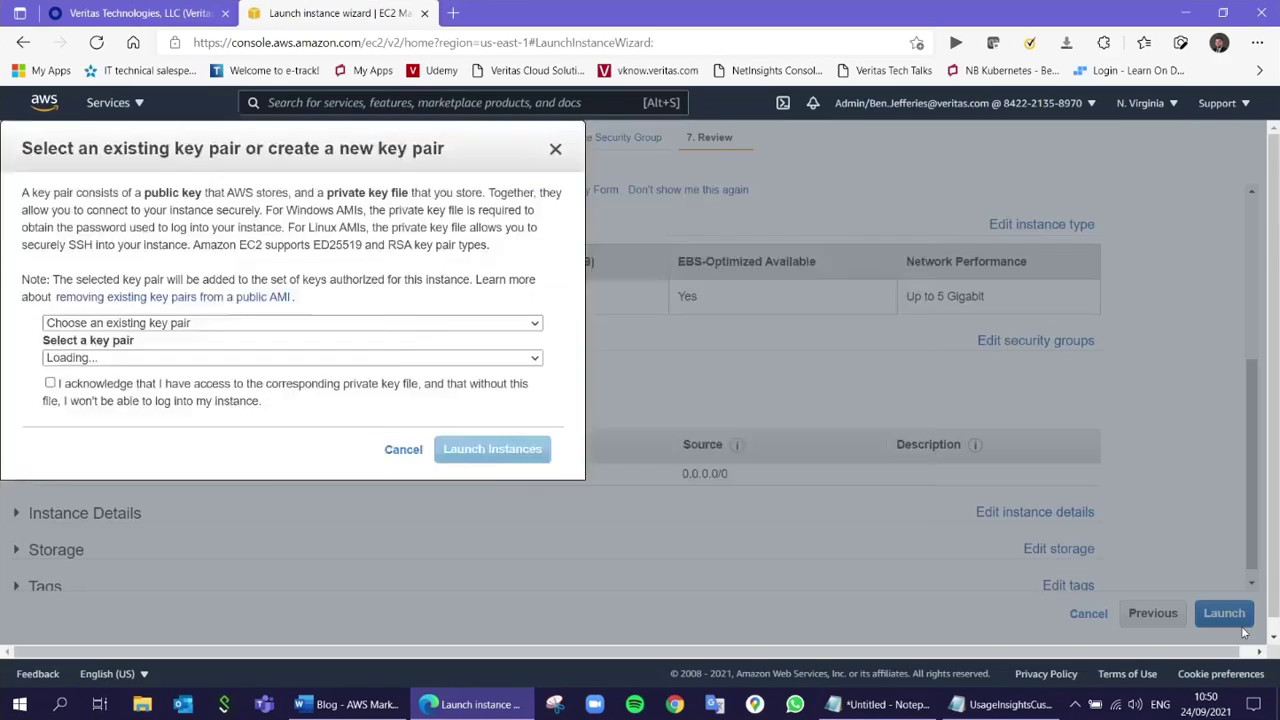
pyautogui.click(623, 404)
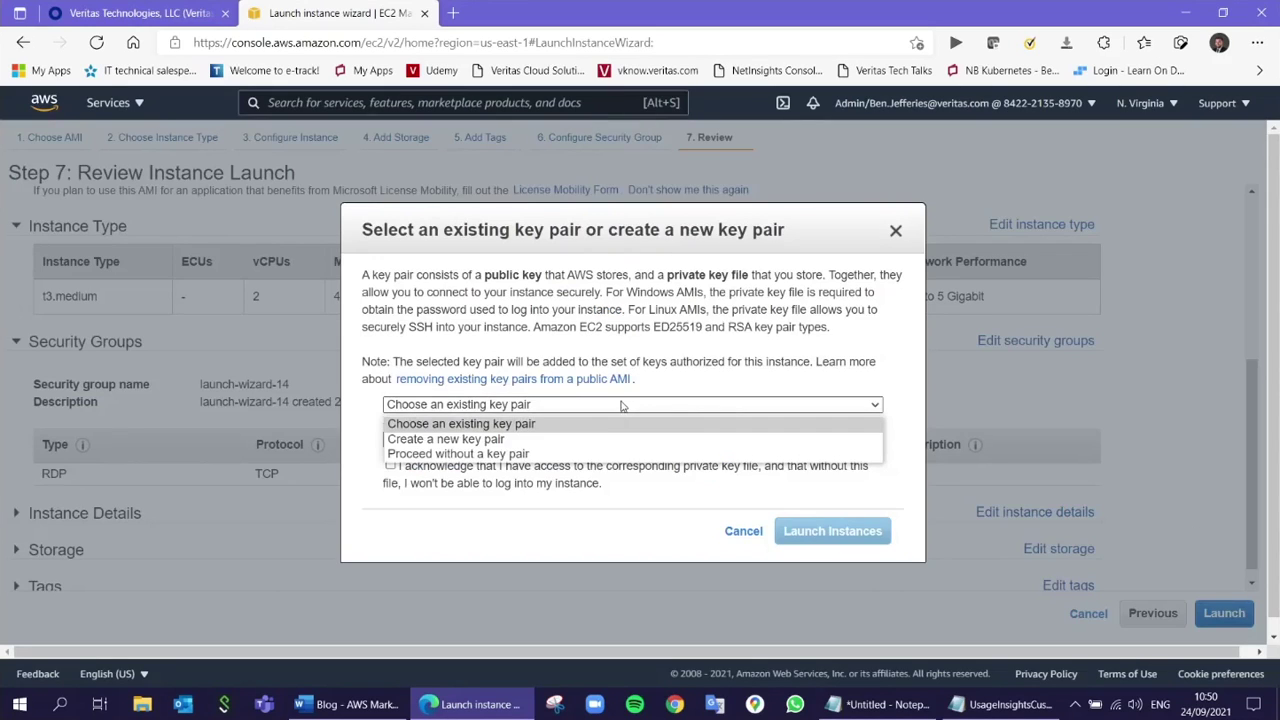
pyautogui.click(605, 424)
pyautogui.click(593, 440)
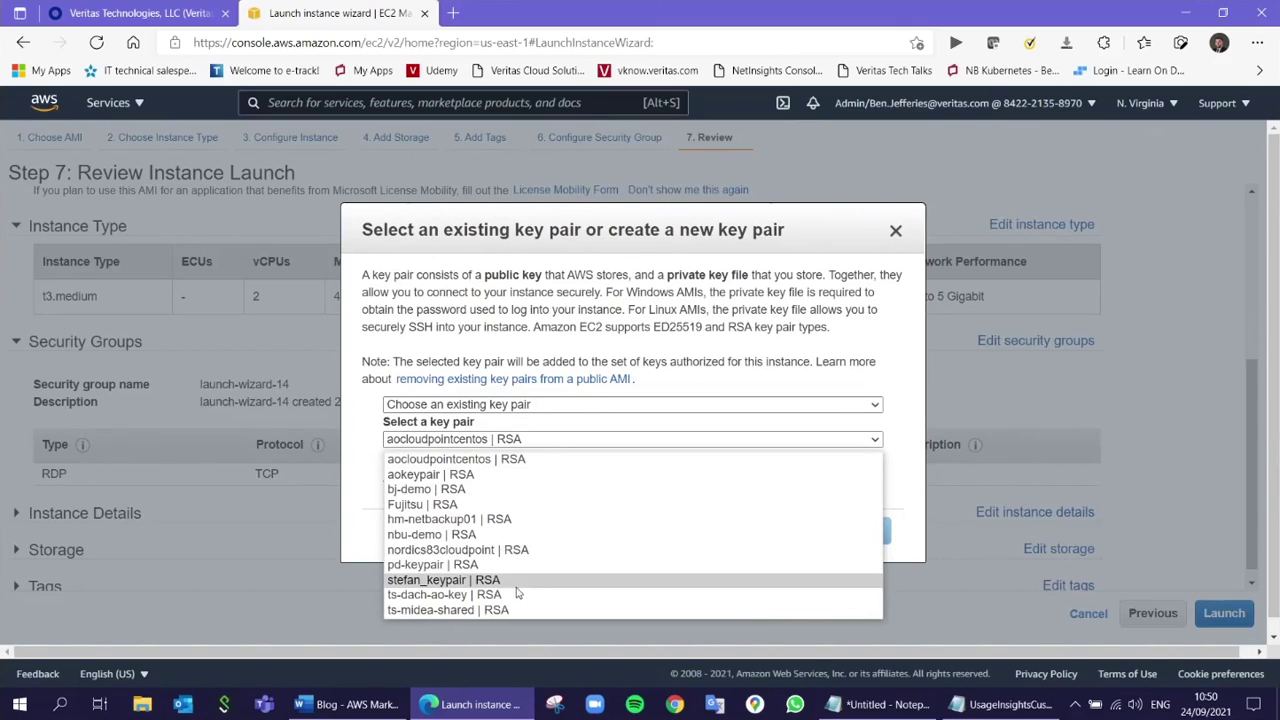
pyautogui.click(499, 538)
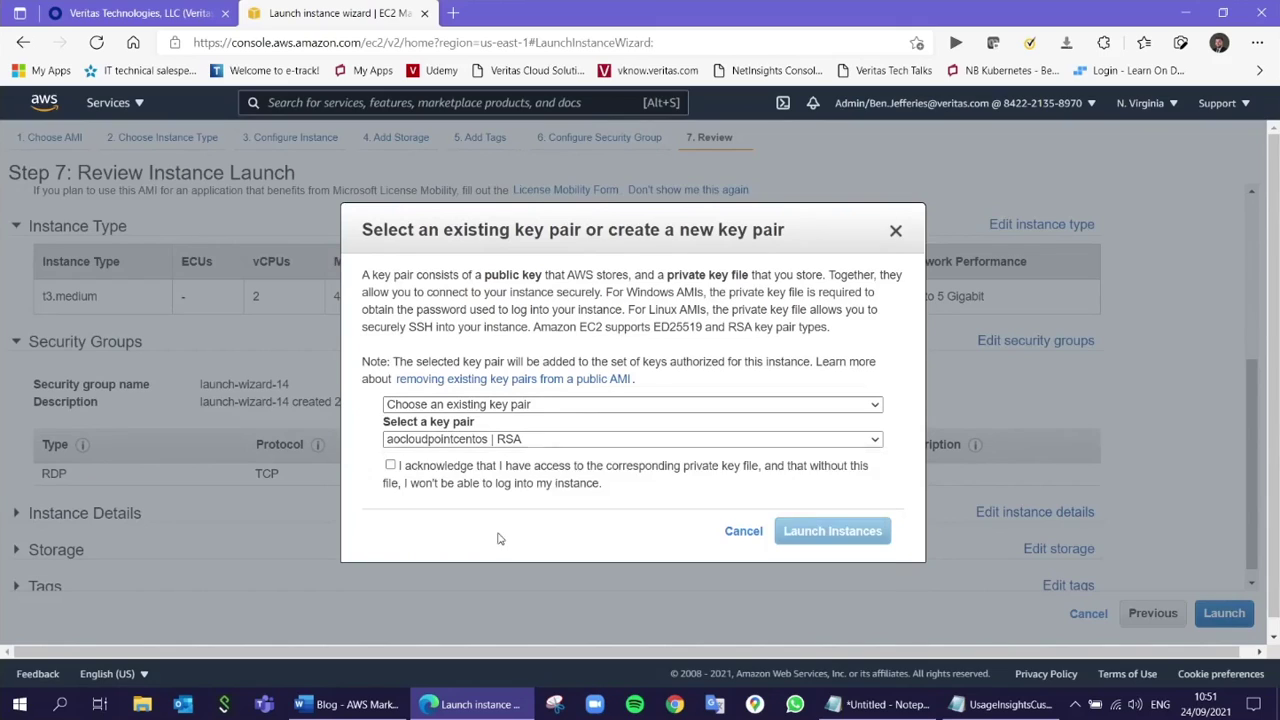
pyautogui.click(505, 465)
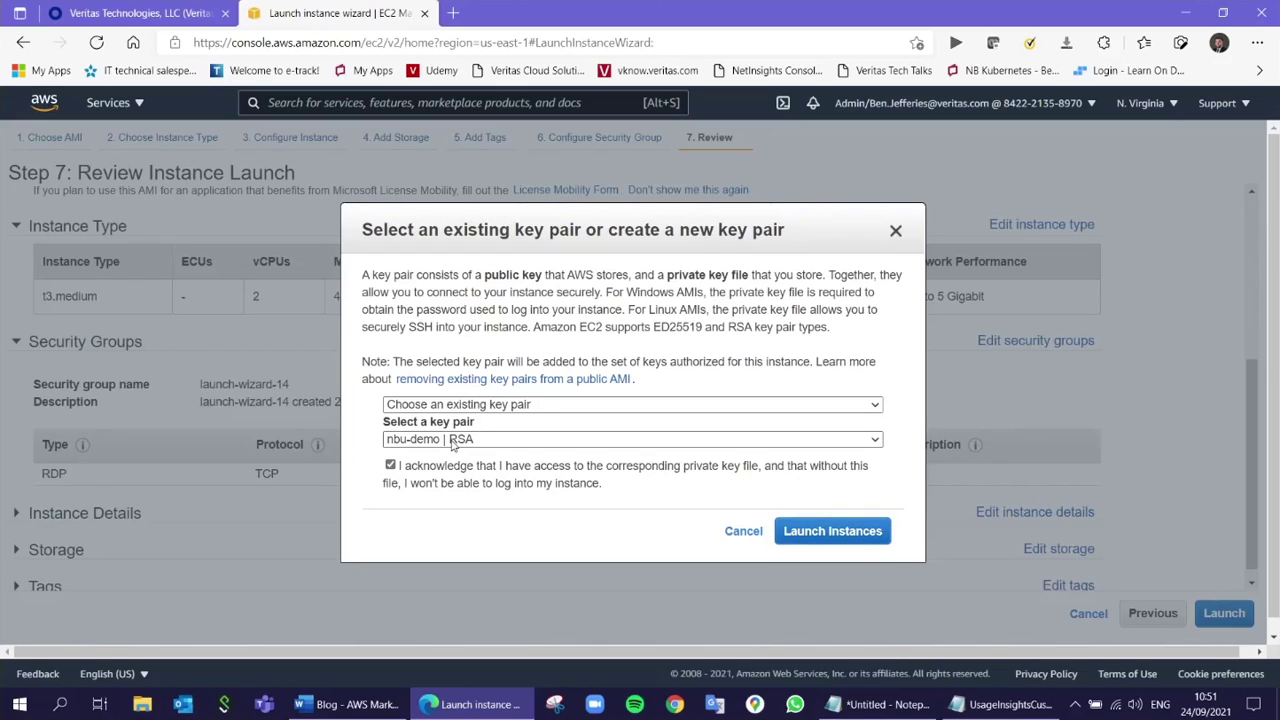
pyautogui.click(804, 531)
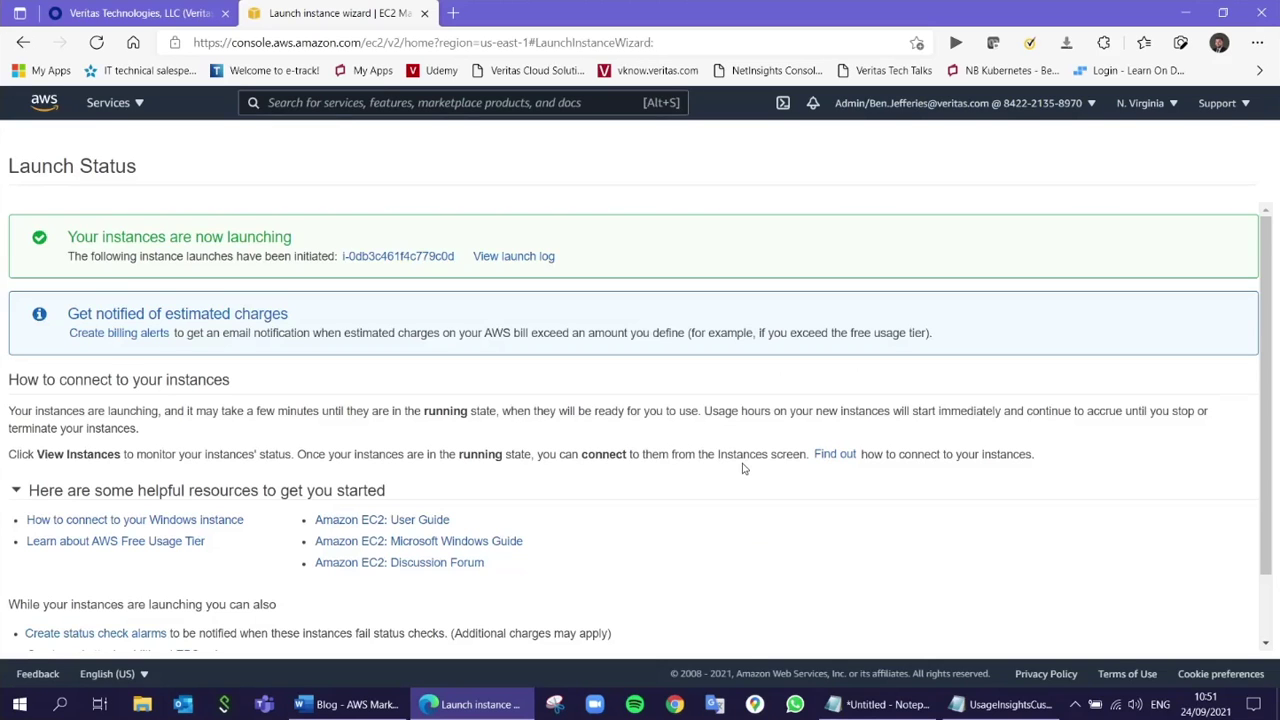
# - Open the list of instances and name the new t3.medium instance Windows
pyautogui.scroll(-1, 751, 449)
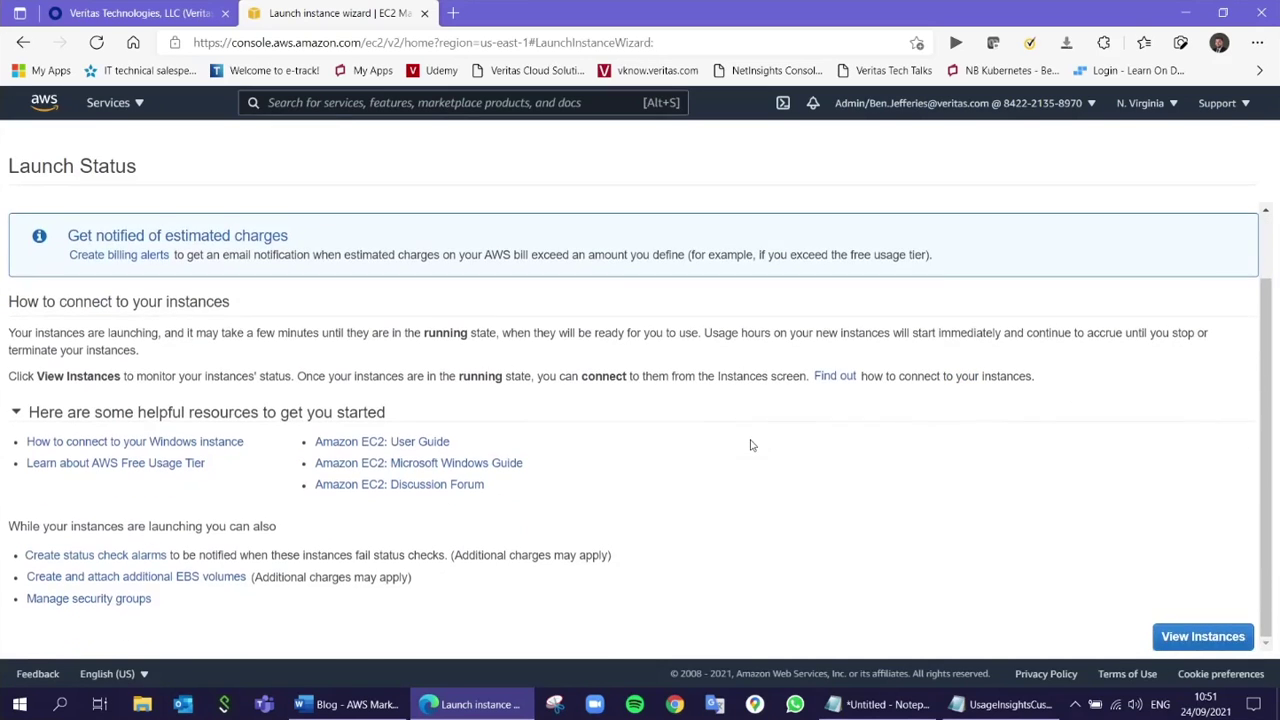
pyautogui.click(1207, 634)
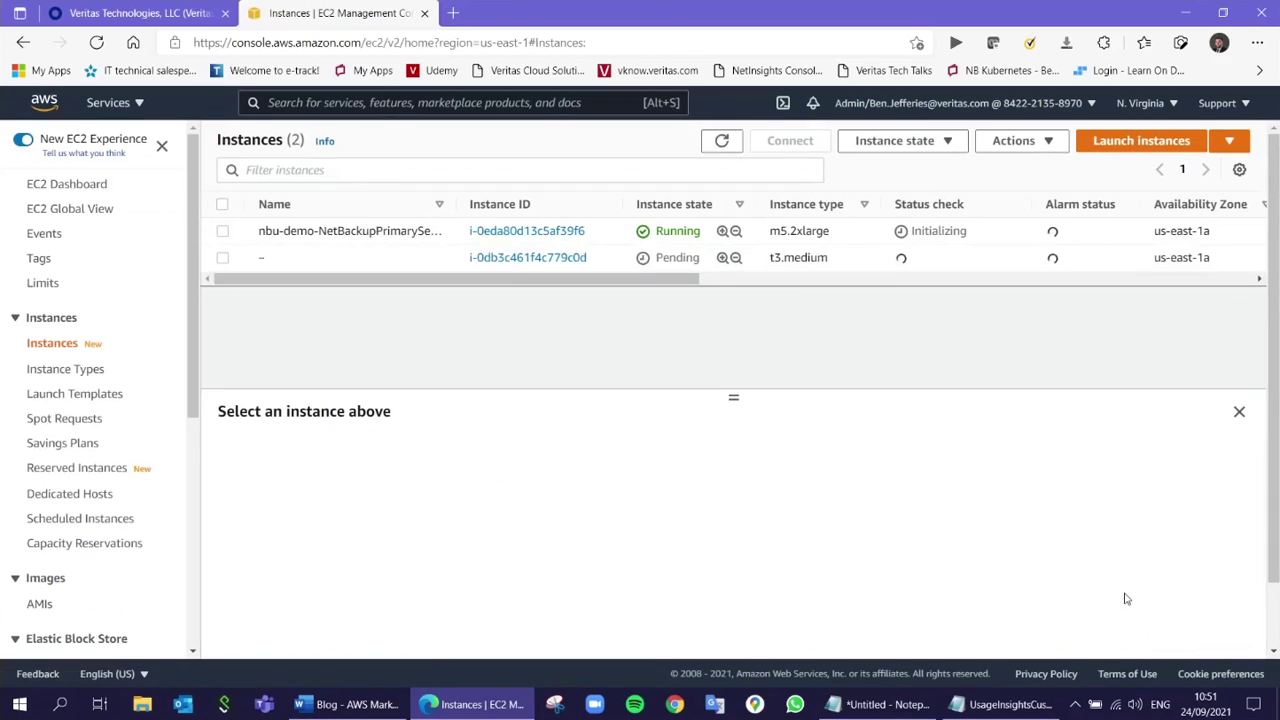
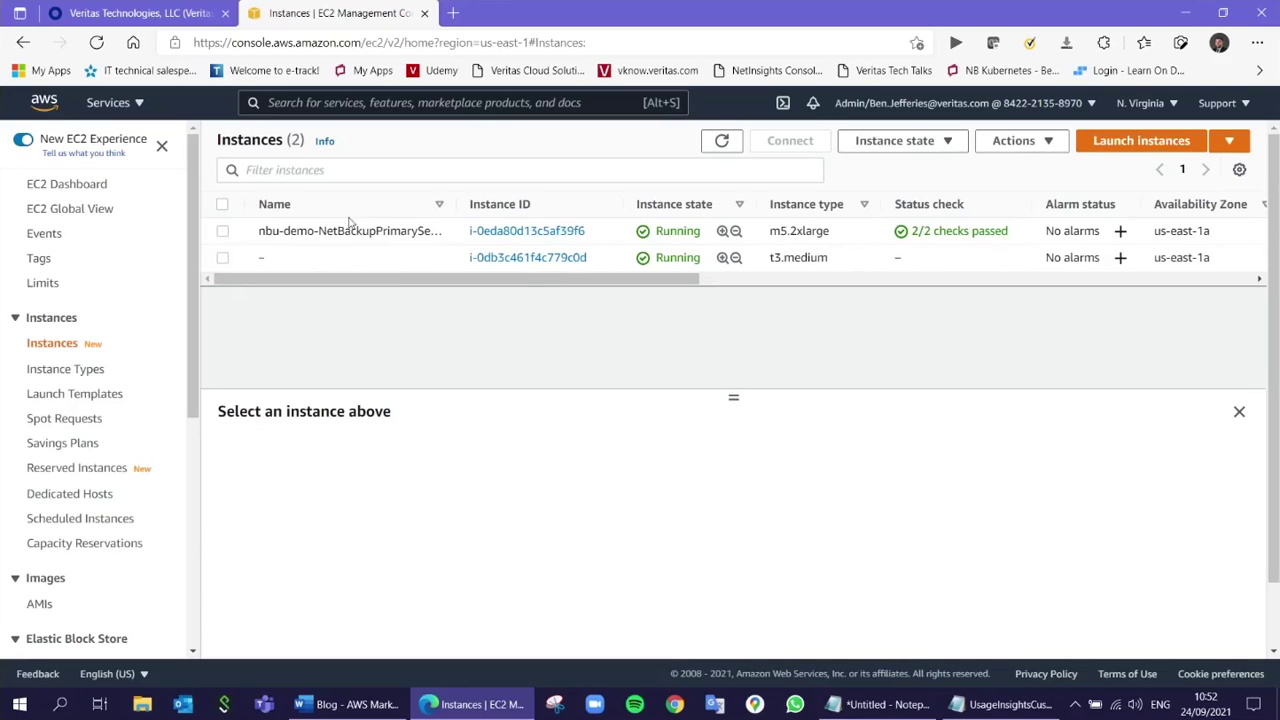
pyautogui.click(274, 259)
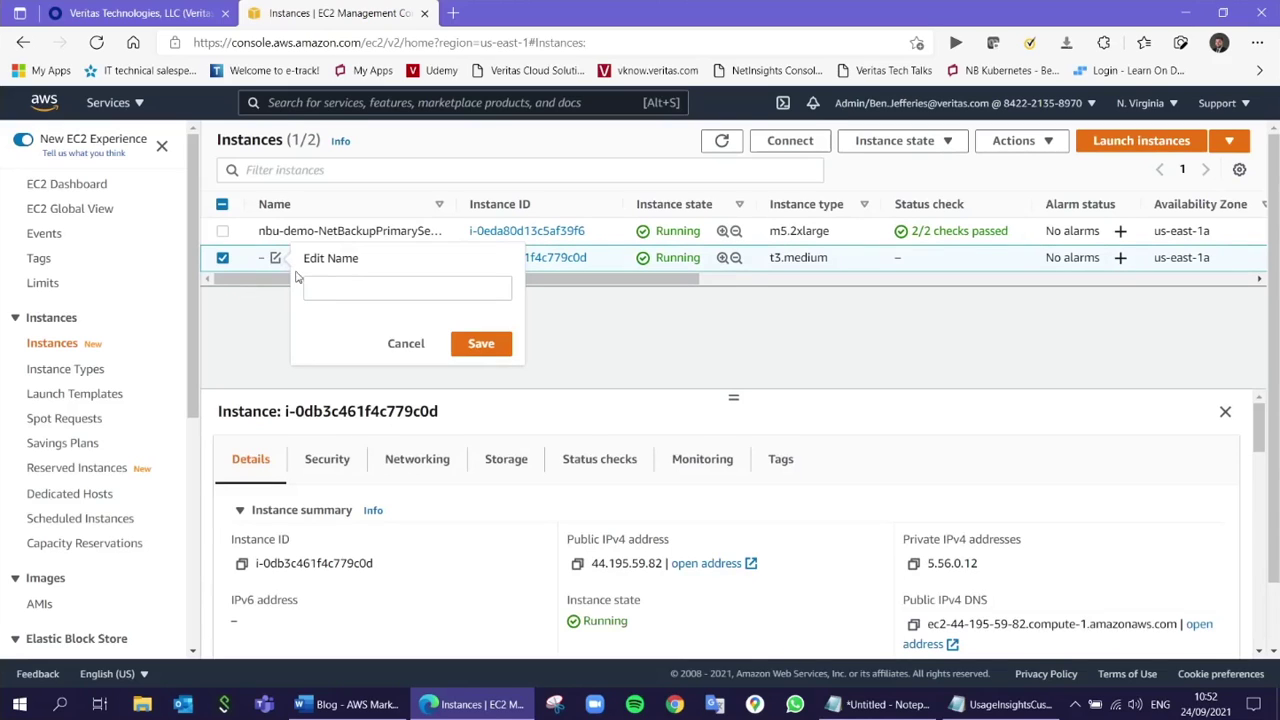
pyautogui.click(328, 286)
pyautogui.write('Windows')
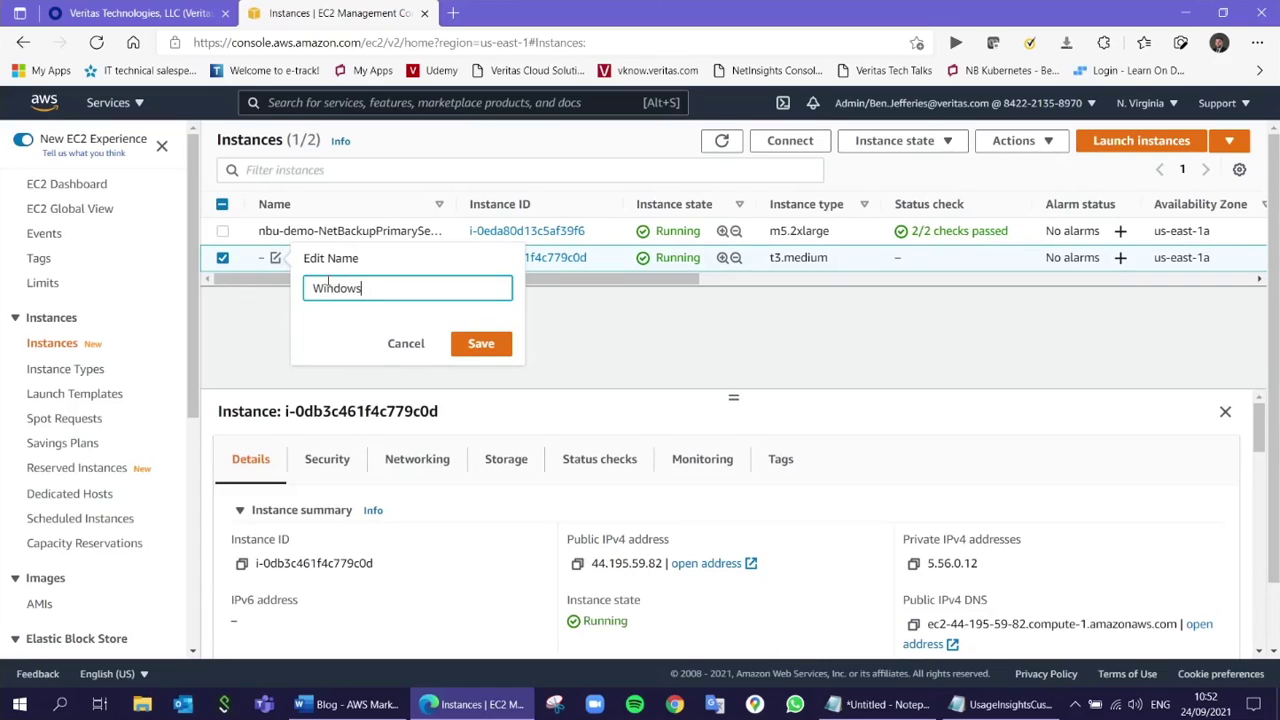
pyautogui.press('Return')
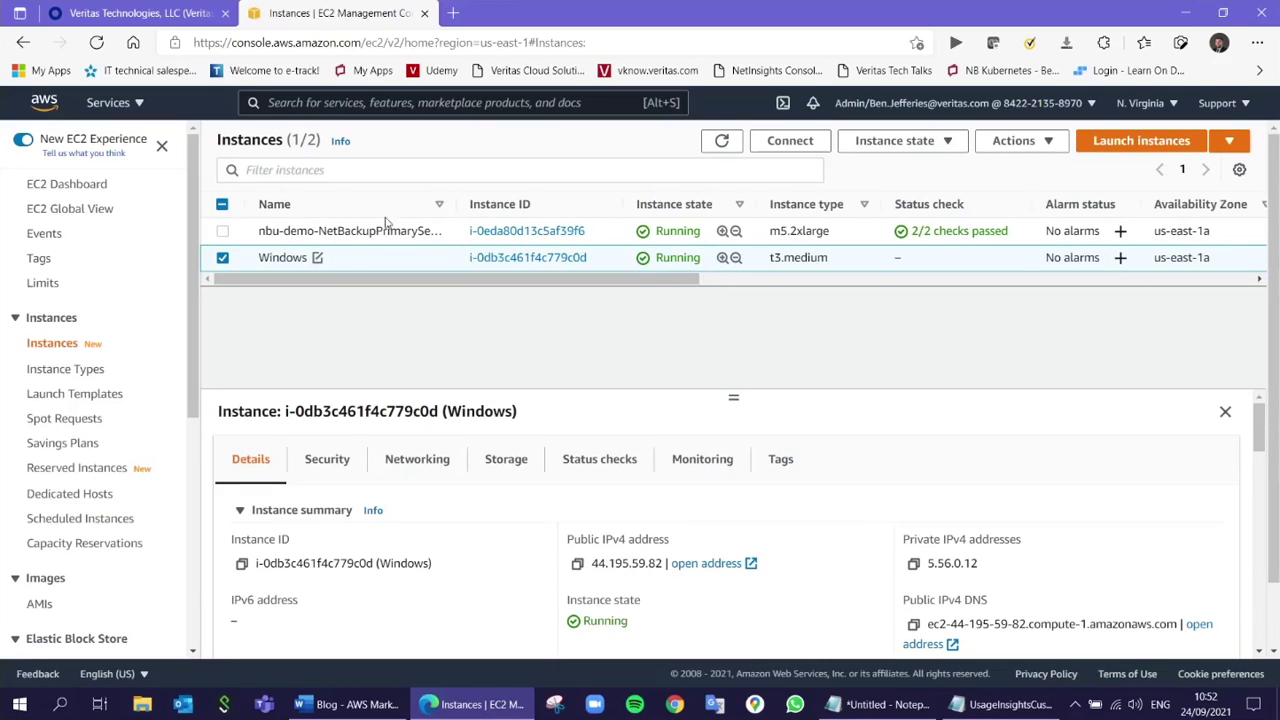
pyautogui.click(436, 231)
pyautogui.tripleClick(549, 261)
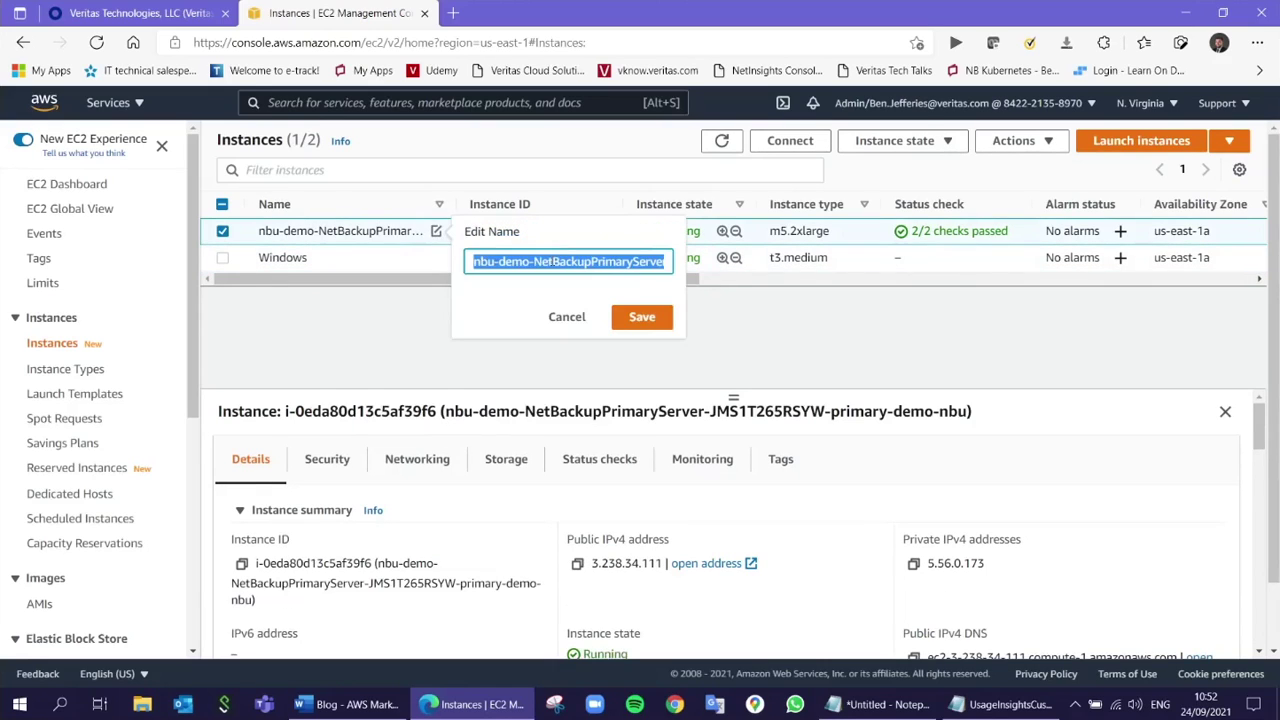
pyautogui.click(567, 317)
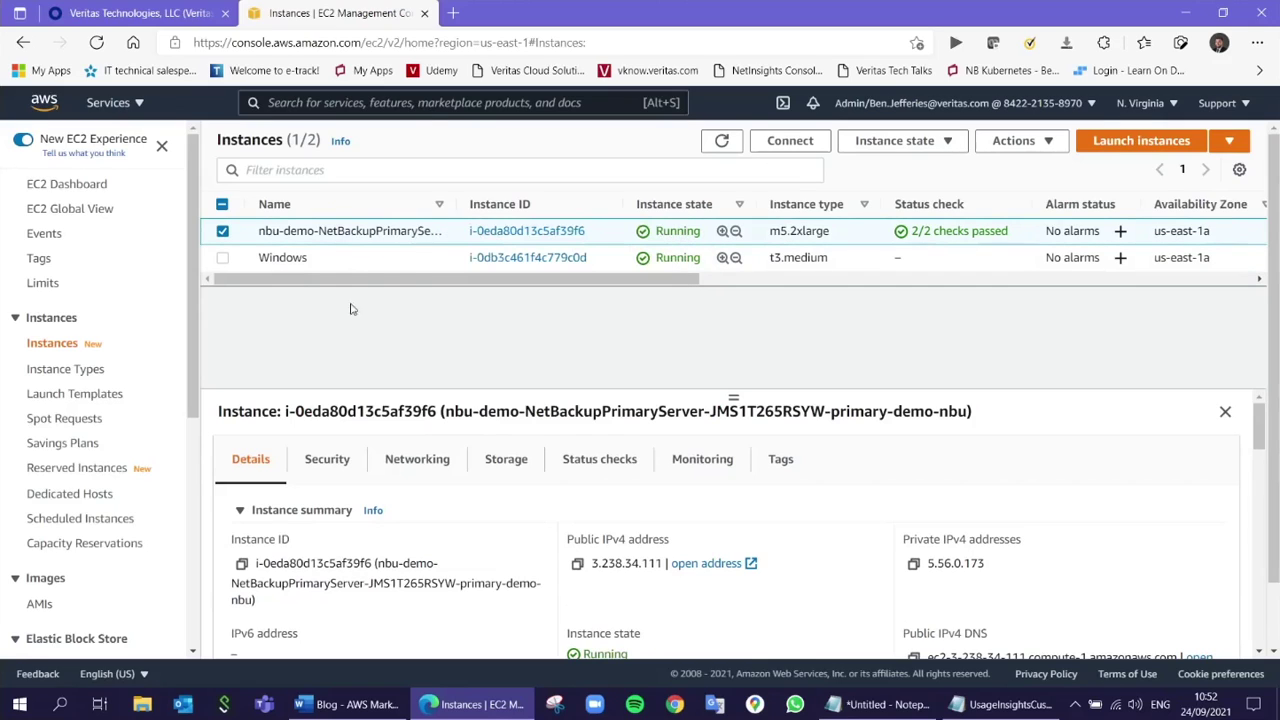
pyautogui.click(222, 231)
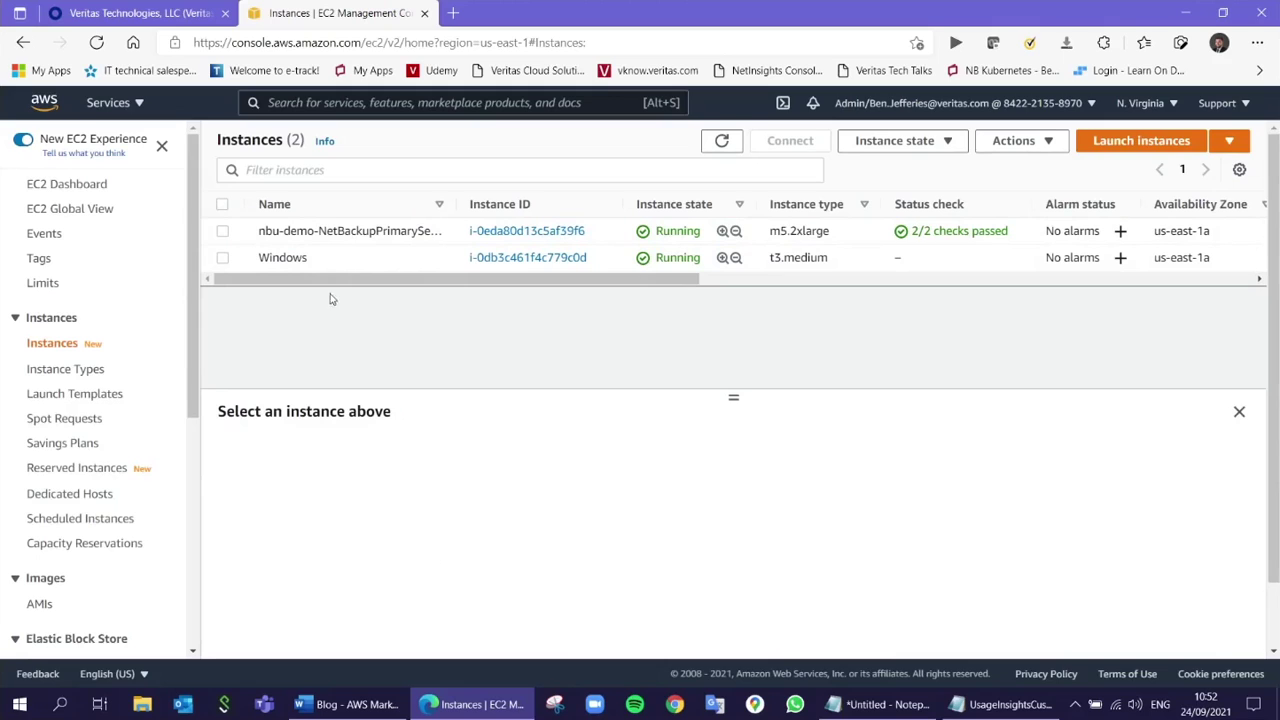
# - Switch to the CloudFormation service and open the events of the nbu-demo stack
pyautogui.click(125, 110)
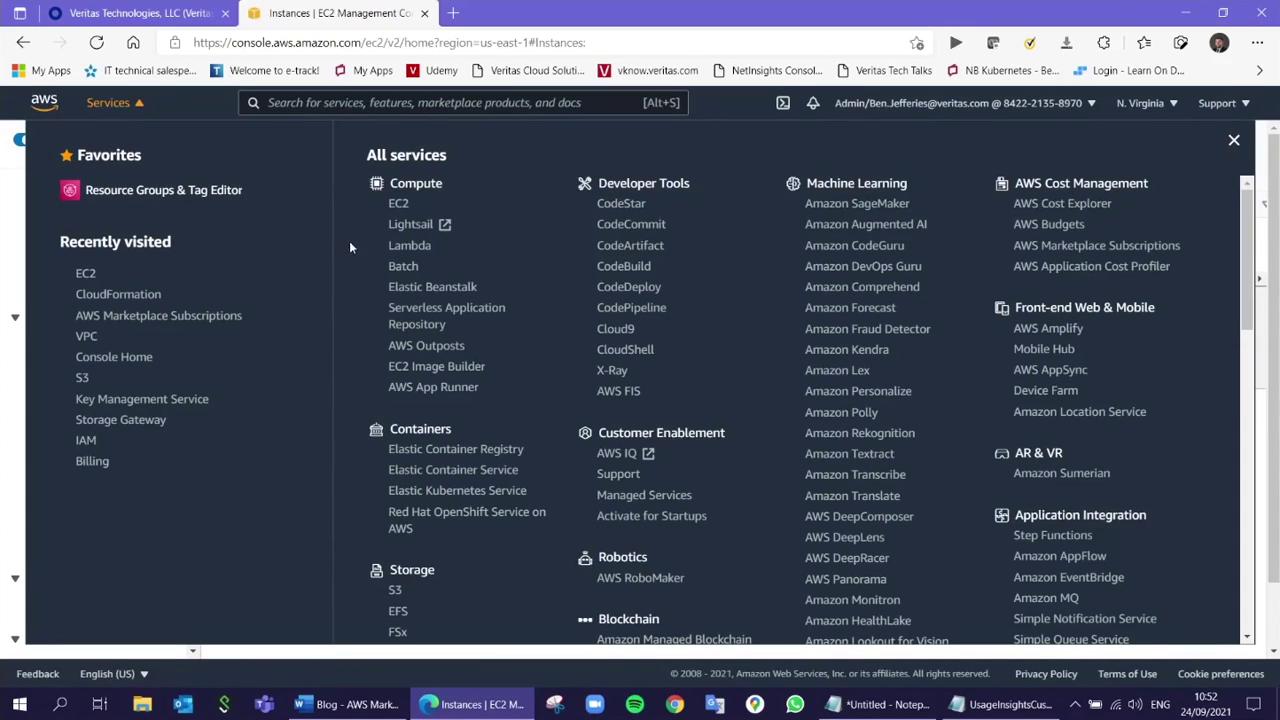
pyautogui.click(104, 300)
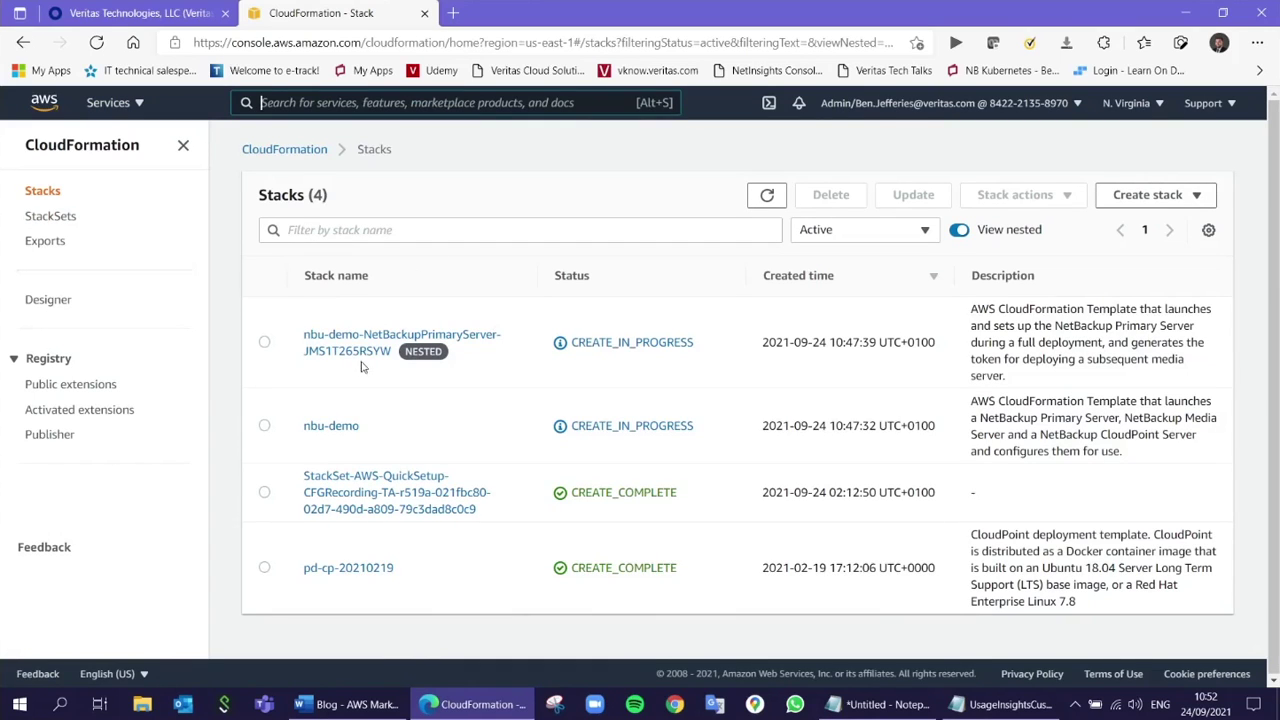
pyautogui.click(338, 432)
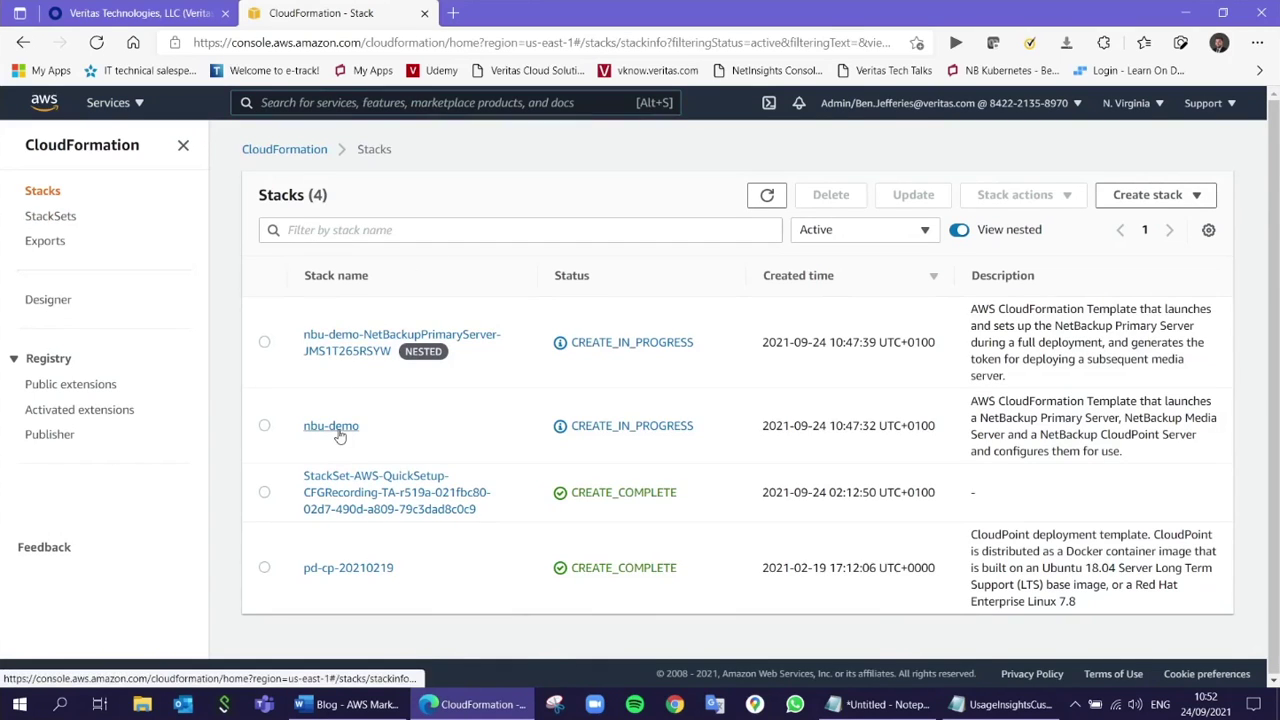
pyautogui.click(613, 240)
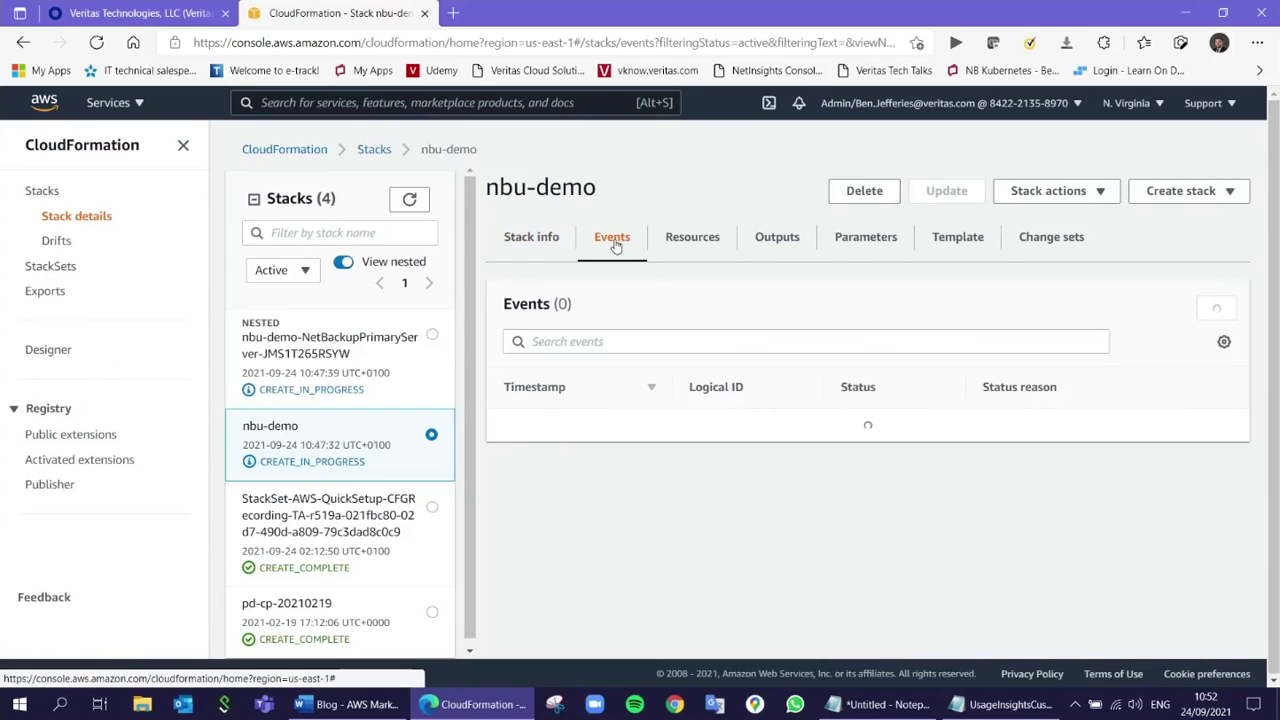
# - Open the nested NetBackupPrimaryServer stack and examine the status of its resource creation events
pyautogui.click(385, 372)
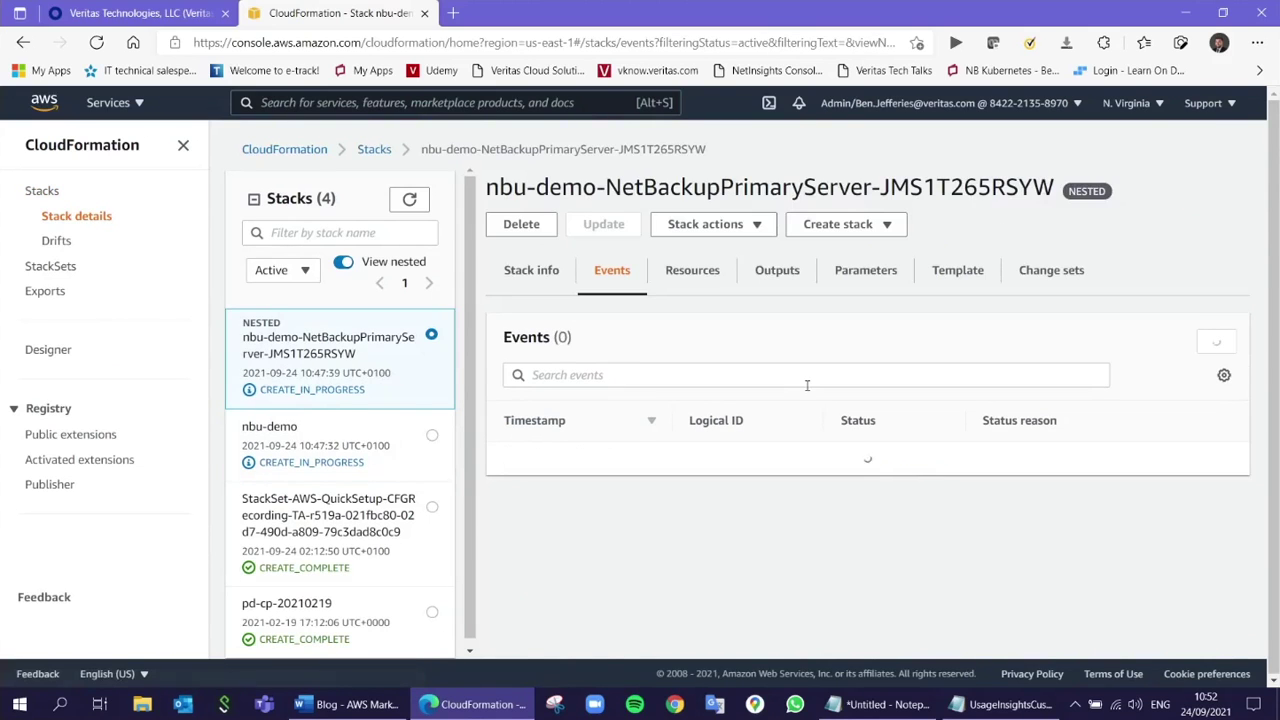
pyautogui.scroll(-5, 952, 440)
pyautogui.scroll(-2, 952, 440)
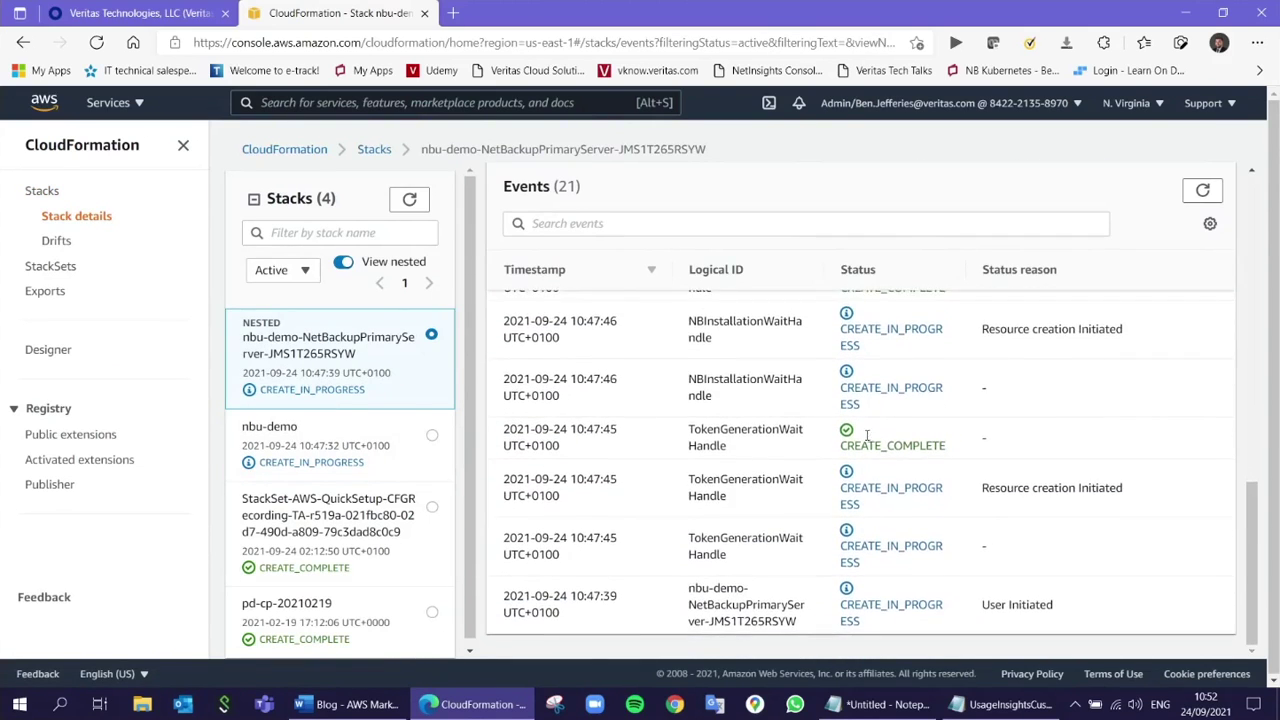
pyautogui.scroll(6, 900, 460)
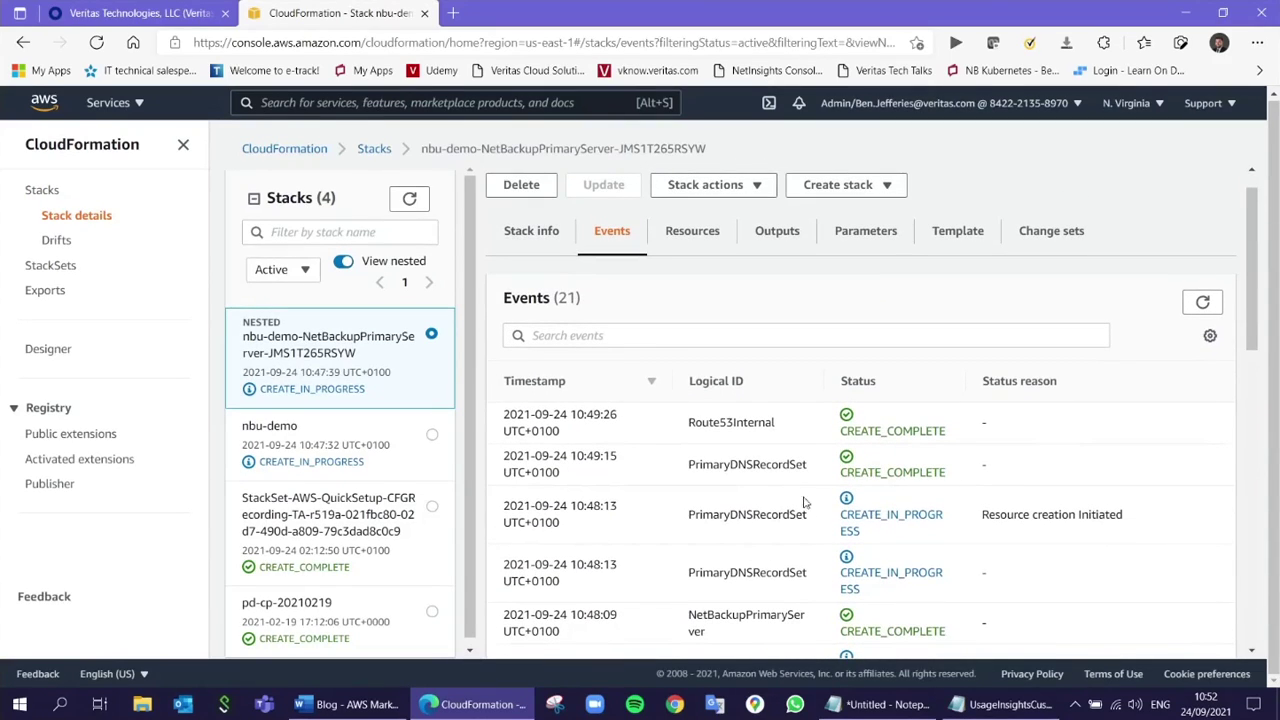
pyautogui.moveTo(878, 540); pyautogui.dragTo(832, 530)
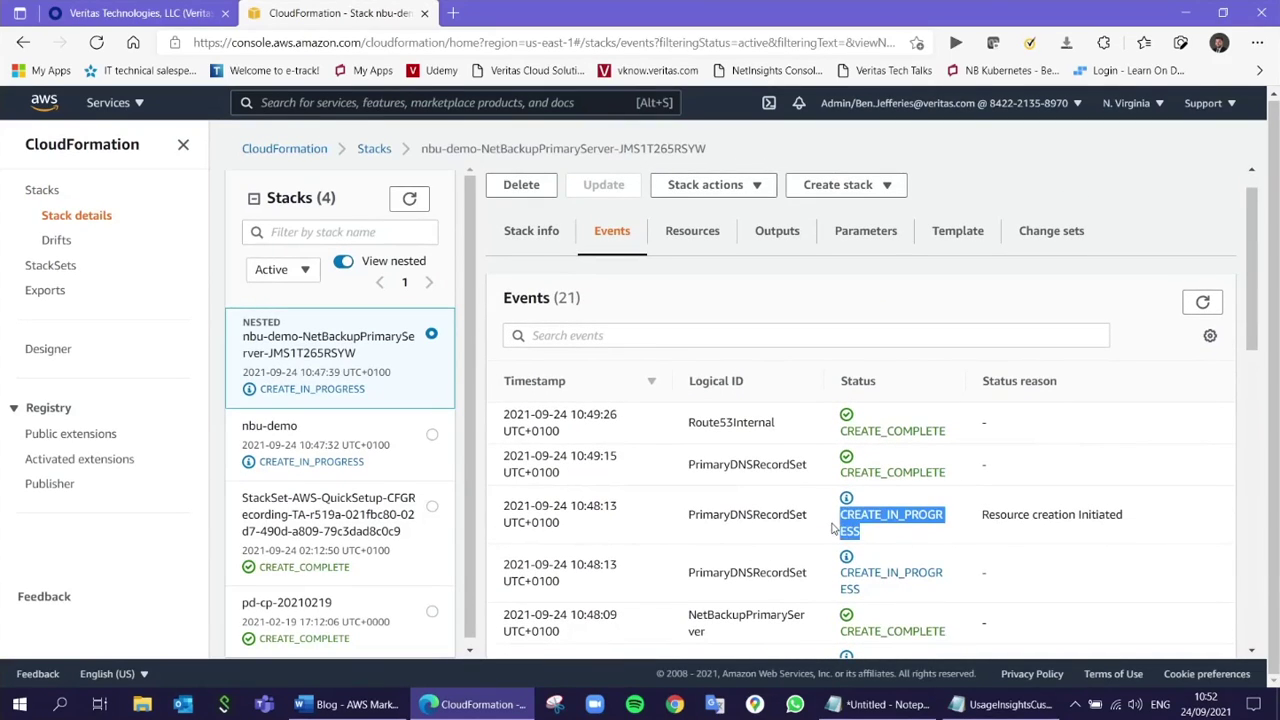
# - Open the nested NetBackupMediaServer stack's events, followed by those of the nested NetBackupCloudPoint stack
pyautogui.click(918, 542)
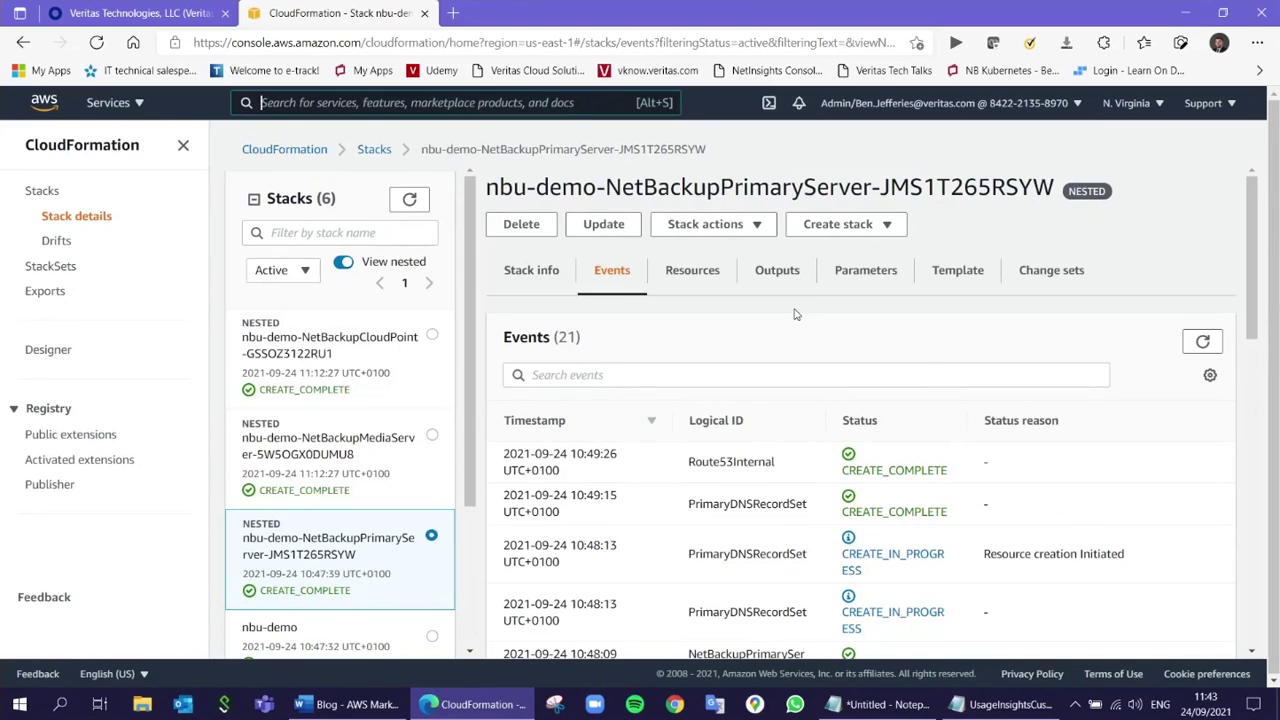
pyautogui.click(345, 465)
pyautogui.click(373, 377)
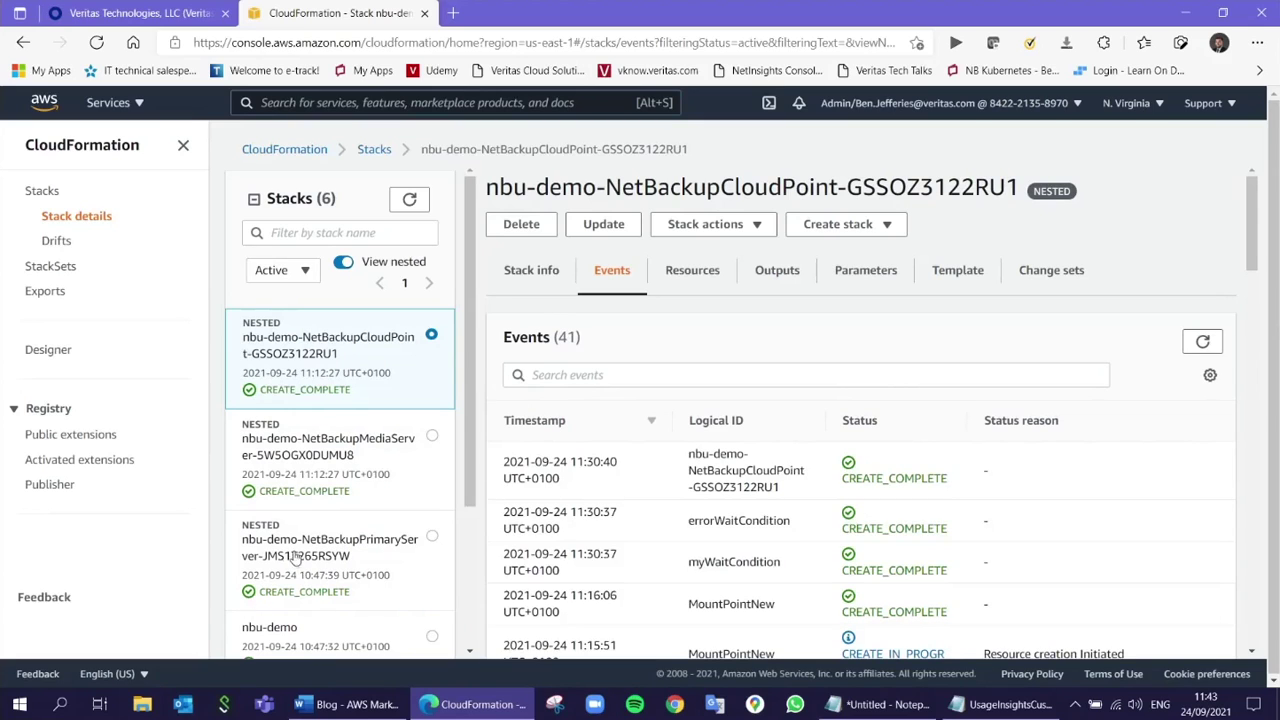
# - Switch to the EC2 service's list of instances and dismiss the restored-session message
pyautogui.click(140, 104)
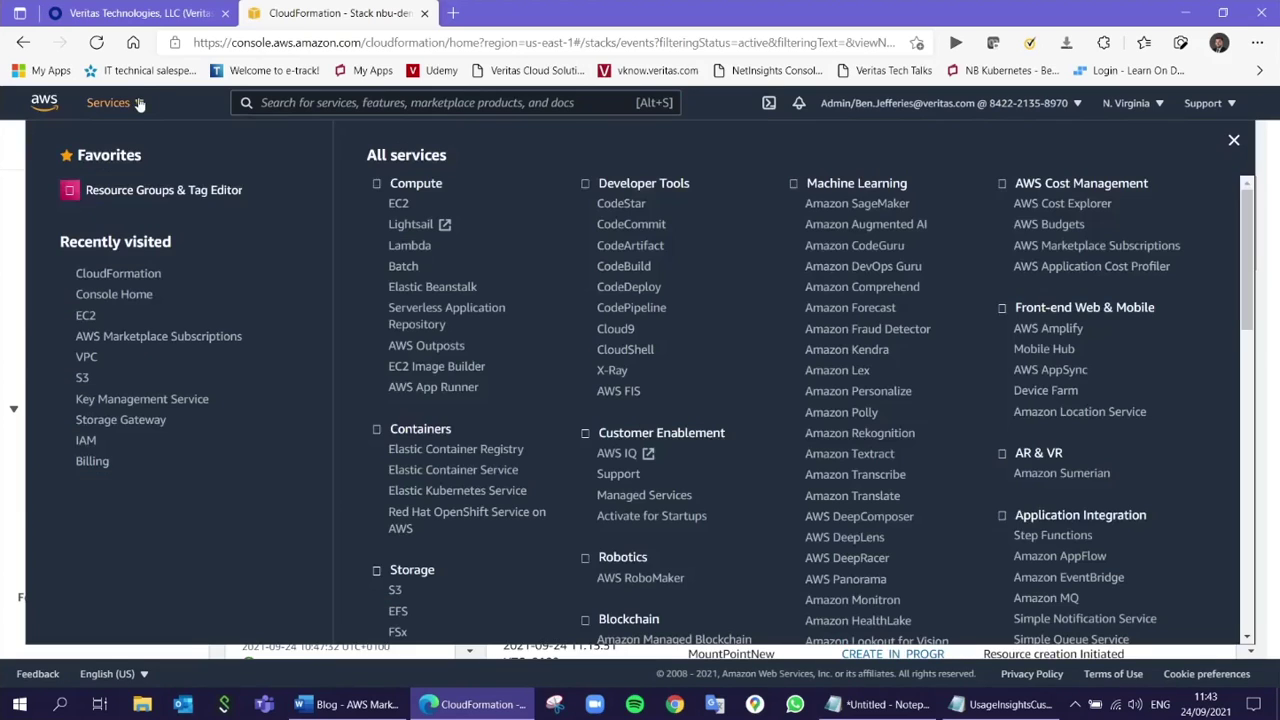
pyautogui.click(401, 204)
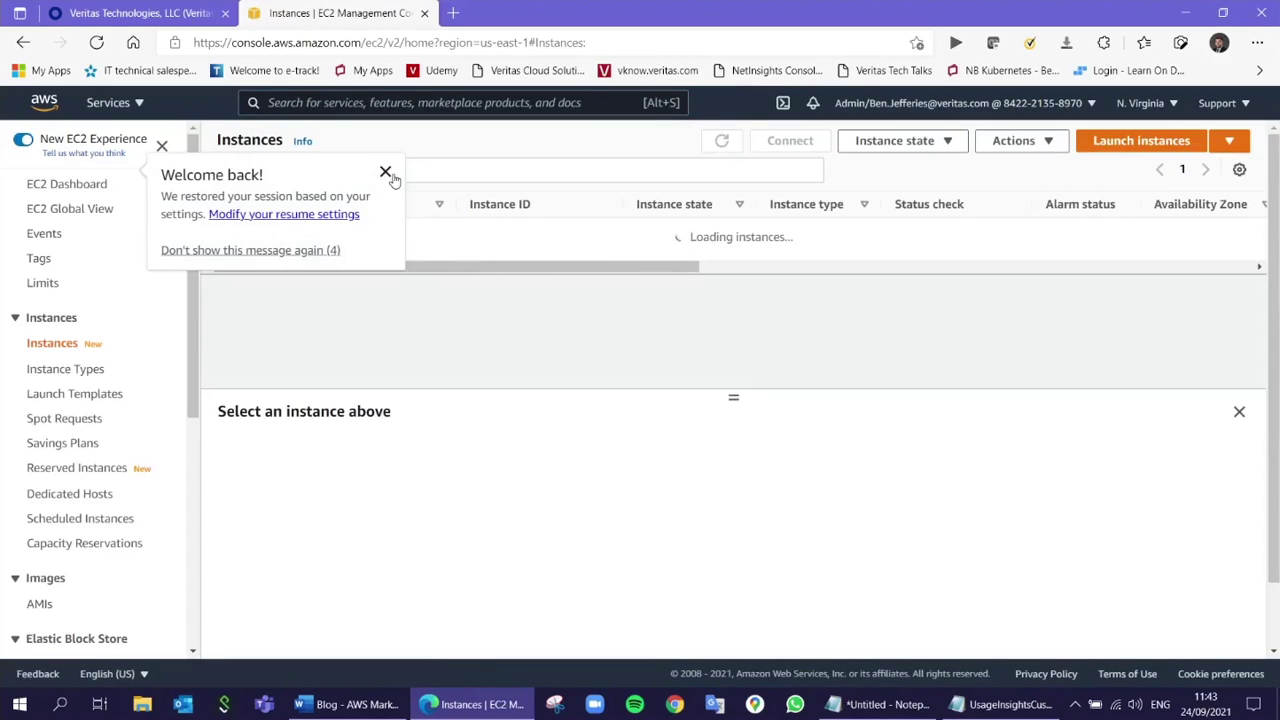
pyautogui.click(385, 172)
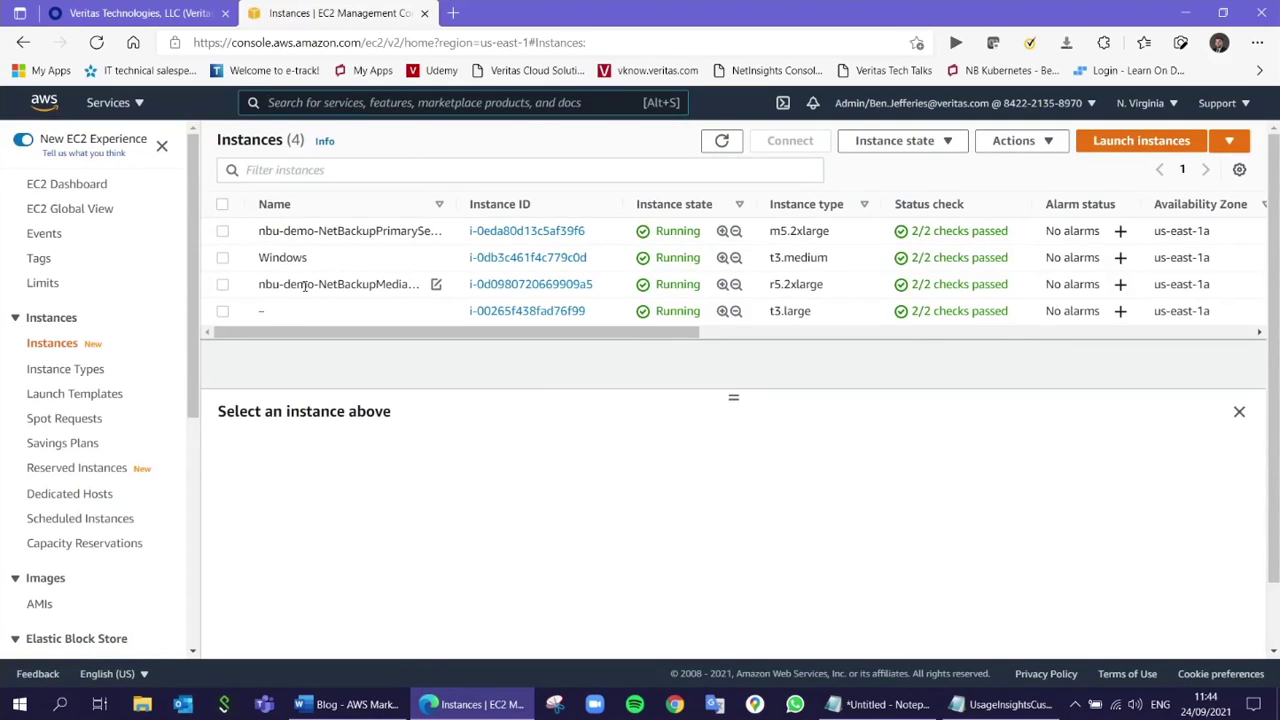
# - Rename the r5.2xlarge NetBackup media instance as Media Server
pyautogui.click(437, 286)
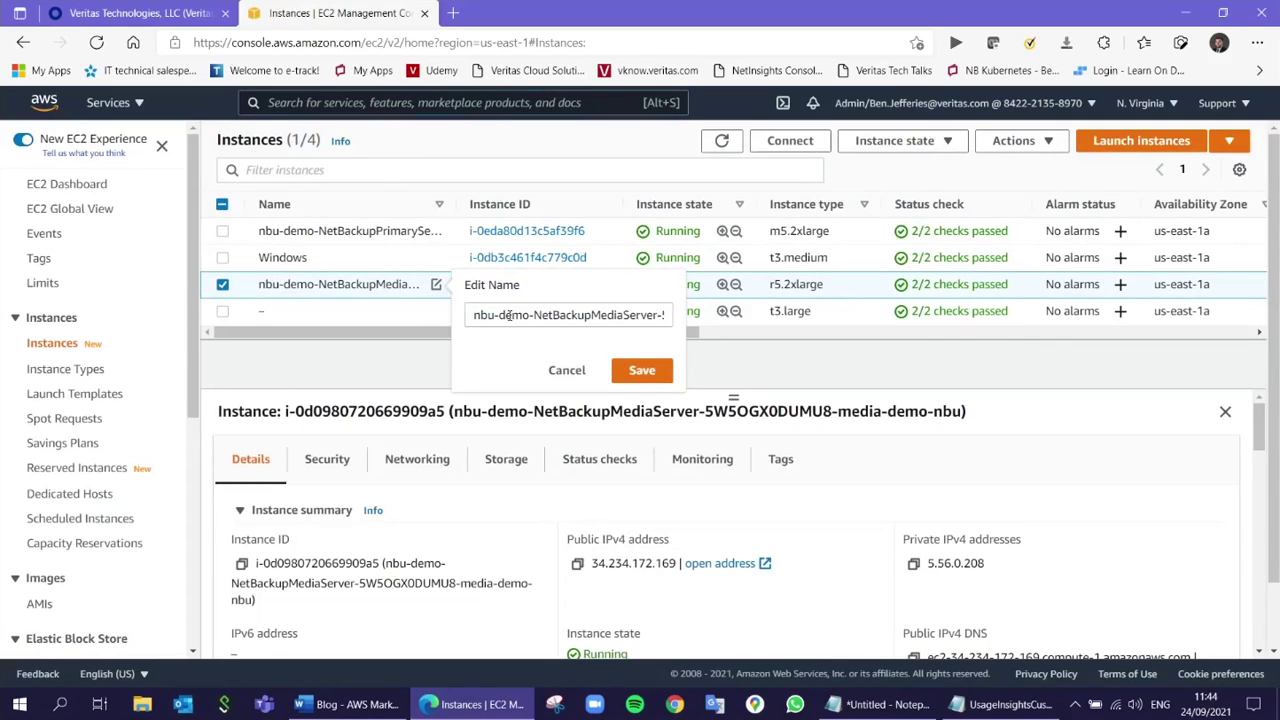
pyautogui.tripleClick(509, 315)
pyautogui.write('Media')
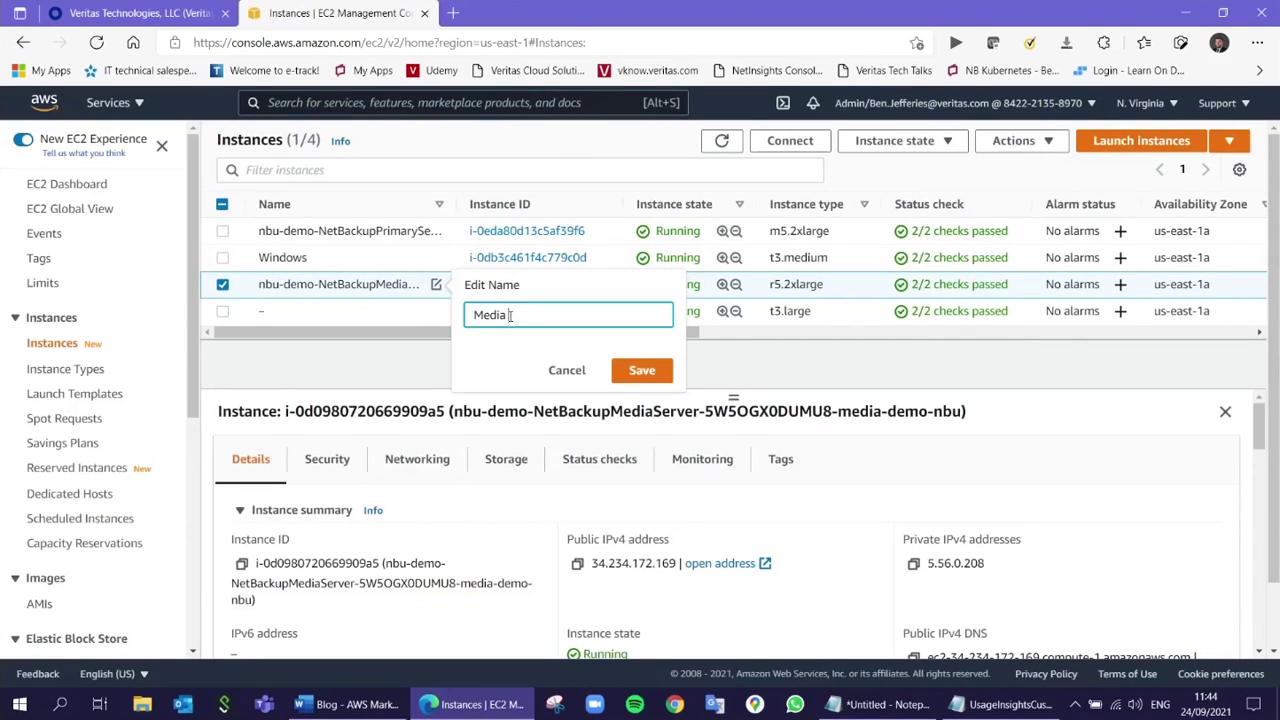
pyautogui.write(' Server')
pyautogui.click(616, 371)
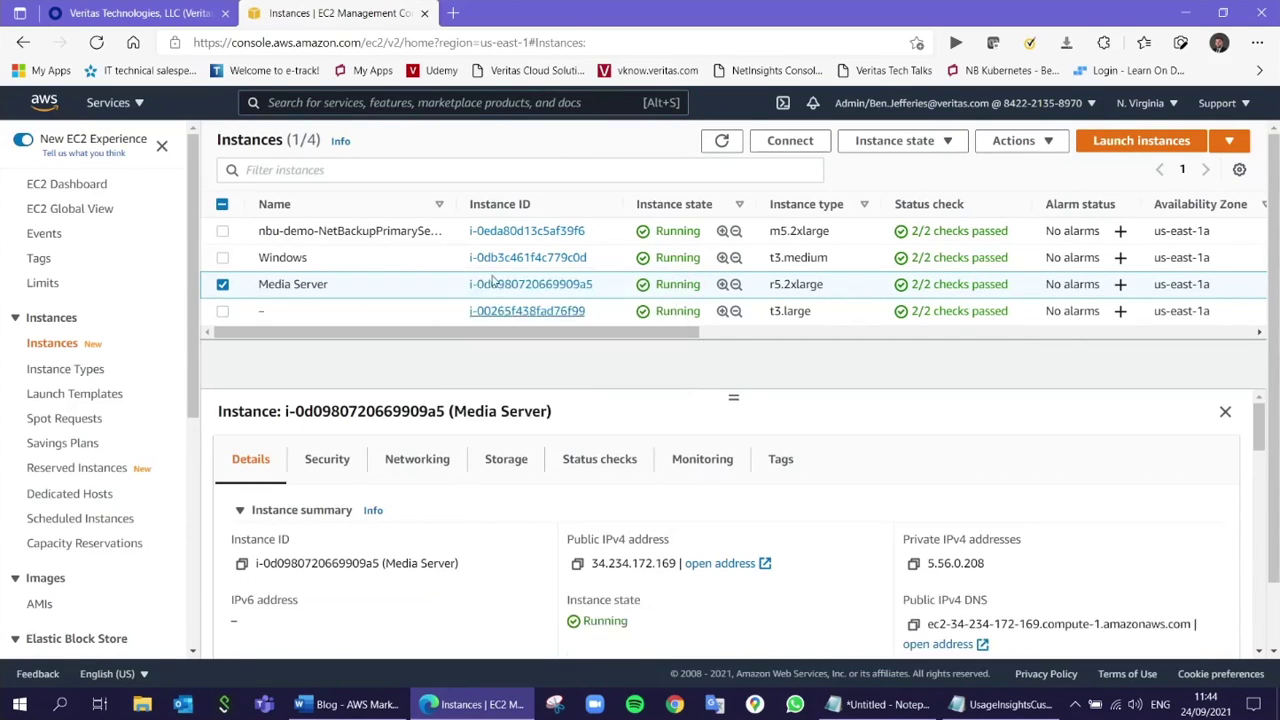
# - Rename the m5.2xlarge NetBackup primary instance as Primary Server
pyautogui.click(436, 231)
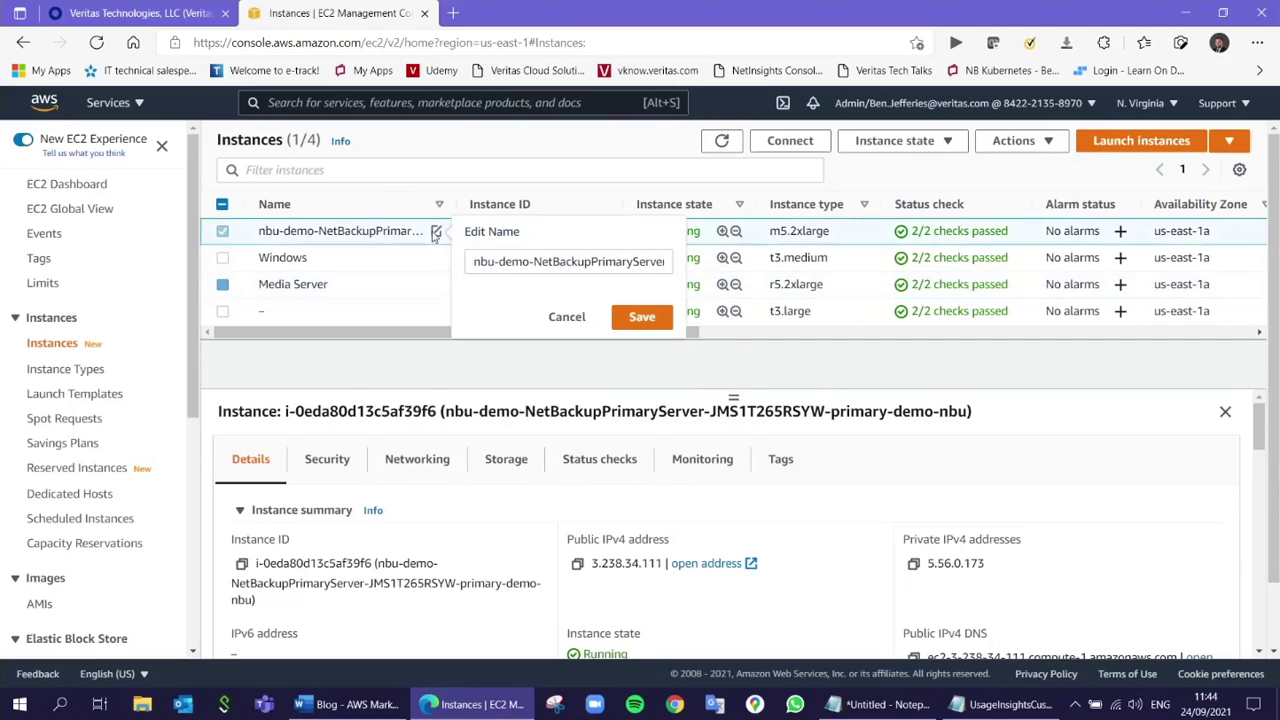
pyautogui.tripleClick(554, 259)
pyautogui.write('Pri')
pyautogui.press('BackSpace')
pyautogui.write('riamr')
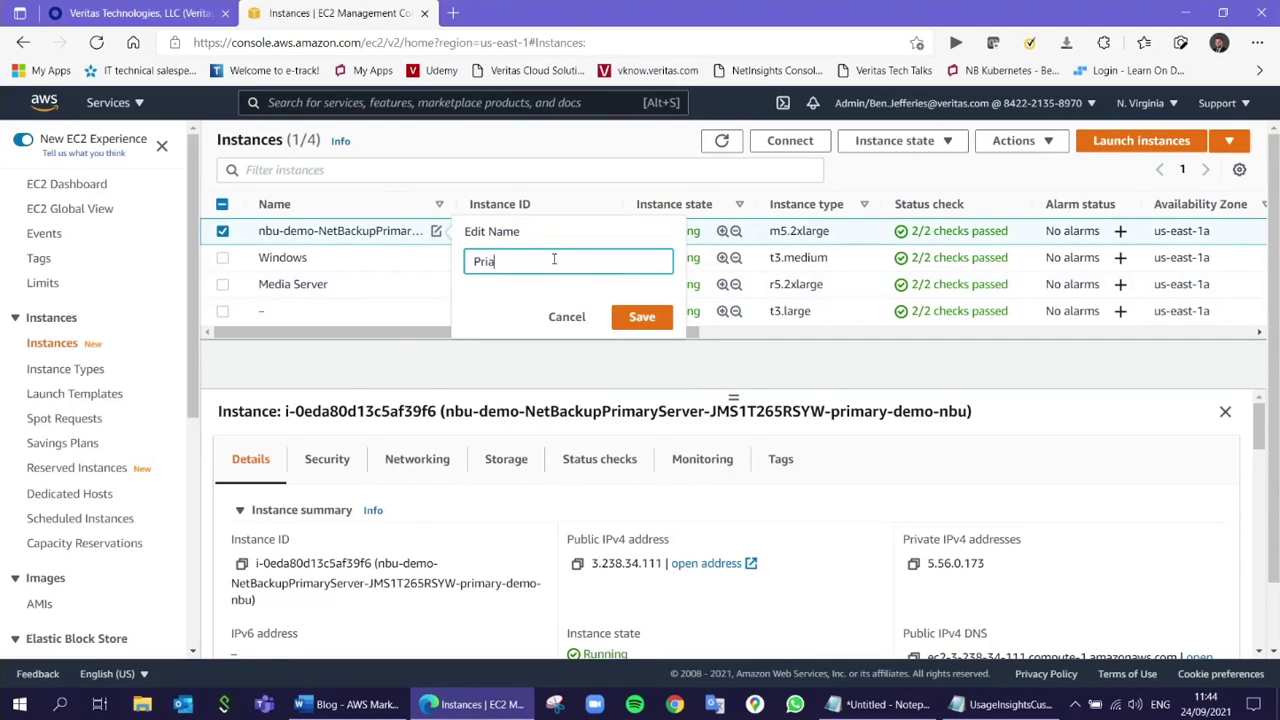
pyautogui.press('BackSpace')
pyautogui.press('BackSpace')
pyautogui.press('BackSpace')
pyautogui.write('mary Server')
pyautogui.press('Return')
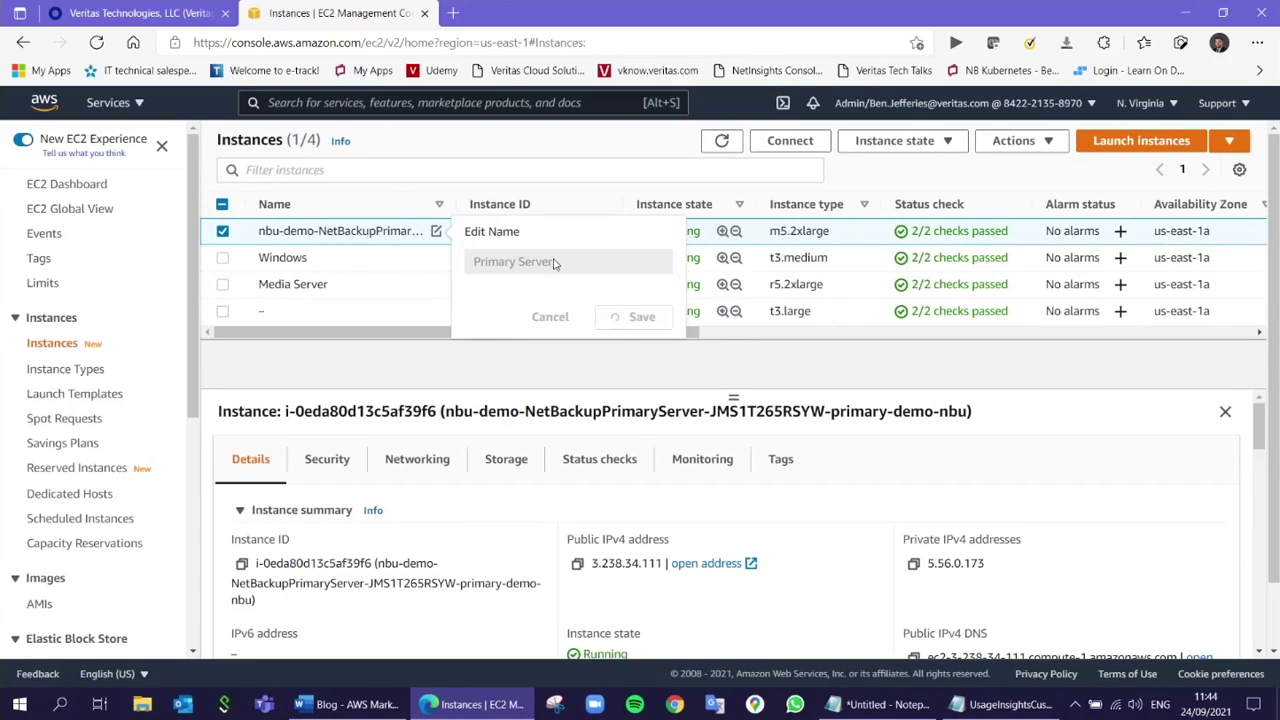
# - Name the unnamed t3.large instance Cloudpoint and deselect it
pyautogui.click(275, 311)
pyautogui.click(343, 344)
pyautogui.write('Cl')
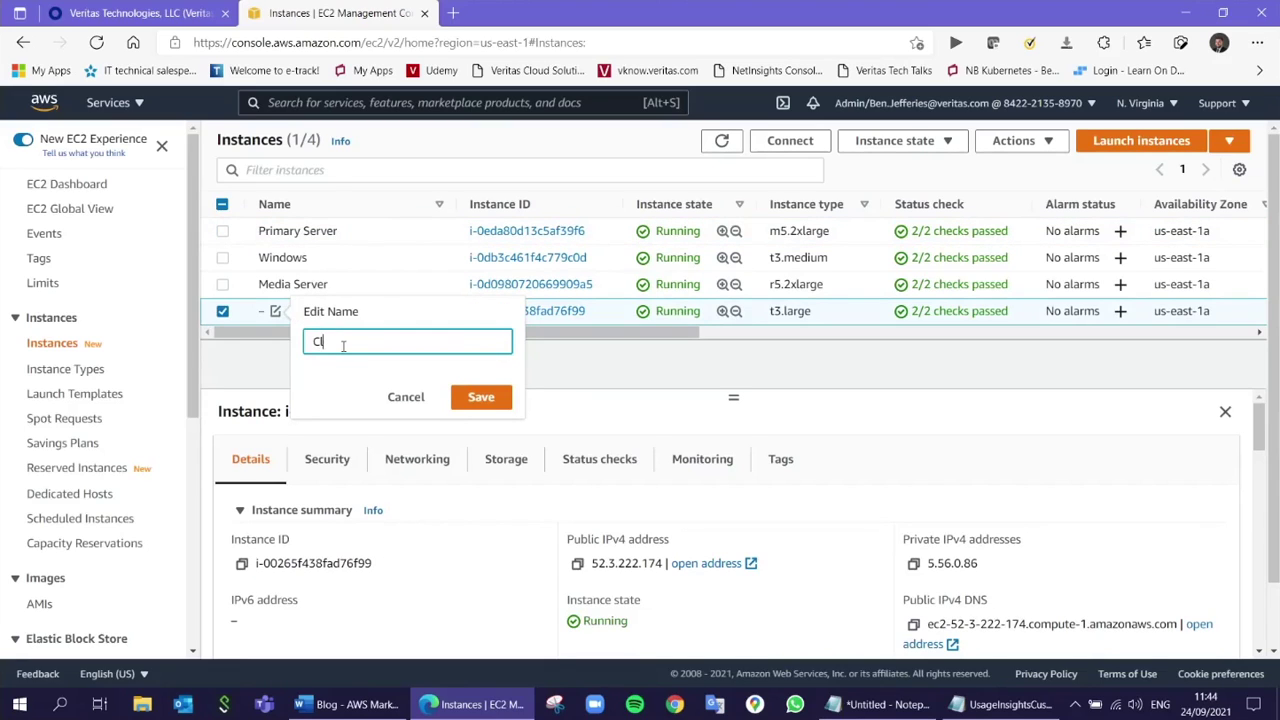
pyautogui.write('oudpoint')
pyautogui.press('Return')
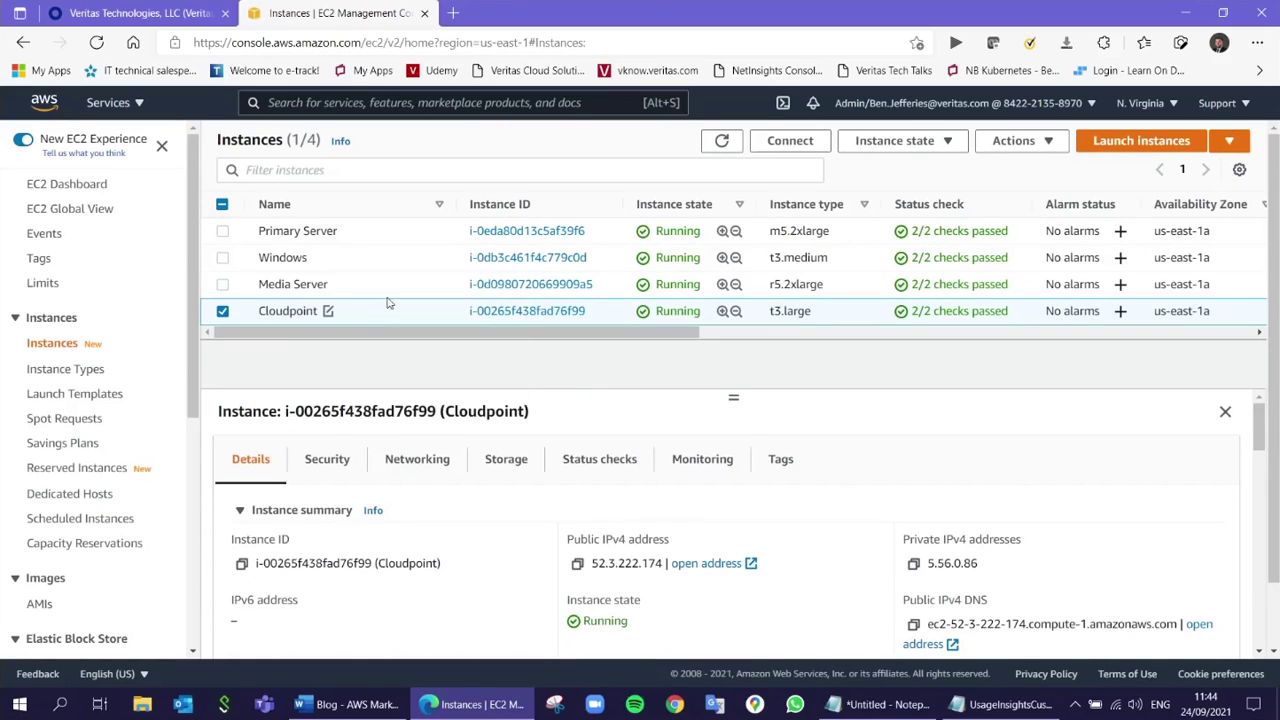
pyautogui.click(223, 312)
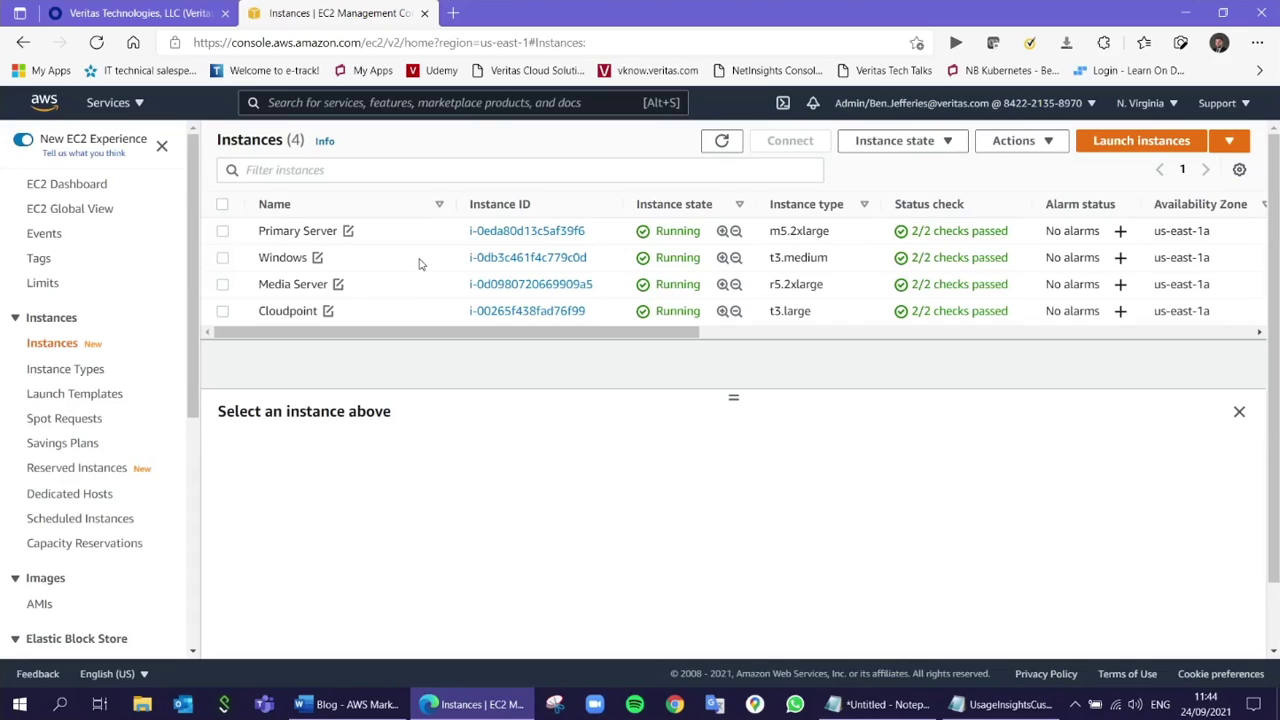
# - Open the RDP client connection details of the Windows instance and review its user name
pyautogui.click(223, 258)
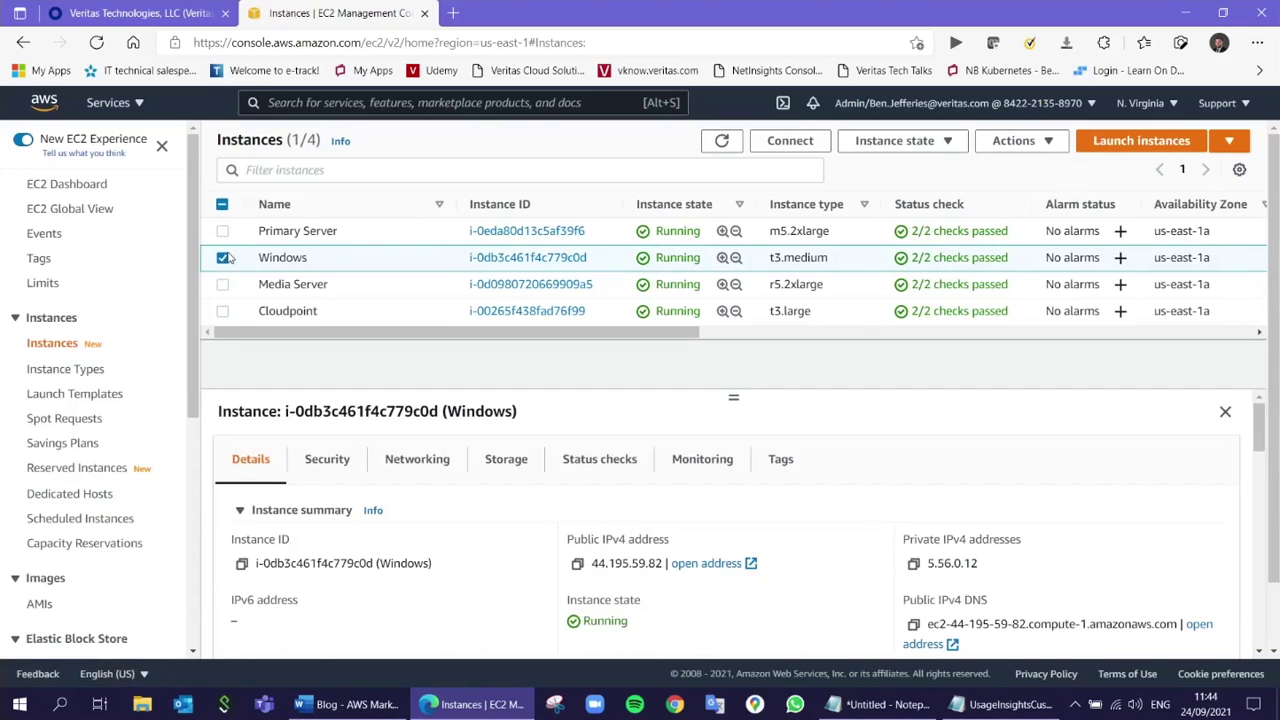
pyautogui.click(818, 150)
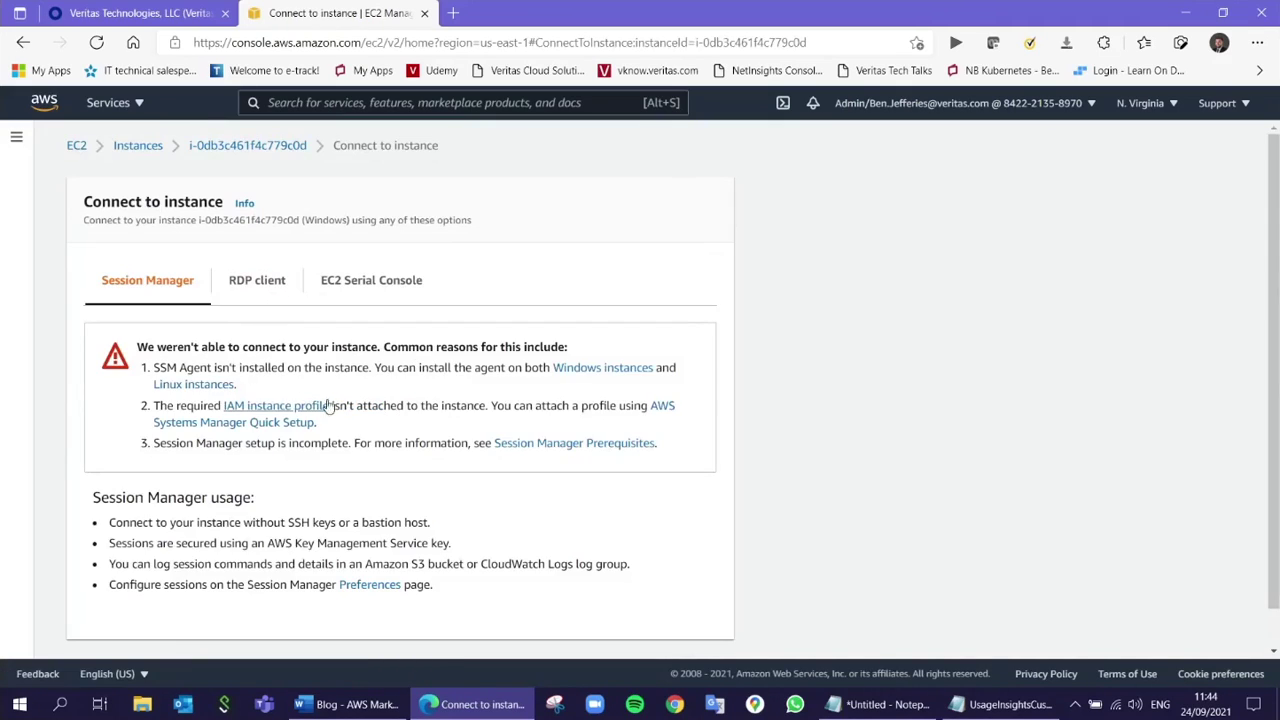
pyautogui.click(250, 280)
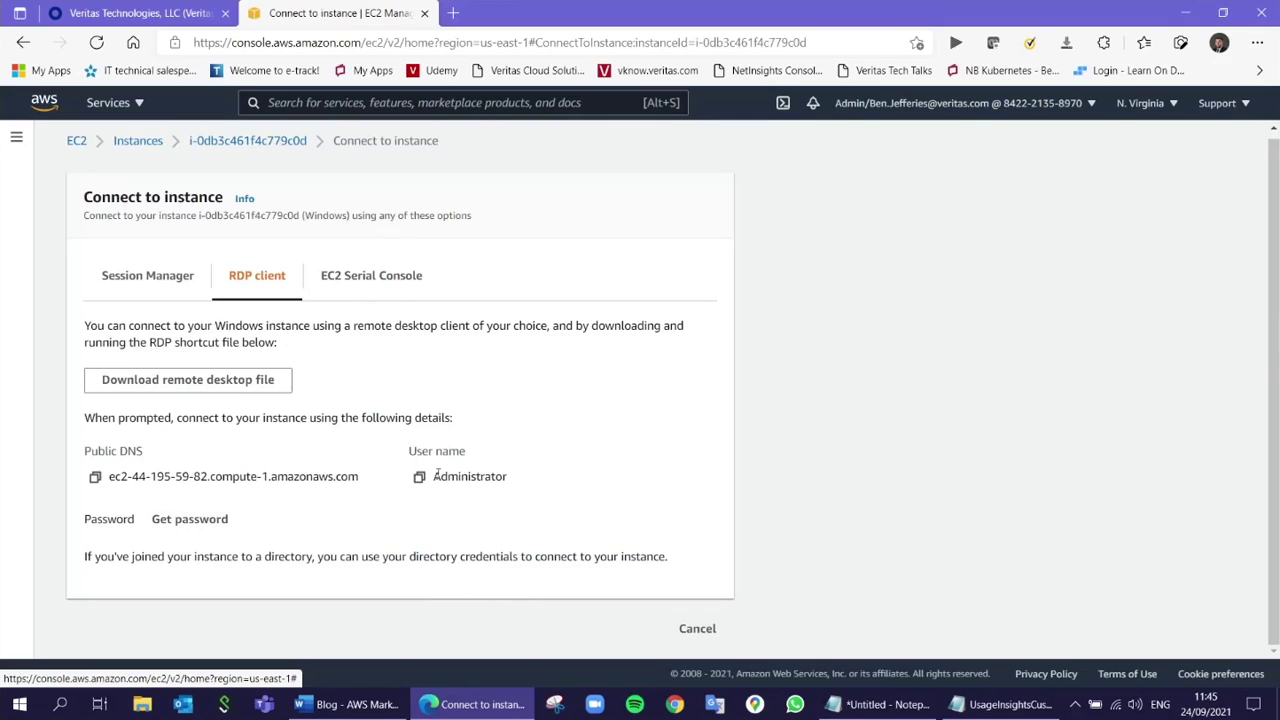
pyautogui.moveTo(440, 477); pyautogui.dragTo(542, 479)
pyautogui.click(560, 479)
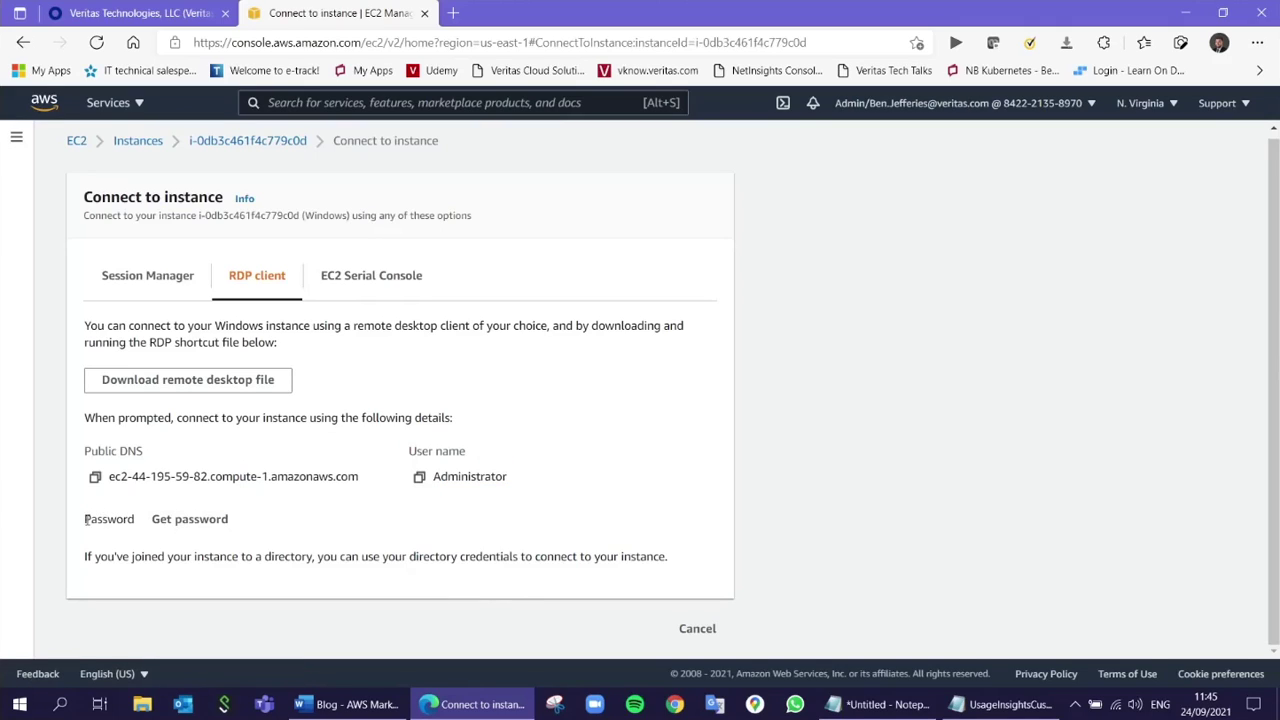
# - Start retrieving the Windows instance's administrator password and review the key pair needed to decrypt it
pyautogui.moveTo(90, 520); pyautogui.dragTo(126, 524)
pyautogui.click(138, 535)
pyautogui.click(199, 523)
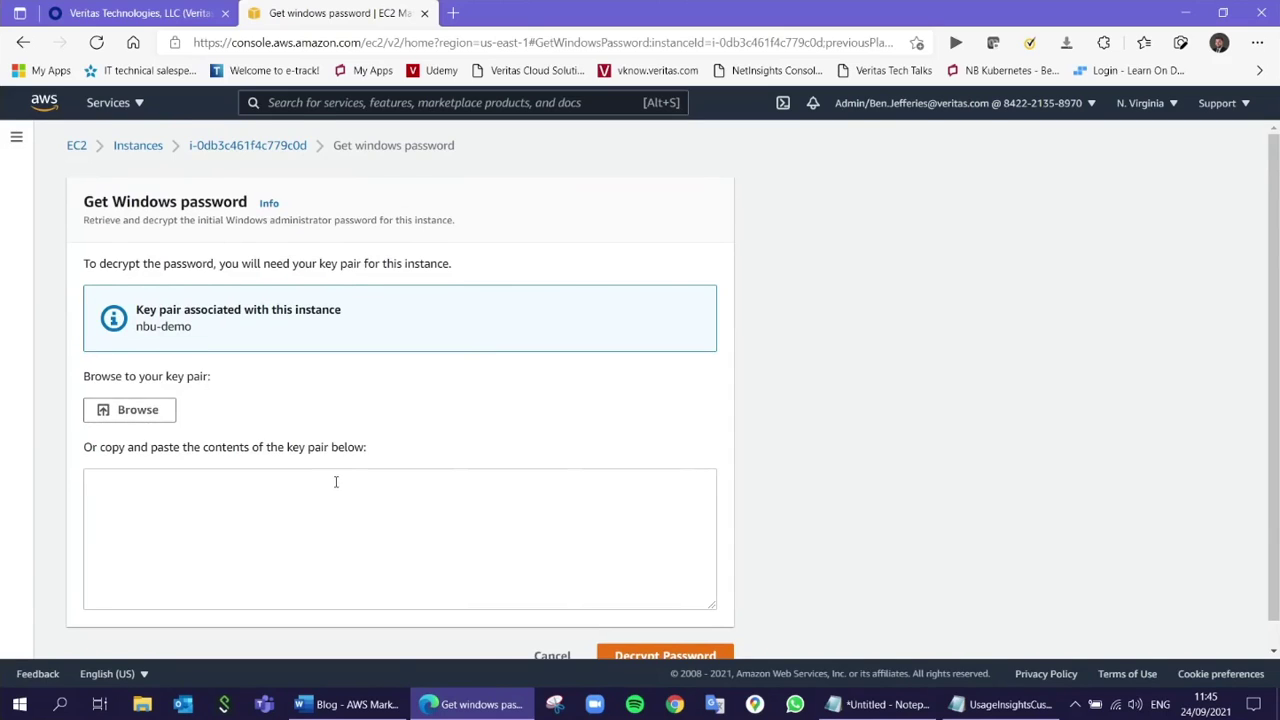
pyautogui.scroll(-1, 336, 482)
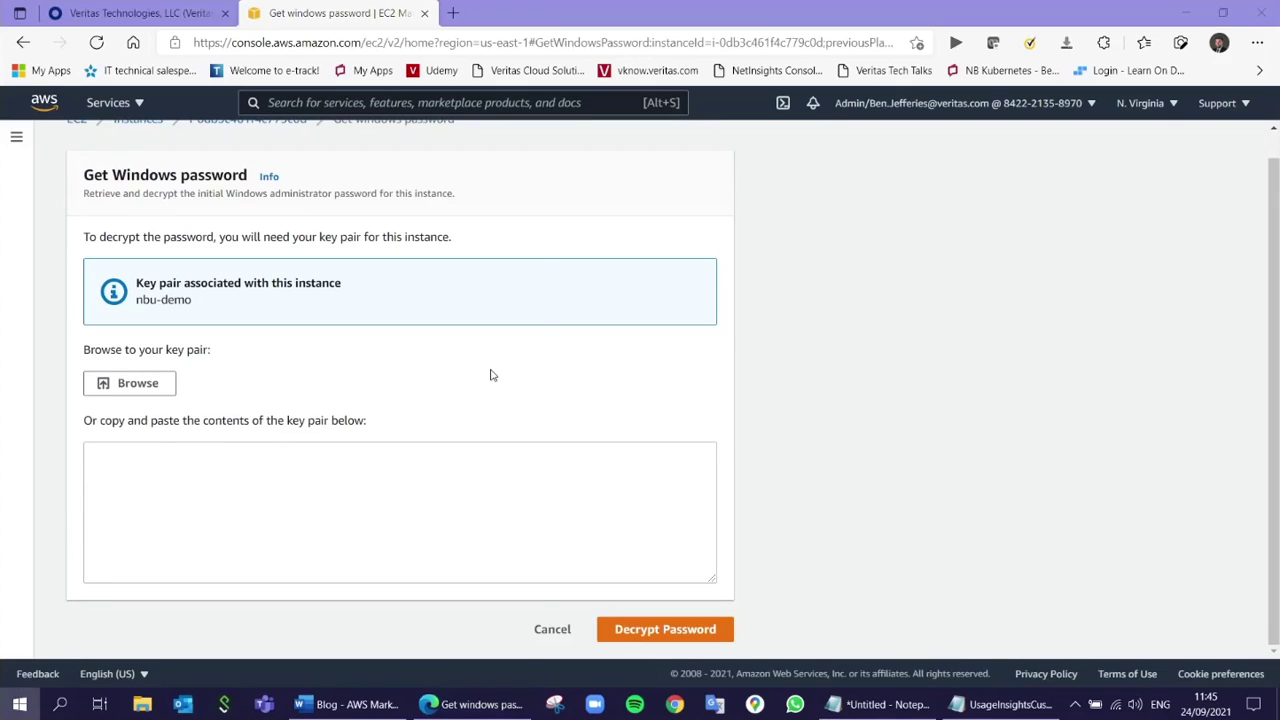
# - Switch to PuTTYgen and load the existing nbu-demo private key file from the Downloads folder
pyautogui.press('super')
pyautogui.write('putt')
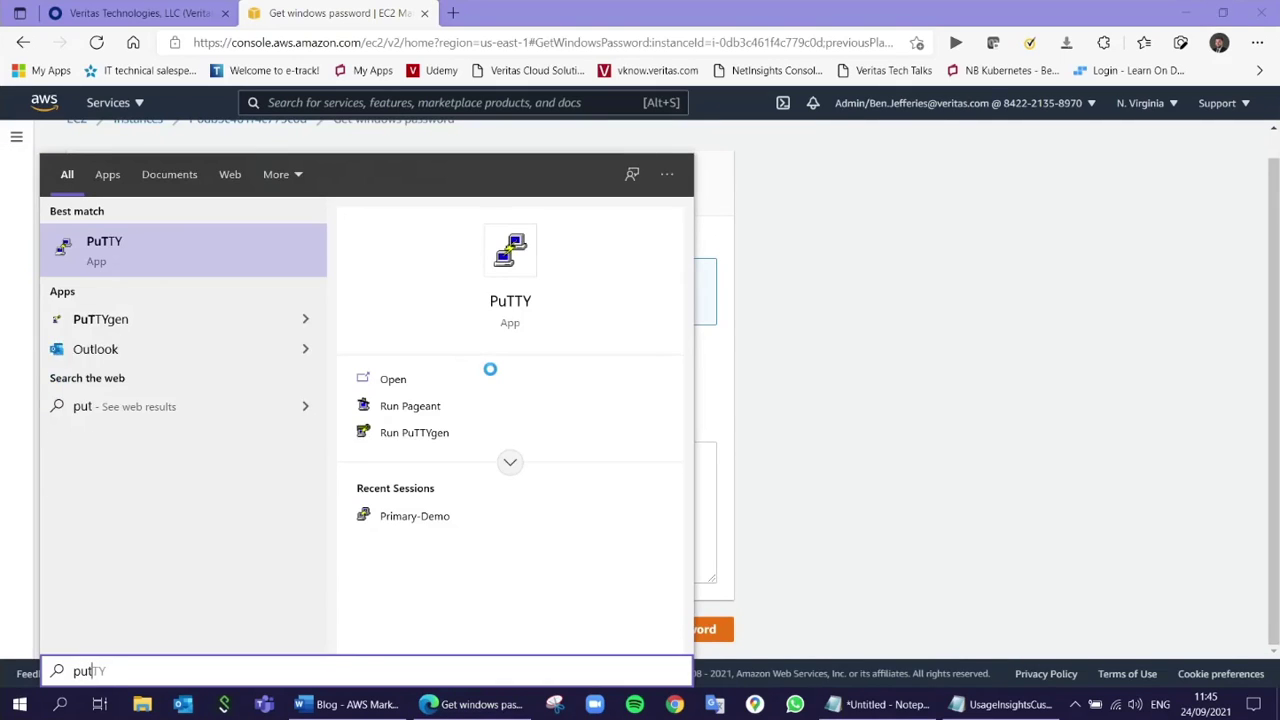
pyautogui.click(160, 319)
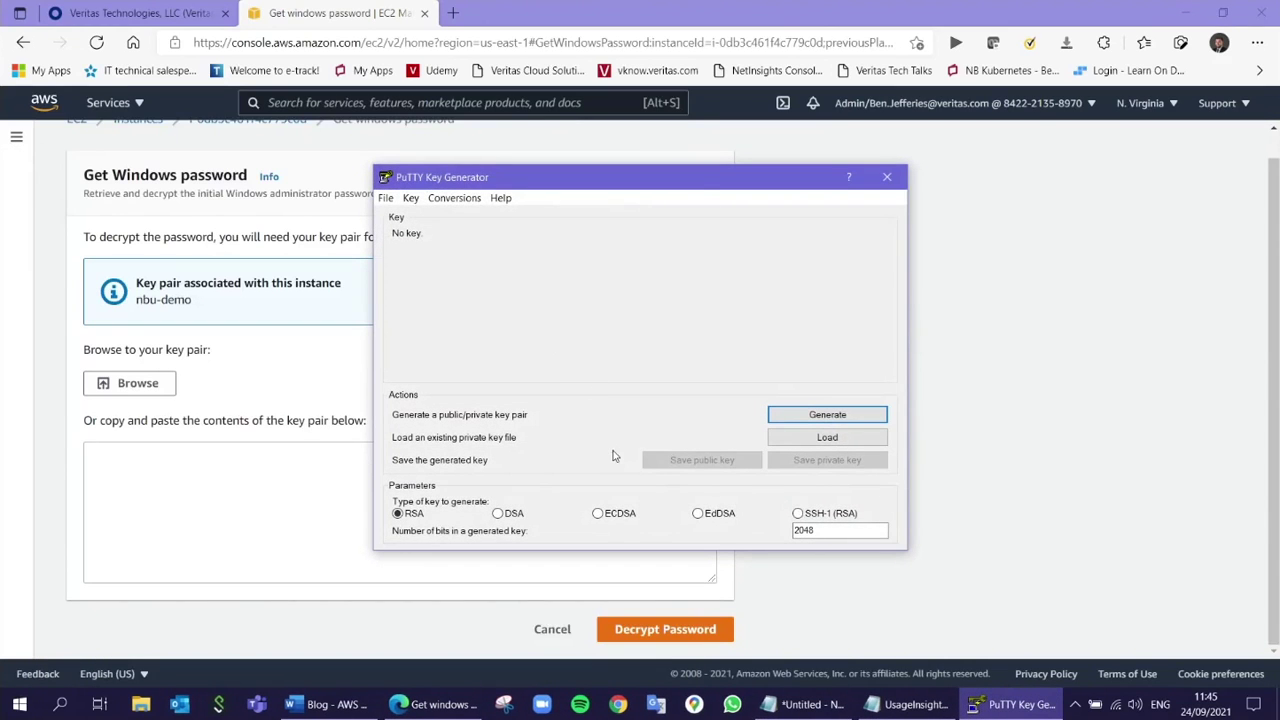
pyautogui.moveTo(699, 176); pyautogui.dragTo(870, 151)
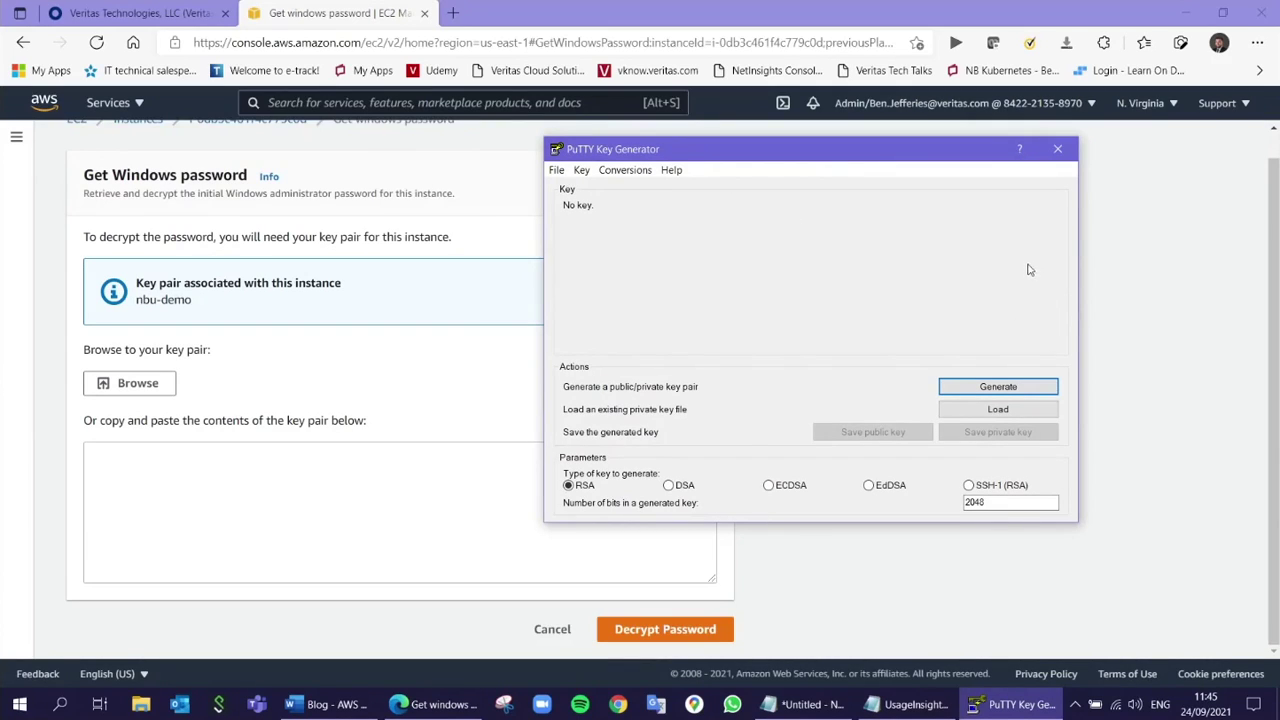
pyautogui.click(966, 409)
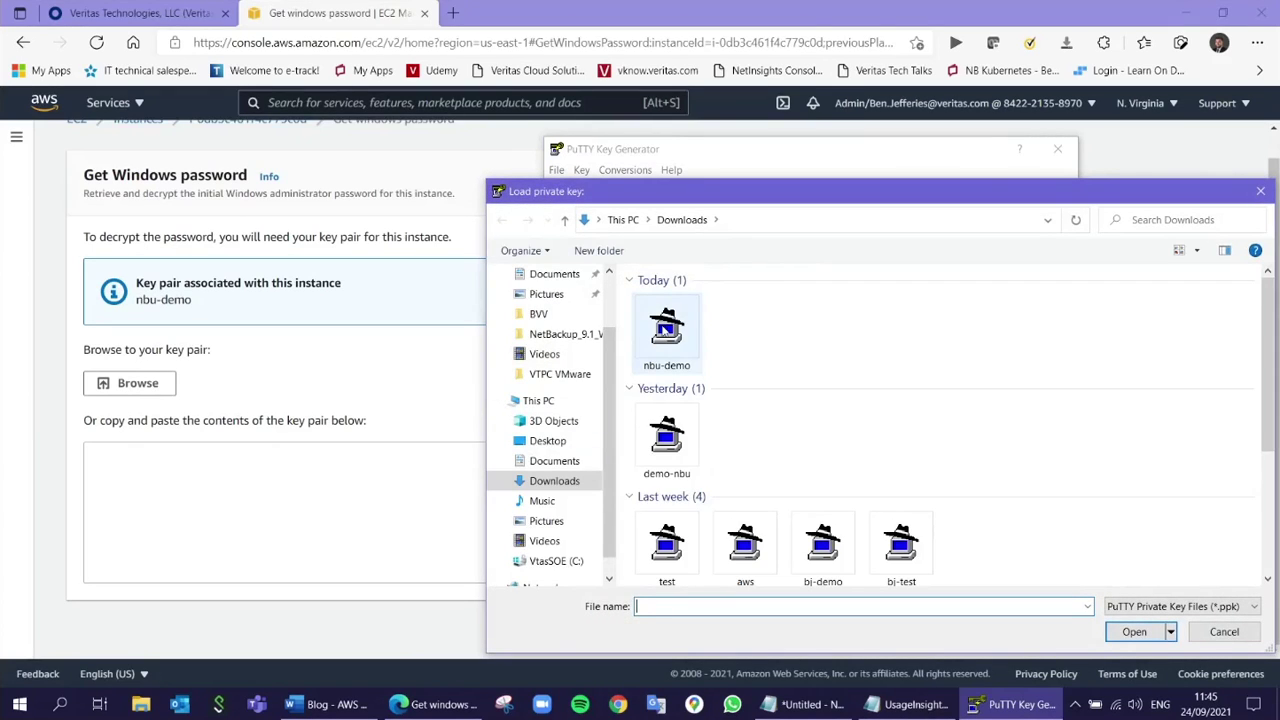
pyautogui.doubleClick(666, 327)
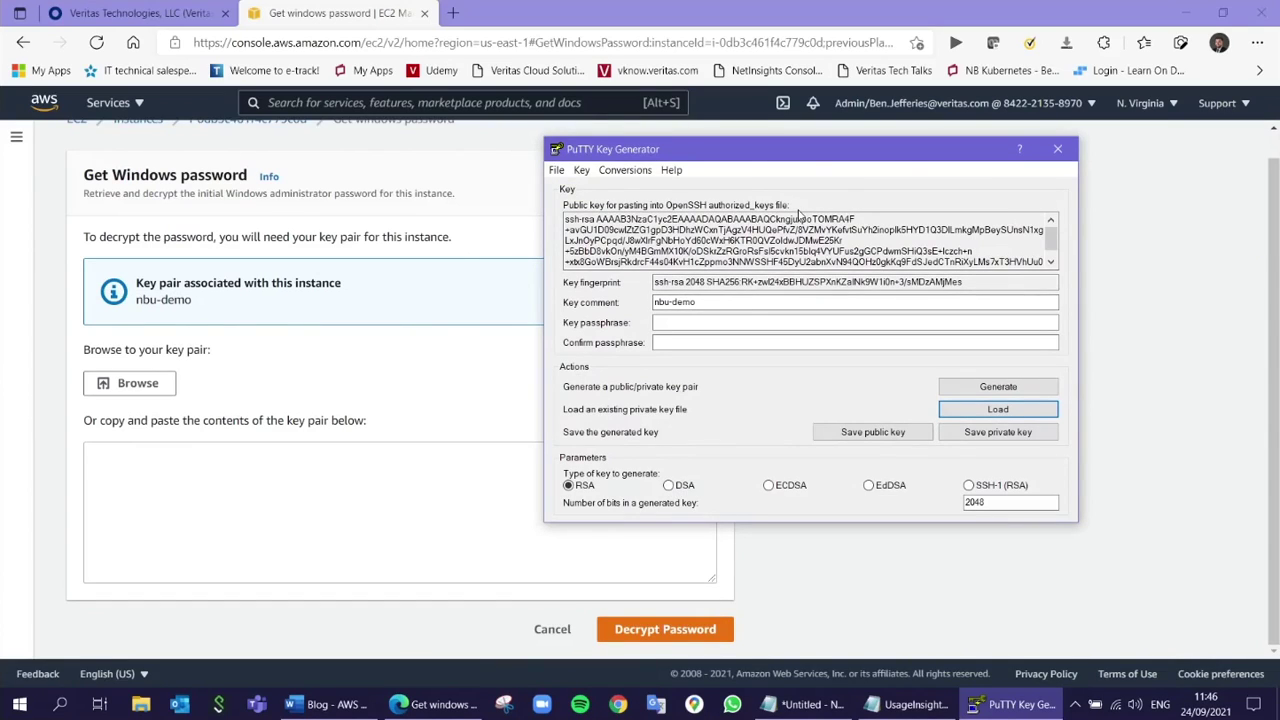
# - Start exporting the loaded key in OpenSSH format, accepting that it has no passphrase
pyautogui.click(604, 175)
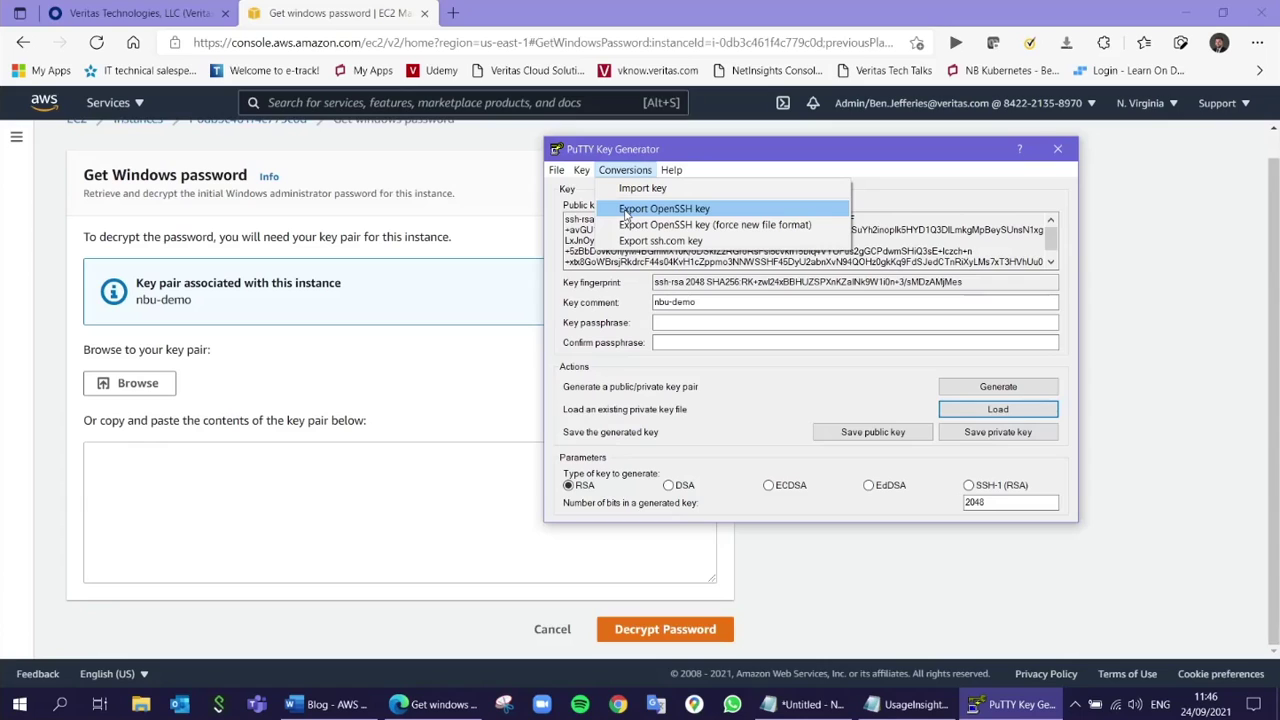
pyautogui.click(680, 210)
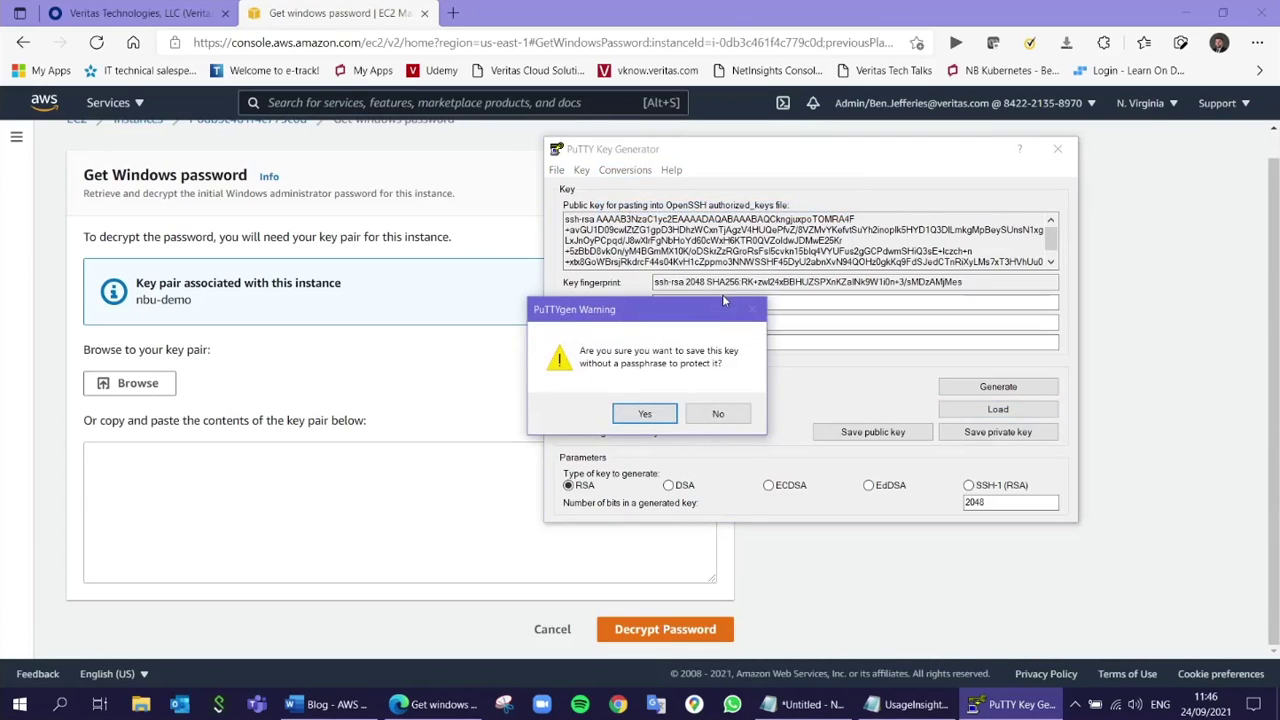
pyautogui.click(630, 418)
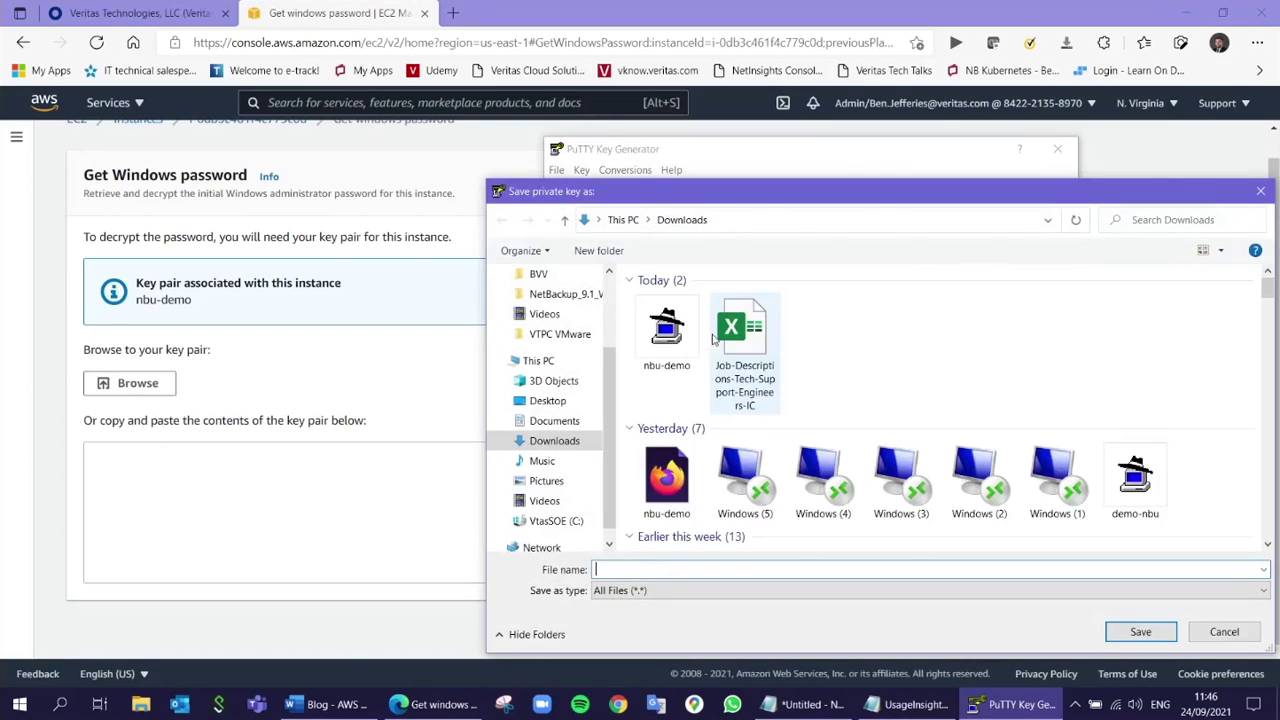
pyautogui.moveTo(759, 192); pyautogui.dragTo(705, 150)
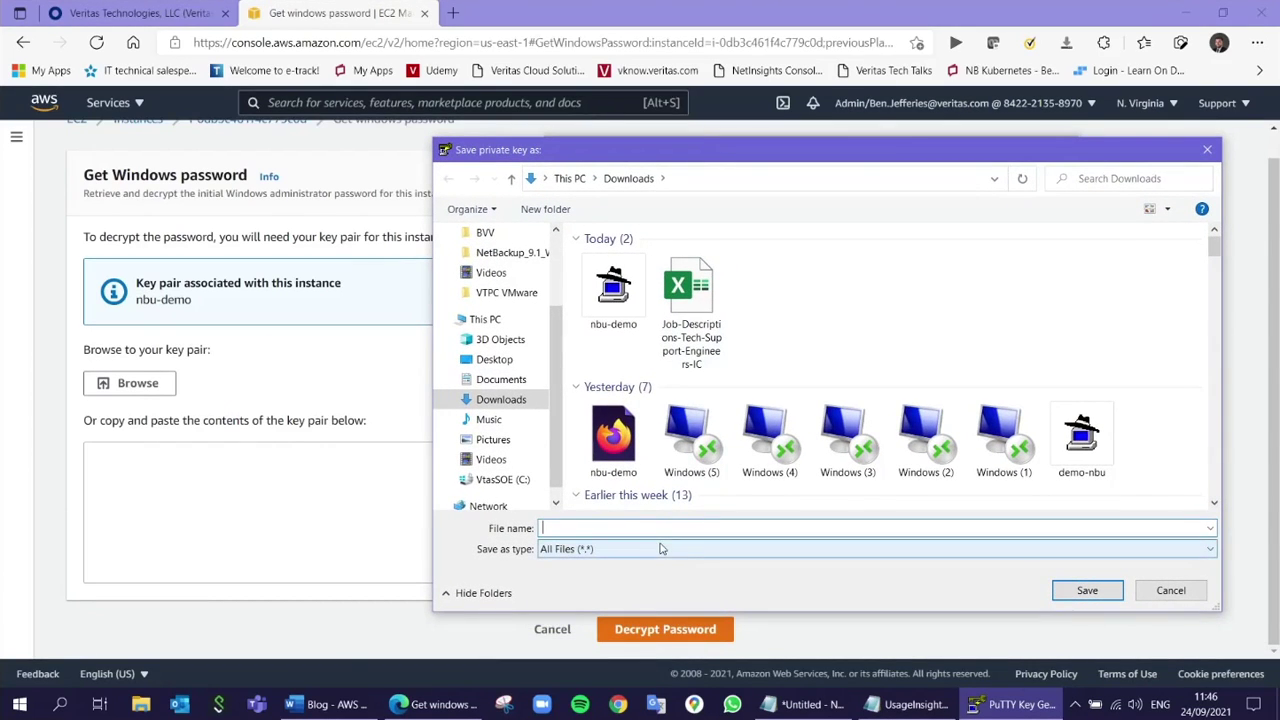
# - Save the exported key as nbu-demo.pem in the Downloads folder with the All Files type, overwriting the existing file
pyautogui.click(601, 470)
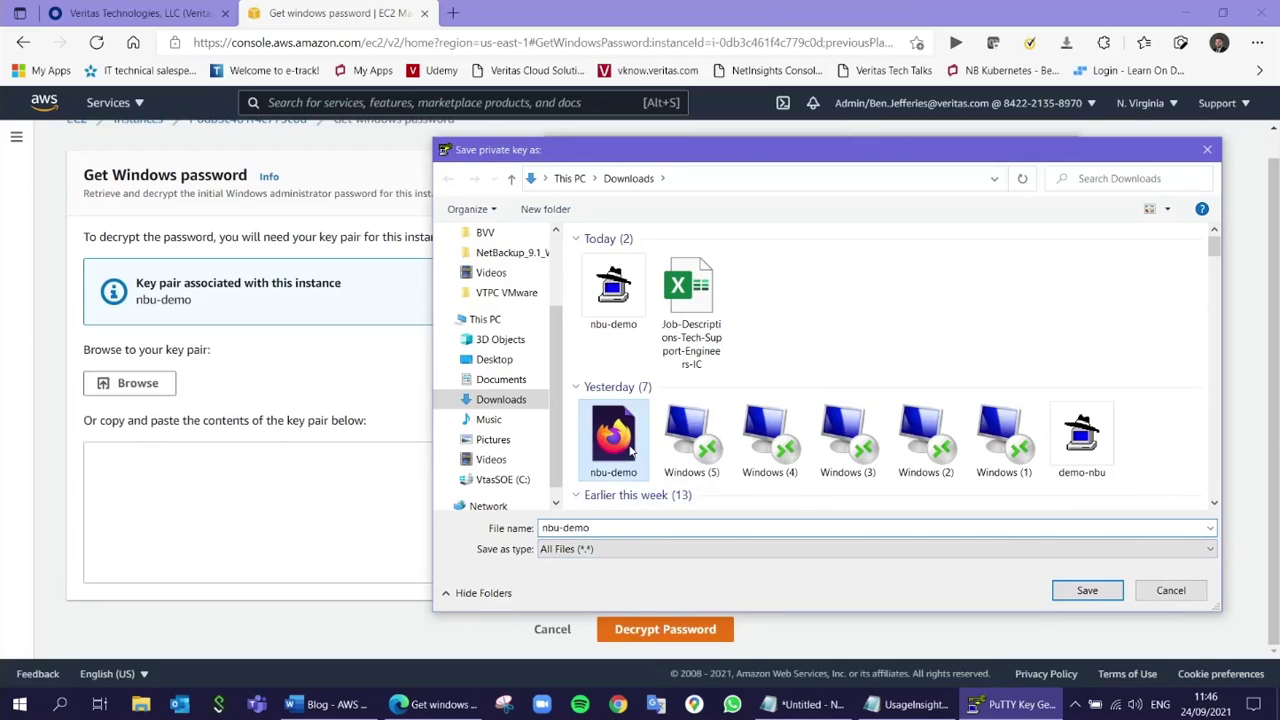
pyautogui.click(597, 527)
pyautogui.click(597, 527)
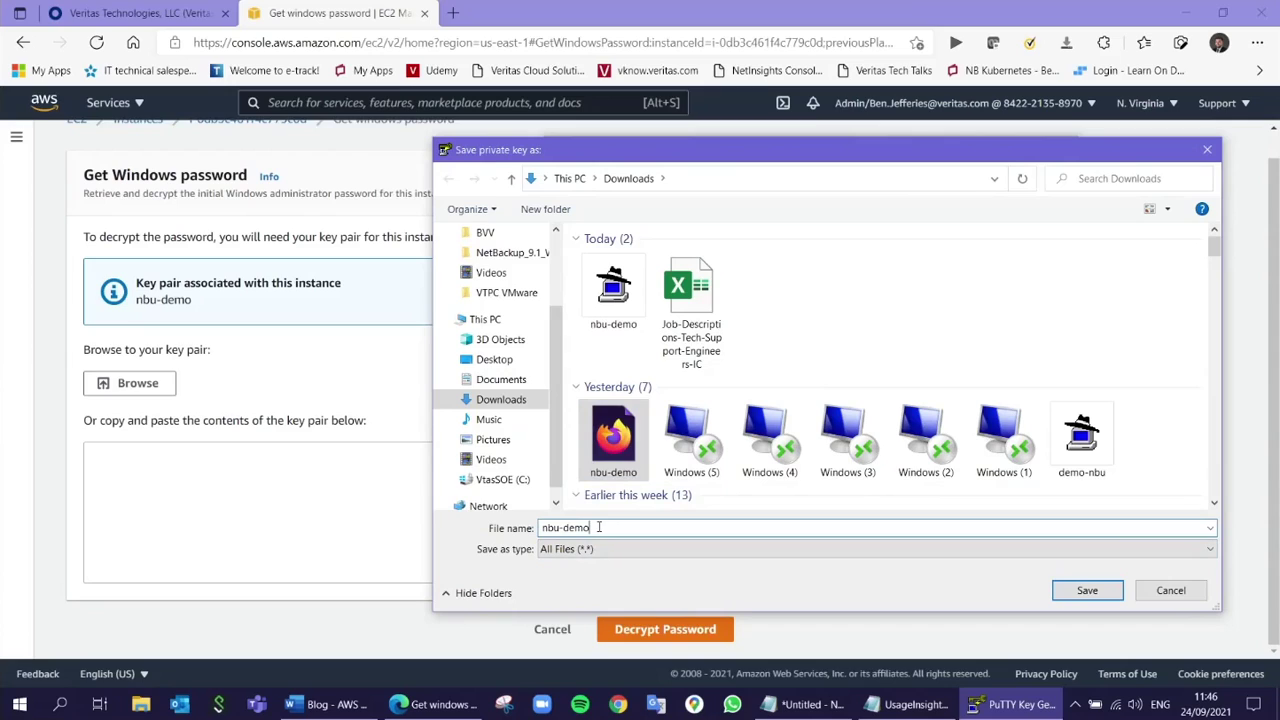
pyautogui.write('.pem')
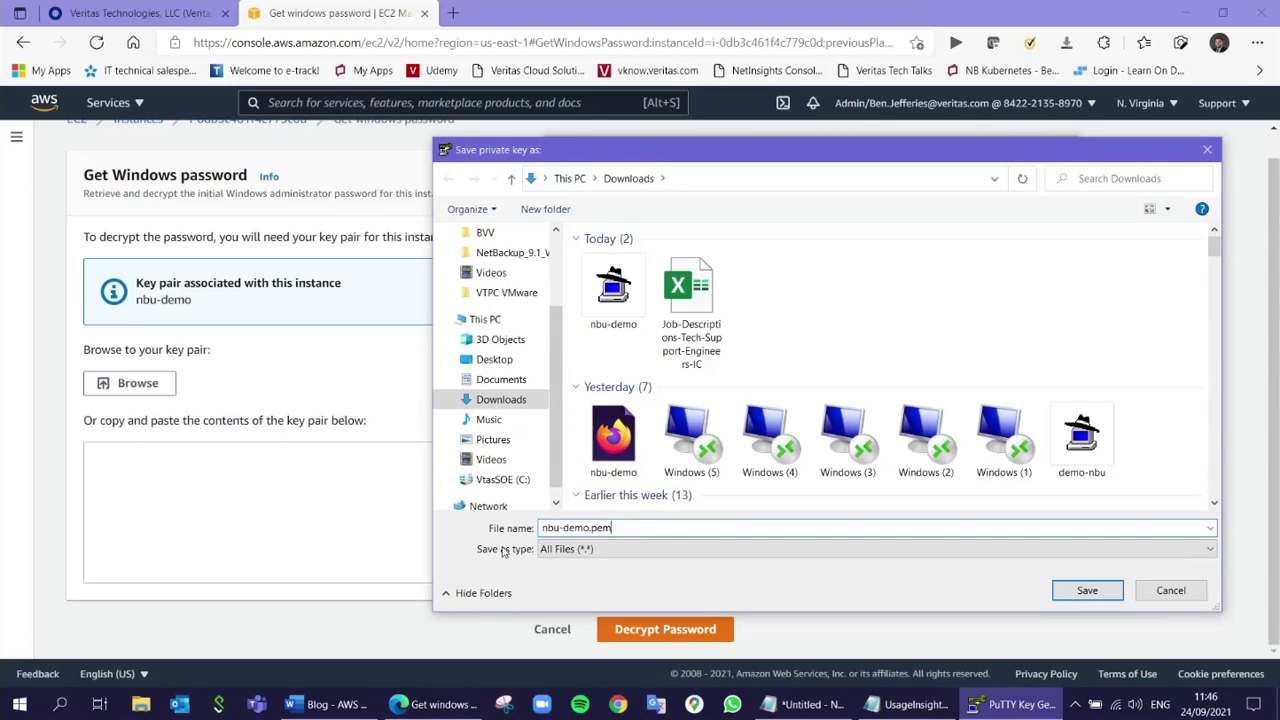
pyautogui.click(625, 549)
pyautogui.click(632, 562)
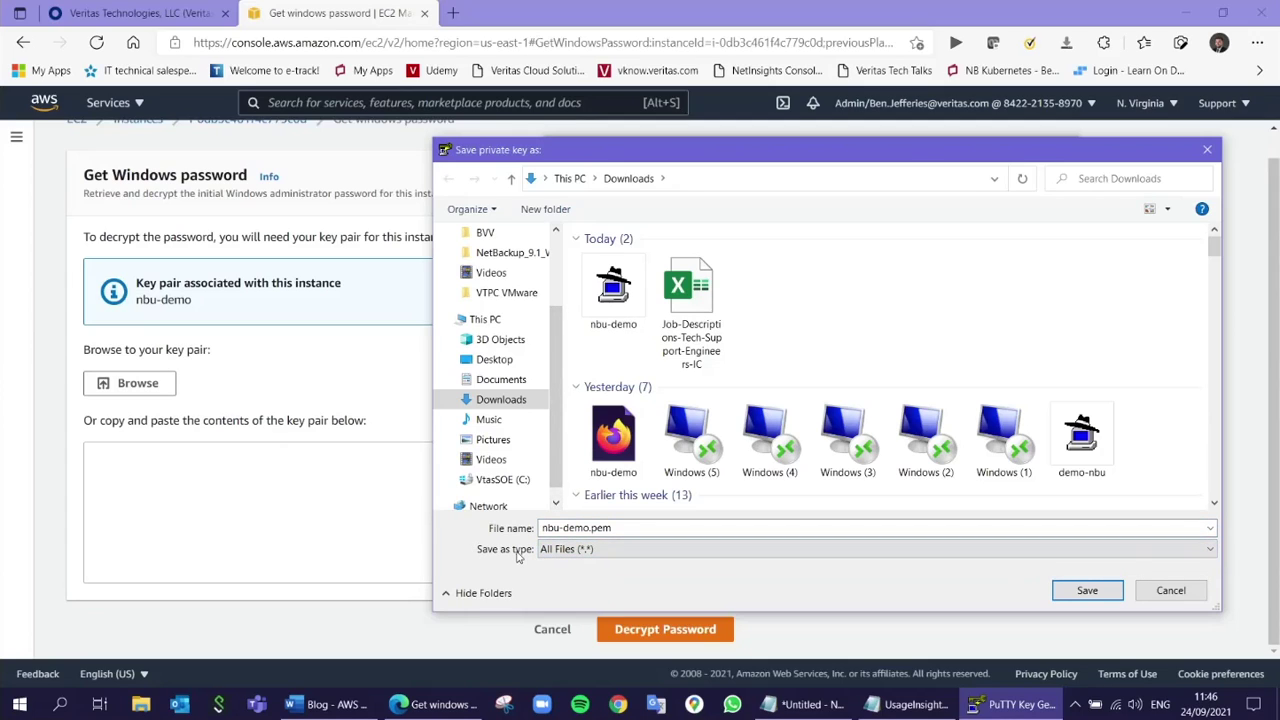
pyautogui.click(592, 559)
pyautogui.click(576, 570)
pyautogui.click(549, 527)
pyautogui.click(1087, 591)
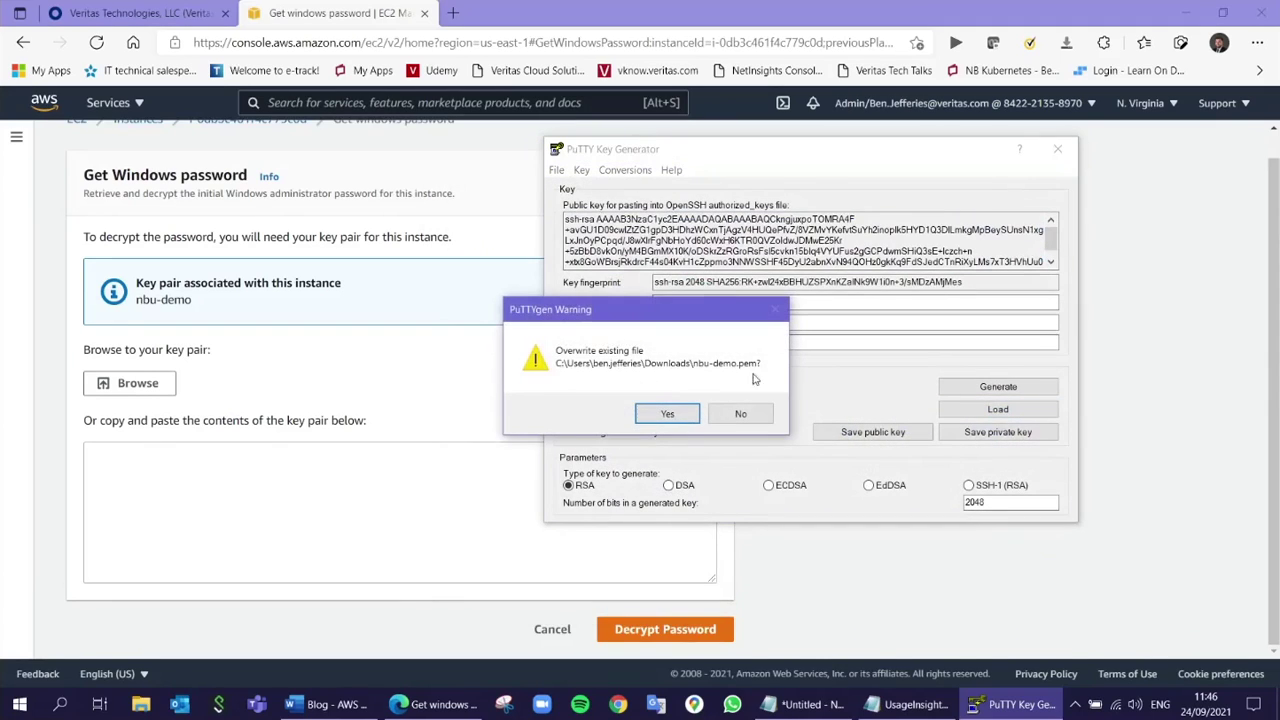
pyautogui.click(664, 414)
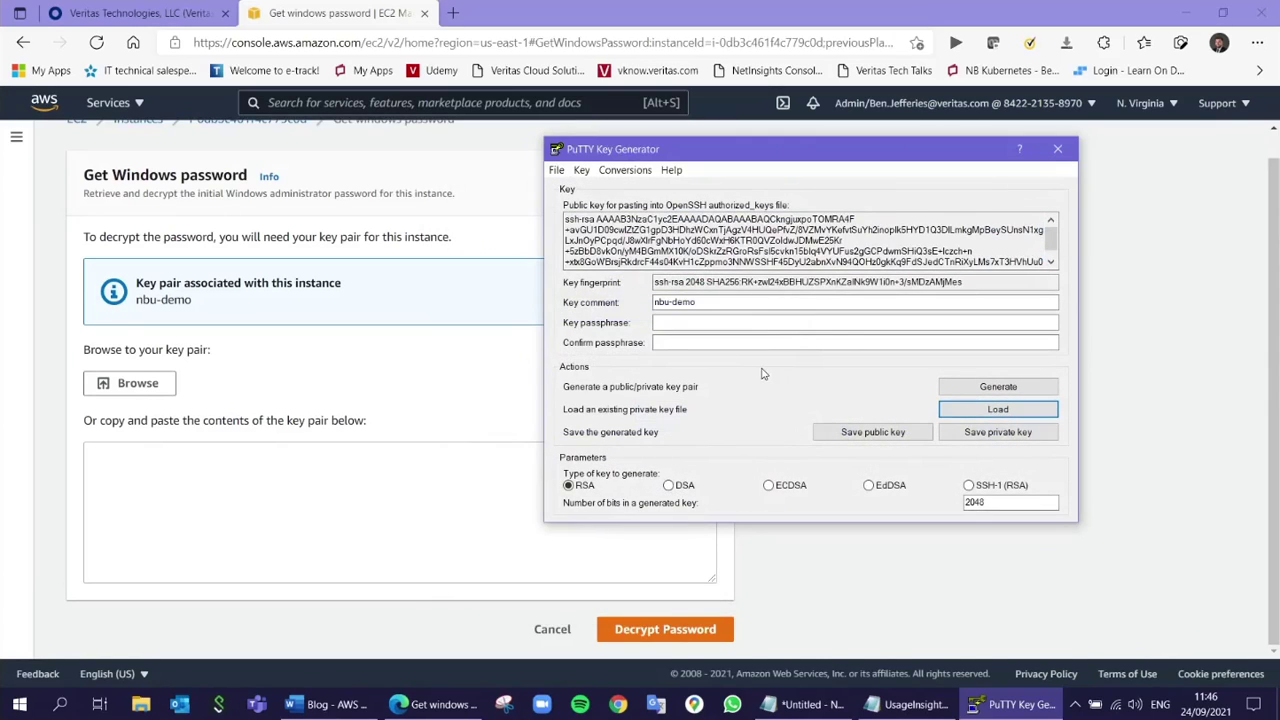
# - Return to the AWS console and supply the nbu-demo.pem file from Downloads as the instance's key pair
pyautogui.click(286, 237)
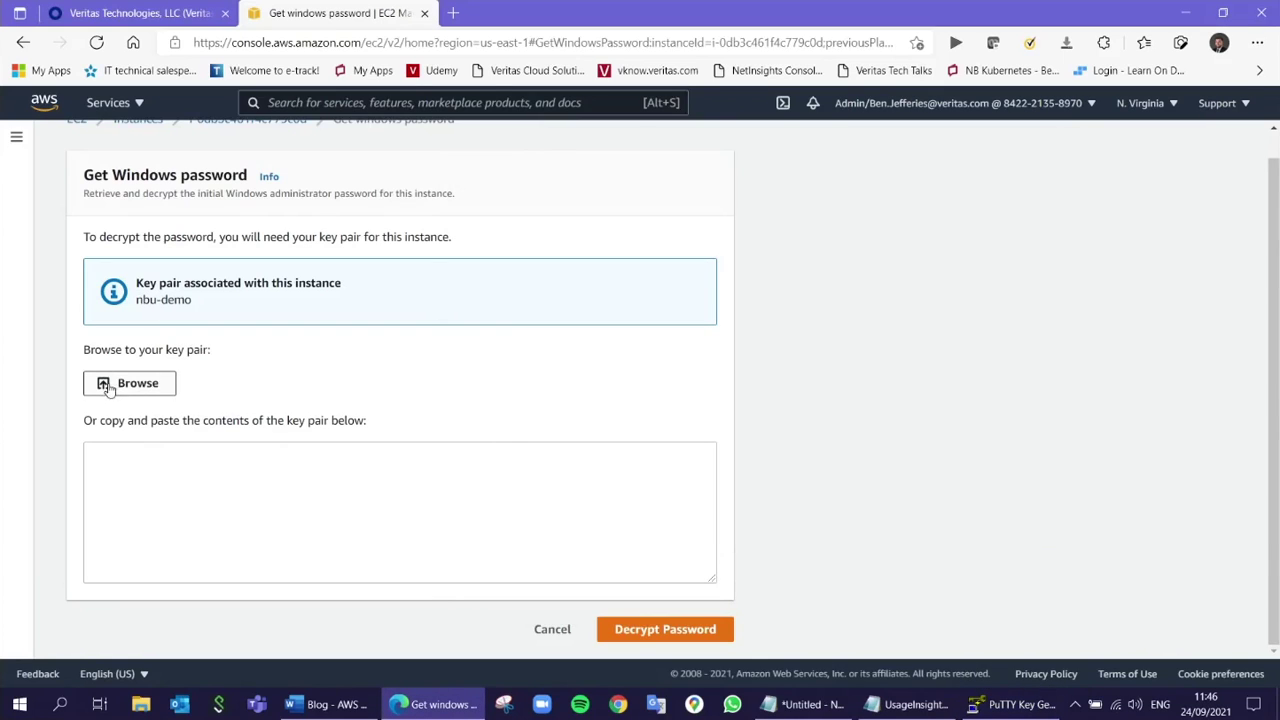
pyautogui.click(109, 388)
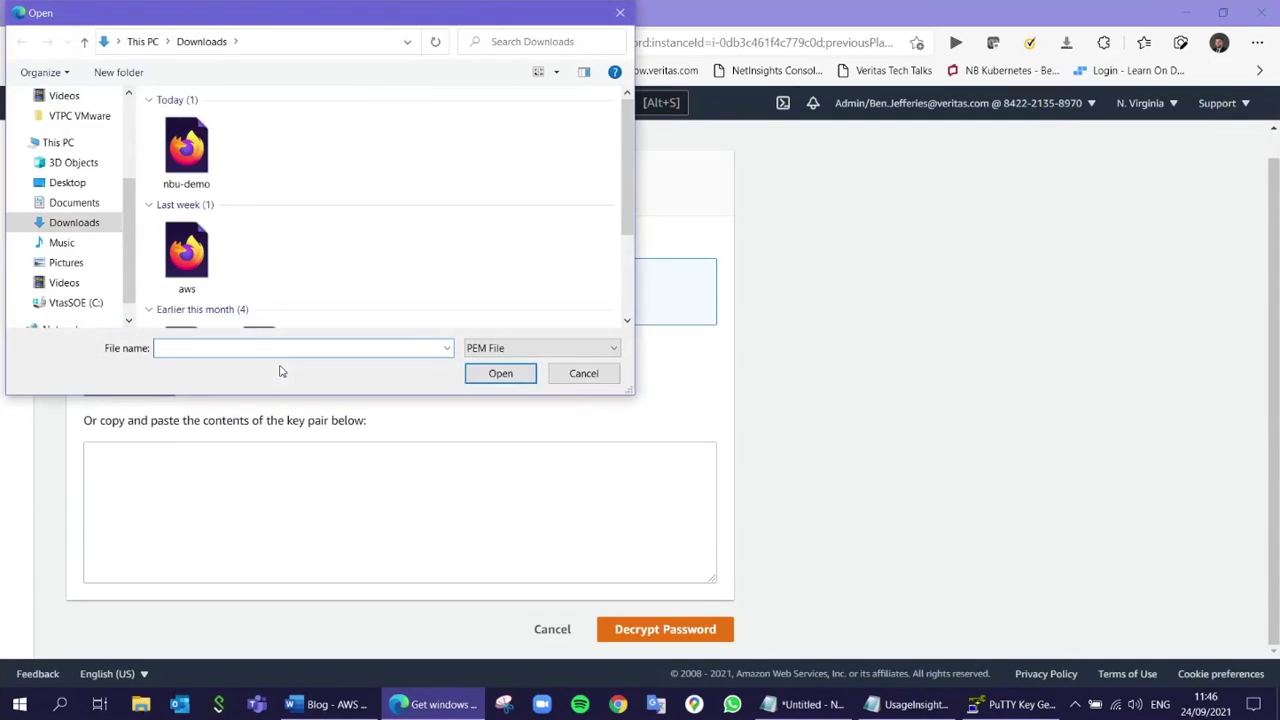
pyautogui.click(195, 150)
pyautogui.doubleClick(195, 150)
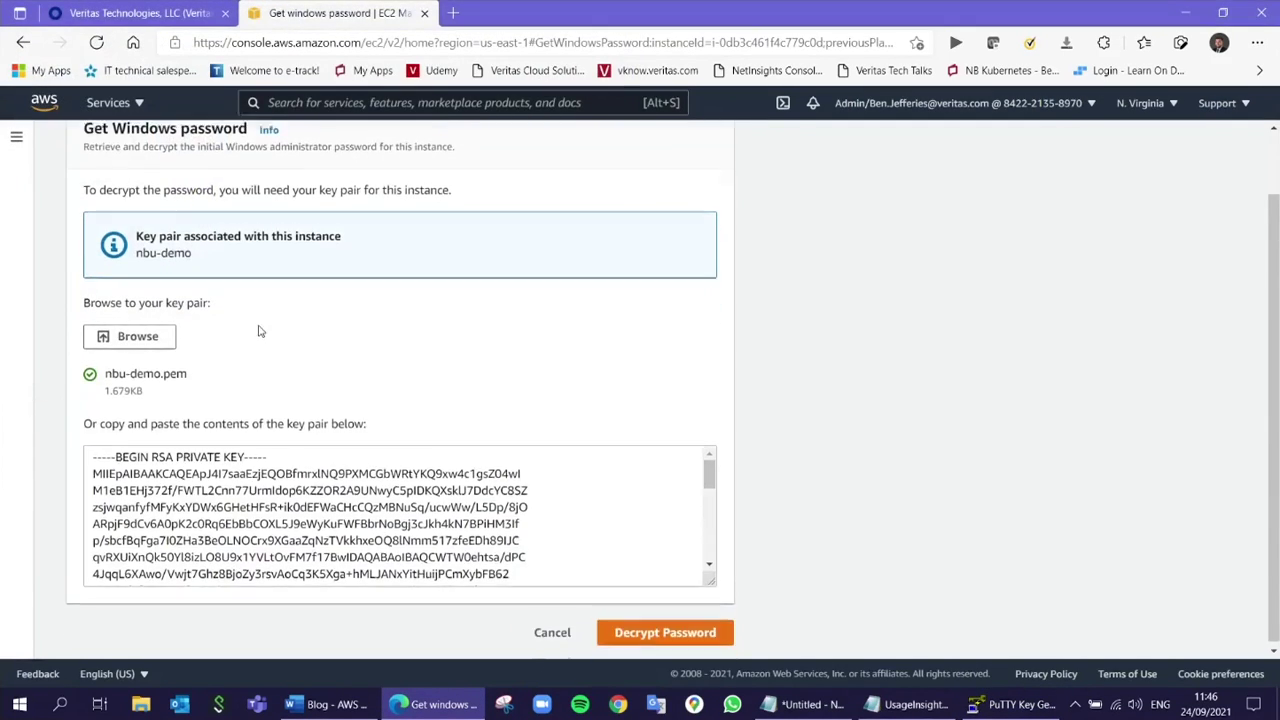
# - Check the loaded private key contents and decrypt the Windows administrator password
pyautogui.scroll(1, 668, 622)
pyautogui.scroll(-1, 672, 640)
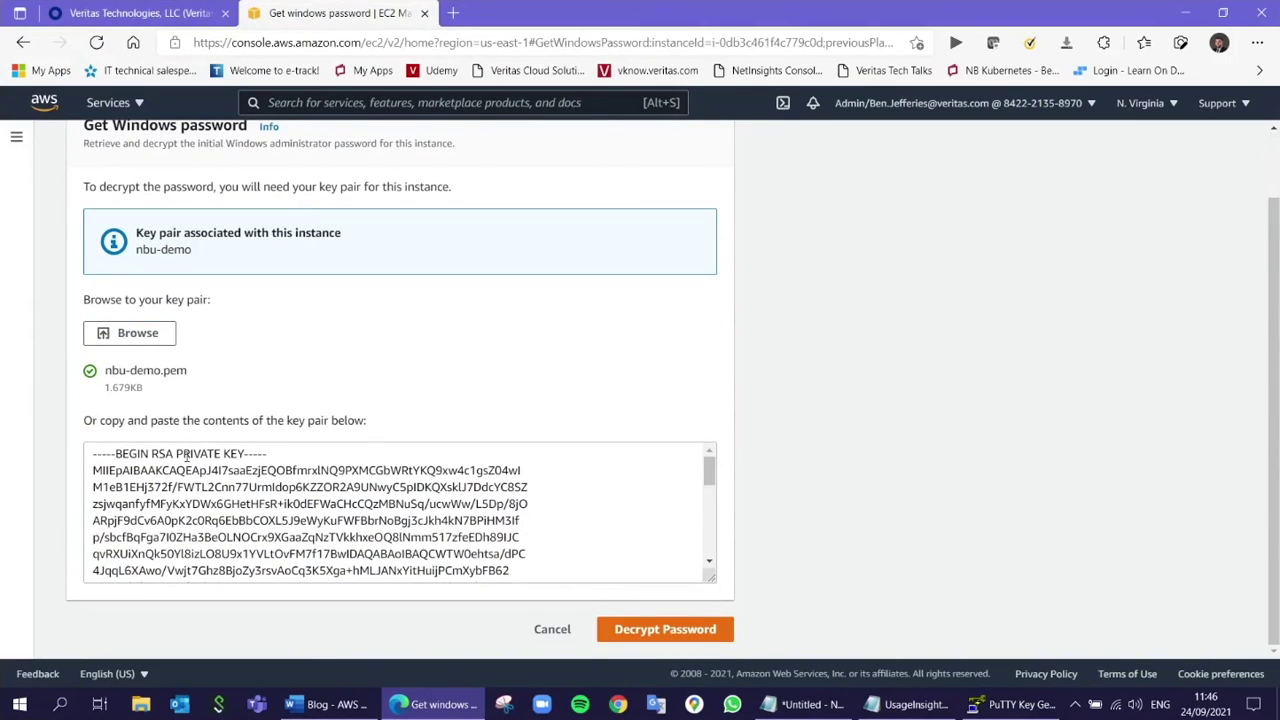
pyautogui.scroll(-3, 427, 520)
pyautogui.click(700, 636)
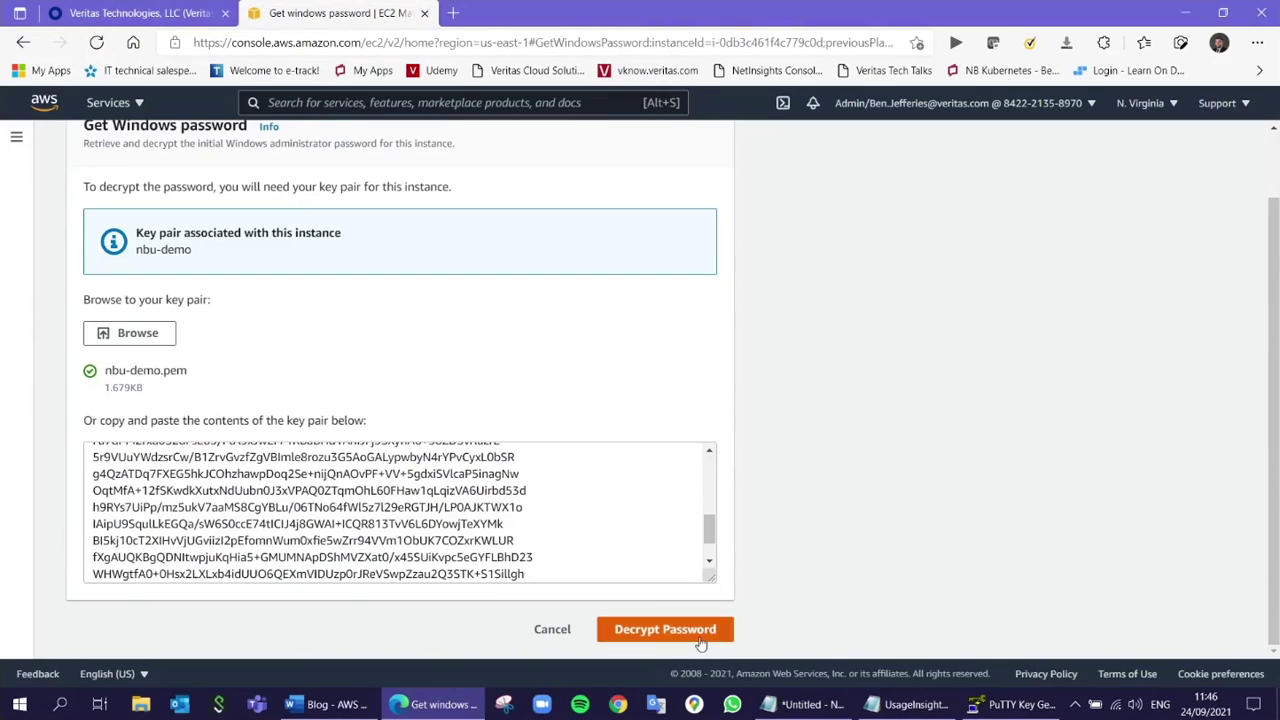
# - Open the downloaded Windows (6).rdp file and connect despite the unknown publisher
pyautogui.scroll(-2, 465, 475)
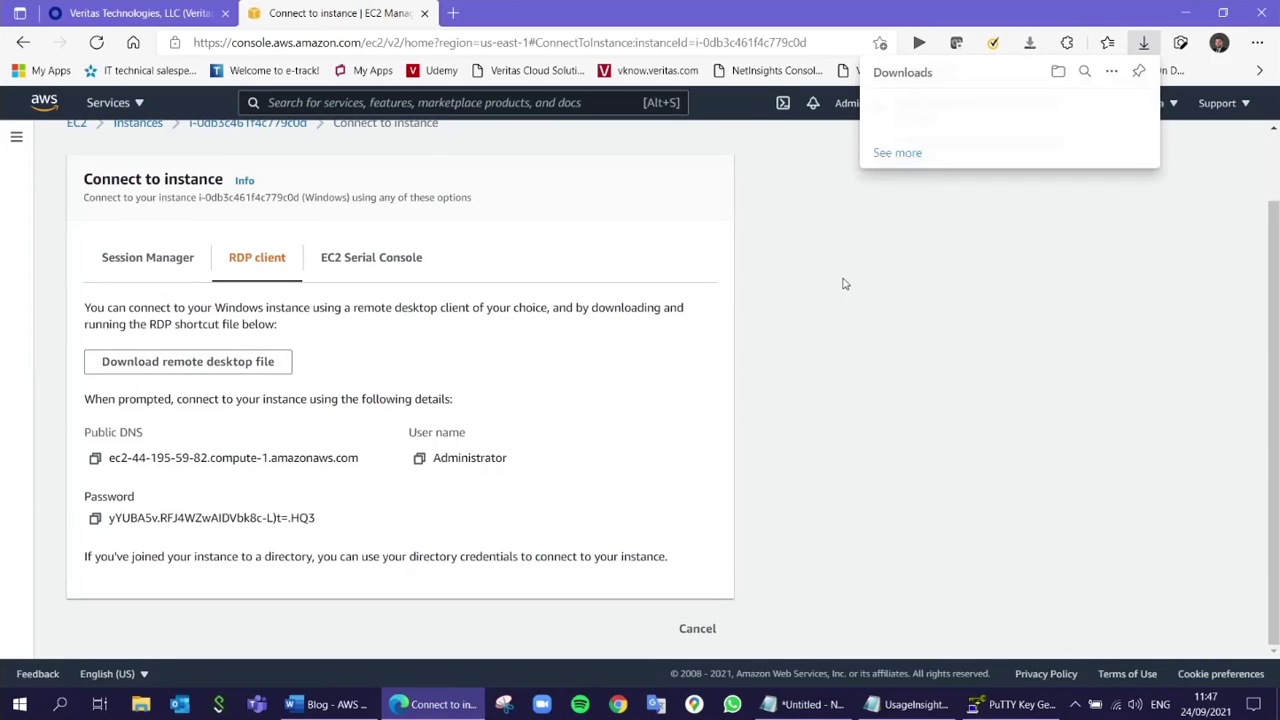
pyautogui.click(912, 117)
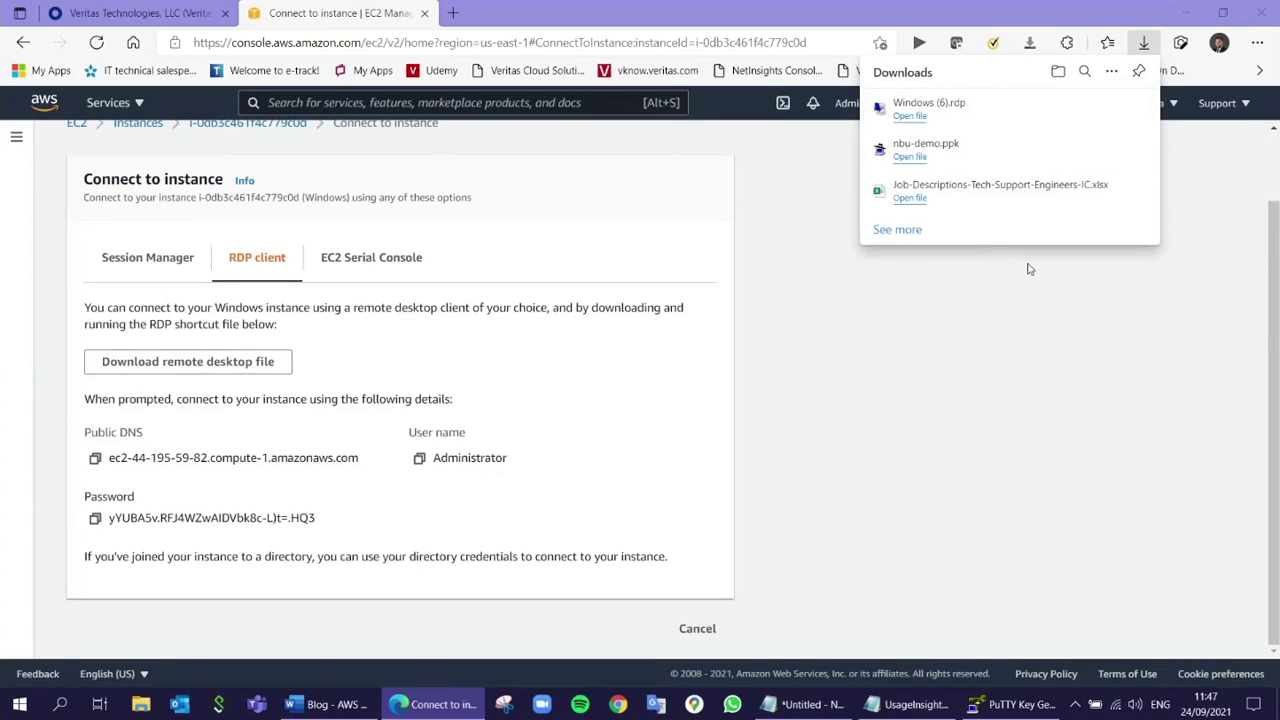
pyautogui.click(772, 444)
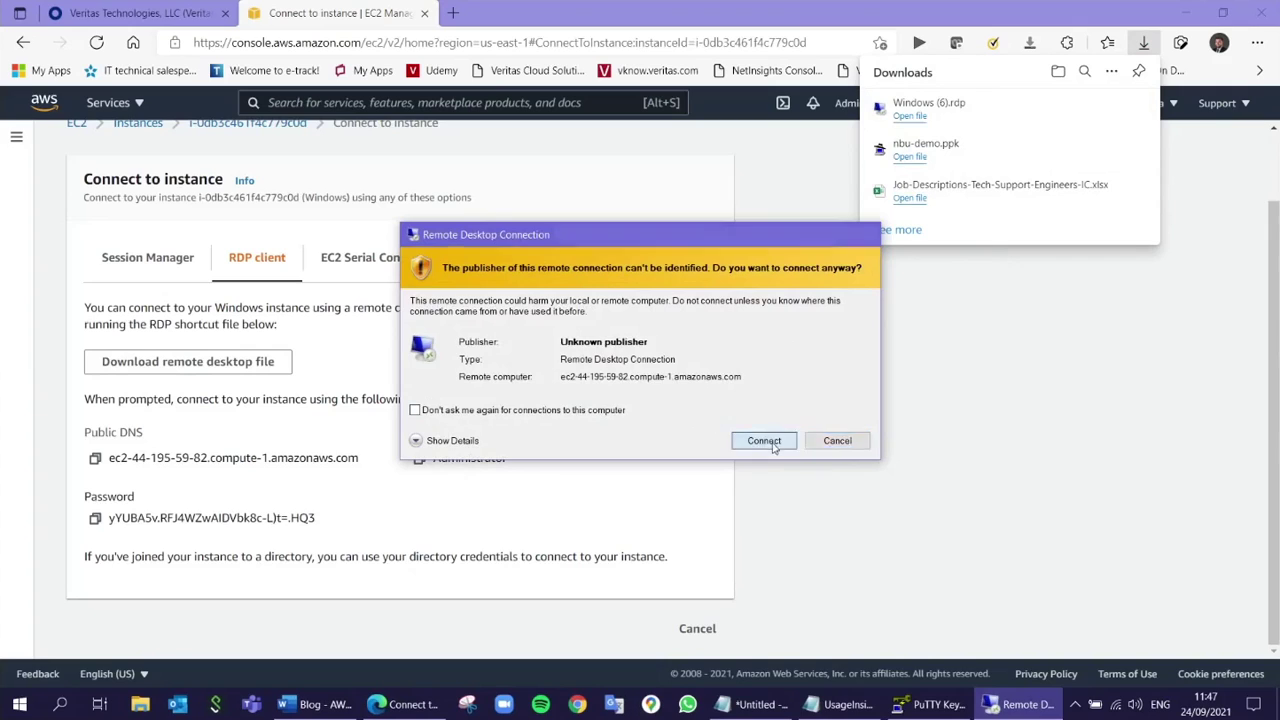
# - Log in to the instance by pasting the copied Administrator password, accepting the untrusted certificate and allowing network discovery
pyautogui.click(95, 518)
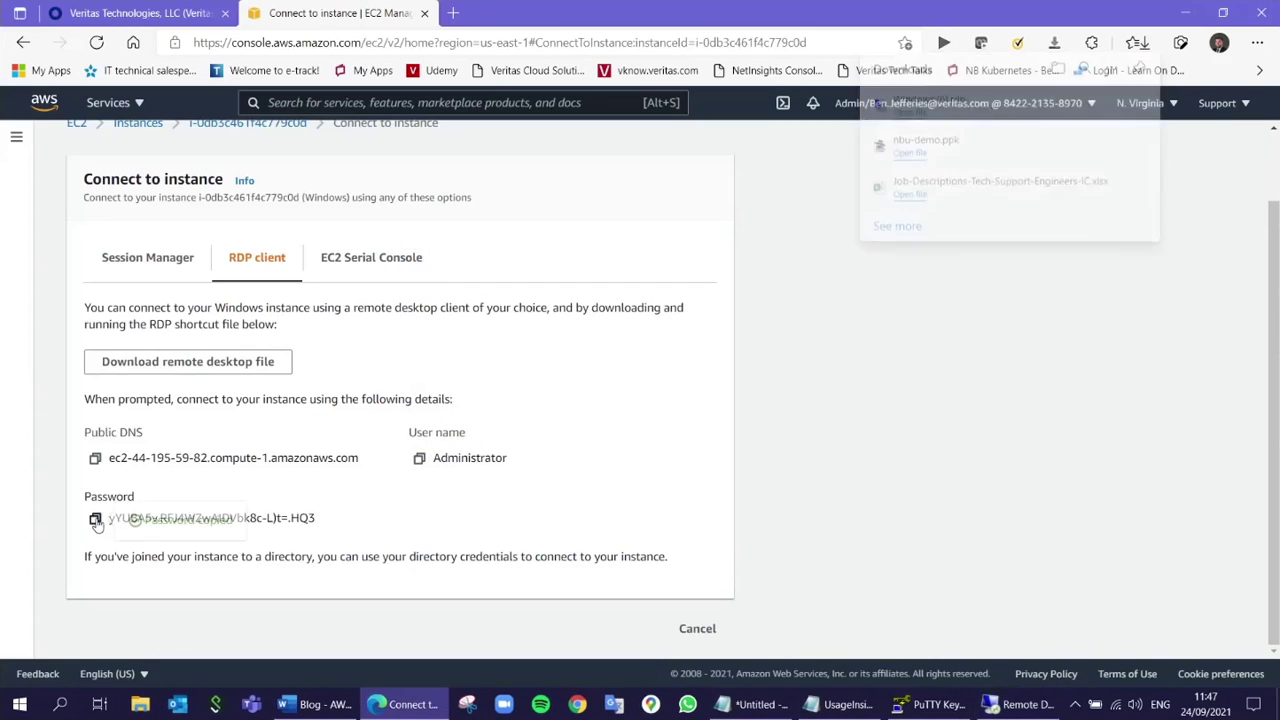
pyautogui.click(1005, 705)
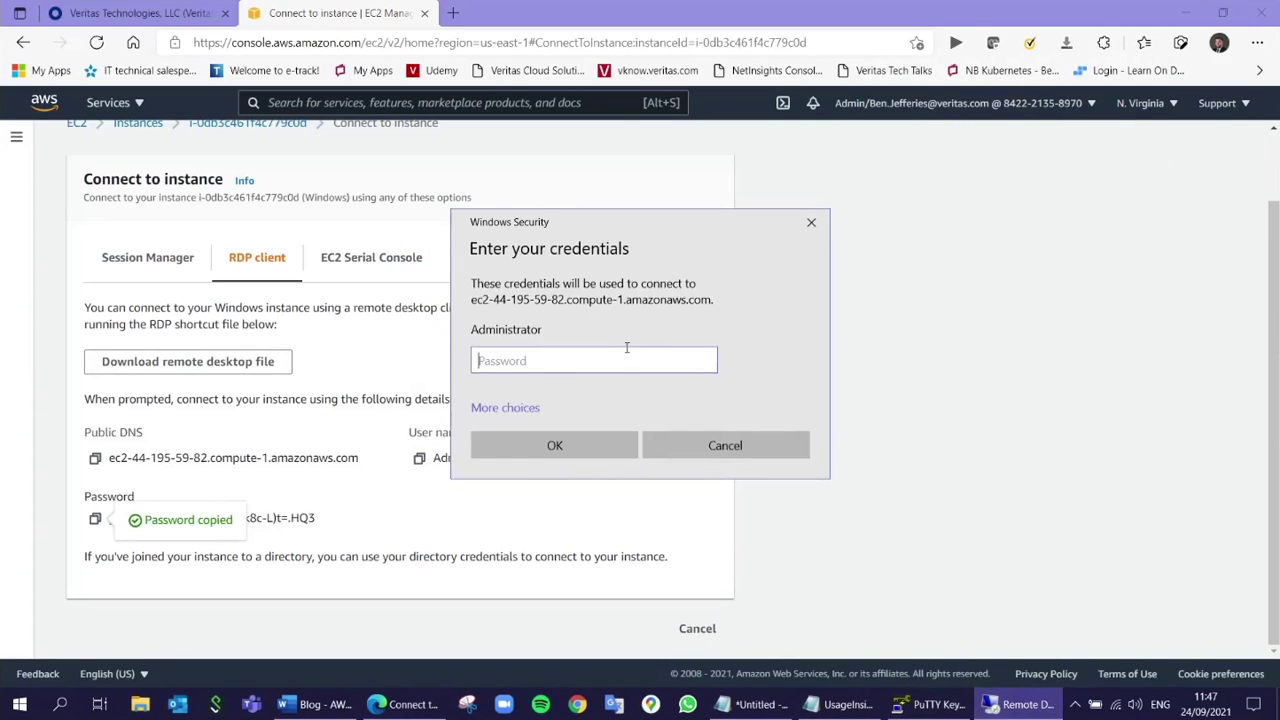
pyautogui.hotkey('ctrl', 'v')
pyautogui.click(597, 450)
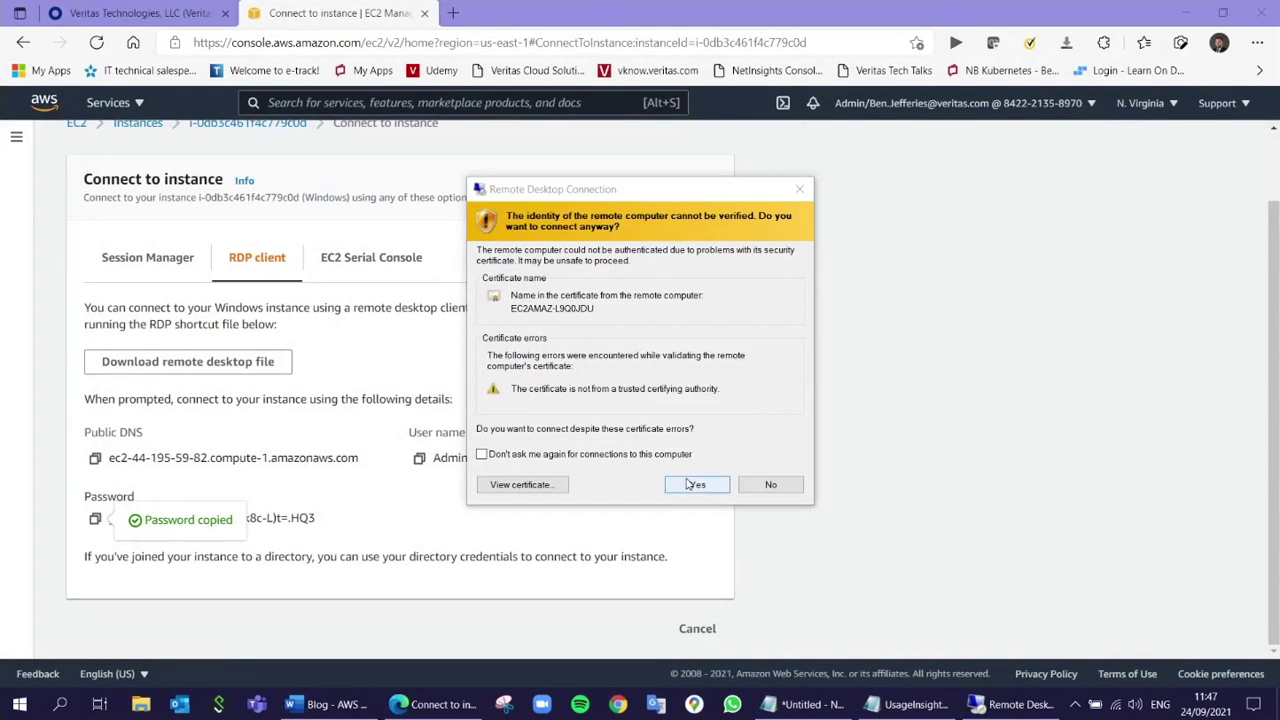
pyautogui.click(693, 485)
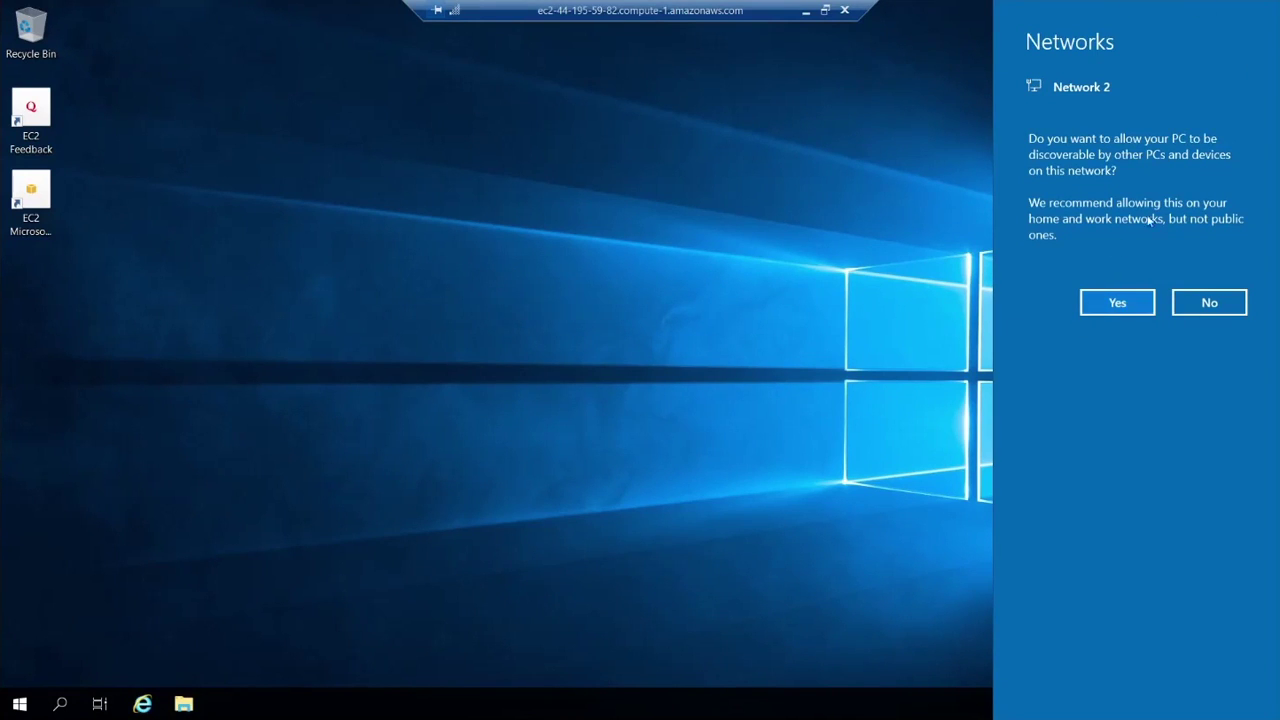
pyautogui.click(1137, 301)
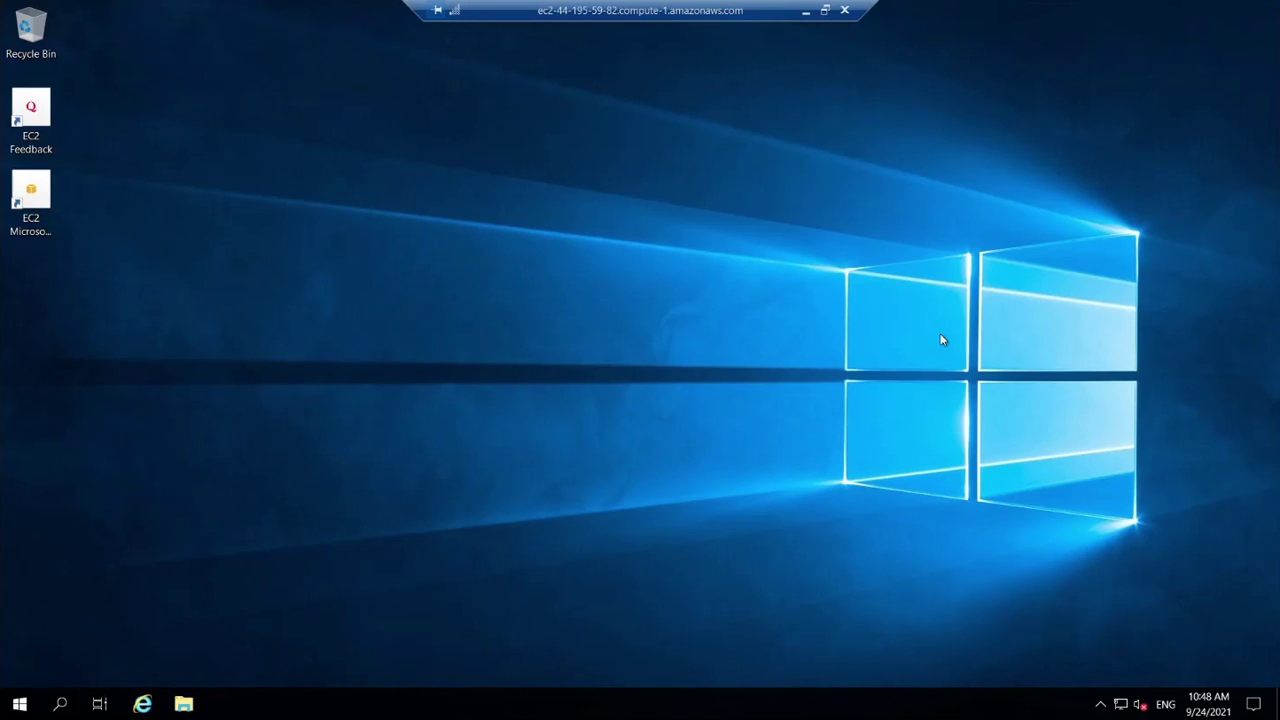
# - Launch Command Prompt on the remote Windows instance and start entering a ping command
pyautogui.press('super')
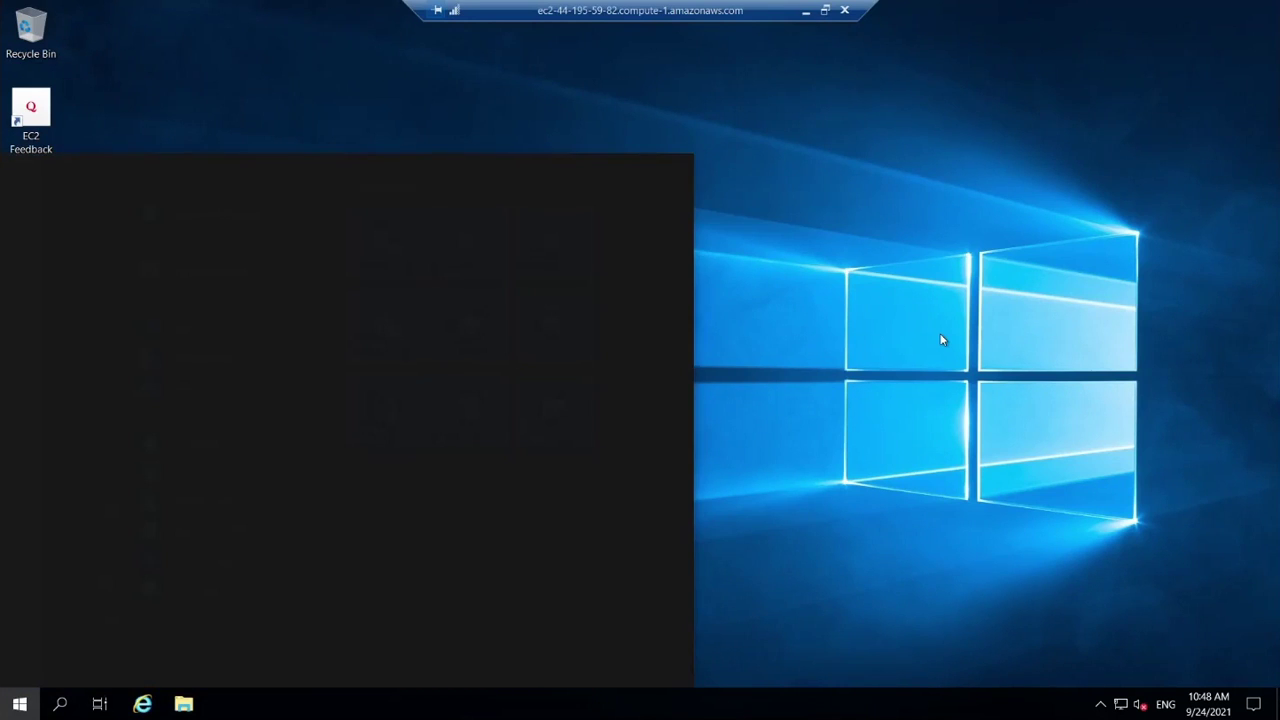
pyautogui.write('cmd')
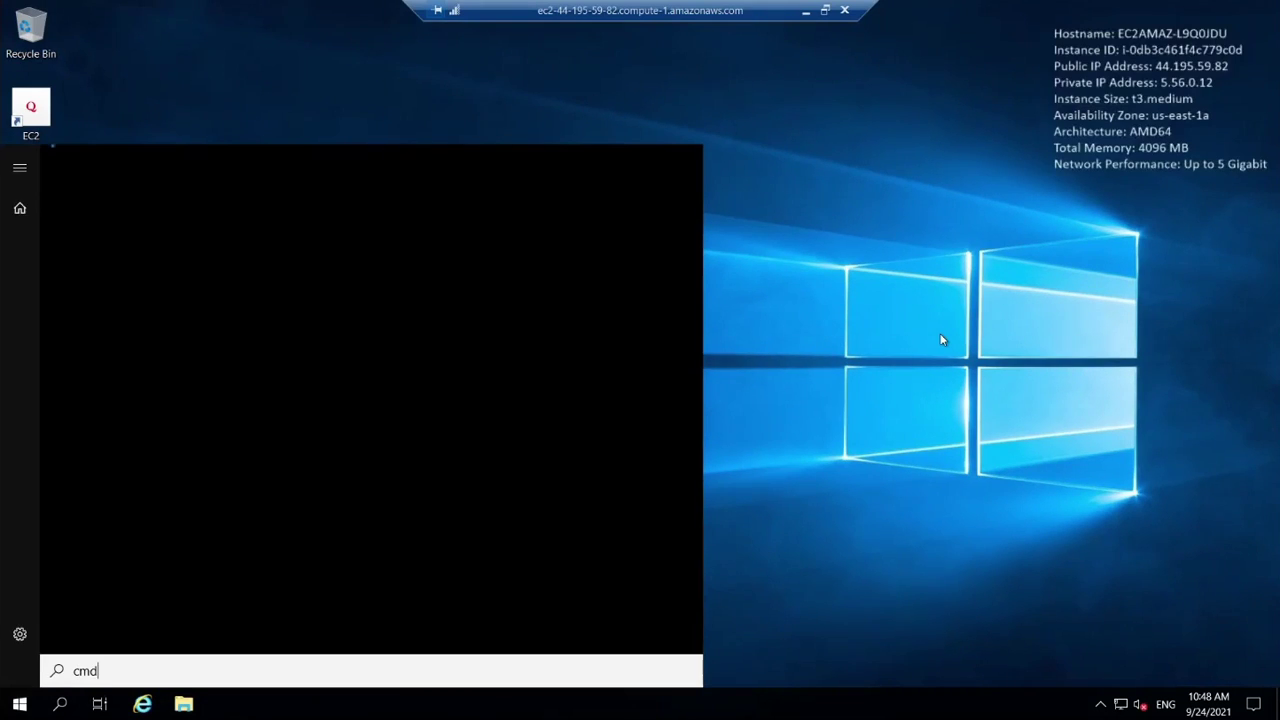
pyautogui.press('Return')
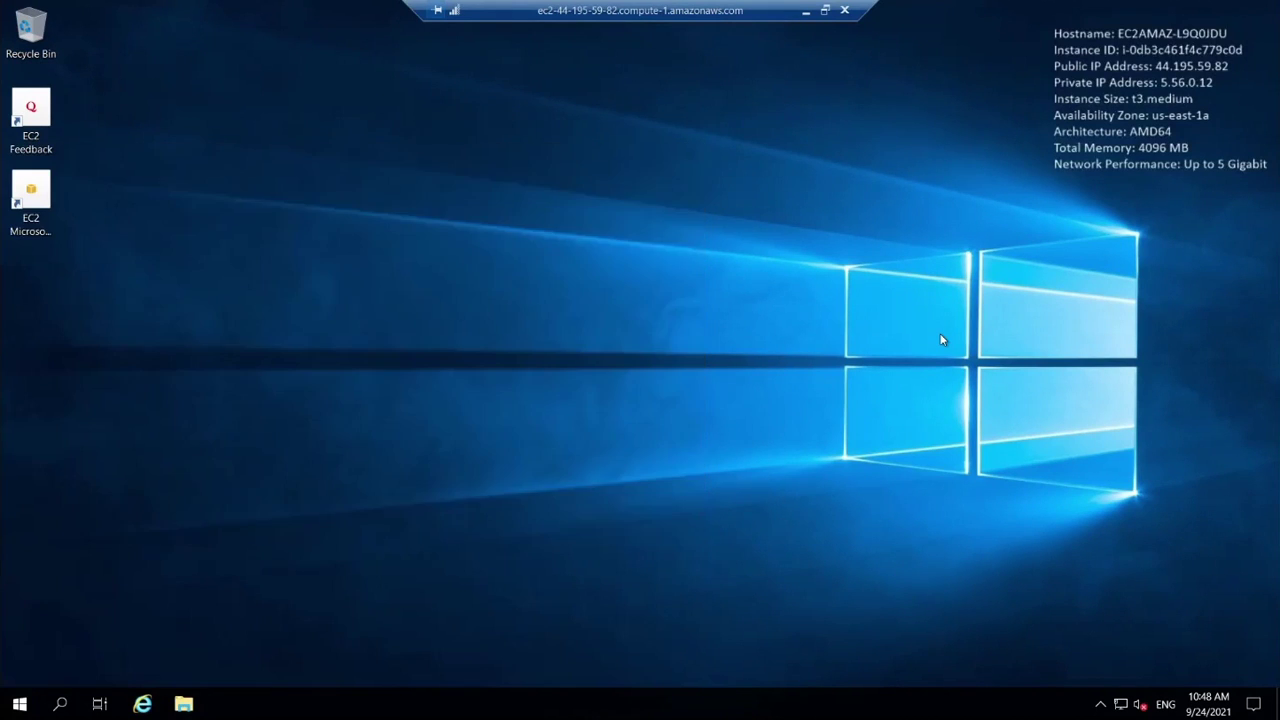
pyautogui.write('ping')
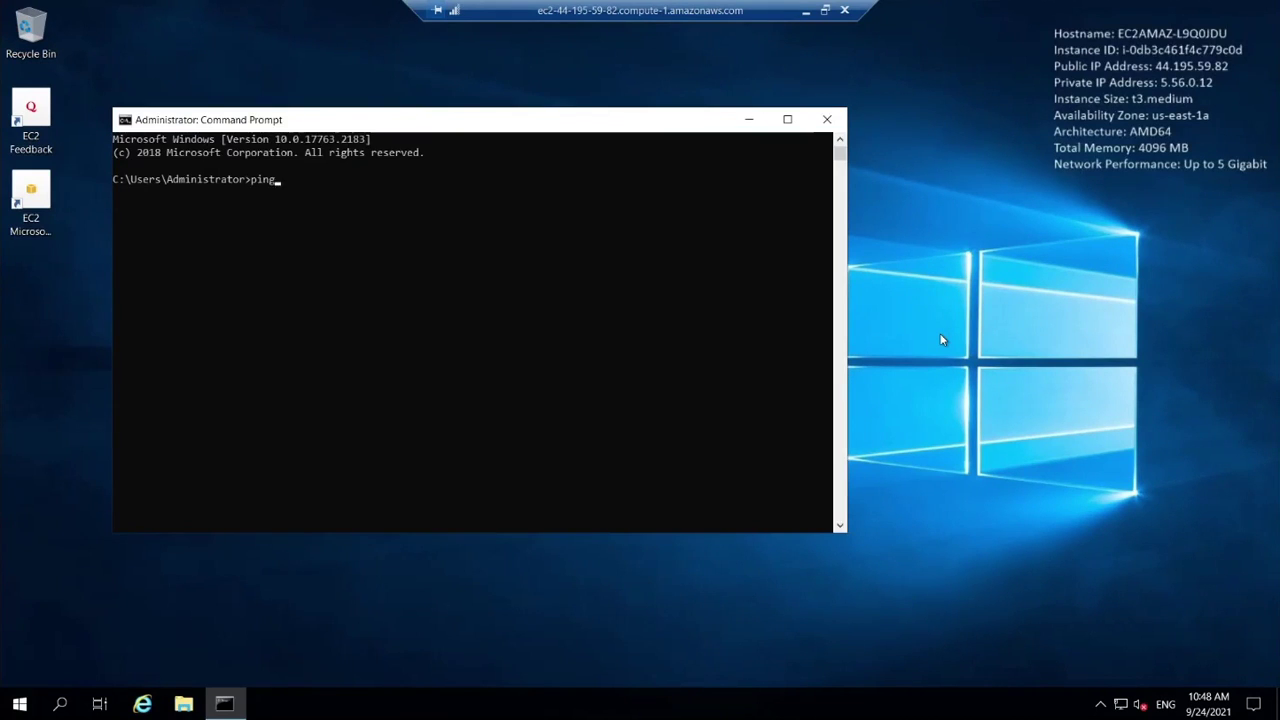
# - Ping 8.8.8.8 to test the server's internet connectivity, and close the command prompt
pyautogui.write(' 8.8.8.8')
pyautogui.press('Return')
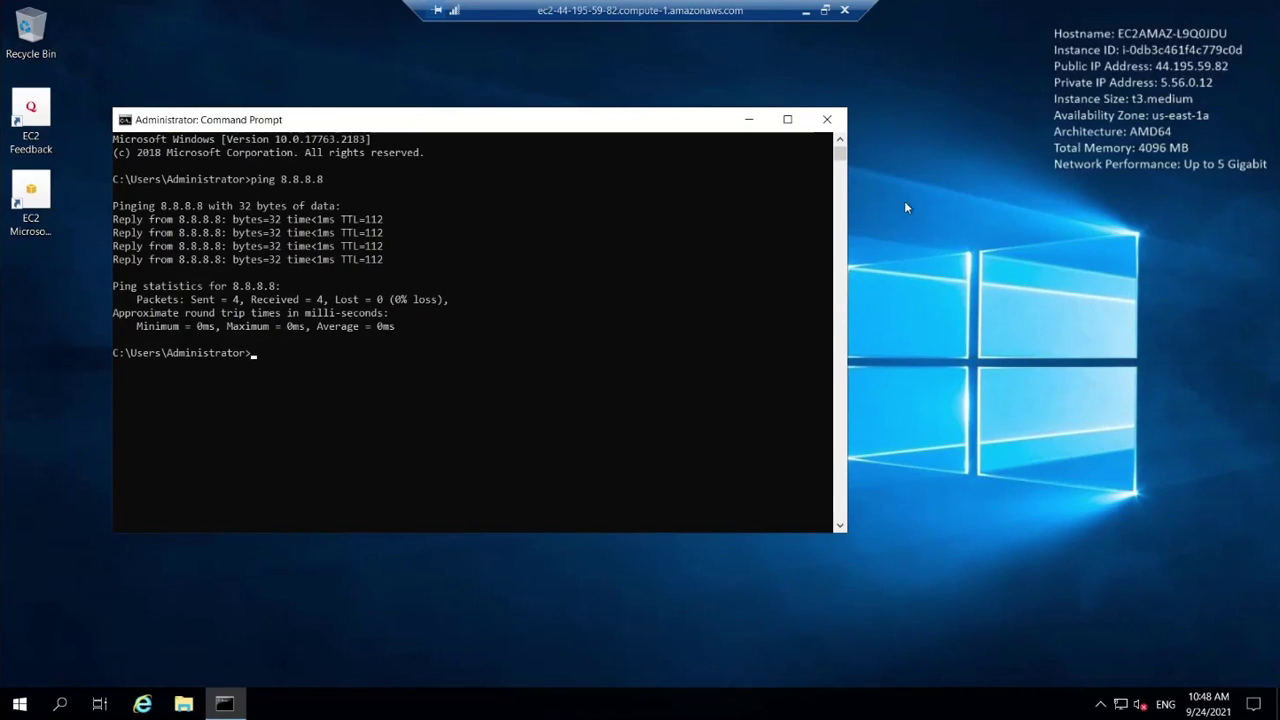
pyautogui.click(830, 121)
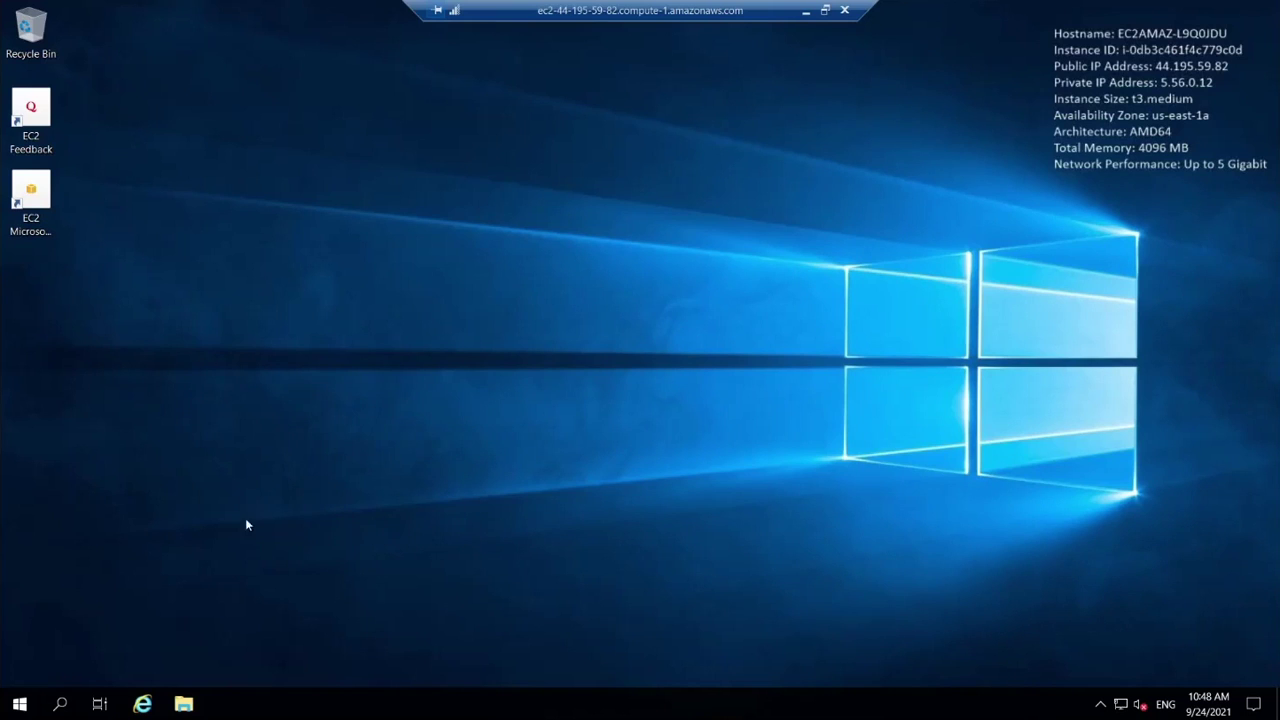
# - Start Internet Explorer with the recommended security, privacy and compatibility settings and search the web for "firefox"
pyautogui.click(142, 704)
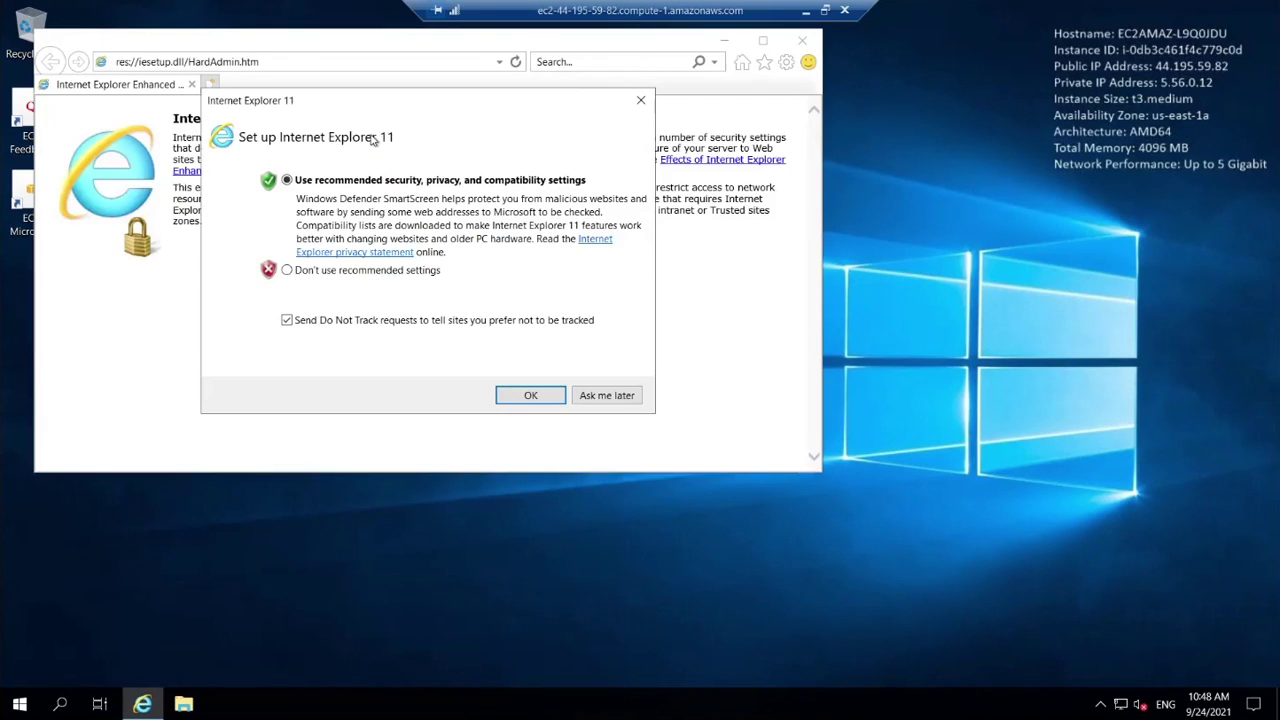
pyautogui.click(518, 392)
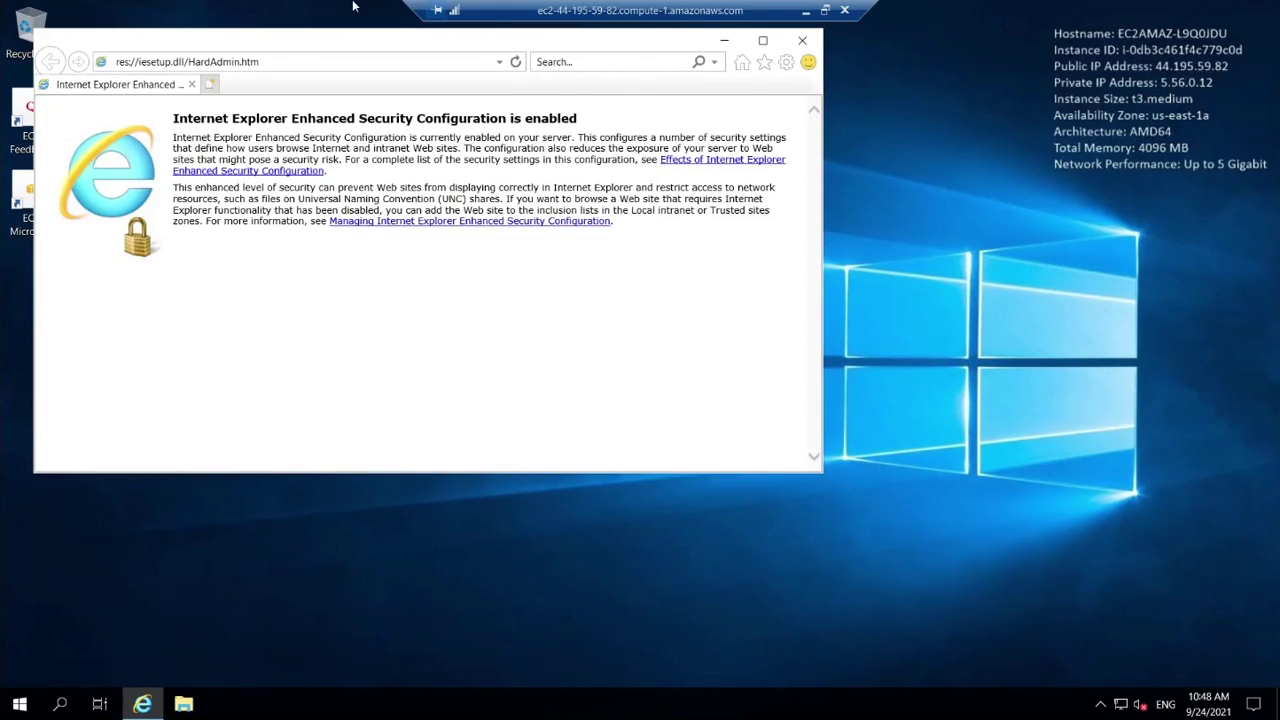
pyautogui.click(318, 62)
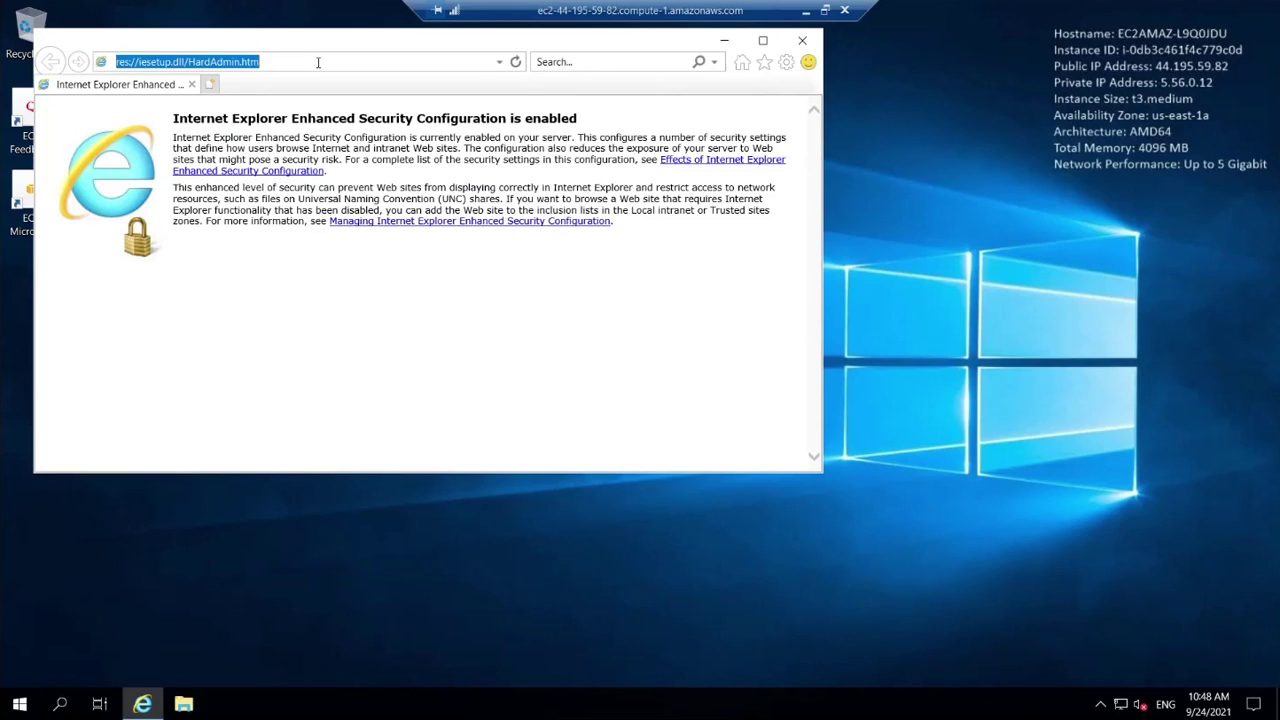
pyautogui.write('mozi')
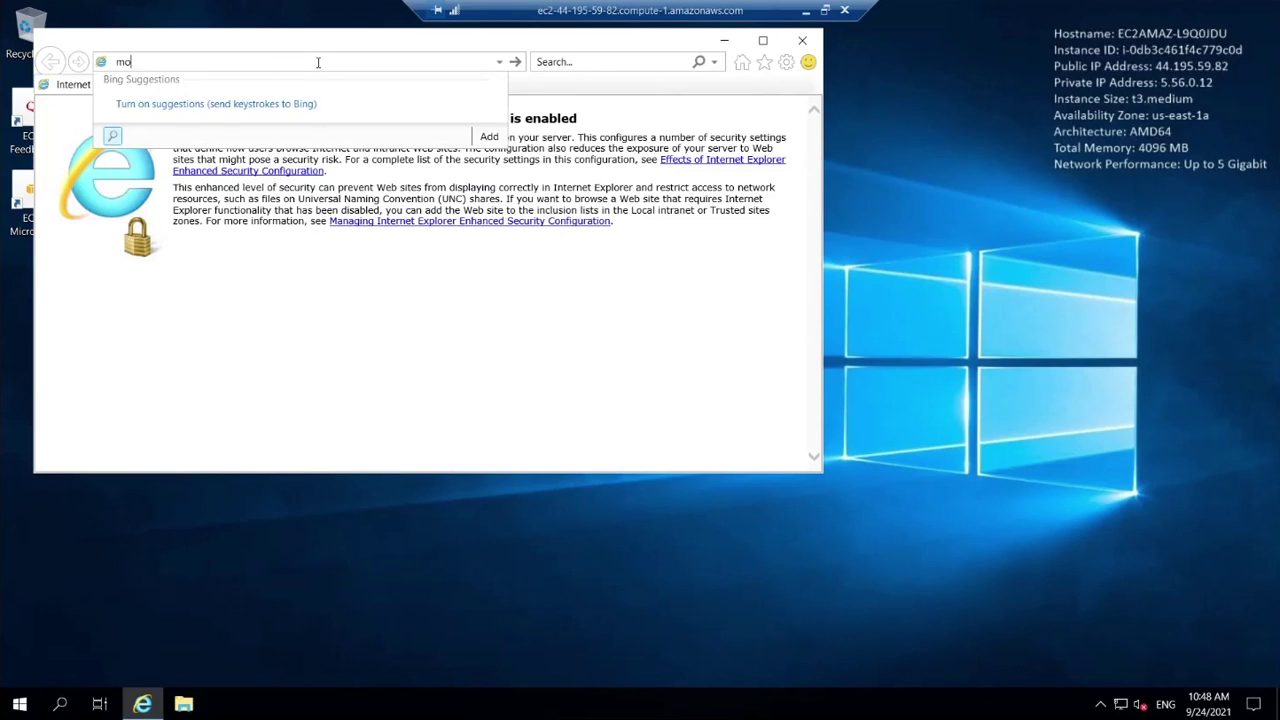
pyautogui.press('BackSpace')
pyautogui.press('BackSpace')
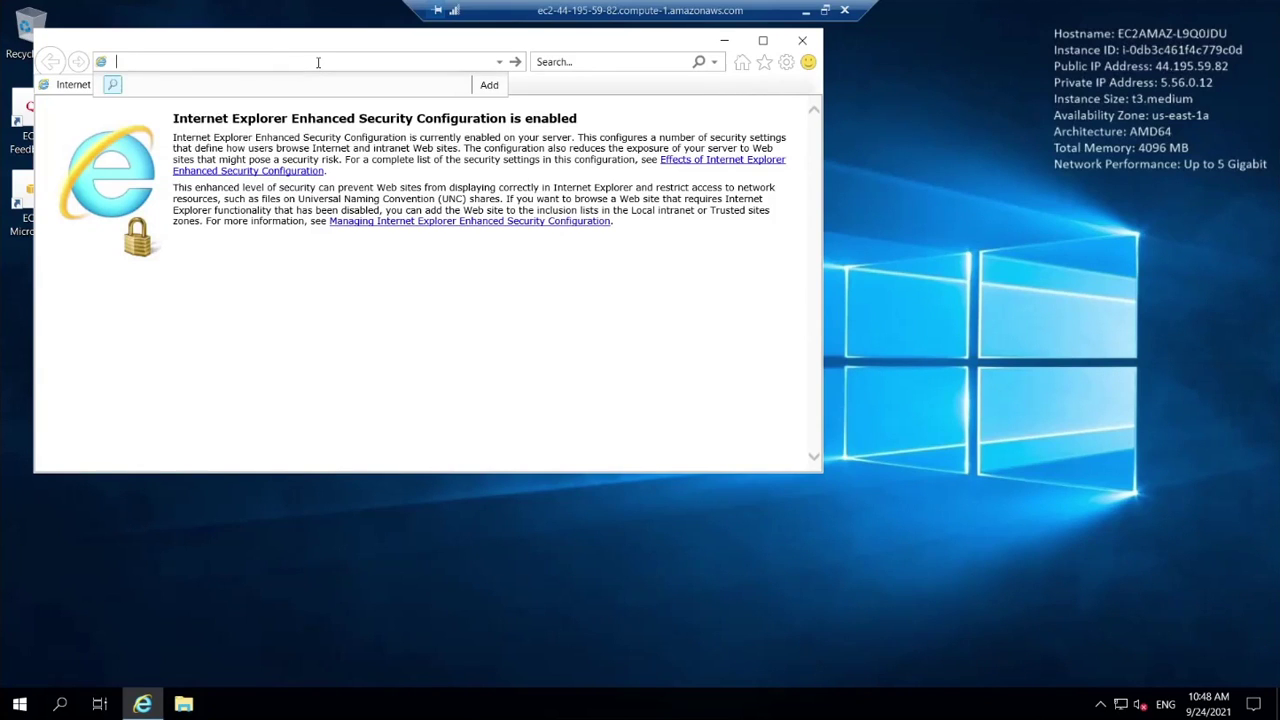
pyautogui.write('firefox')
pyautogui.press('Return')
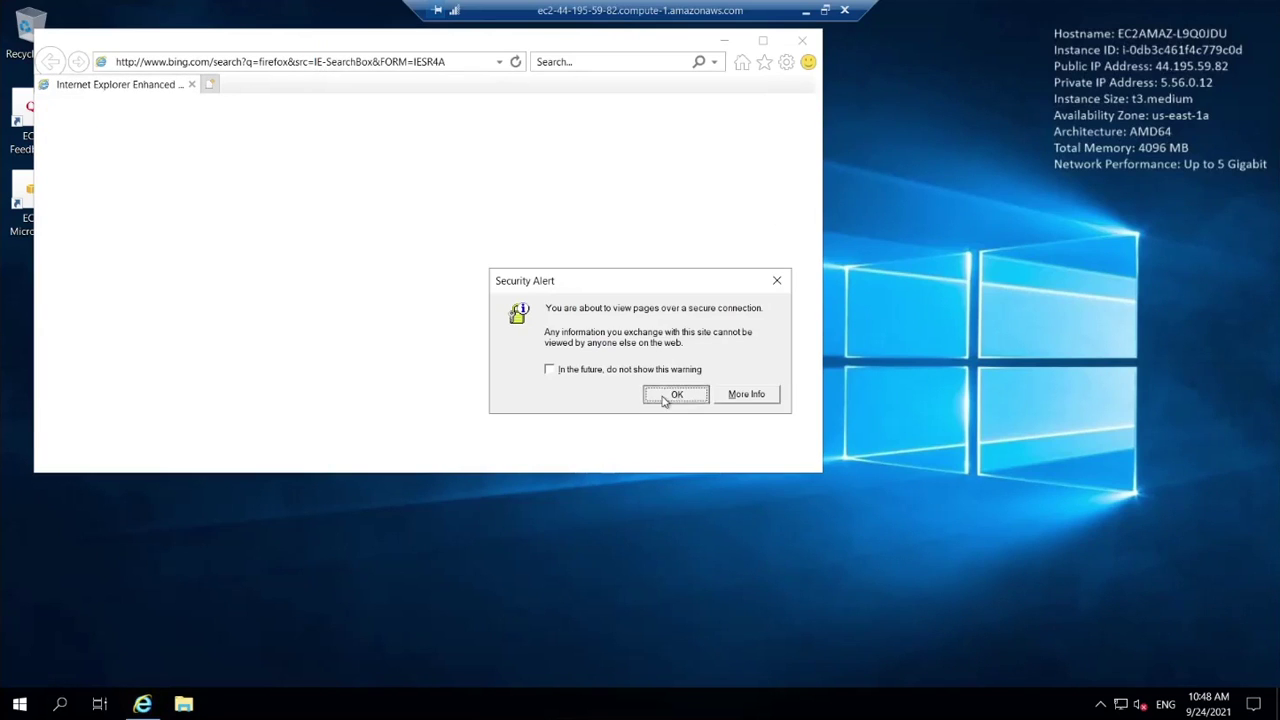
pyautogui.click(672, 394)
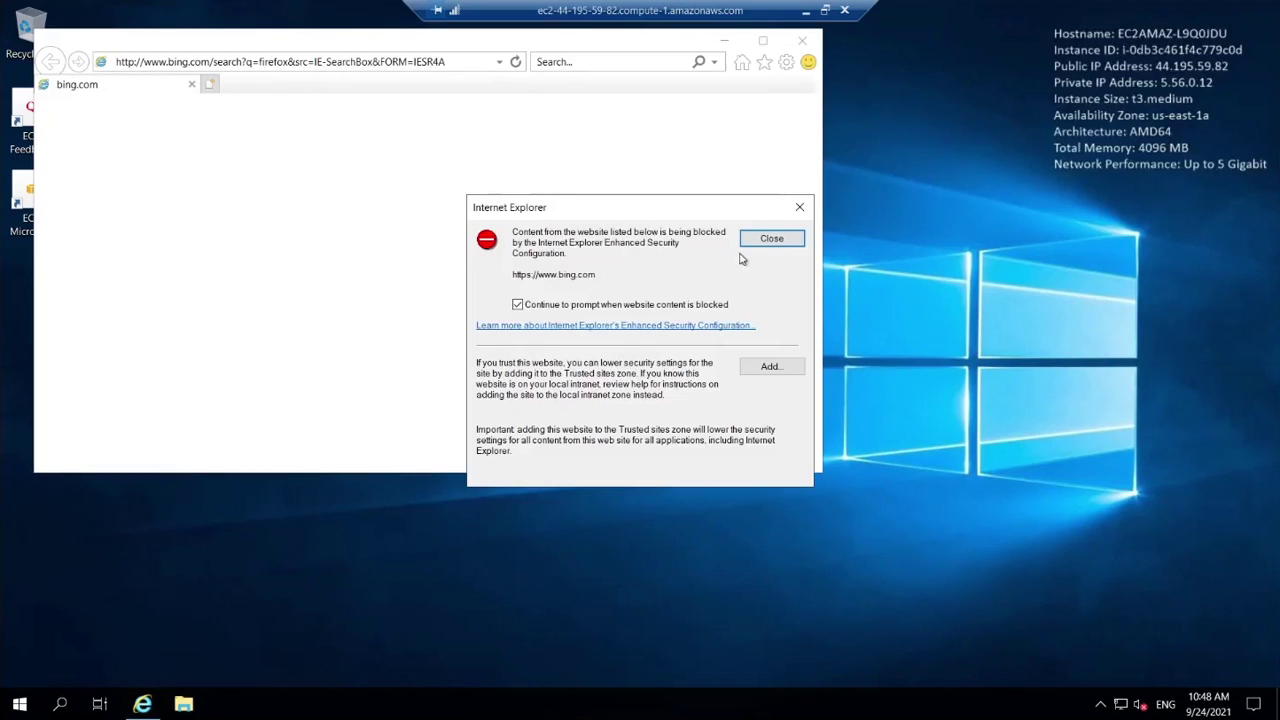
pyautogui.click(769, 366)
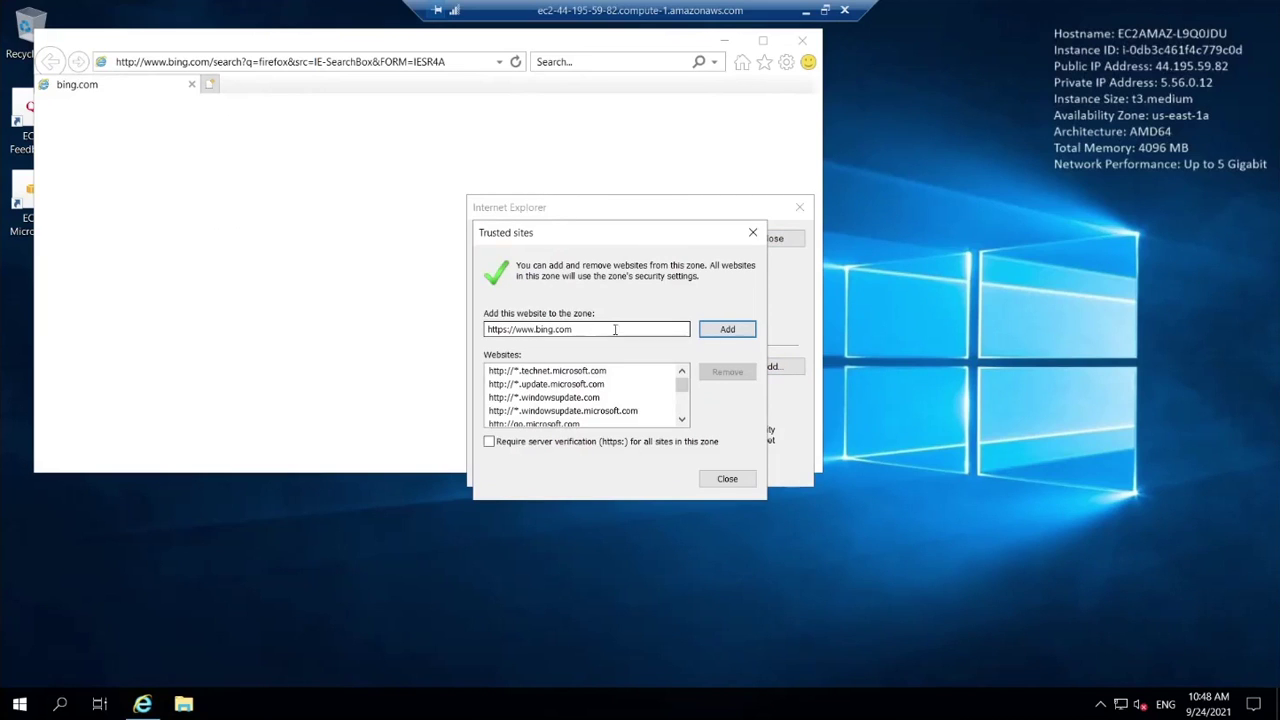
pyautogui.click(730, 334)
pyautogui.click(726, 480)
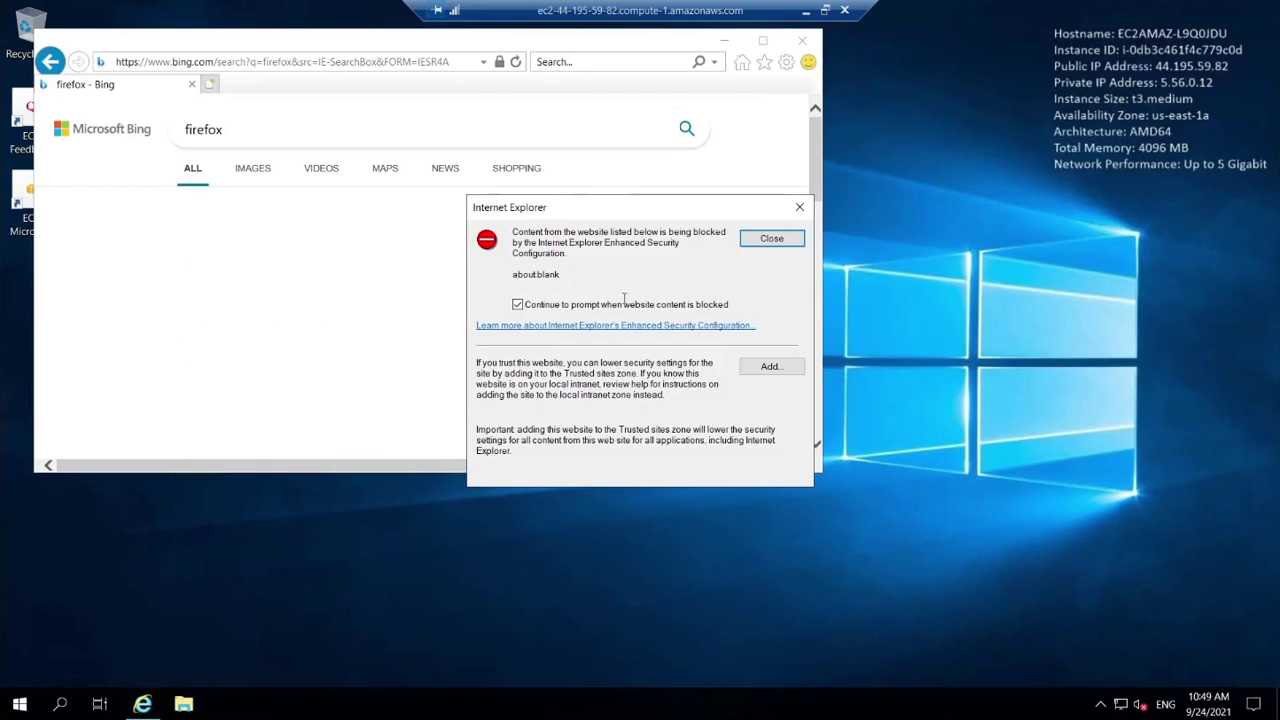
# - Add the blocked about:blank address to the trusted sites so the search results can load
pyautogui.click(748, 366)
pyautogui.click(705, 333)
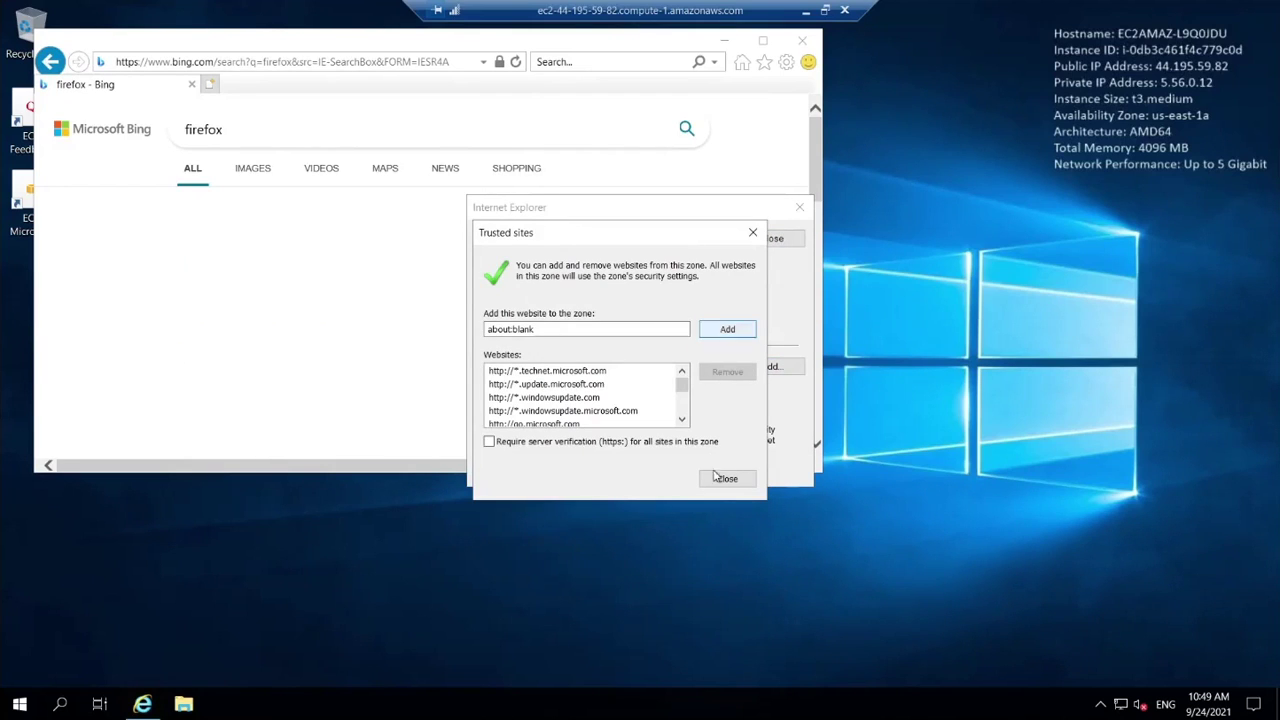
pyautogui.click(716, 478)
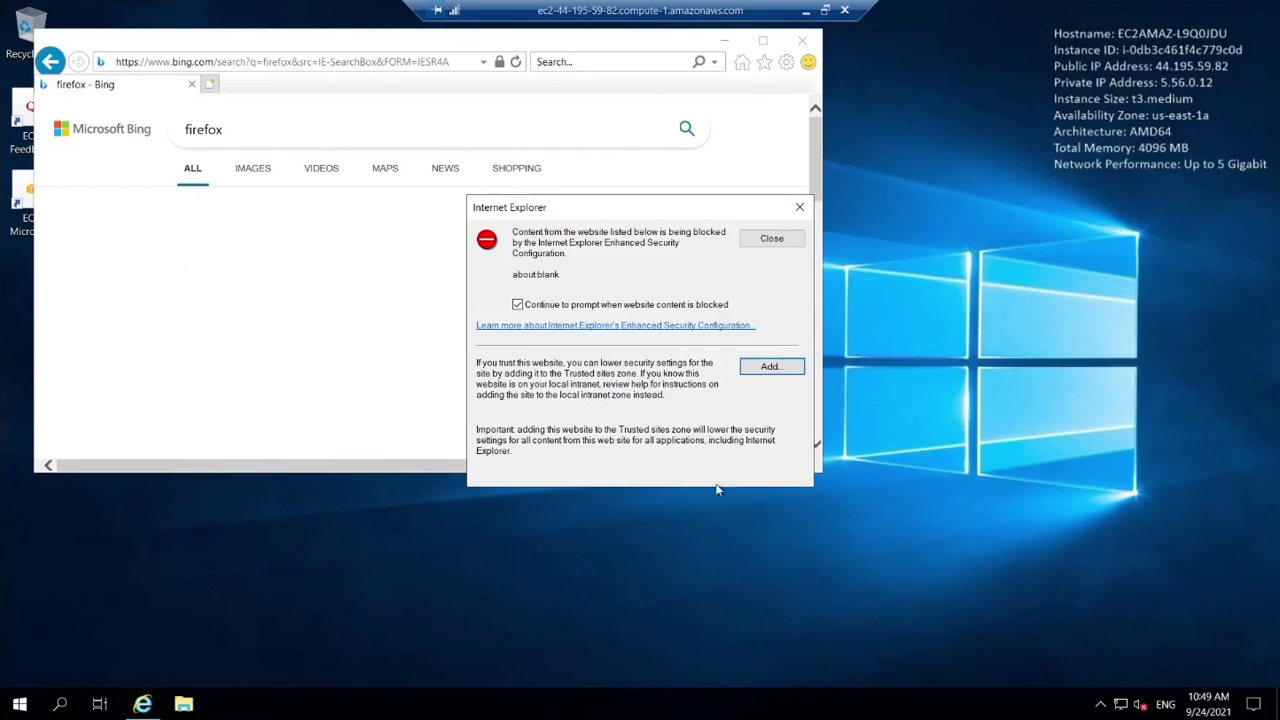
pyautogui.click(757, 368)
pyautogui.click(712, 329)
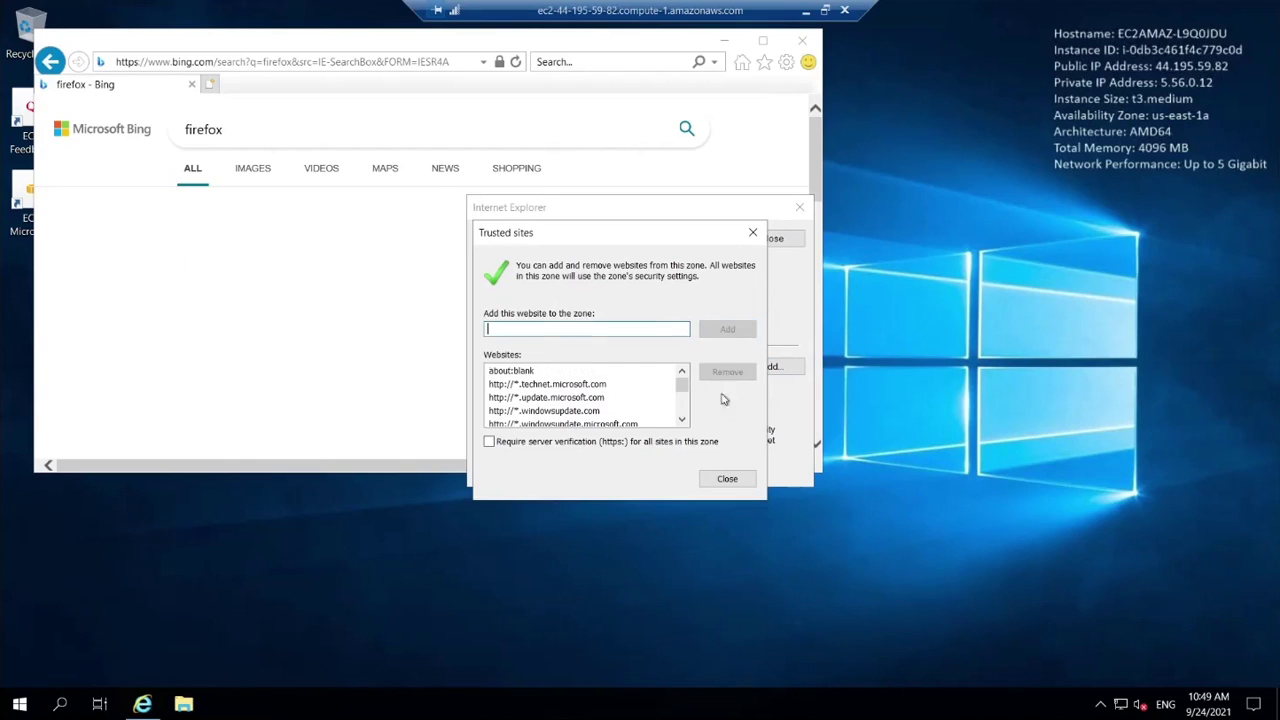
pyautogui.click(727, 479)
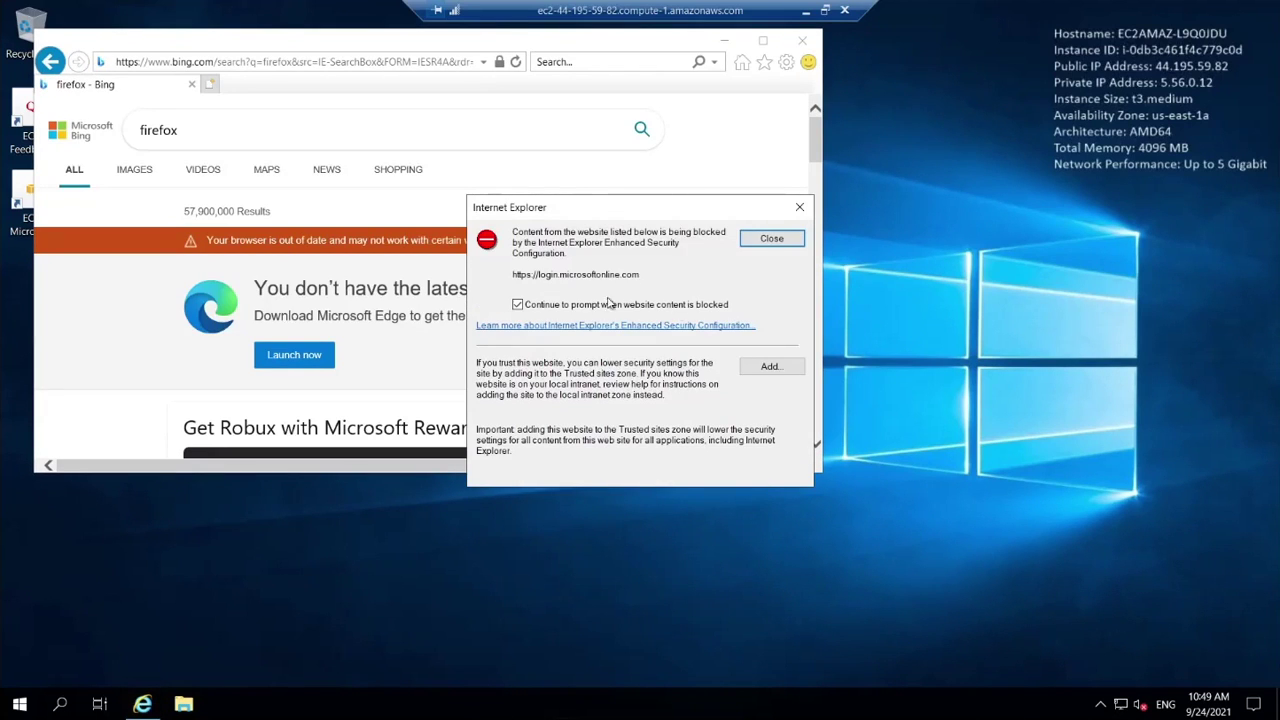
# - Dismiss the blocked-content alerts for the other sites and open the mozilla.org Firefox download result
pyautogui.click(771, 238)
pyautogui.scroll(-1, 646, 308)
pyautogui.scroll(-6, 646, 308)
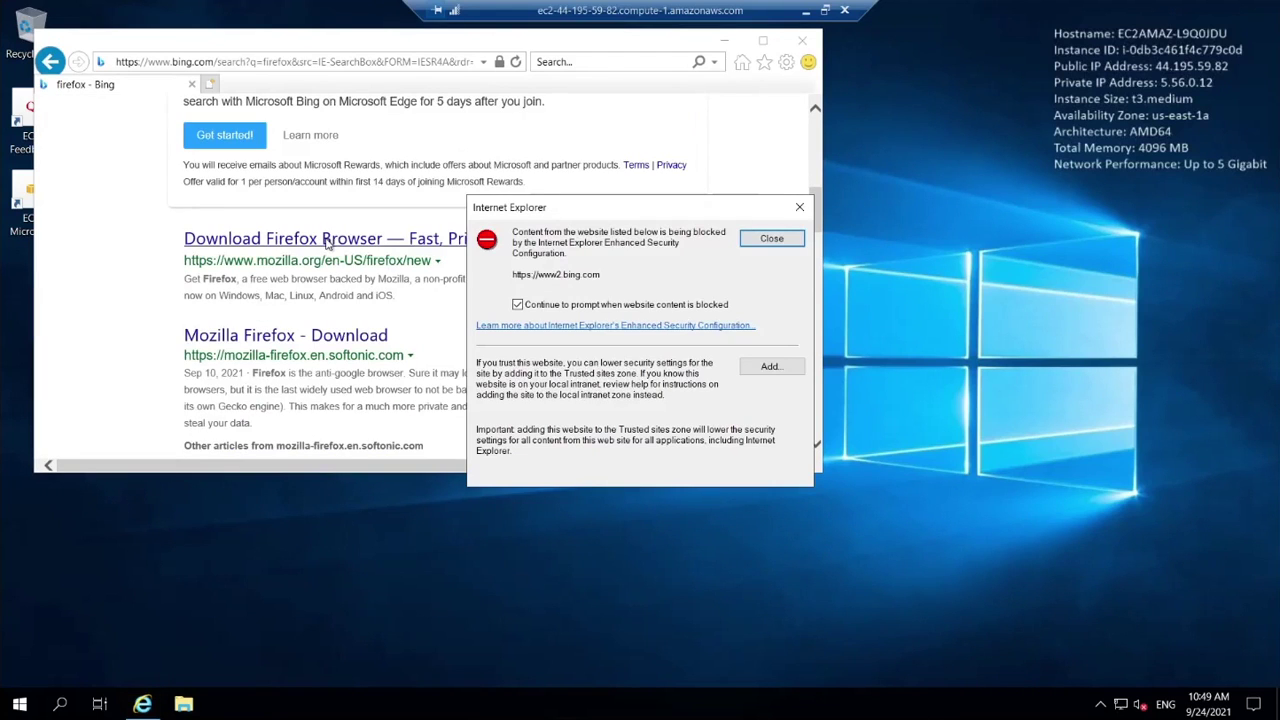
pyautogui.click(771, 238)
pyautogui.click(478, 238)
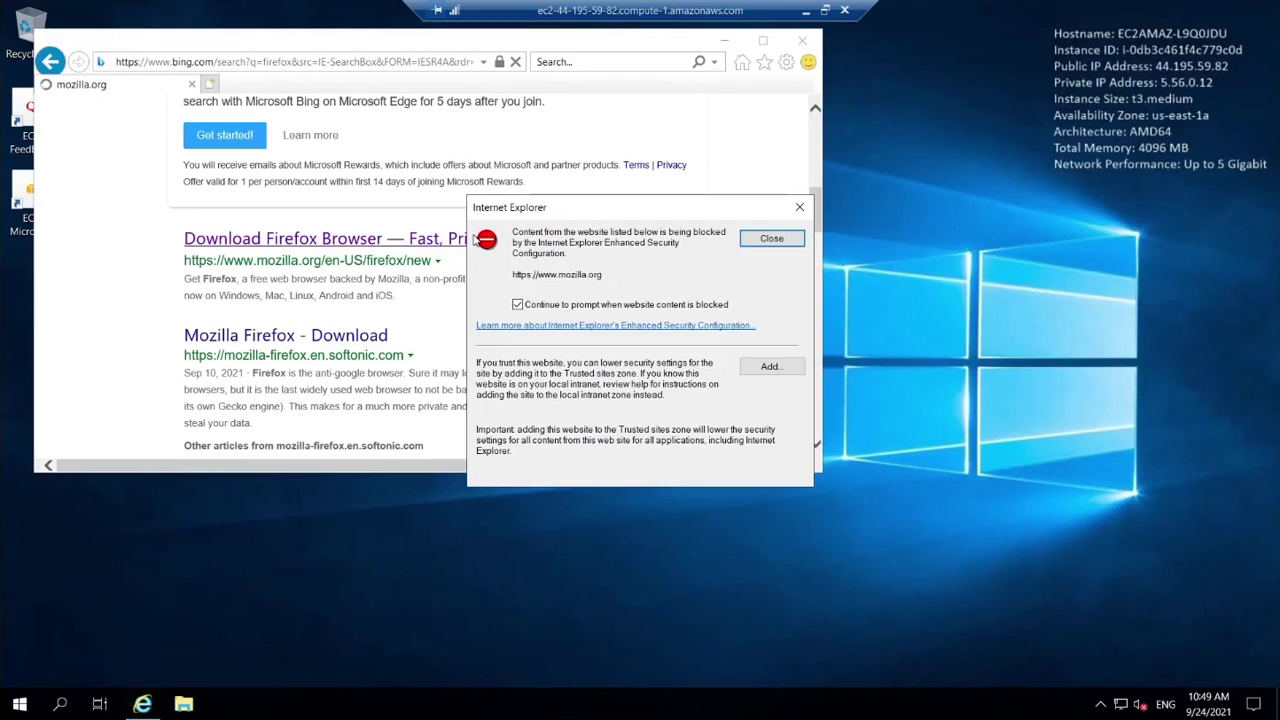
pyautogui.click(760, 366)
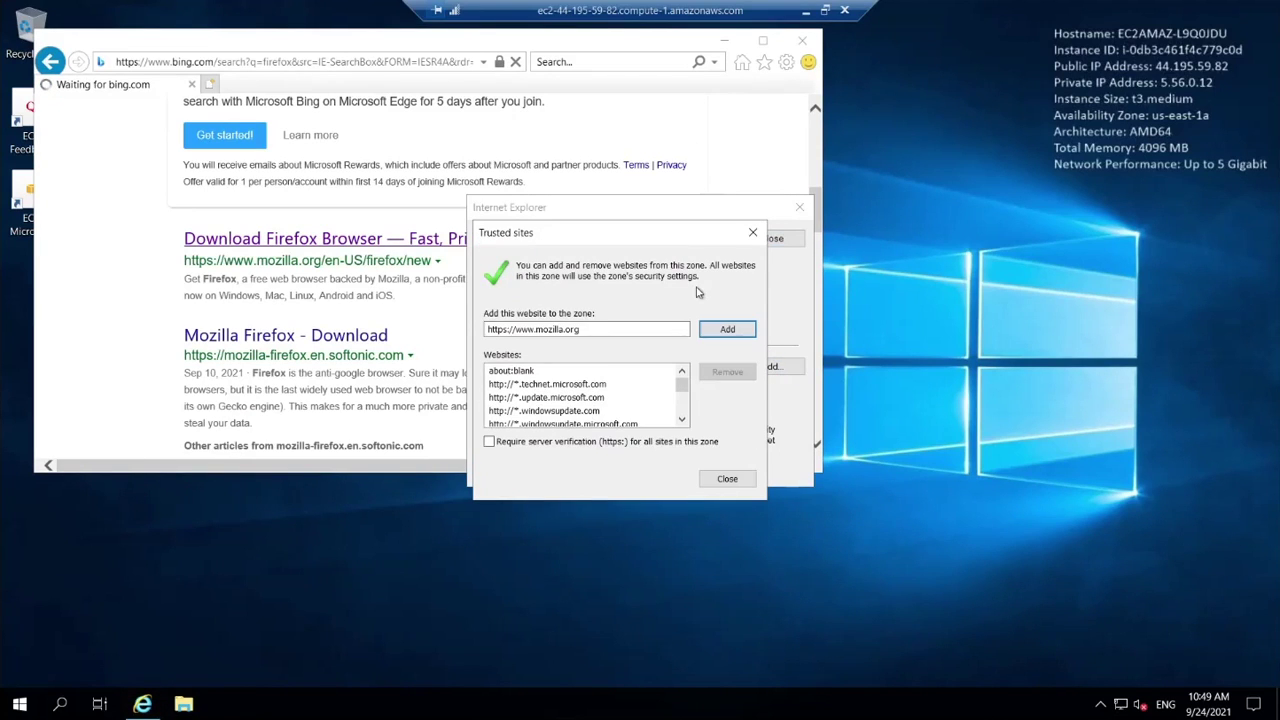
pyautogui.click(727, 329)
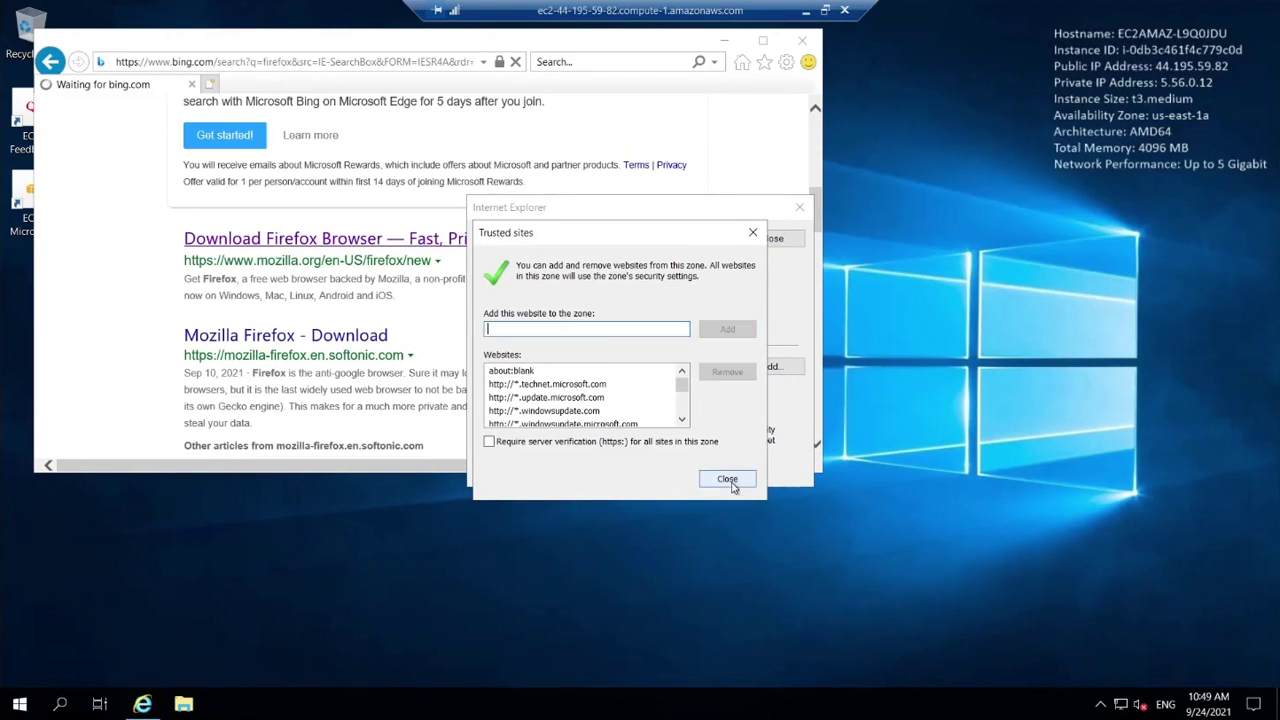
pyautogui.click(727, 478)
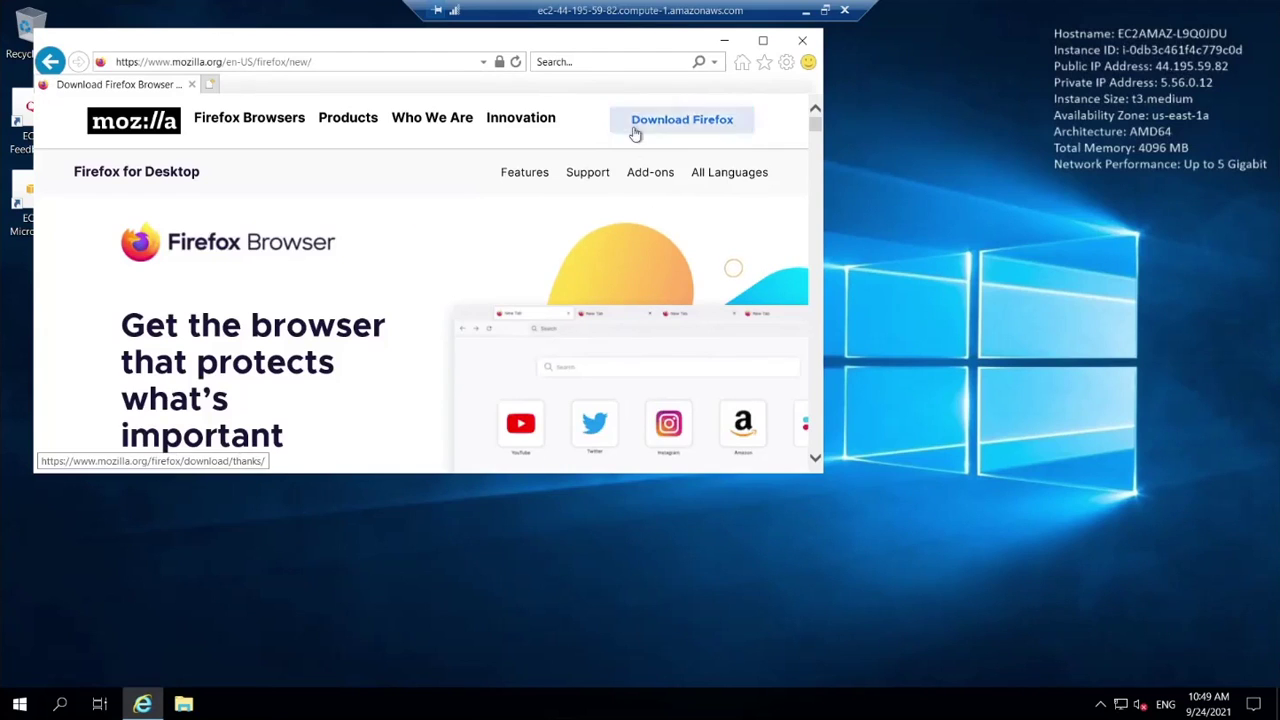
pyautogui.click(633, 133)
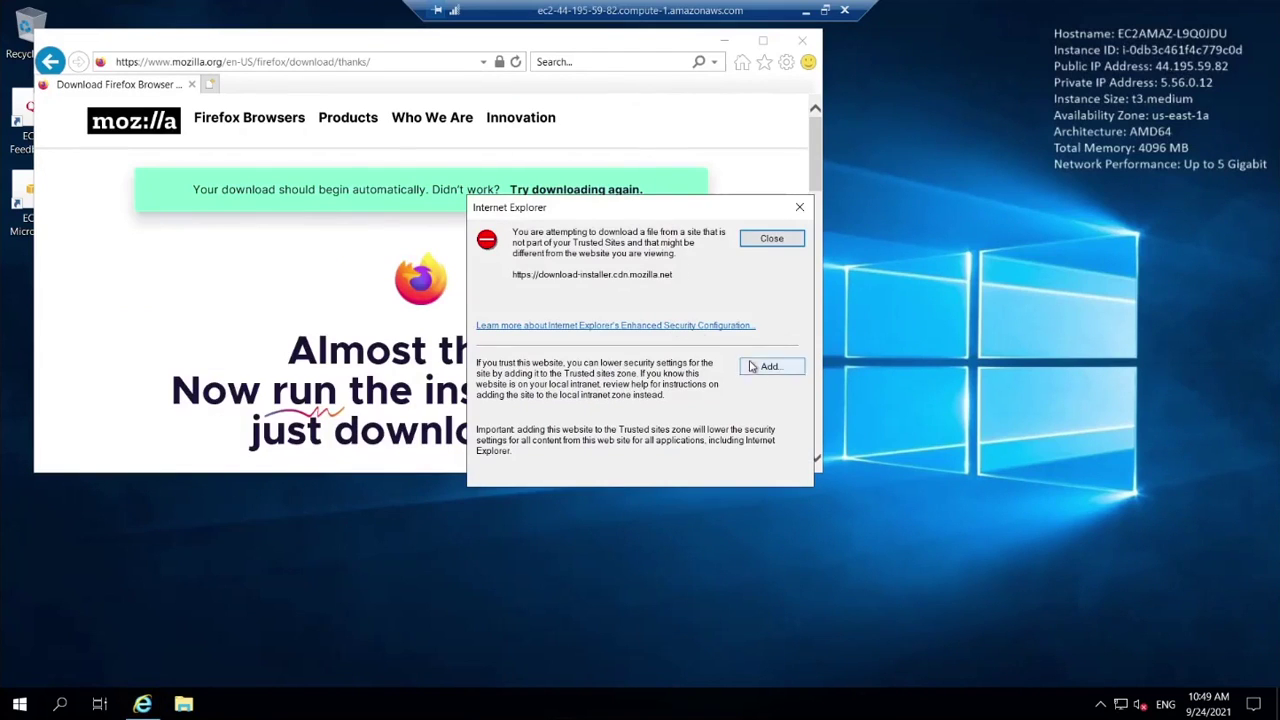
pyautogui.click(785, 376)
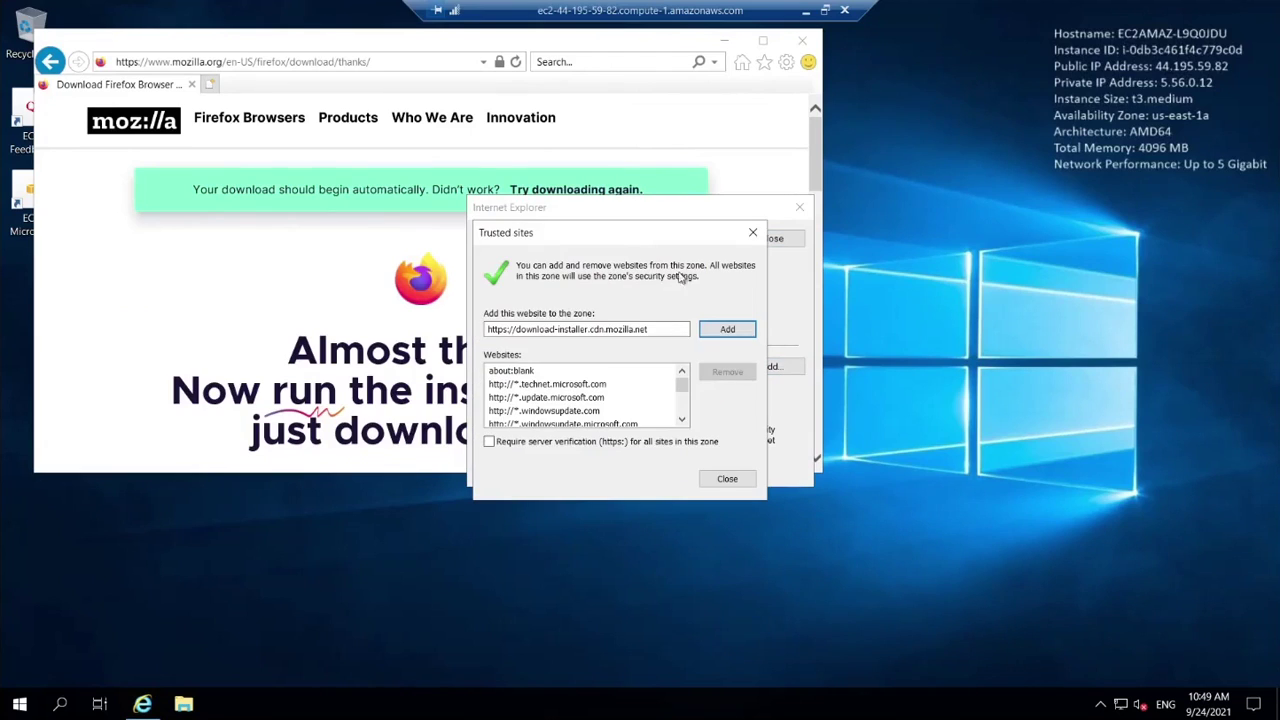
pyautogui.click(730, 330)
pyautogui.click(724, 485)
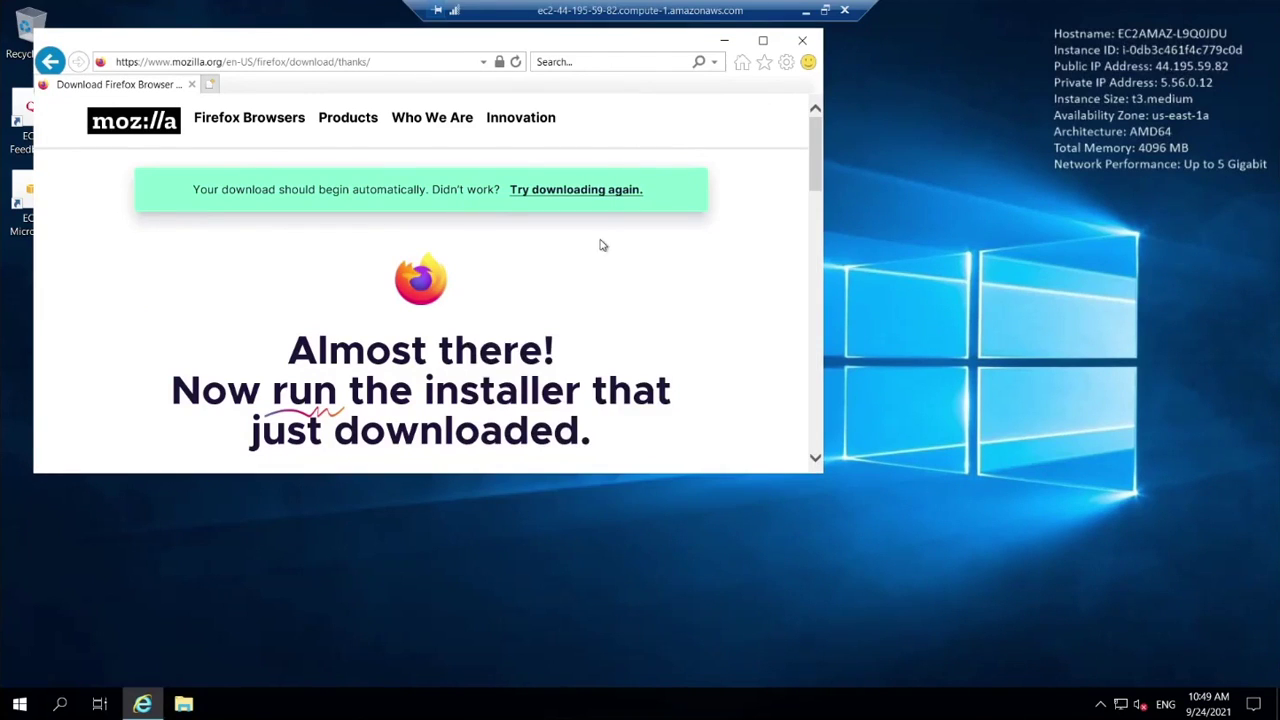
# - Retry the download, save and run Firefox Installer.exe, and close Internet Explorer
pyautogui.click(591, 190)
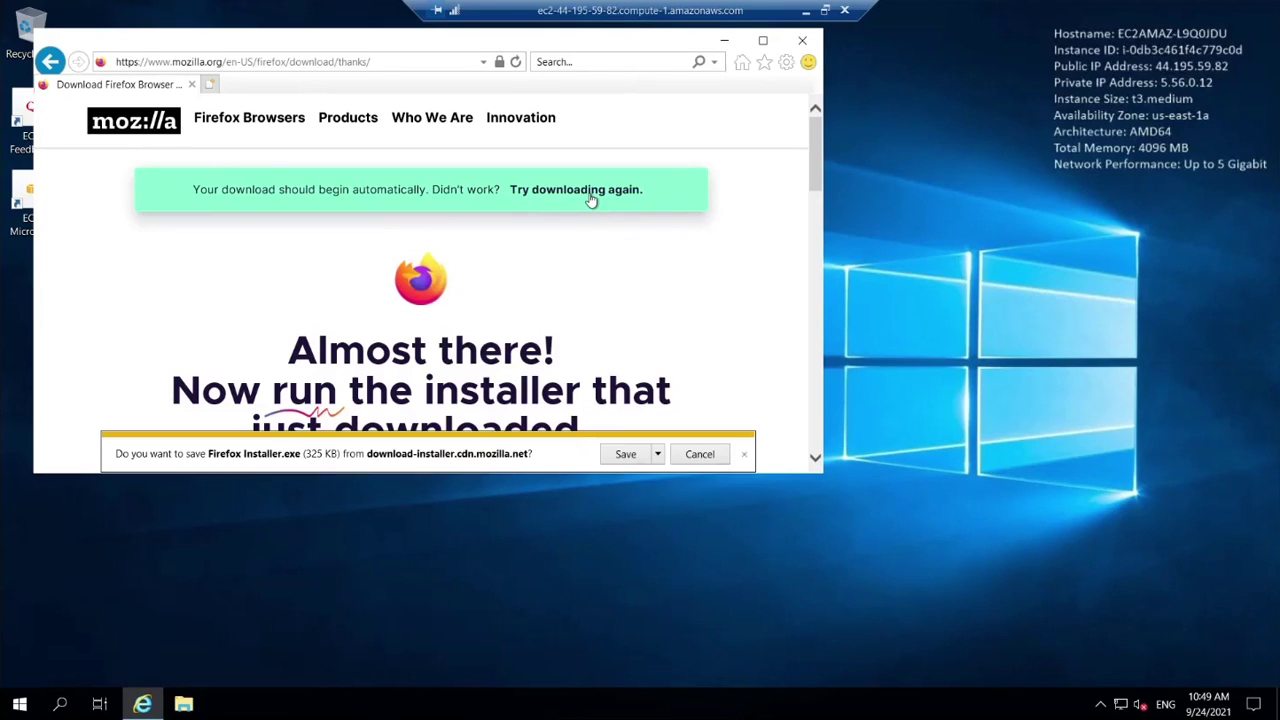
pyautogui.click(624, 456)
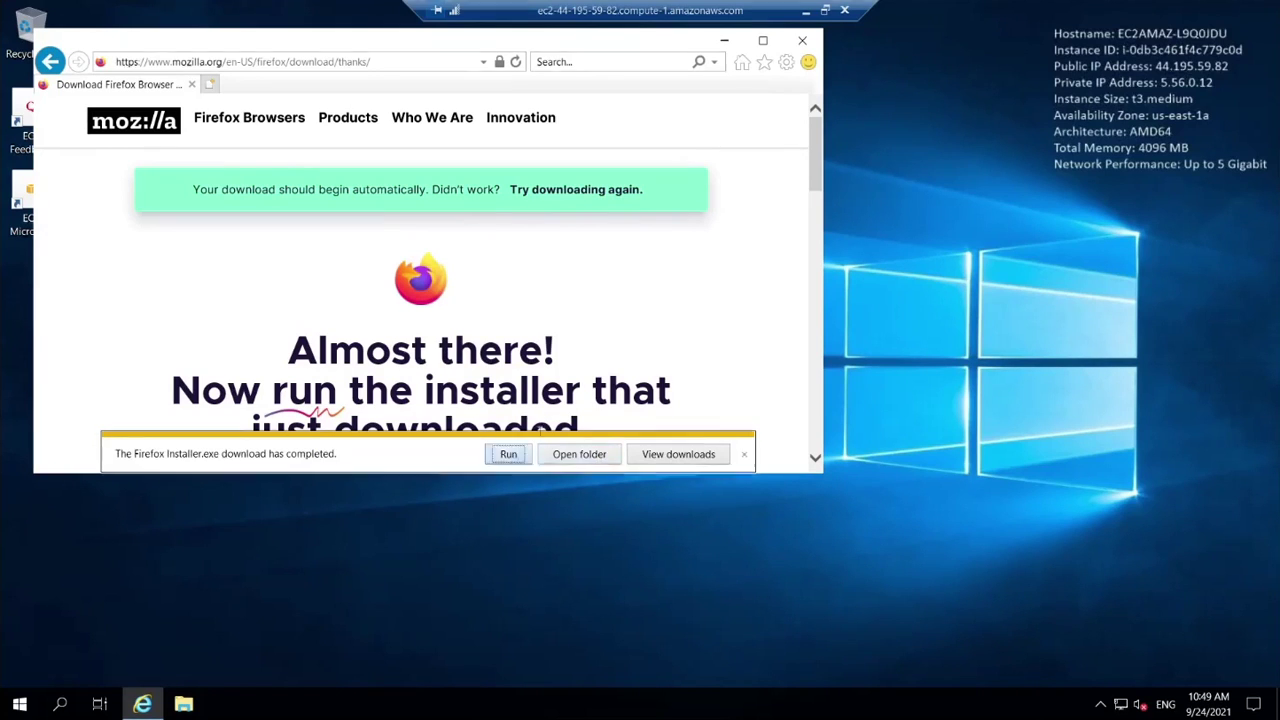
pyautogui.click(510, 455)
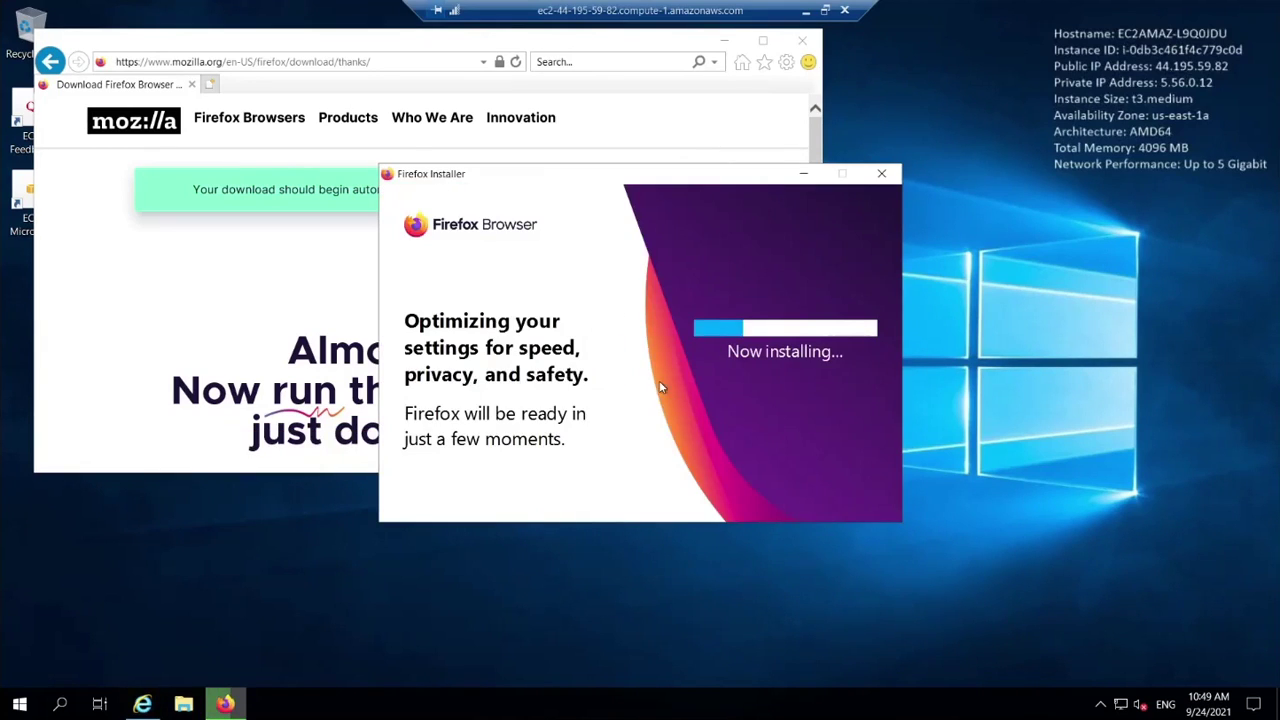
pyautogui.click(804, 43)
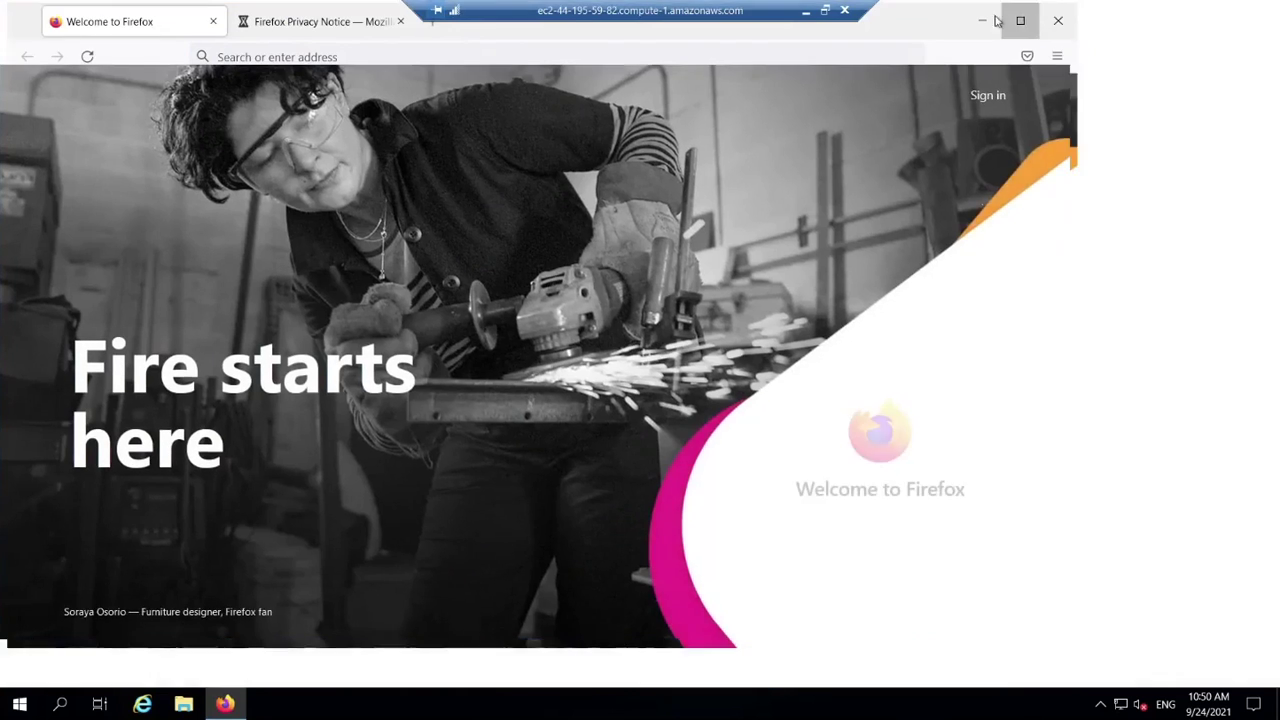
# - Maximize the Firefox window, open a new tab, and close the privacy notice and welcome tabs
pyautogui.click(1020, 20)
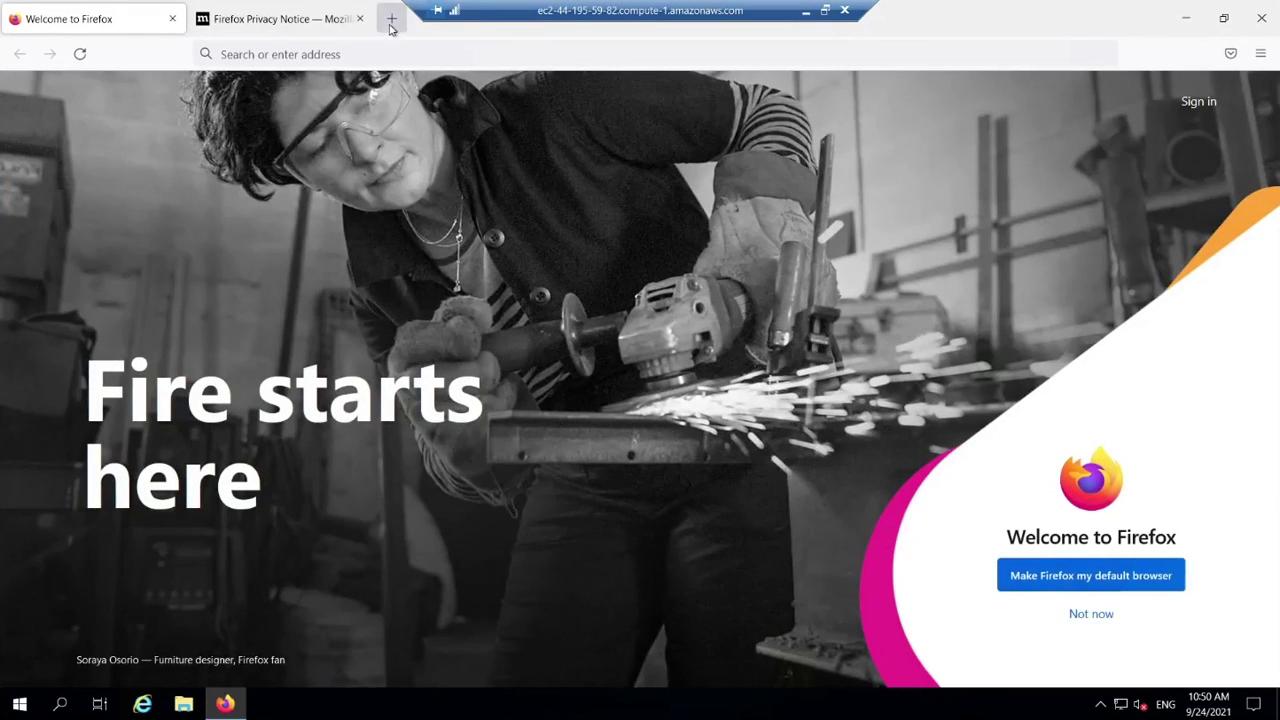
pyautogui.click(391, 19)
pyautogui.click(360, 19)
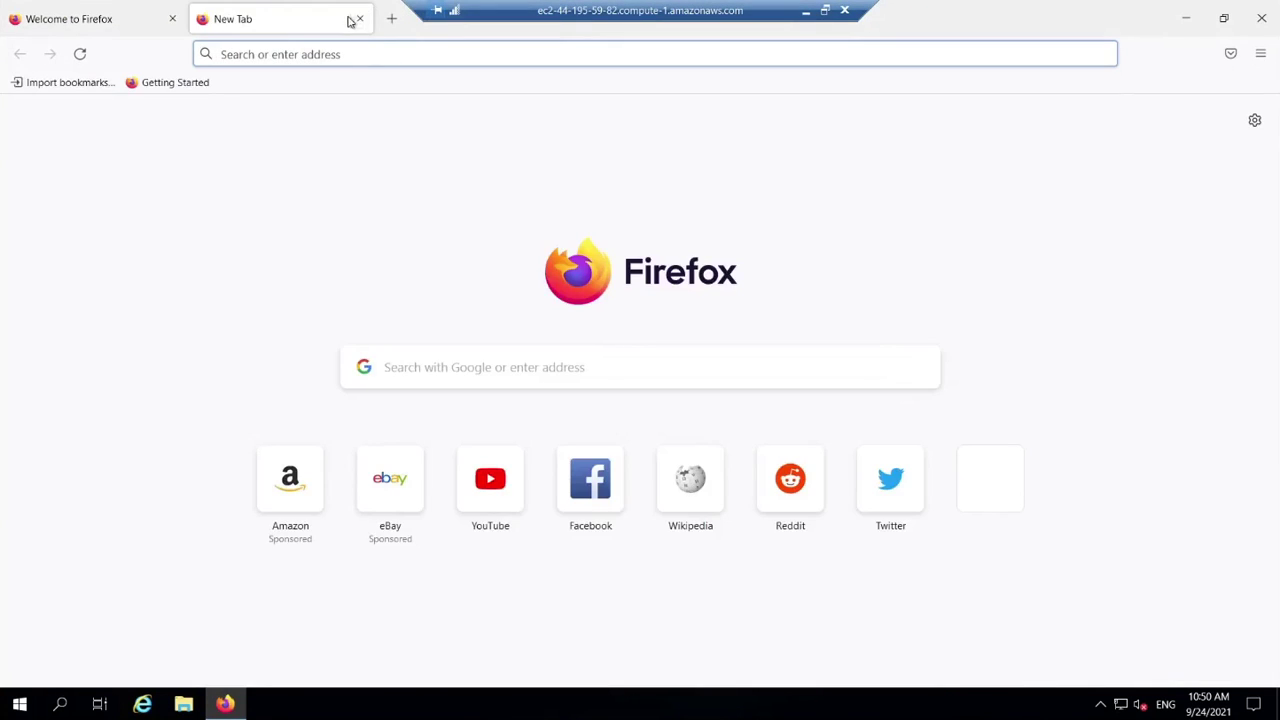
pyautogui.click(358, 19)
# - Search the web for "putty" and go through putty.org to the latest PuTTY release download page
pyautogui.click(351, 52)
pyautogui.write('putty')
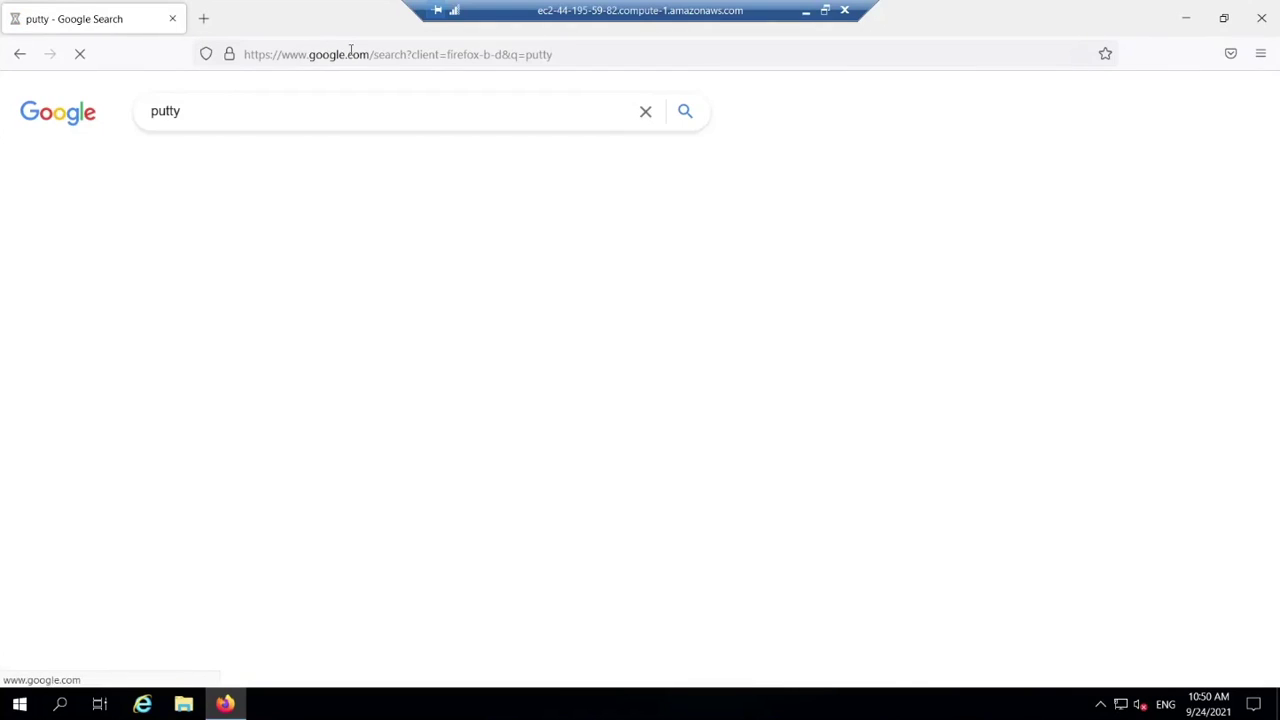
pyautogui.click(178, 360)
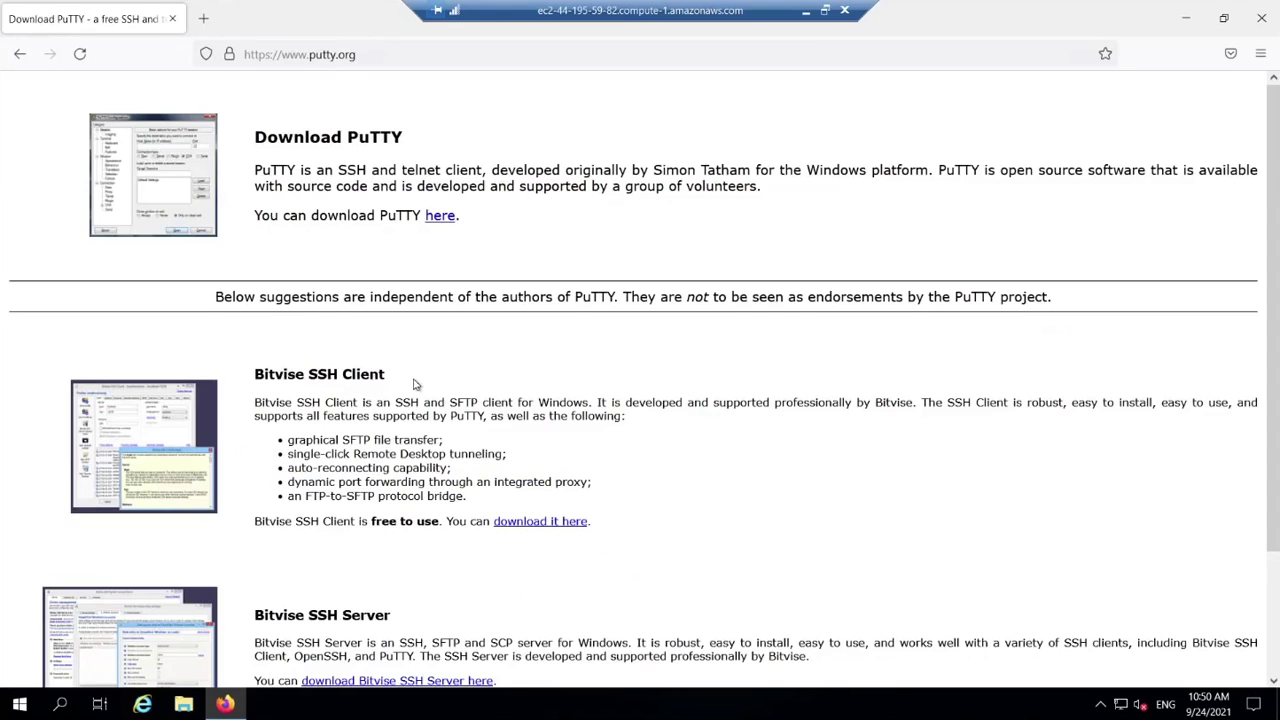
pyautogui.click(444, 218)
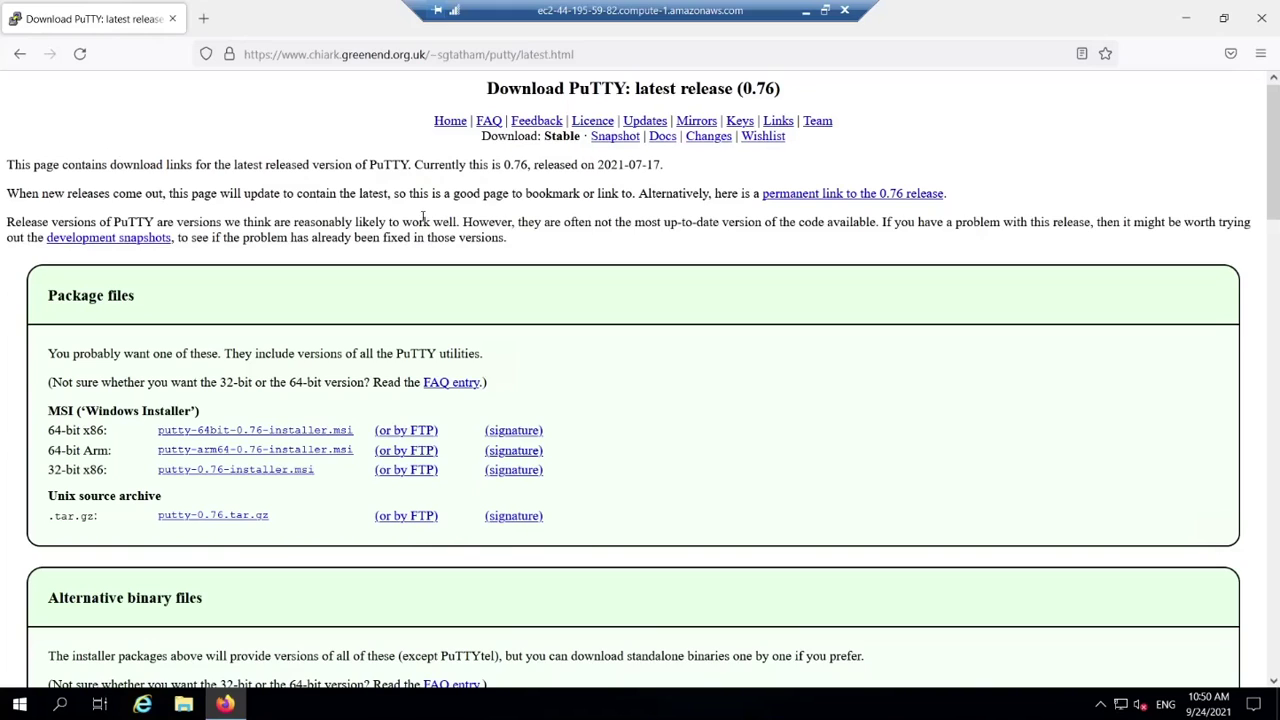
# - Download the 64-bit x86 package putty-64bit-0.76-installer.msi and launch it, confirming the executable file warning
pyautogui.click(302, 437)
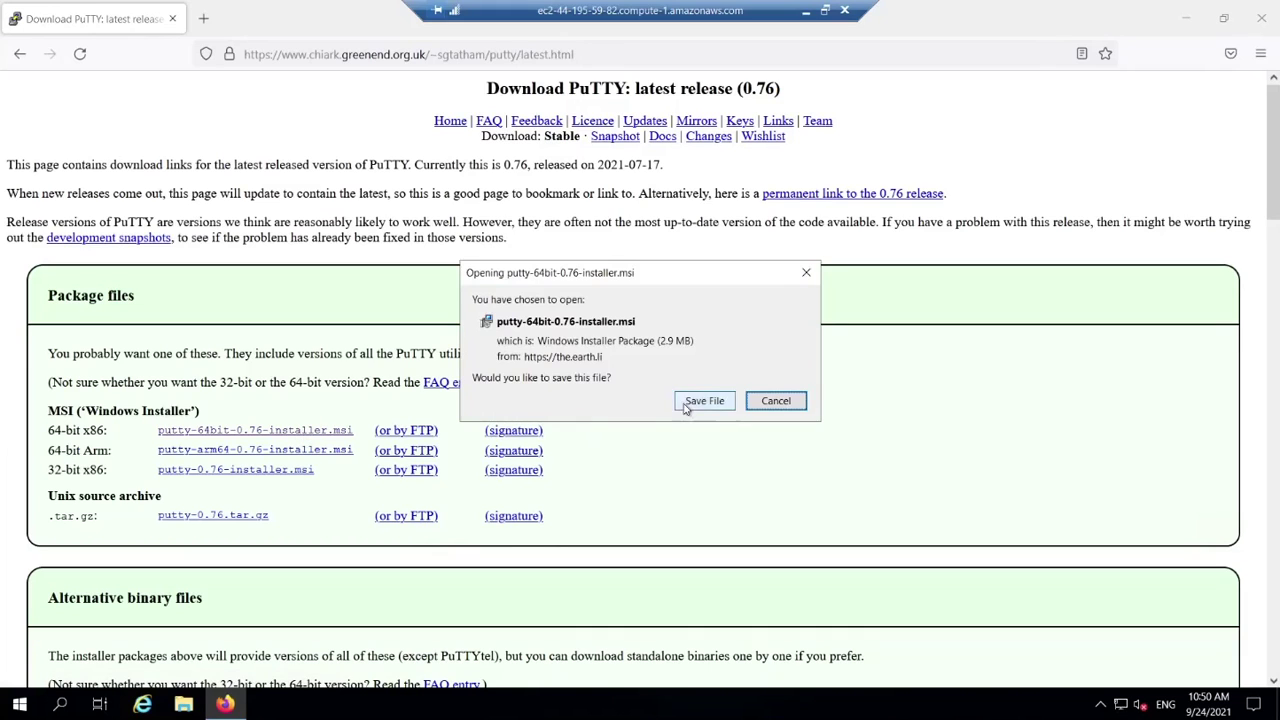
pyautogui.click(704, 401)
pyautogui.click(968, 112)
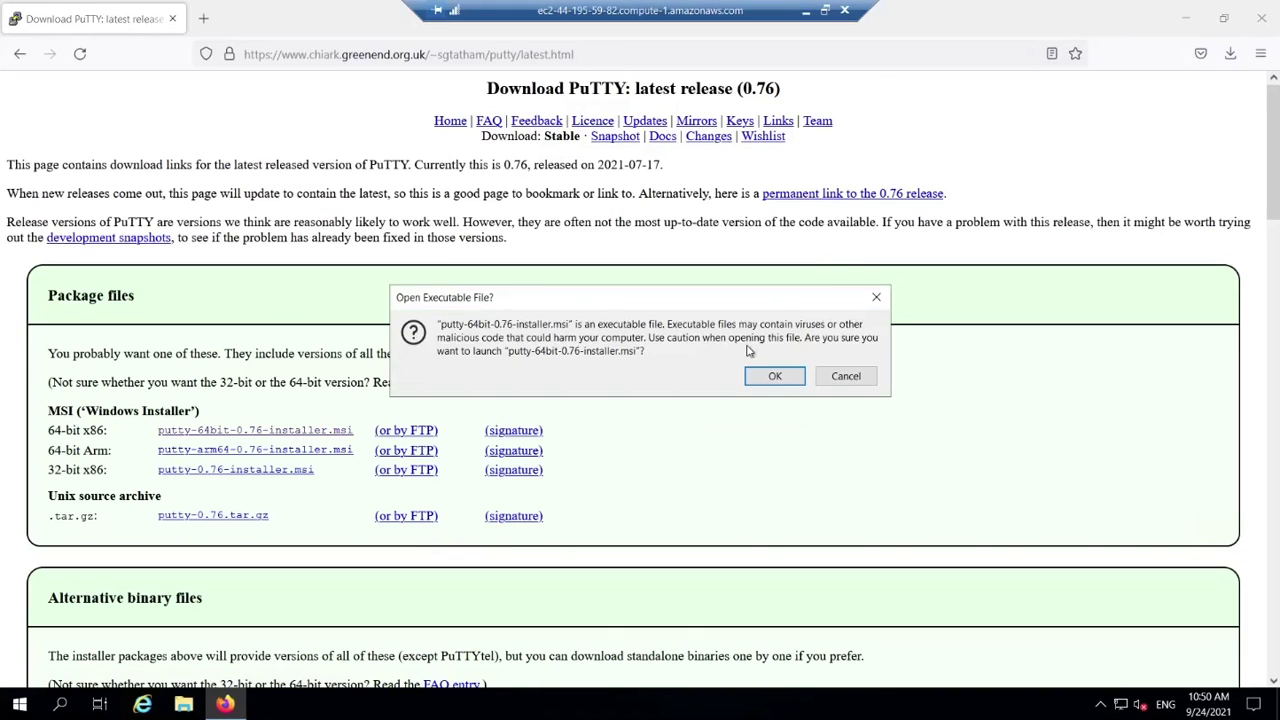
pyautogui.click(774, 377)
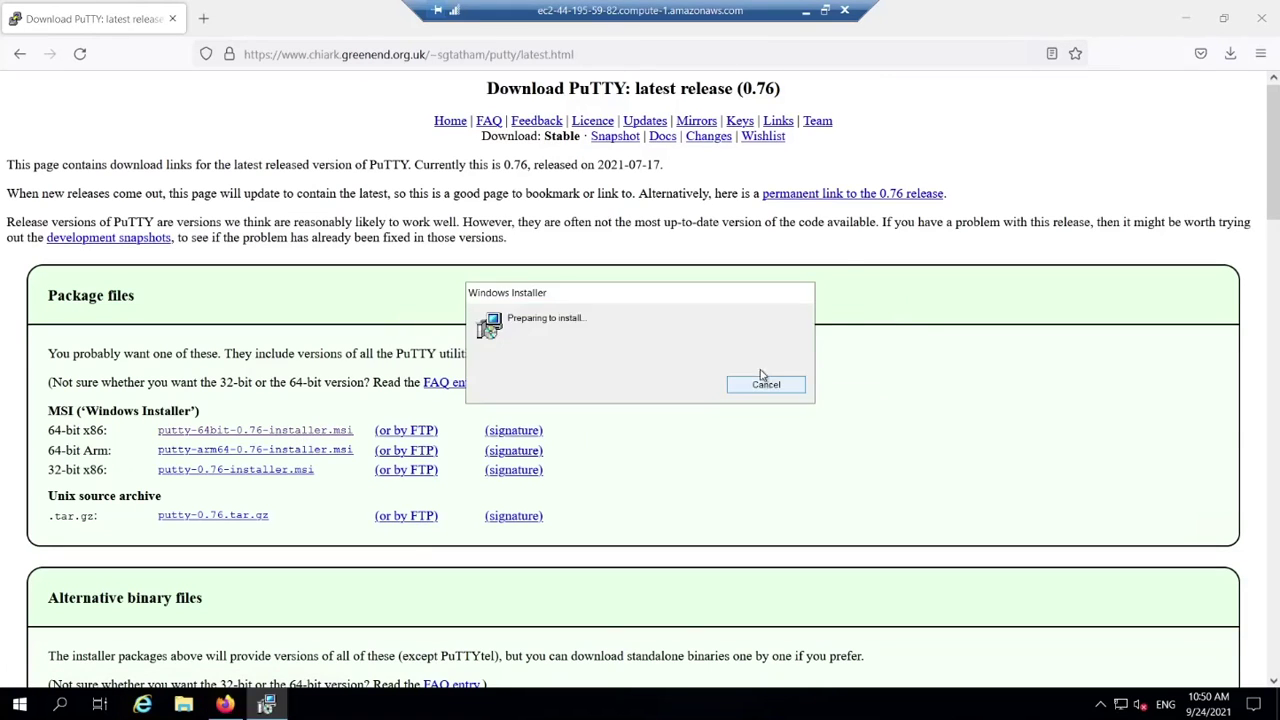
# - Install PuTTY 0.76 with the default folder and features, skip the README file, and close Firefox
pyautogui.click(731, 480)
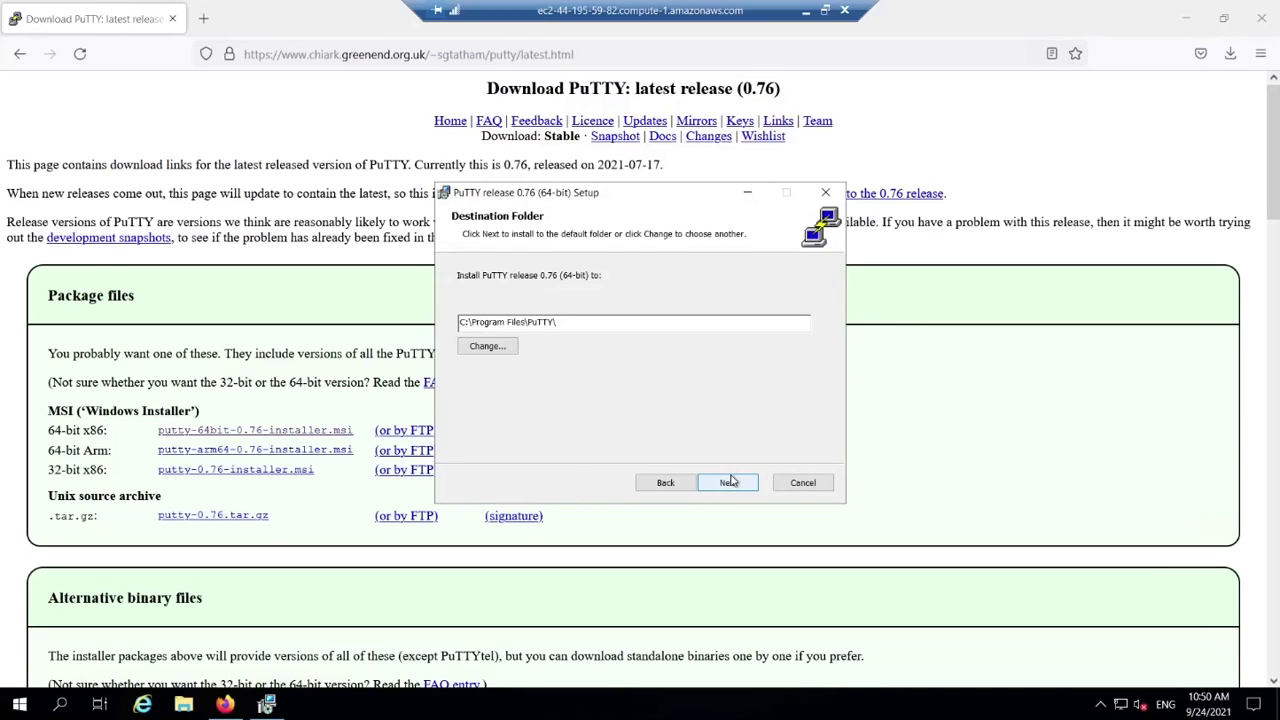
pyautogui.click(730, 482)
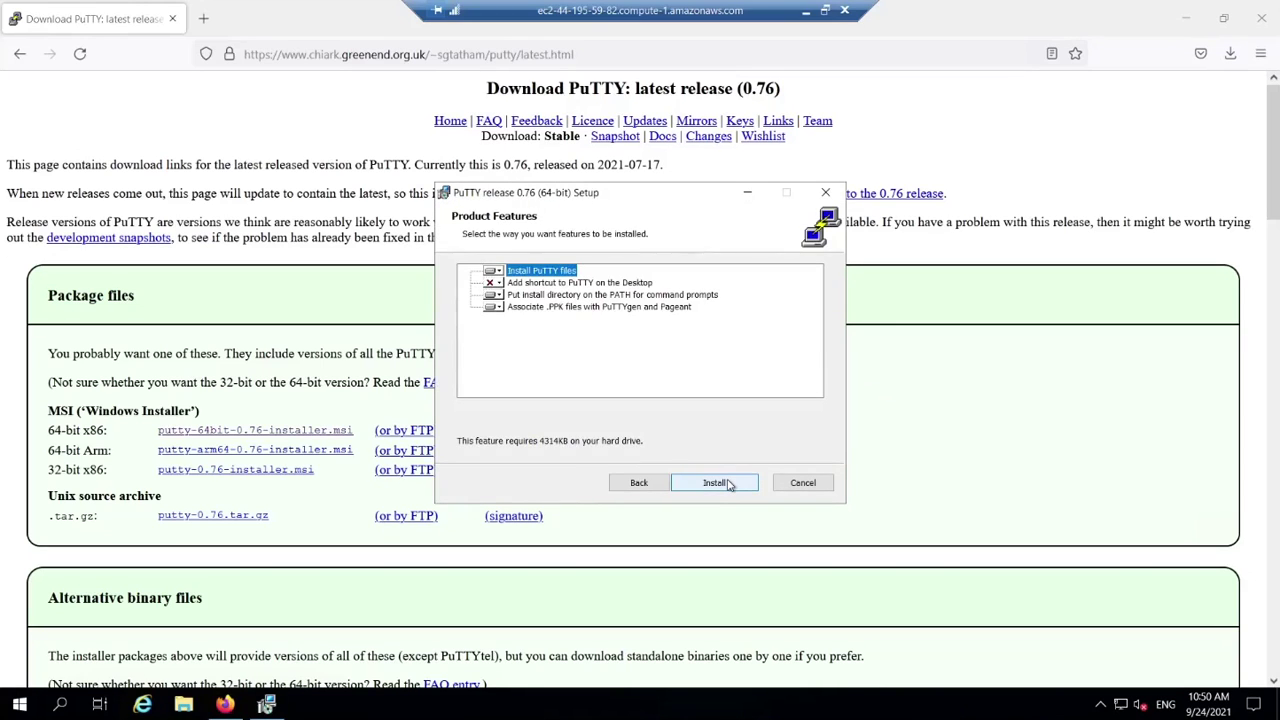
pyautogui.click(729, 485)
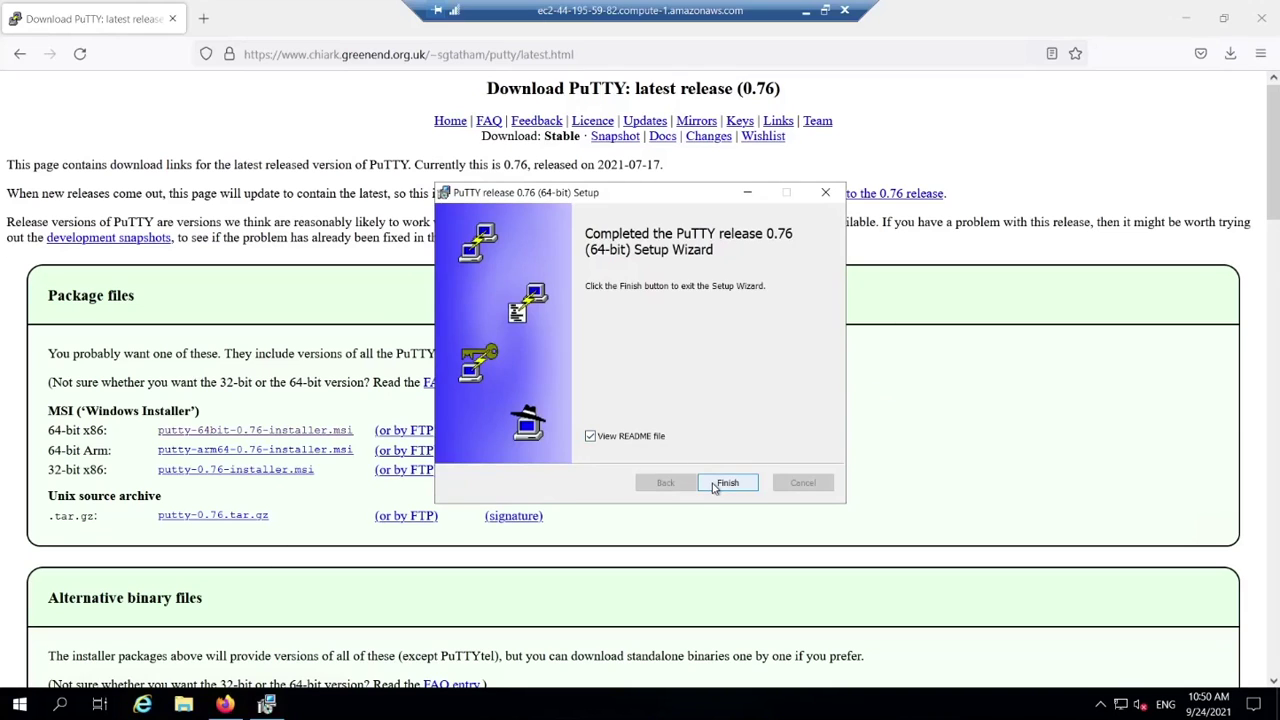
pyautogui.click(655, 438)
pyautogui.click(712, 480)
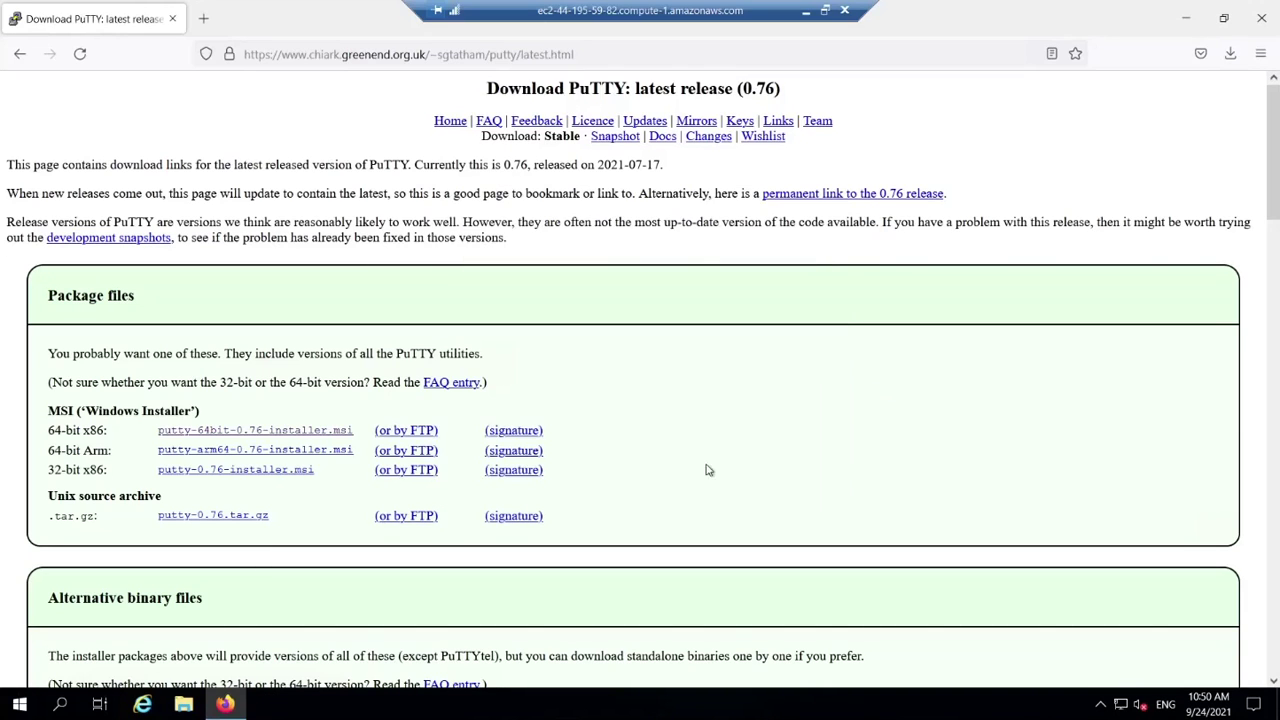
pyautogui.click(1261, 17)
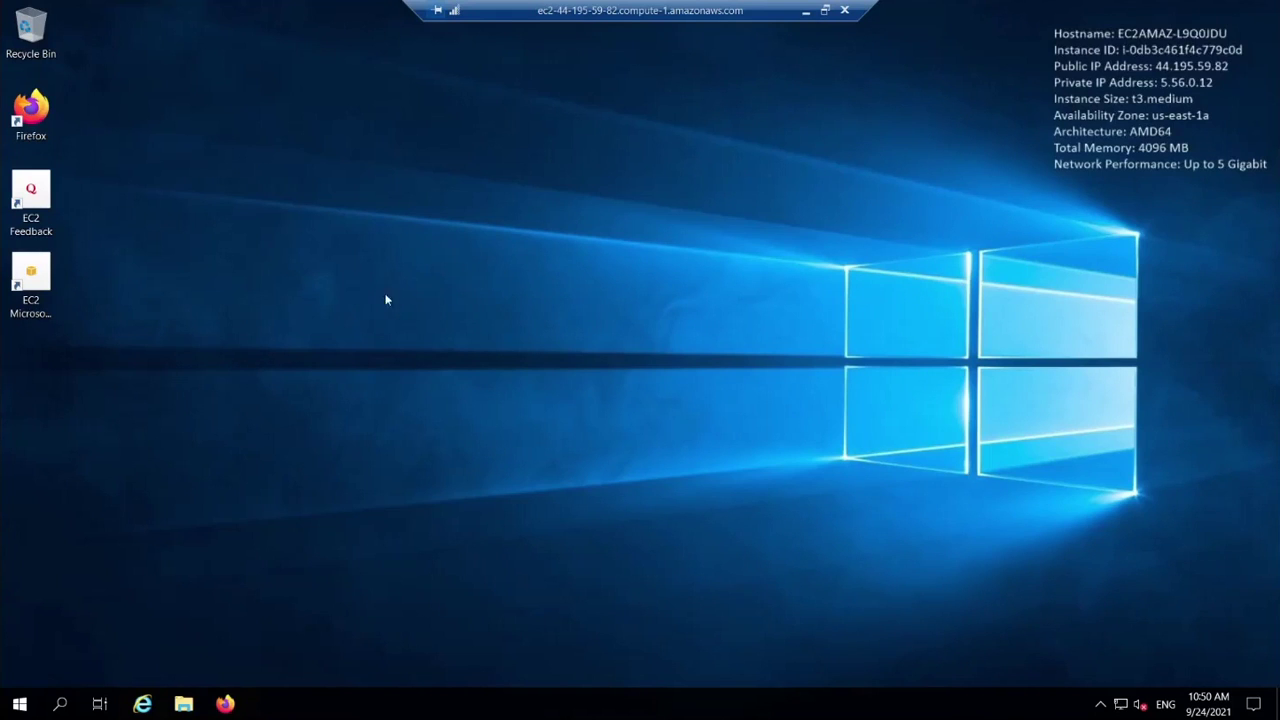
# - Minimize the remote desktop session, open the EC2 instances list in the AWS console, and dismiss the welcome message
pyautogui.click(807, 15)
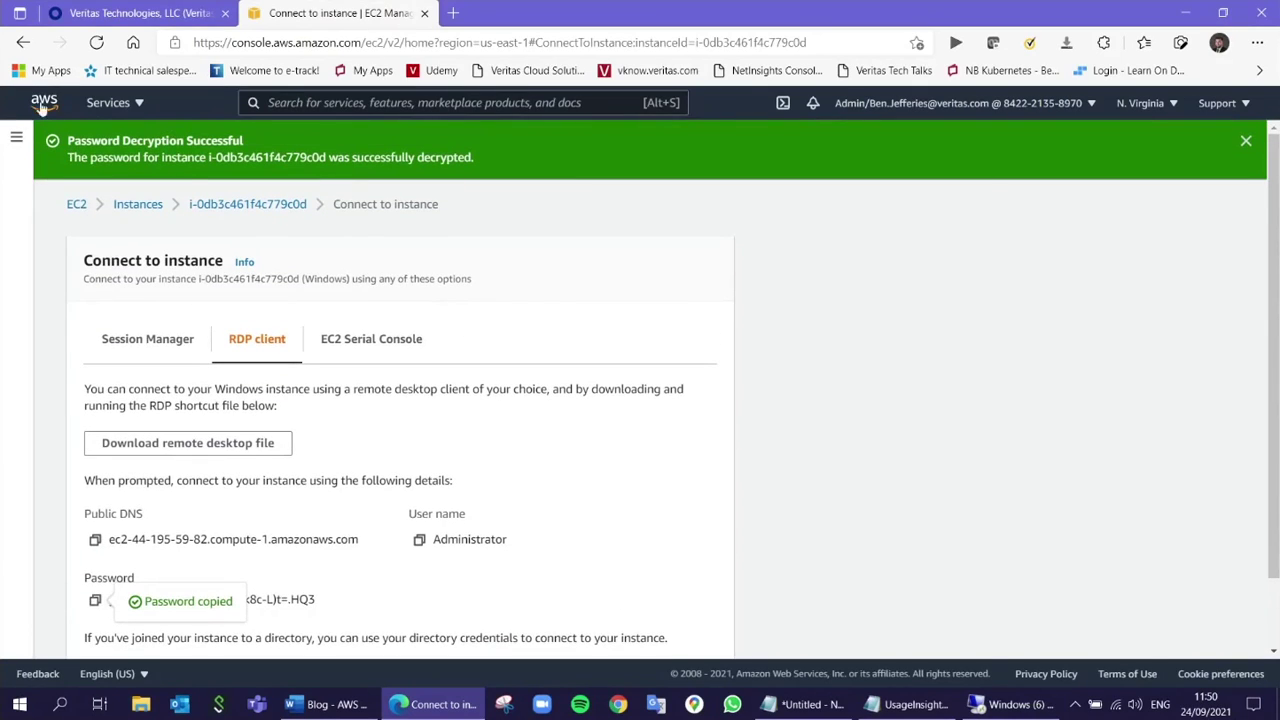
pyautogui.click(114, 104)
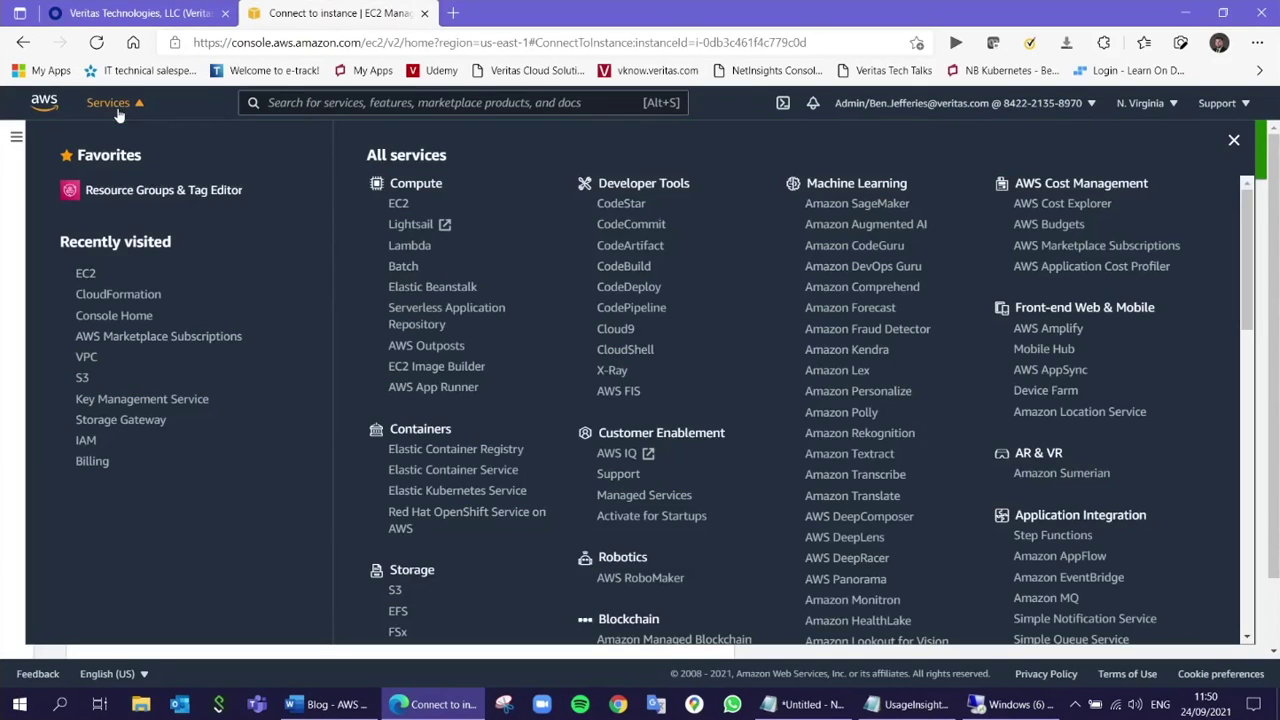
pyautogui.click(407, 206)
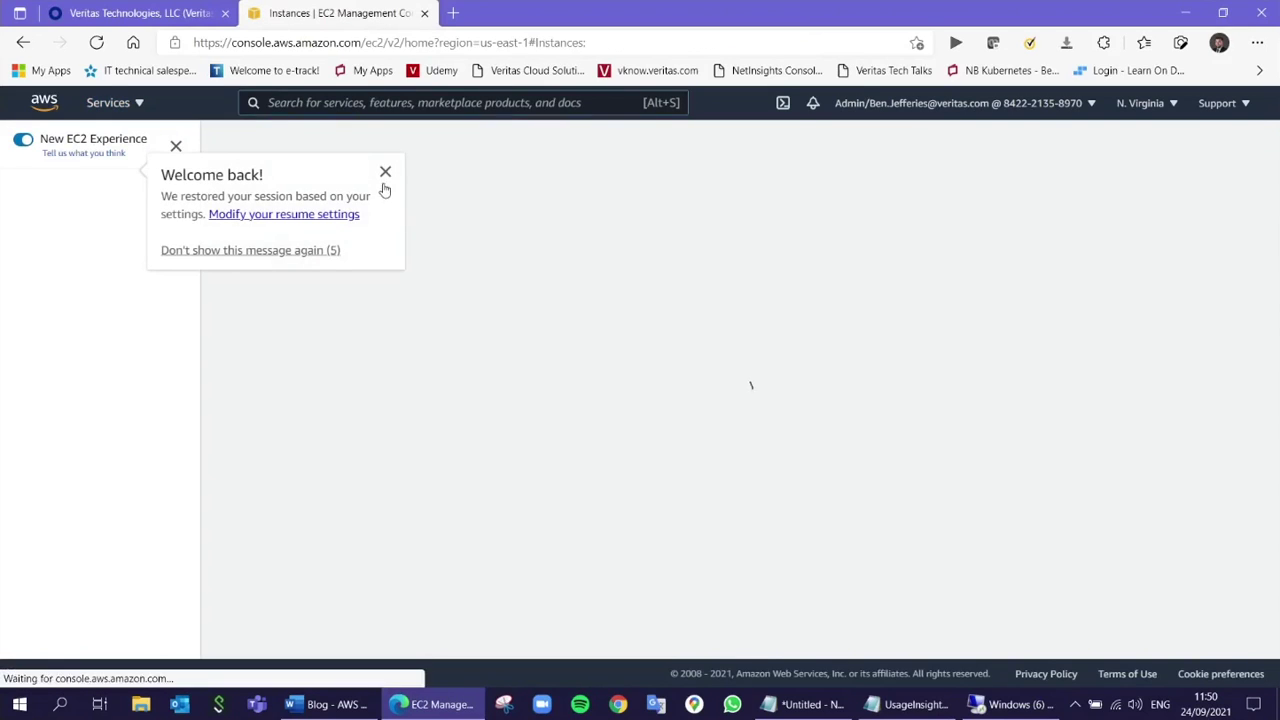
pyautogui.click(385, 173)
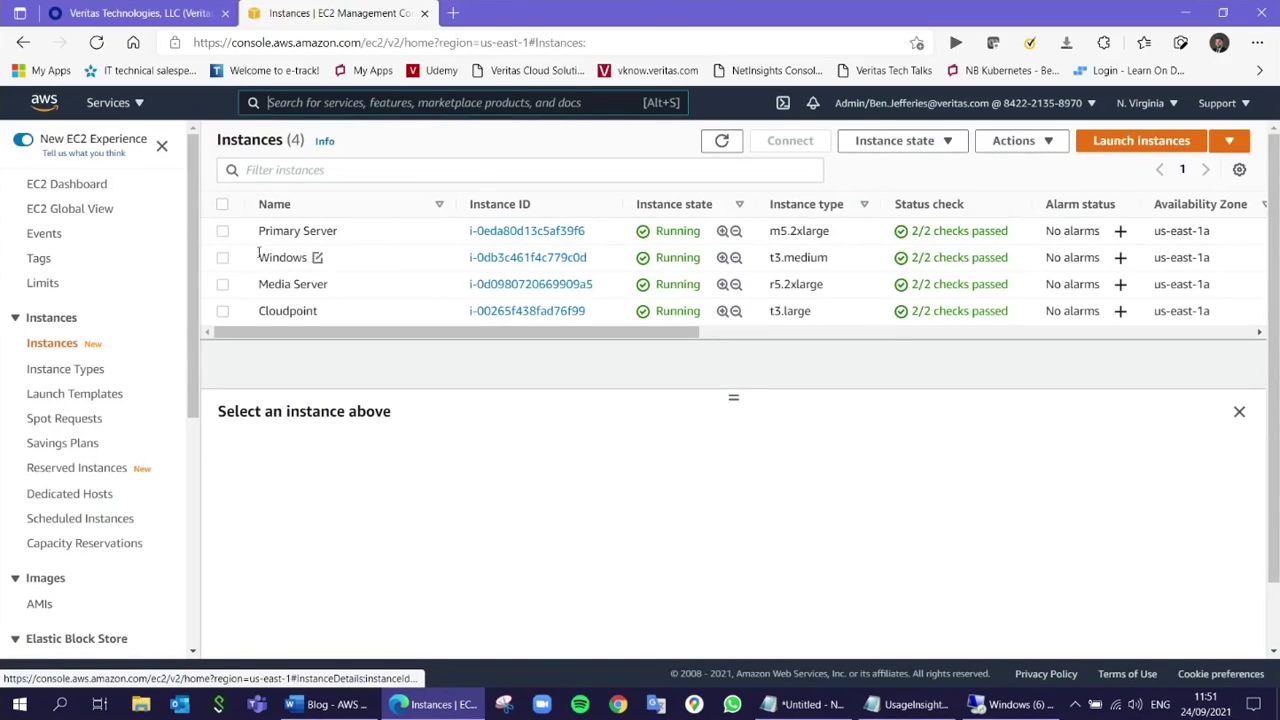
# - Open the Primary Server instance's connection options and review its SSH client instructions
pyautogui.click(489, 232)
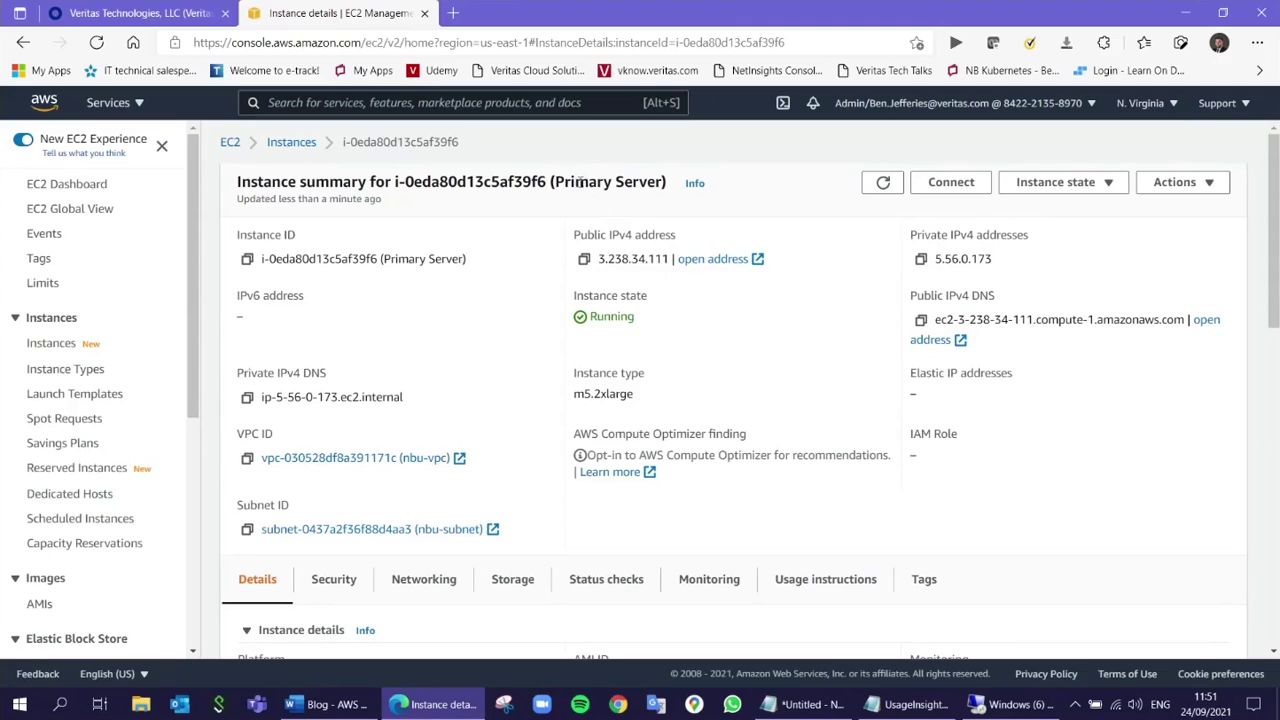
pyautogui.doubleClick(580, 181)
pyautogui.click(966, 185)
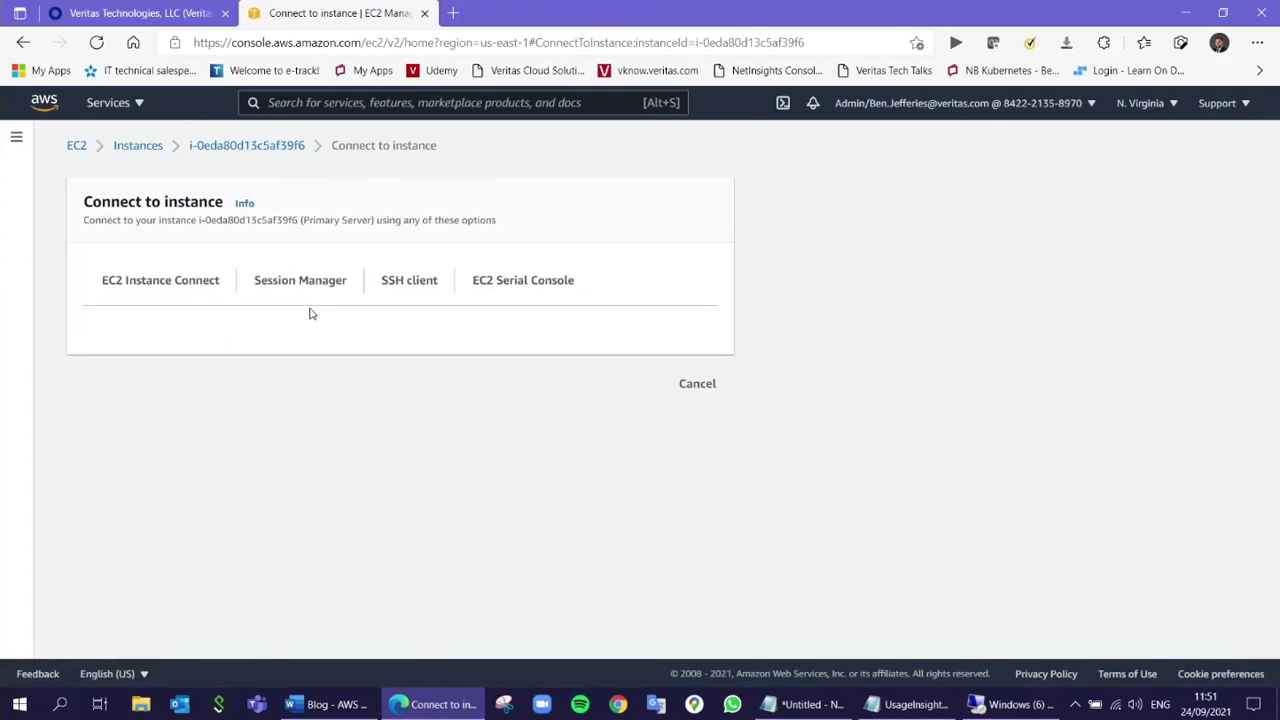
pyautogui.click(418, 280)
pyautogui.scroll(-2, 433, 370)
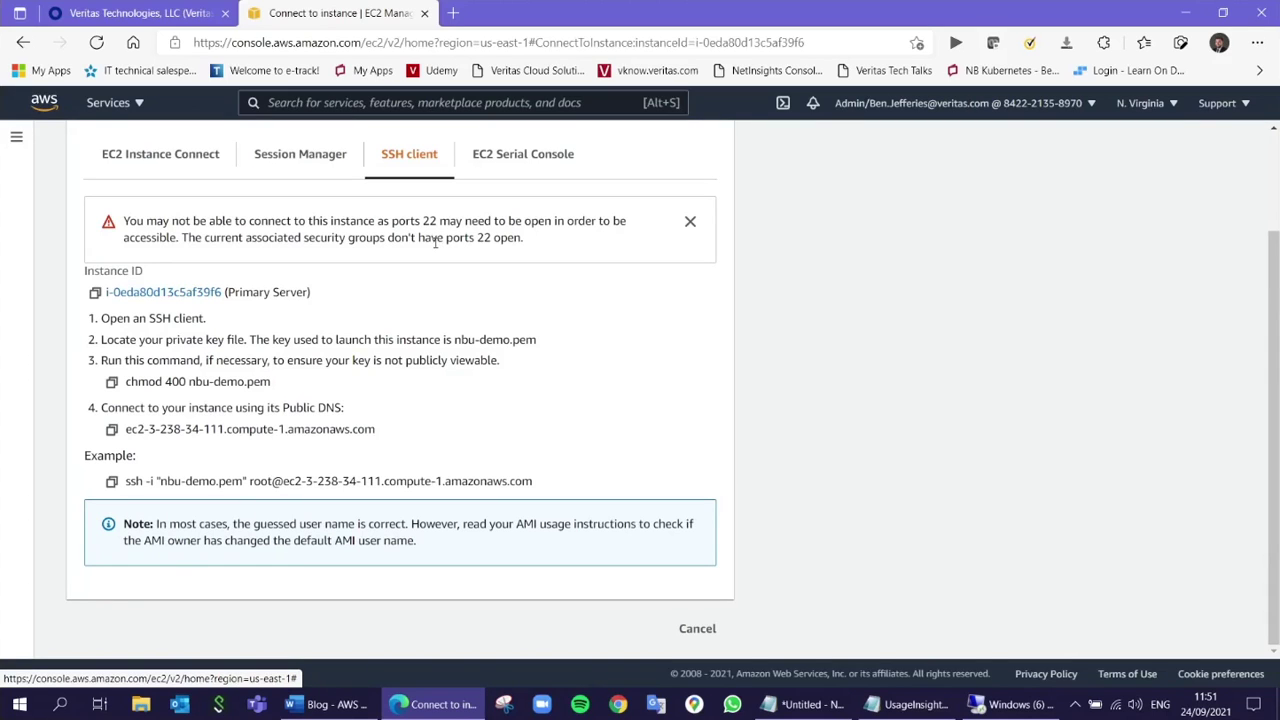
pyautogui.scroll(2, 430, 240)
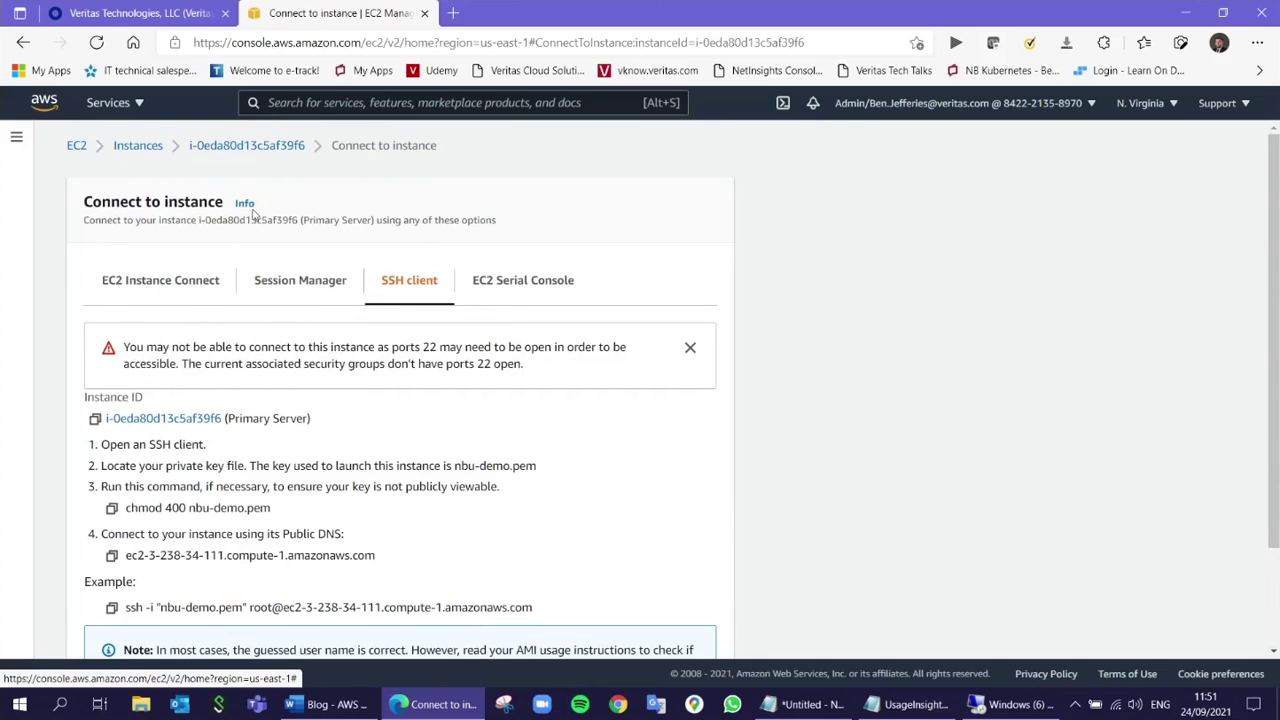
# - Go to the EC2 security groups, find the NBPrimarySG group, and open its details
pyautogui.click(76, 146)
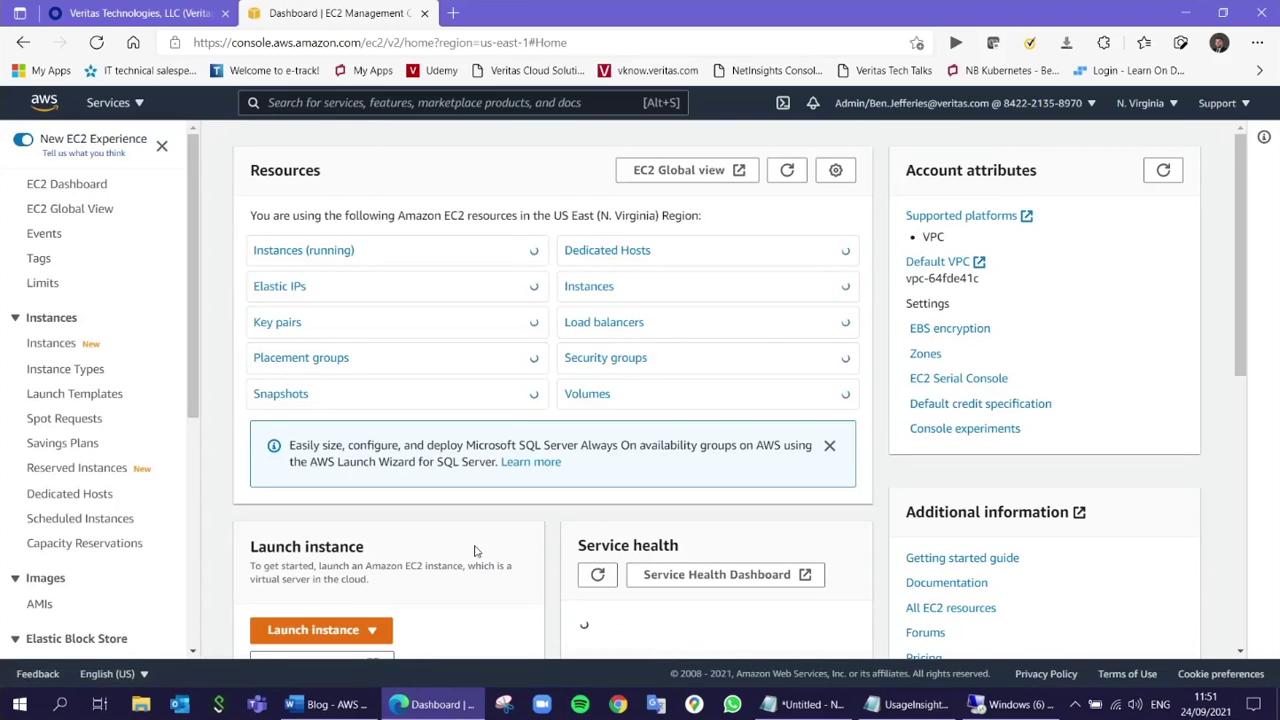
pyautogui.scroll(-2, 95, 432)
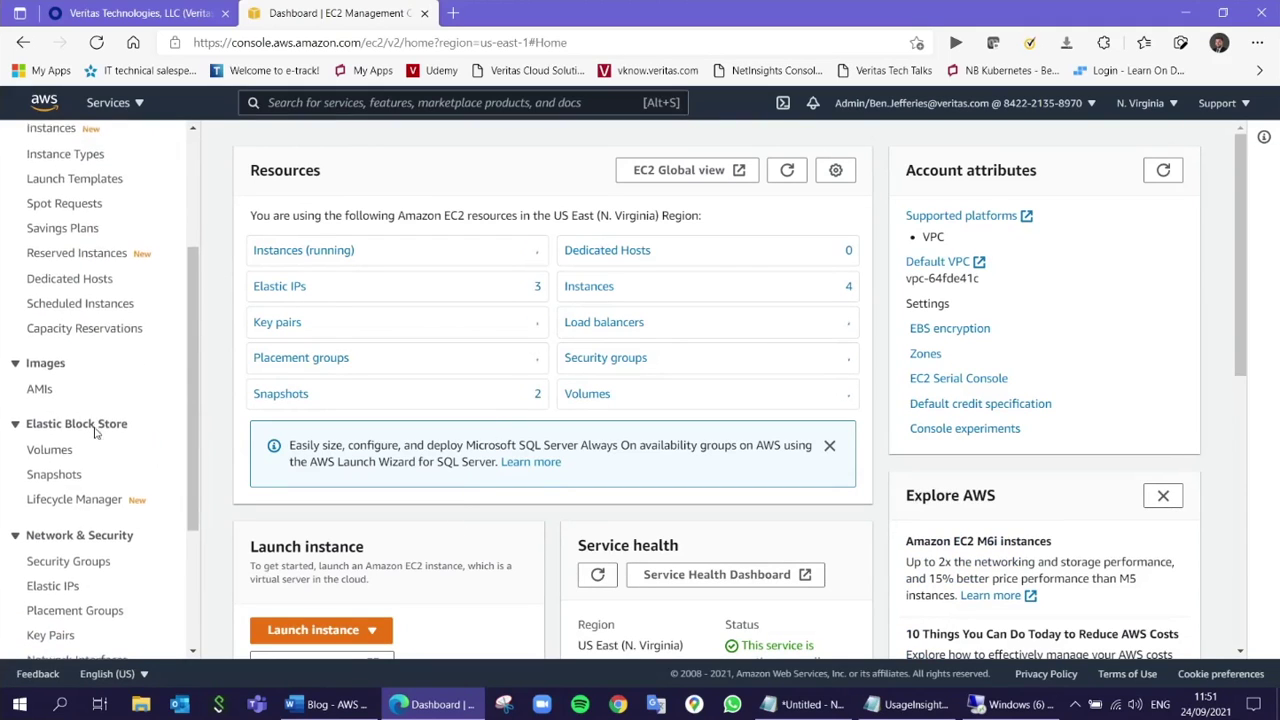
pyautogui.scroll(-1, 70, 505)
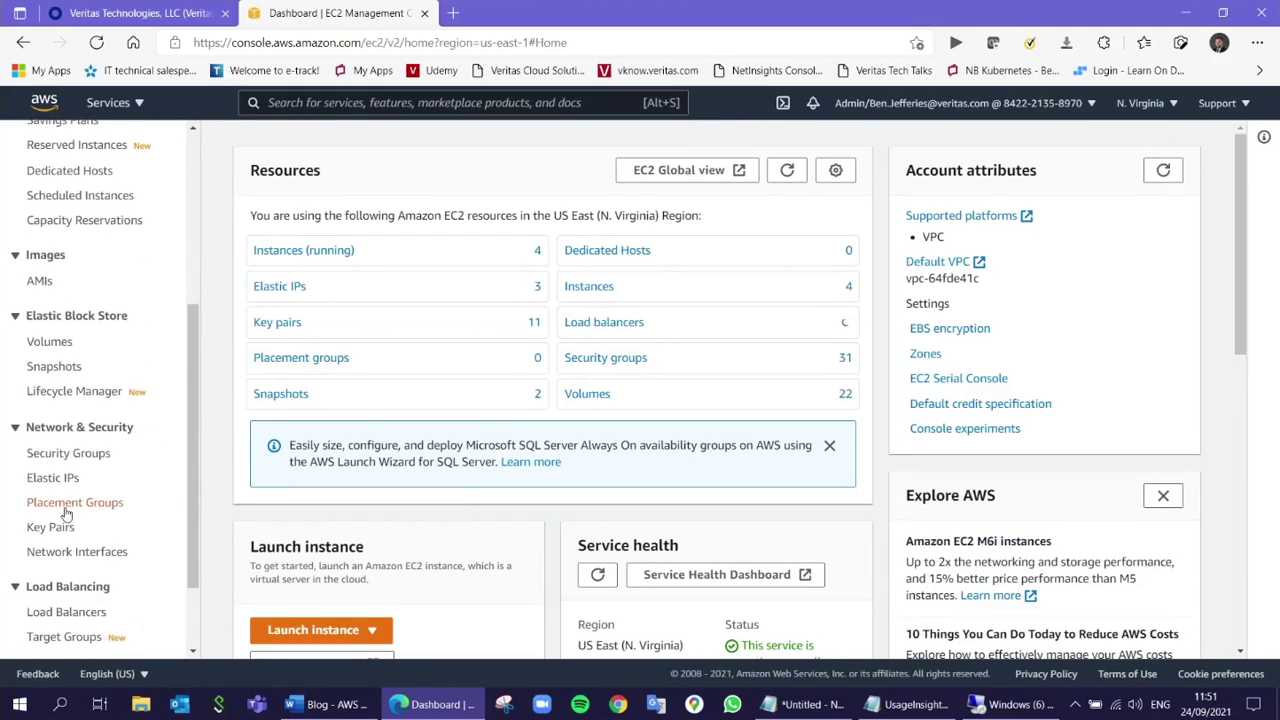
pyautogui.click(70, 457)
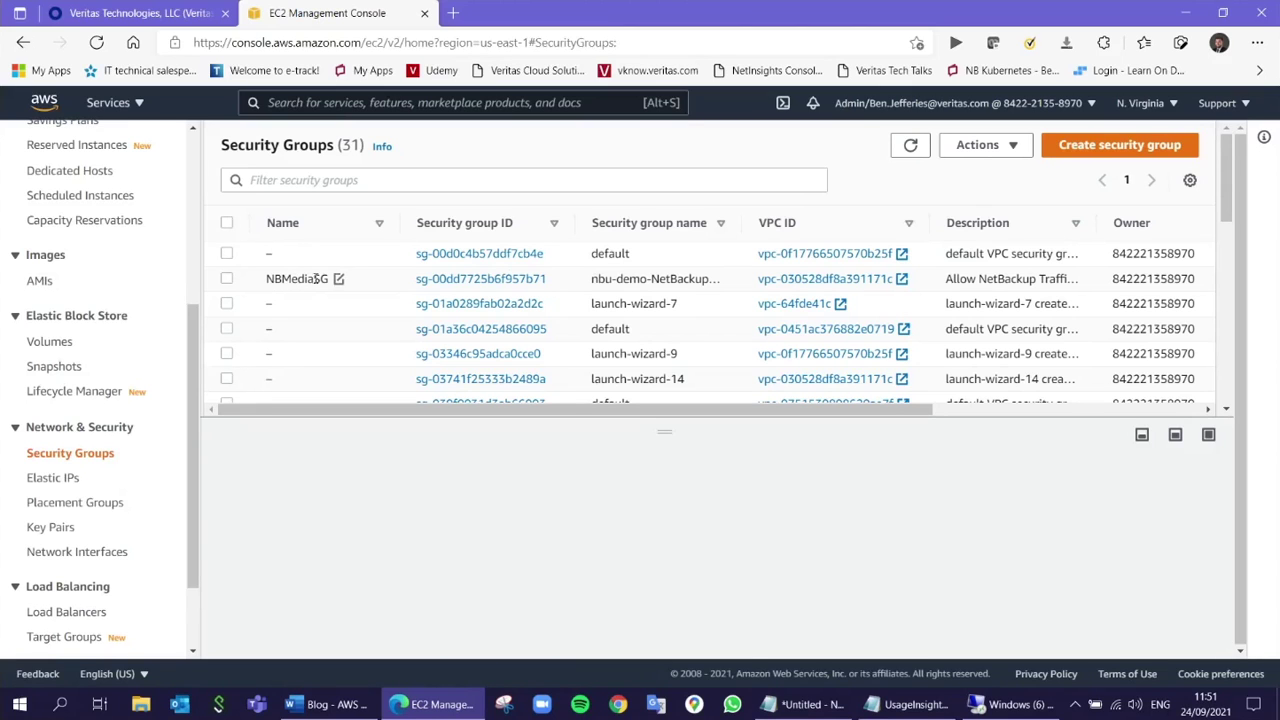
pyautogui.scroll(-5, 318, 280)
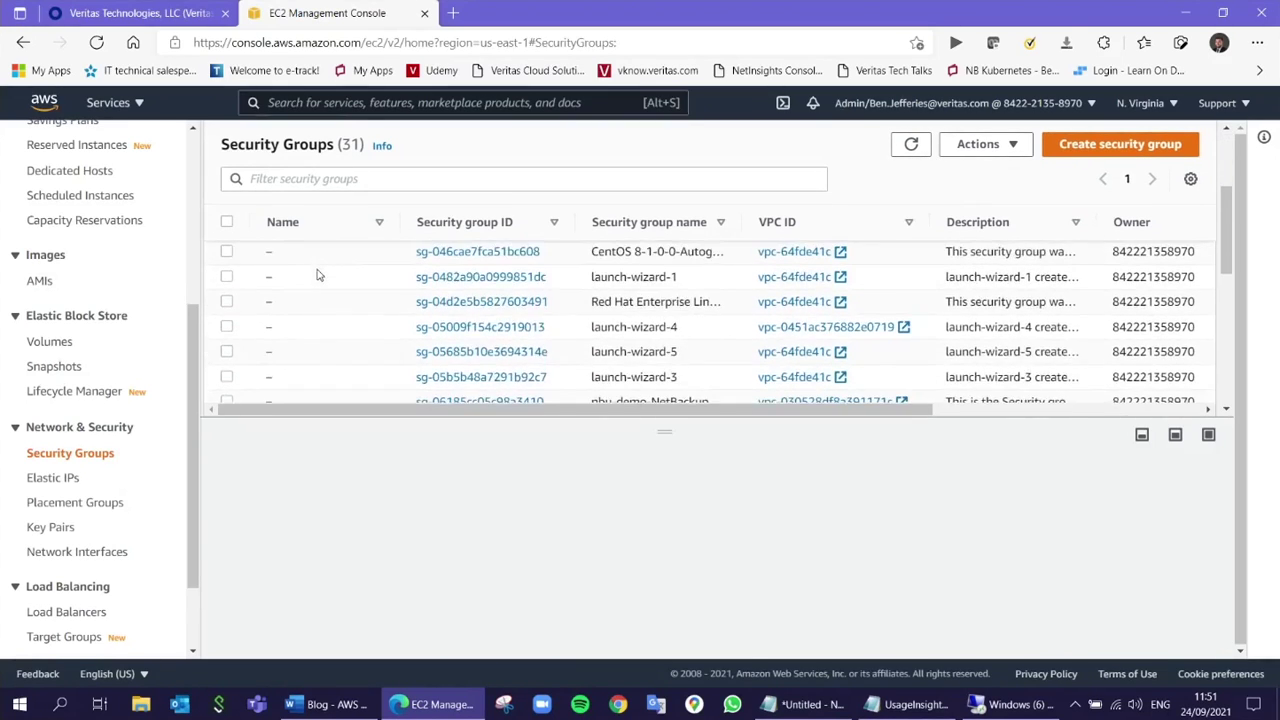
pyautogui.scroll(2, 318, 280)
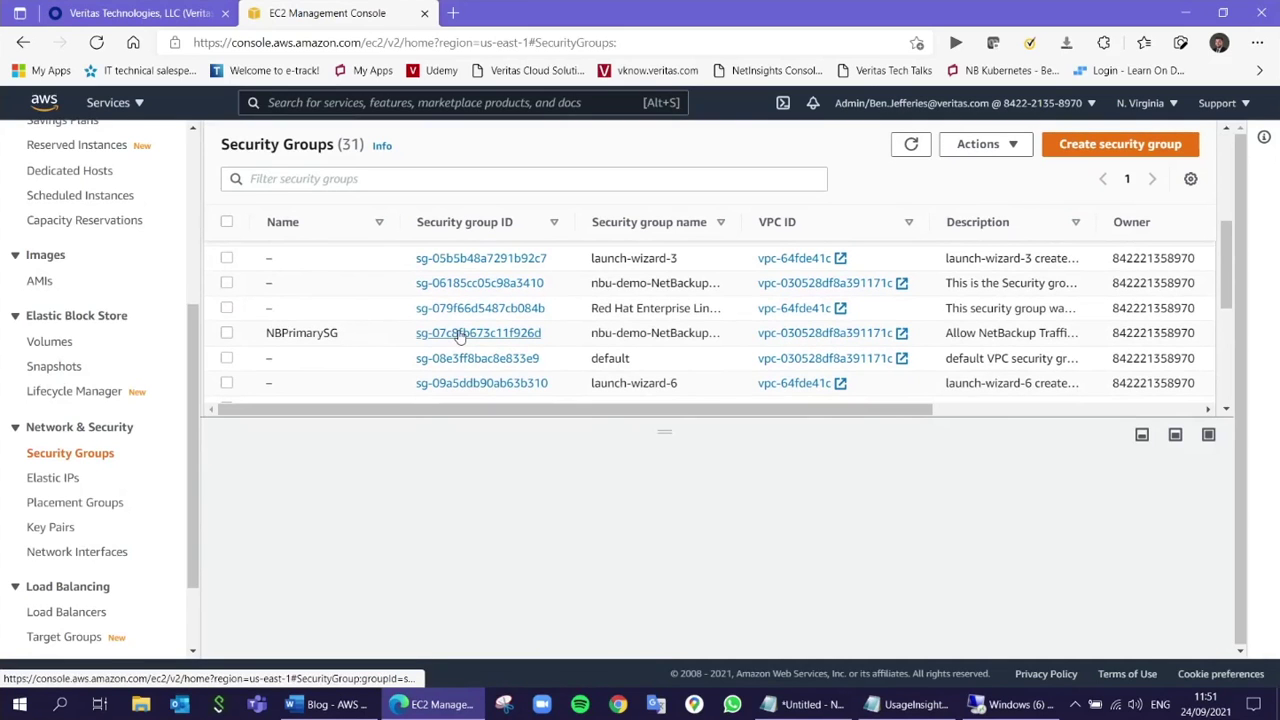
pyautogui.scroll(-5, 459, 337)
pyautogui.scroll(4, 317, 346)
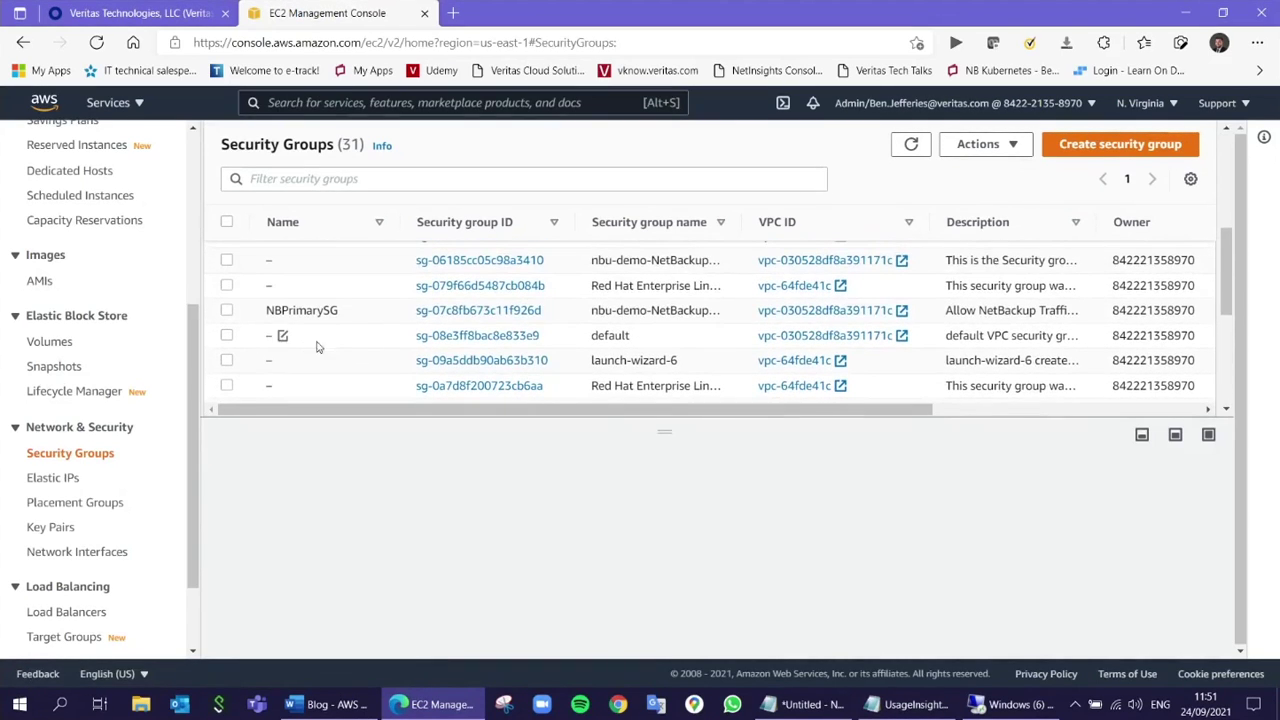
pyautogui.click(427, 311)
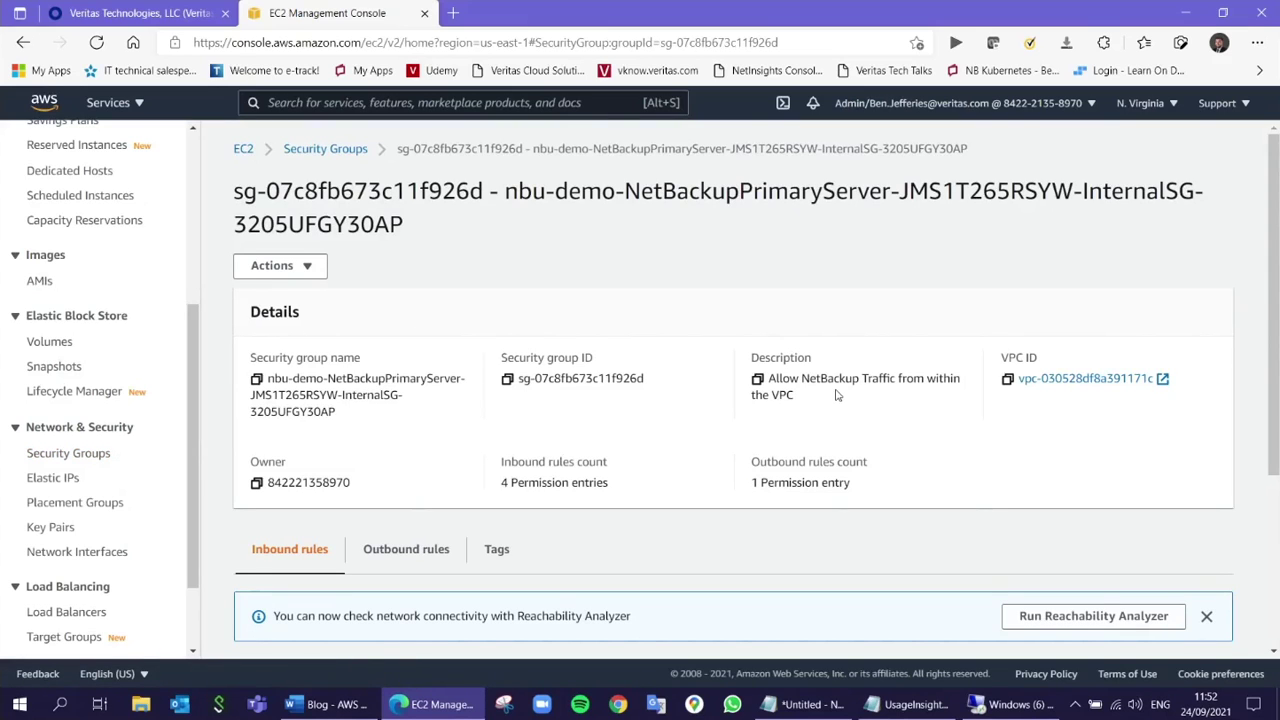
# - Start editing the NBPrimarySG inbound rules and add a new rule of type SSH
pyautogui.scroll(-3, 836, 395)
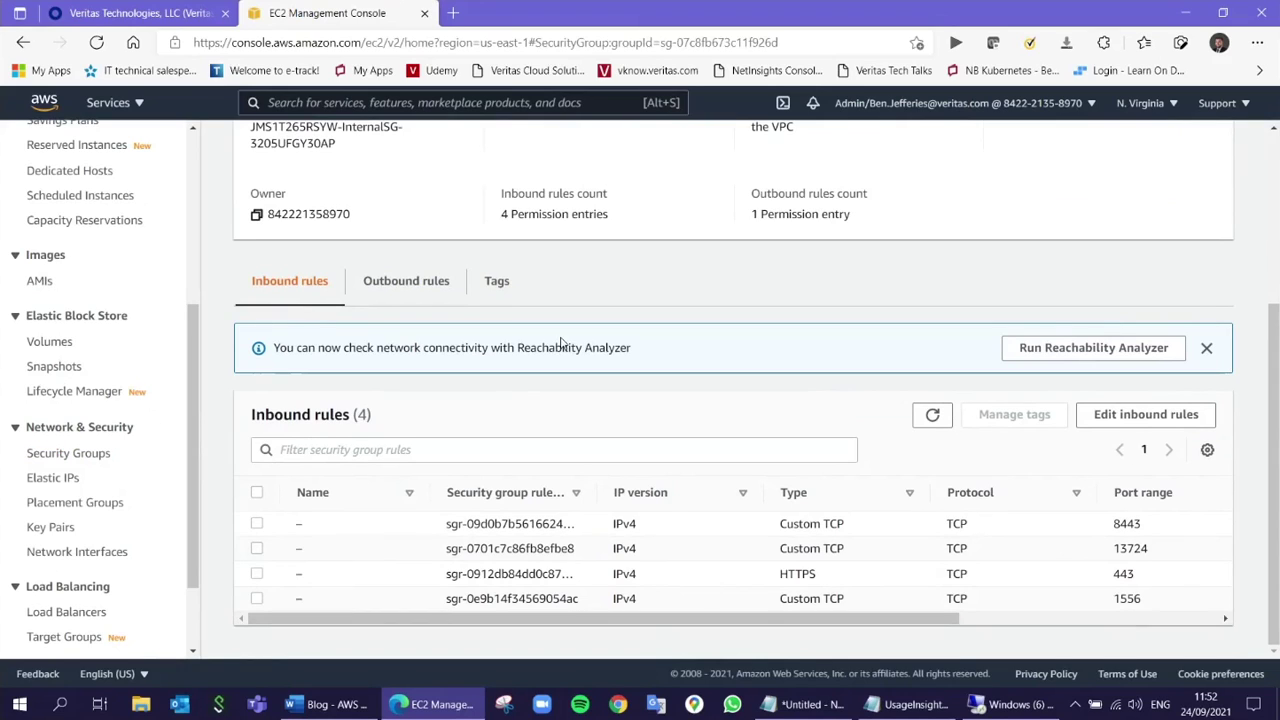
pyautogui.click(1142, 412)
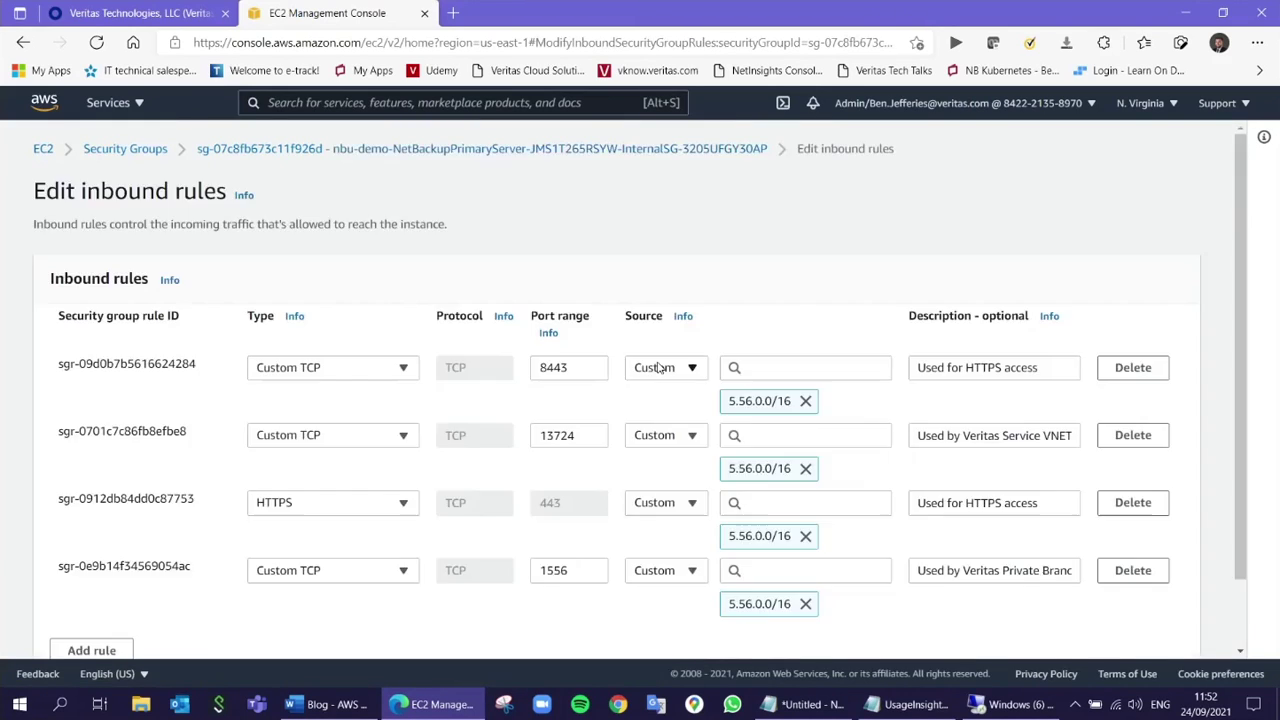
pyautogui.scroll(-2, 657, 367)
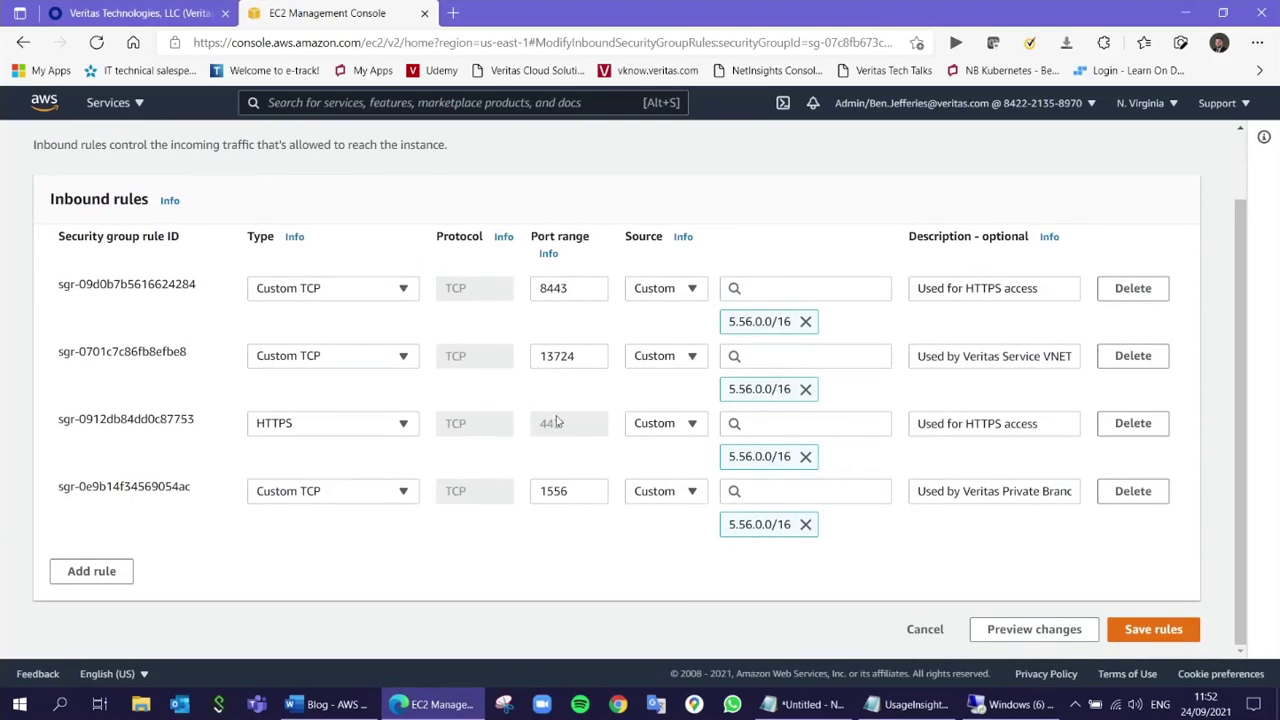
pyautogui.click(92, 572)
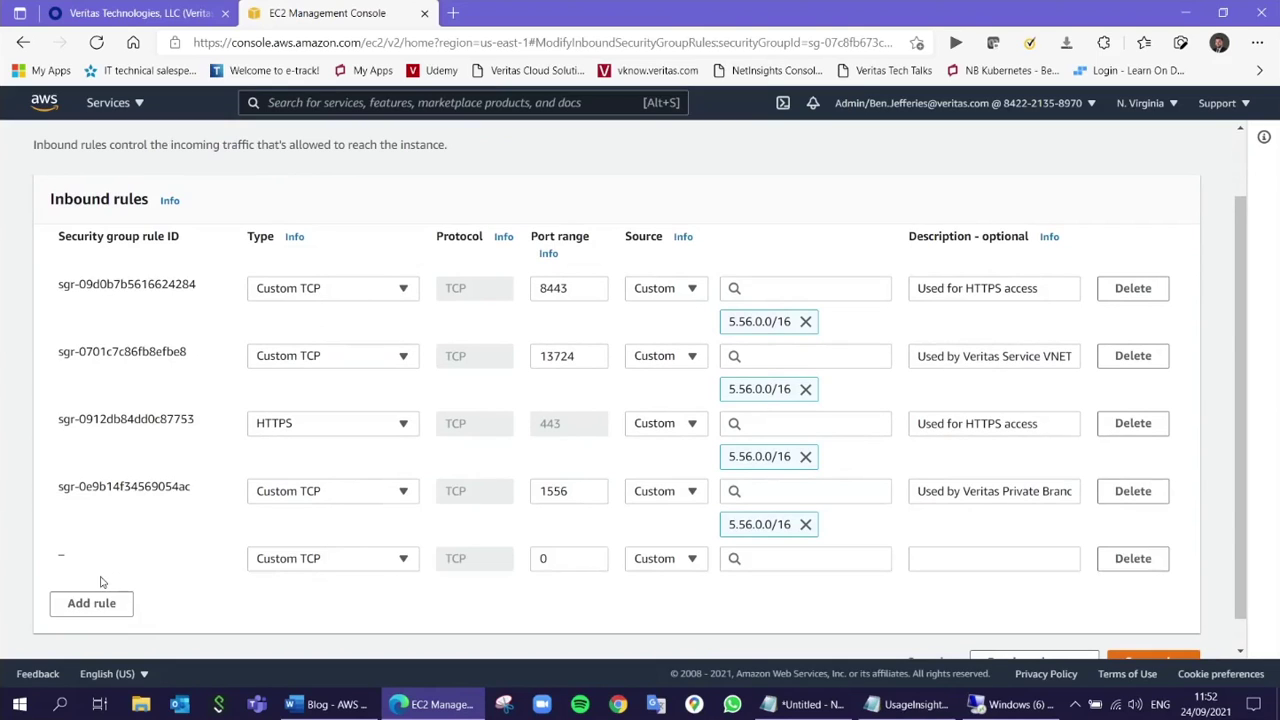
pyautogui.click(258, 562)
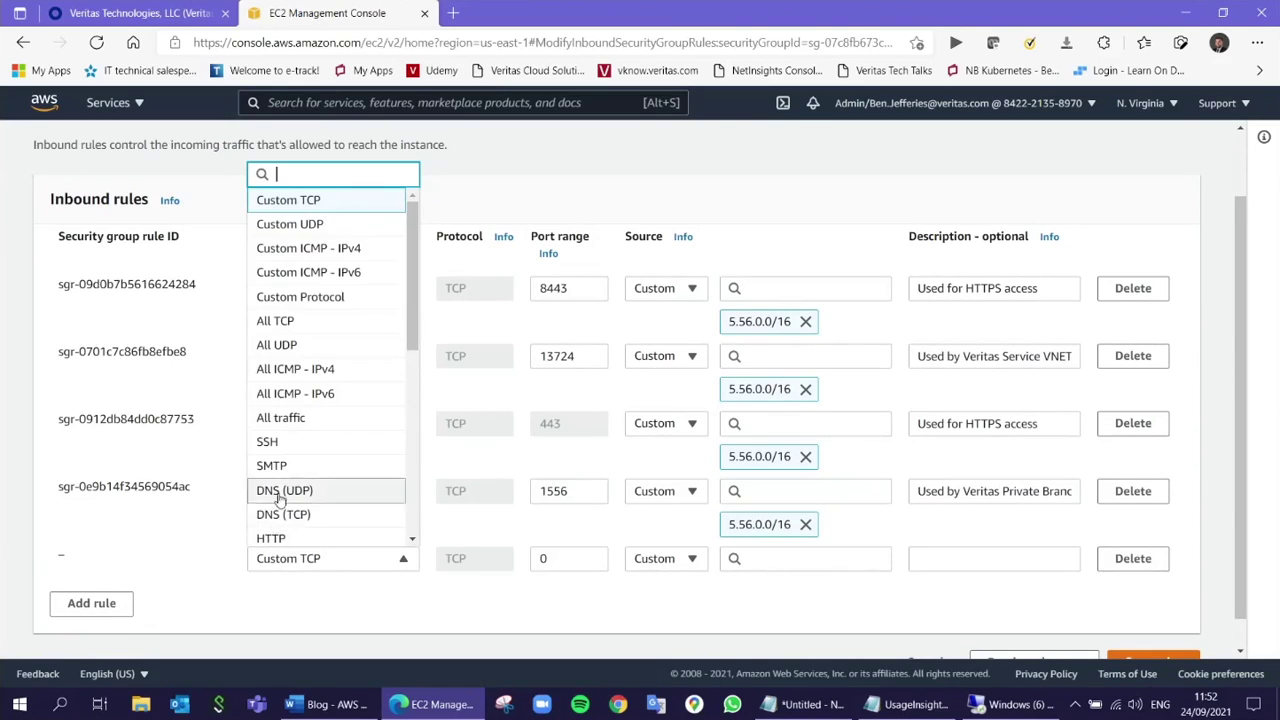
pyautogui.click(284, 446)
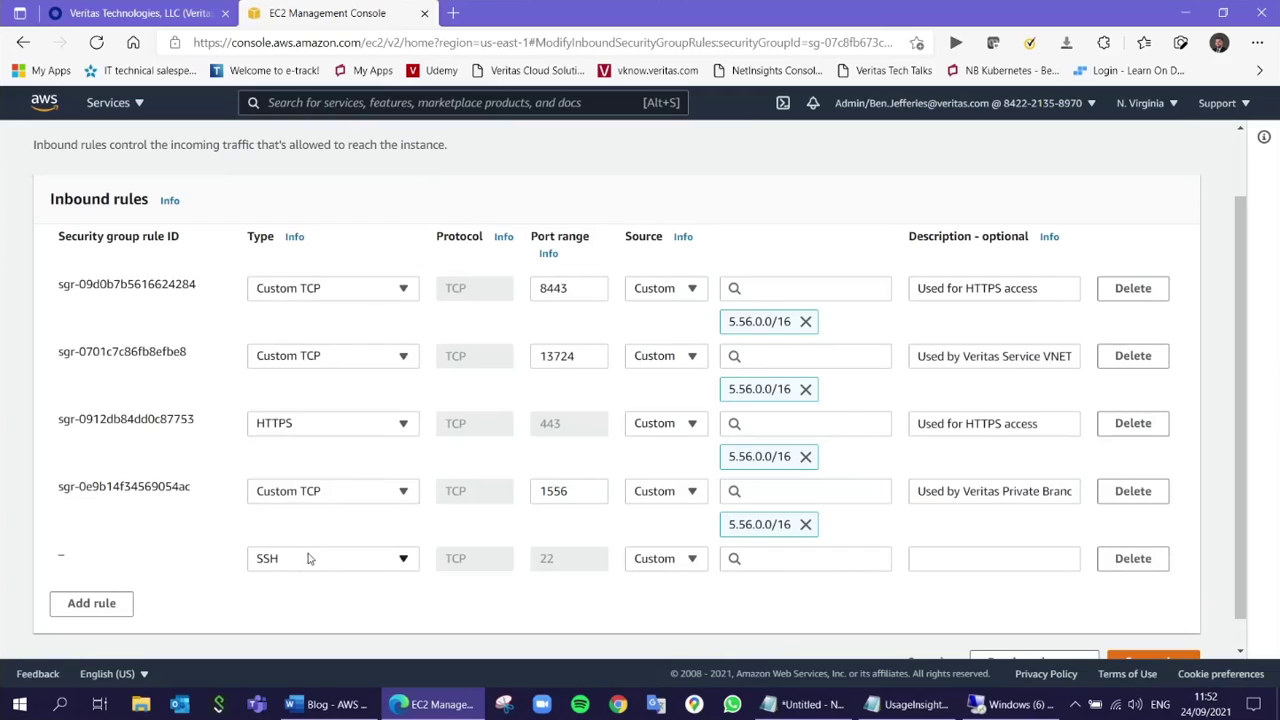
# - Set the new SSH rule's source to 5.56.0.0/16, and return to the EC2 dashboard without saving the rules
pyautogui.doubleClick(545, 565)
pyautogui.click(726, 594)
pyautogui.click(744, 561)
pyautogui.click(806, 597)
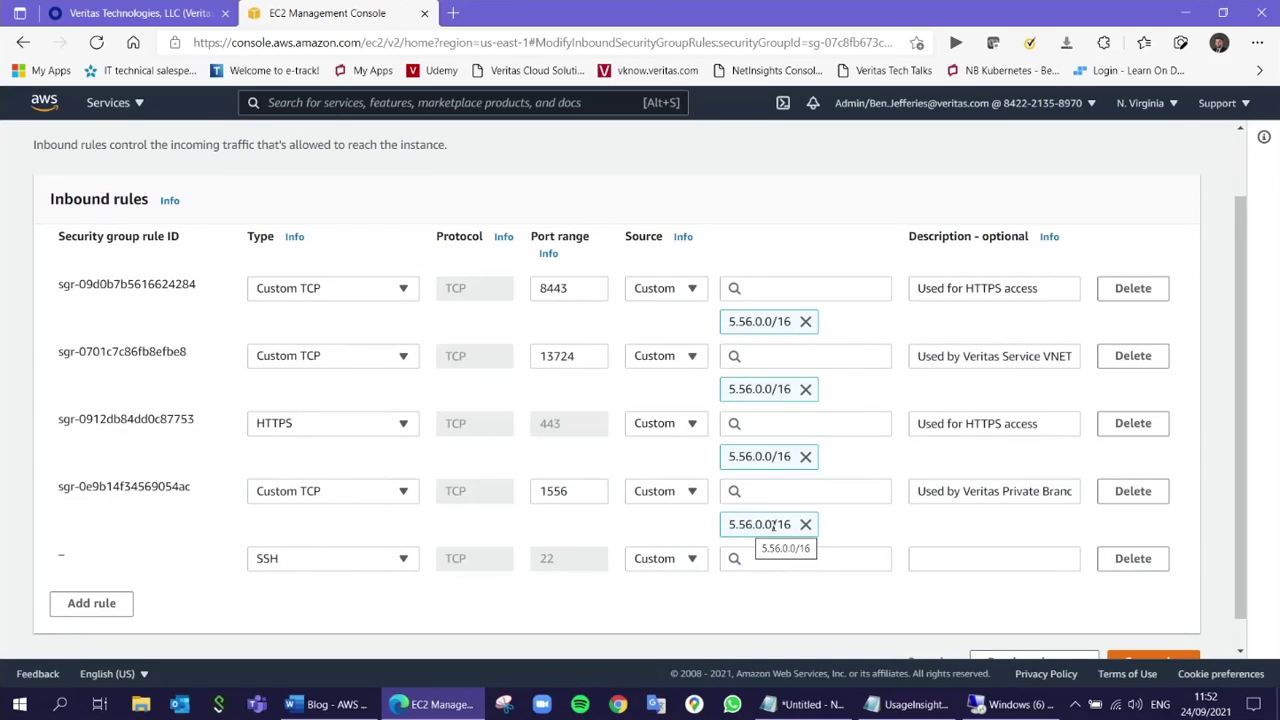
pyautogui.click(759, 558)
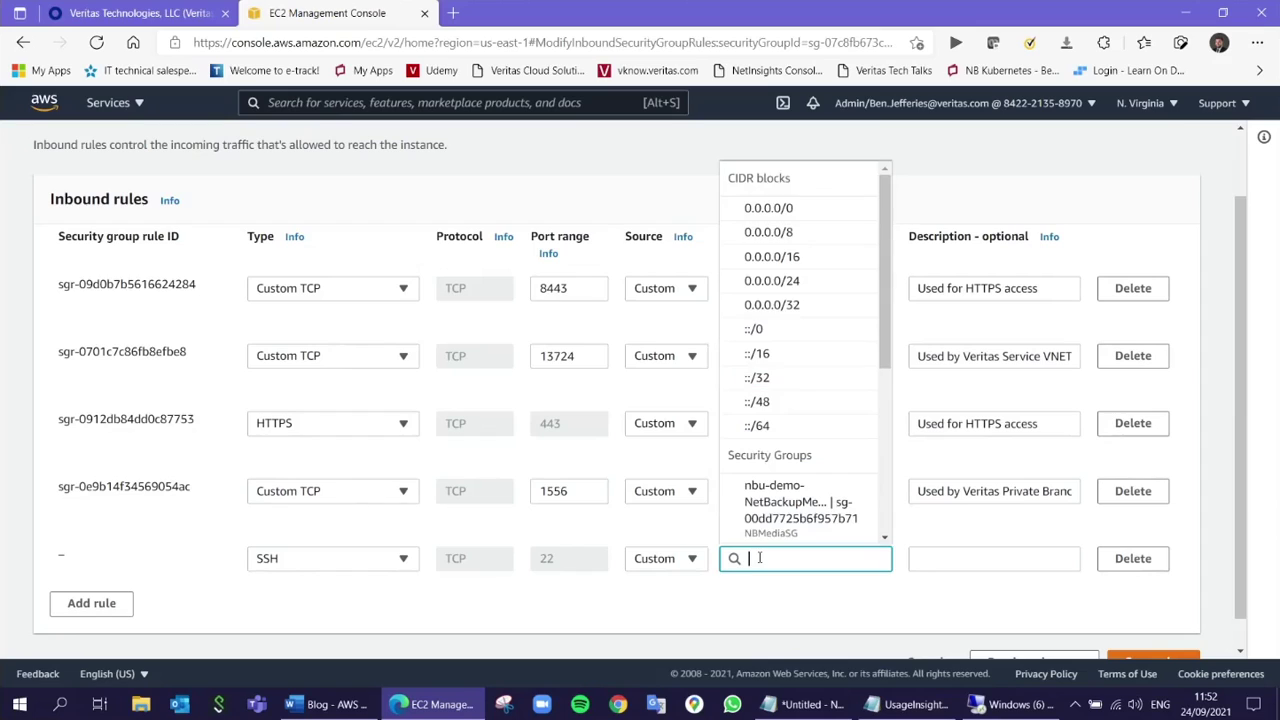
pyautogui.write('5.5')
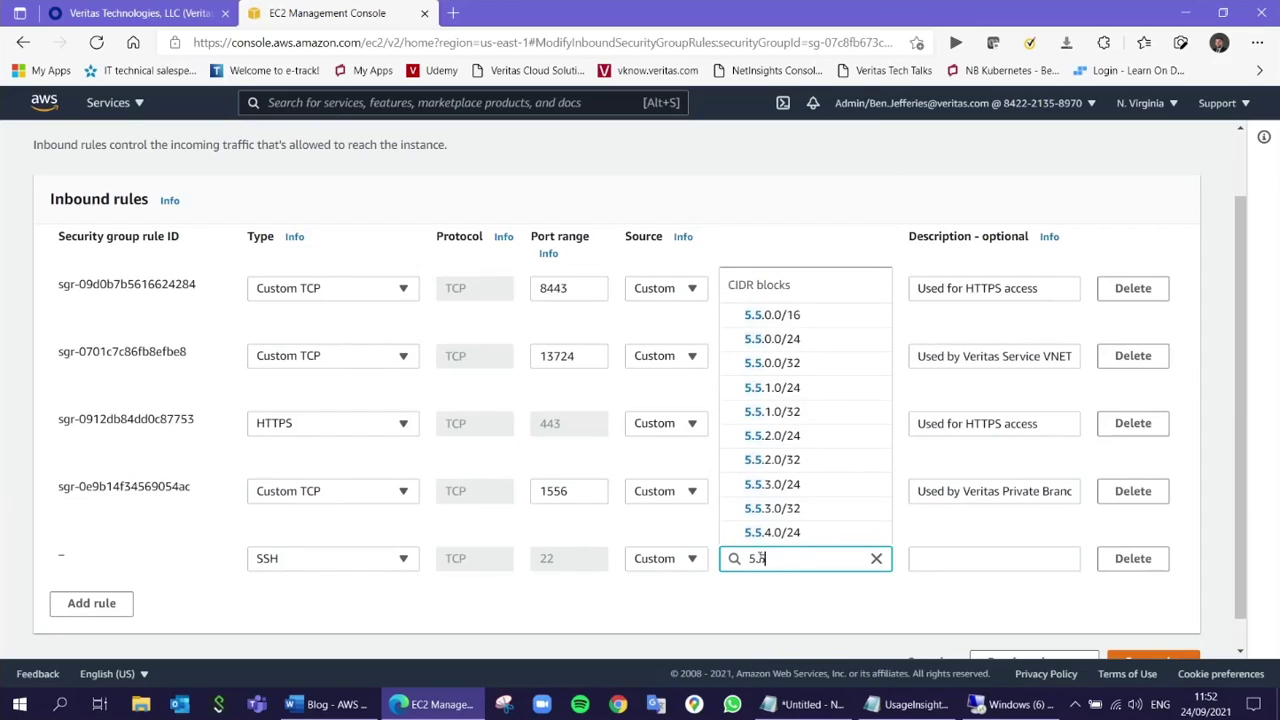
pyautogui.write('6.0.0')
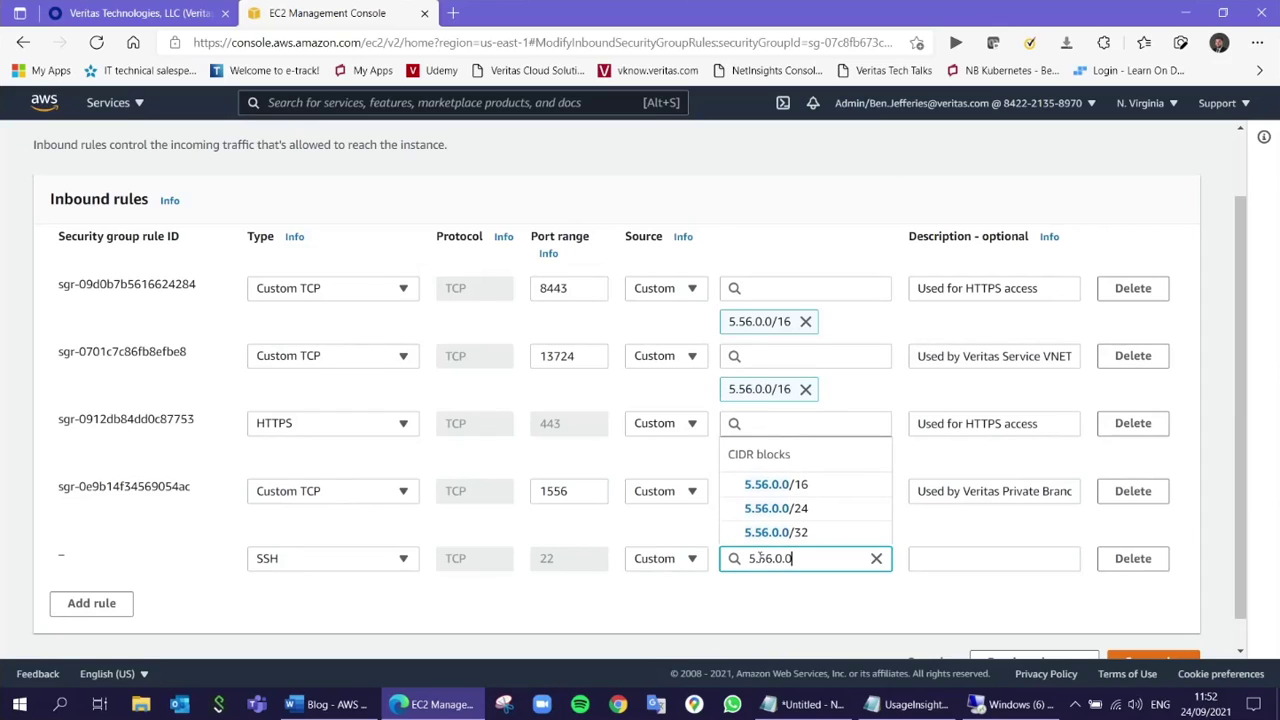
pyautogui.write('/16')
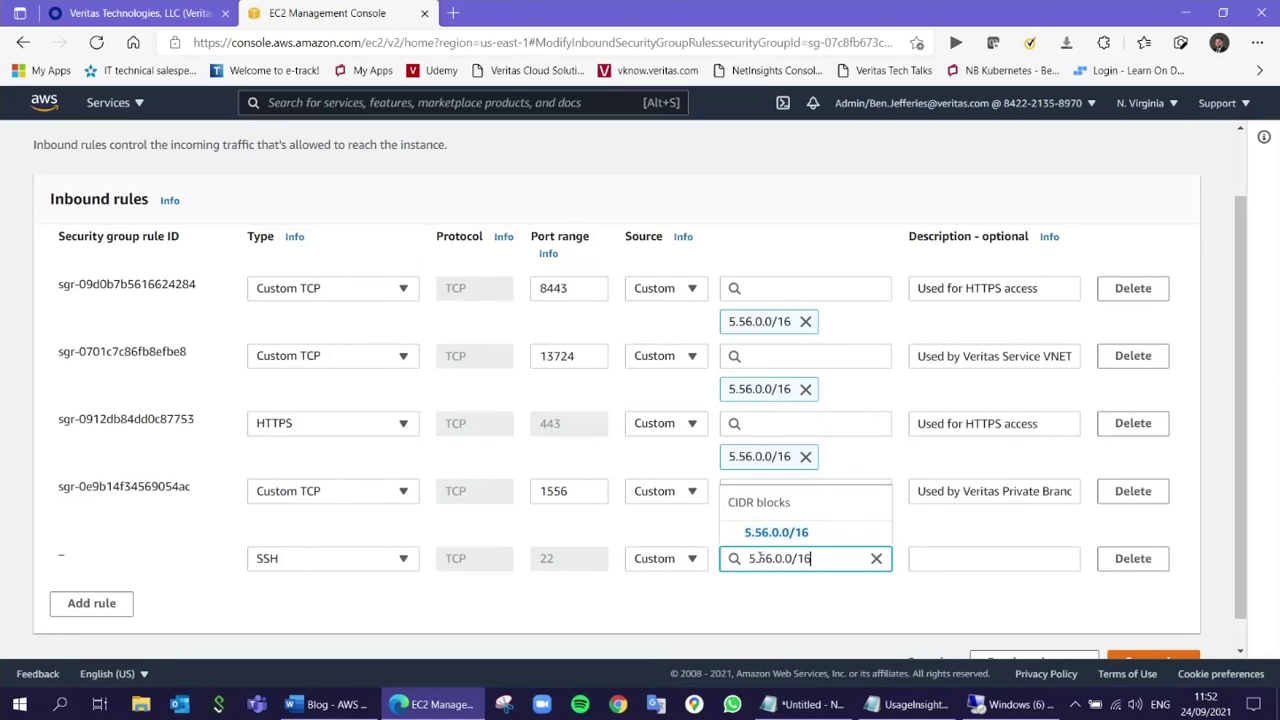
pyautogui.click(760, 532)
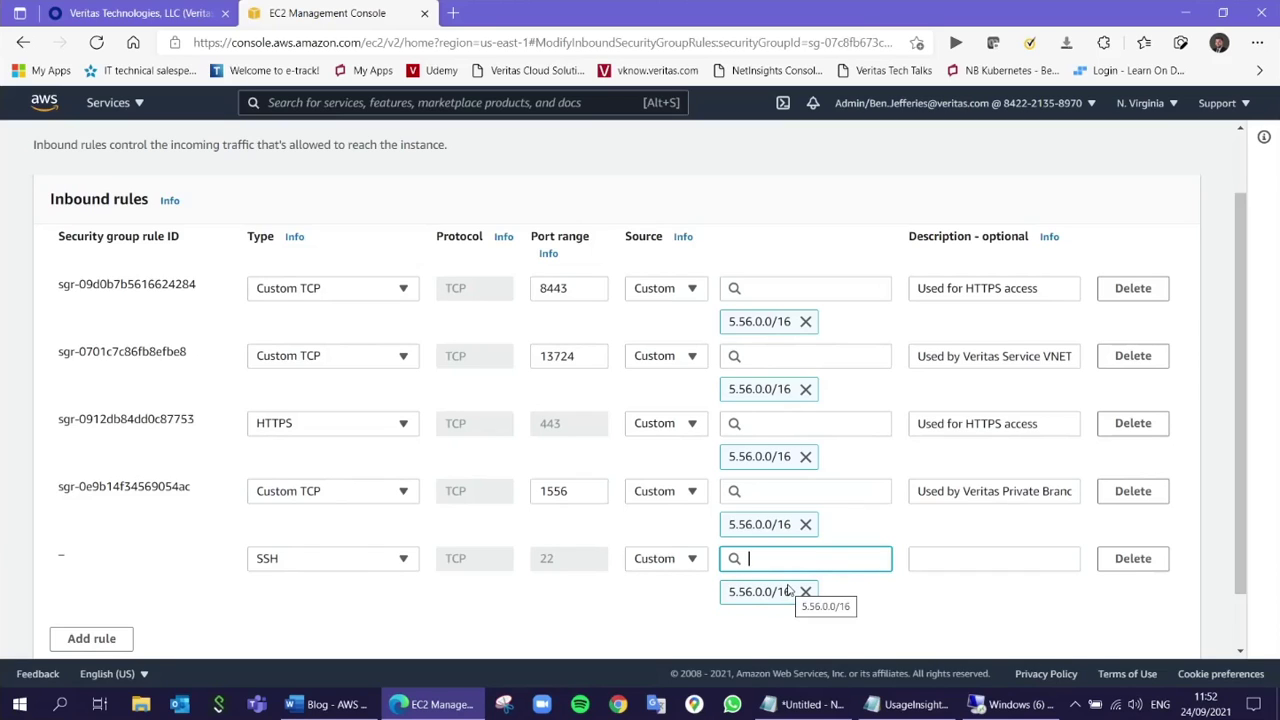
pyautogui.scroll(1, 338, 257)
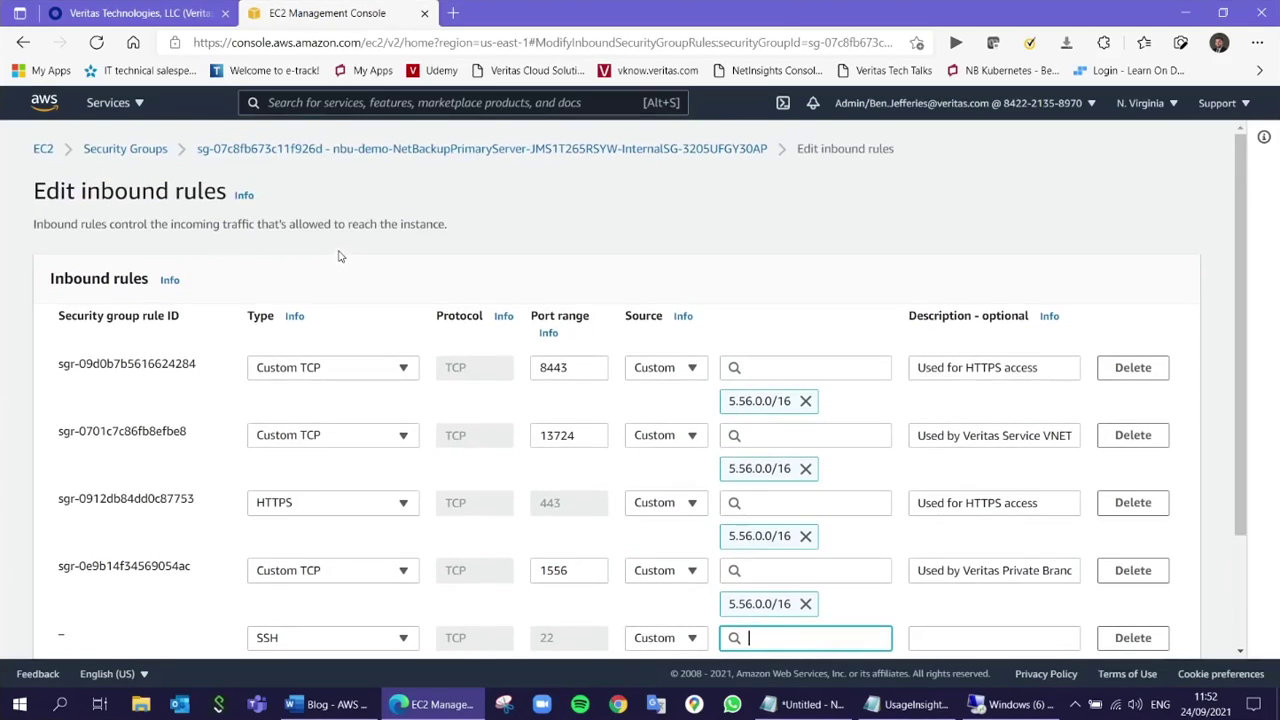
pyautogui.click(44, 149)
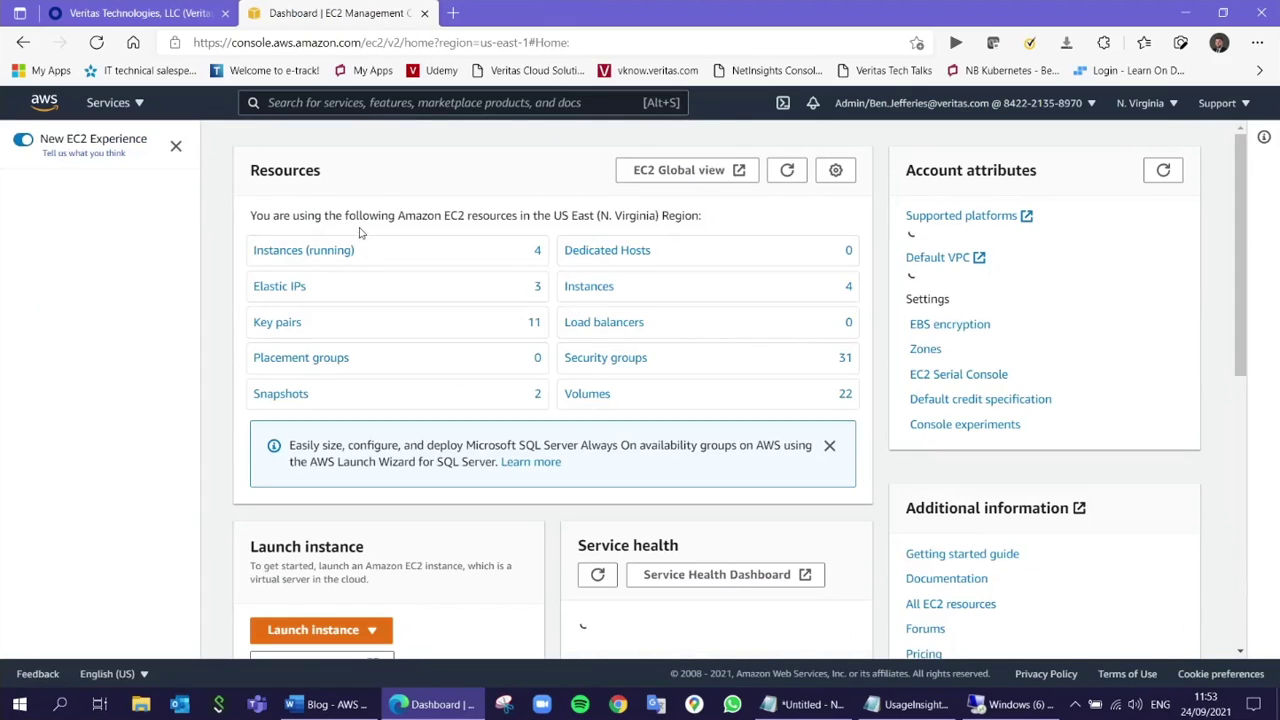
# - Open the Primary Server instance's SSH client connection details from the running instances, dismiss the port 22 warning, and copy its public DNS
pyautogui.click(314, 251)
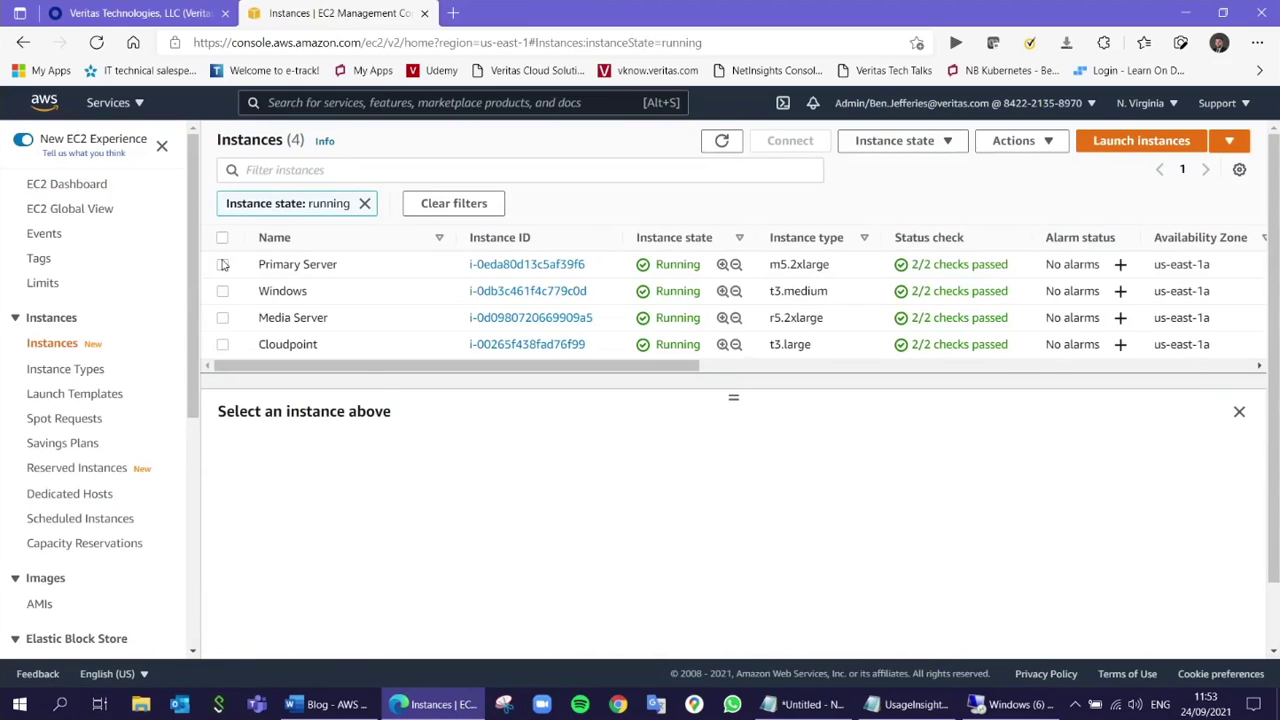
pyautogui.click(223, 264)
pyautogui.click(790, 140)
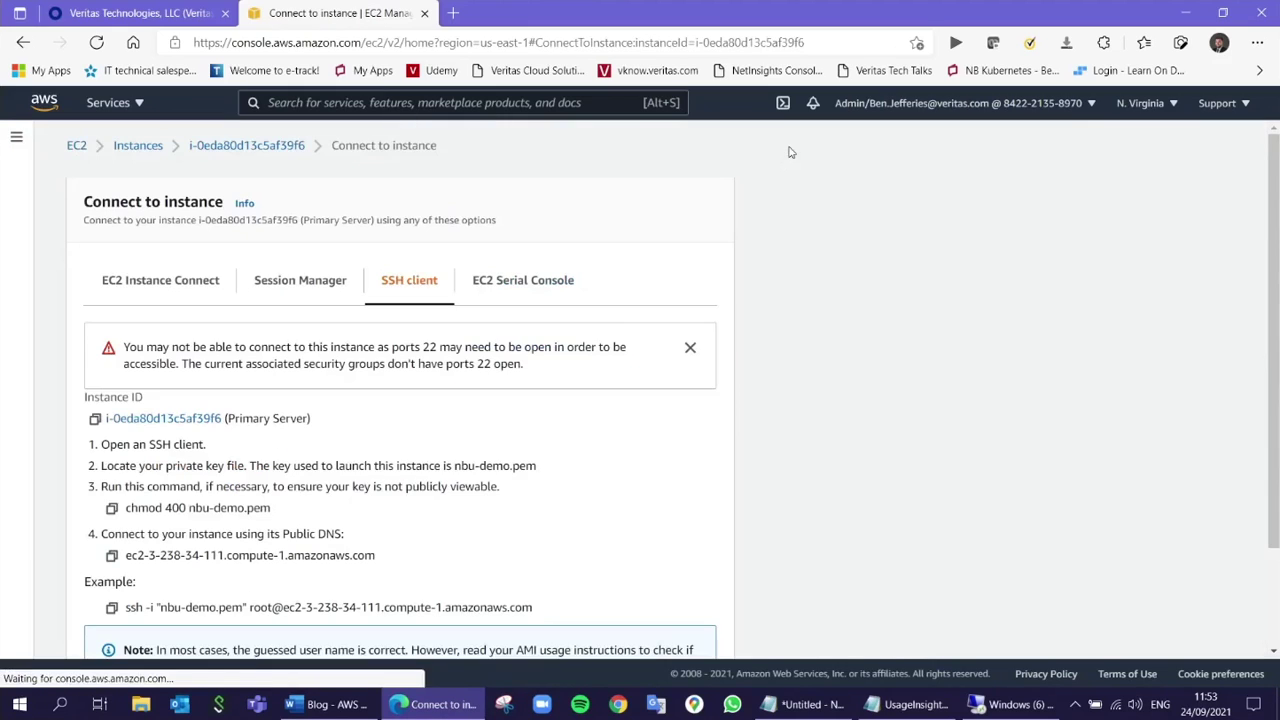
pyautogui.scroll(-1, 200, 418)
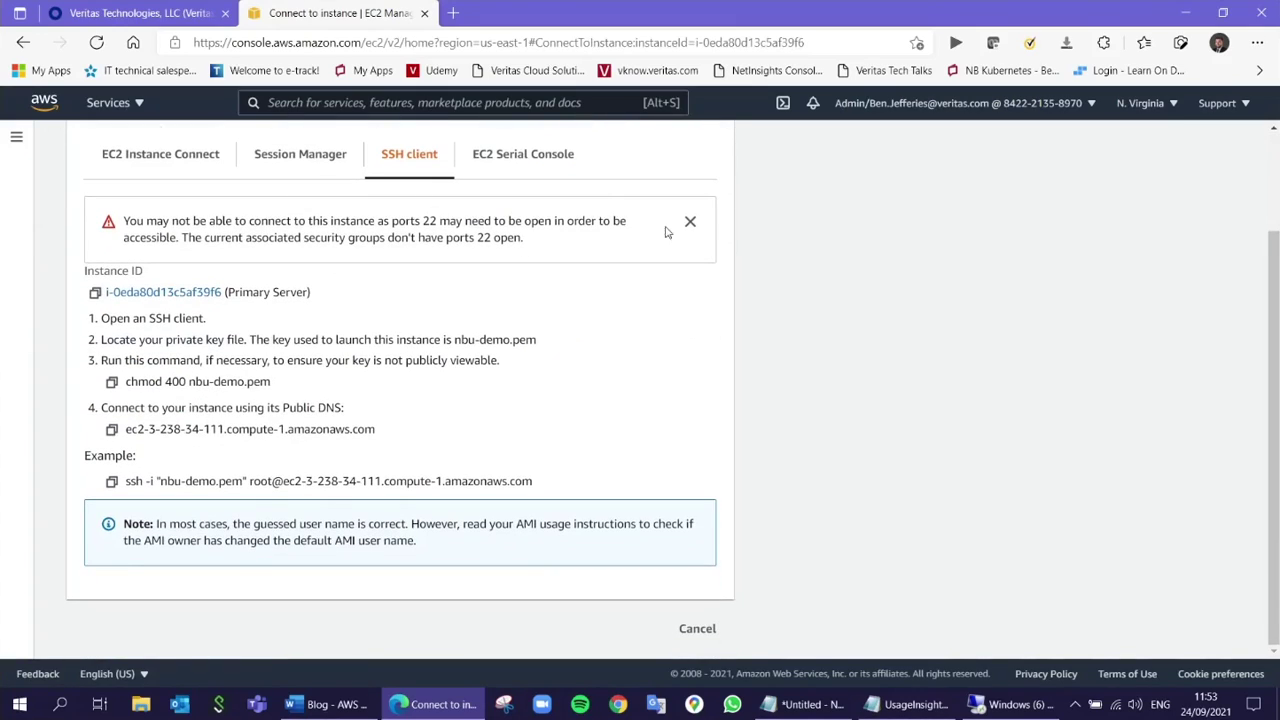
pyautogui.click(698, 226)
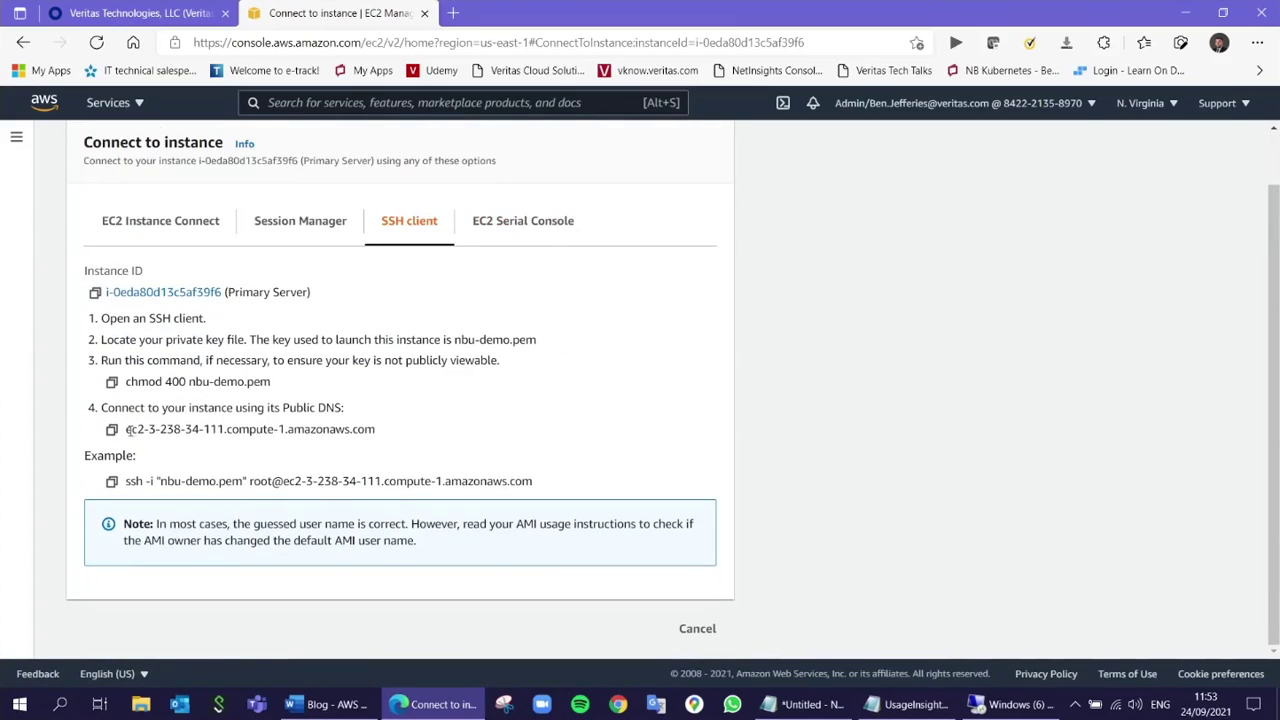
pyautogui.moveTo(126, 430); pyautogui.dragTo(403, 437)
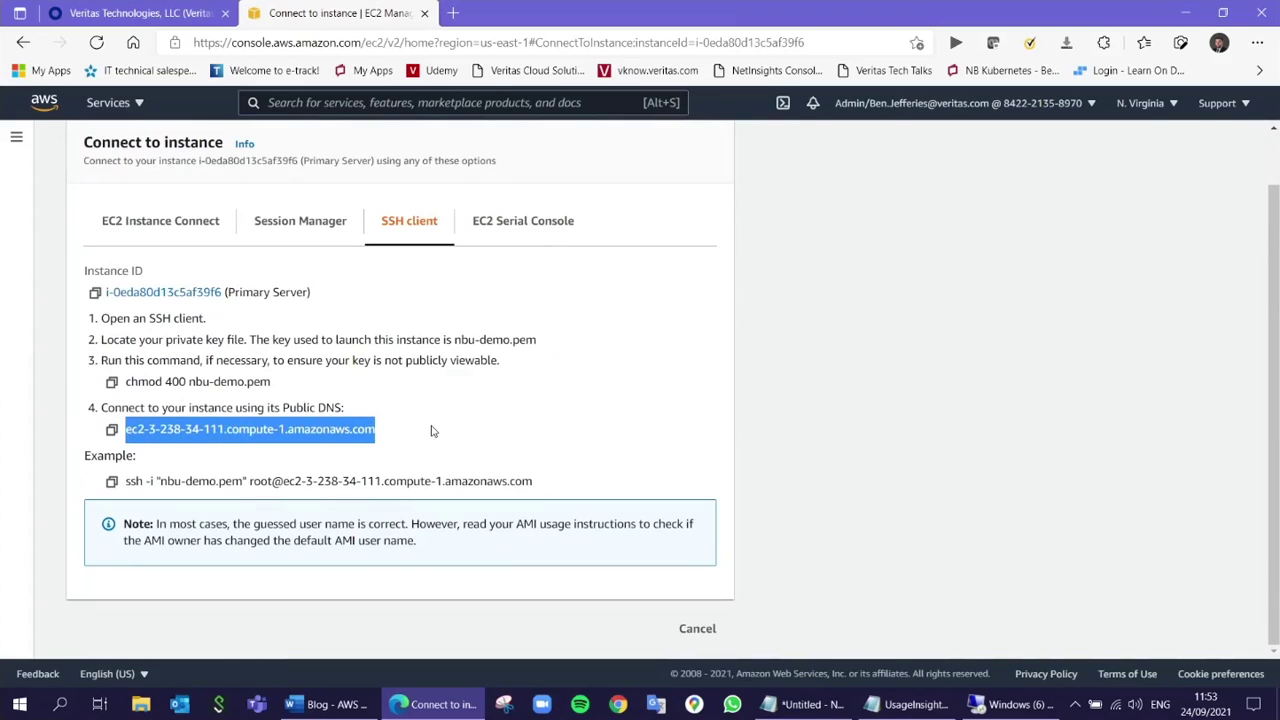
pyautogui.click(432, 430)
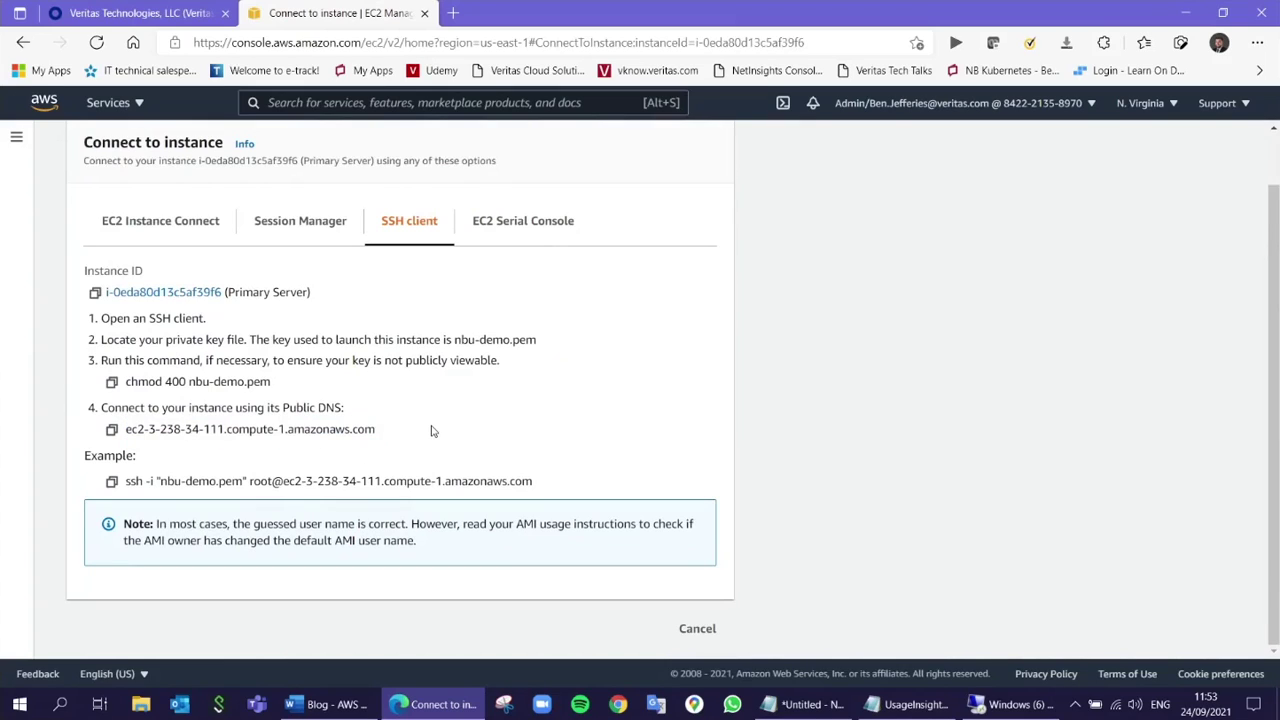
pyautogui.click(112, 429)
# - Launch PuTTY on the local computer and try to open an SSH session to ec2-3-238-34-111.compute-1.amazonaws.com on port 22
pyautogui.click(1030, 704)
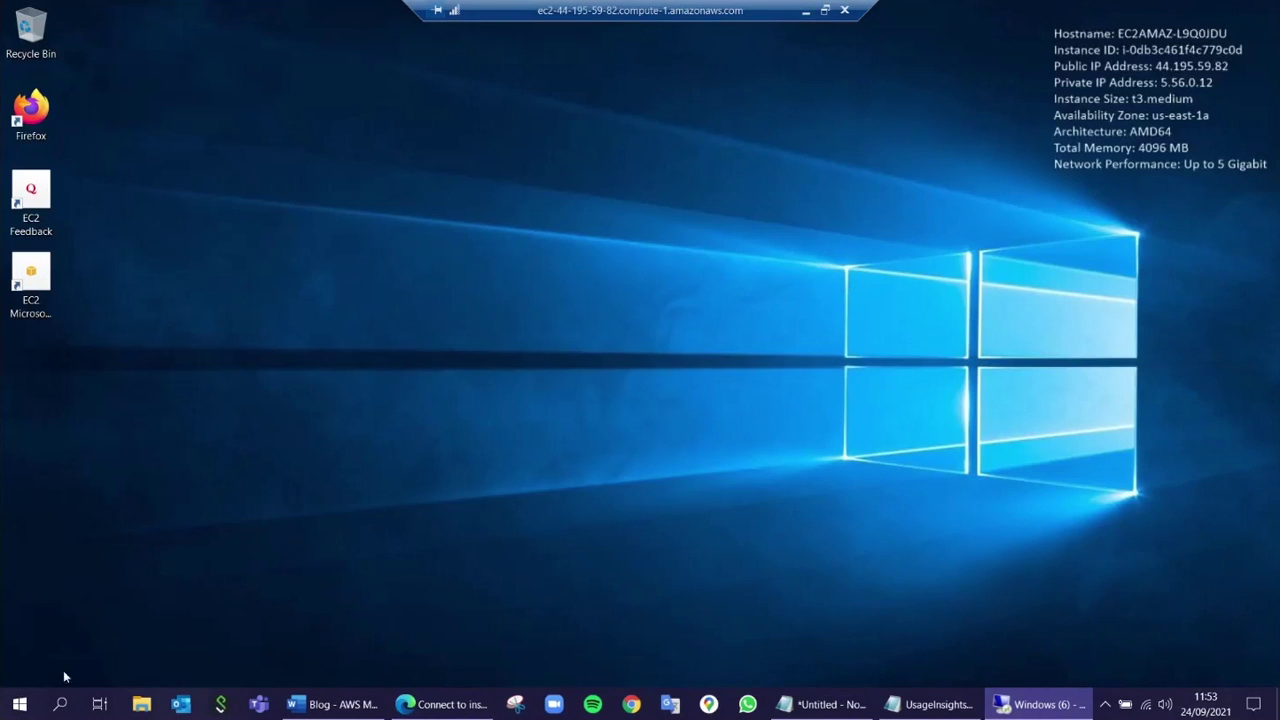
pyautogui.press('super')
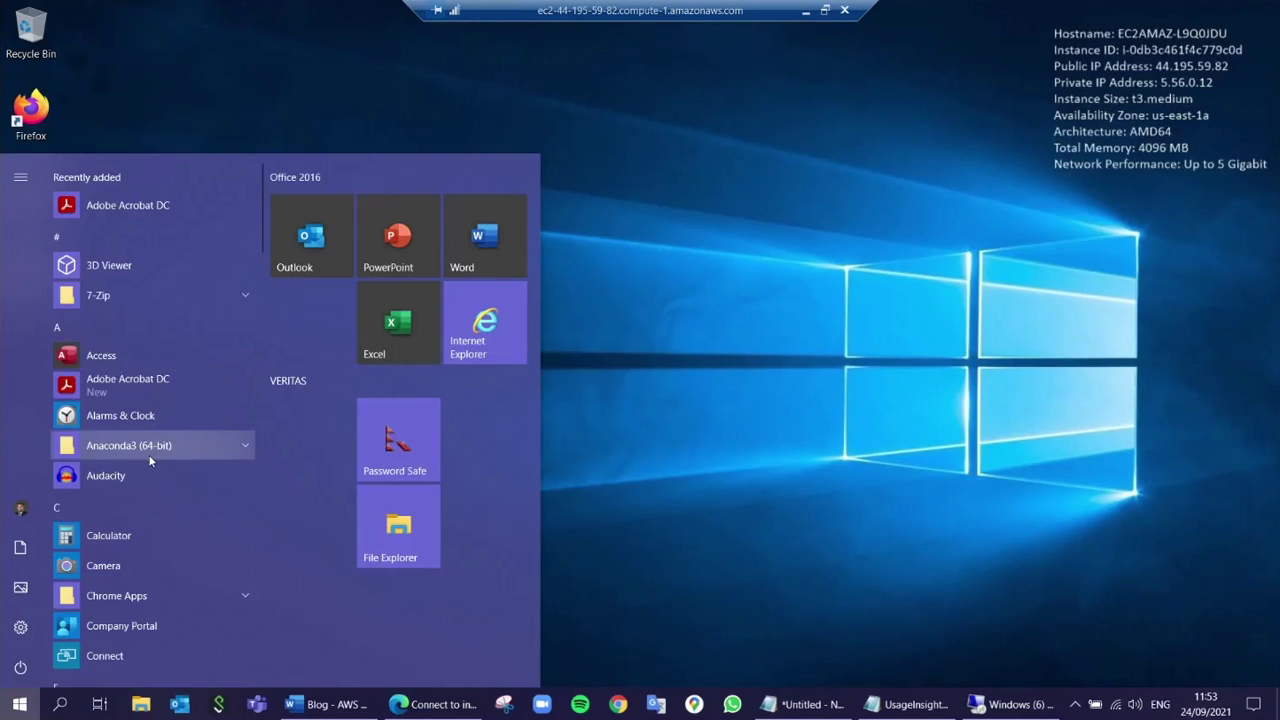
pyautogui.scroll(-10, 149, 460)
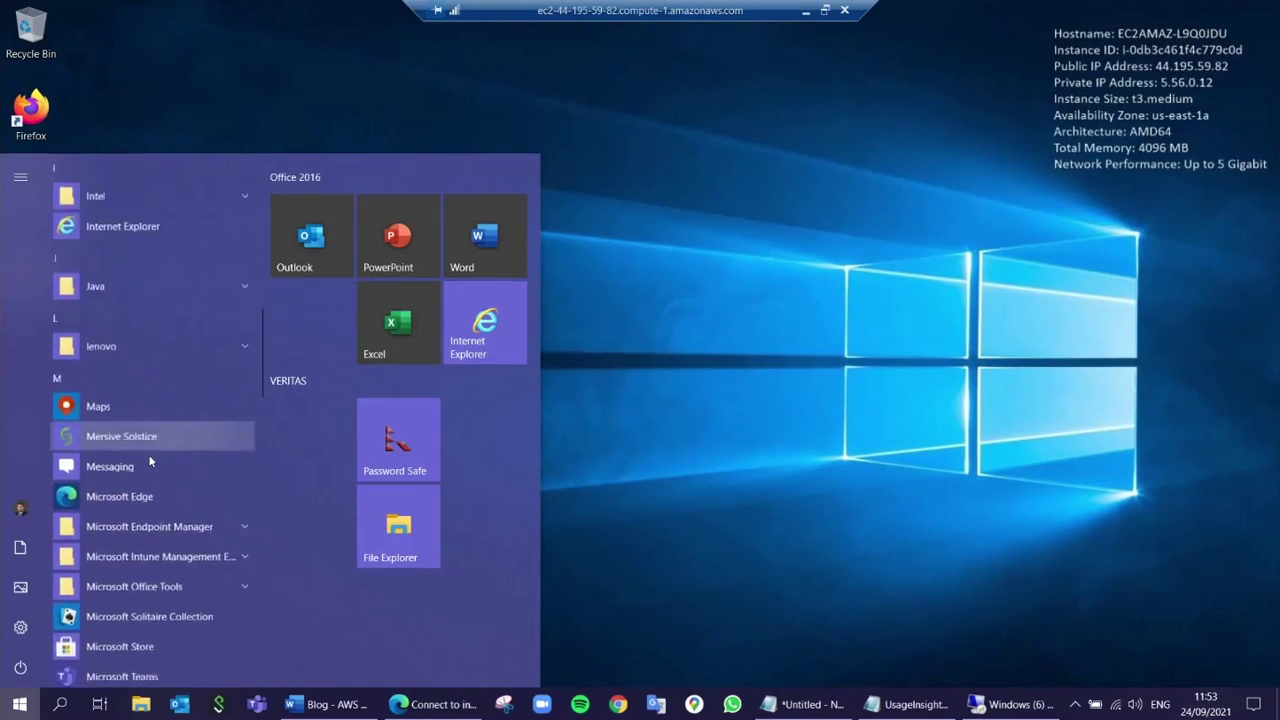
pyautogui.scroll(-10, 149, 460)
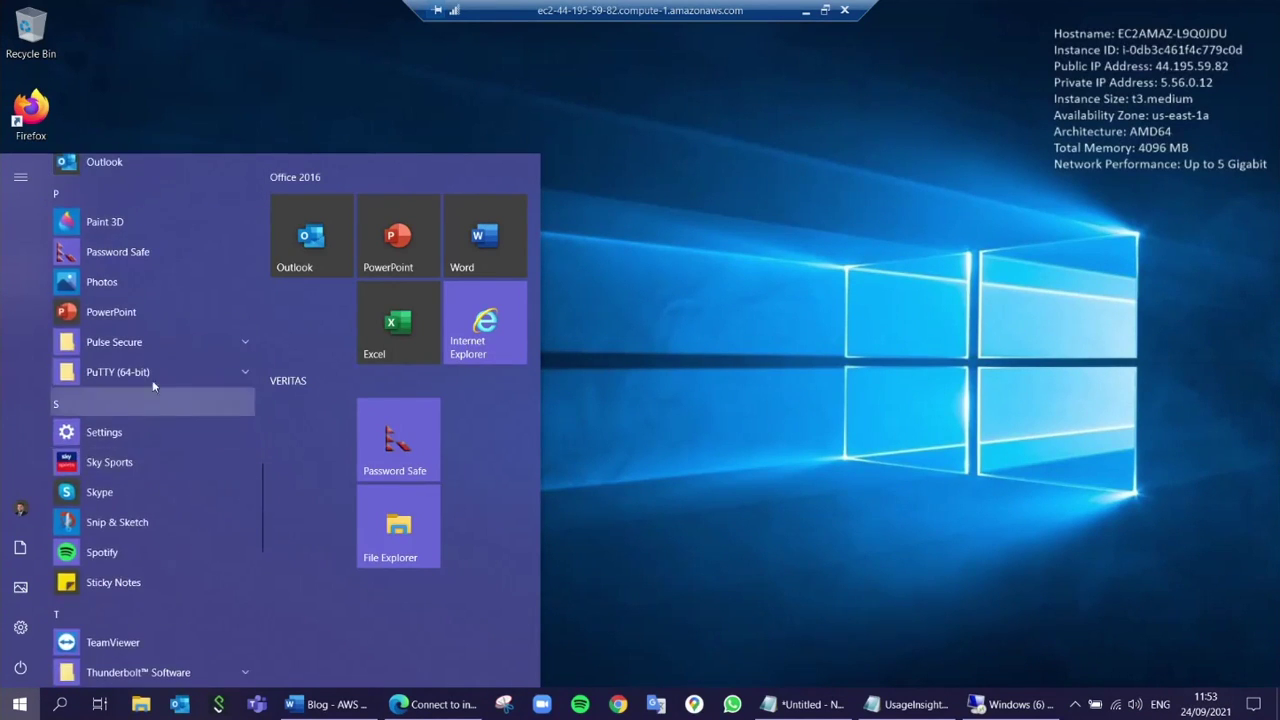
pyautogui.click(152, 366)
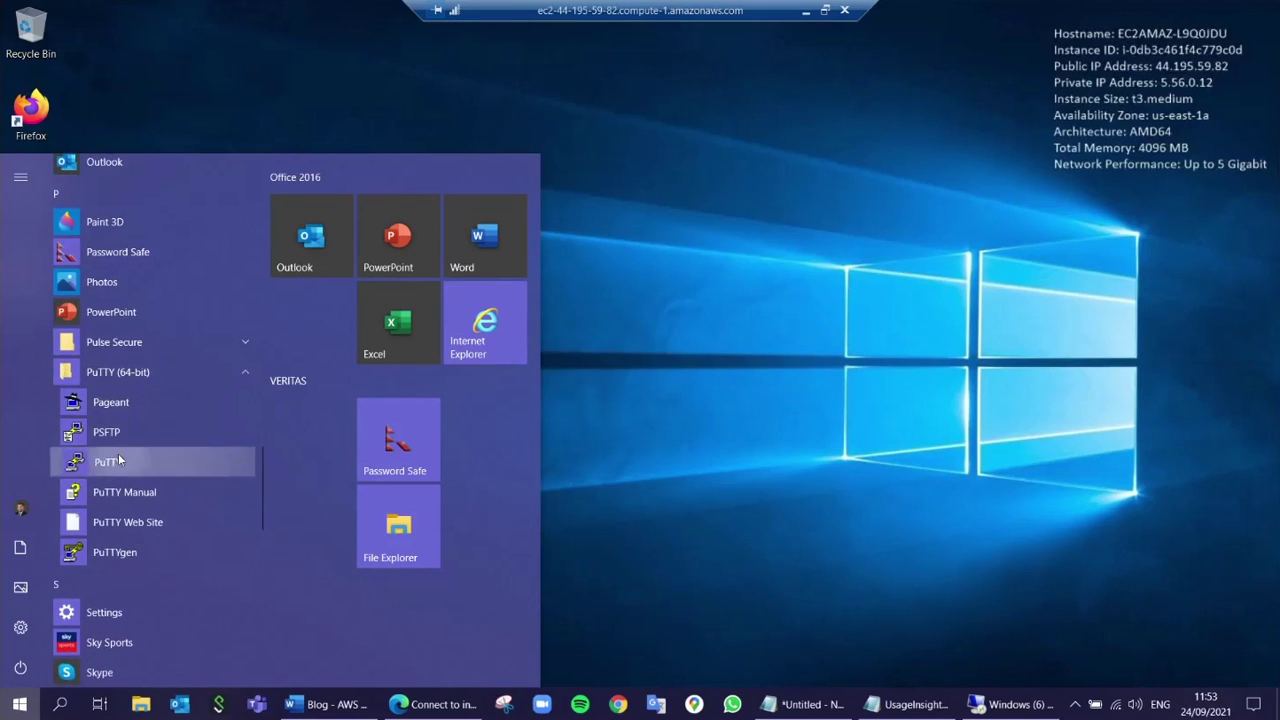
pyautogui.click(119, 460)
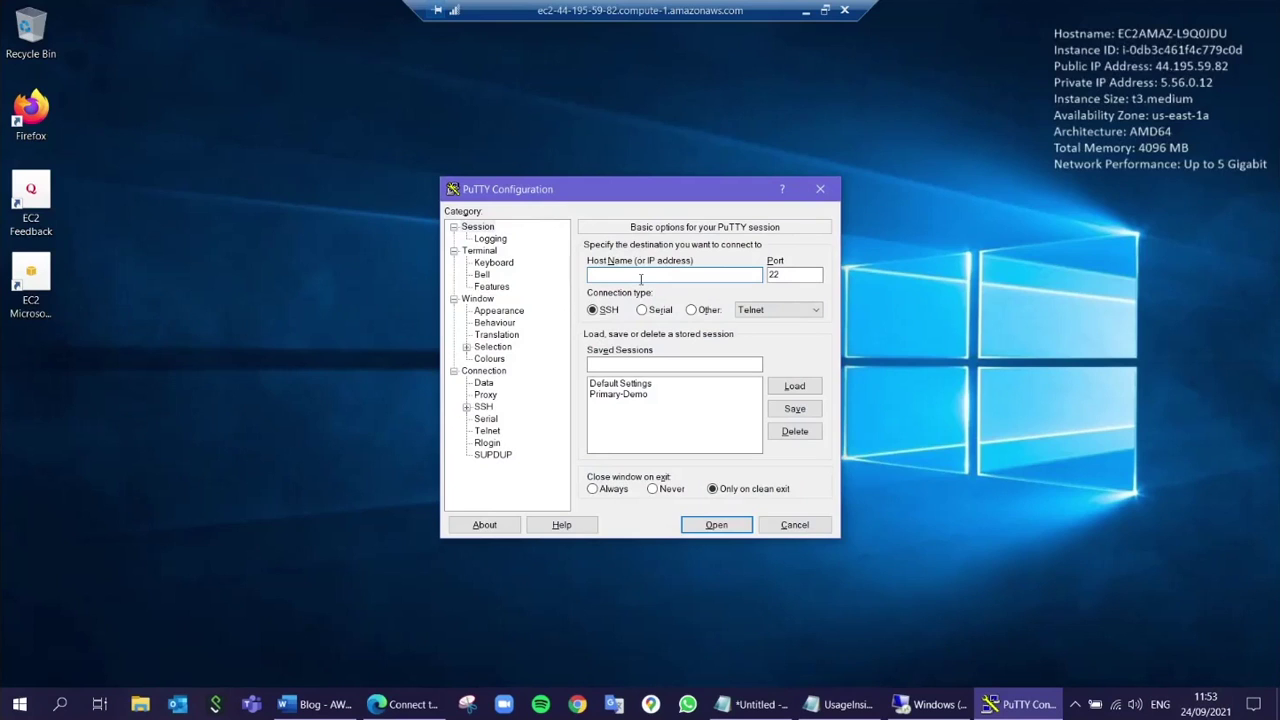
pyautogui.hotkey('ctrl', 'v')
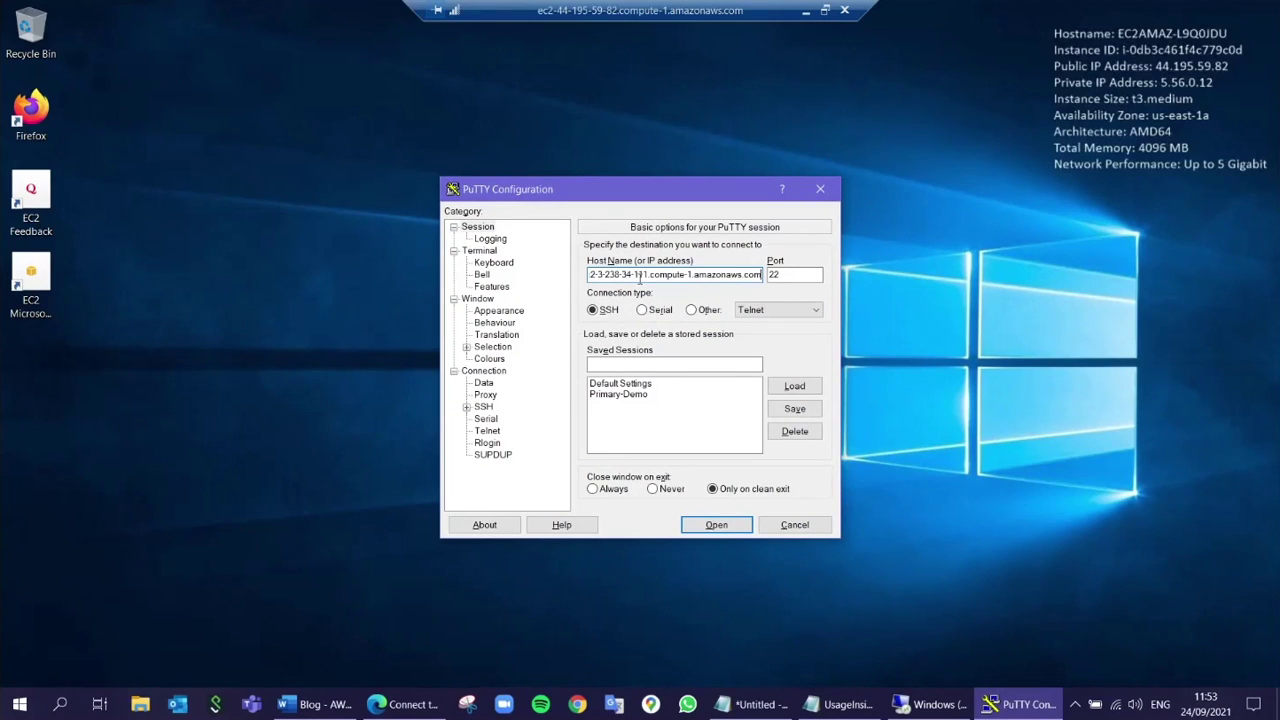
pyautogui.click(707, 523)
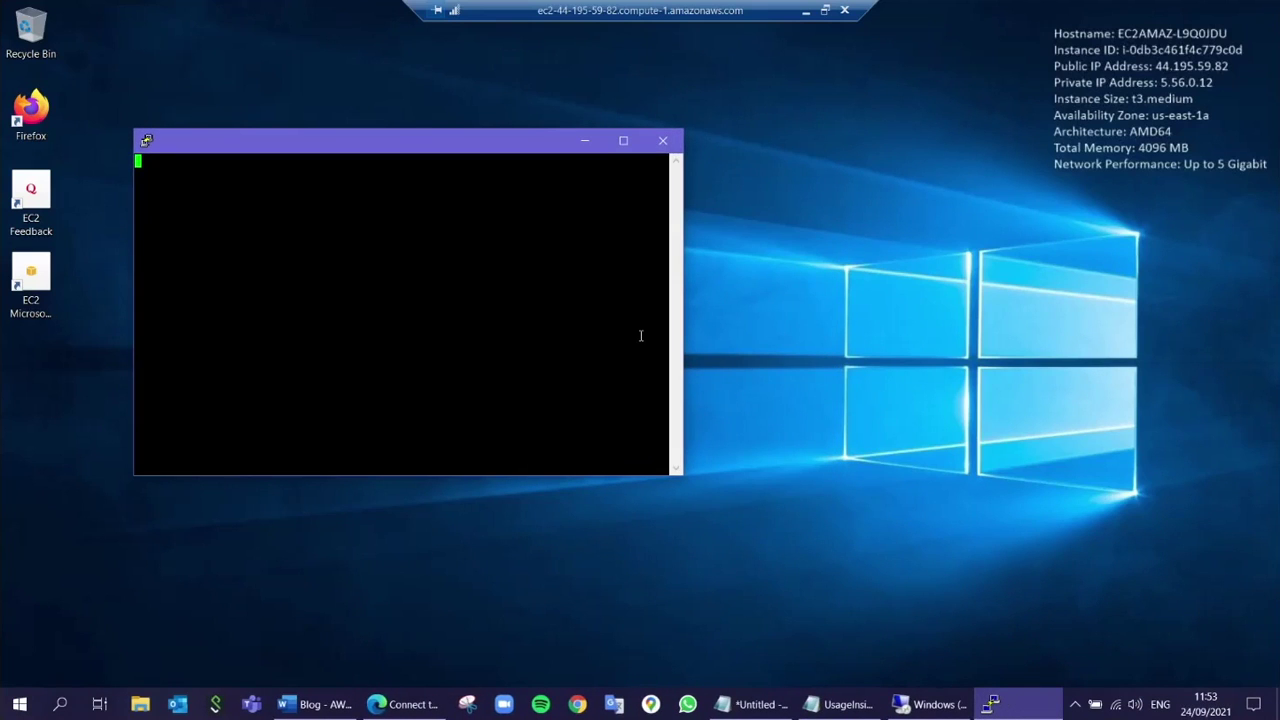
# - Close the PuTTY session window and disconnect the remote desktop session to the Windows instance
pyautogui.click(675, 150)
pyautogui.click(656, 418)
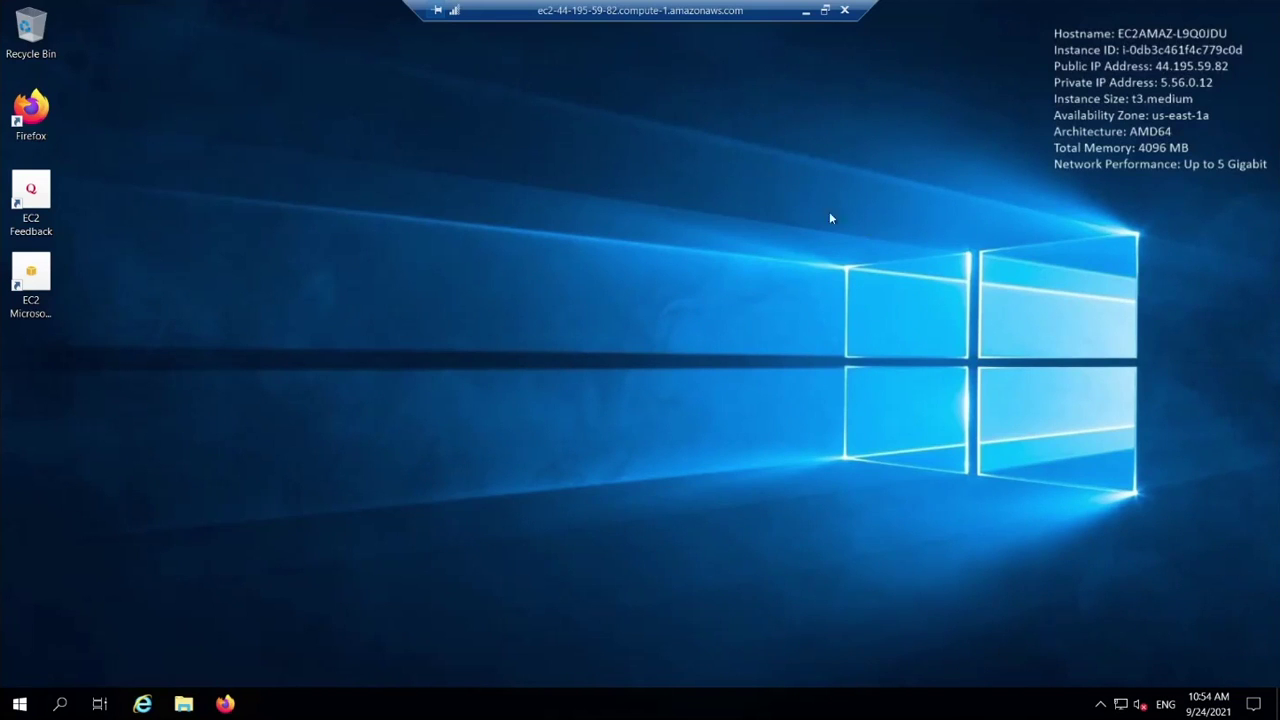
pyautogui.click(844, 10)
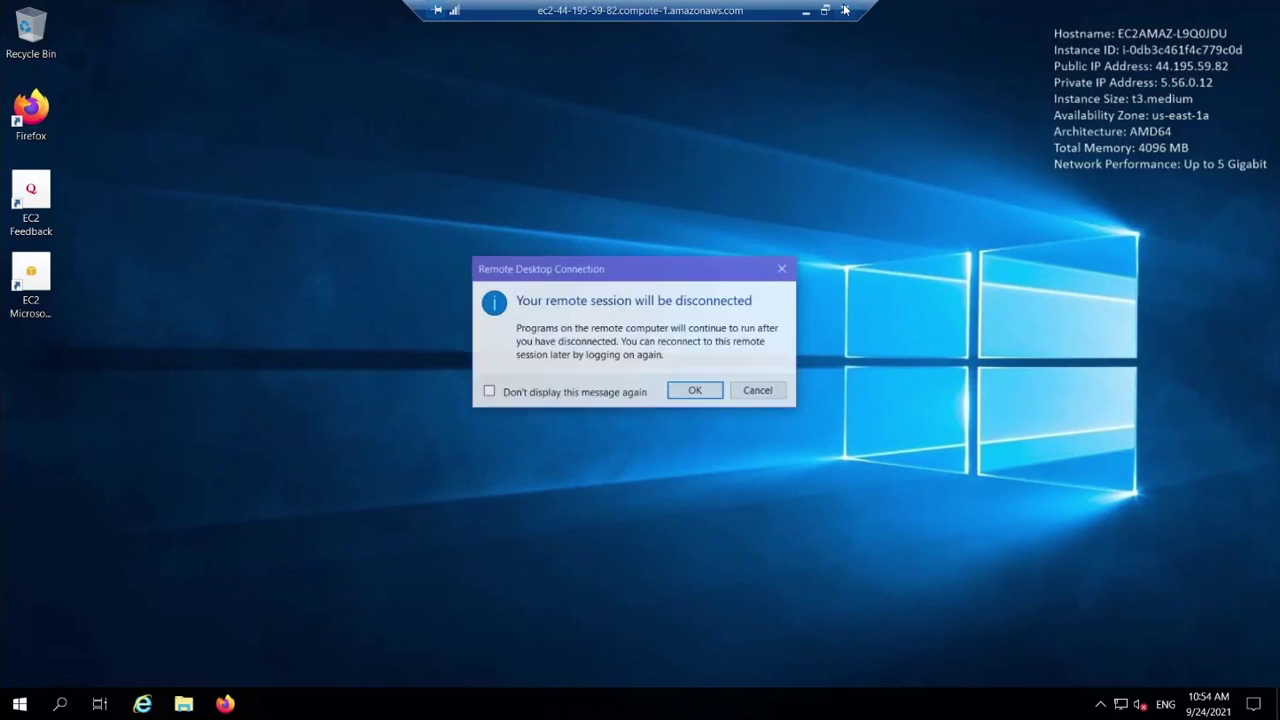
pyautogui.click(695, 391)
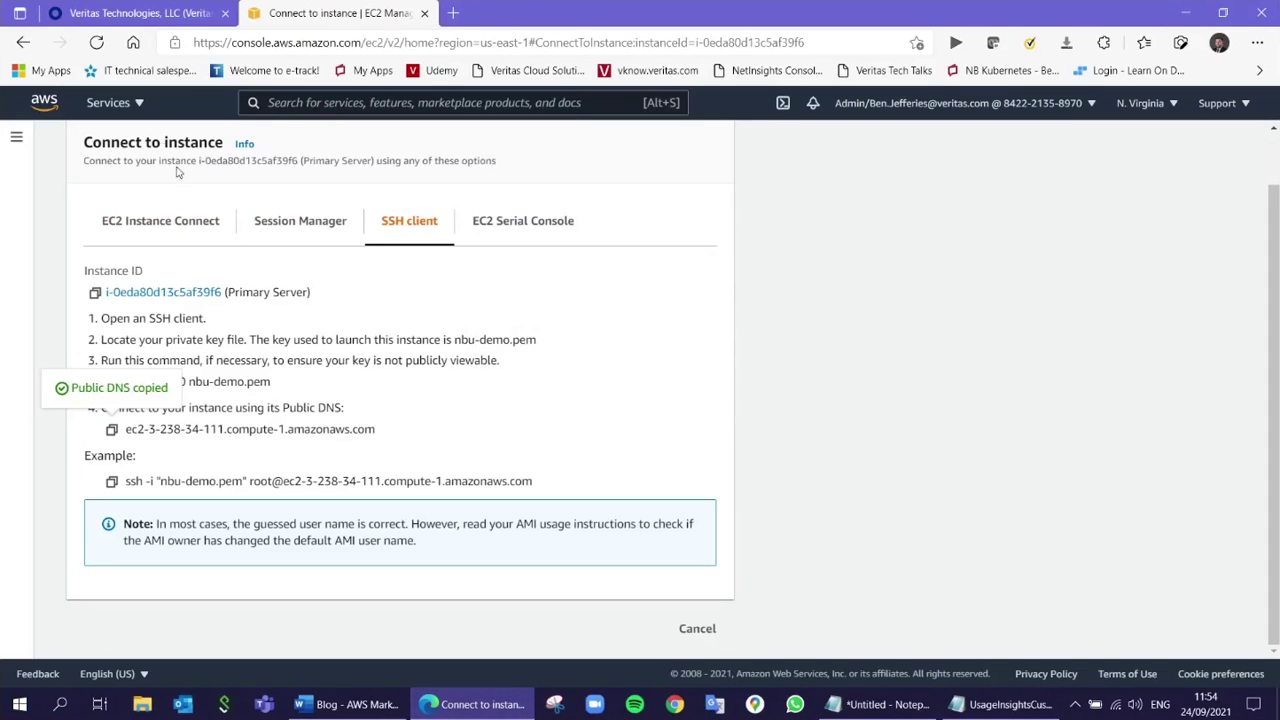
# - Leave the expired AWS session, sign back in through Okta with an Okta Verify push, and reopen the AWS Management Console
pyautogui.click(23, 42)
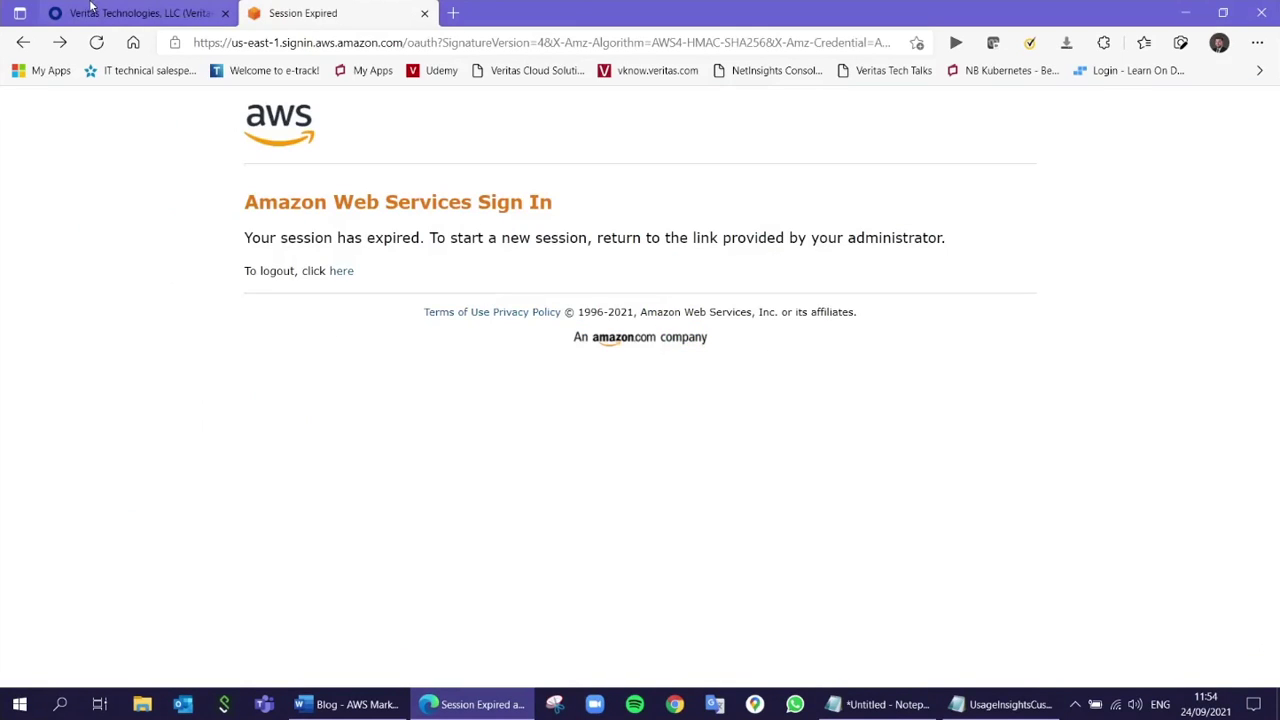
pyautogui.click(90, 6)
pyautogui.click(660, 491)
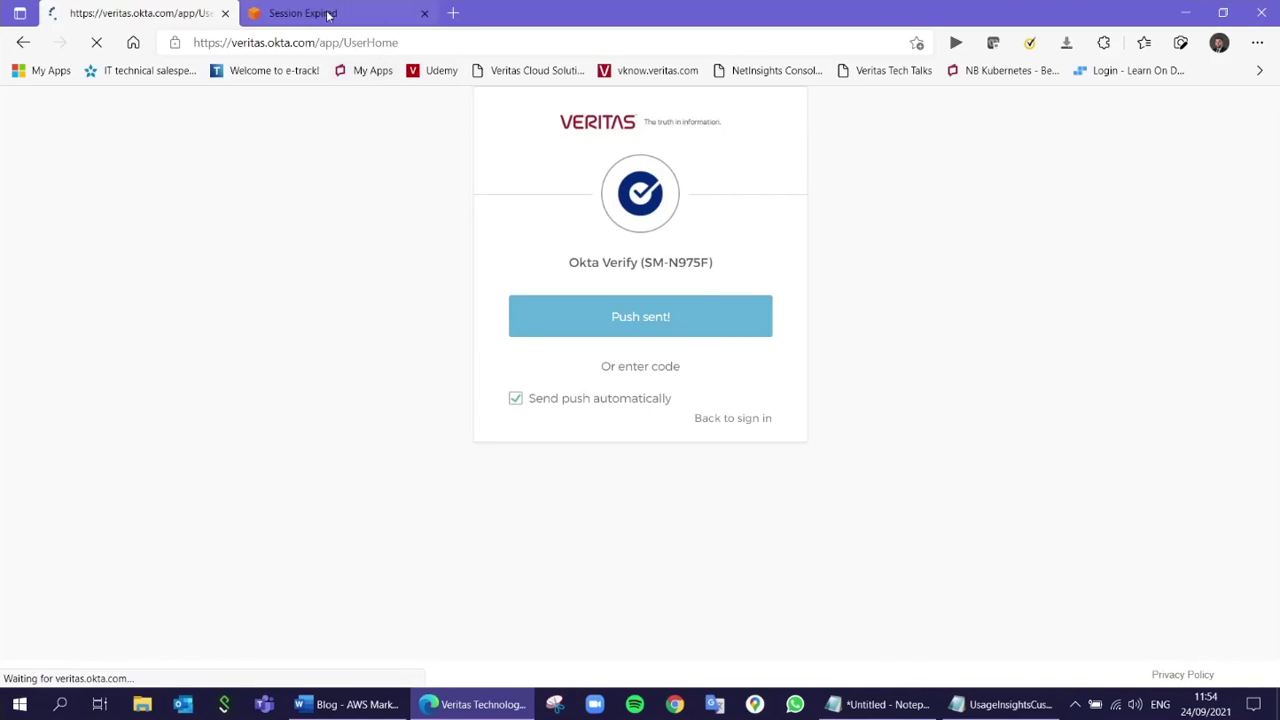
pyautogui.click(661, 311)
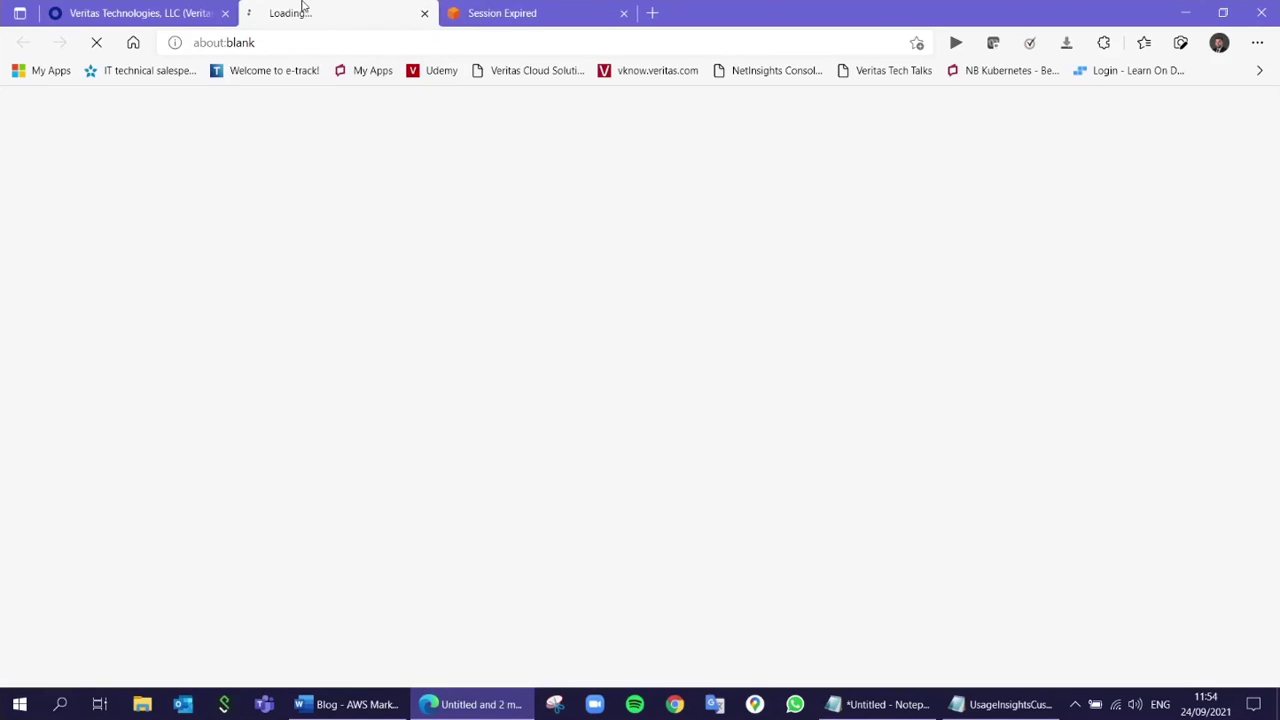
pyautogui.click(96, 42)
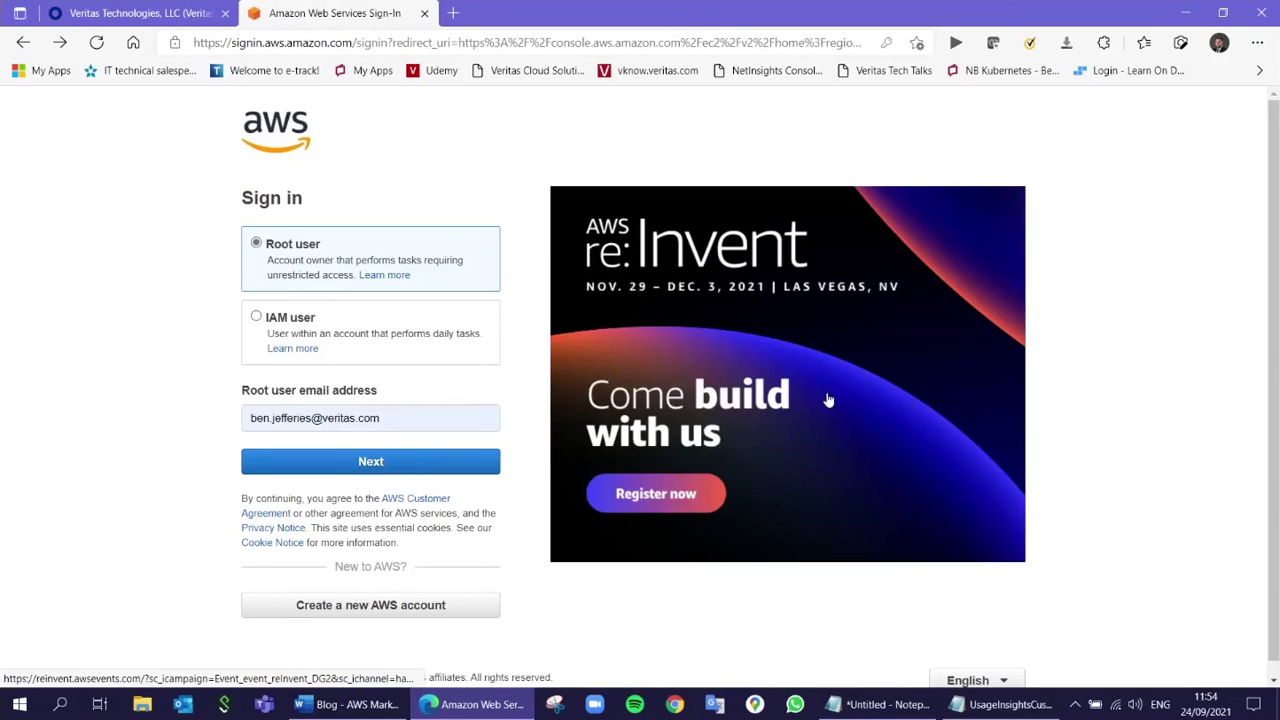
pyautogui.click(424, 13)
pyautogui.click(765, 305)
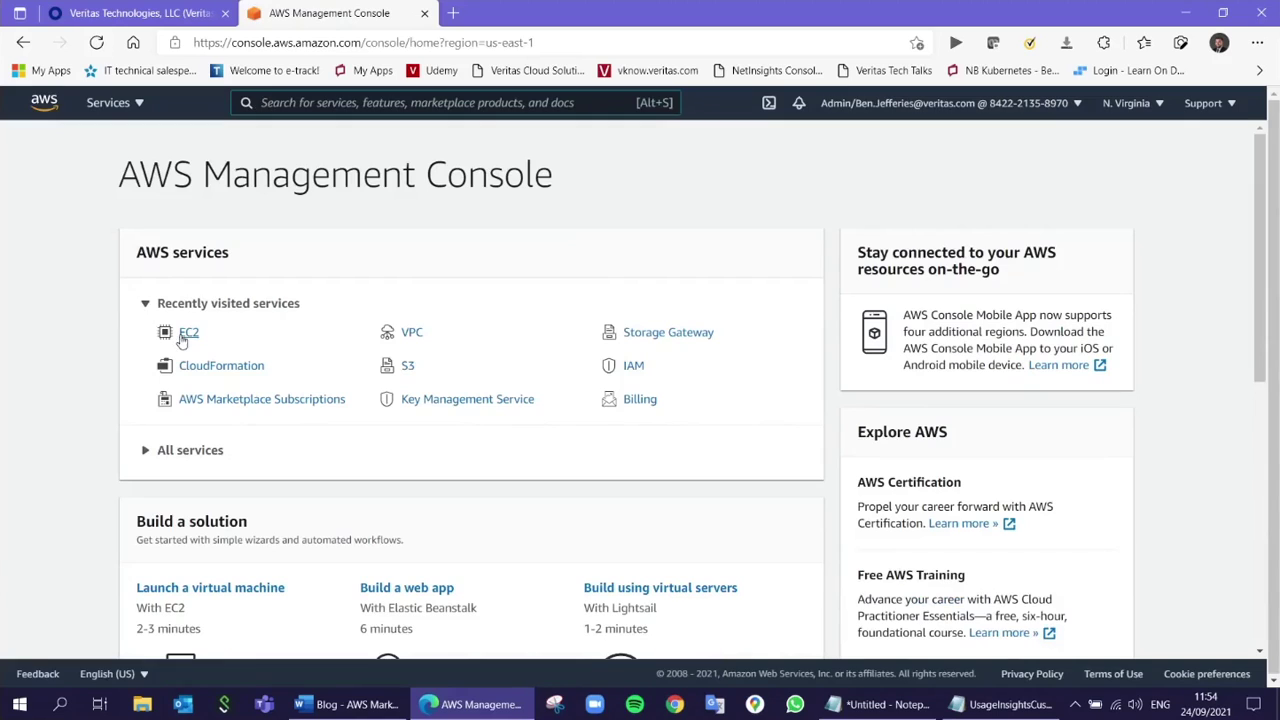
# - Go to the running EC2 instances and open the RDP client connection details of the Windows instance
pyautogui.click(186, 334)
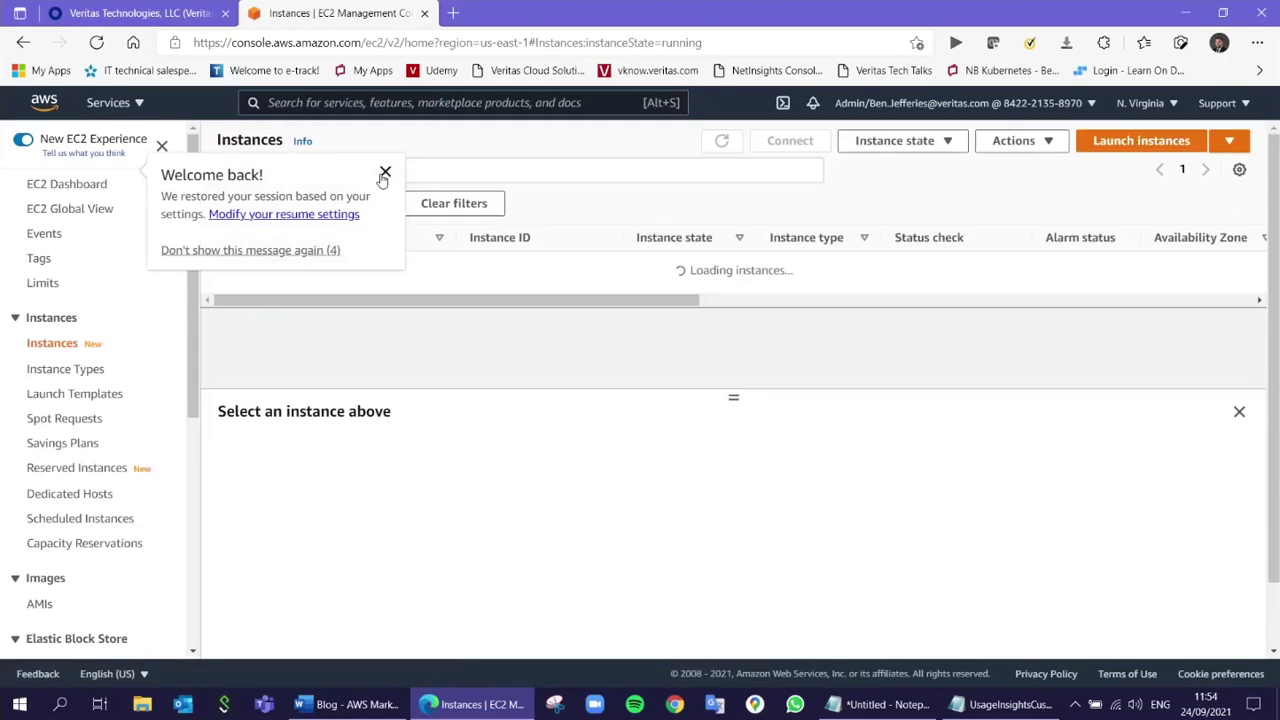
pyautogui.click(385, 172)
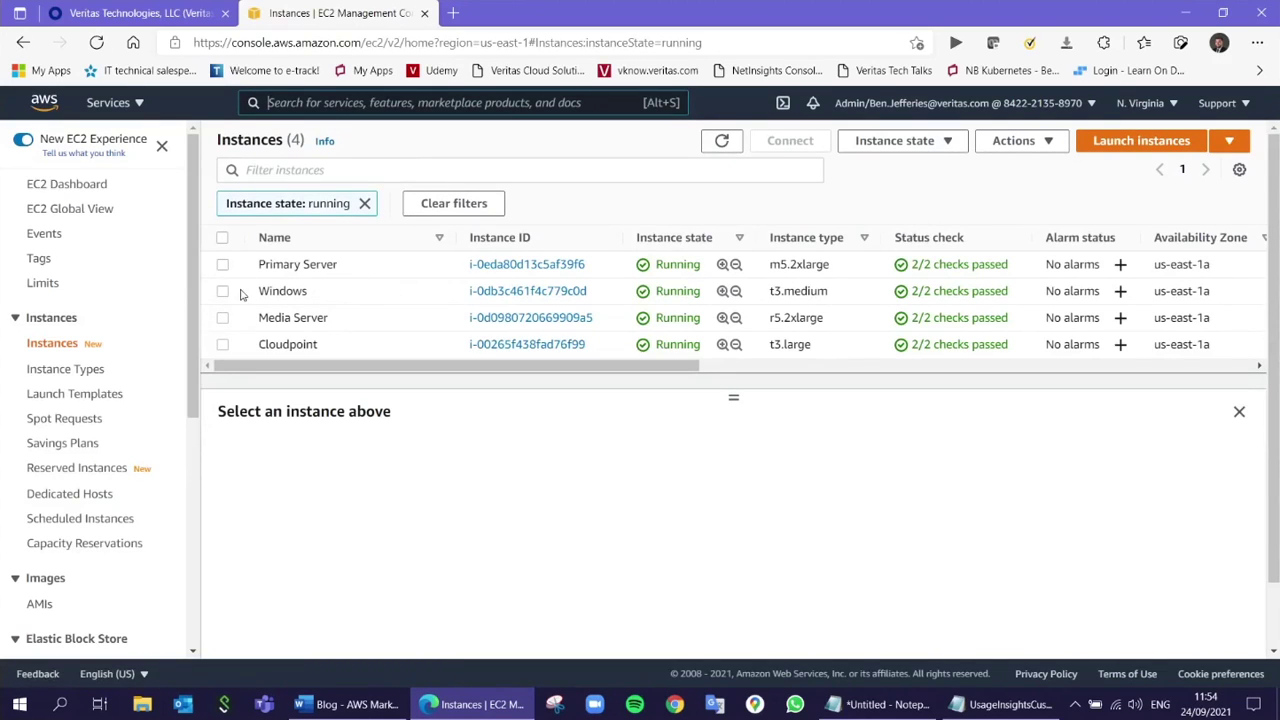
pyautogui.click(223, 291)
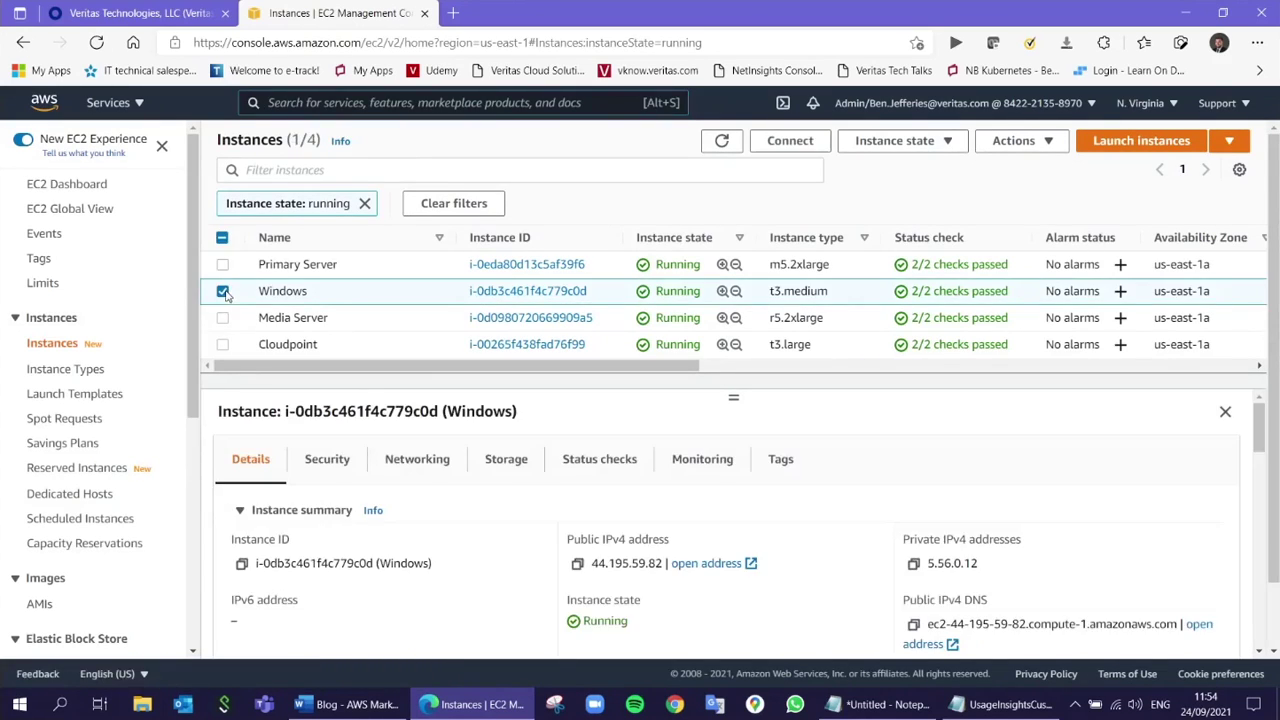
pyautogui.click(787, 141)
pyautogui.click(283, 286)
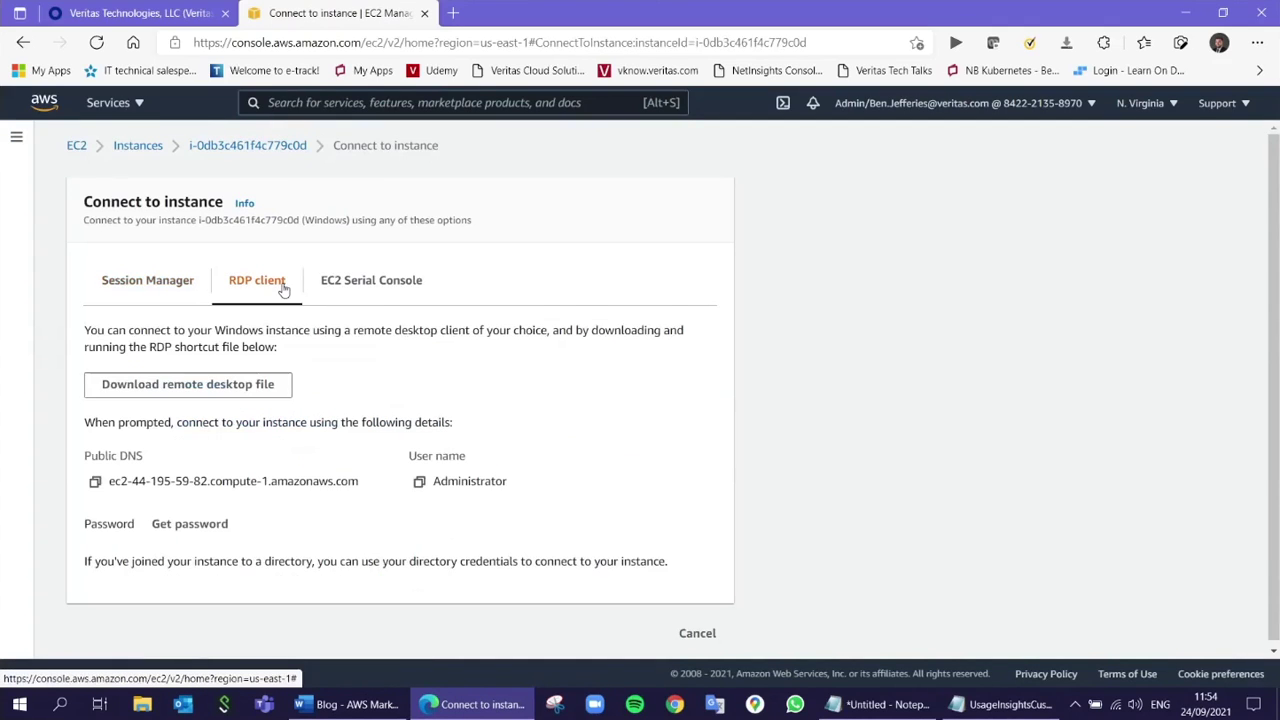
pyautogui.scroll(-1, 286, 311)
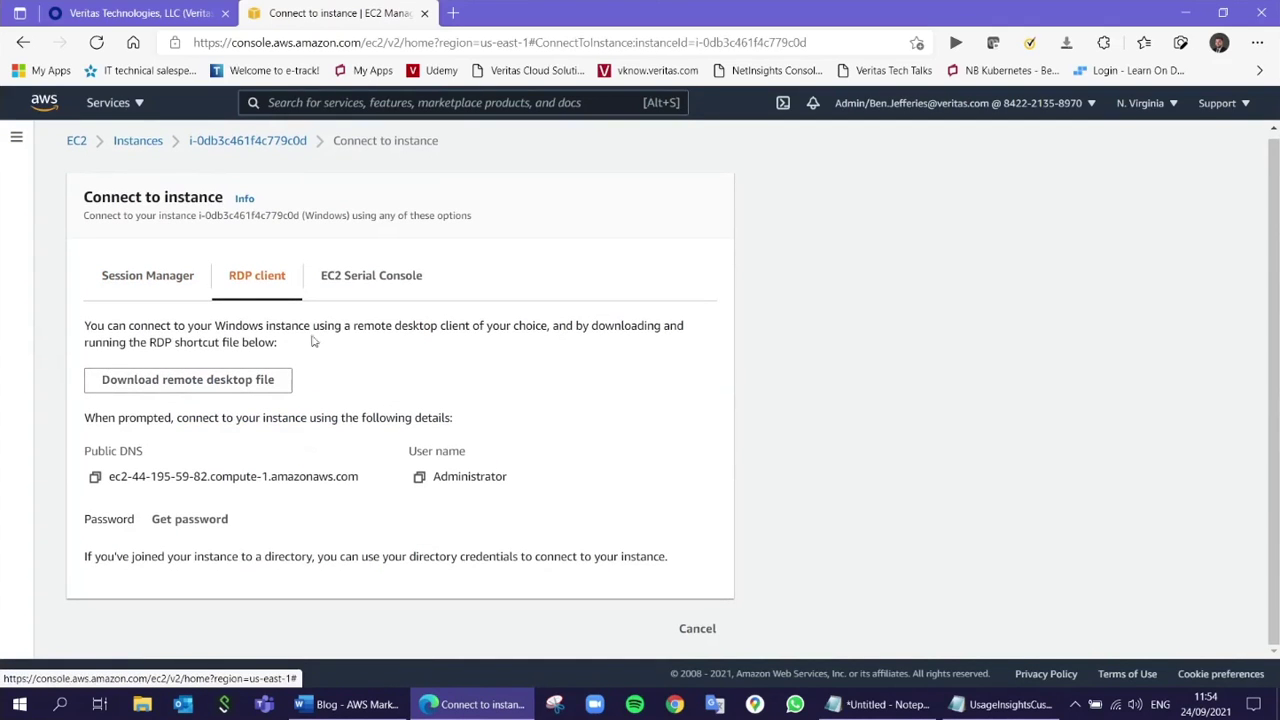
# - Open Remote Desktop Connection and set the computer to the Windows instance's public DNS, ec2-44-195-59-82.compute-1.amazonaws.com
pyautogui.press('super')
pyautogui.write('rdp')
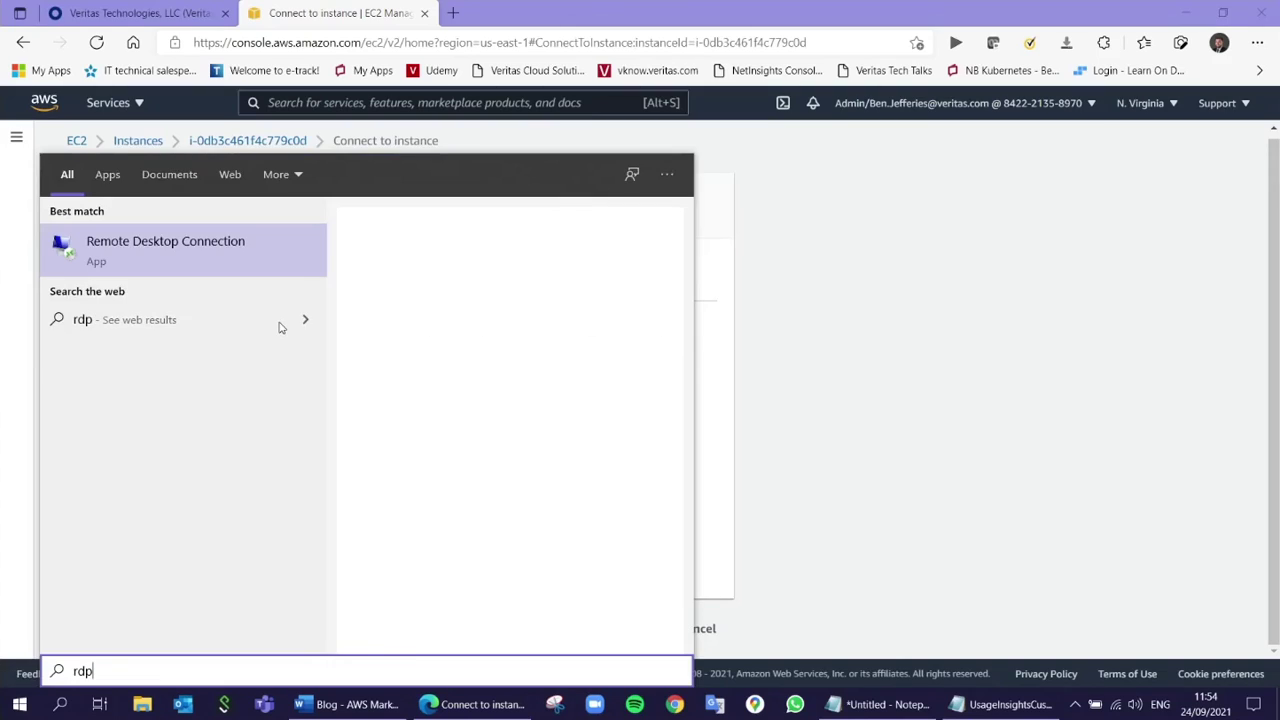
pyautogui.click(258, 261)
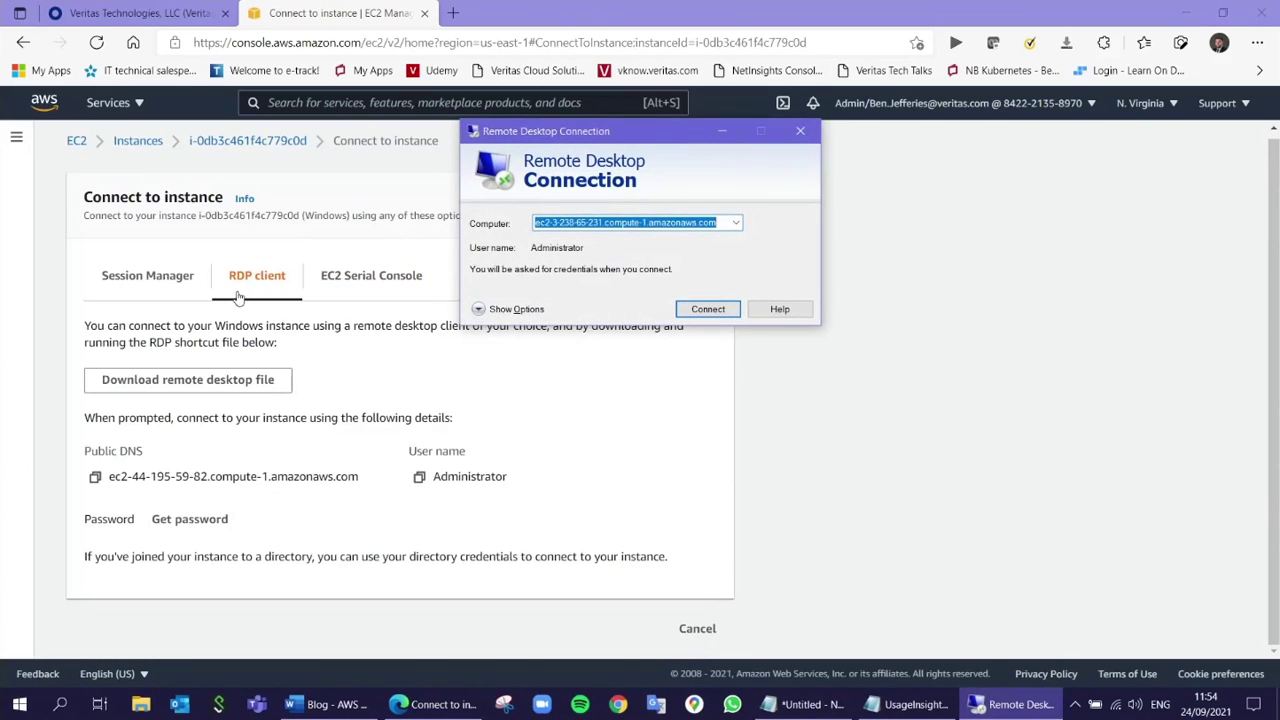
pyautogui.click(95, 477)
pyautogui.click(1035, 702)
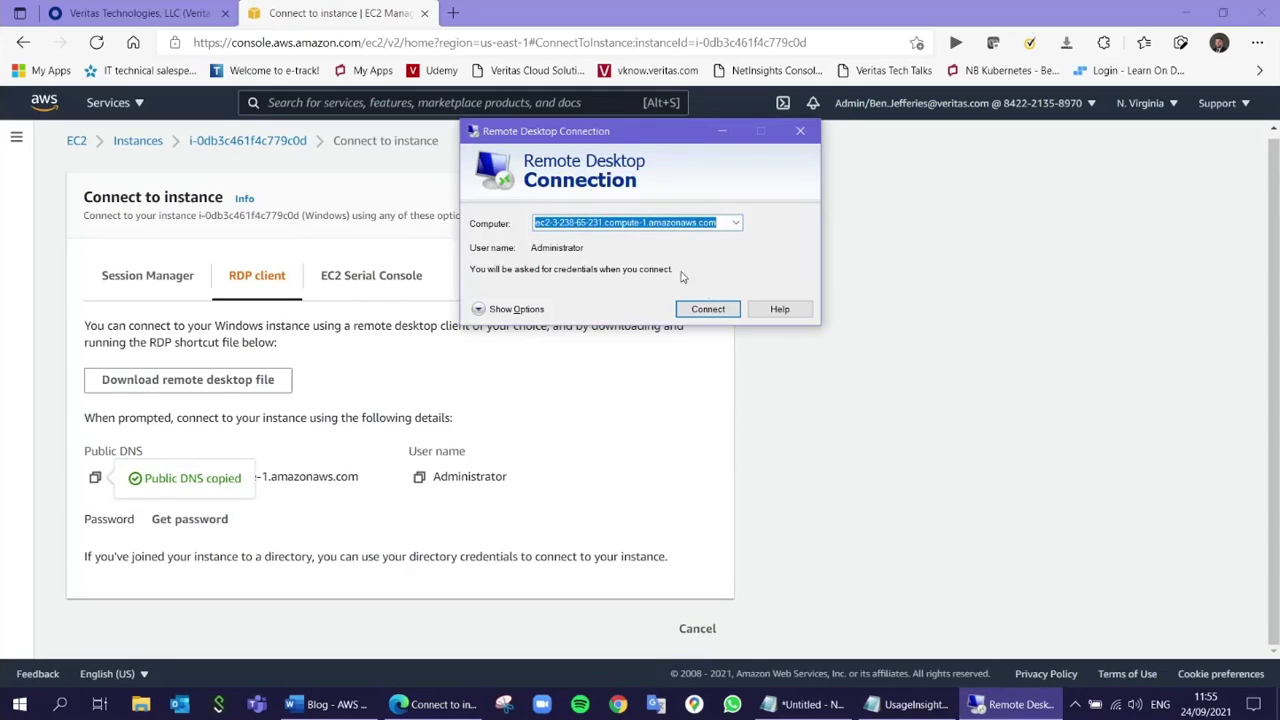
pyautogui.hotkey('ctrl', 'v')
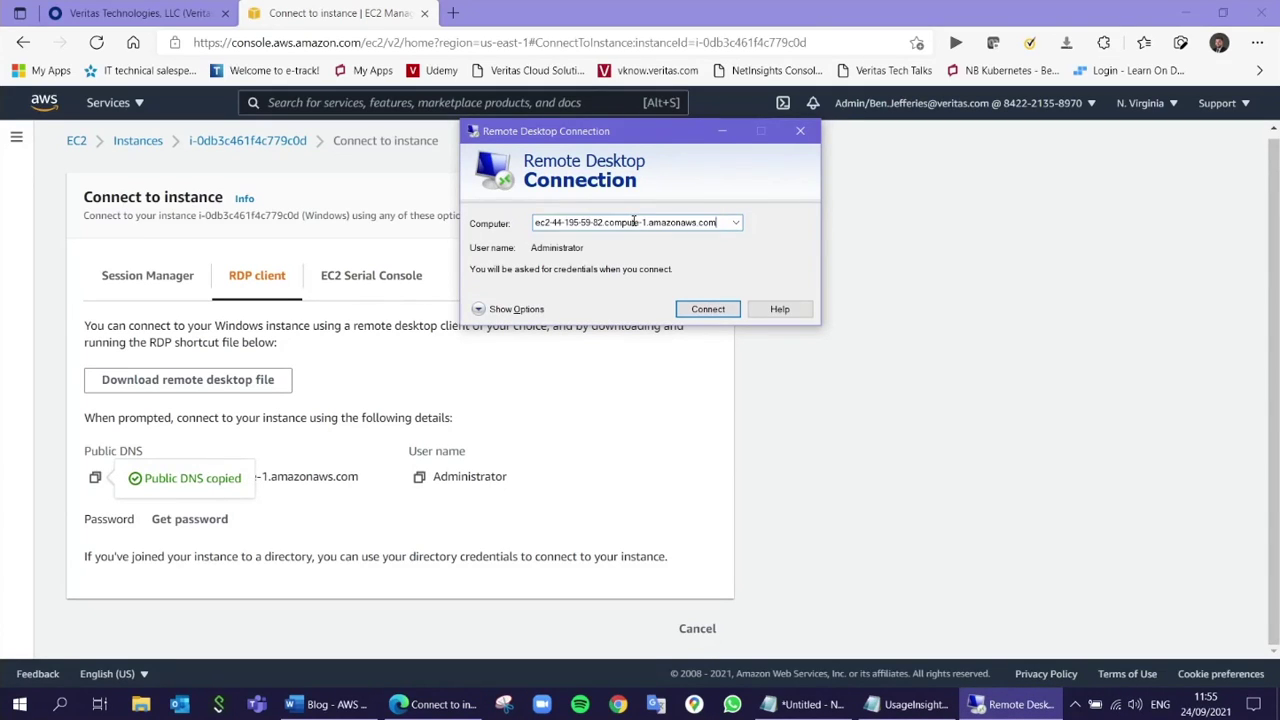
# - Expand the Remote Desktop connection options and select the local VtasSOE (C:) drive for sharing with the remote session
pyautogui.click(503, 310)
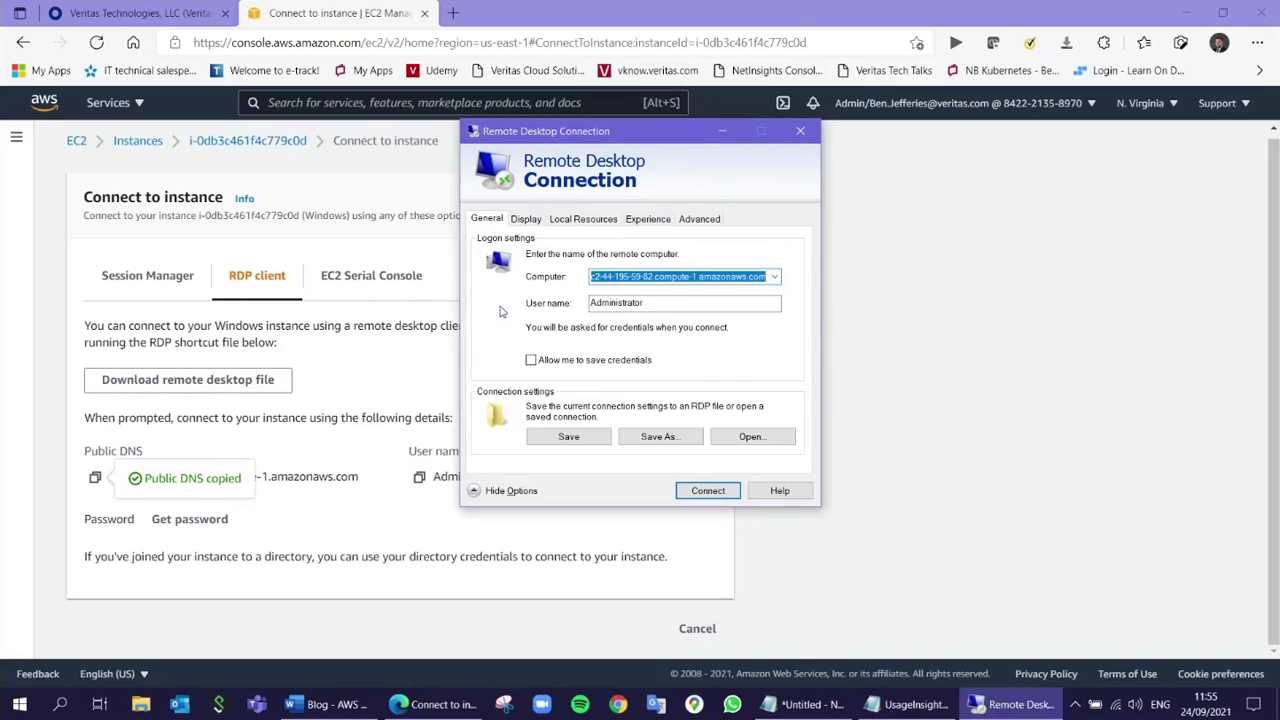
pyautogui.click(604, 226)
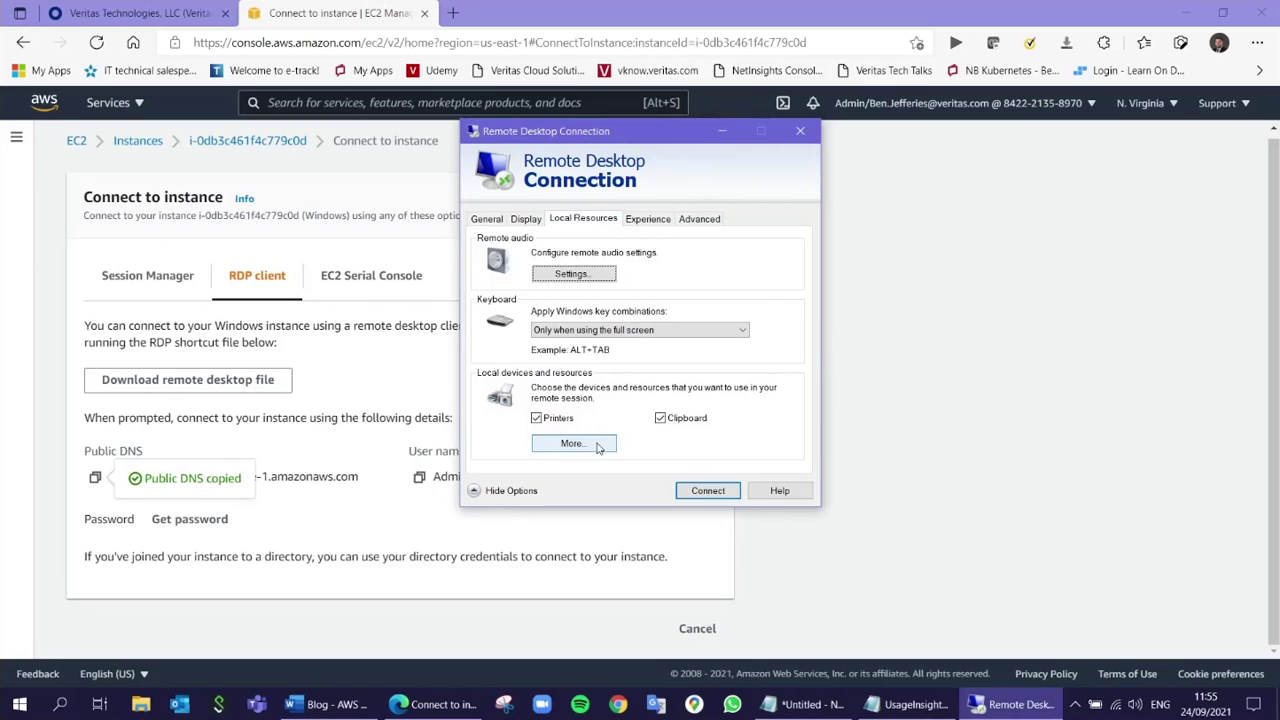
pyautogui.click(598, 446)
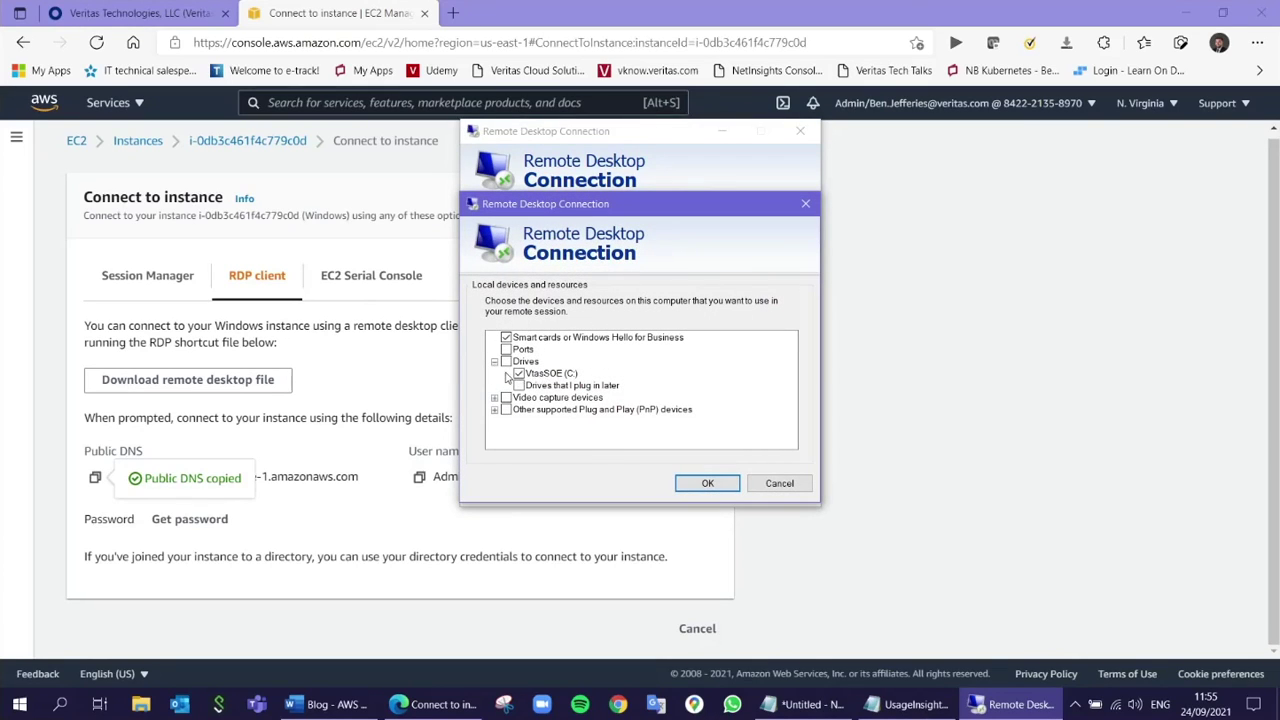
pyautogui.click(520, 378)
# - Move the nbu-demo PEM key file from the local Downloads folder to the Desktop folder and close File Explorer
pyautogui.click(141, 704)
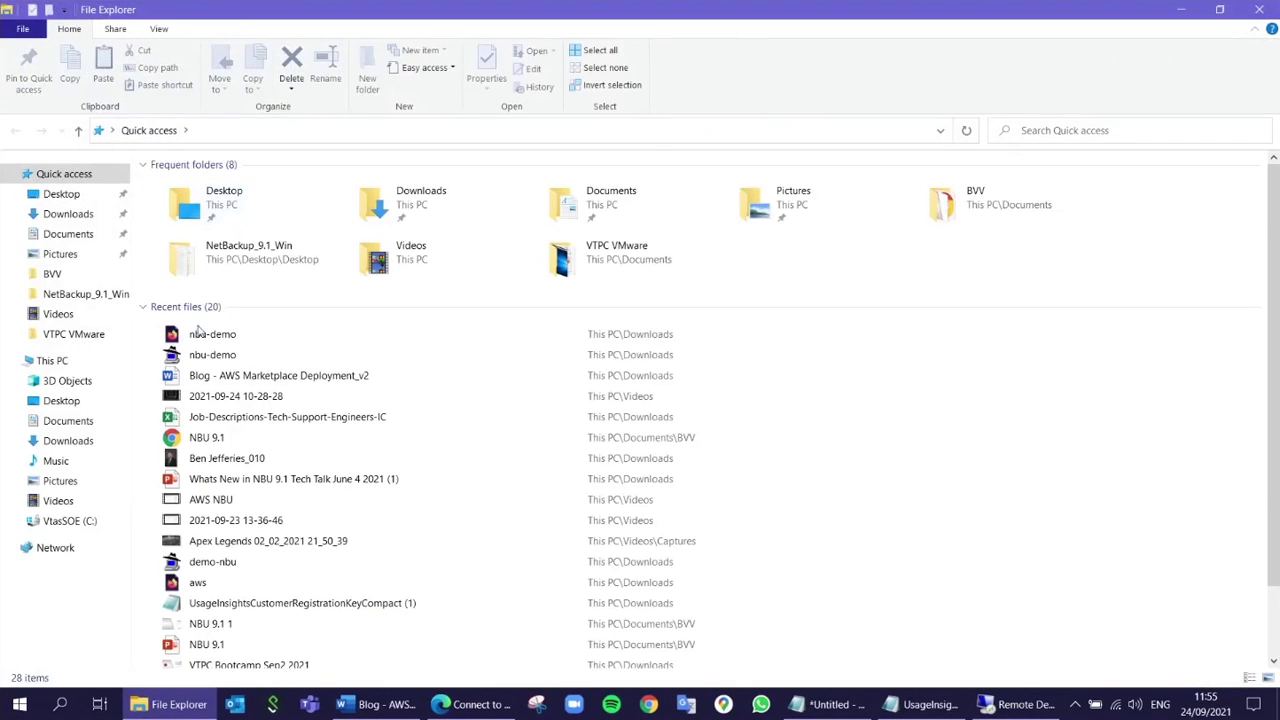
pyautogui.click(54, 217)
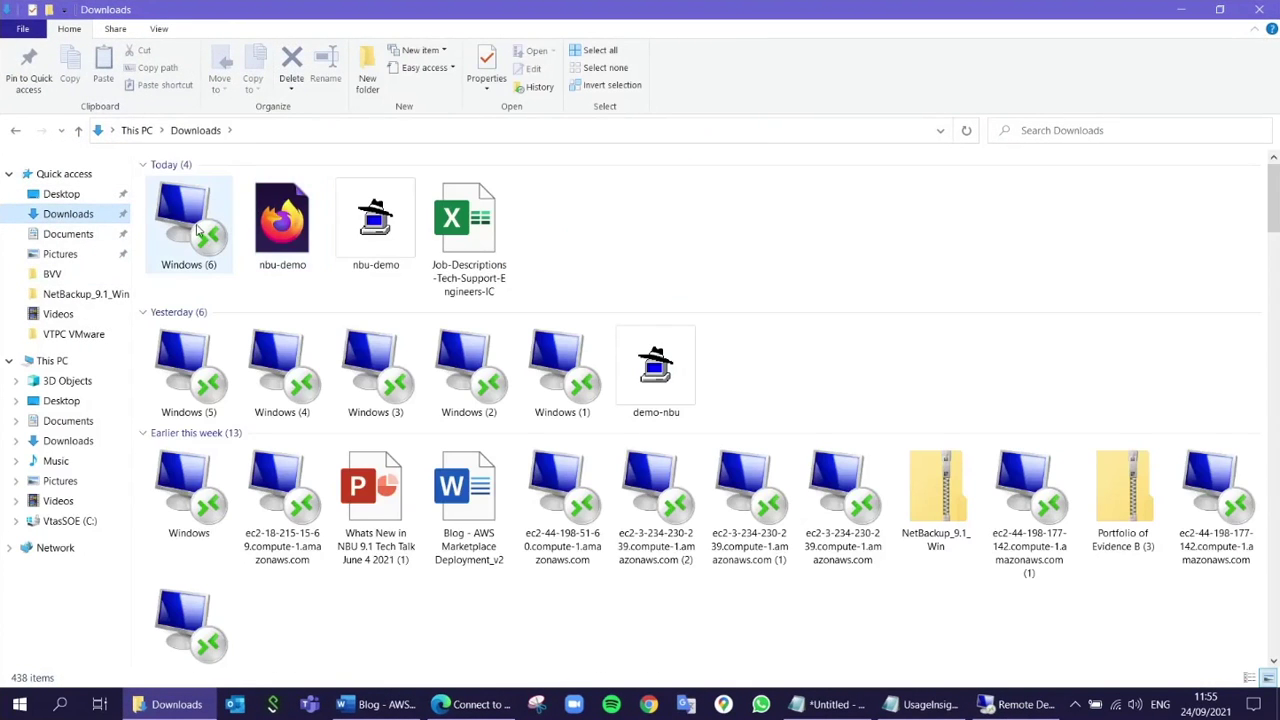
pyautogui.moveTo(285, 215); pyautogui.dragTo(90, 200)
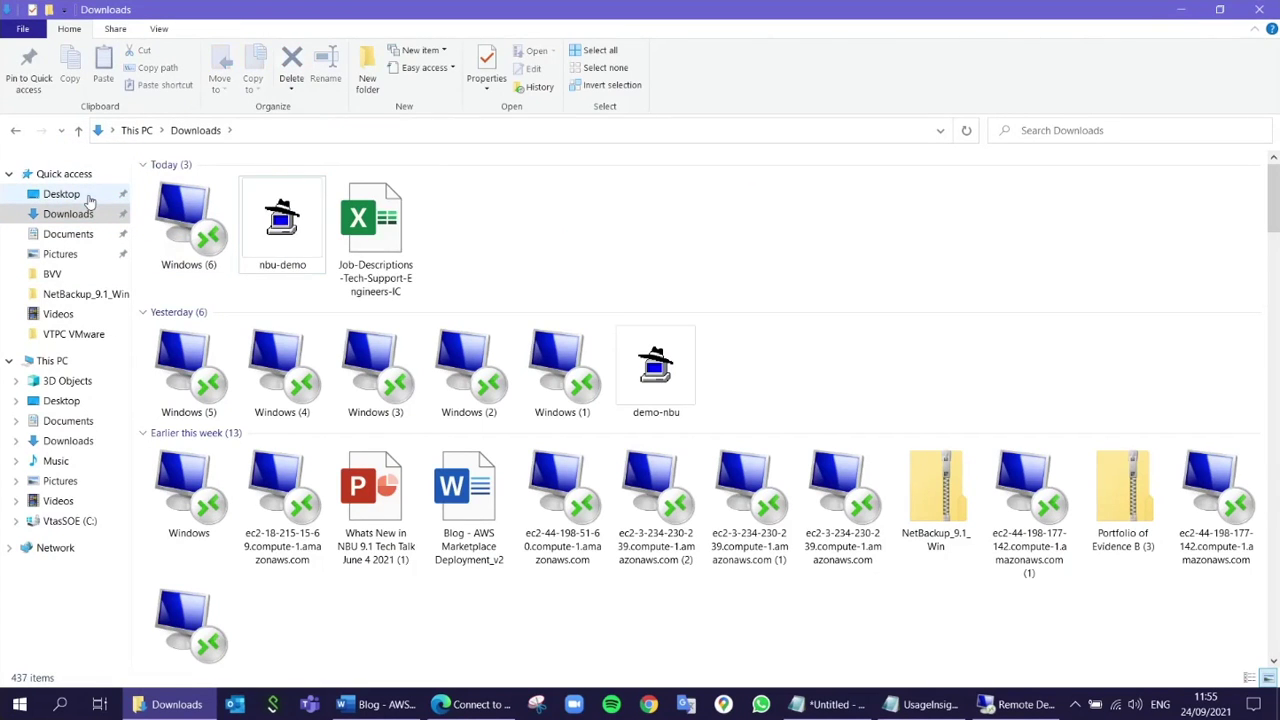
pyautogui.click(1259, 9)
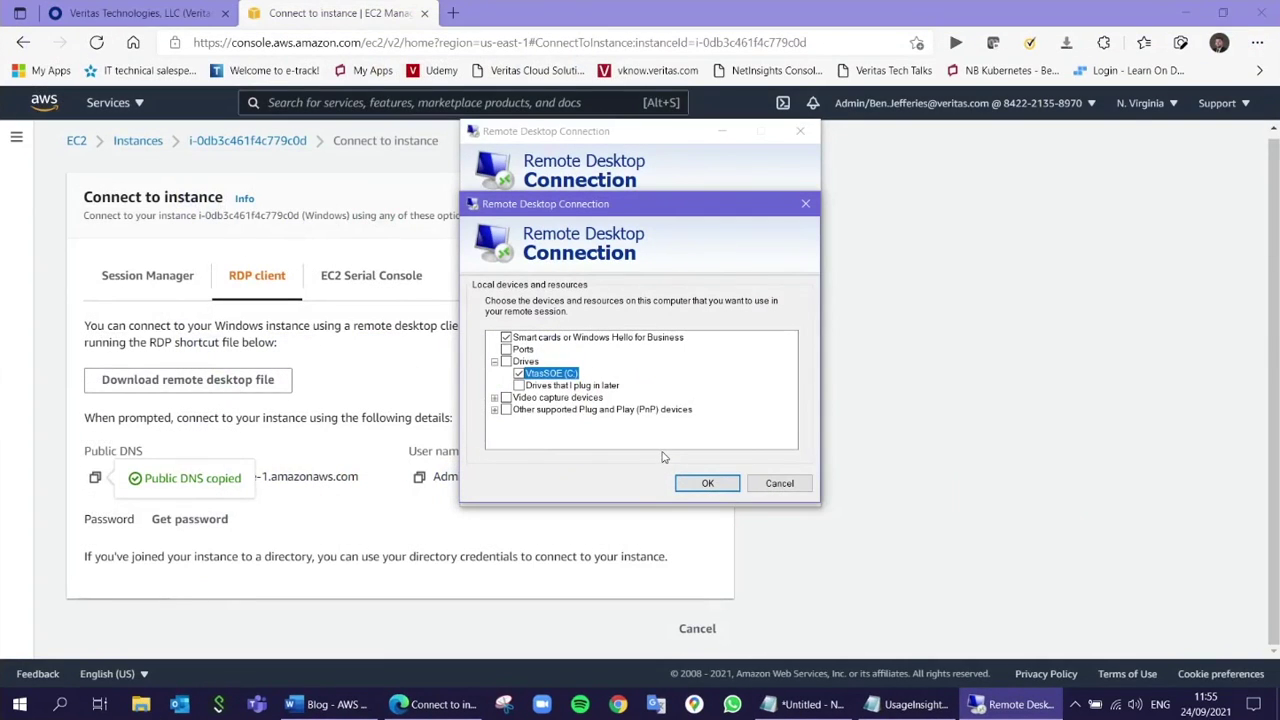
# - Move the nbu-demo PuTTY private key from the local Downloads folder to the Desktop folder and close File Explorer
pyautogui.click(141, 705)
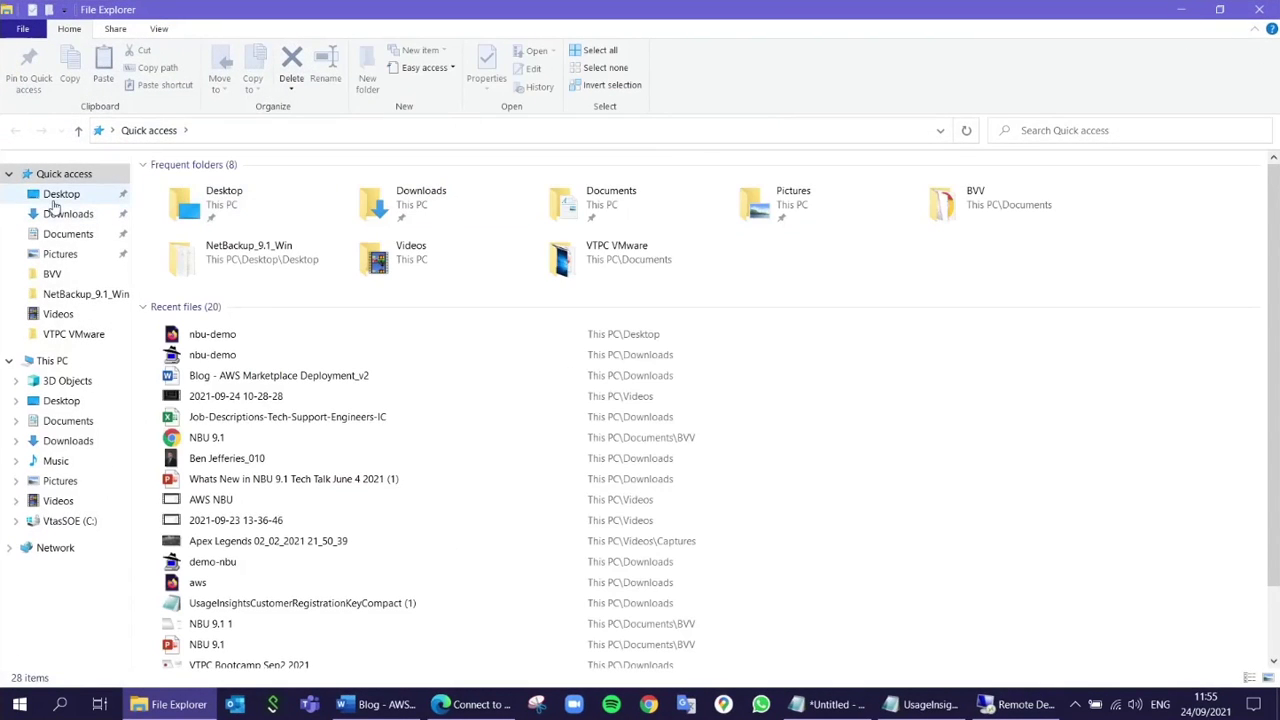
pyautogui.click(57, 213)
pyautogui.moveTo(282, 218); pyautogui.dragTo(55, 194)
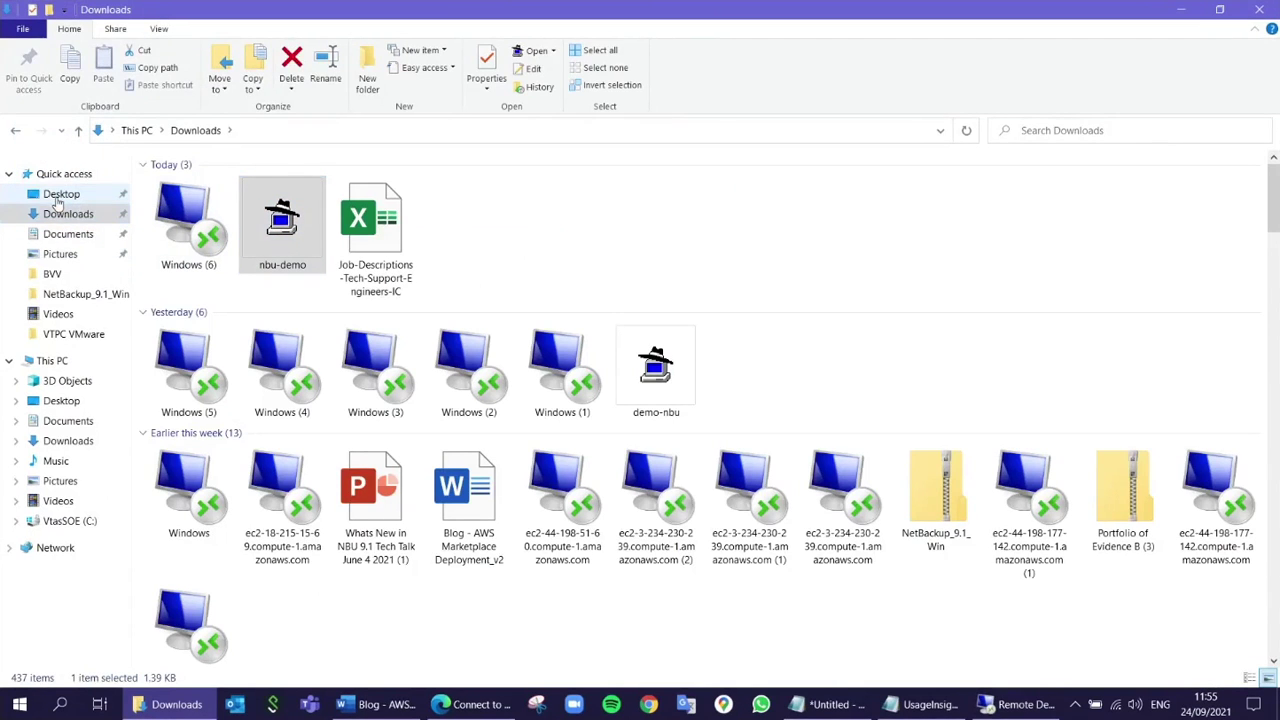
pyautogui.click(1259, 9)
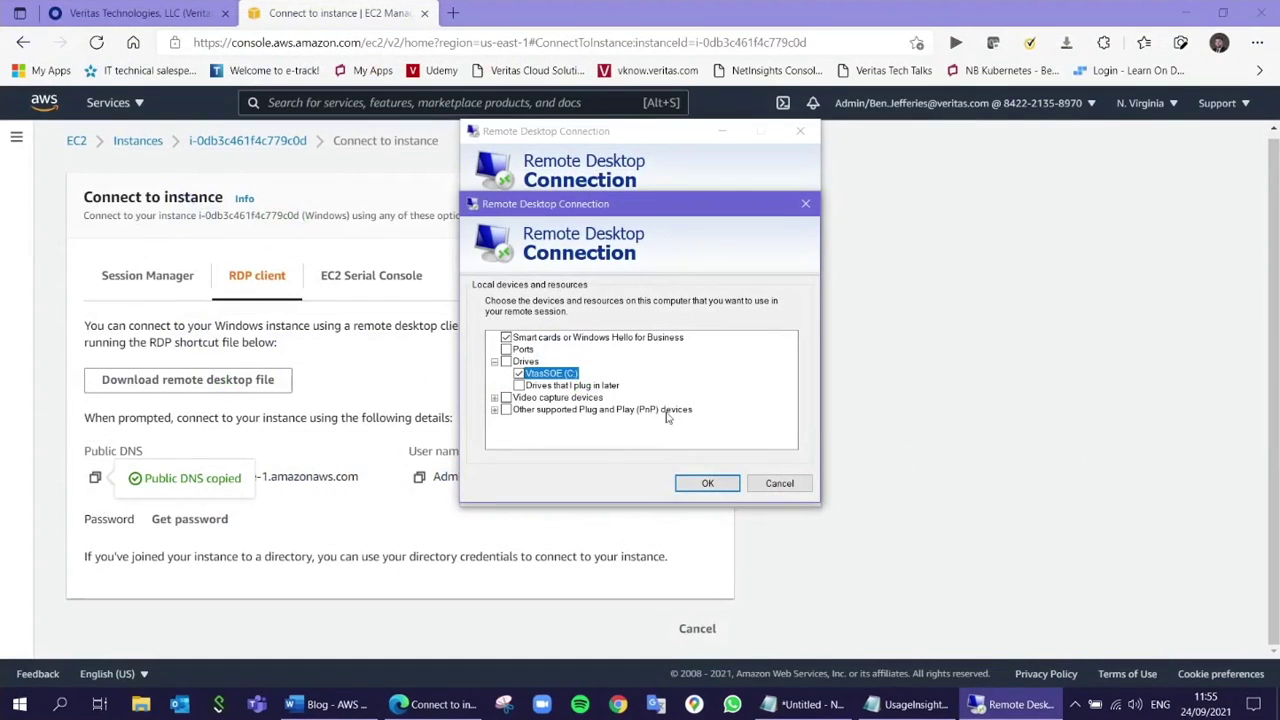
# - Confirm the VtasSOE (C:) drive sharing, start the Remote Desktop connection and trust the remote computer
pyautogui.click(707, 484)
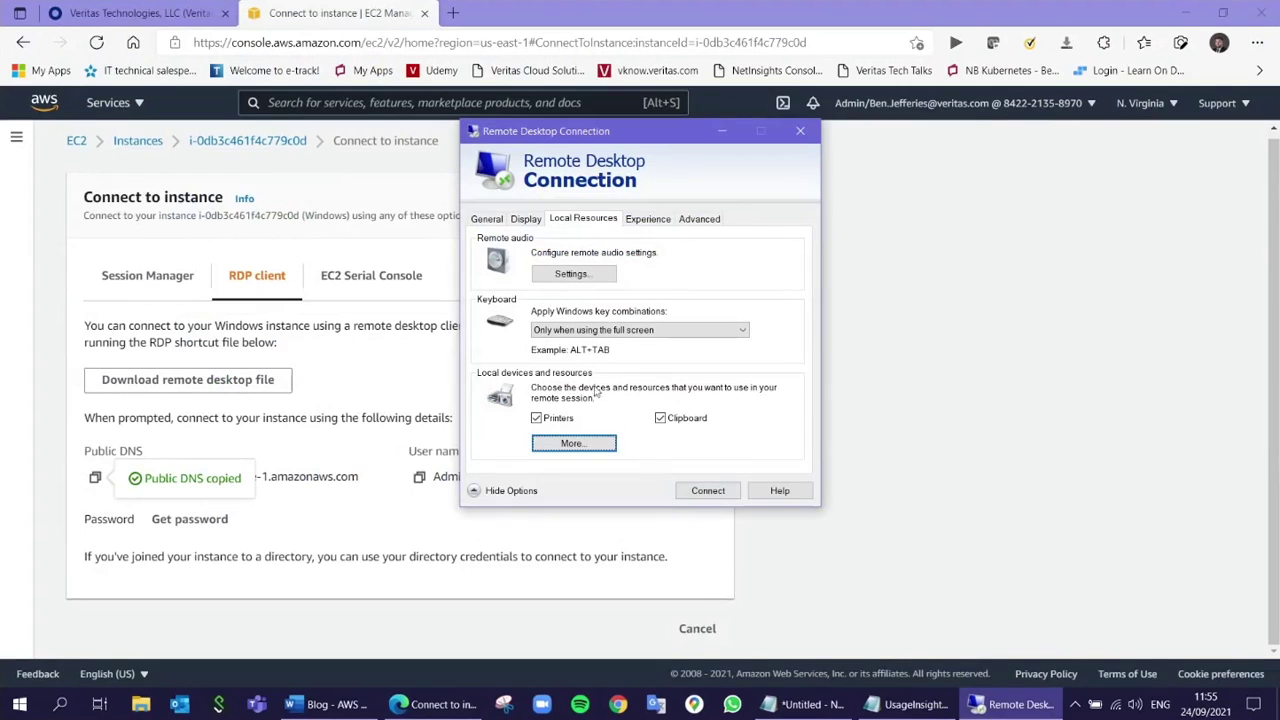
pyautogui.click(712, 494)
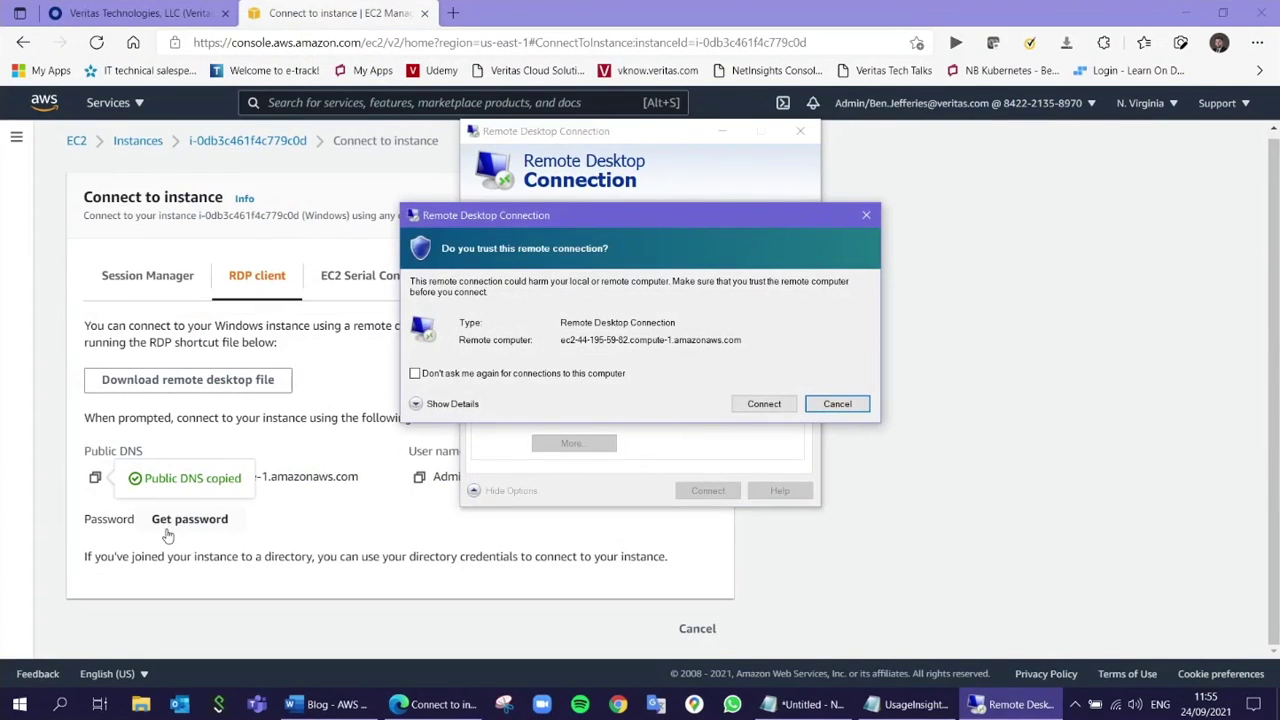
pyautogui.click(736, 404)
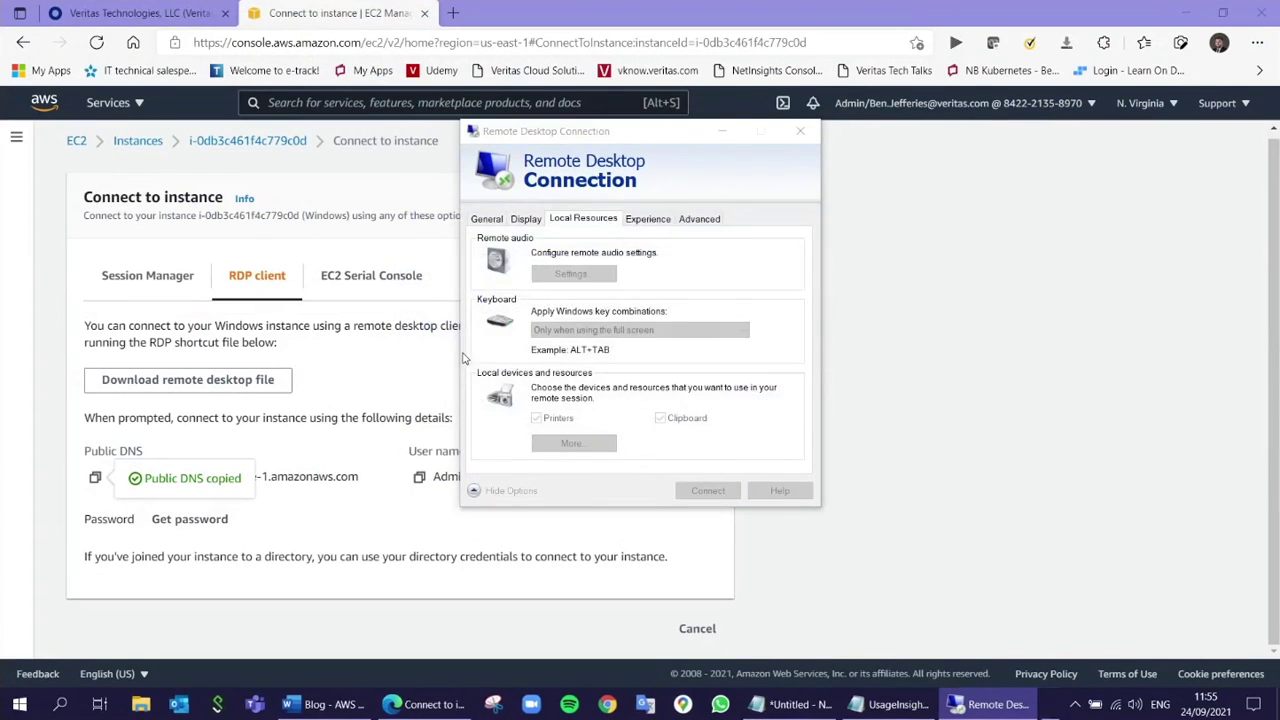
pyautogui.click(224, 520)
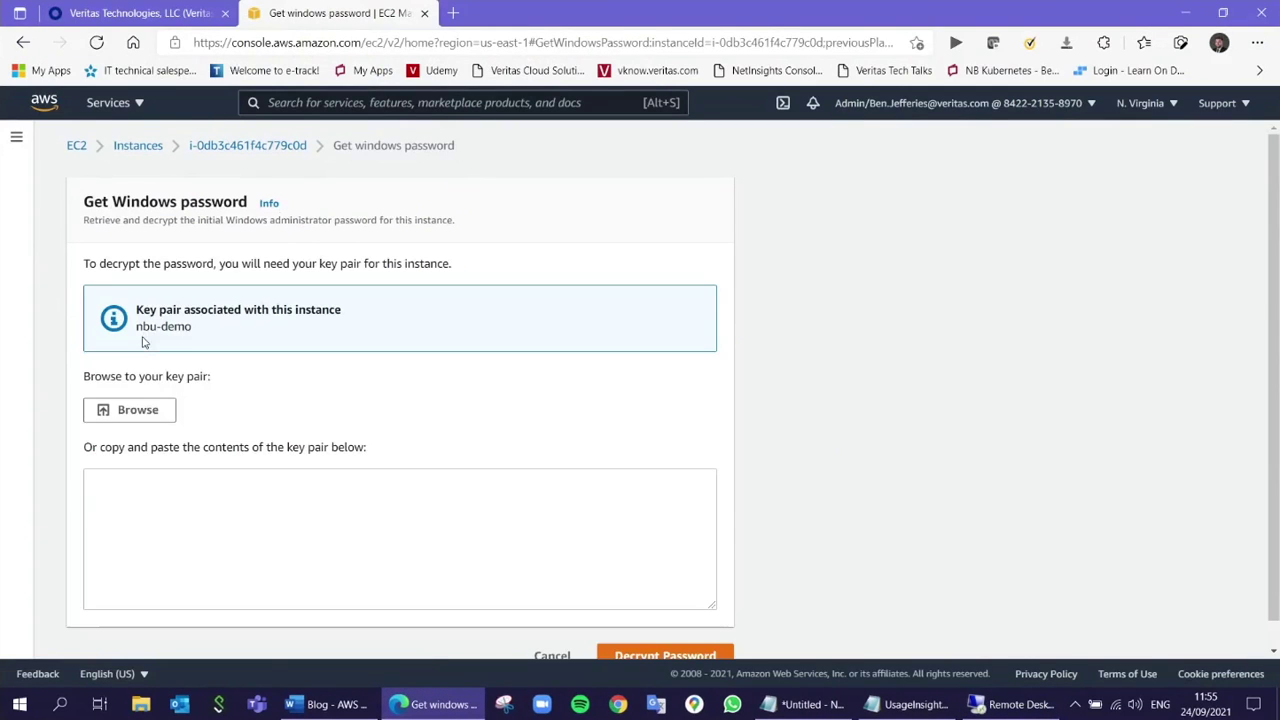
pyautogui.click(119, 420)
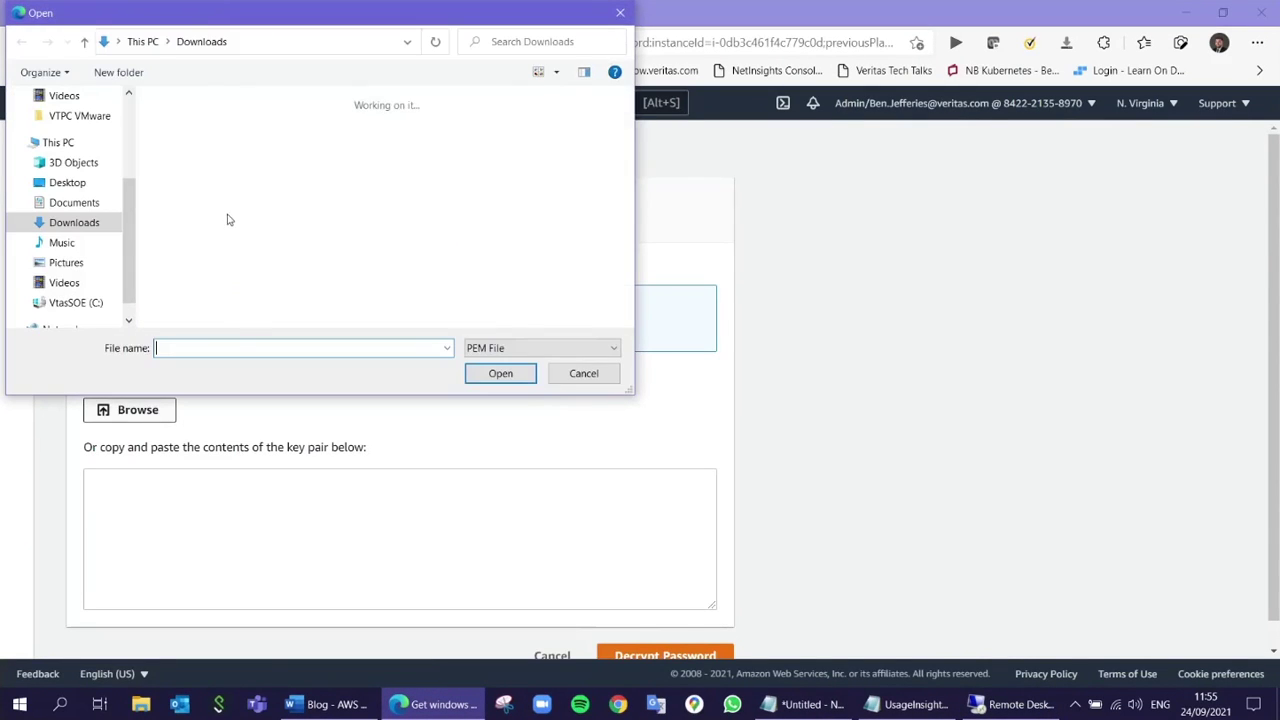
pyautogui.doubleClick(200, 155)
pyautogui.scroll(-2, 257, 485)
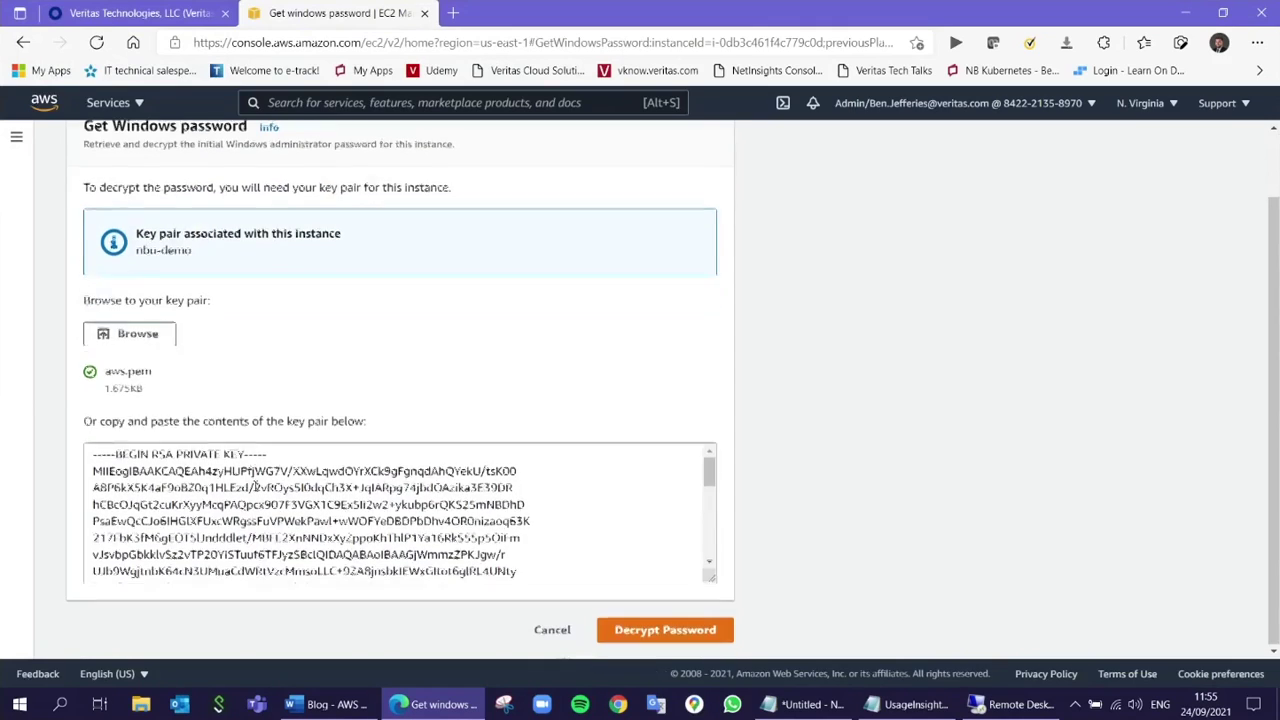
pyautogui.click(552, 629)
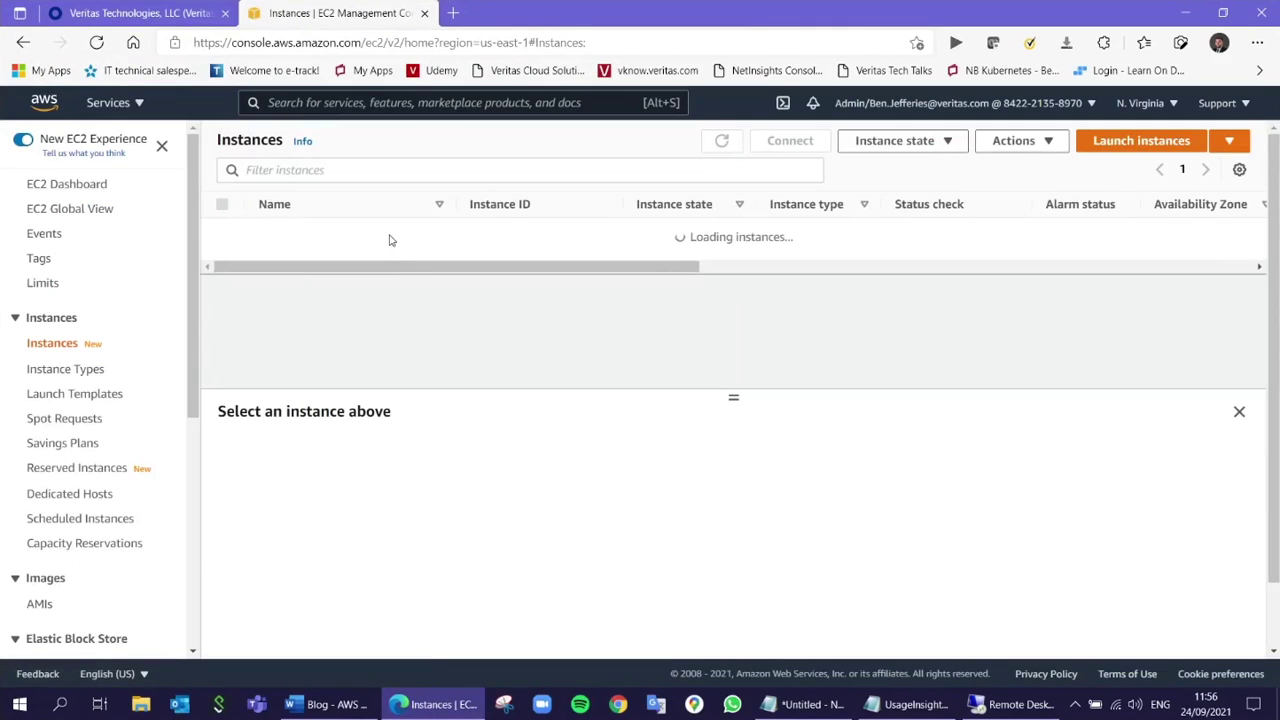
# - Reopen the RDP client connection details of the Windows instance from the EC2 instances list
pyautogui.click(487, 267)
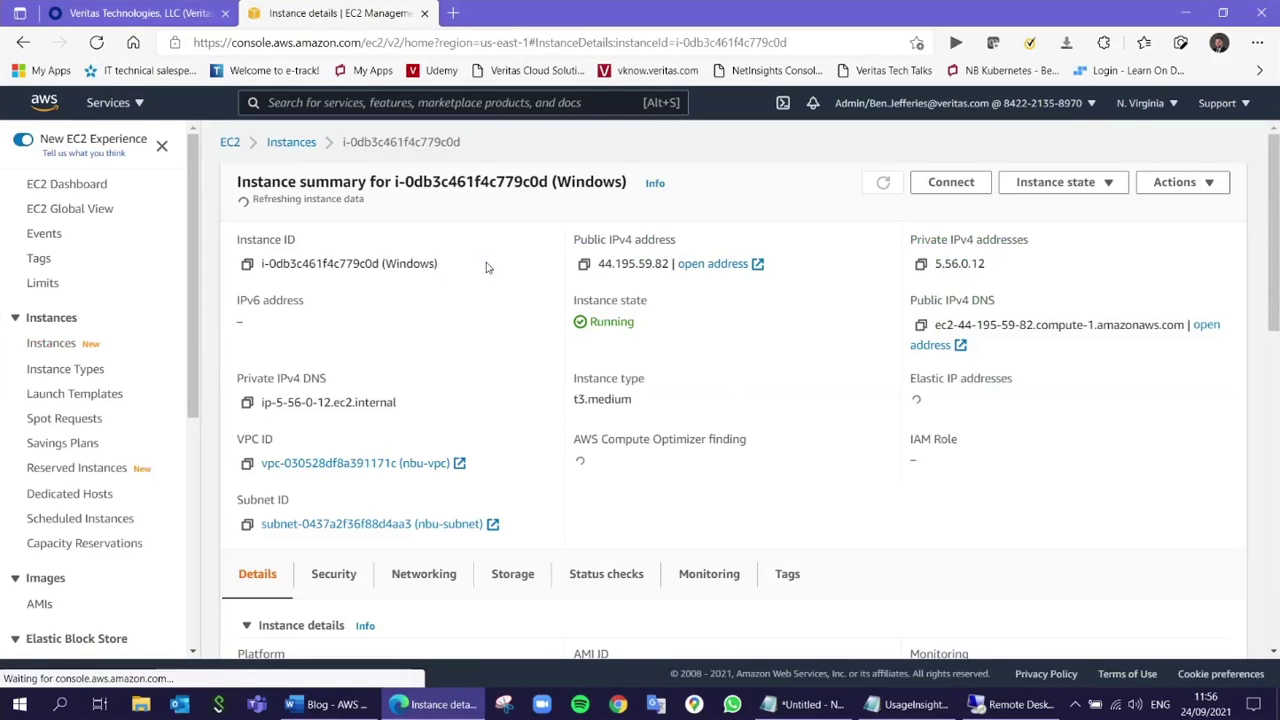
pyautogui.click(951, 182)
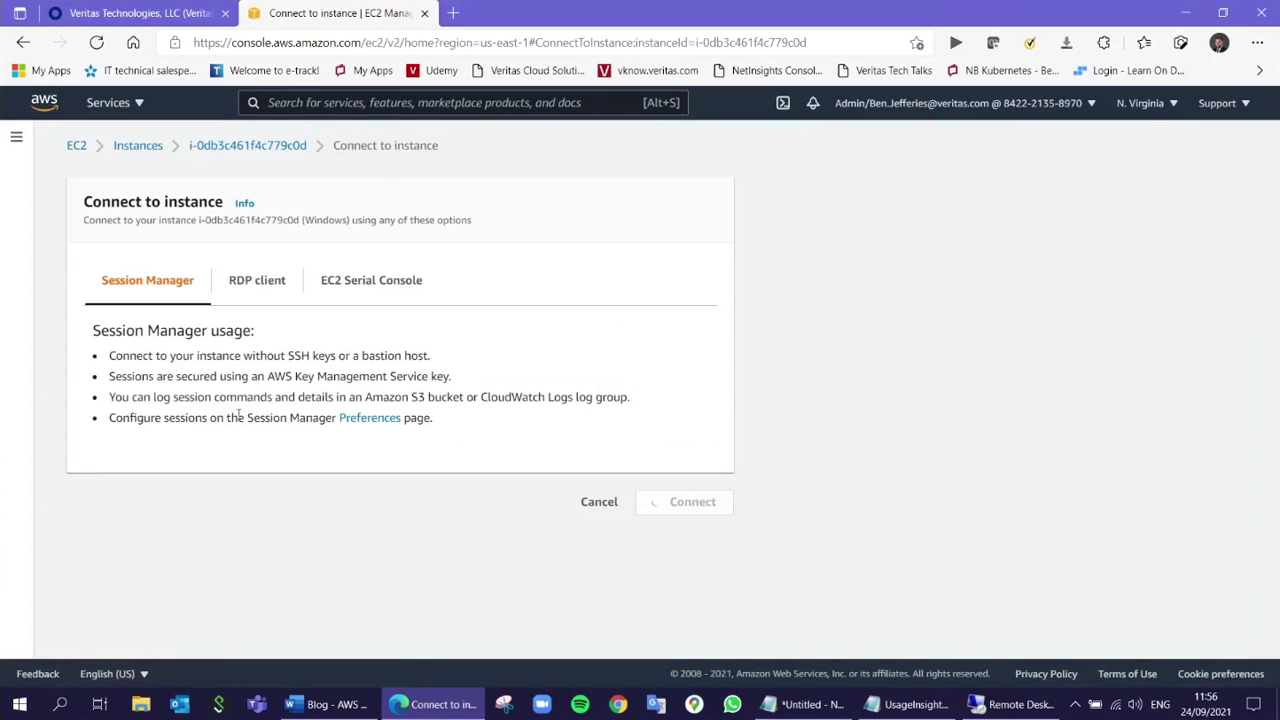
pyautogui.click(250, 280)
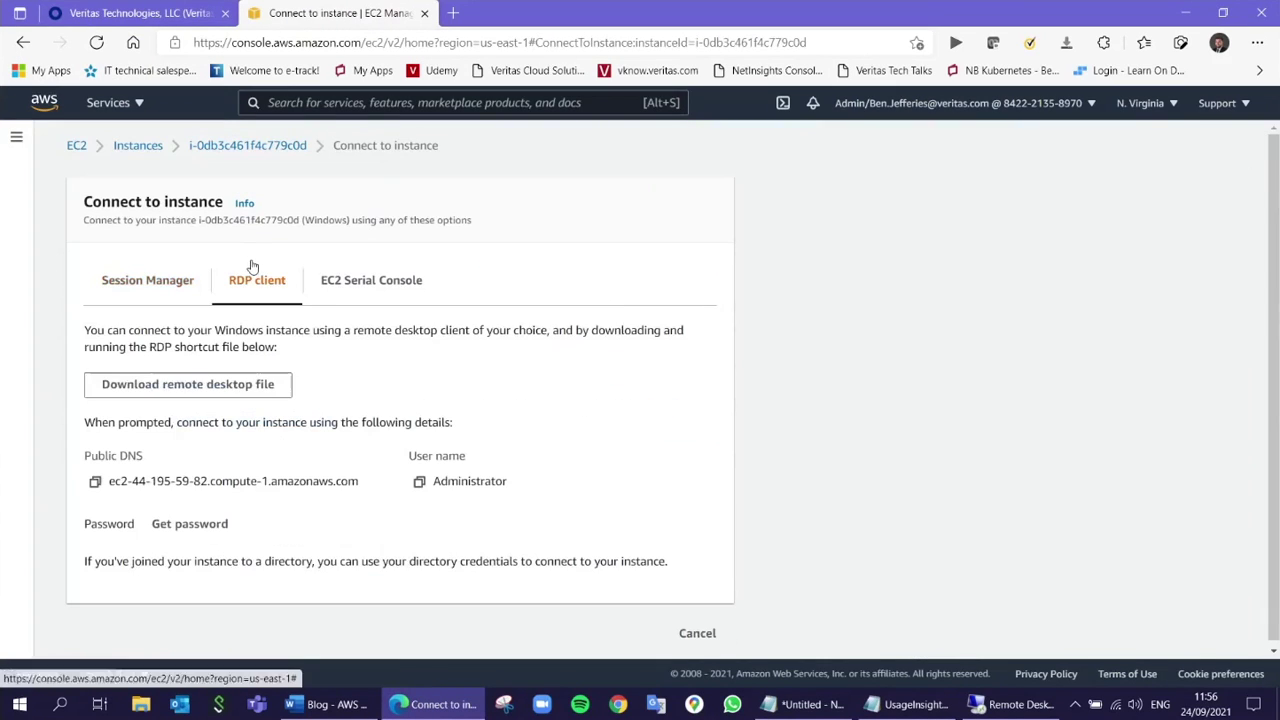
# - Decrypt the Windows administrator password using the nbu-demo.pem key pair file from the Desktop folder
pyautogui.click(188, 524)
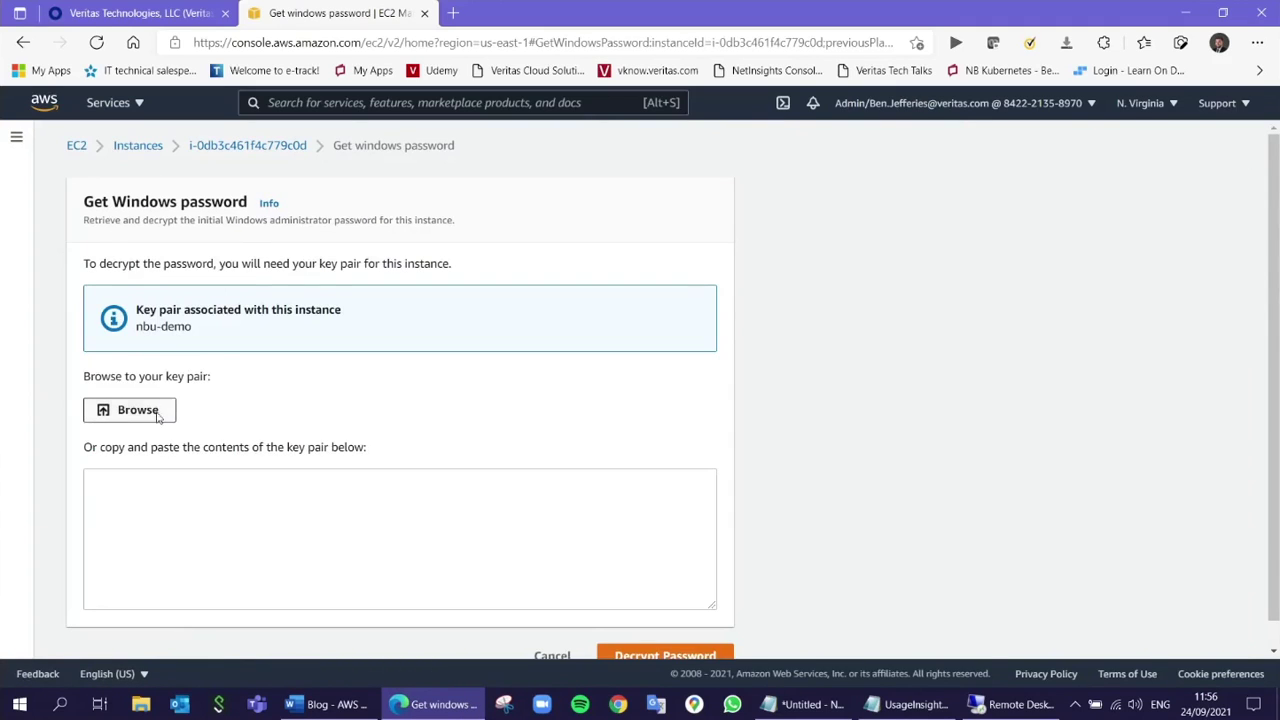
pyautogui.click(157, 418)
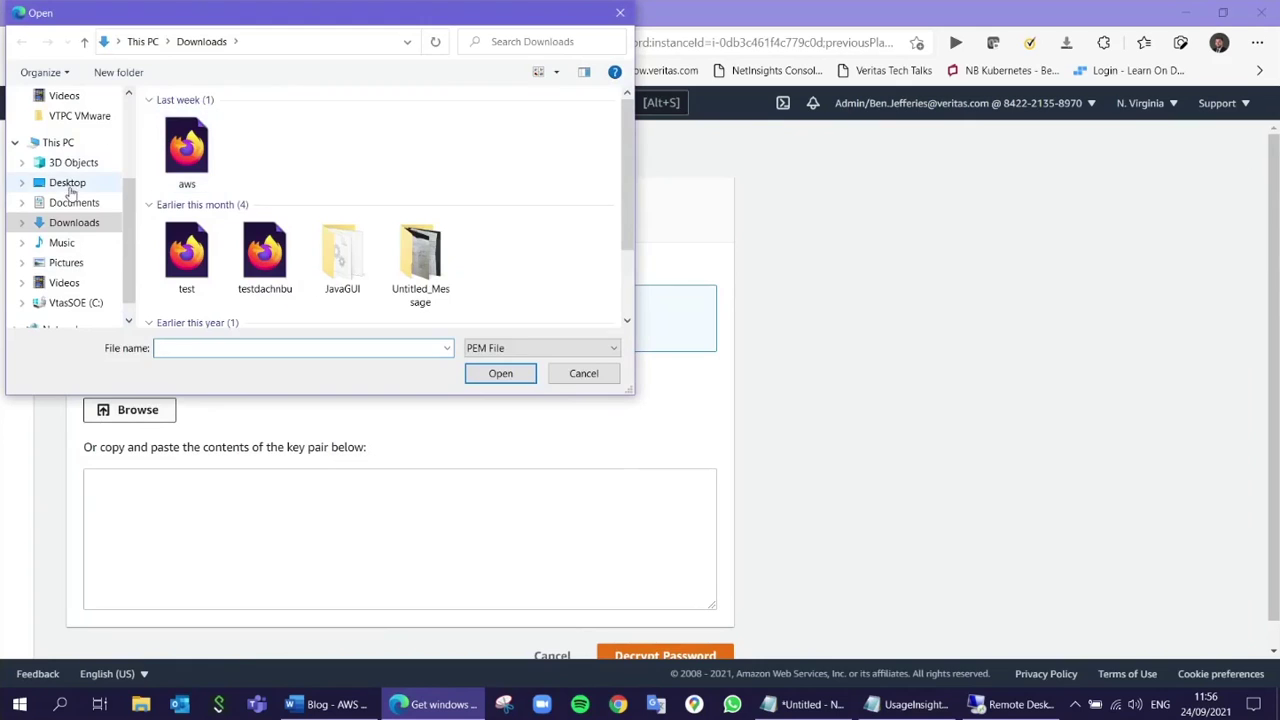
pyautogui.click(70, 190)
pyautogui.doubleClick(180, 140)
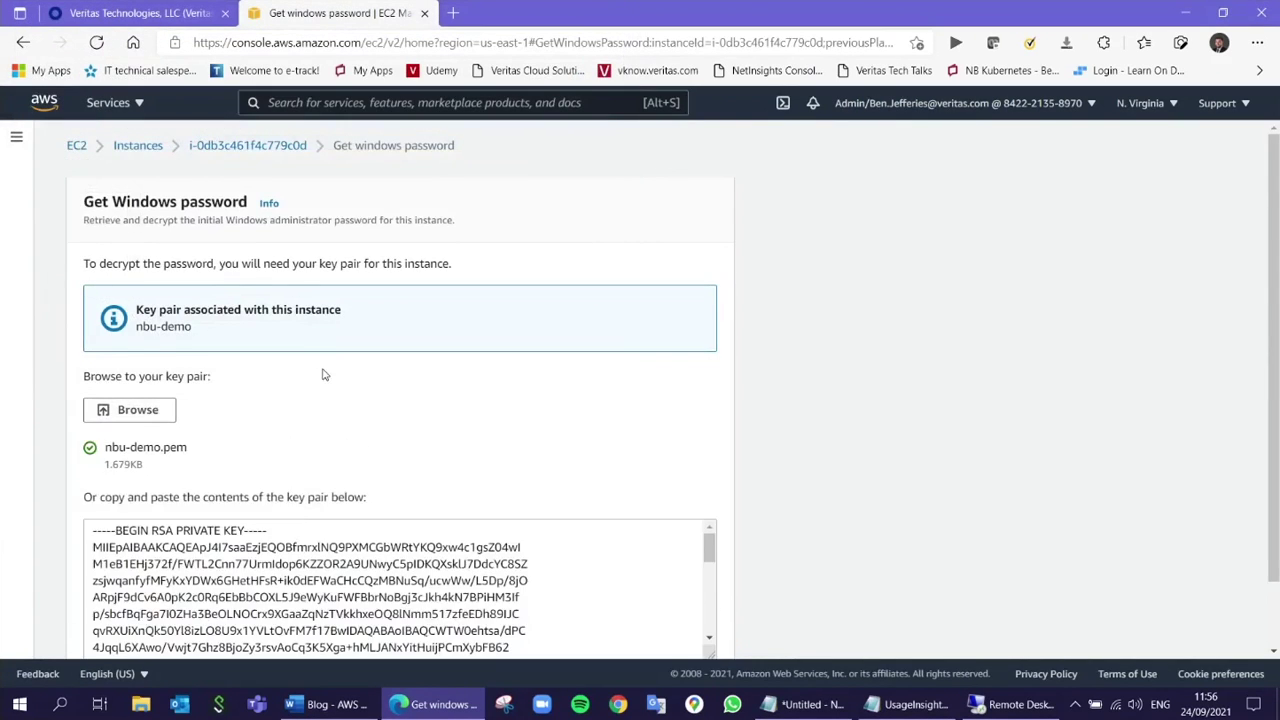
pyautogui.scroll(-2, 323, 375)
pyautogui.click(625, 630)
pyautogui.scroll(-1, 188, 558)
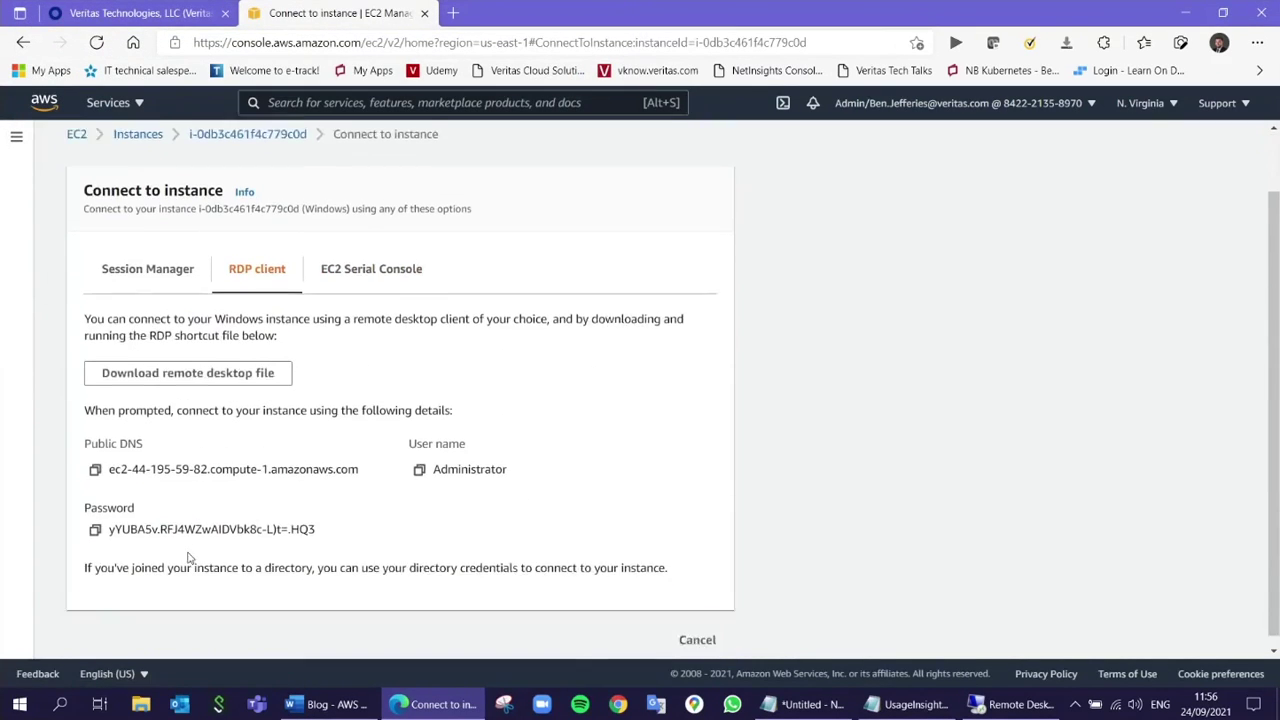
# - Copy the decrypted password, paste it as the Administrator password in the Remote Desktop credentials, and accept the untrusted certificate
pyautogui.click(95, 519)
pyautogui.click(1010, 704)
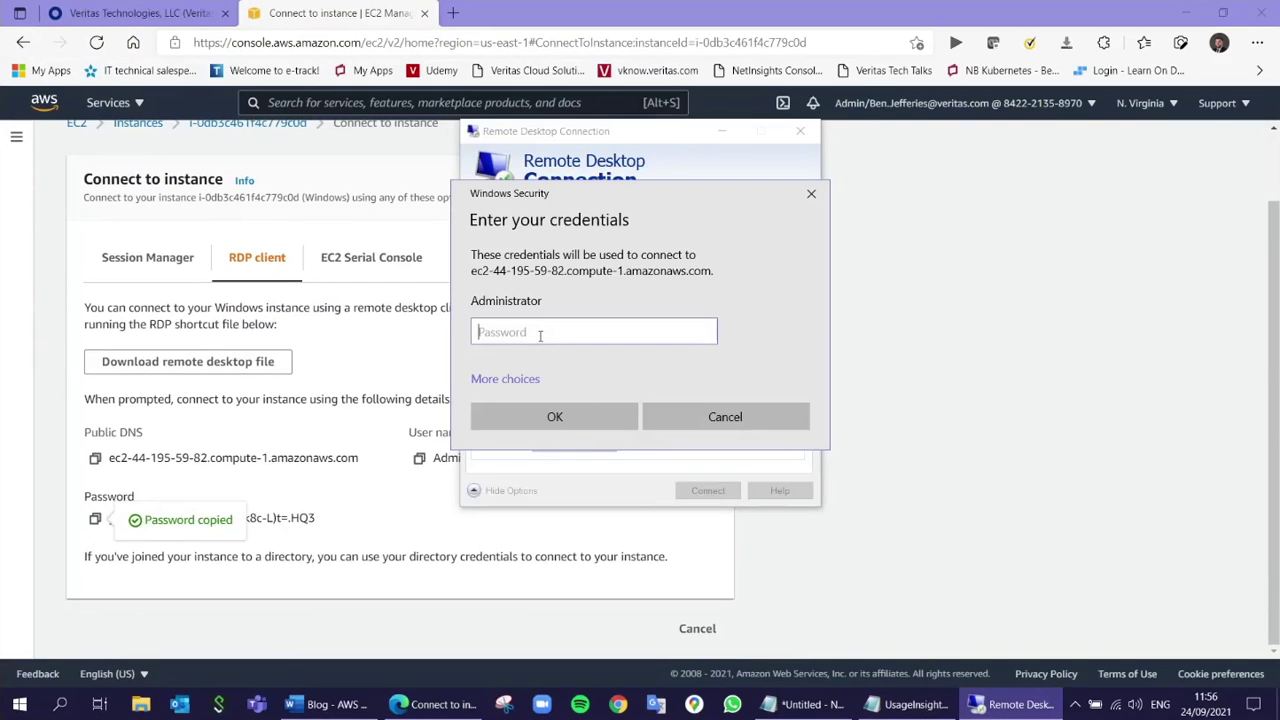
pyautogui.hotkey('ctrl', 'v')
pyautogui.click(556, 413)
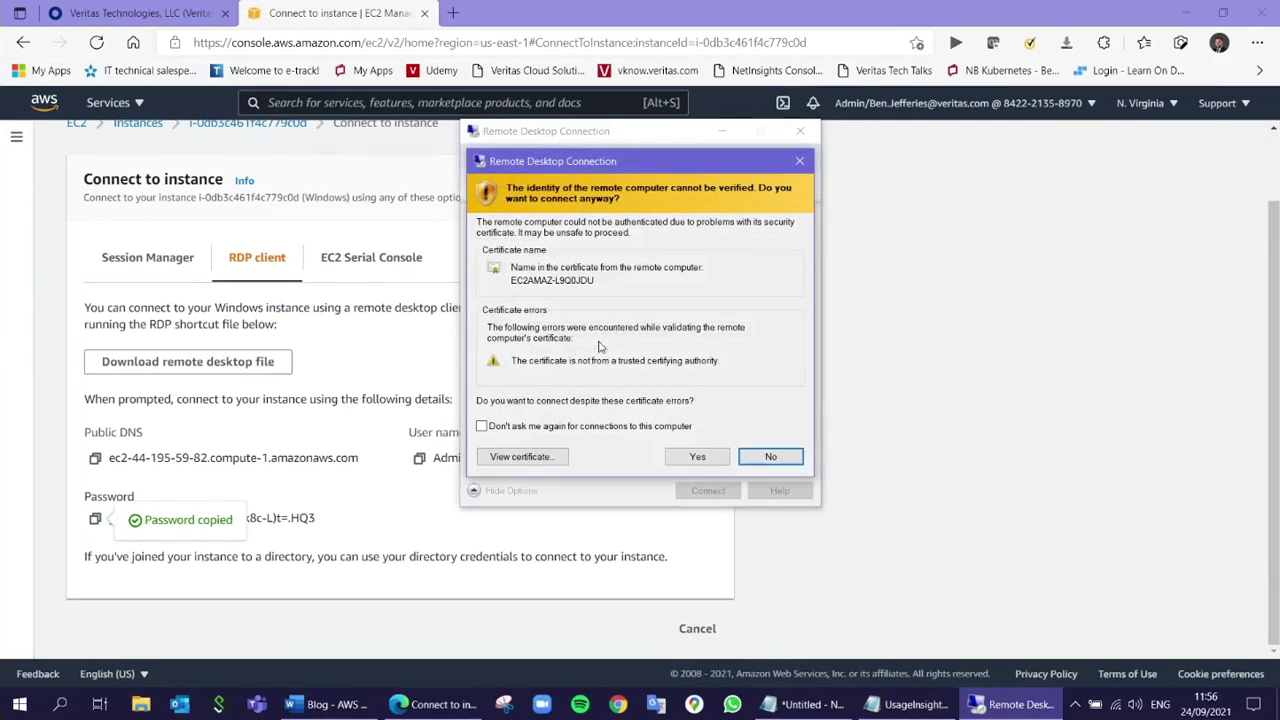
pyautogui.click(697, 456)
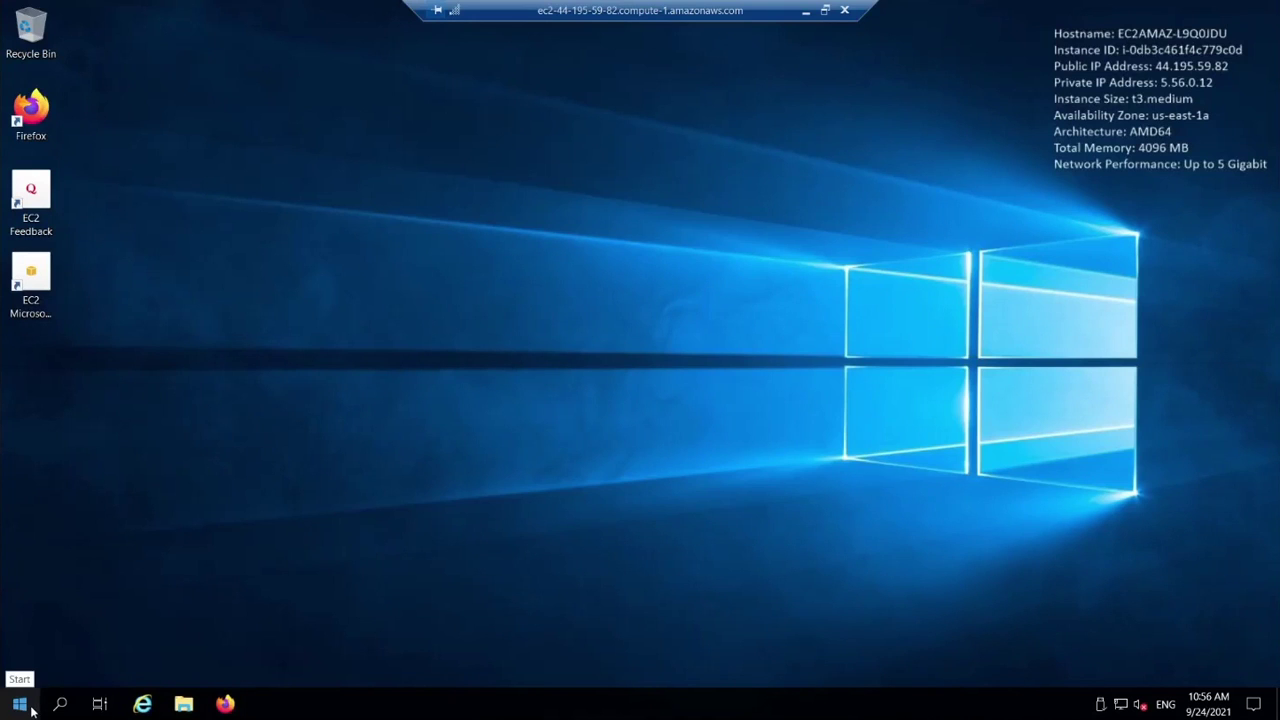
# - In the remote session's File Explorer, browse the redirected local C drive to the Desktop folder of the user's profile under Users
pyautogui.press('super')
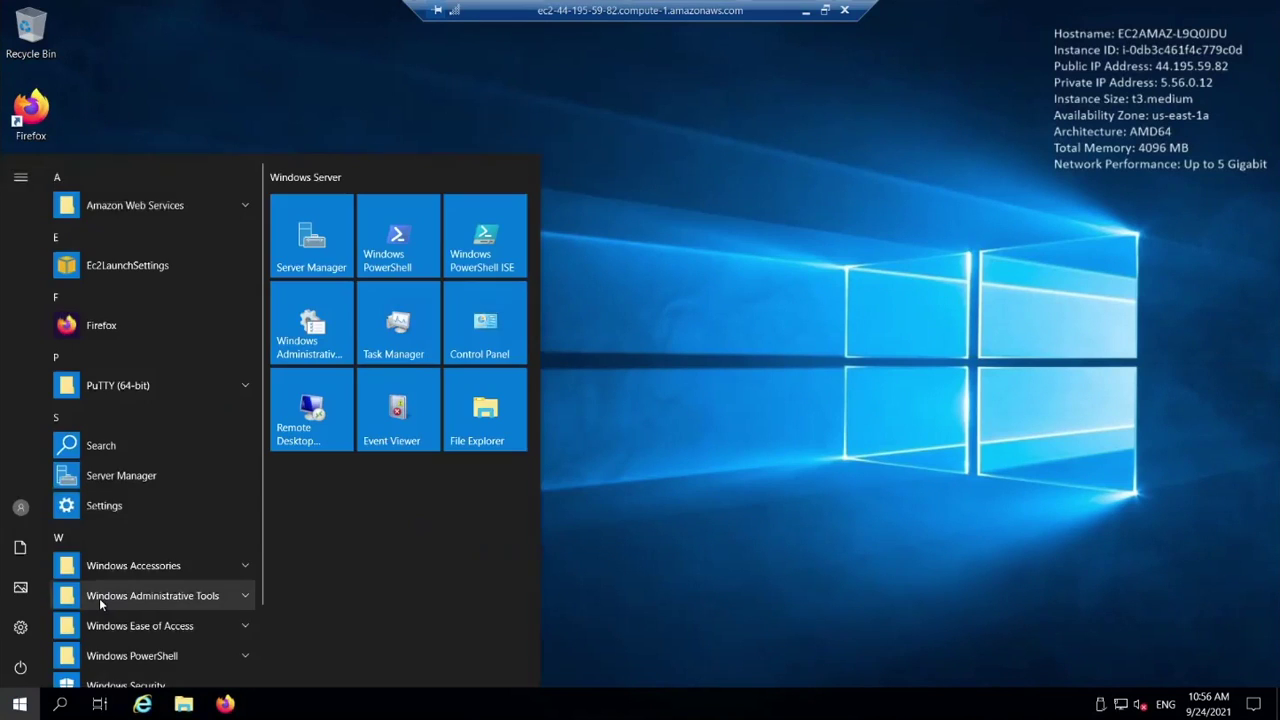
pyautogui.click(196, 707)
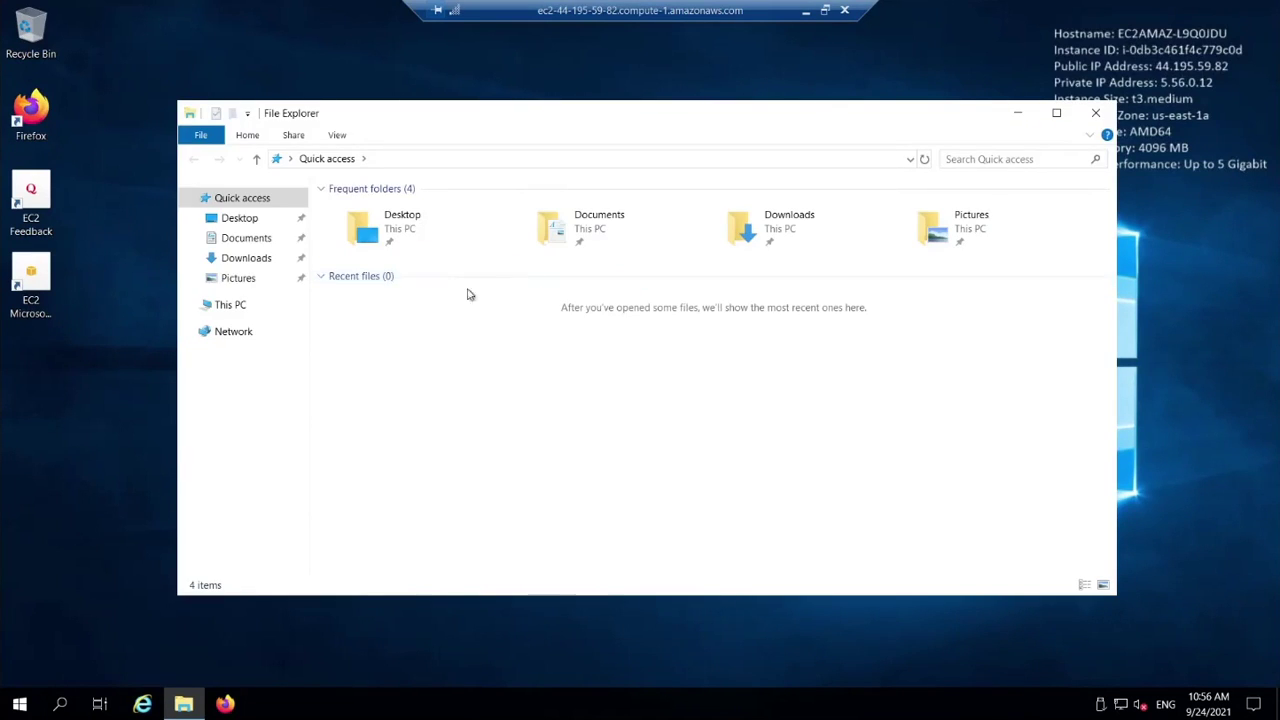
pyautogui.click(230, 304)
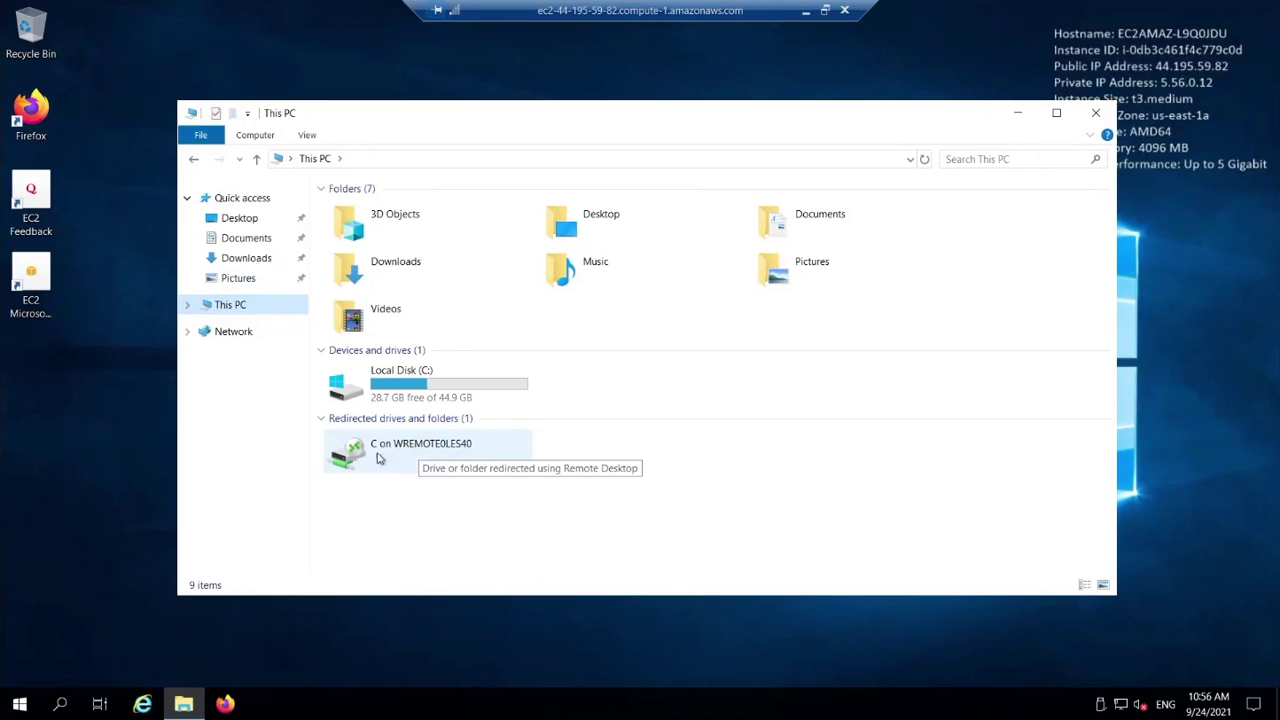
pyautogui.doubleClick(418, 448)
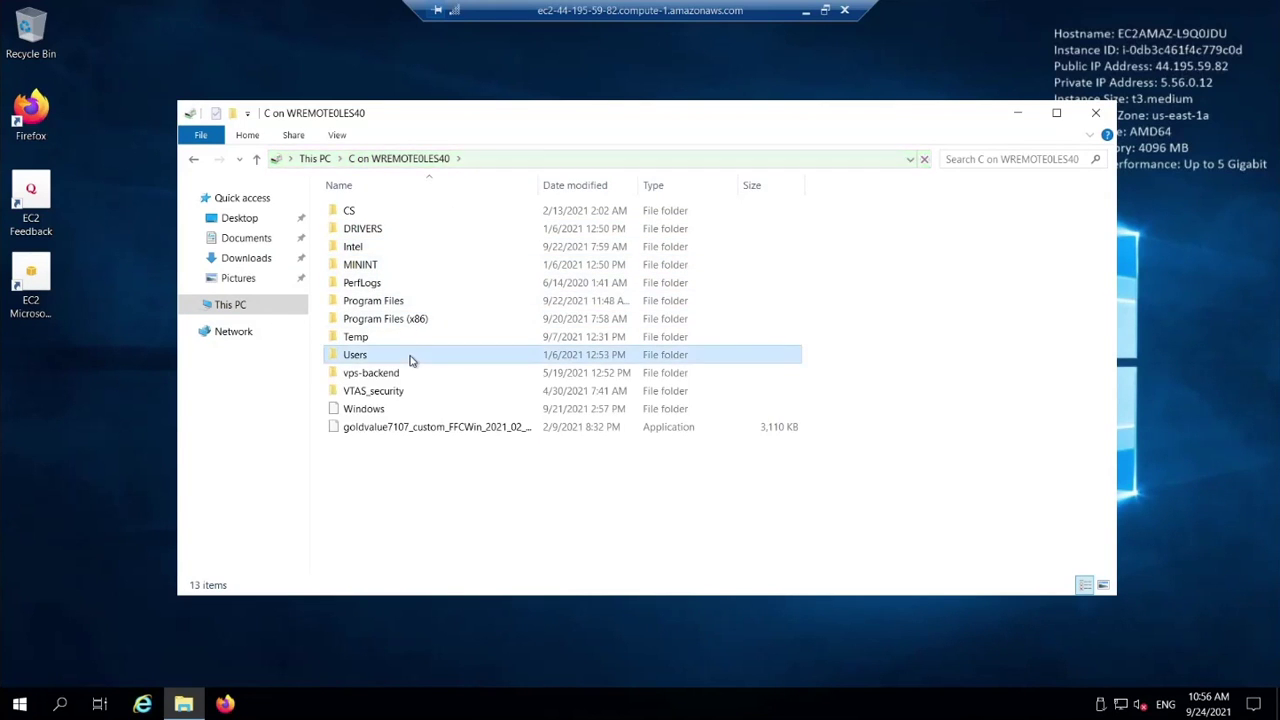
pyautogui.click(410, 358)
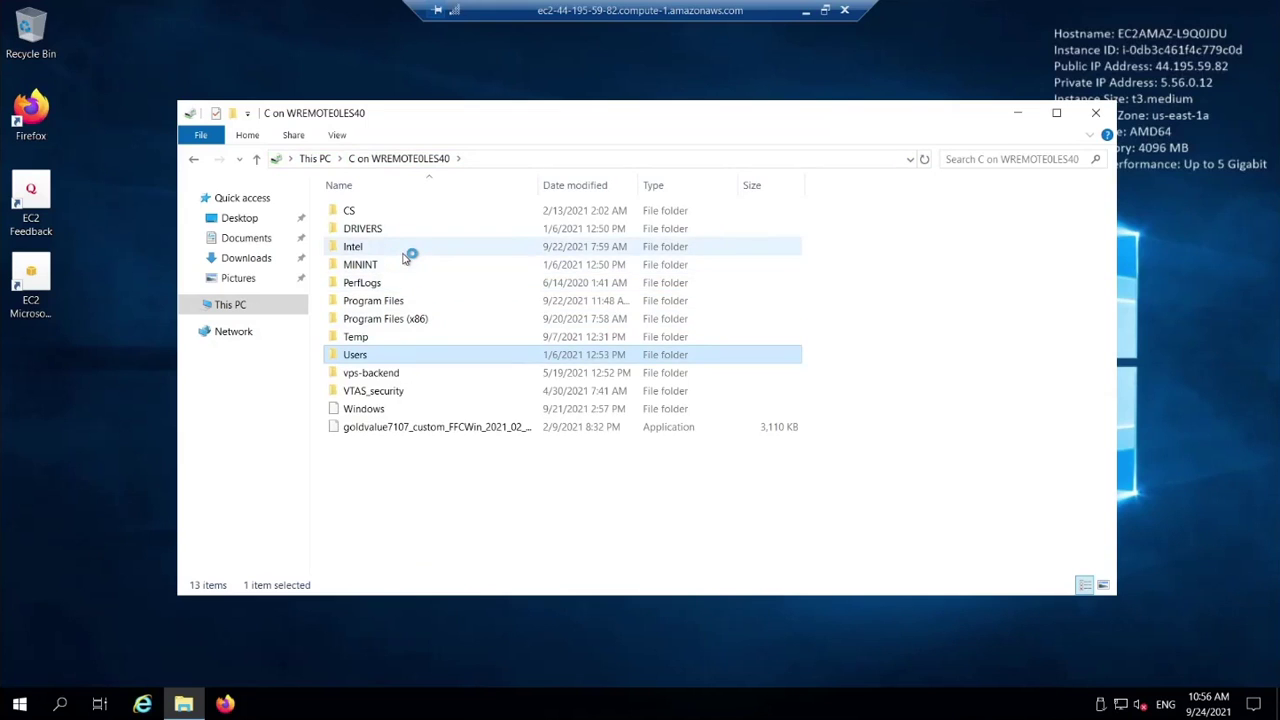
pyautogui.press('Return')
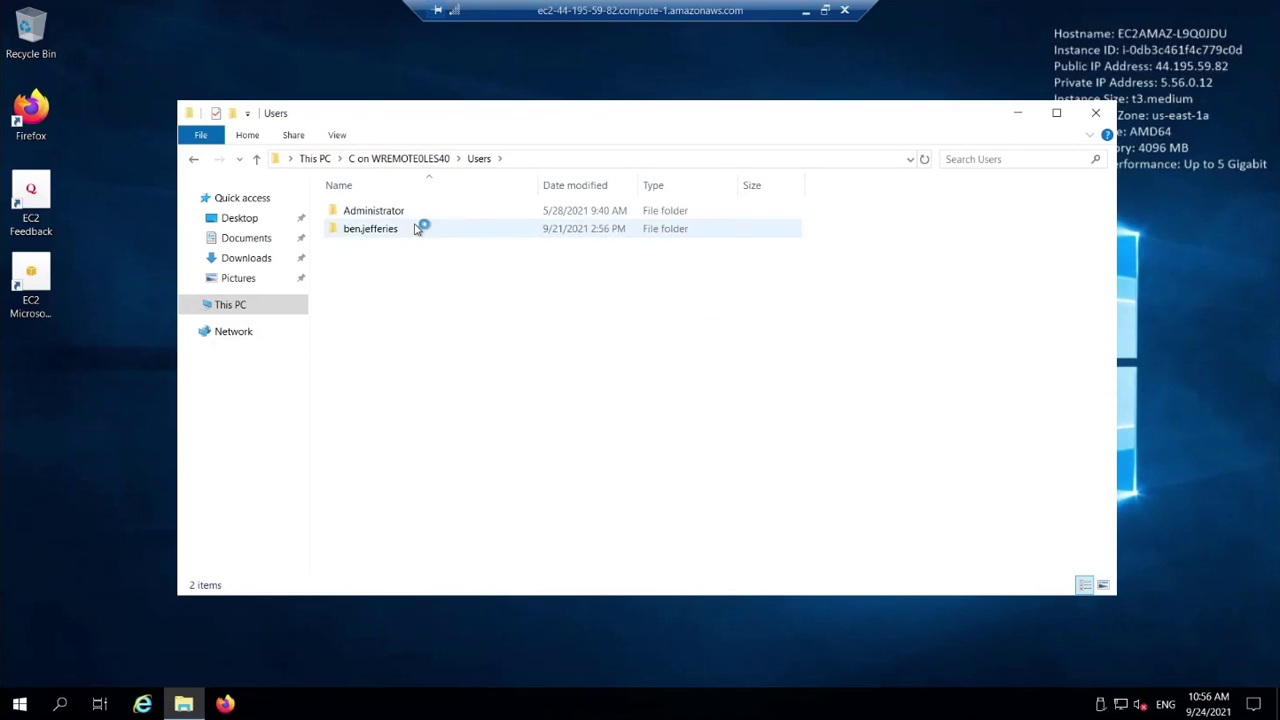
pyautogui.click(420, 225)
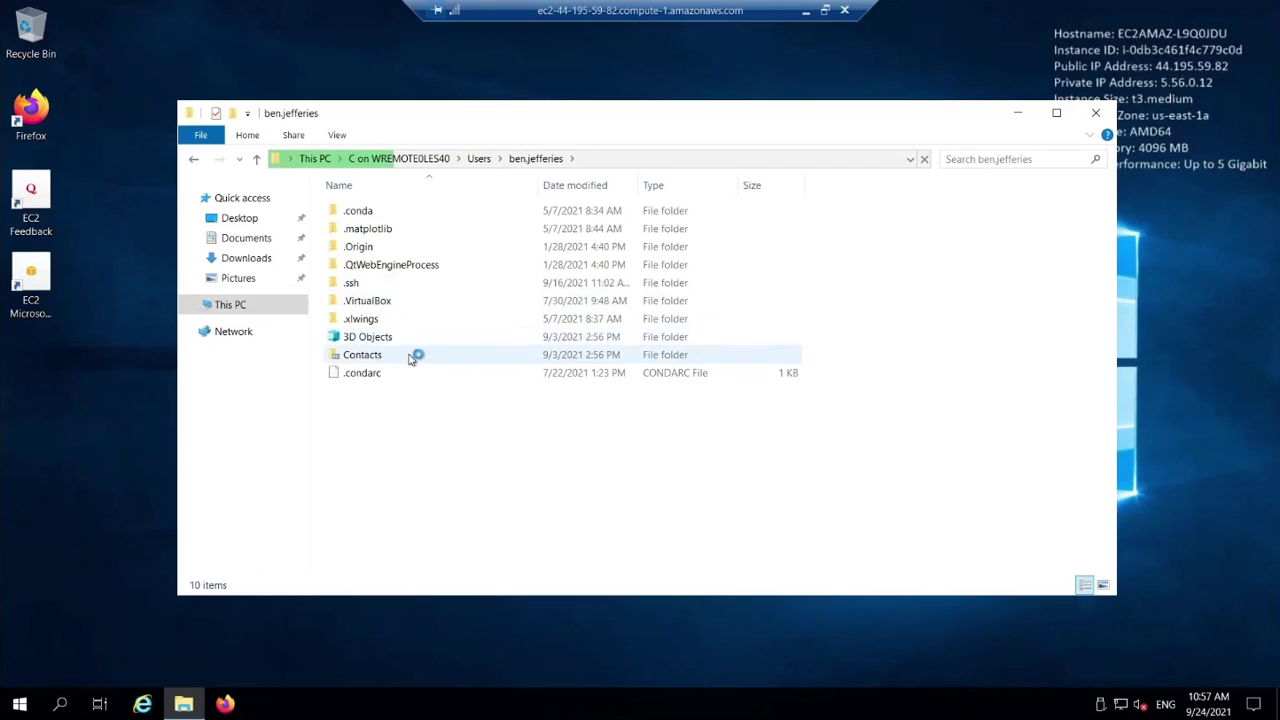
pyautogui.click(400, 373)
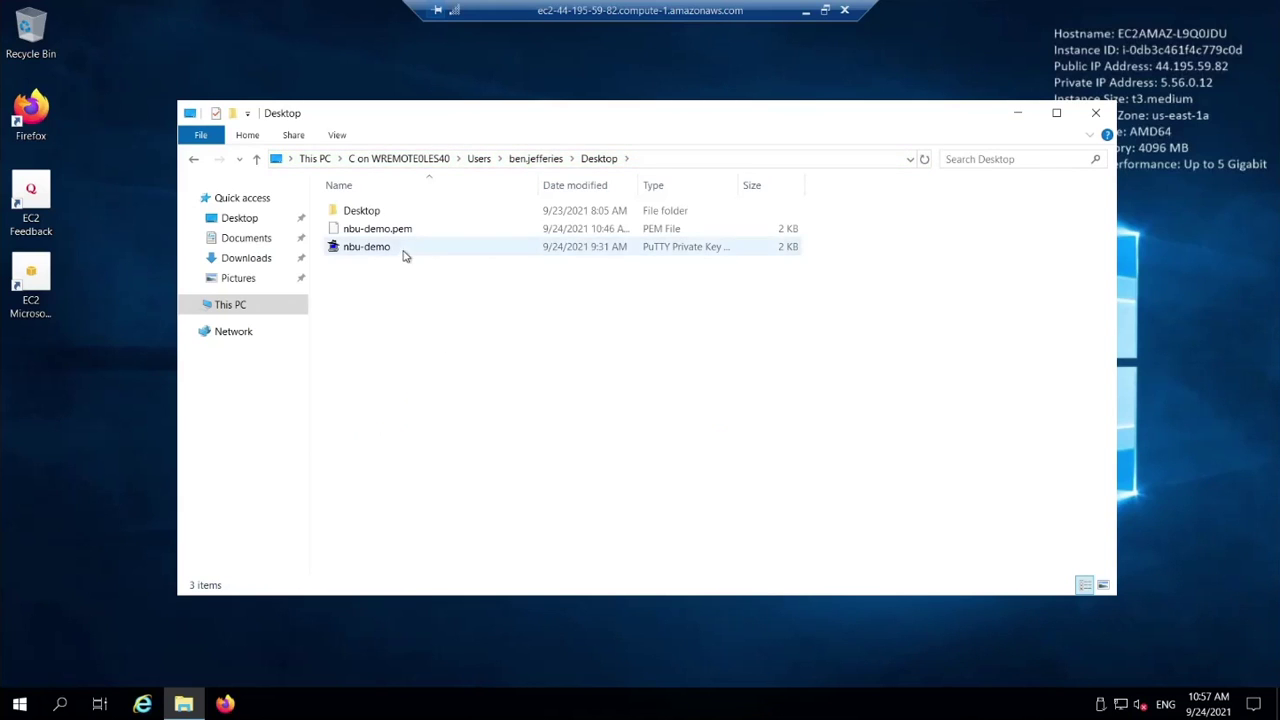
# - Copy the nbu-demo PuTTY private key from the redirected folder to the remote desktop and close File Explorer
pyautogui.click(402, 252)
pyautogui.moveTo(364, 253); pyautogui.dragTo(37, 395)
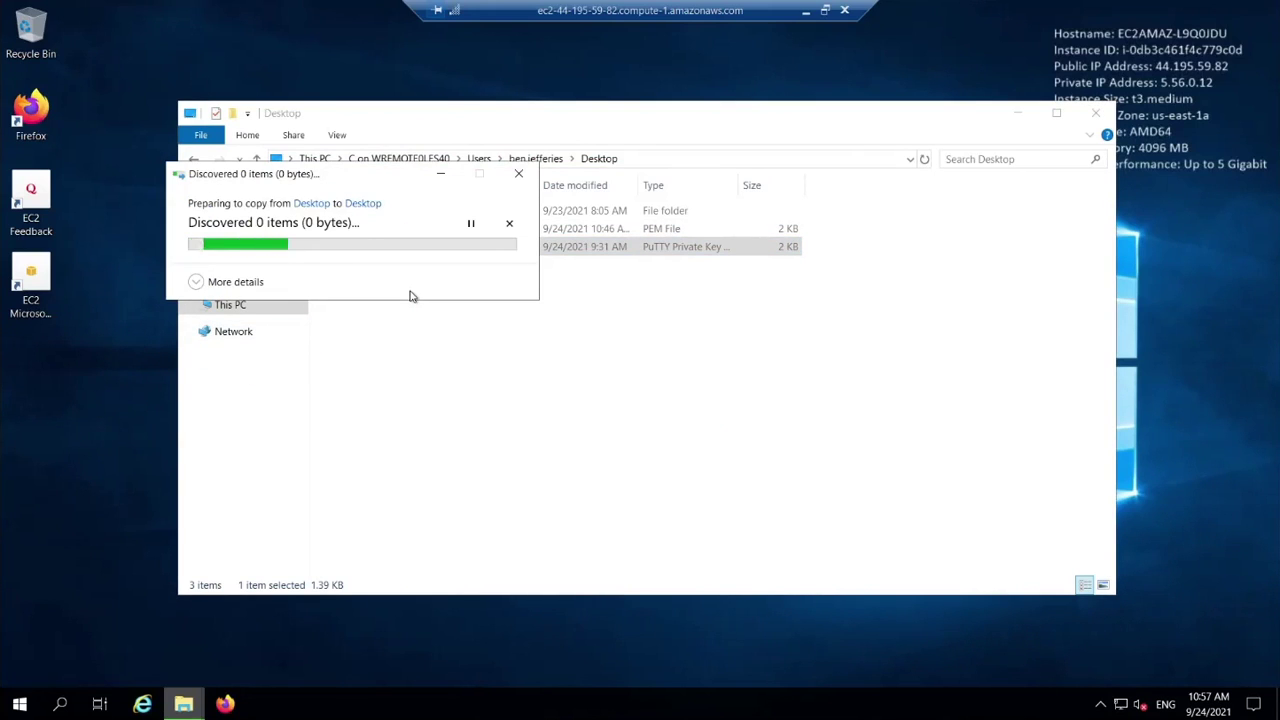
pyautogui.click(255, 282)
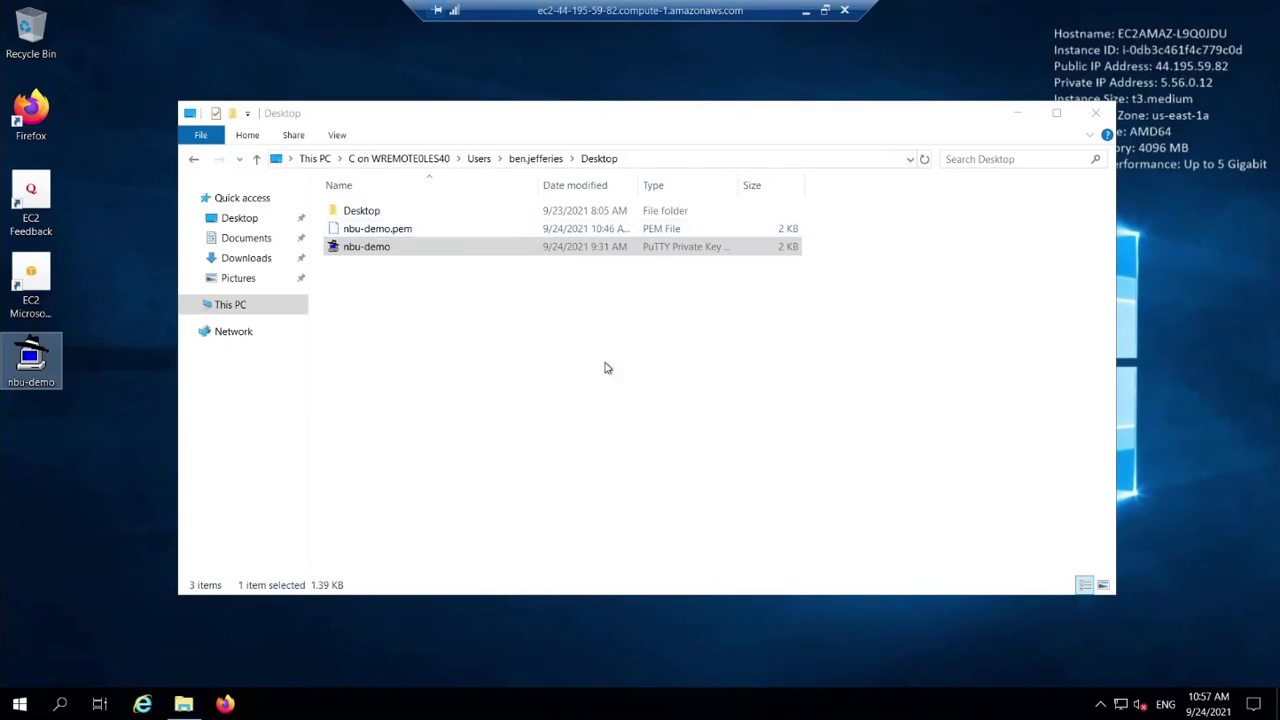
pyautogui.click(1096, 113)
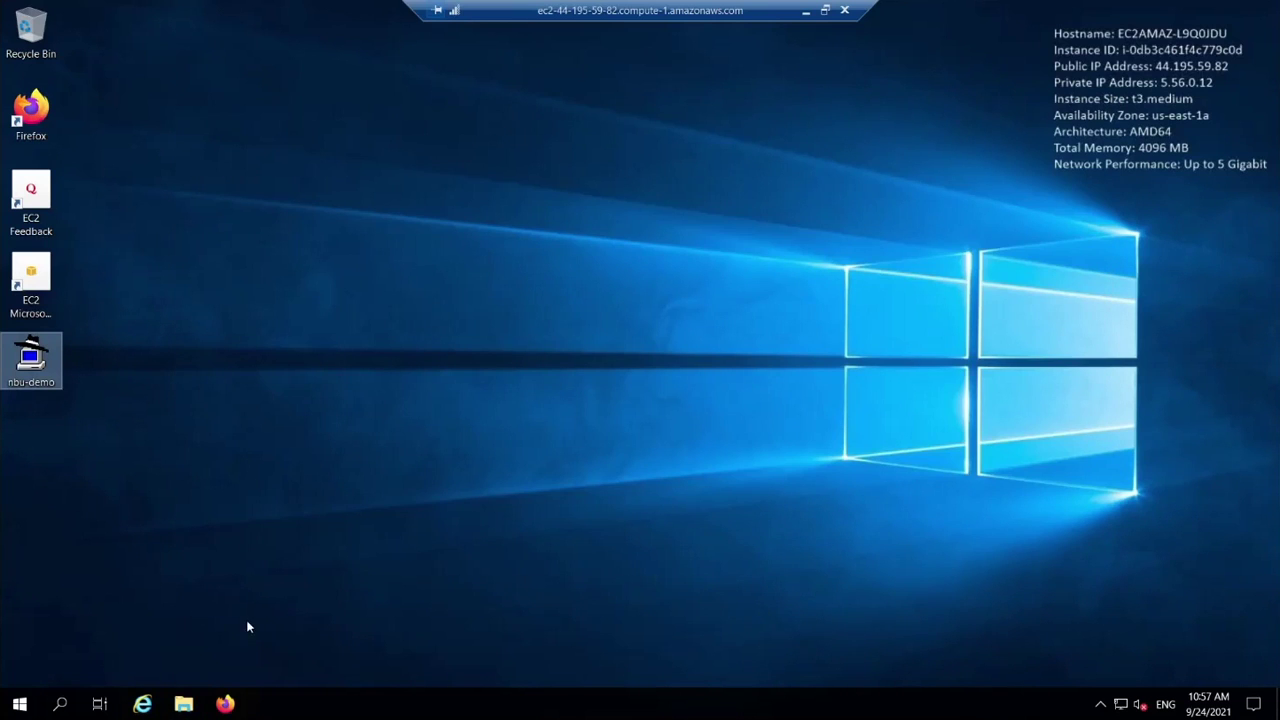
# - Launch PuTTY on the remote Windows instance
pyautogui.press('super')
pyautogui.write('puuty')
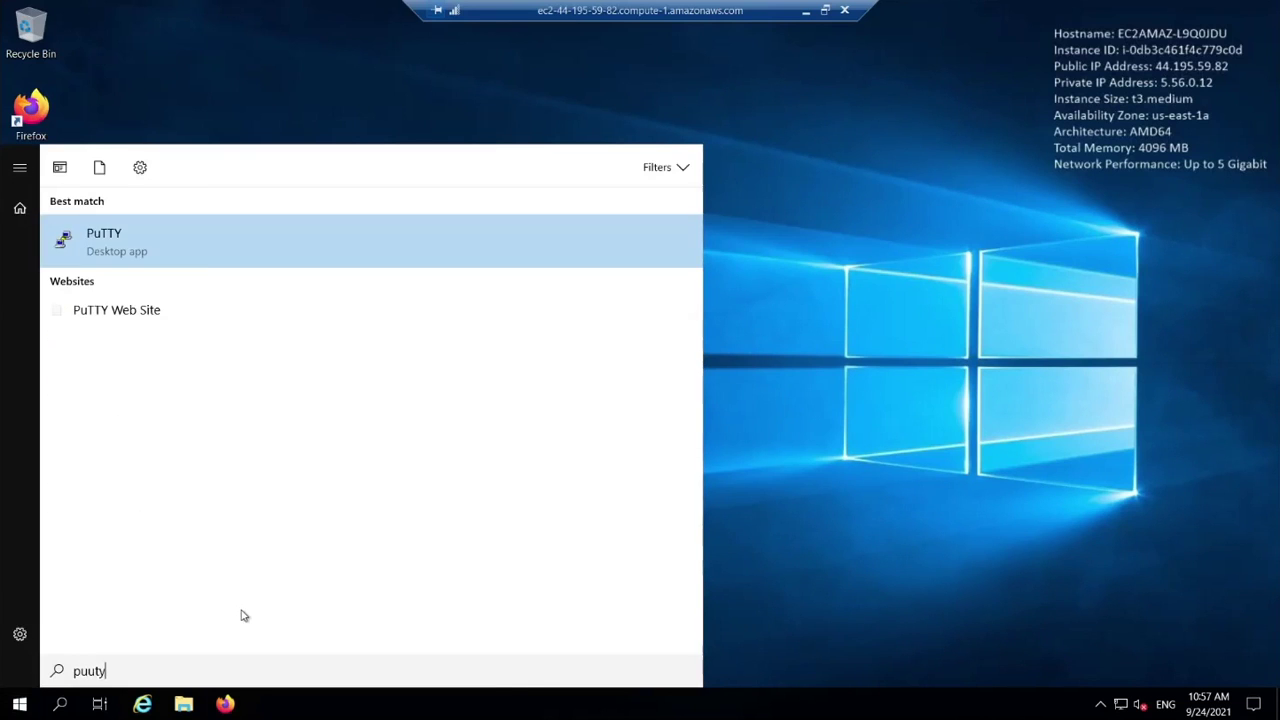
pyautogui.press('Return')
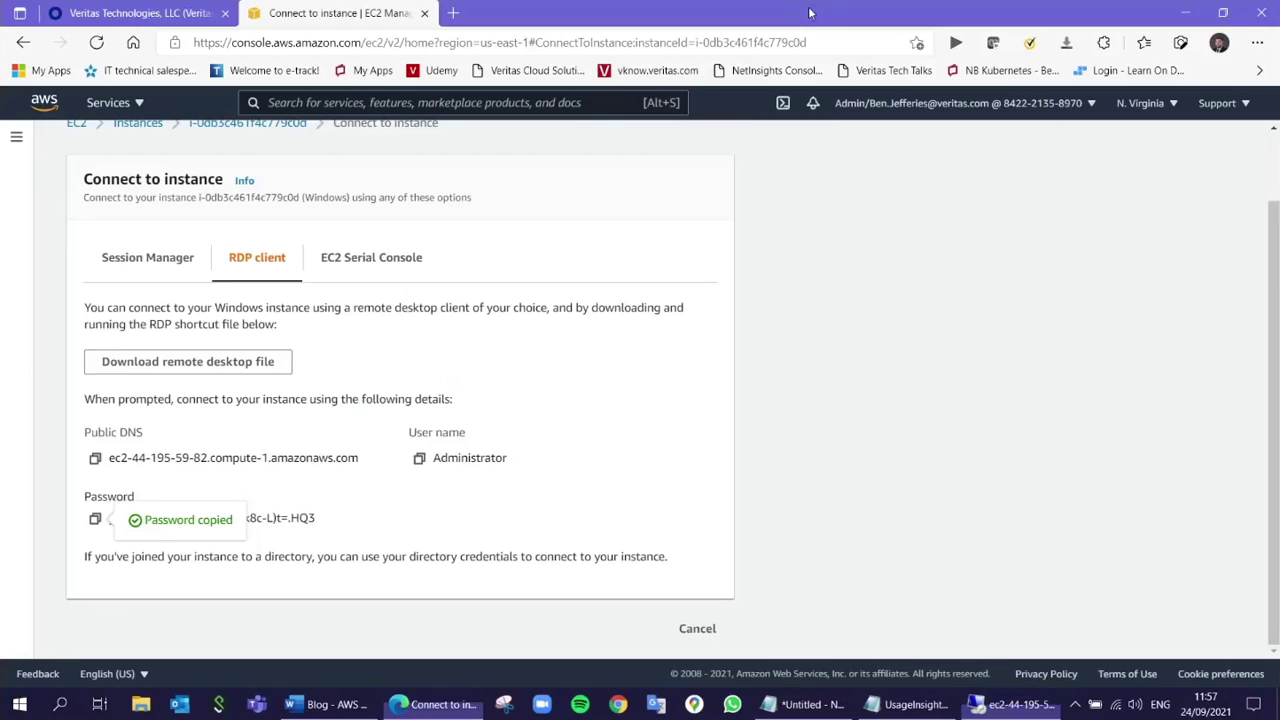
# - Copy the Primary Server's public DNS from its EC2 SSH client connection details and paste it as the PuTTY host name
pyautogui.click(806, 12)
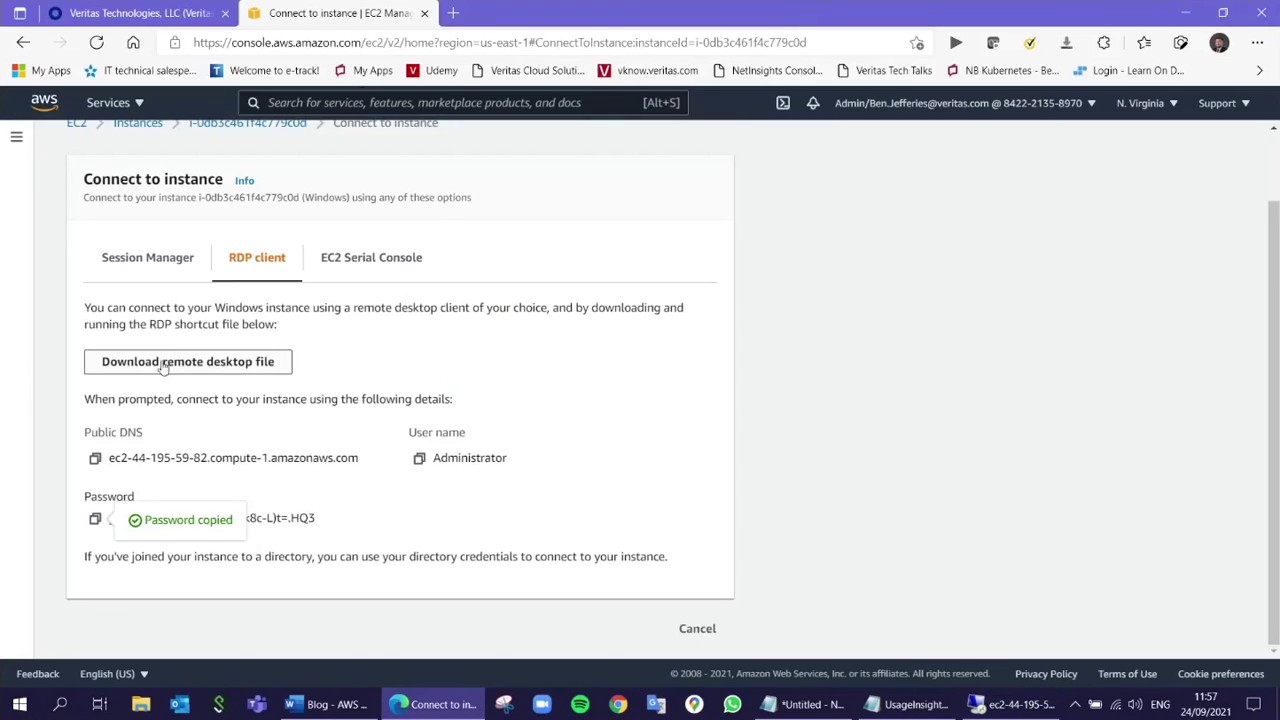
pyautogui.hotkey('alt', 'Left')
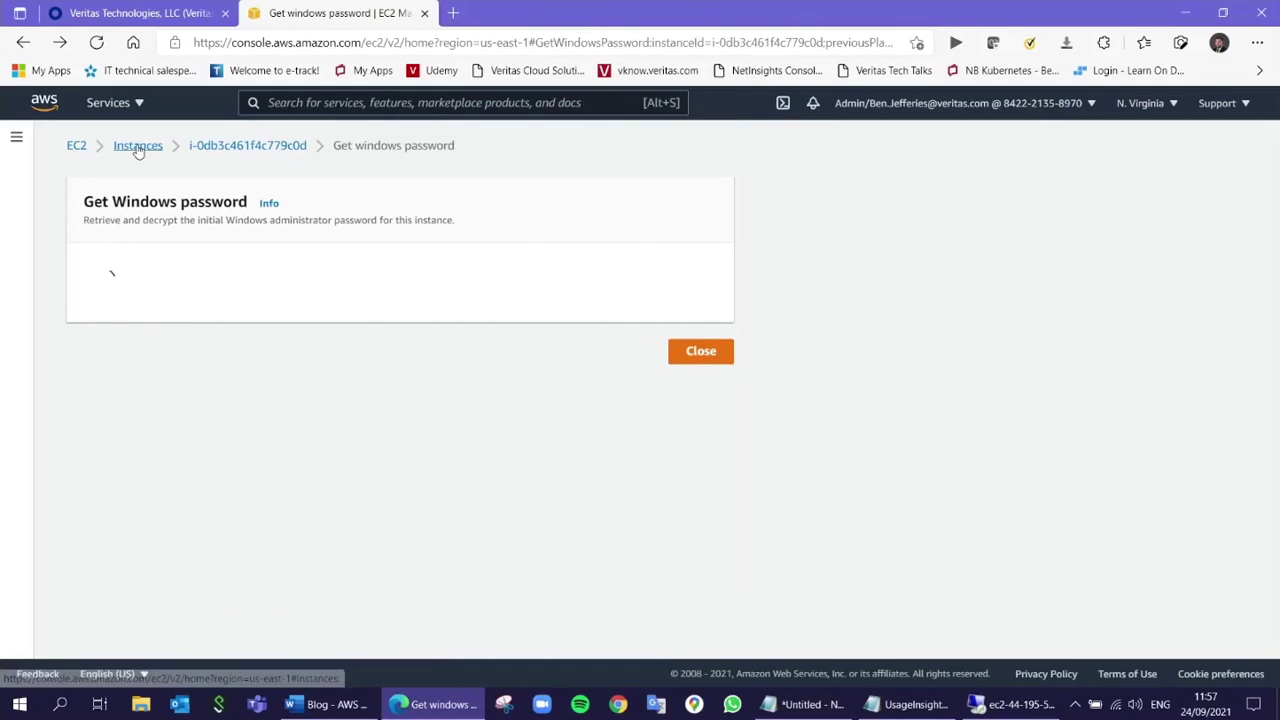
pyautogui.click(138, 149)
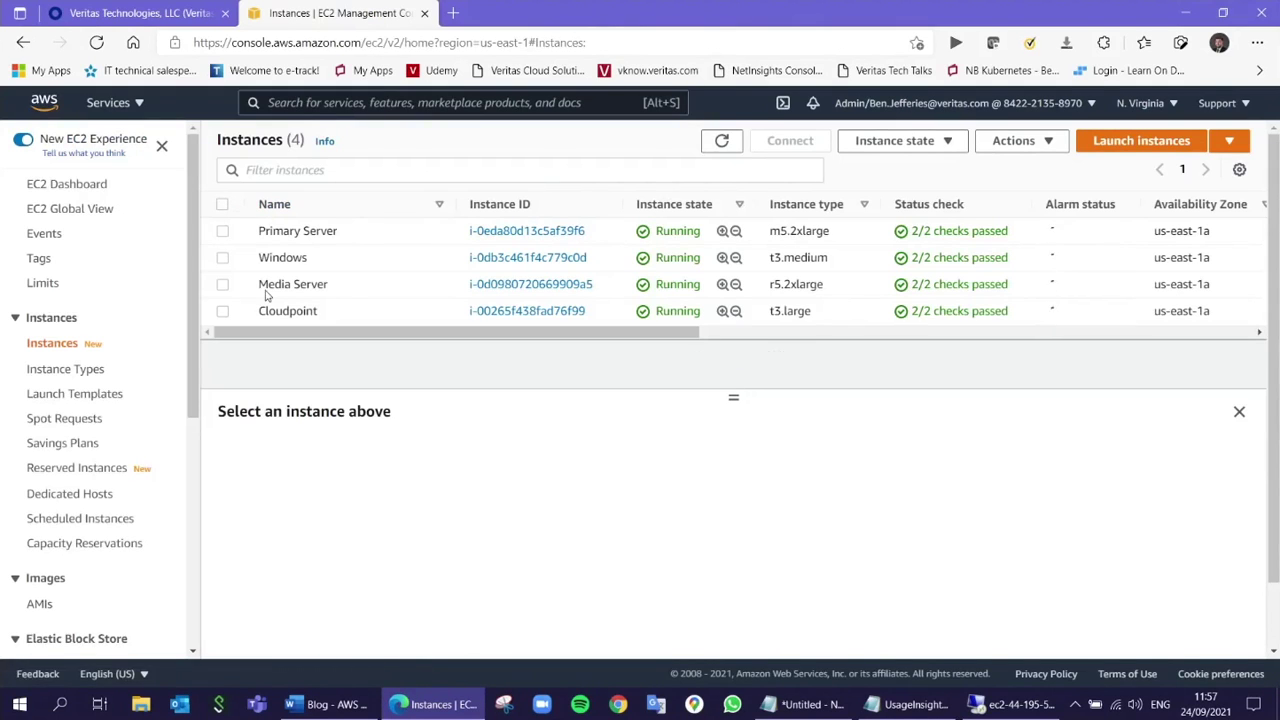
pyautogui.click(516, 232)
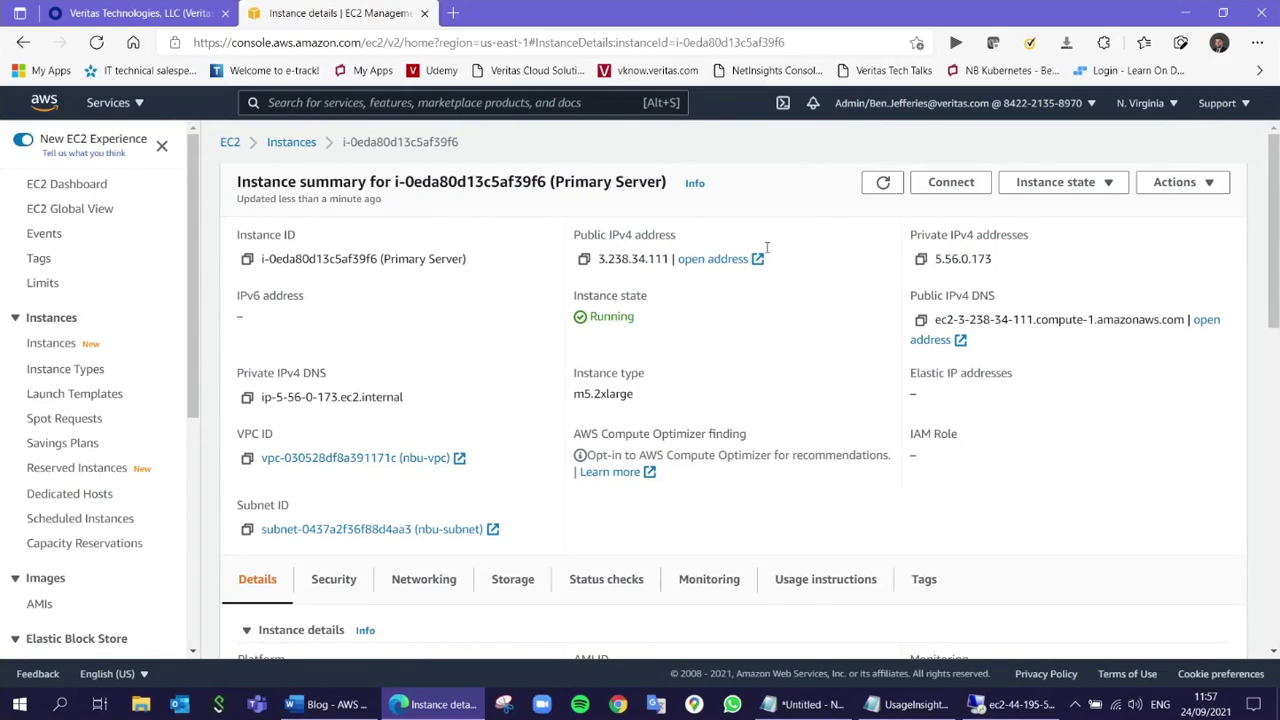
pyautogui.click(951, 182)
pyautogui.click(385, 281)
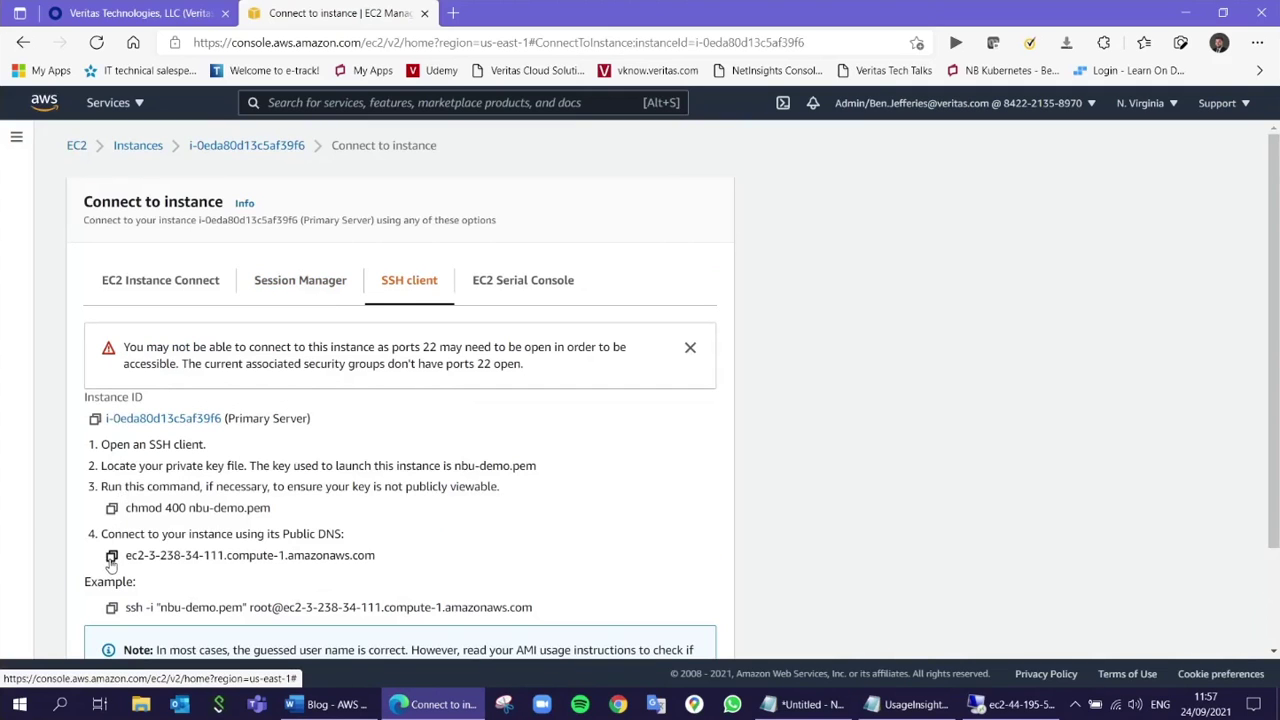
pyautogui.click(111, 556)
pyautogui.click(1010, 704)
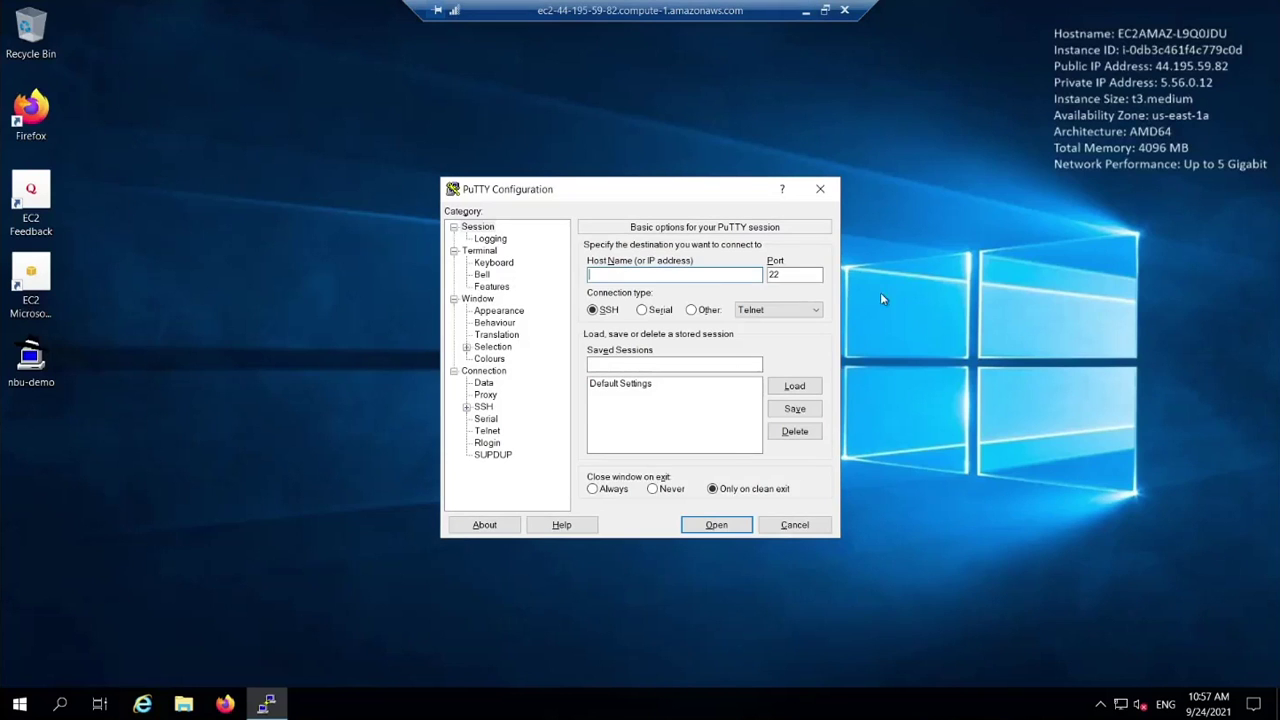
pyautogui.rightClick(637, 273)
pyautogui.click(697, 333)
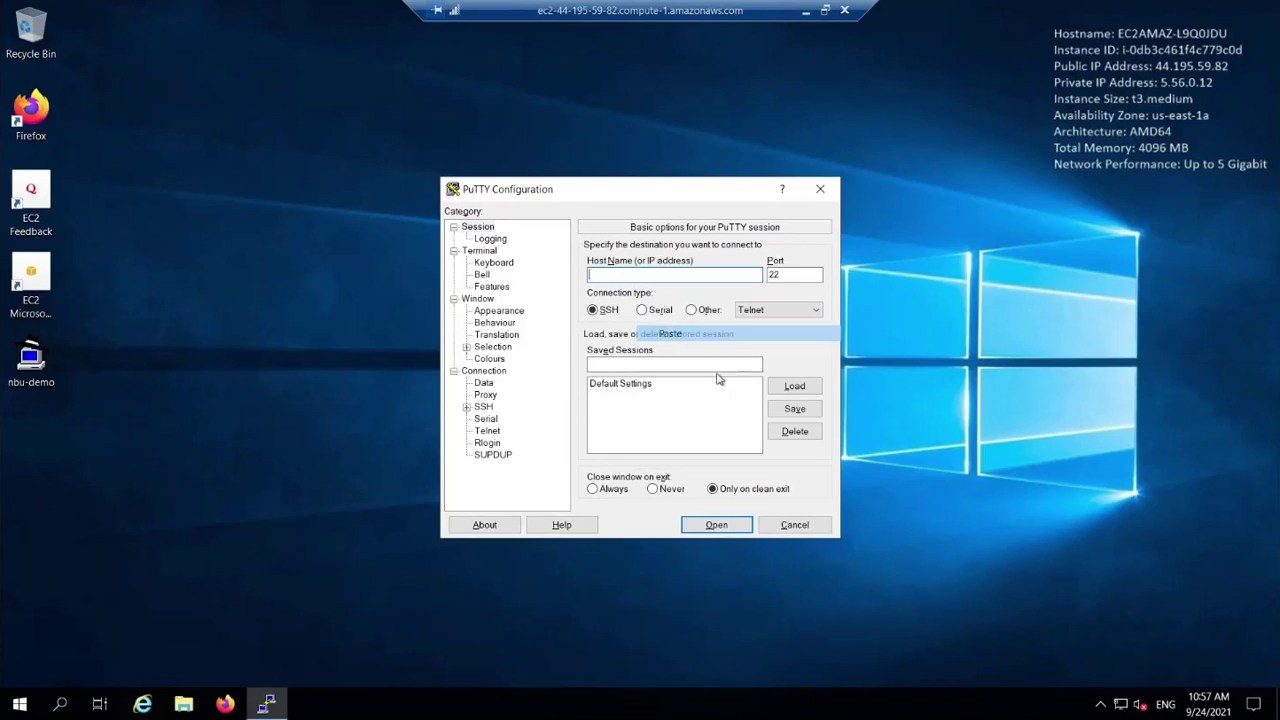
# - Set the nbu-demo key from the Desktop as the private key file for SSH authentication
pyautogui.click(467, 408)
pyautogui.click(496, 446)
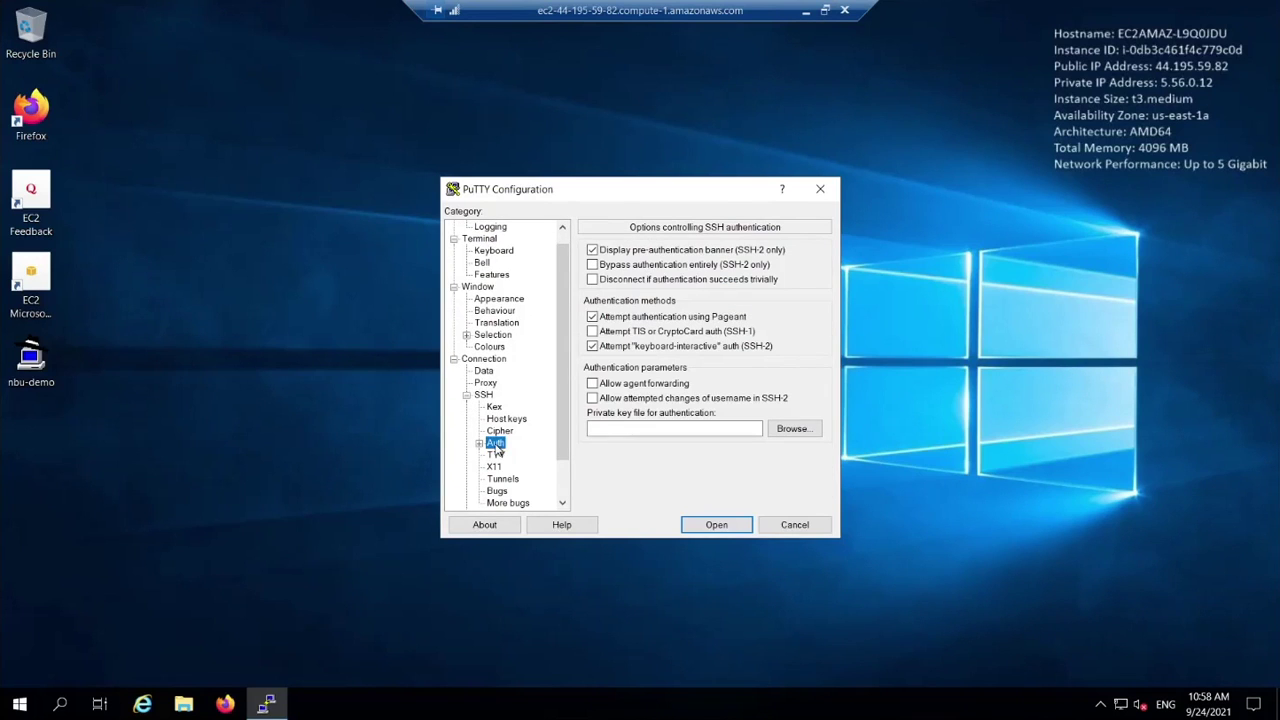
pyautogui.click(797, 430)
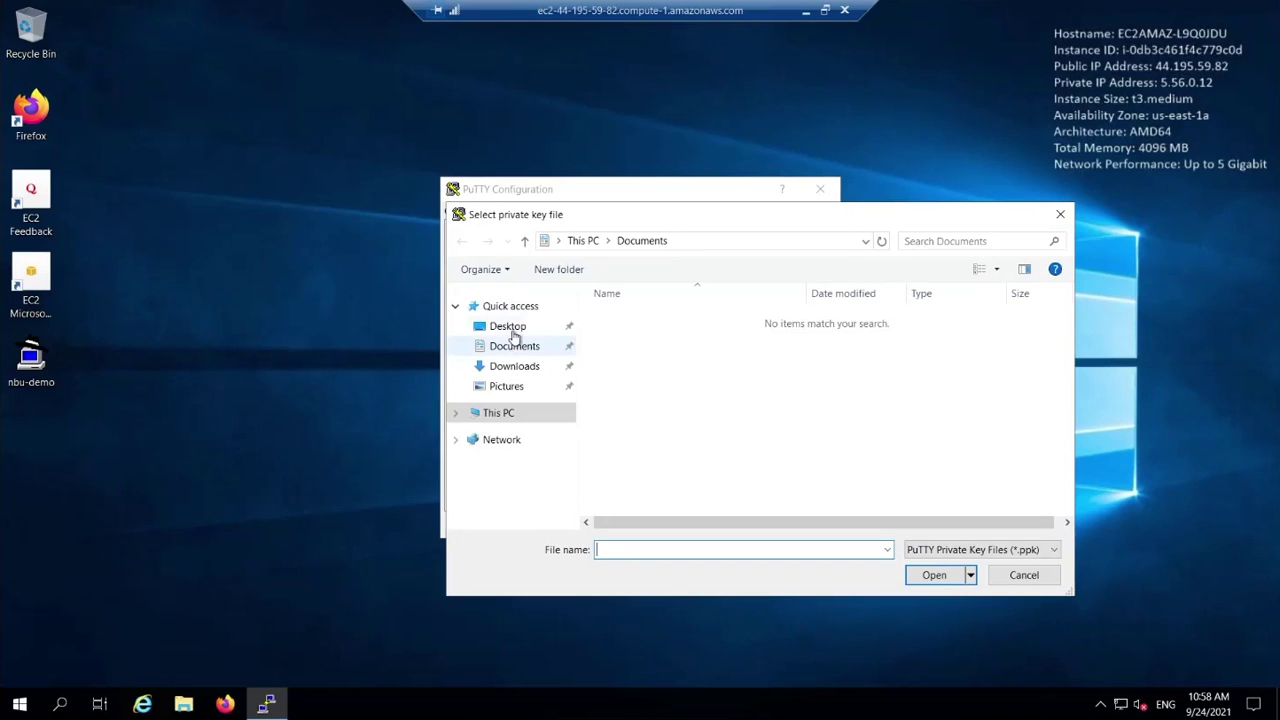
pyautogui.click(507, 326)
pyautogui.doubleClick(690, 320)
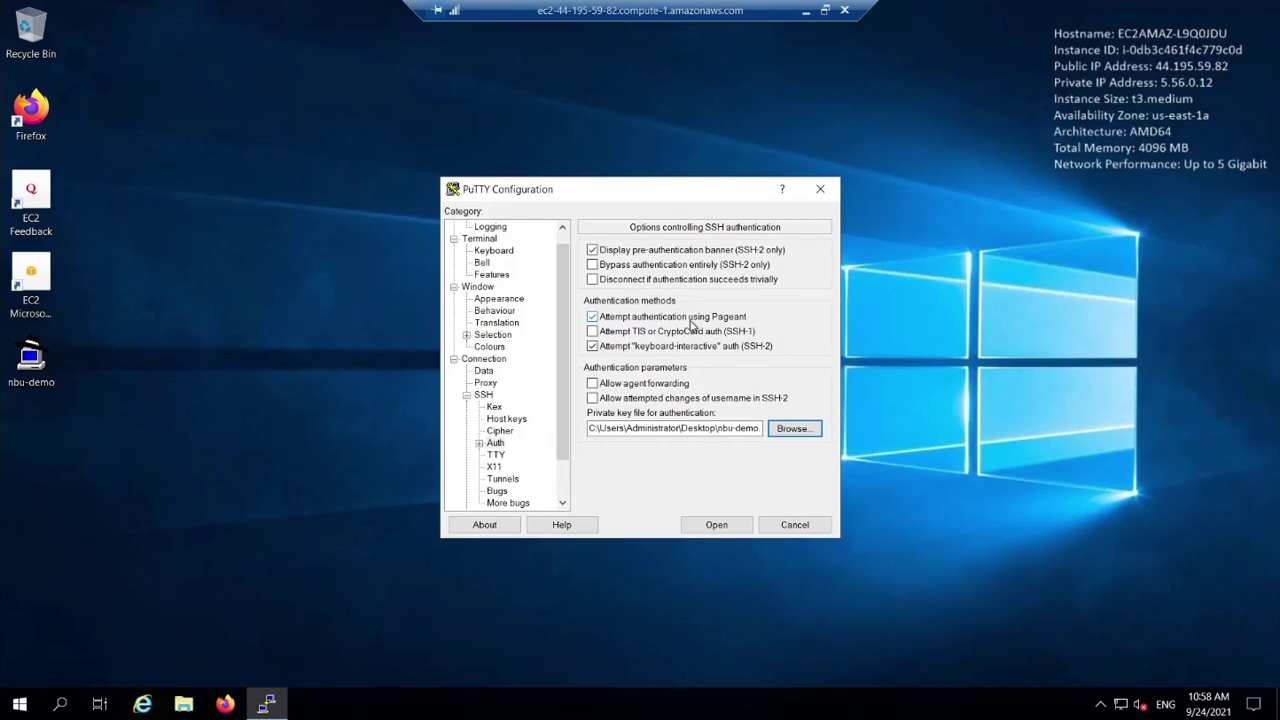
# - Save the PuTTY session settings under the name Primary
pyautogui.moveTo(562, 280); pyautogui.dragTo(556, 226)
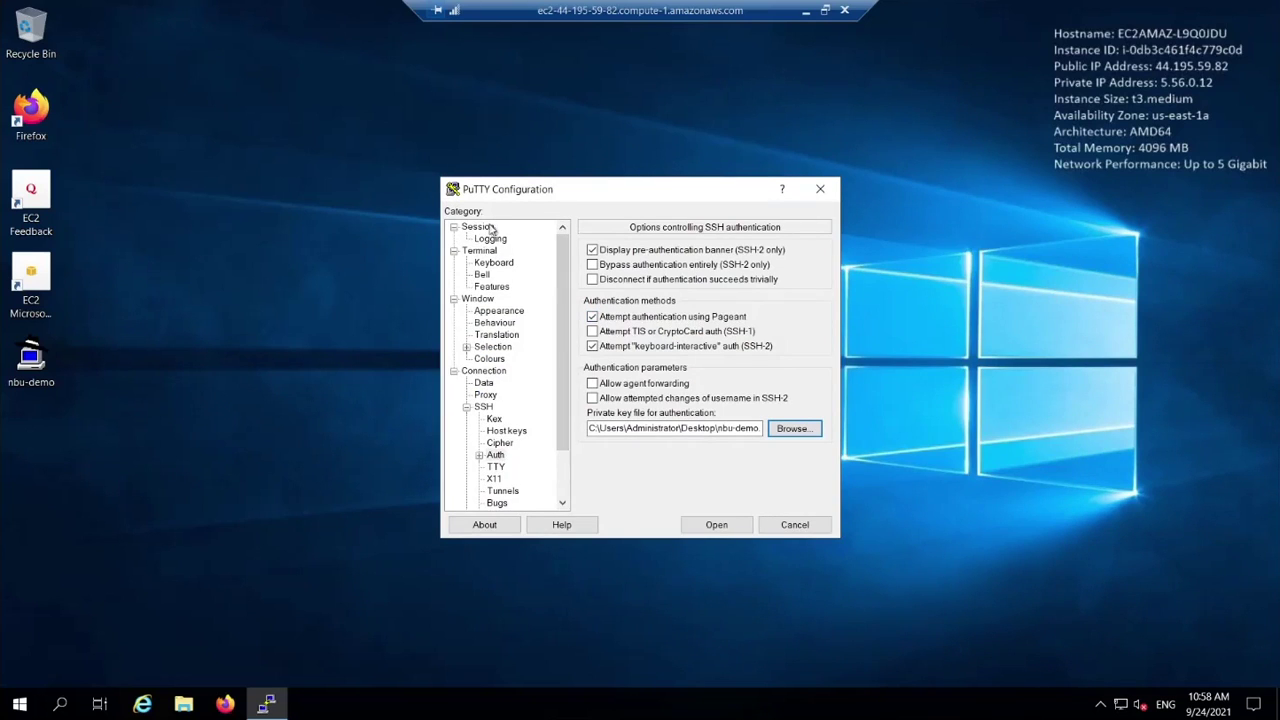
pyautogui.click(490, 228)
pyautogui.click(670, 364)
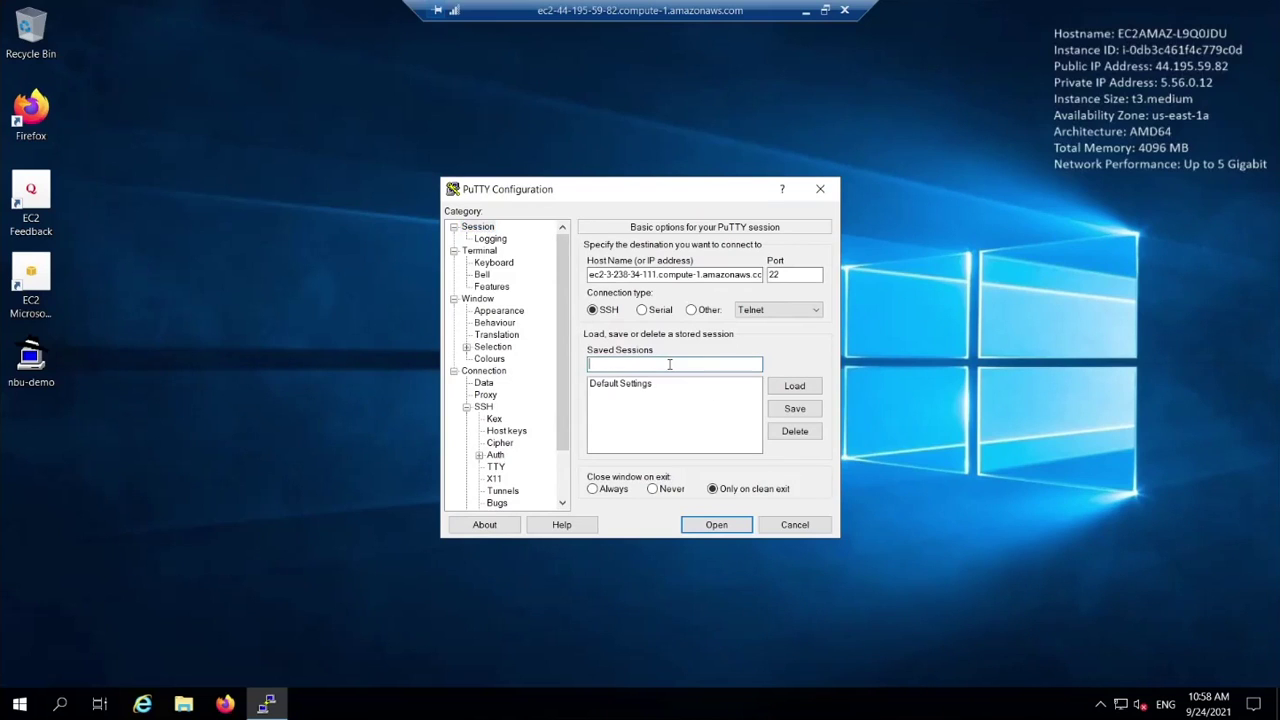
pyautogui.write('Primary')
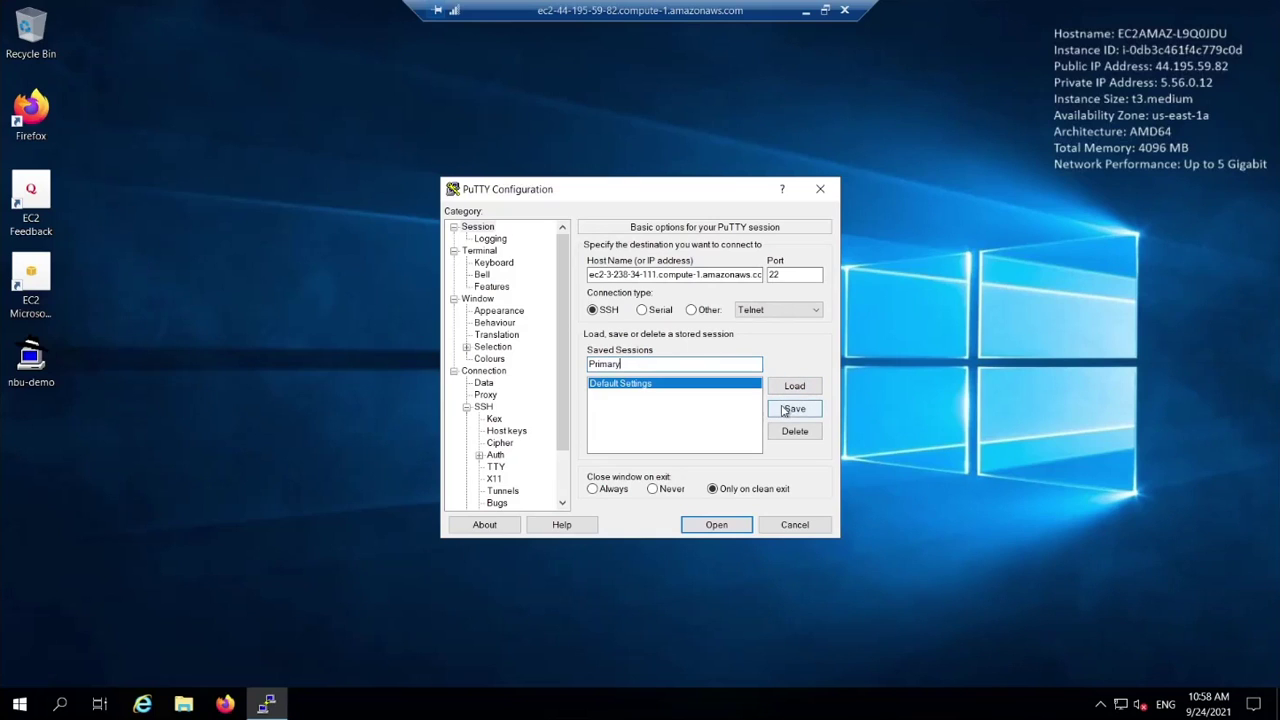
pyautogui.click(786, 408)
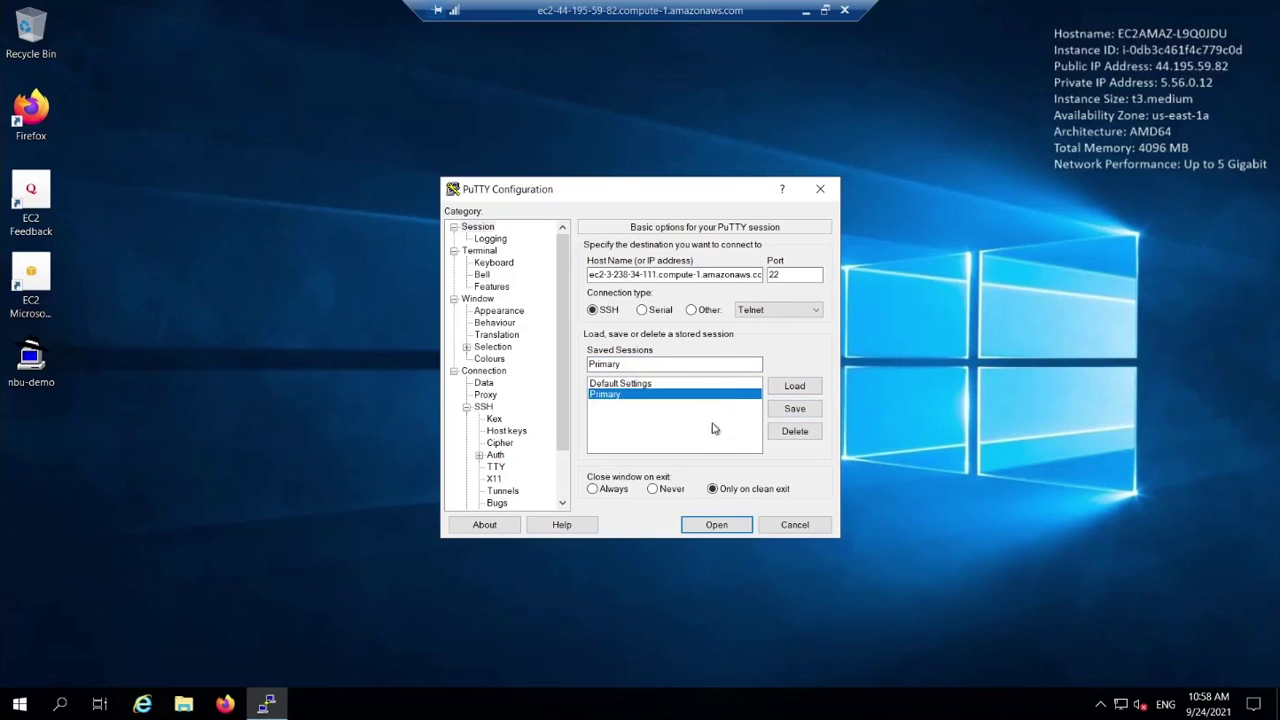
# - Open the SSH connection, accept the server's host key and log in as ec2-user
pyautogui.click(714, 524)
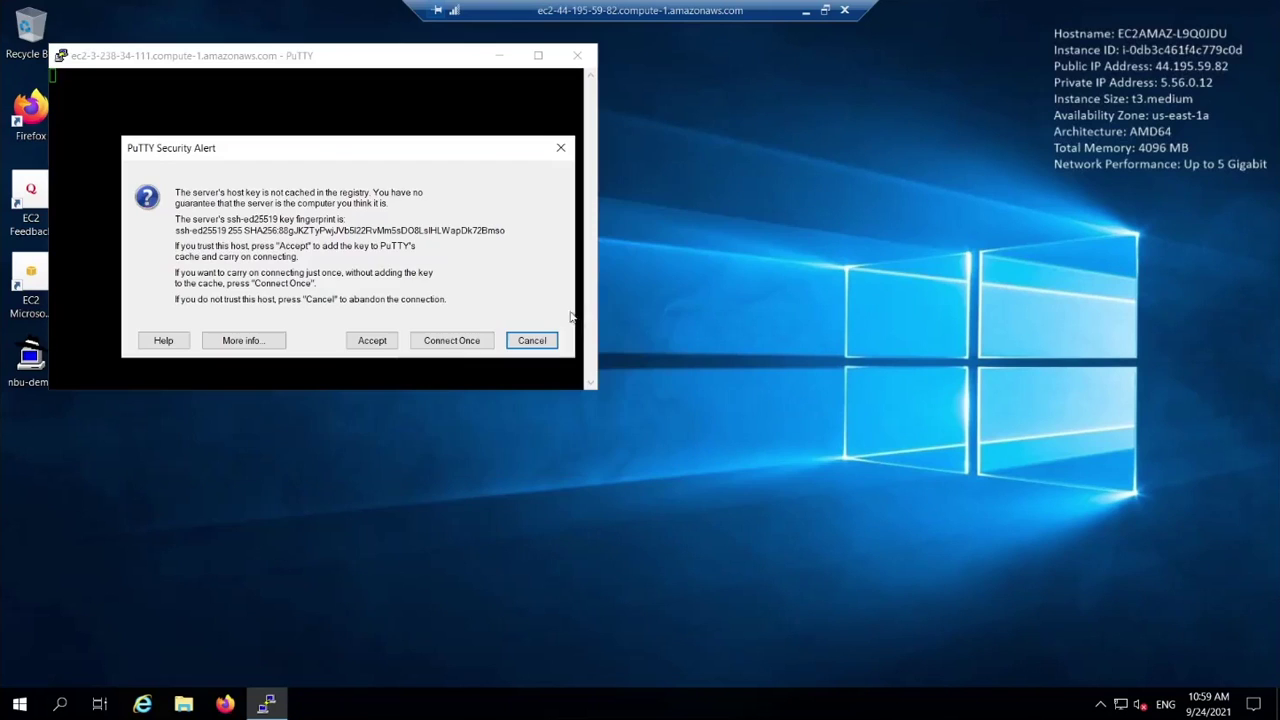
pyautogui.click(372, 340)
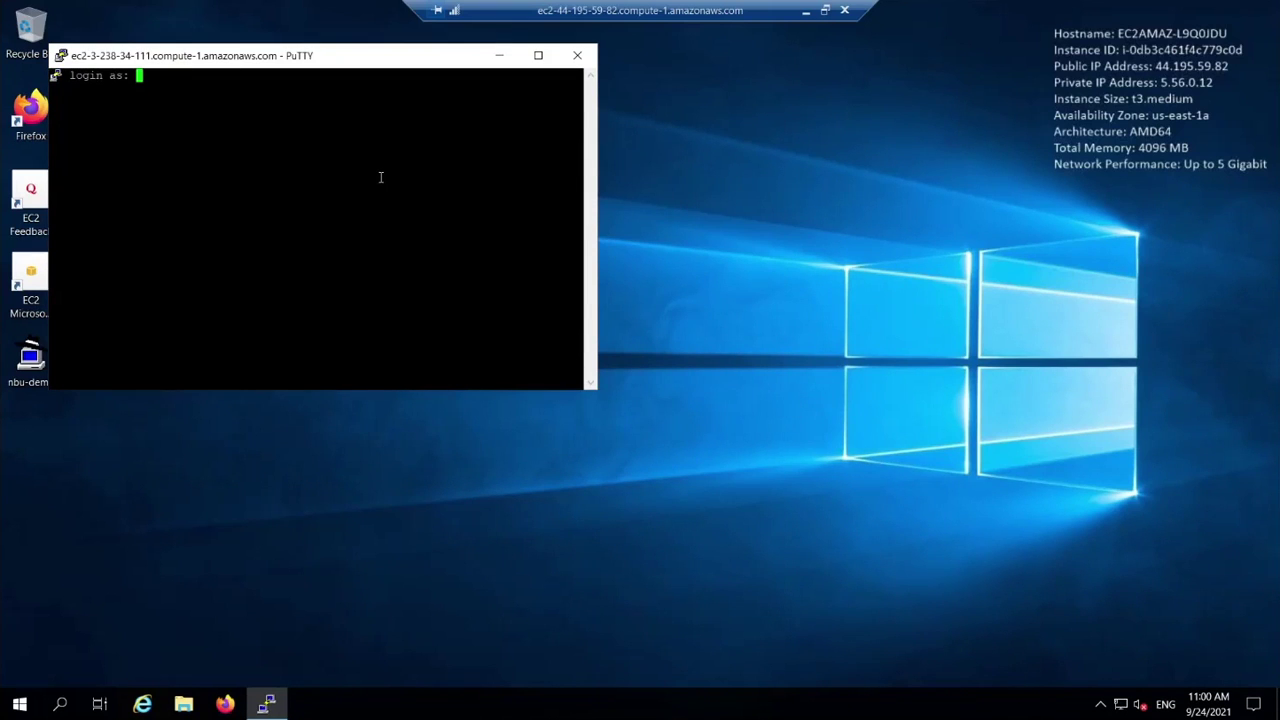
pyautogui.moveTo(400, 62); pyautogui.dragTo(730, 141)
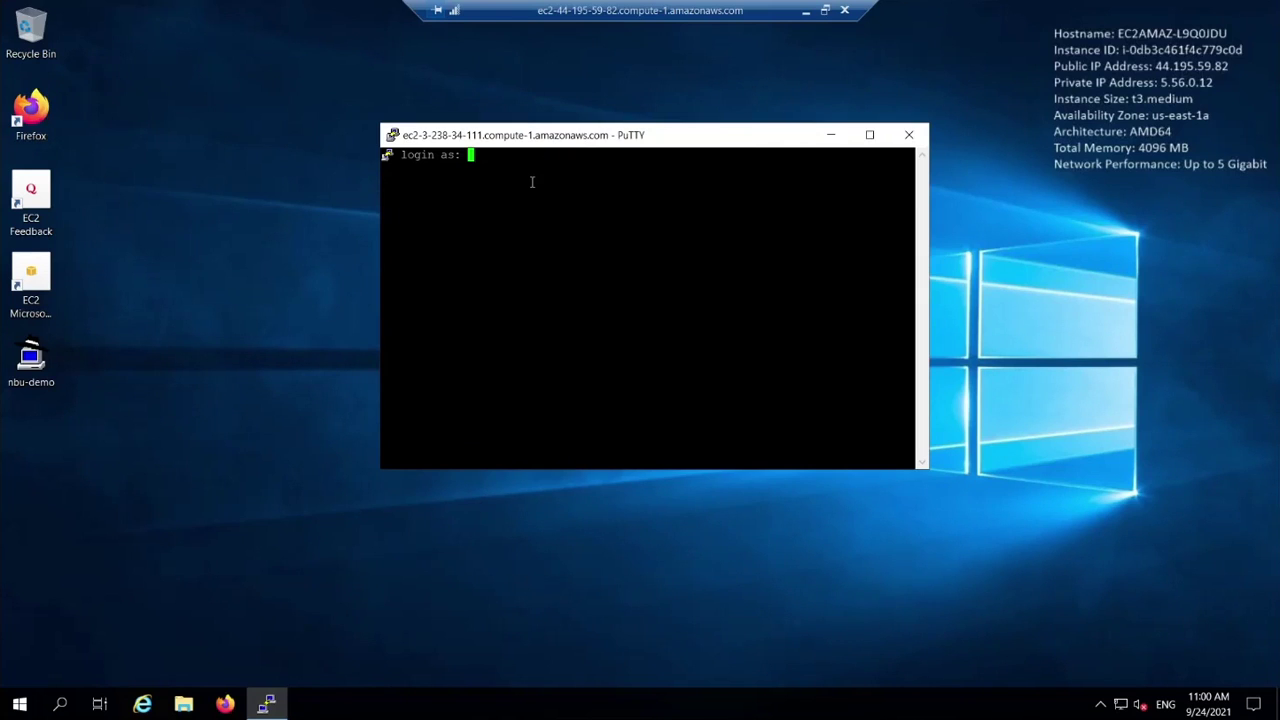
pyautogui.write('ec2-user')
pyautogui.press('Return')
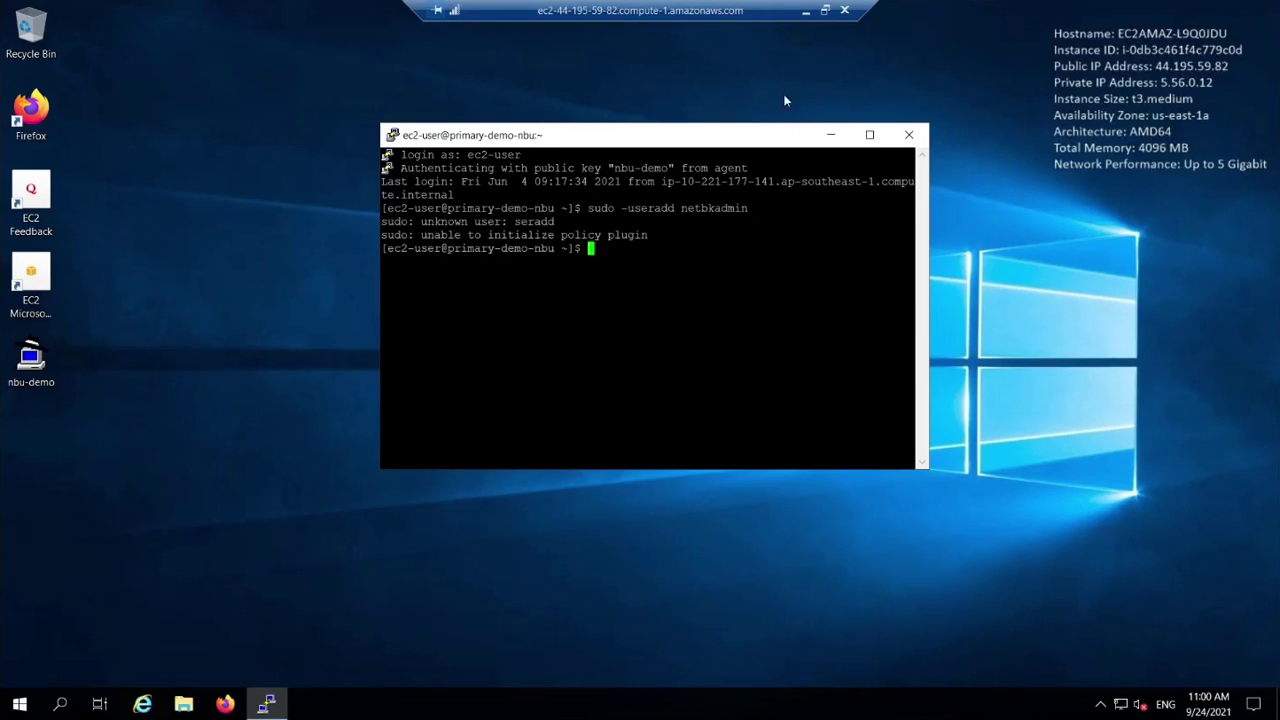
# - Copy "sudo useradd -m netbkadmin" from the Notepad notes on the local machine and run it in the PuTTY session
pyautogui.click(805, 10)
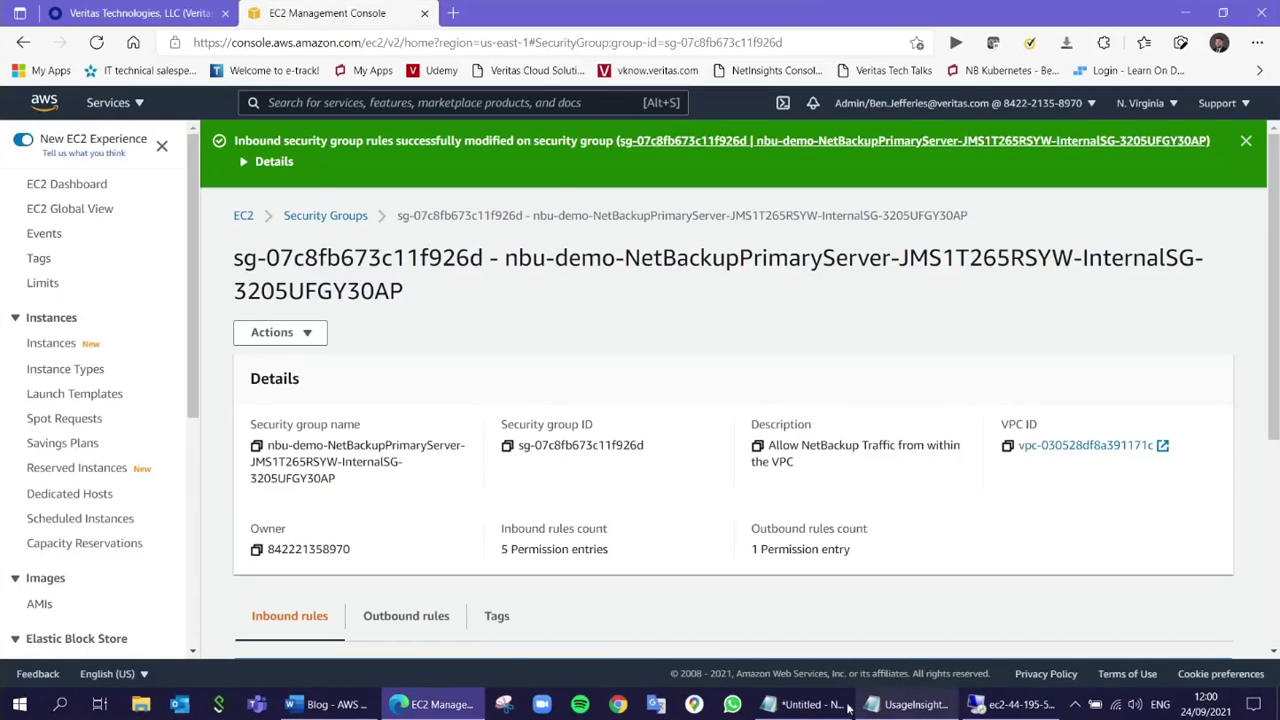
pyautogui.click(805, 704)
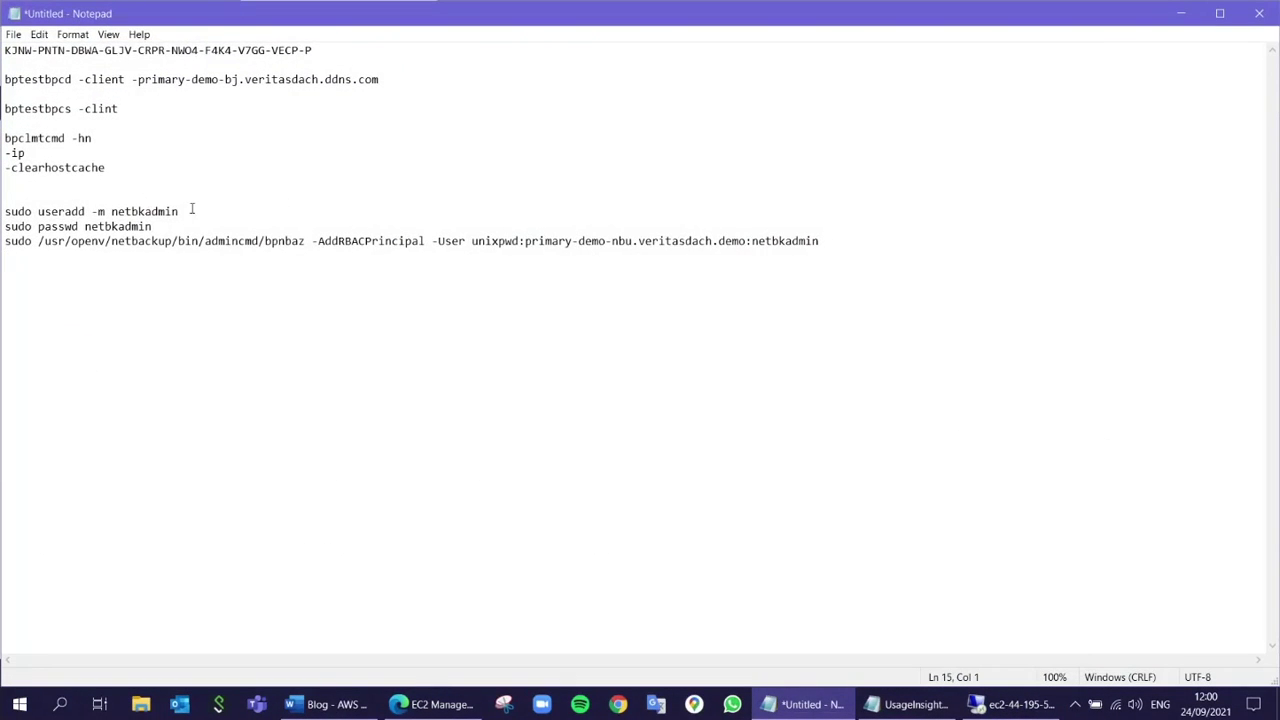
pyautogui.moveTo(192, 208); pyautogui.dragTo(4, 212)
pyautogui.hotkey('ctrl', 'c')
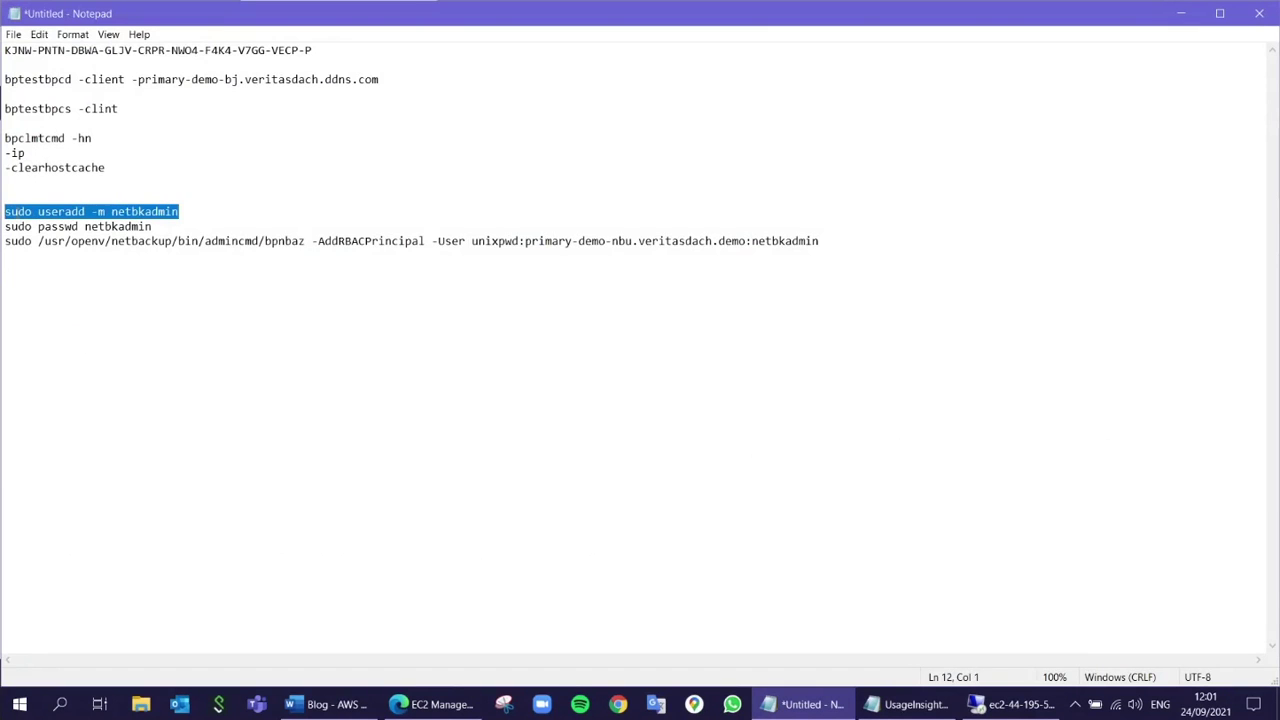
pyautogui.click(1015, 665)
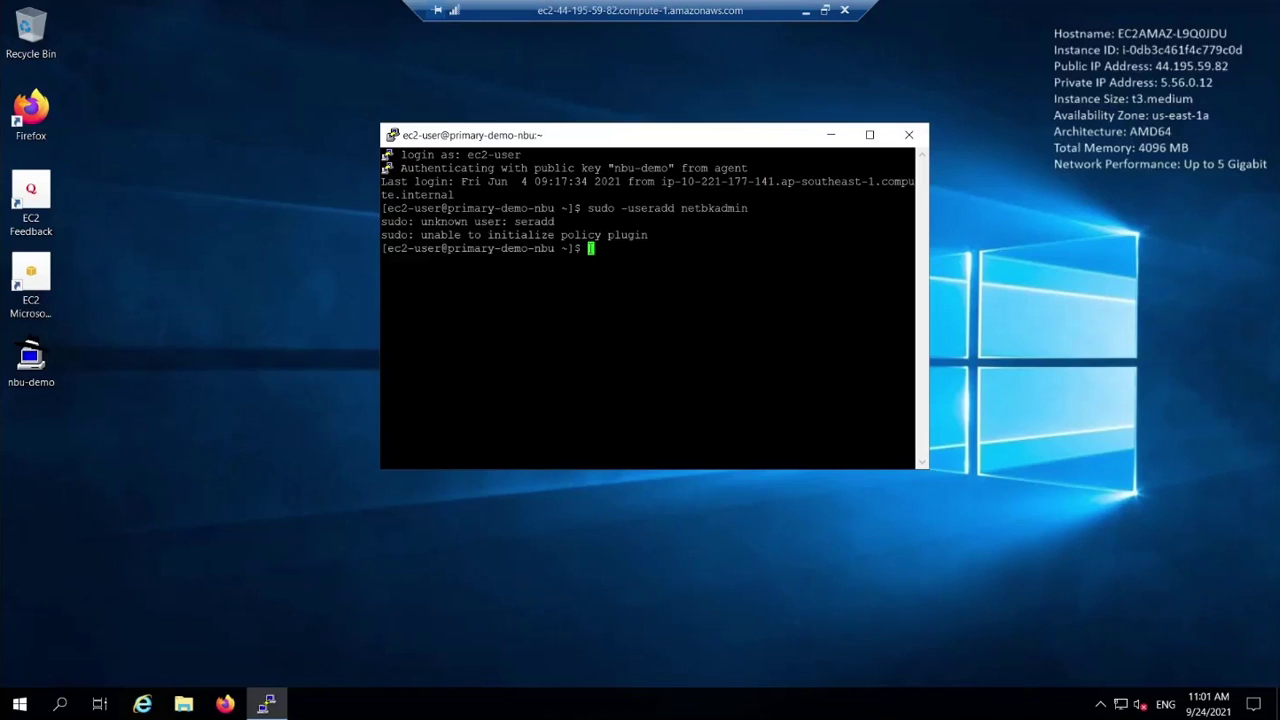
pyautogui.rightClick(590, 248)
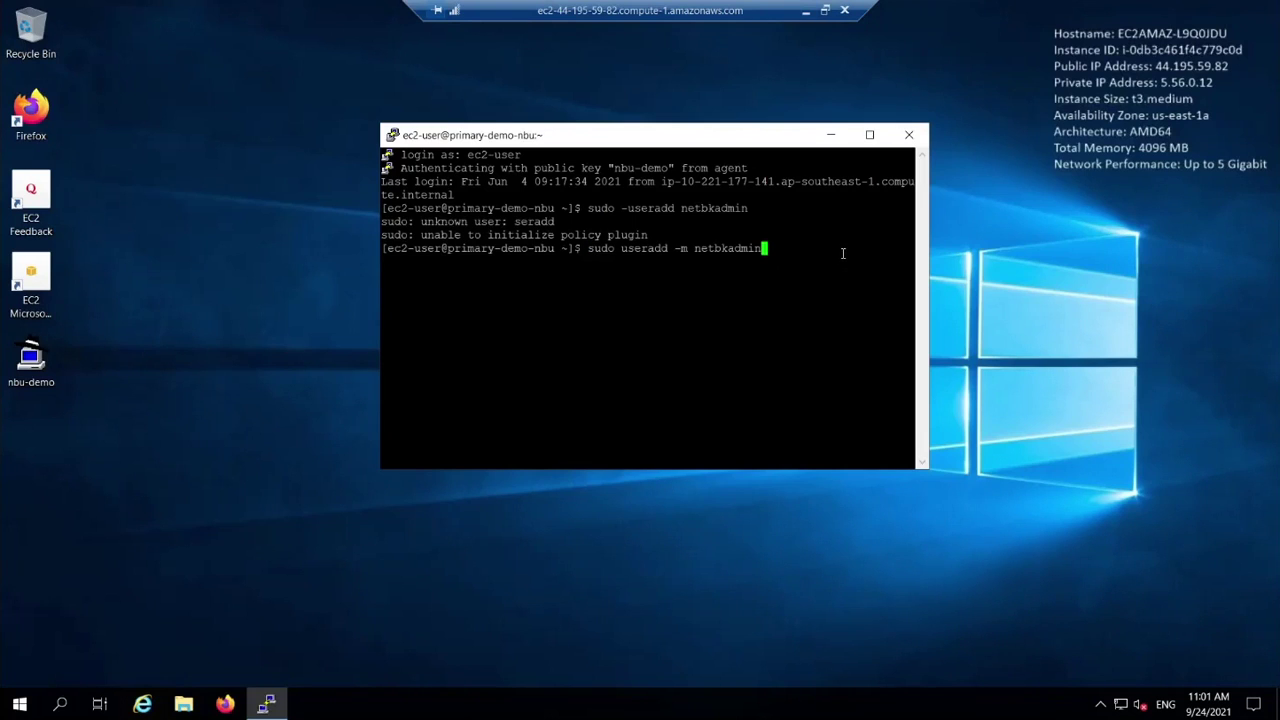
pyautogui.press('Return')
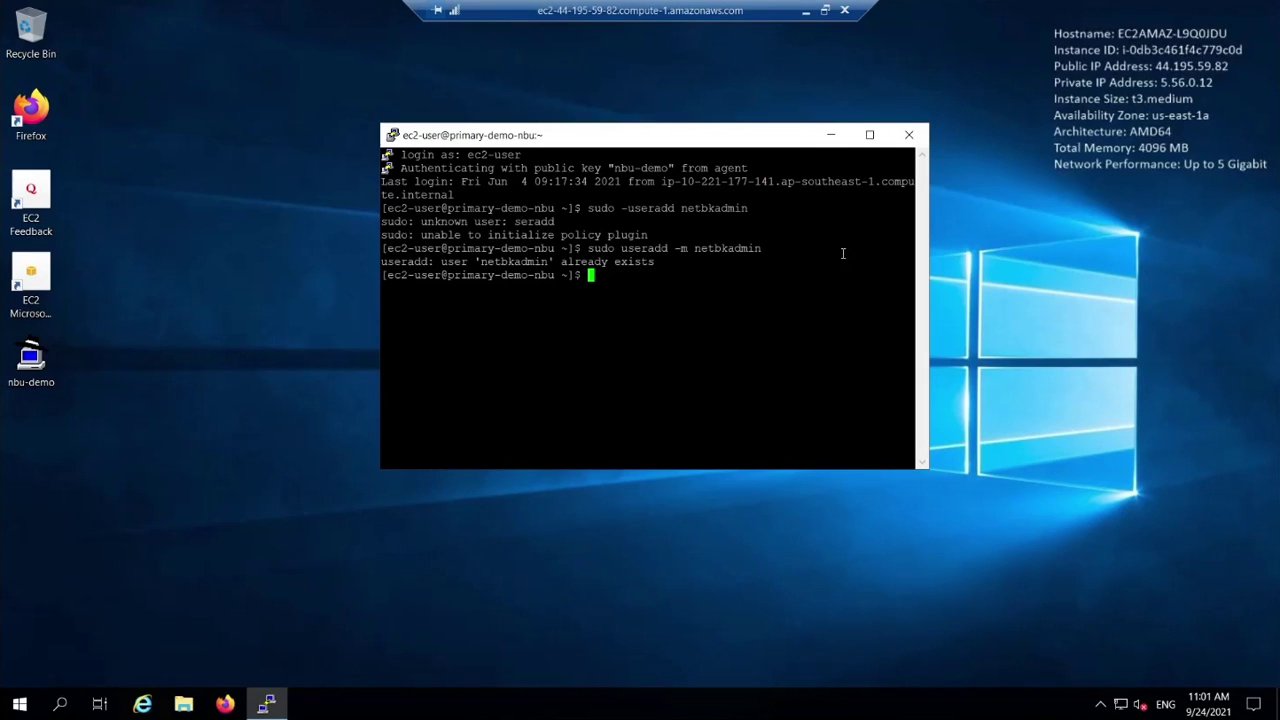
# - Run "sudo passwd netbkadmin" from the Notepad notes in the PuTTY session, entering and retyping the new account password
pyautogui.click(805, 11)
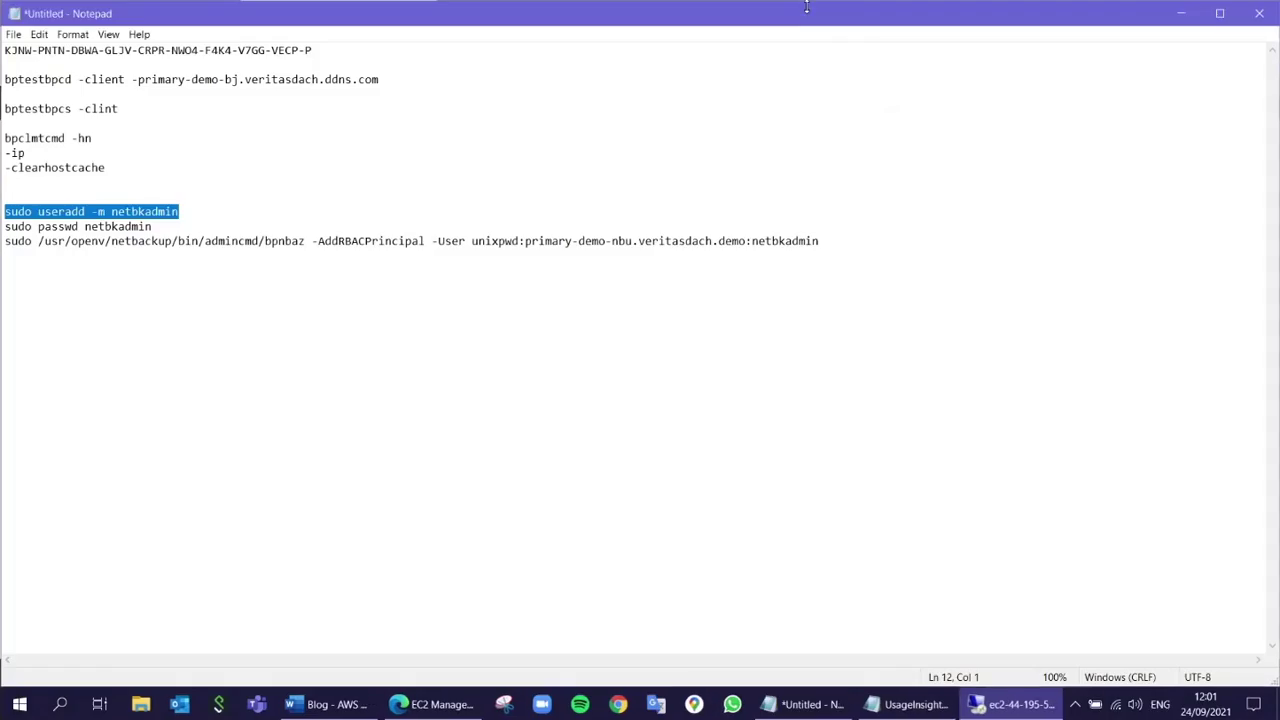
pyautogui.moveTo(156, 226); pyautogui.dragTo(5, 226)
pyautogui.hotkey('ctrl', 'c')
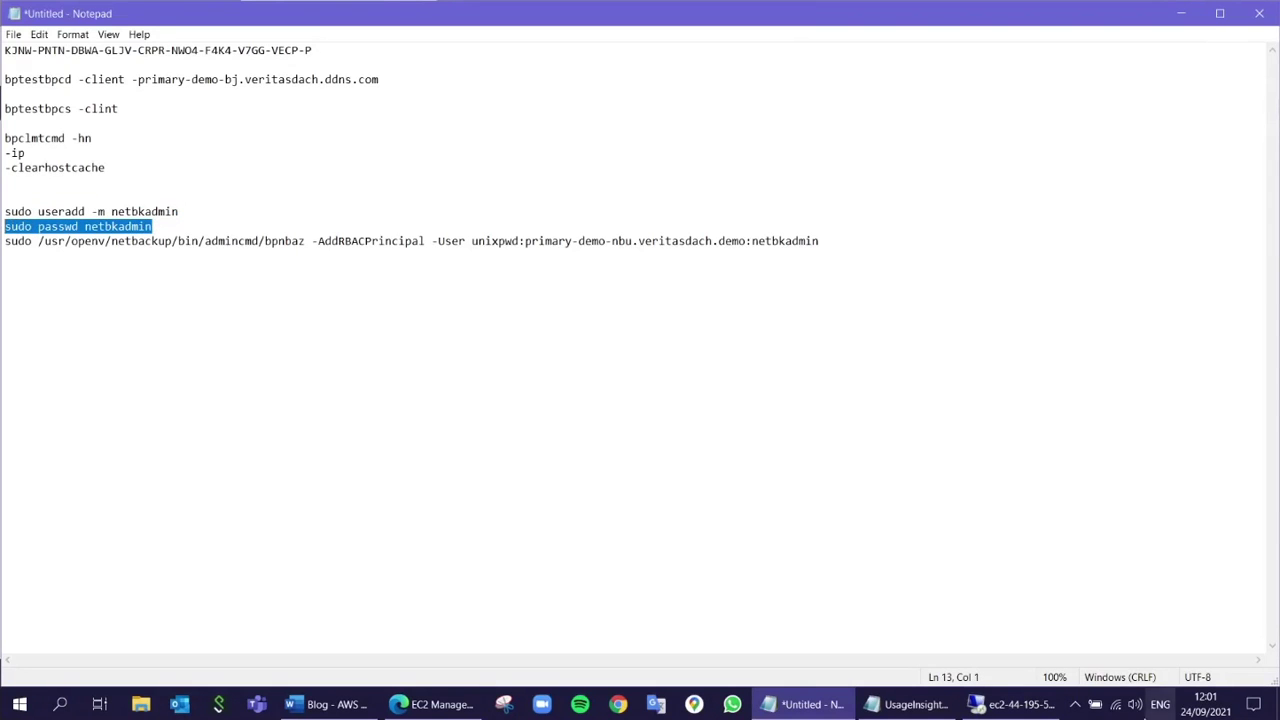
pyautogui.click(1013, 704)
pyautogui.rightClick(590, 282)
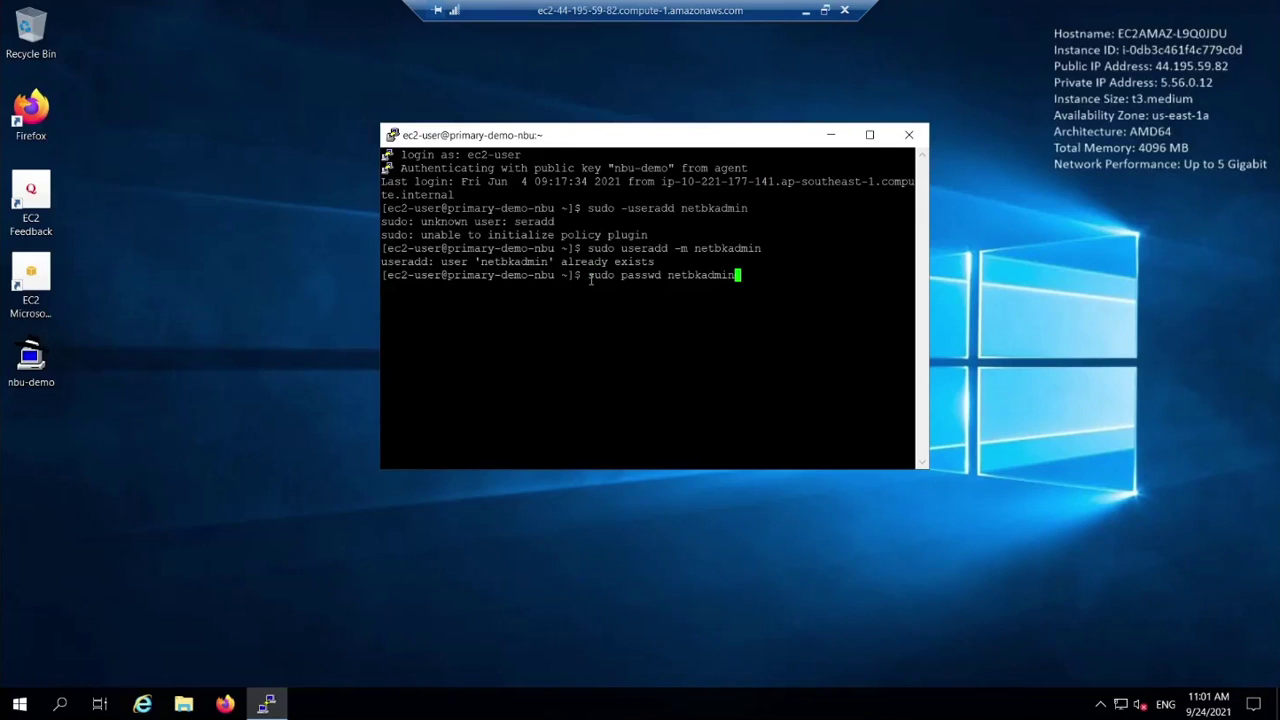
pyautogui.press('Return')
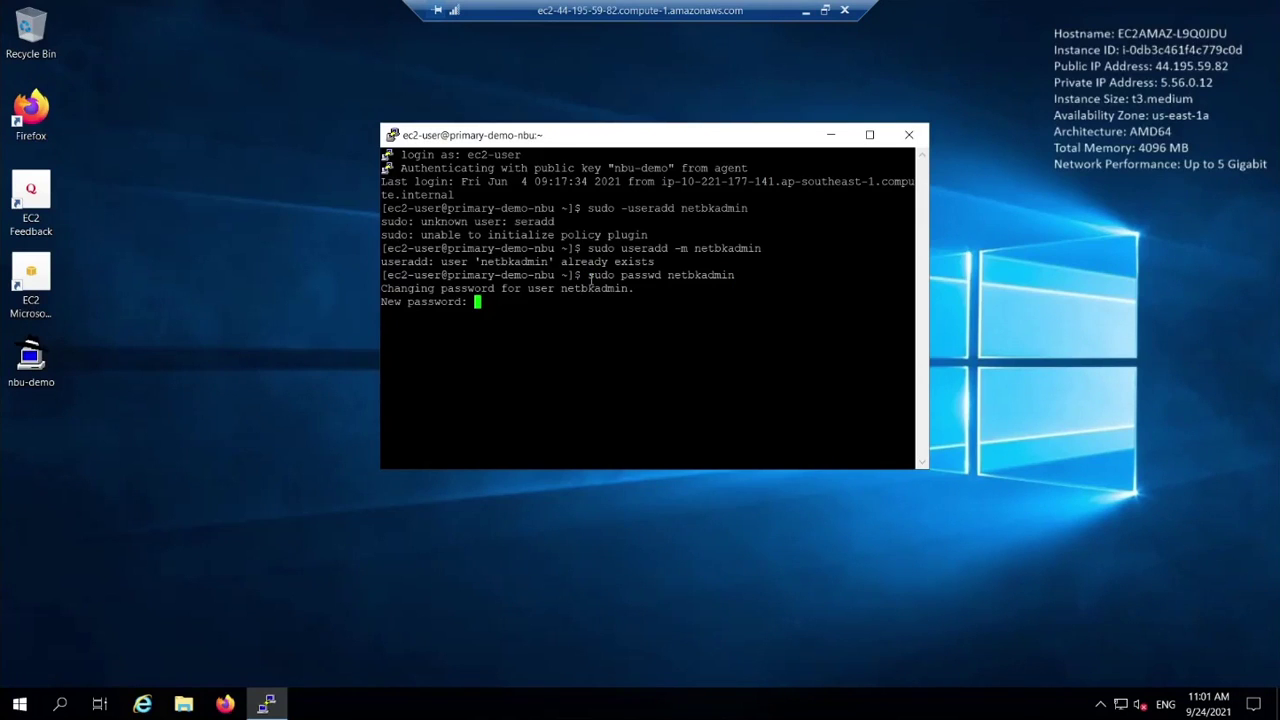
pyautogui.press('Return')
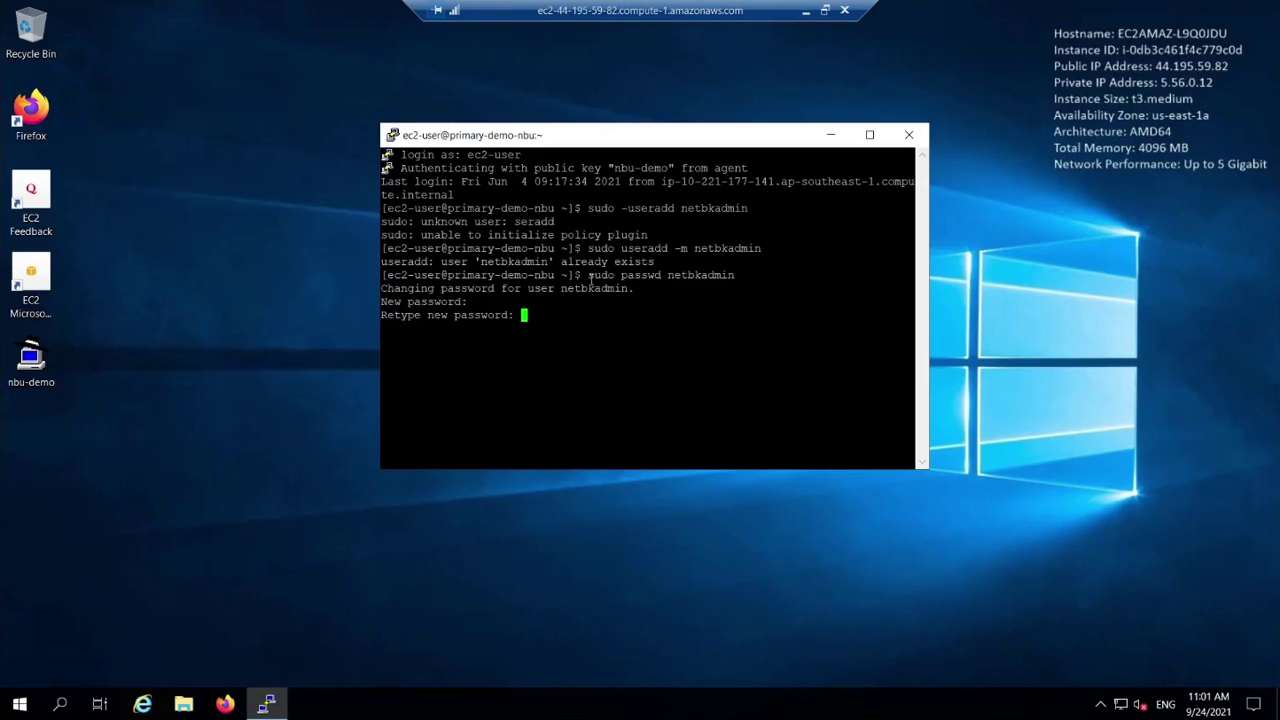
pyautogui.press('Return')
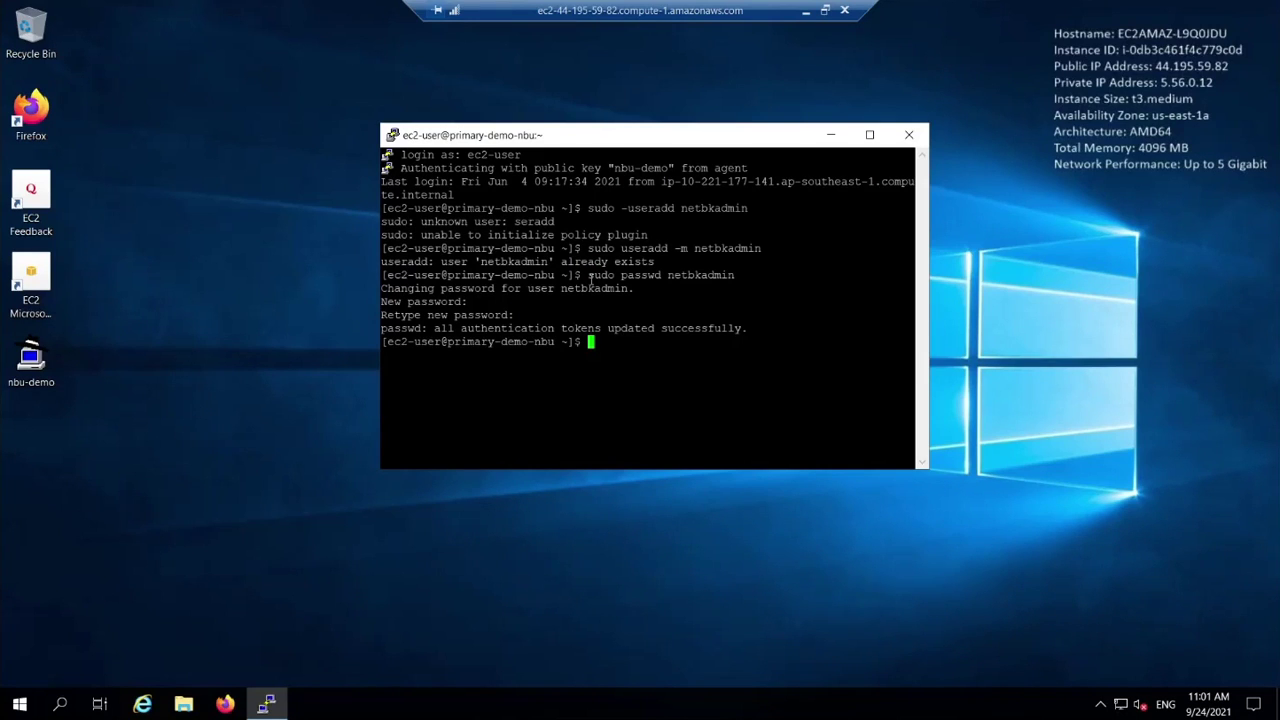
# - In the Notepad notes, append .io to the veritasdach.demo domain in the bpnbaz -AddRBACPrincipal command
pyautogui.click(806, 10)
pyautogui.click(86, 290)
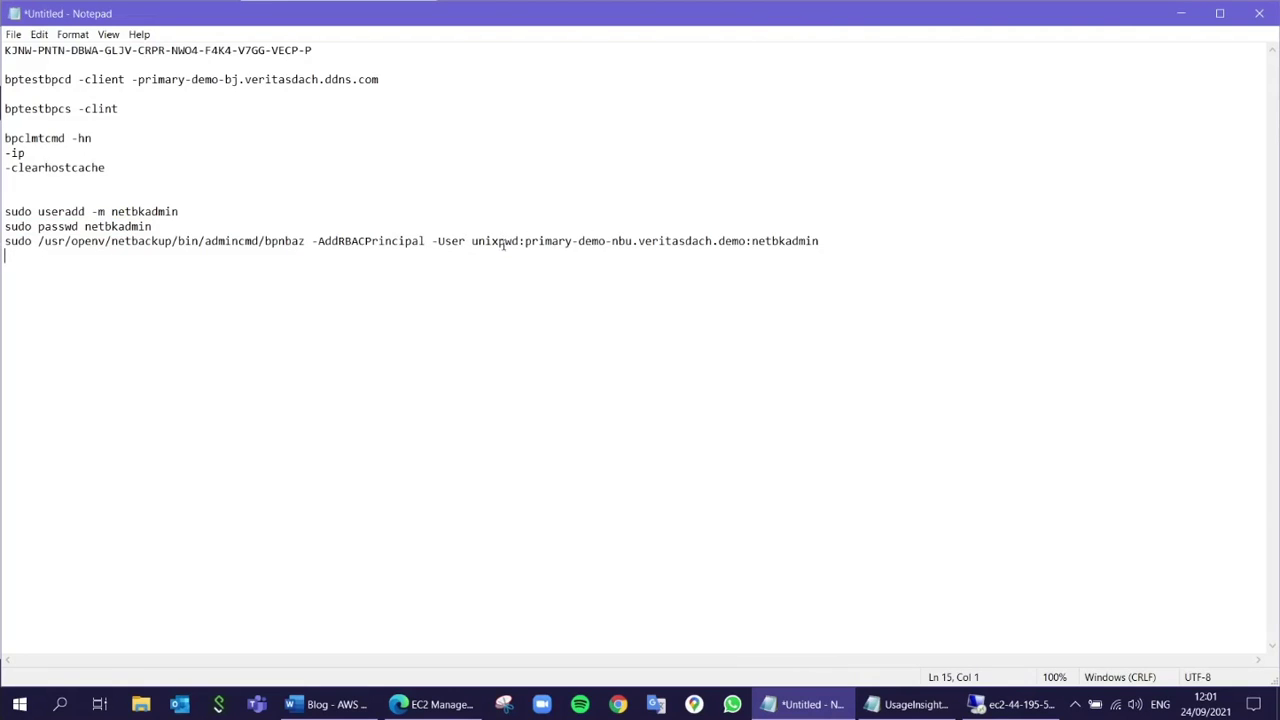
pyautogui.moveTo(478, 245); pyautogui.dragTo(513, 242)
pyautogui.click(542, 272)
pyautogui.moveTo(720, 243); pyautogui.dragTo(735, 243)
pyautogui.click(748, 244)
pyautogui.write('.io')
# - Run the bpnbaz -AddRBACPrincipal command for primary-demo-nbu.veritasdach.demo.io:netbkadmin from the Notepad notes in the PuTTY session, and close the session
pyautogui.moveTo(848, 241); pyautogui.dragTo(6, 241)
pyautogui.hotkey('ctrl', 'c')
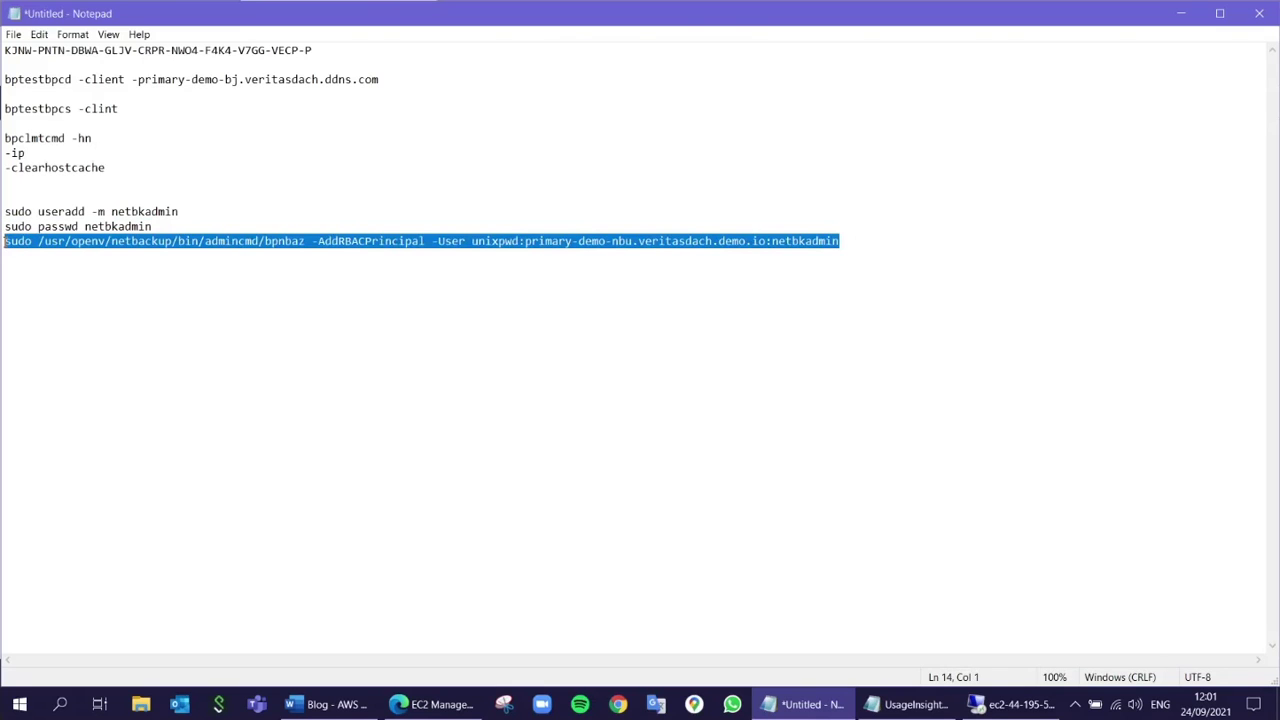
pyautogui.click(1015, 704)
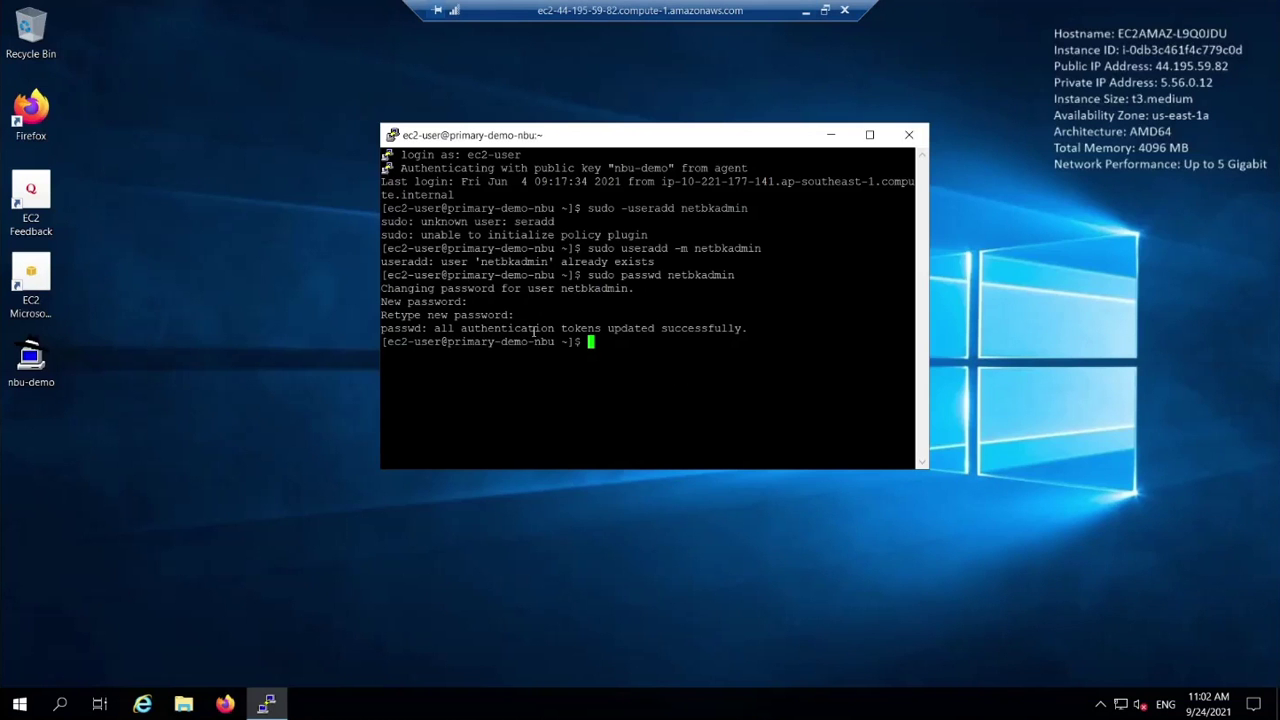
pyautogui.rightClick(600, 342)
pyautogui.press('Return')
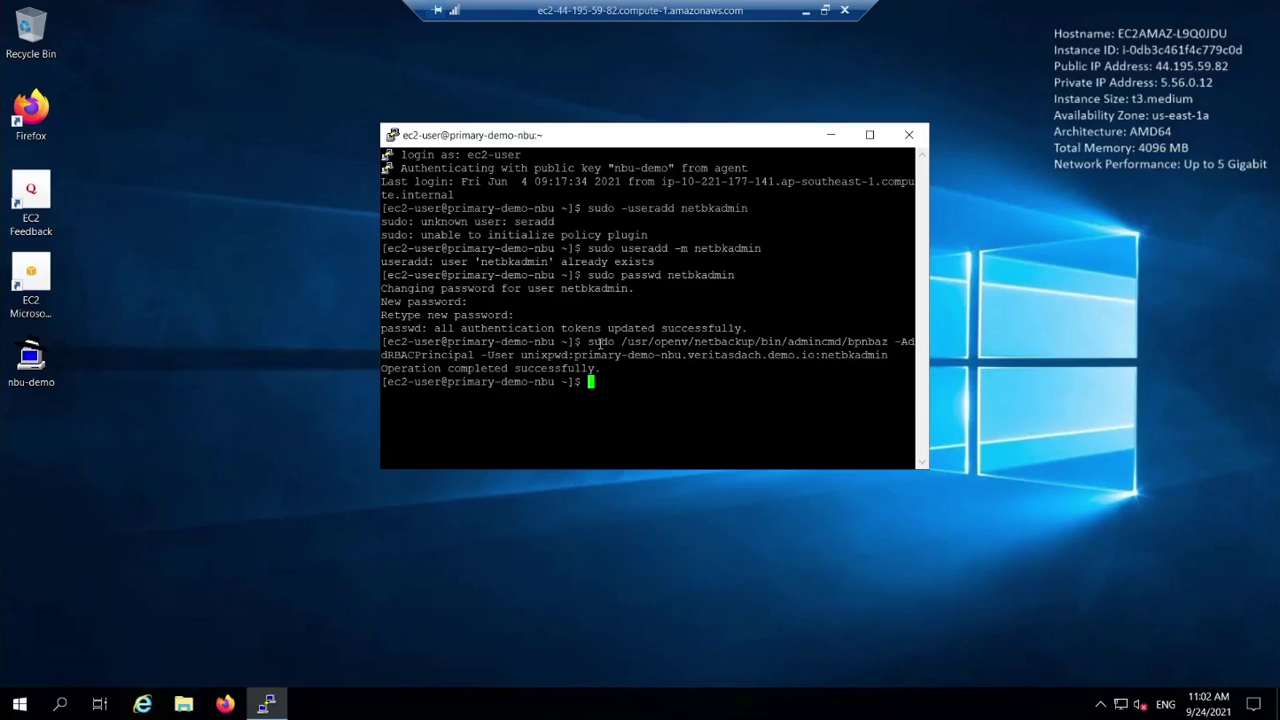
pyautogui.click(926, 134)
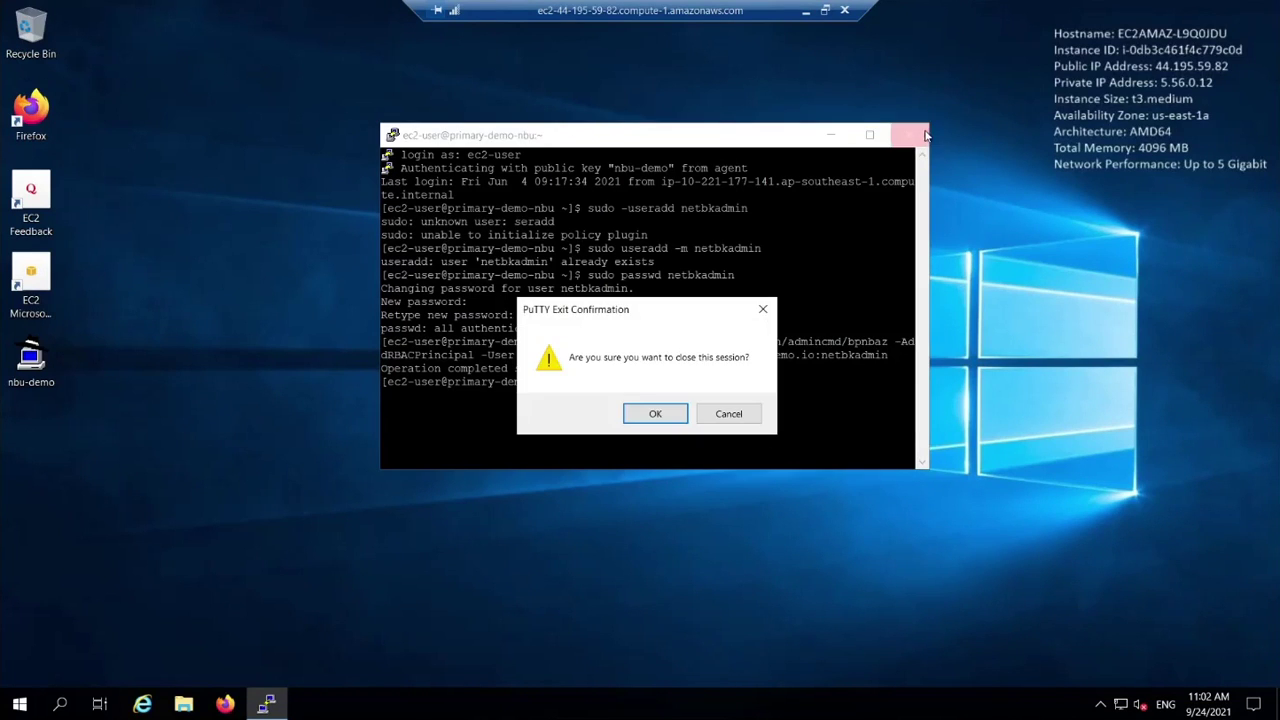
pyautogui.click(676, 410)
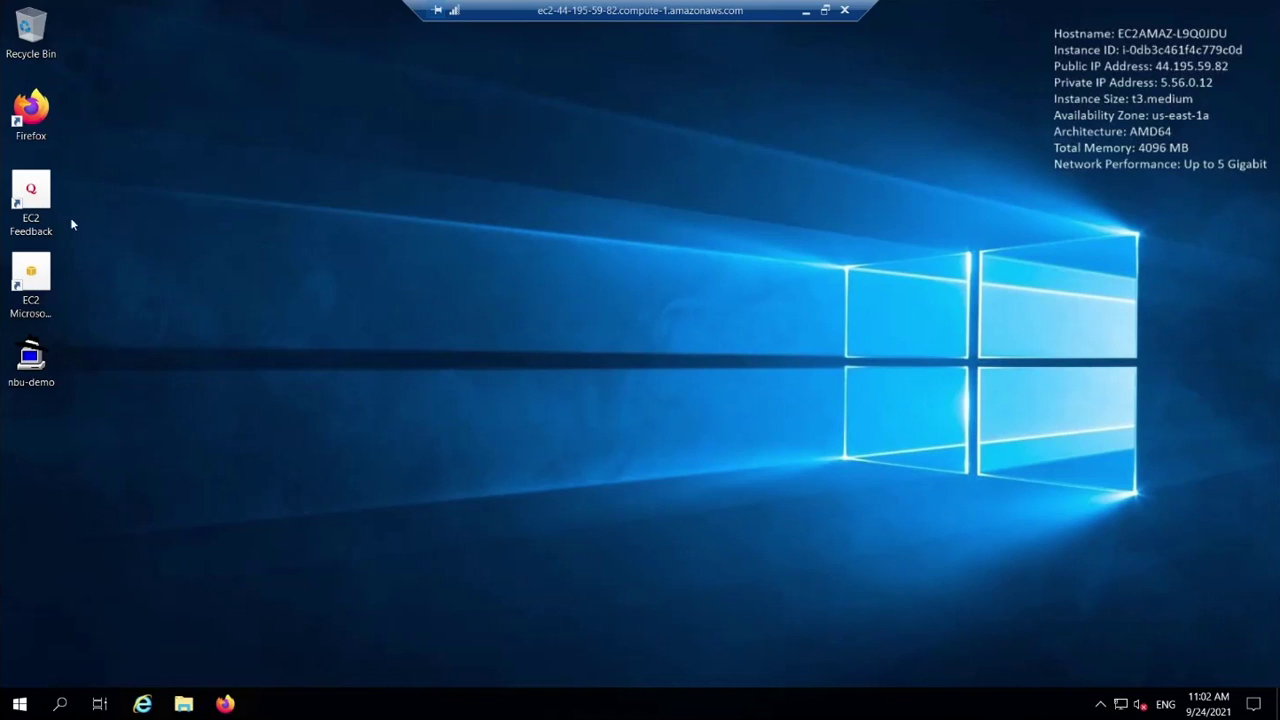
# - Open Firefox on the remote desktop and decline making it the default browser, with the prompt set not to show again
pyautogui.doubleClick(31, 110)
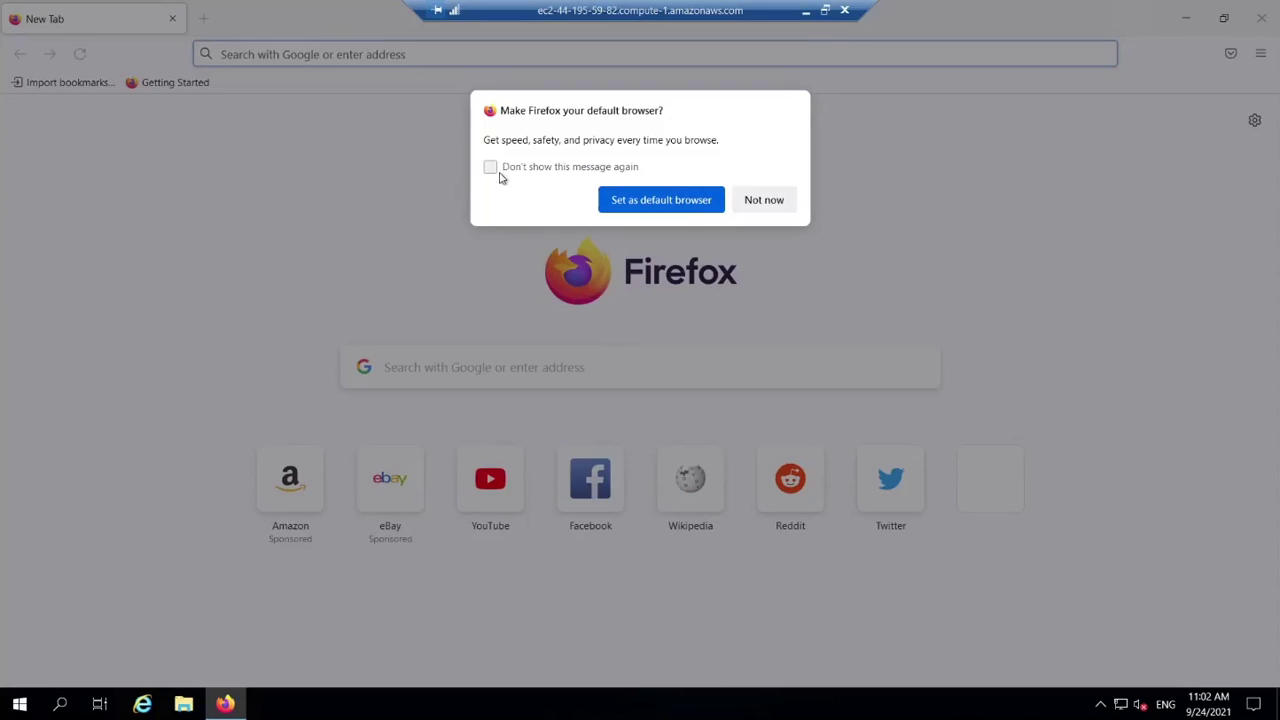
pyautogui.click(491, 168)
pyautogui.click(764, 200)
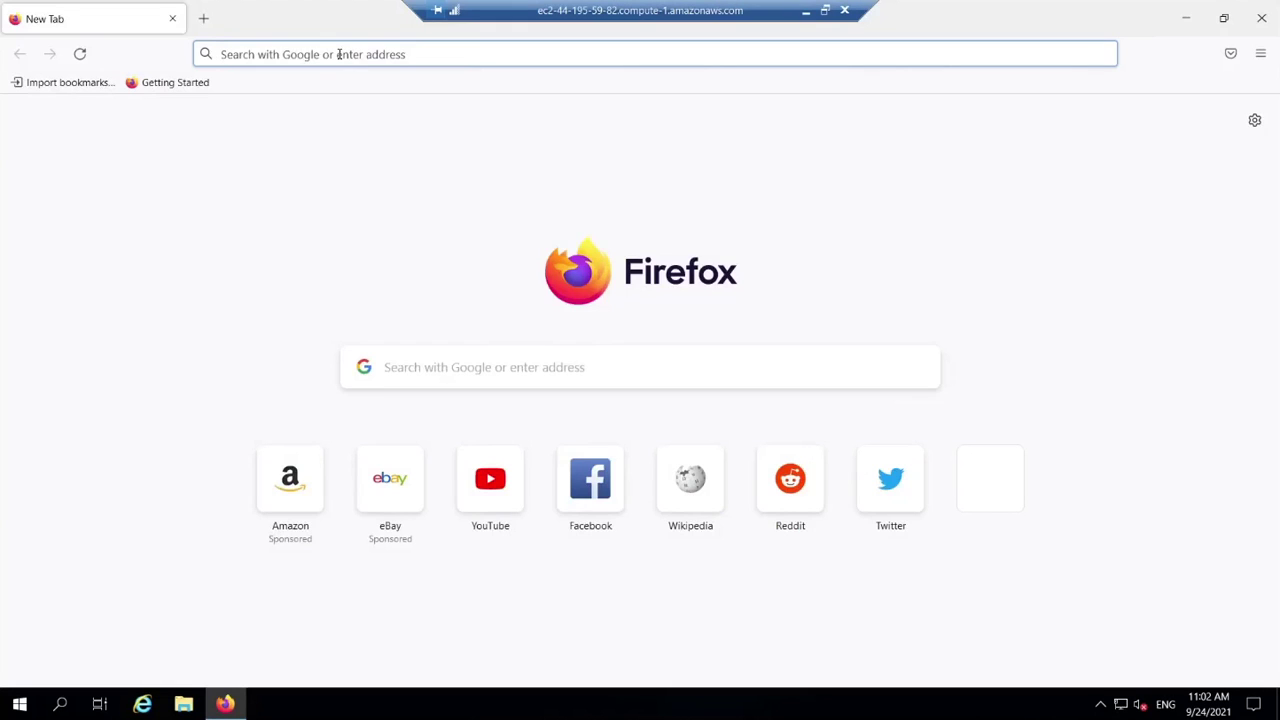
pyautogui.click(339, 54)
pyautogui.write('htt[')
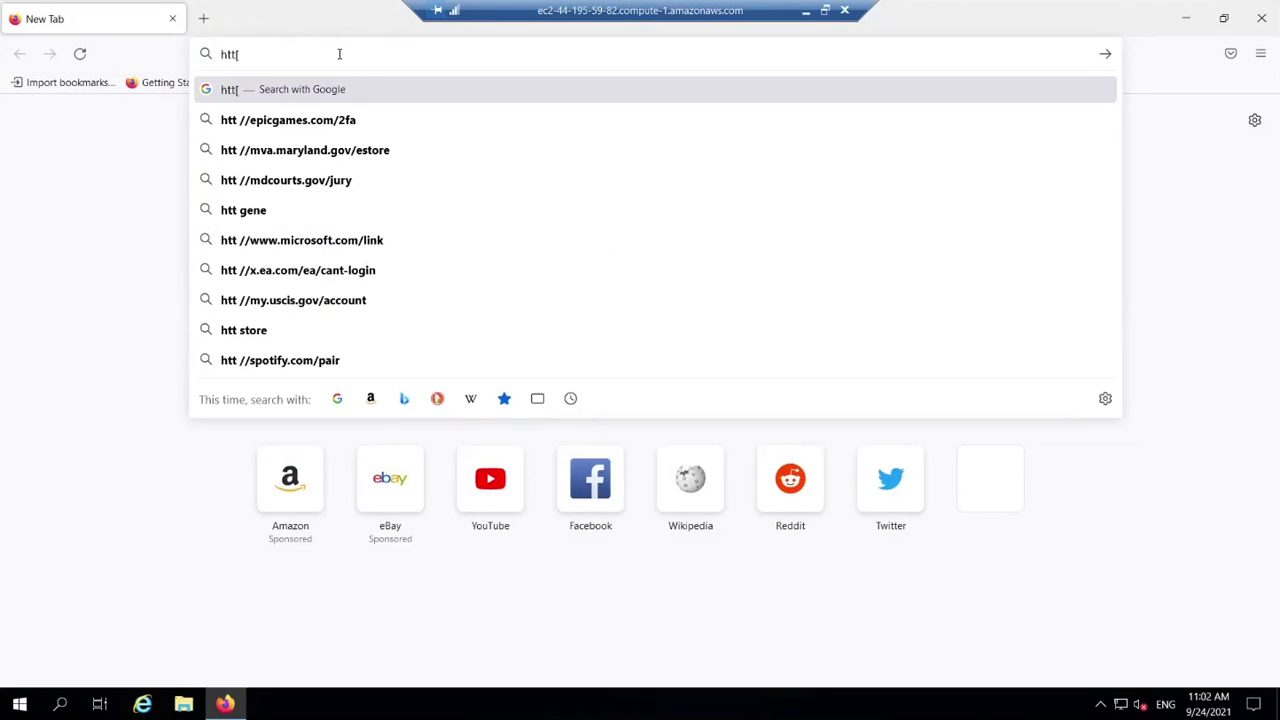
pyautogui.press('BackSpace')
pyautogui.write('ps://')
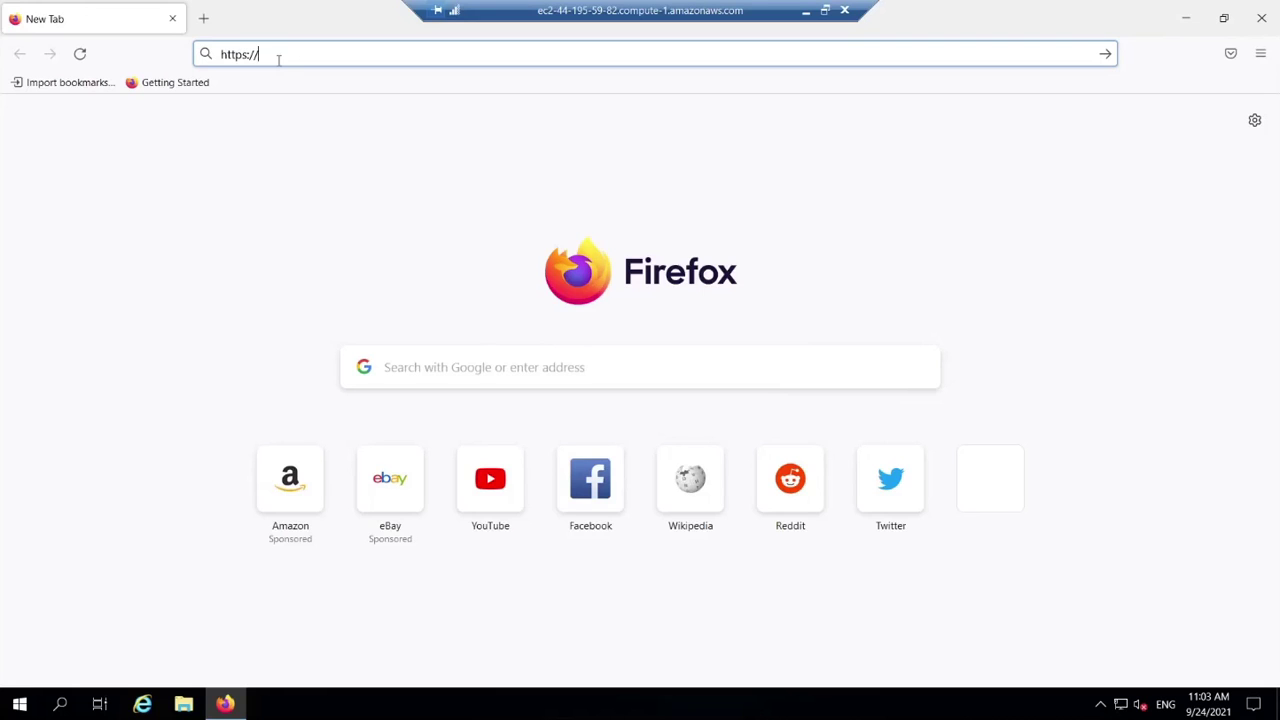
pyautogui.write('primary')
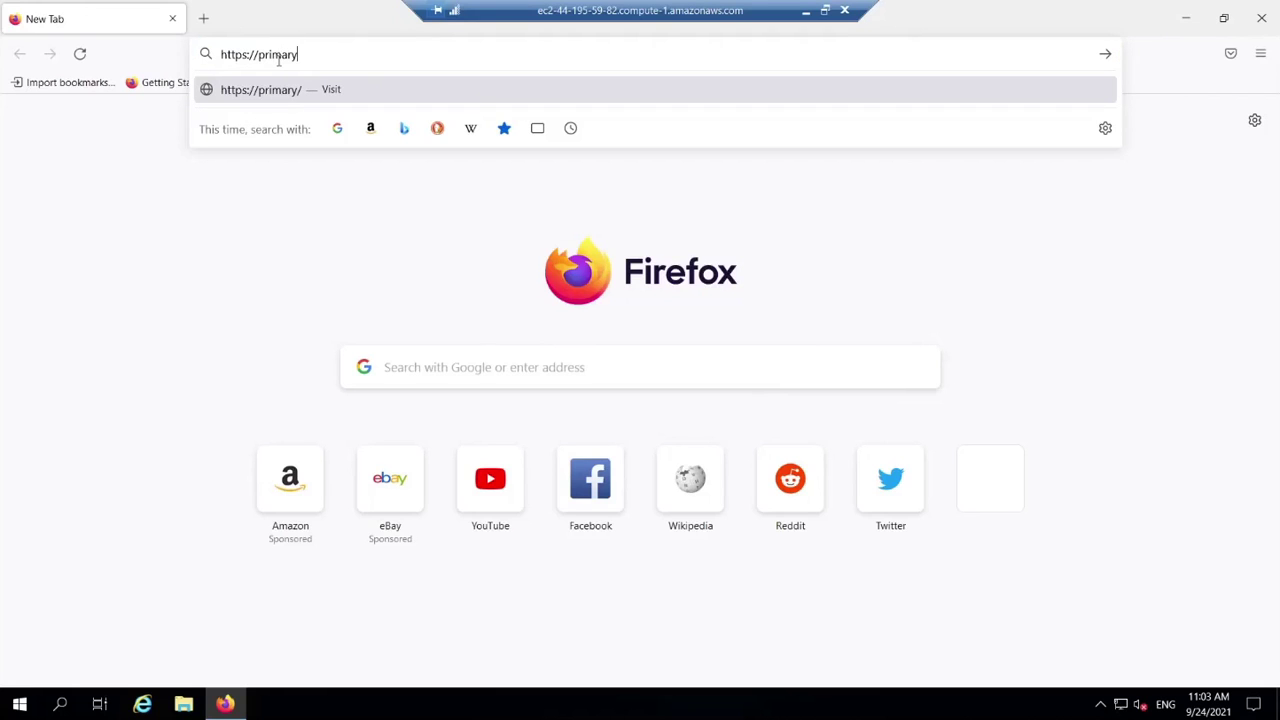
pyautogui.write('-demo-nbu')
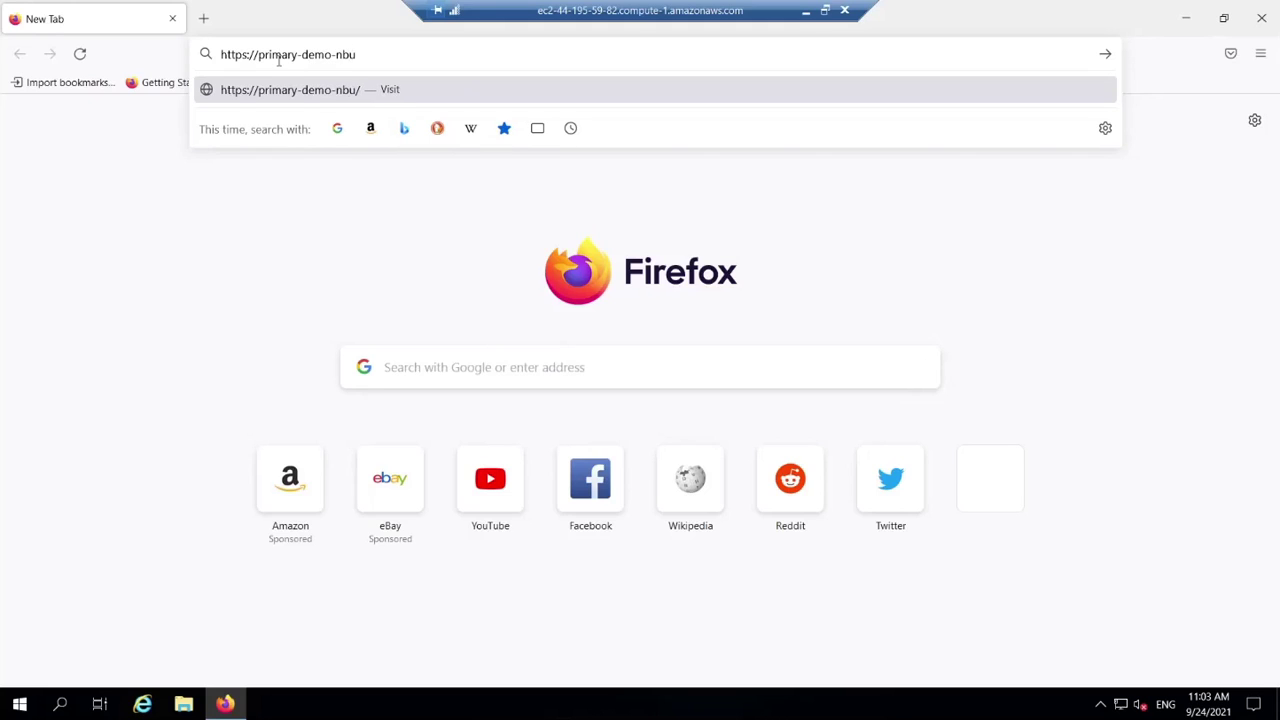
pyautogui.write('.veritasdac')
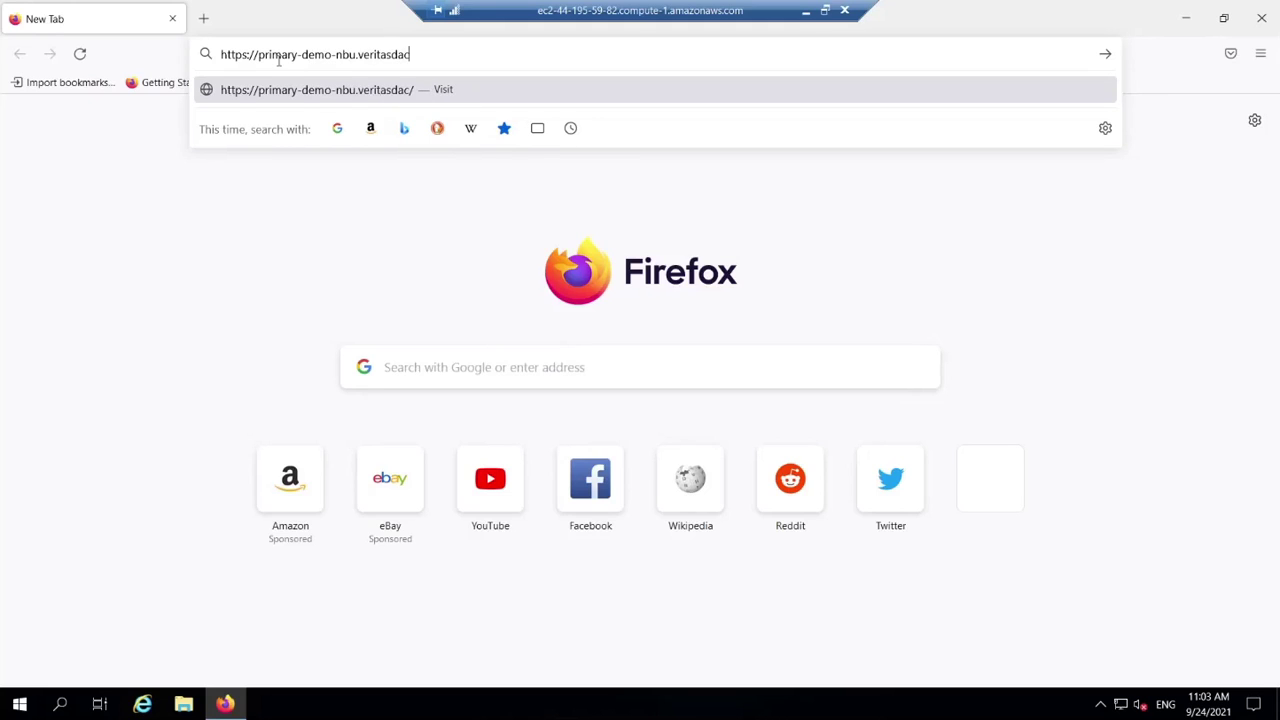
pyautogui.write('h.demo.io')
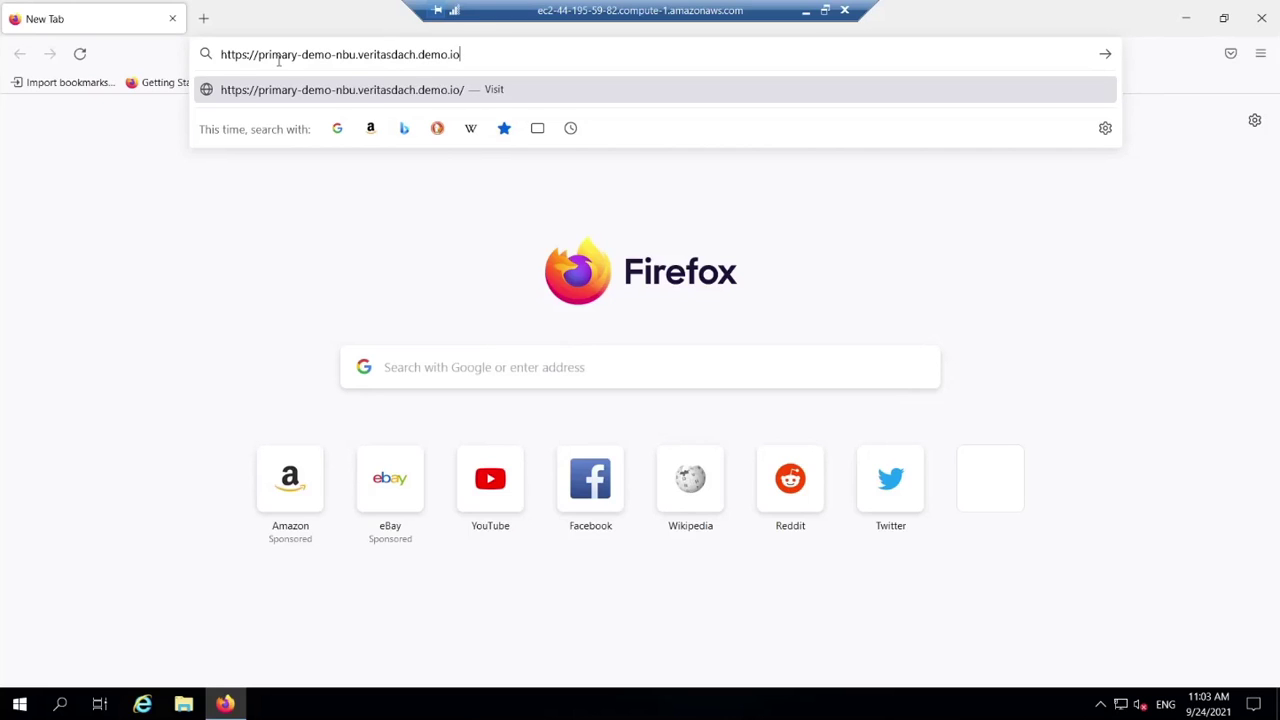
pyautogui.write('/webui')
pyautogui.press('Return')
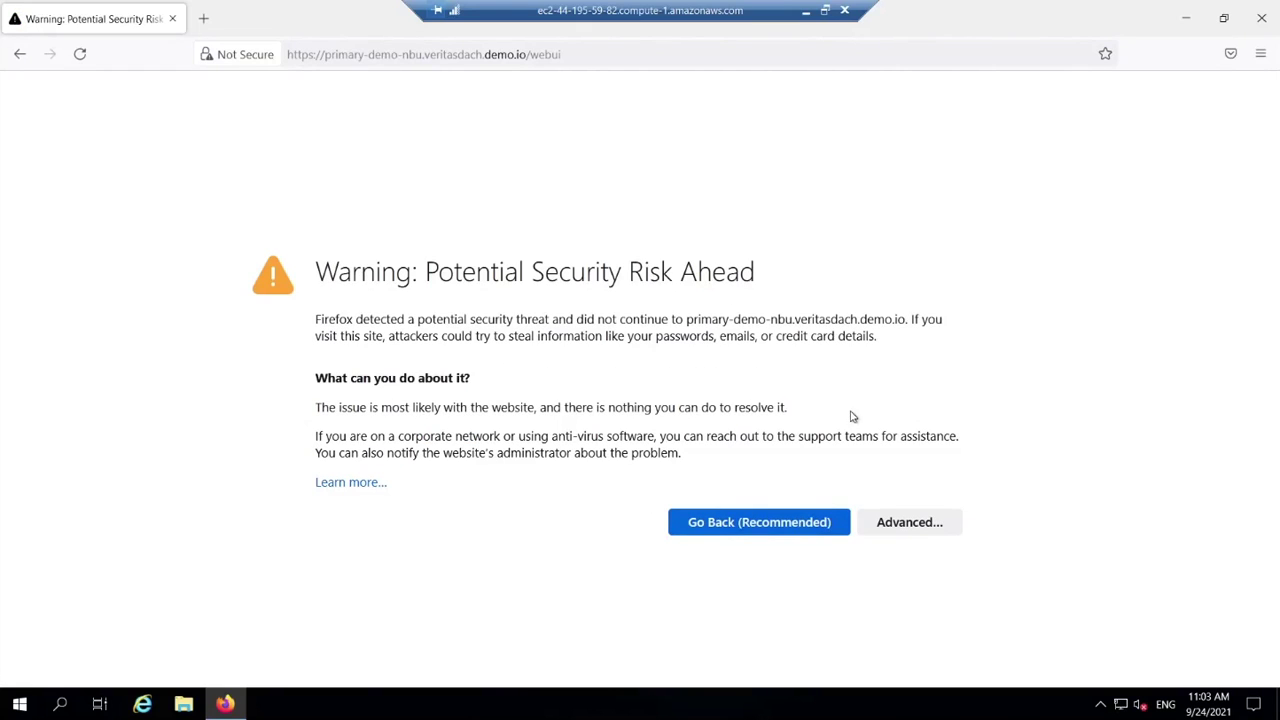
pyautogui.click(874, 517)
pyautogui.scroll(-3, 846, 506)
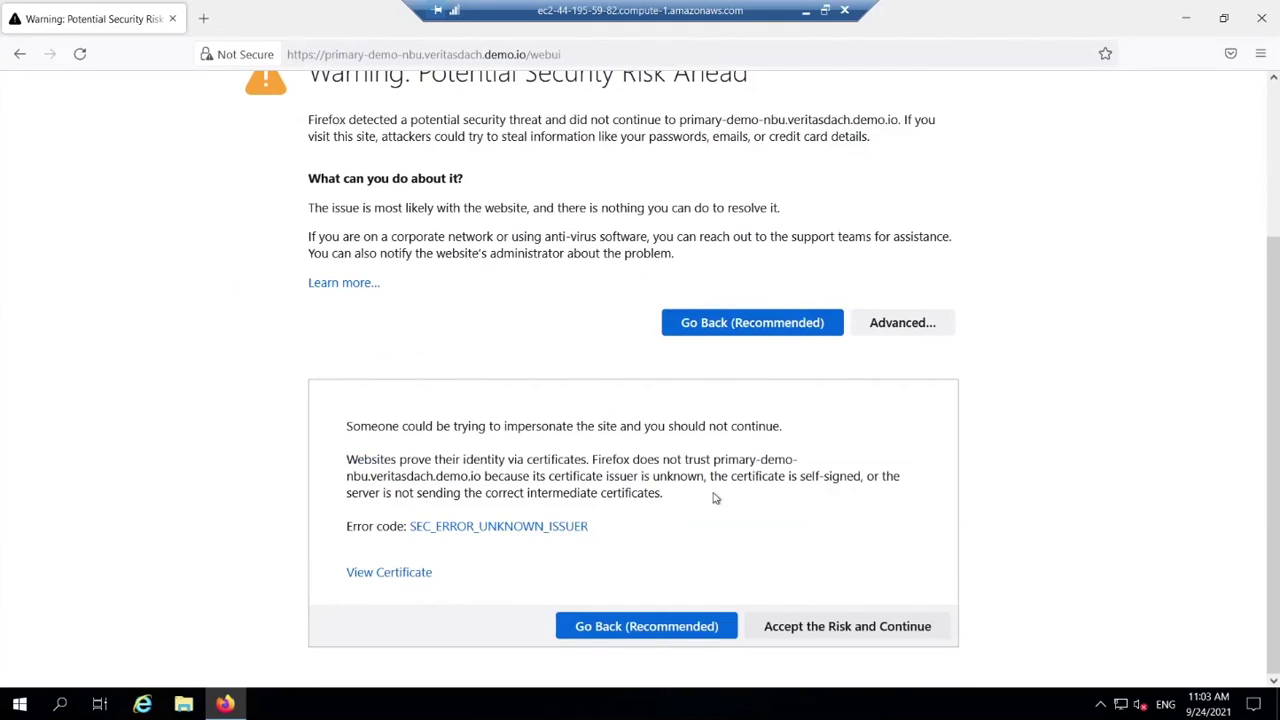
pyautogui.click(798, 632)
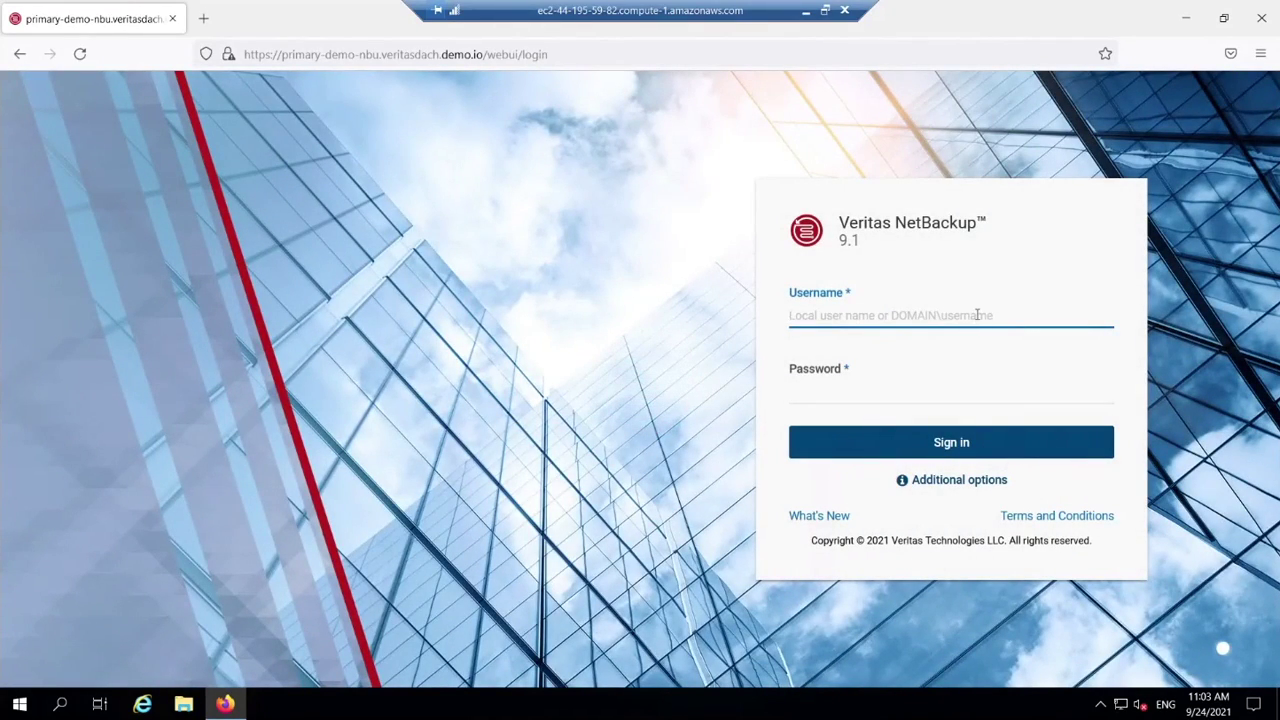
# - Sign in to the NetBackup web UI as netbkadmin with the account password and save the login in the browser
pyautogui.write('nt')
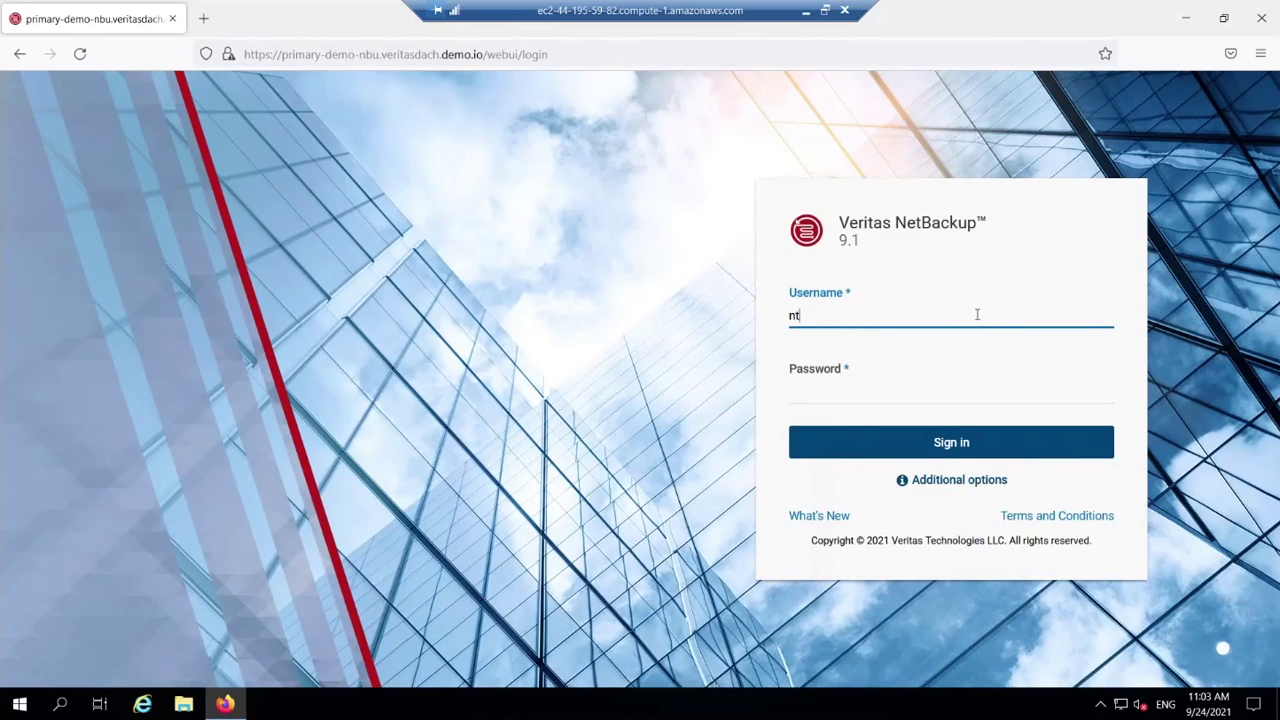
pyautogui.write('ebkadmin')
pyautogui.press('Tab')
pyautogui.write('•')
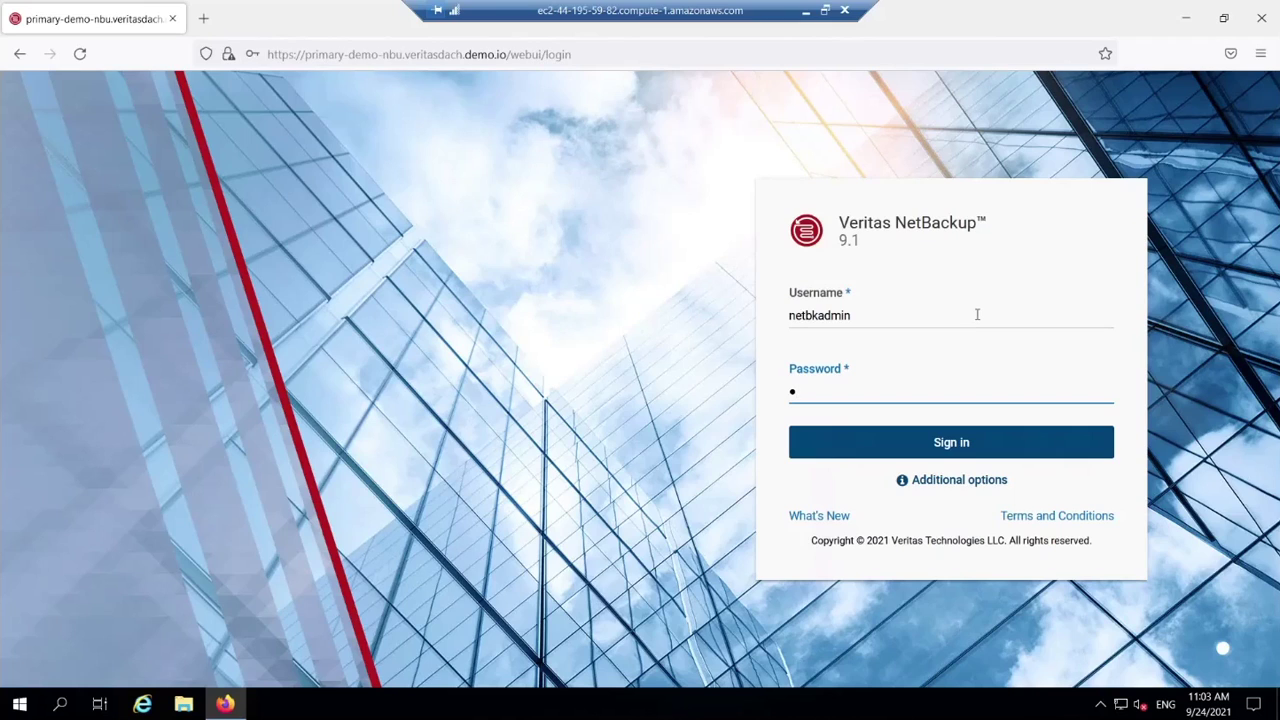
pyautogui.write('•')
pyautogui.press('Return')
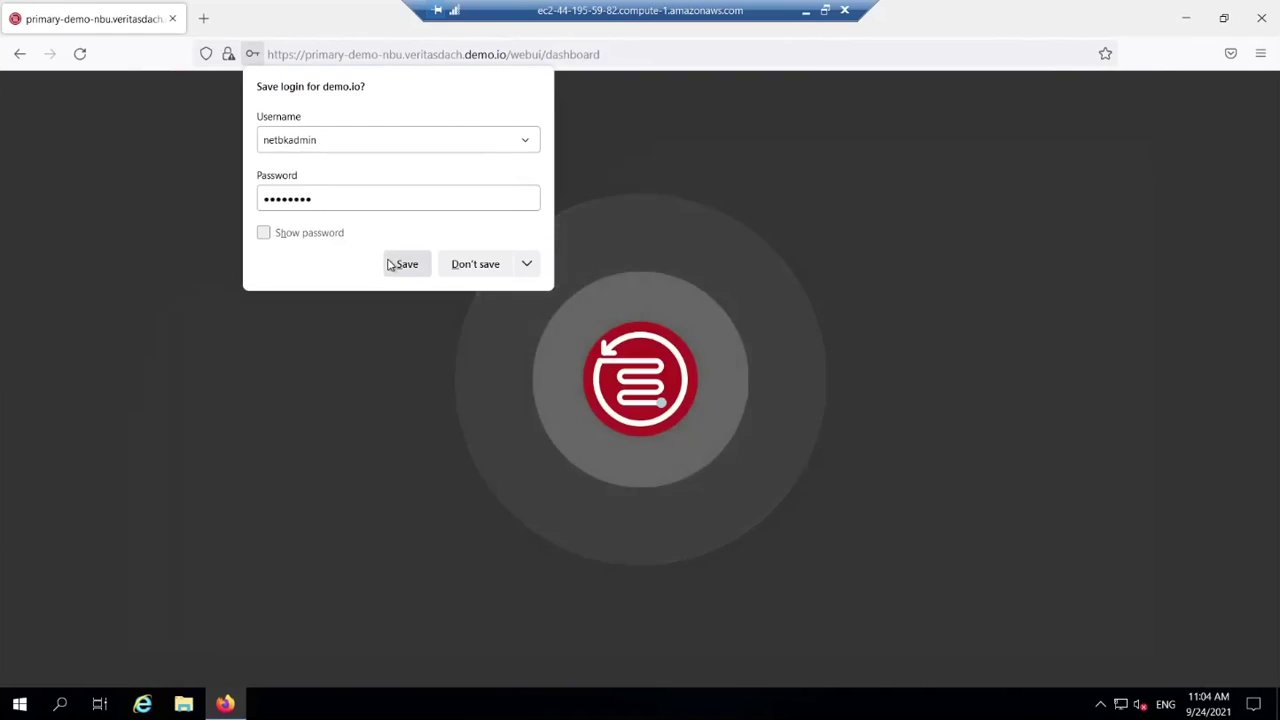
pyautogui.click(400, 264)
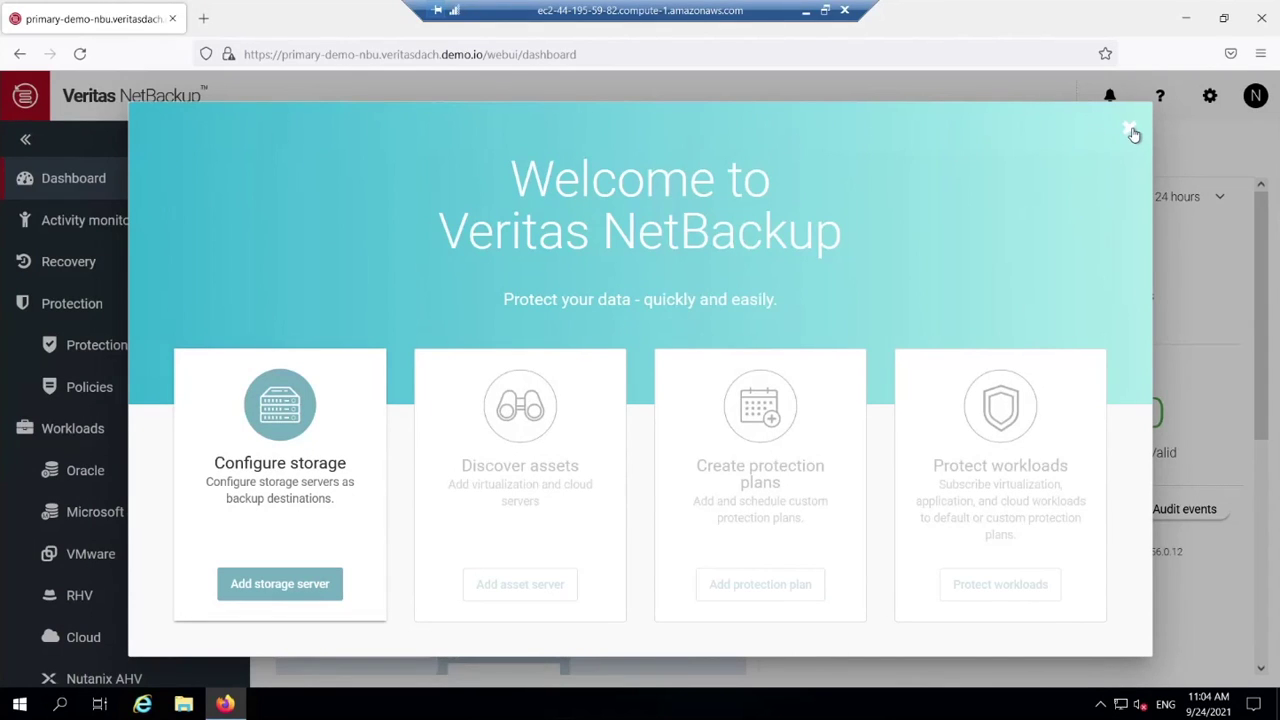
# - Close the welcome dialog and show the list of hosts in the Security section
pyautogui.click(1131, 131)
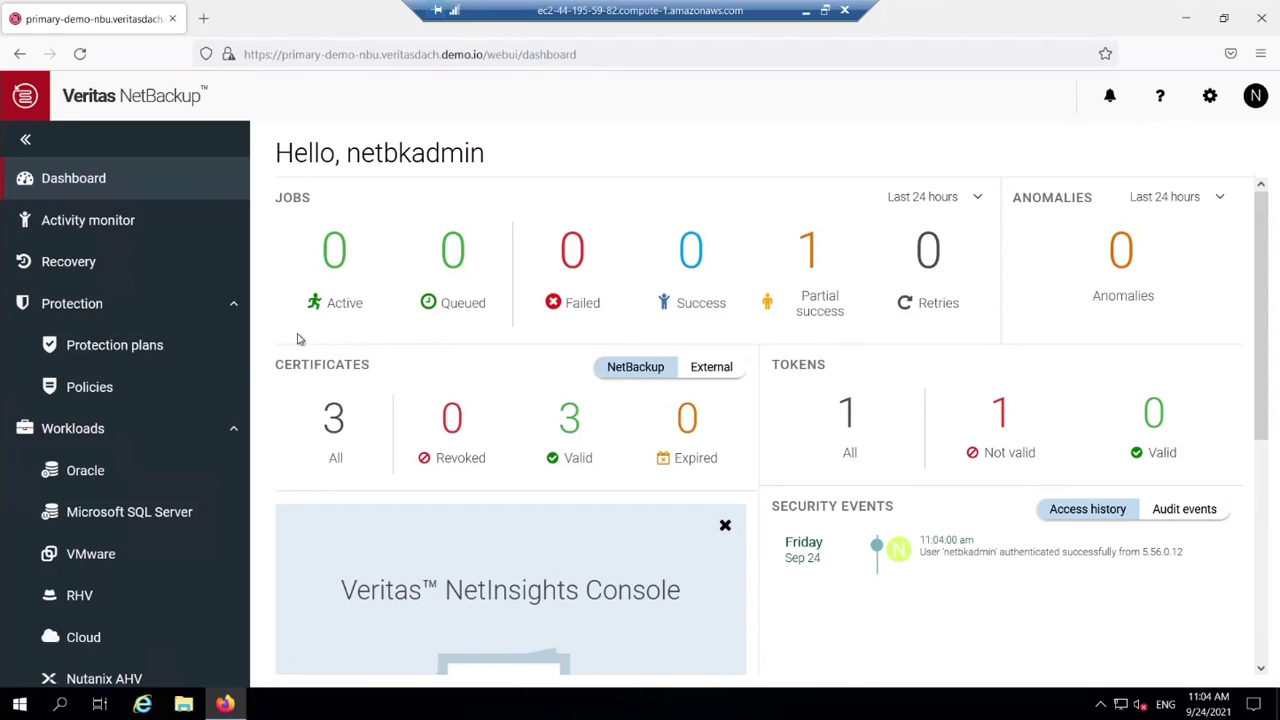
pyautogui.scroll(-2, 176, 427)
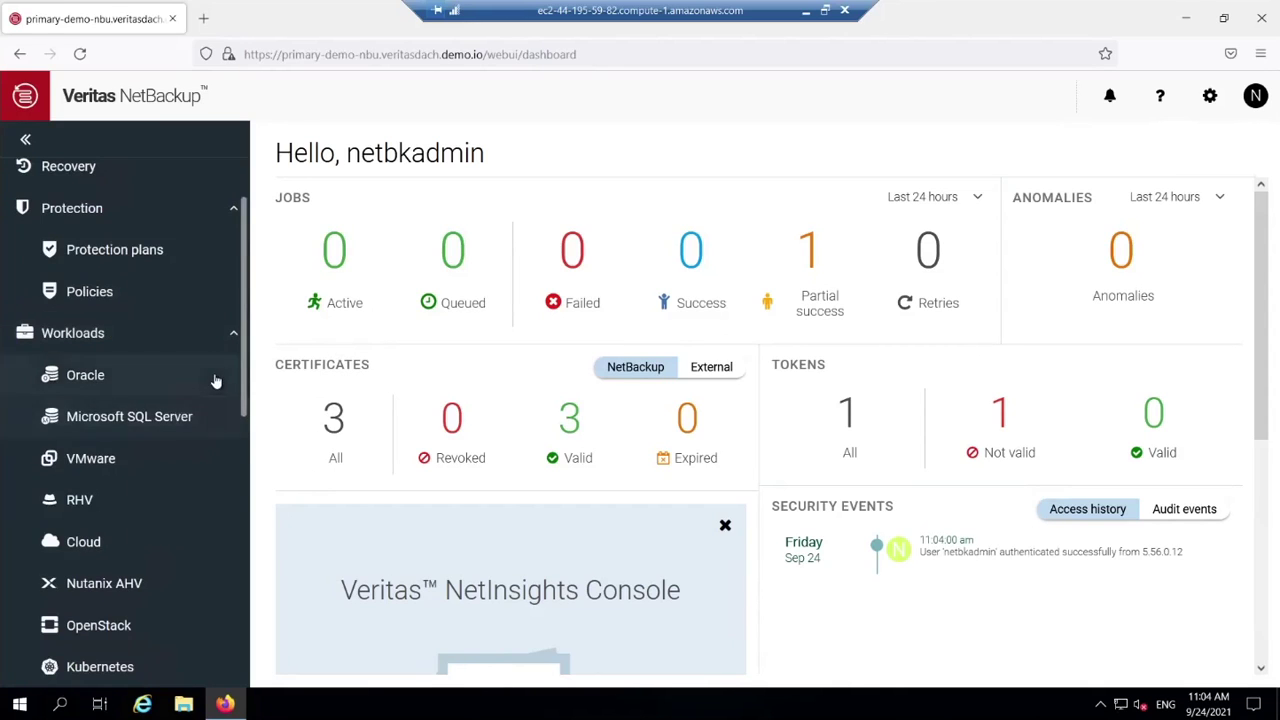
pyautogui.scroll(-4, 171, 403)
pyautogui.scroll(-8, 171, 403)
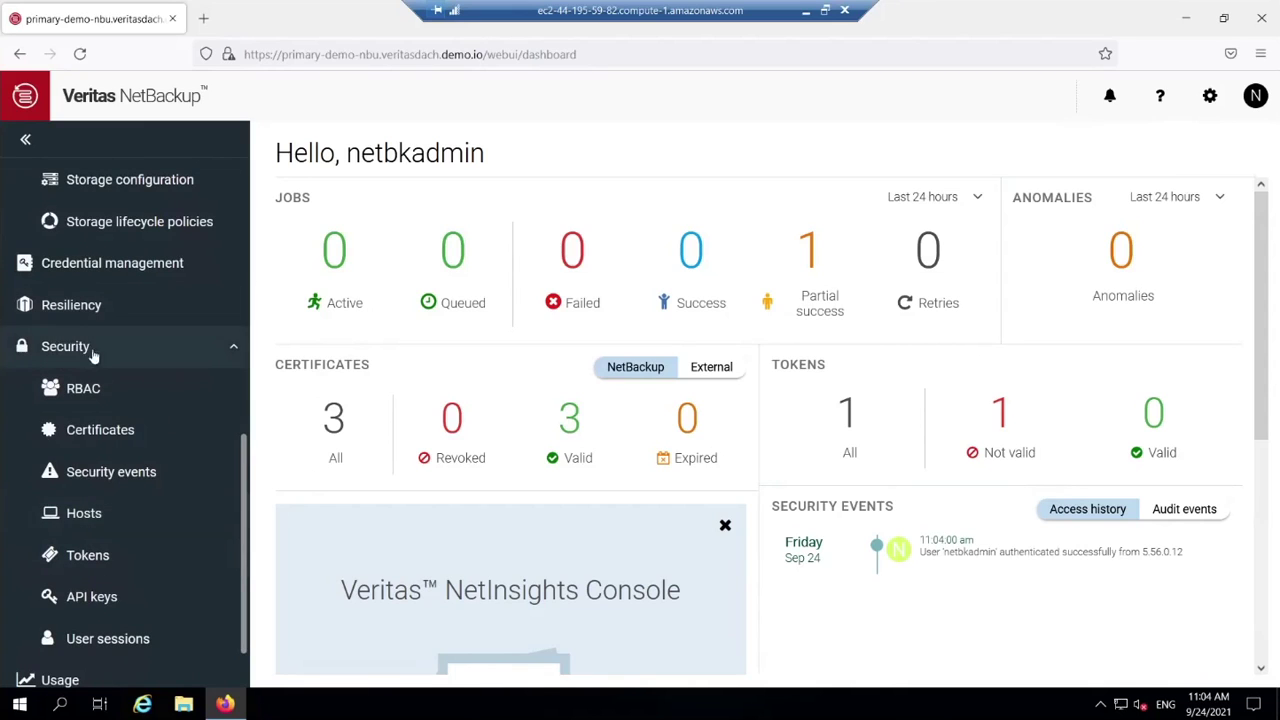
pyautogui.click(84, 513)
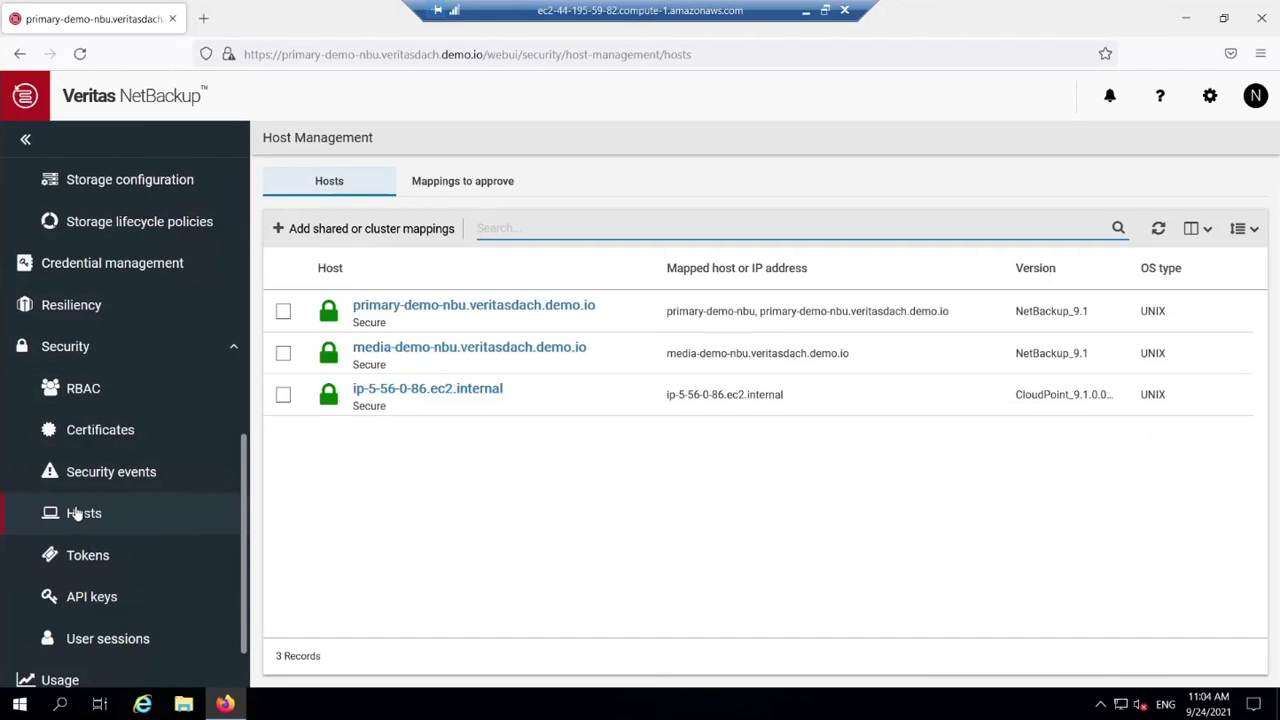
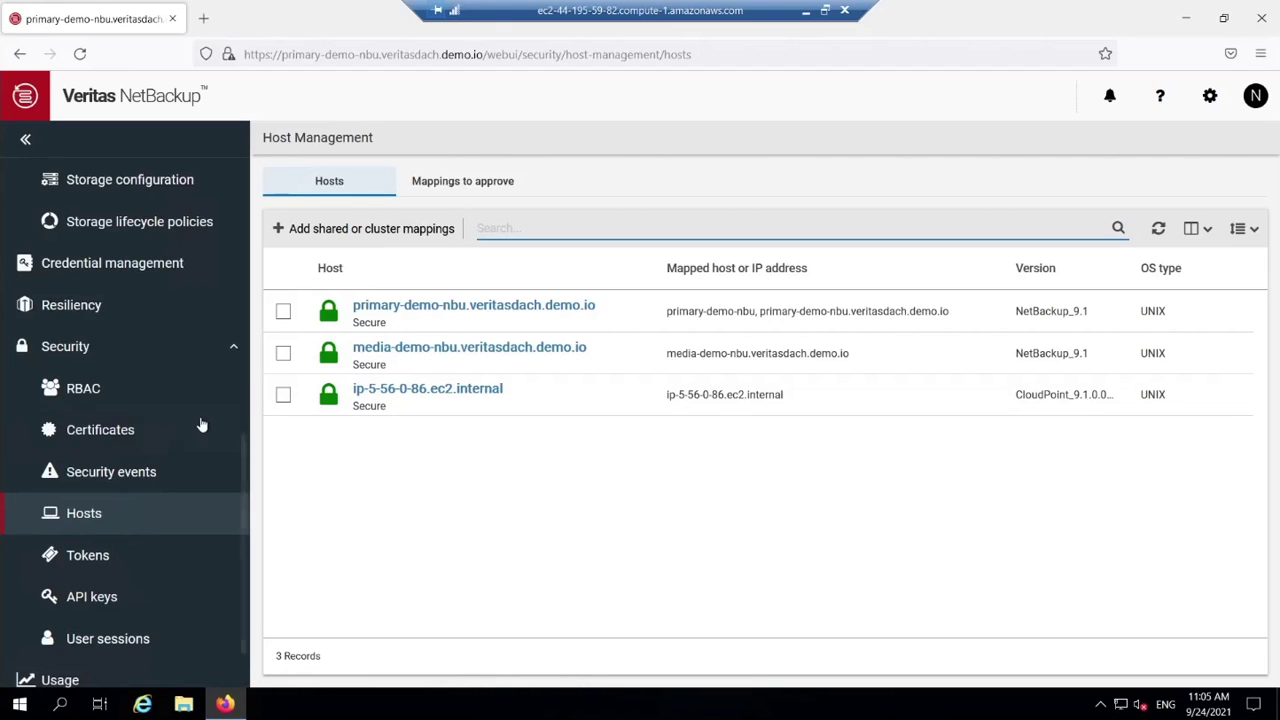
# - Show the CloudPoint servers registered for the Cloud workload
pyautogui.scroll(10, 201, 425)
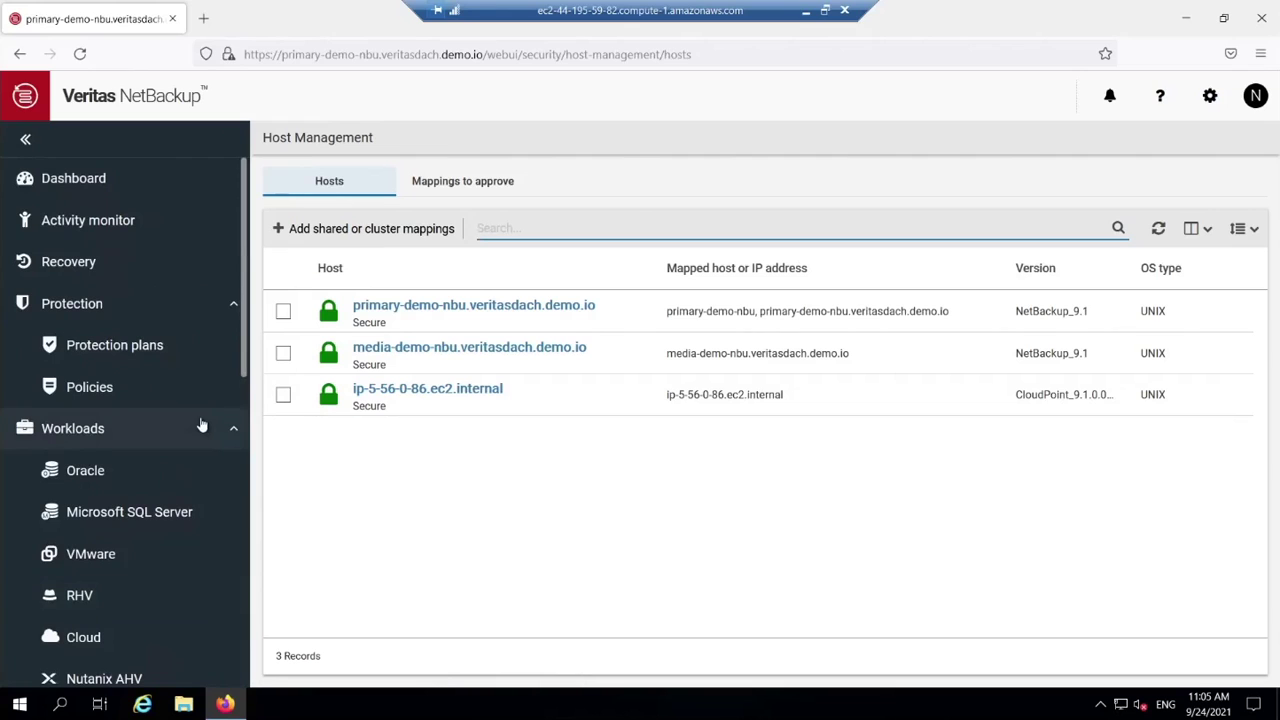
pyautogui.click(70, 635)
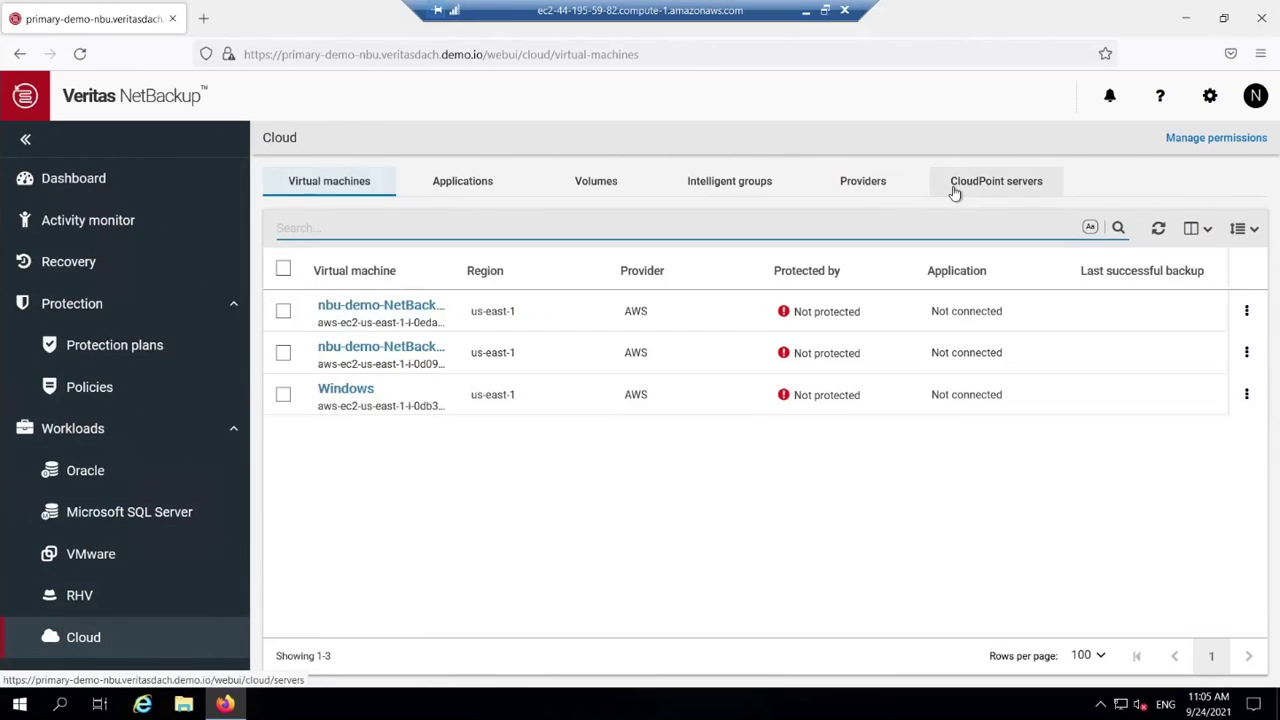
pyautogui.click(955, 190)
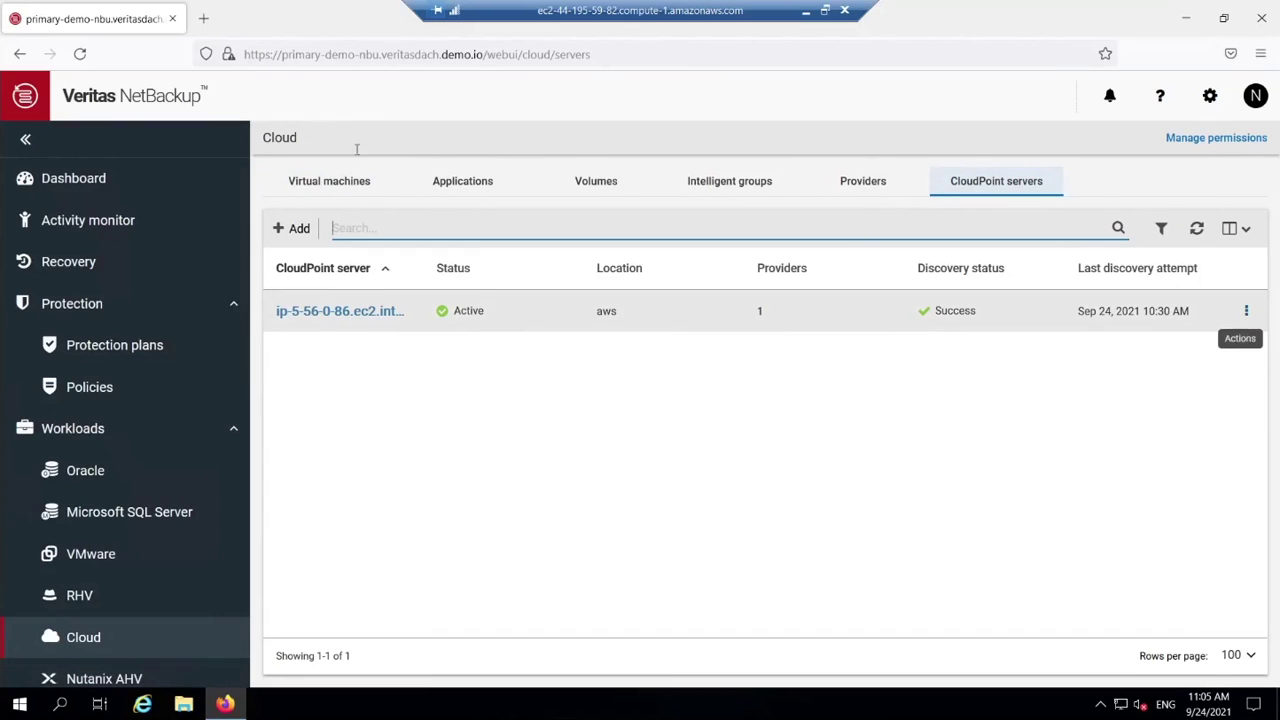
# - Try to start an immediate backup of the Windows virtual machine, and return to the CloudPoint servers list
pyautogui.click(346, 181)
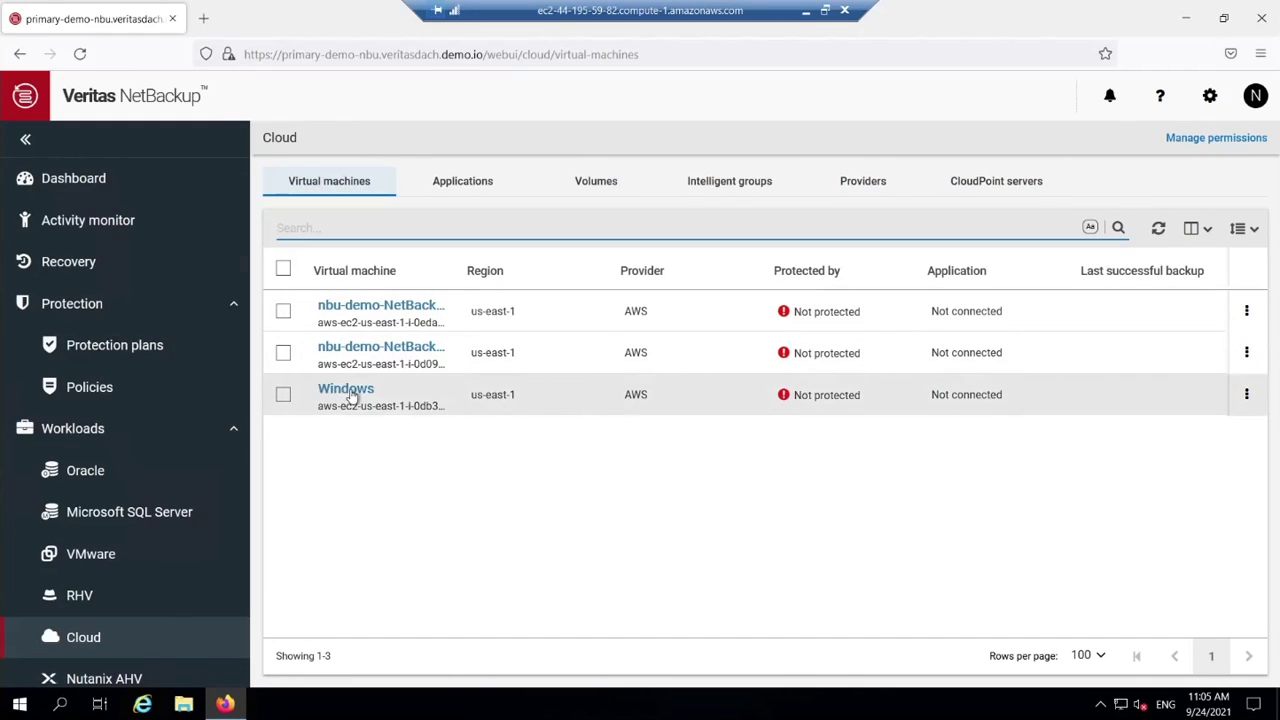
pyautogui.click(1246, 394)
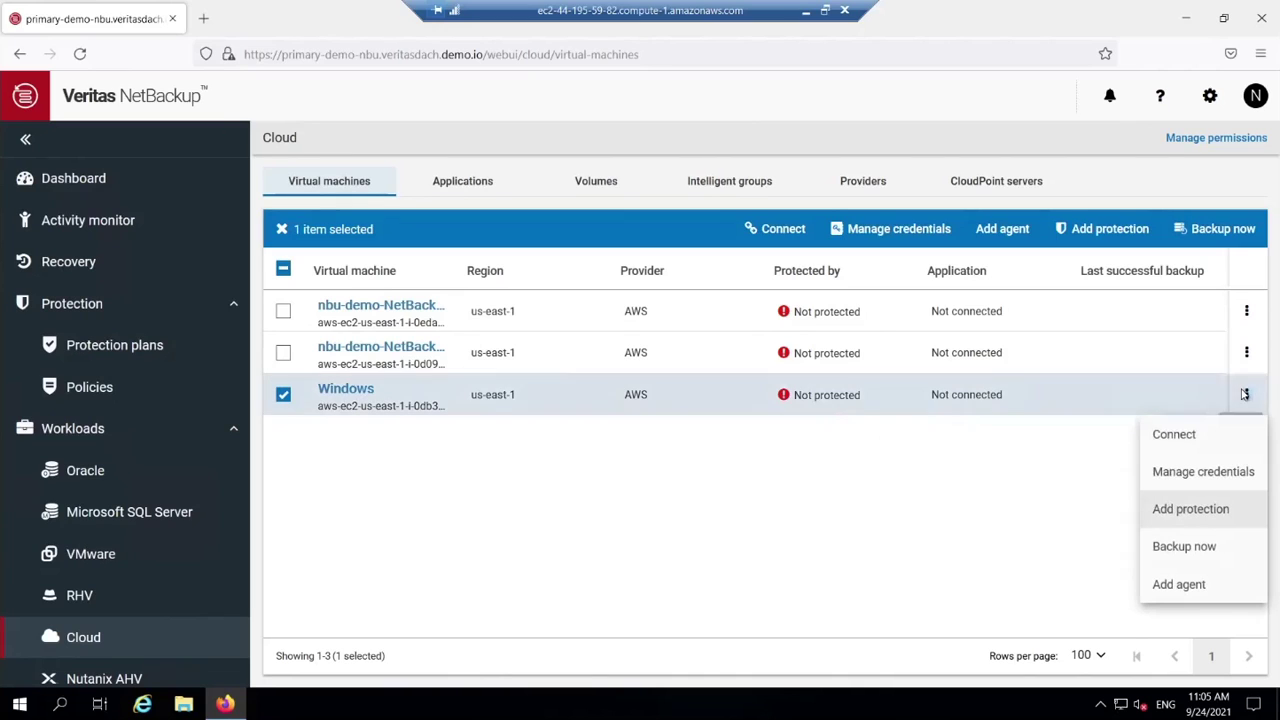
pyautogui.click(1183, 548)
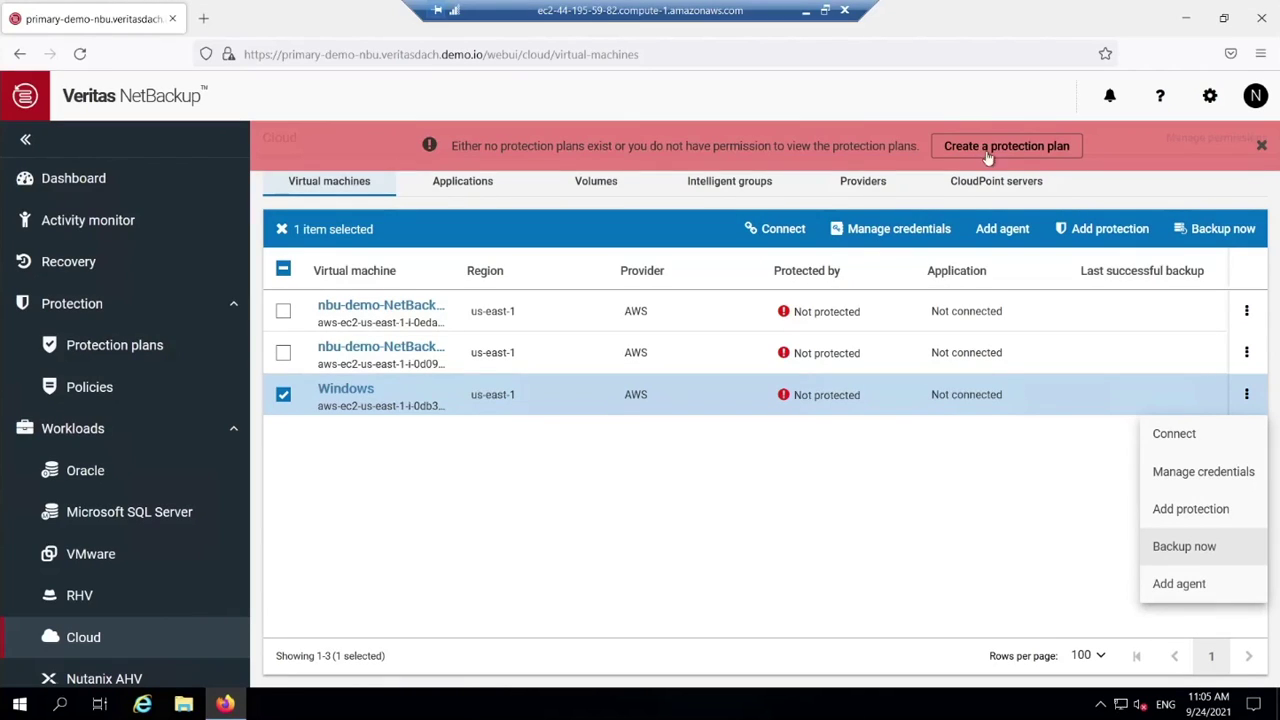
pyautogui.click(1261, 145)
pyautogui.click(1004, 457)
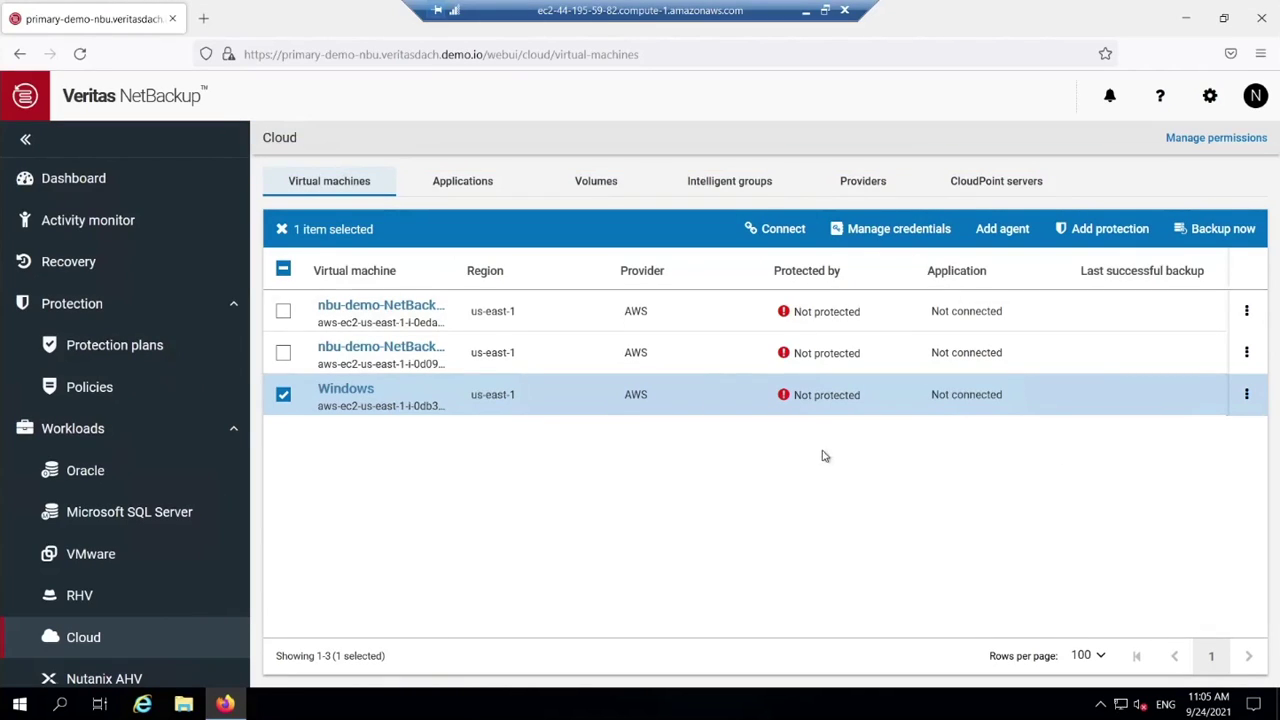
pyautogui.click(972, 188)
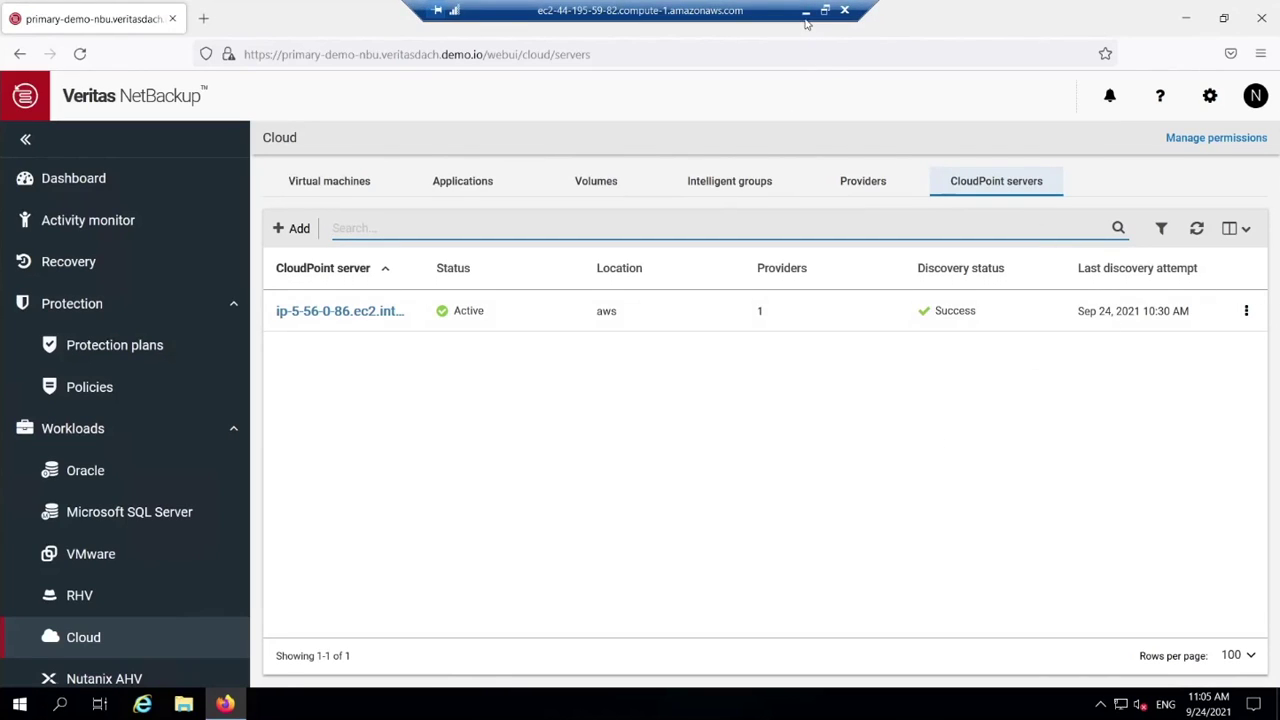
# - Minimize Firefox and open File Explorer on the remote desktop
pyautogui.click(1188, 18)
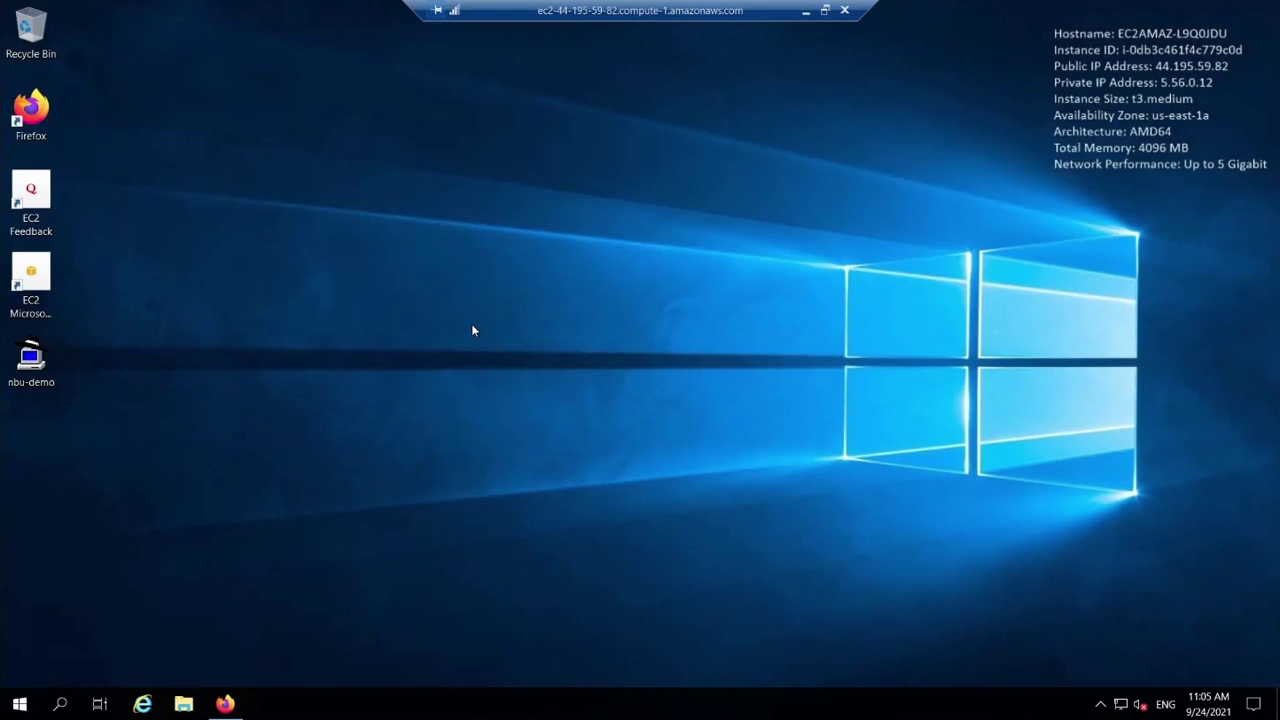
pyautogui.click(183, 704)
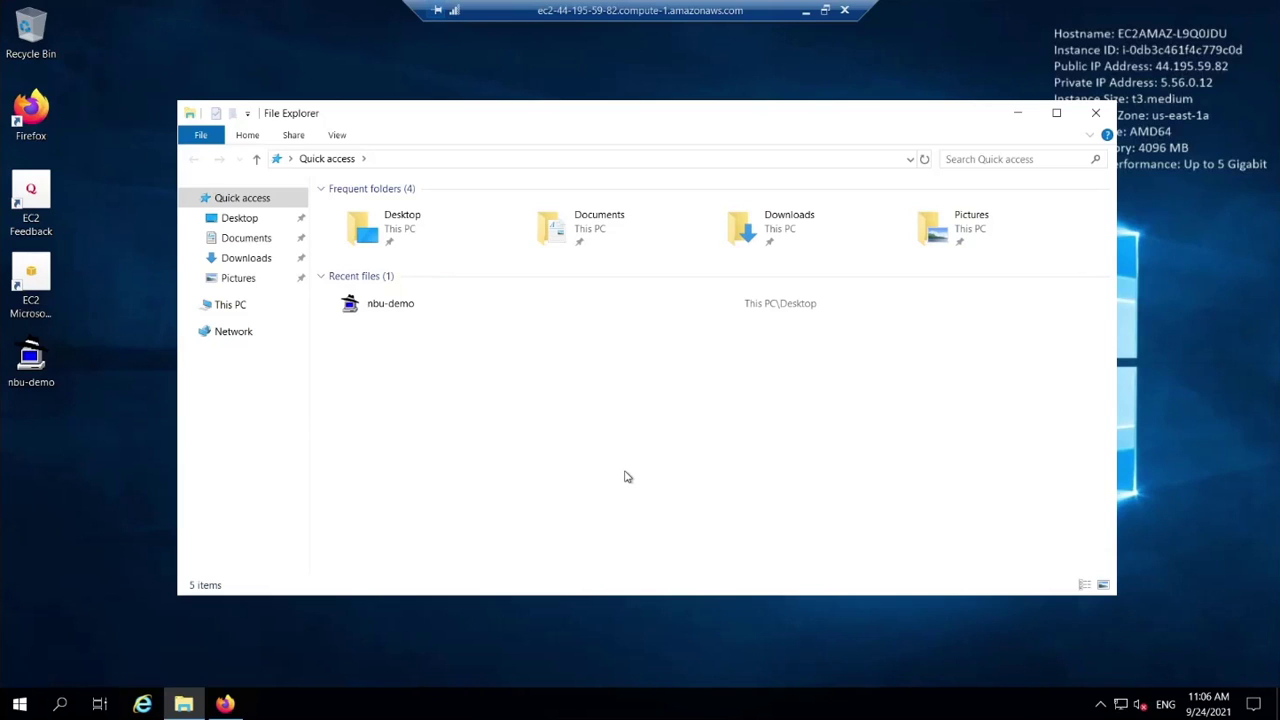
# - Browse the redirected C drive on WREMOTE0LES40 to the Desktop folder in the user's own profile
pyautogui.click(240, 305)
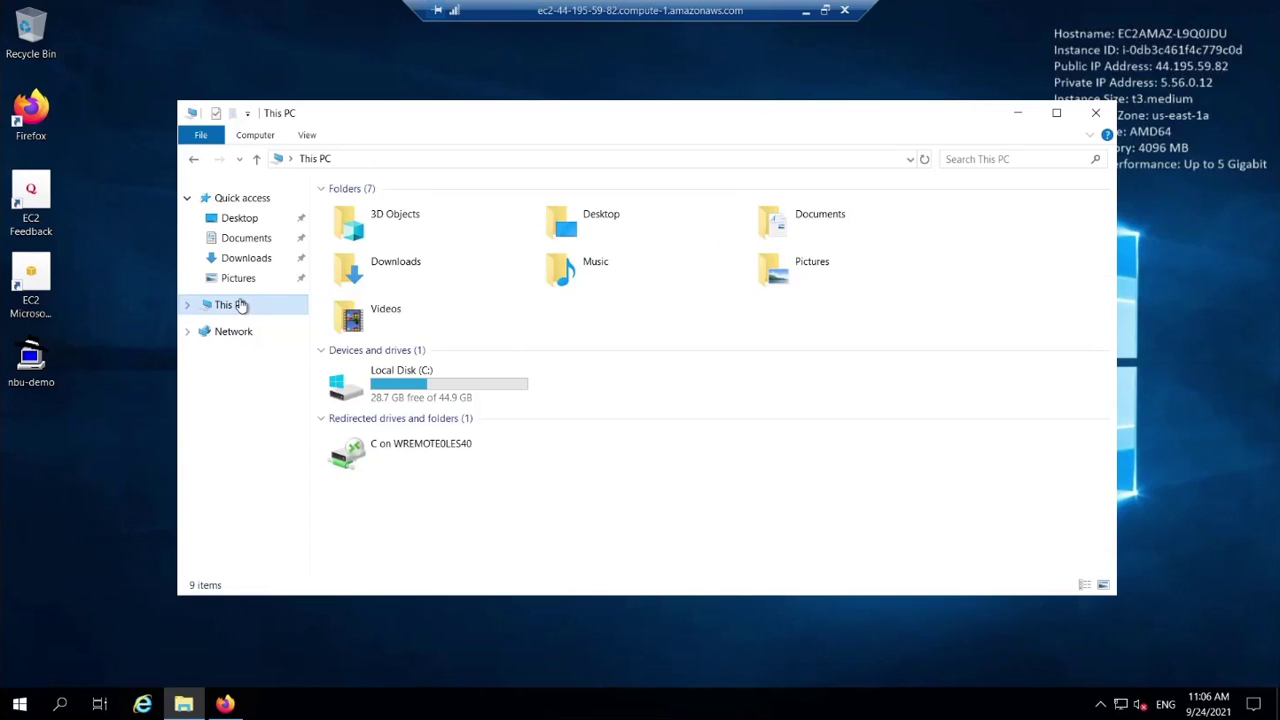
pyautogui.click(376, 467)
pyautogui.doubleClick(376, 467)
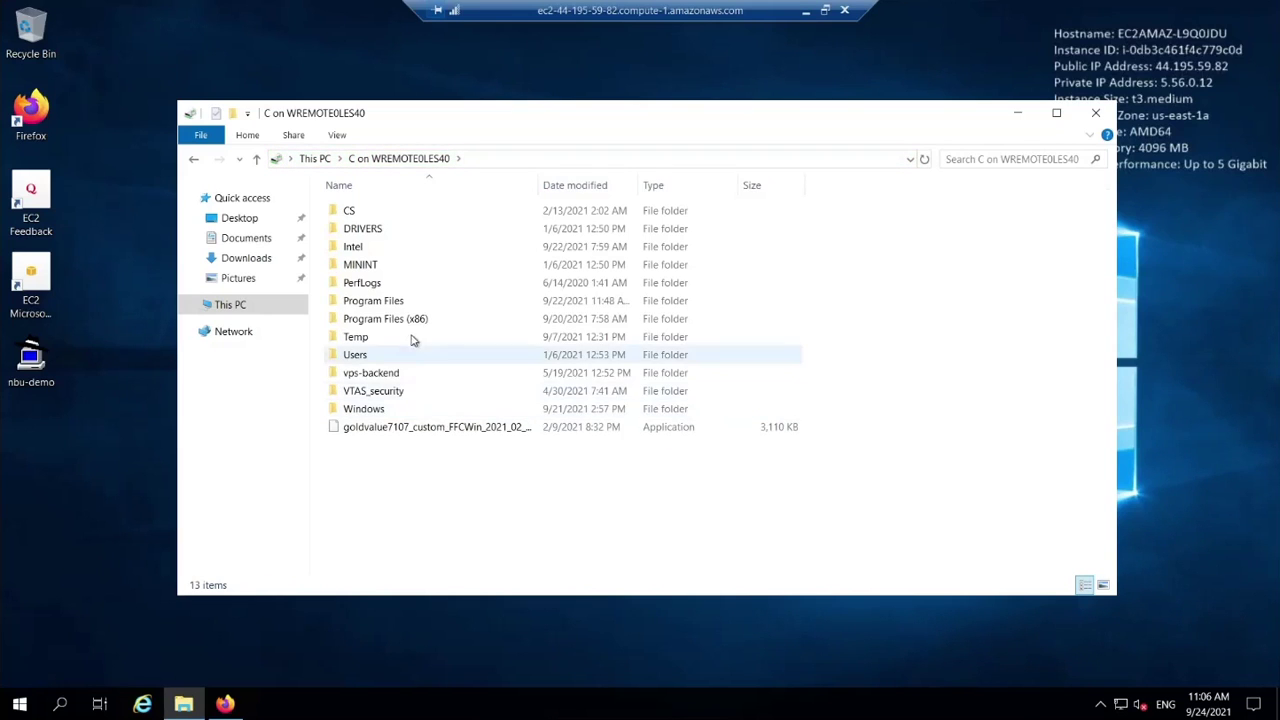
pyautogui.click(410, 350)
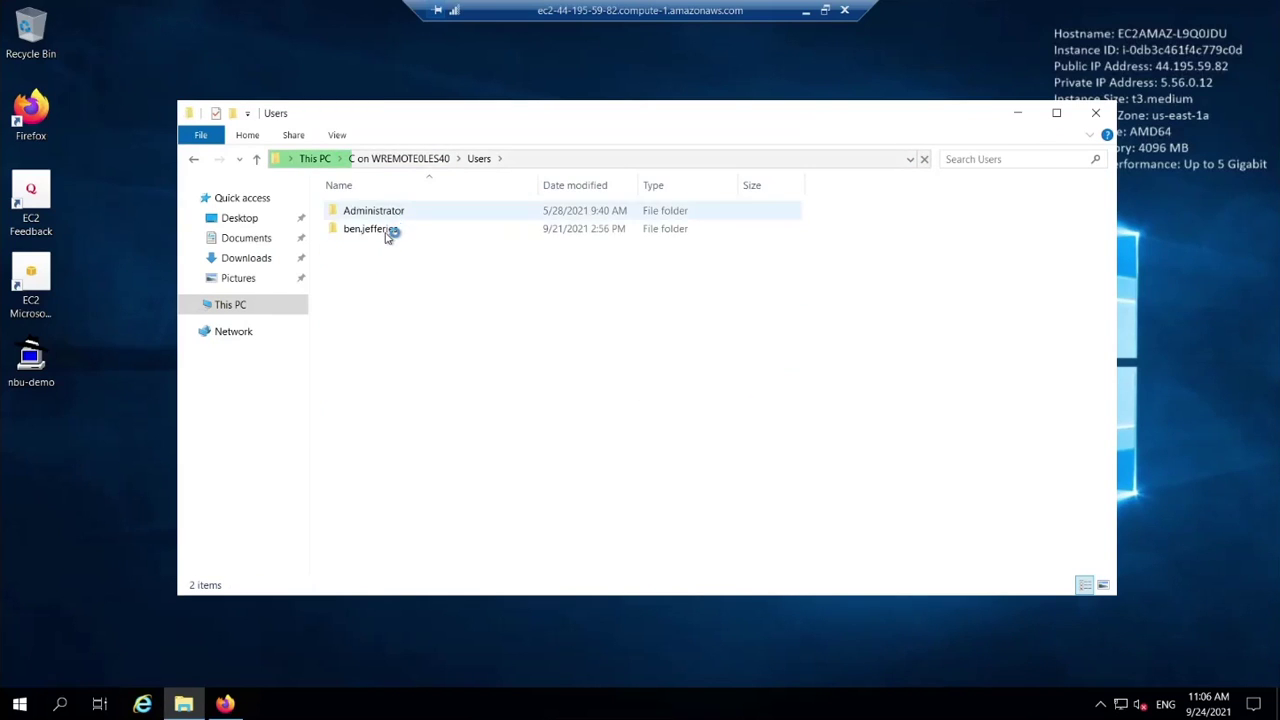
pyautogui.click(386, 232)
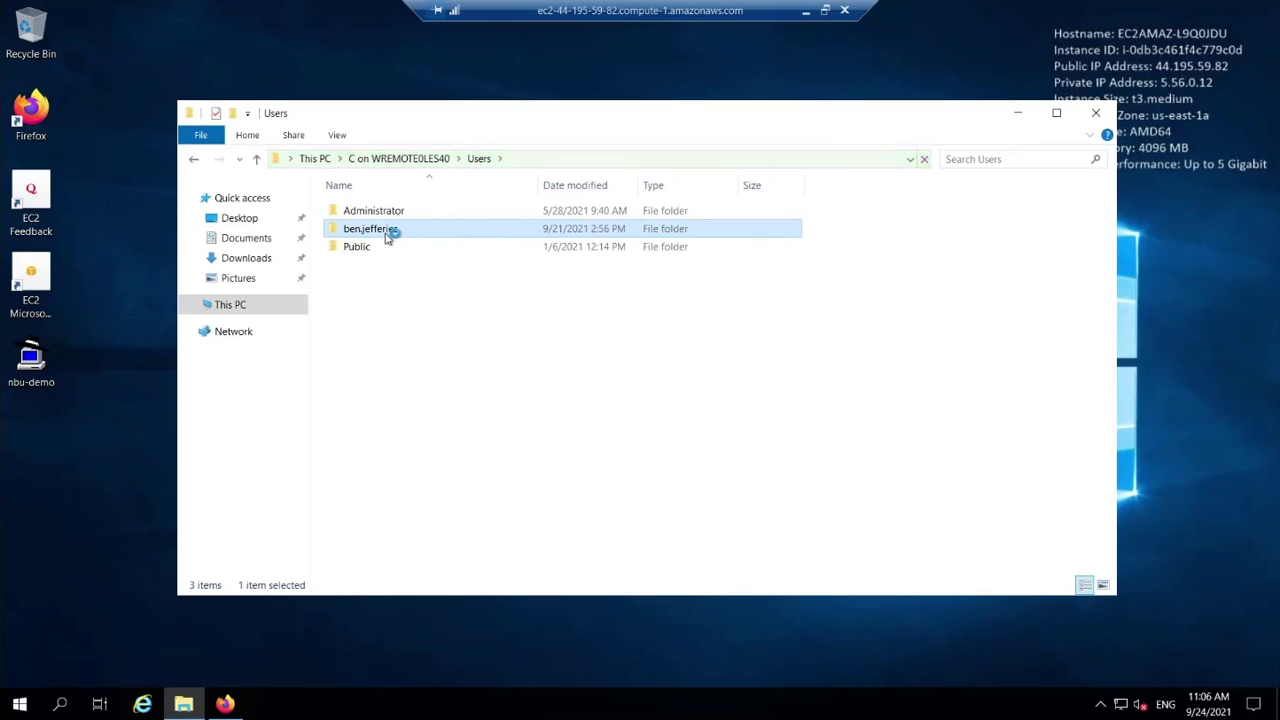
pyautogui.doubleClick(386, 232)
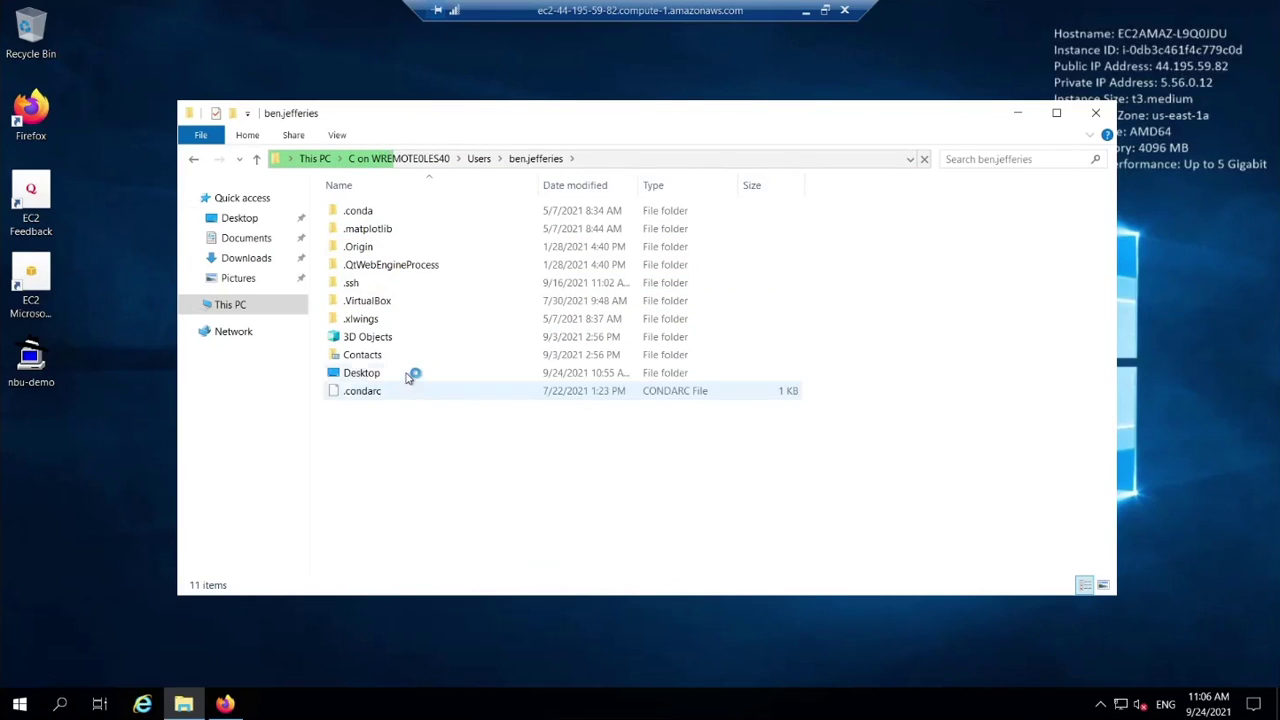
pyautogui.click(408, 375)
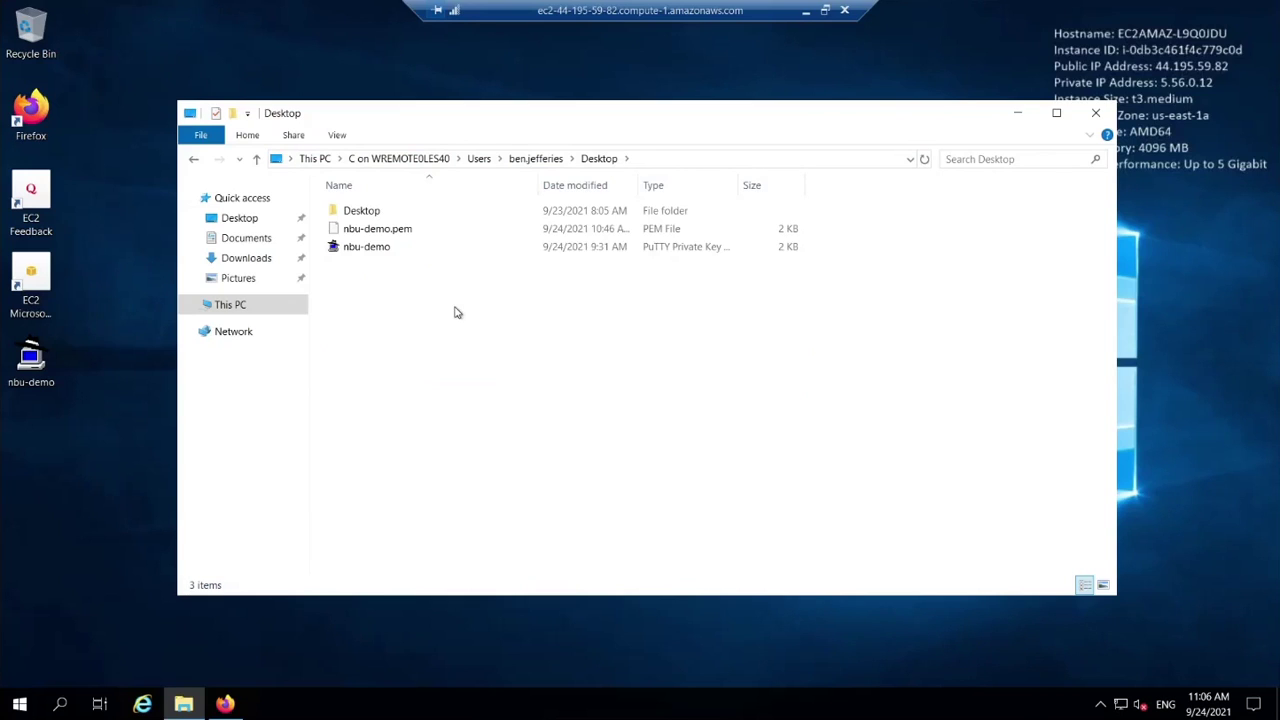
# - Copy the JavaRAC folder from NetBackup_9.1_Win\Addons in the nested Desktop folder to the remote desktop
pyautogui.click(415, 216)
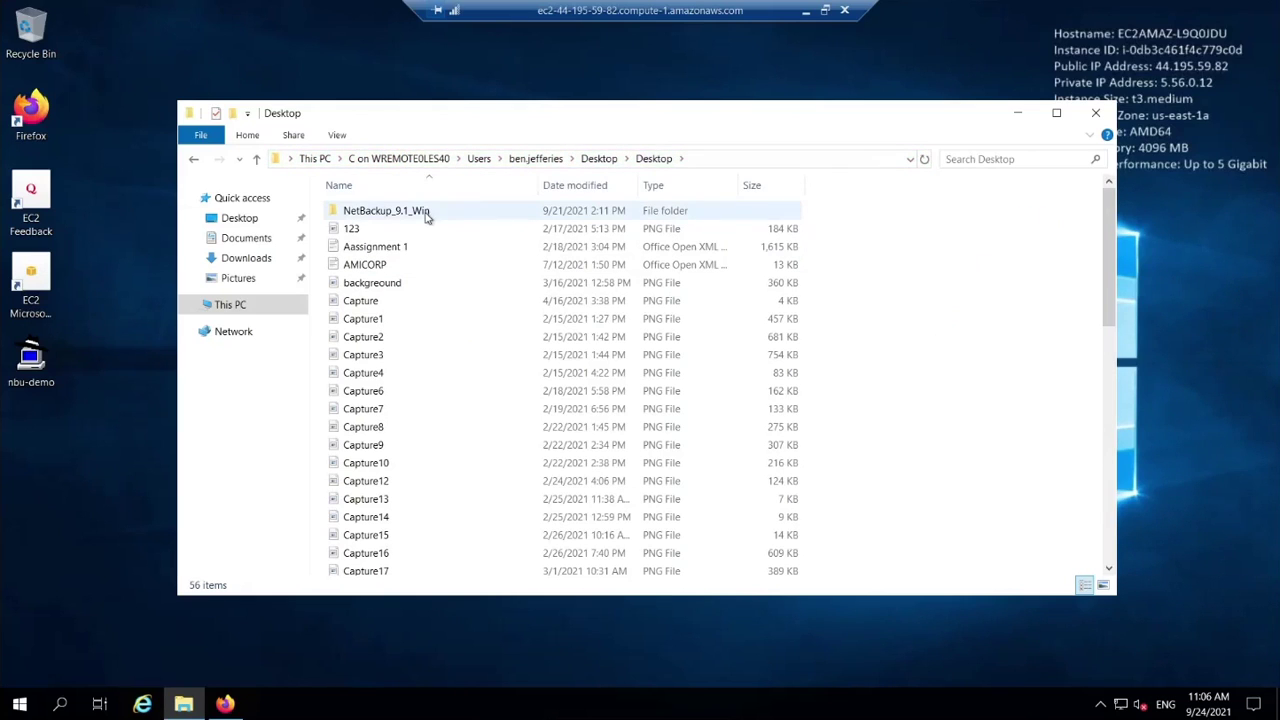
pyautogui.click(362, 218)
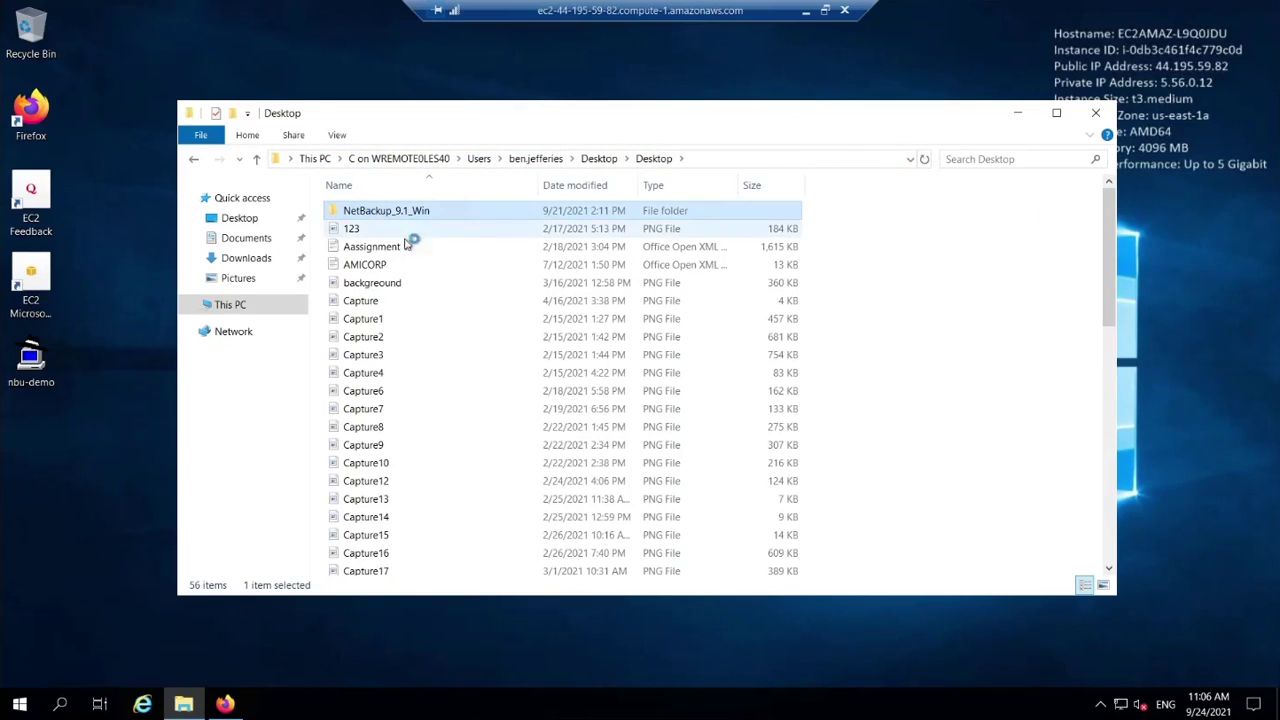
pyautogui.press('Return')
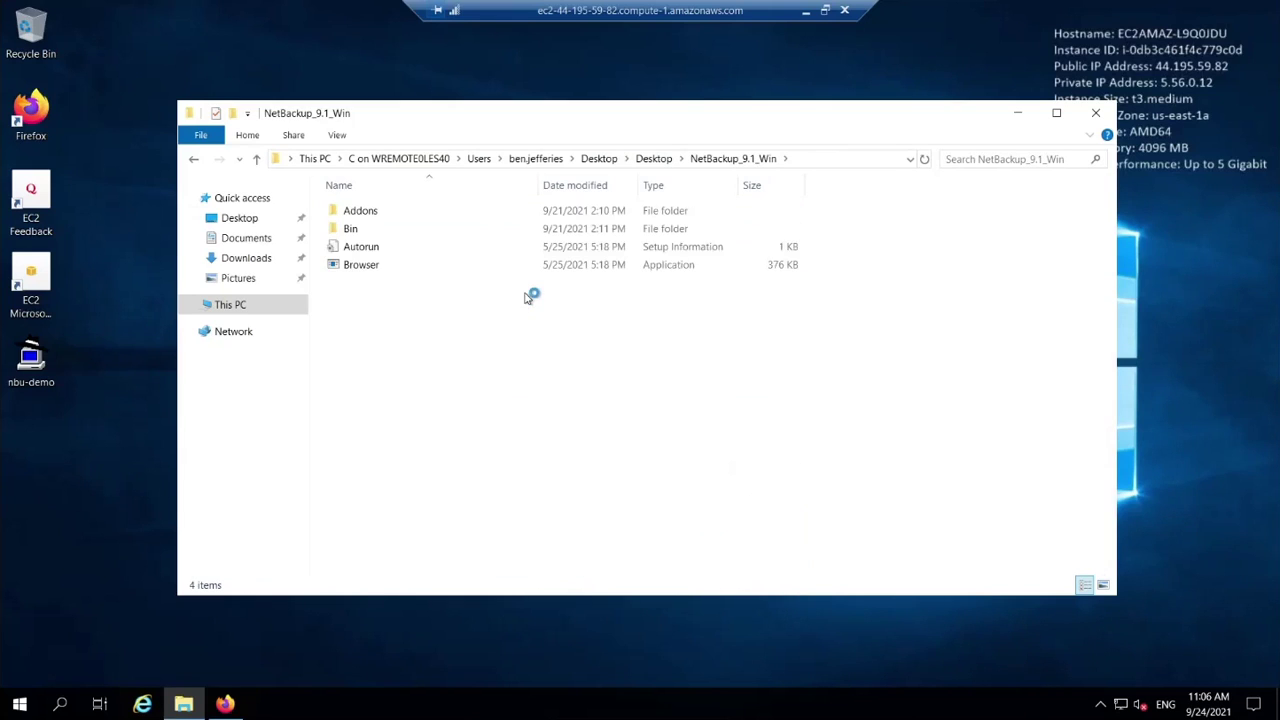
pyautogui.click(423, 215)
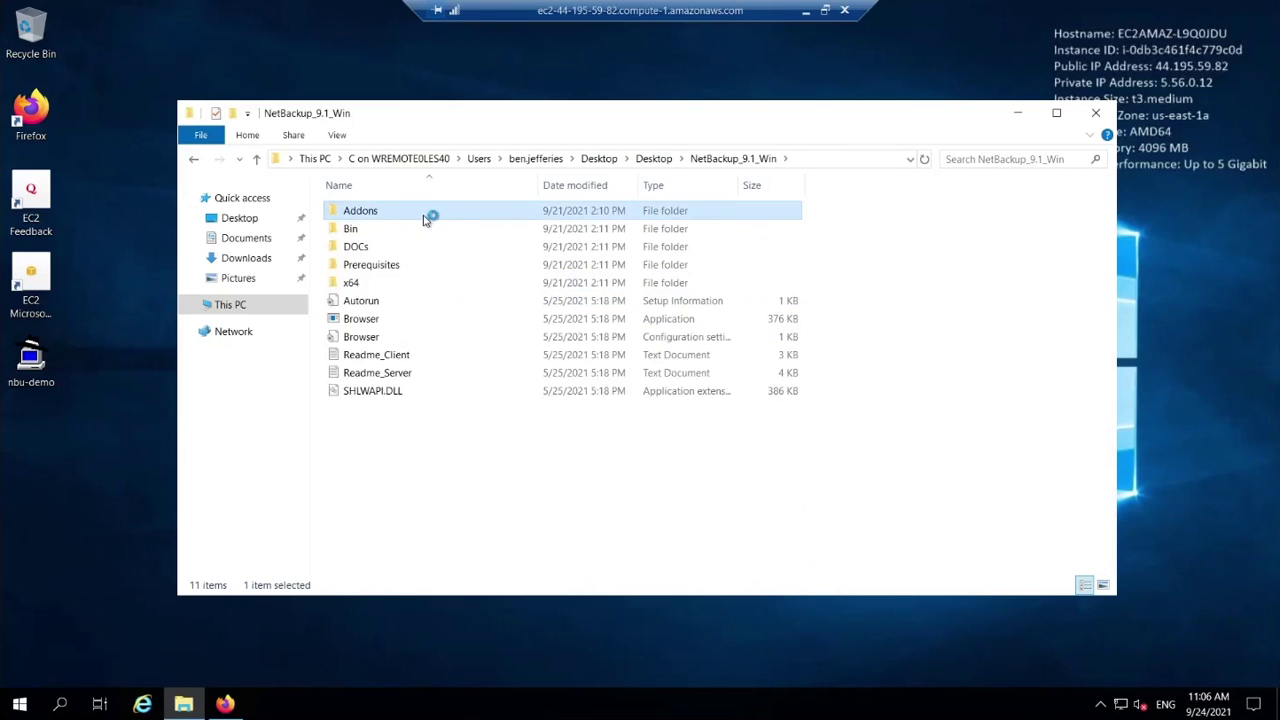
pyautogui.press('Return')
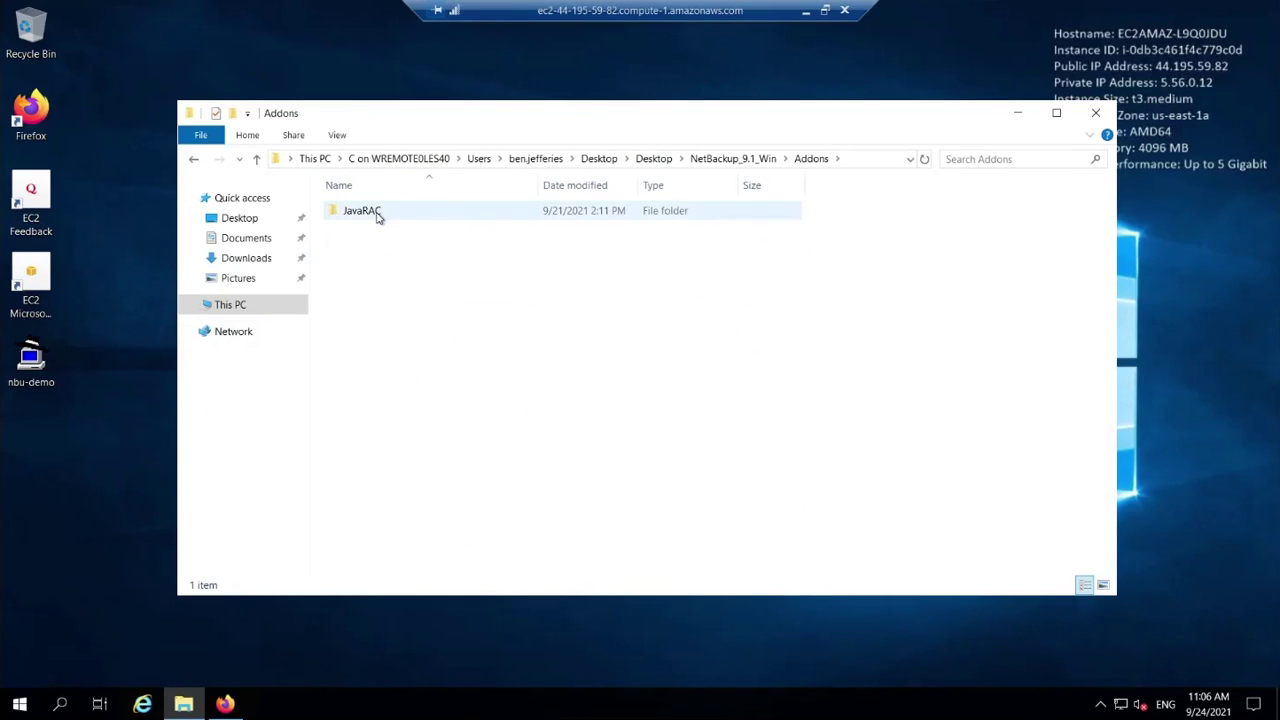
pyautogui.click(378, 215)
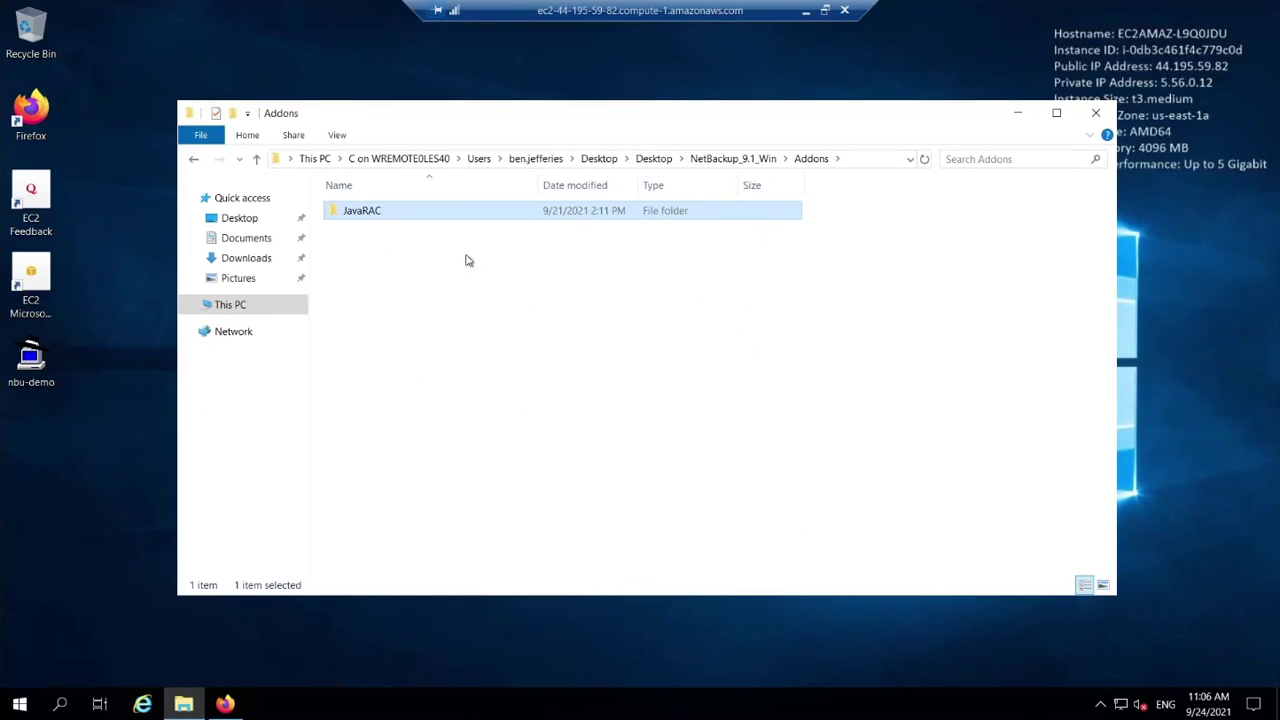
pyautogui.moveTo(447, 210); pyautogui.dragTo(35, 421)
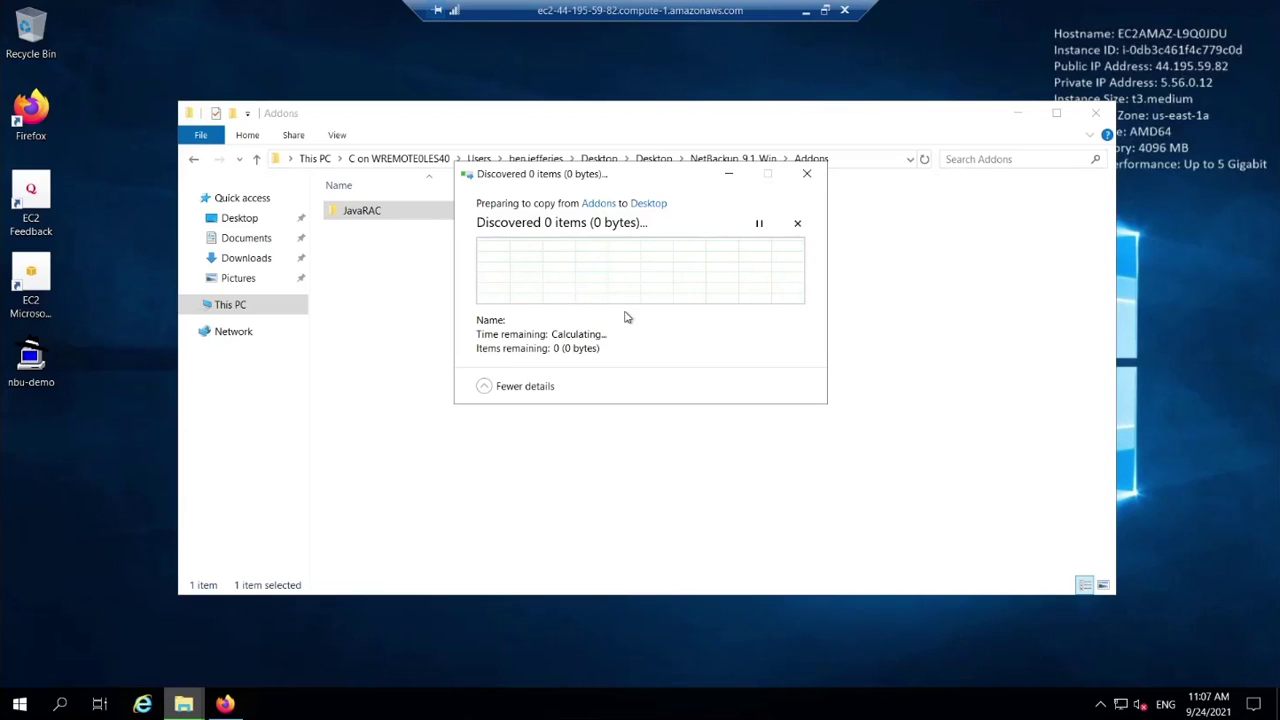
# - Check the size of the source JavaRAC folder in its properties and bring up the copy progress window
pyautogui.rightClick(401, 210)
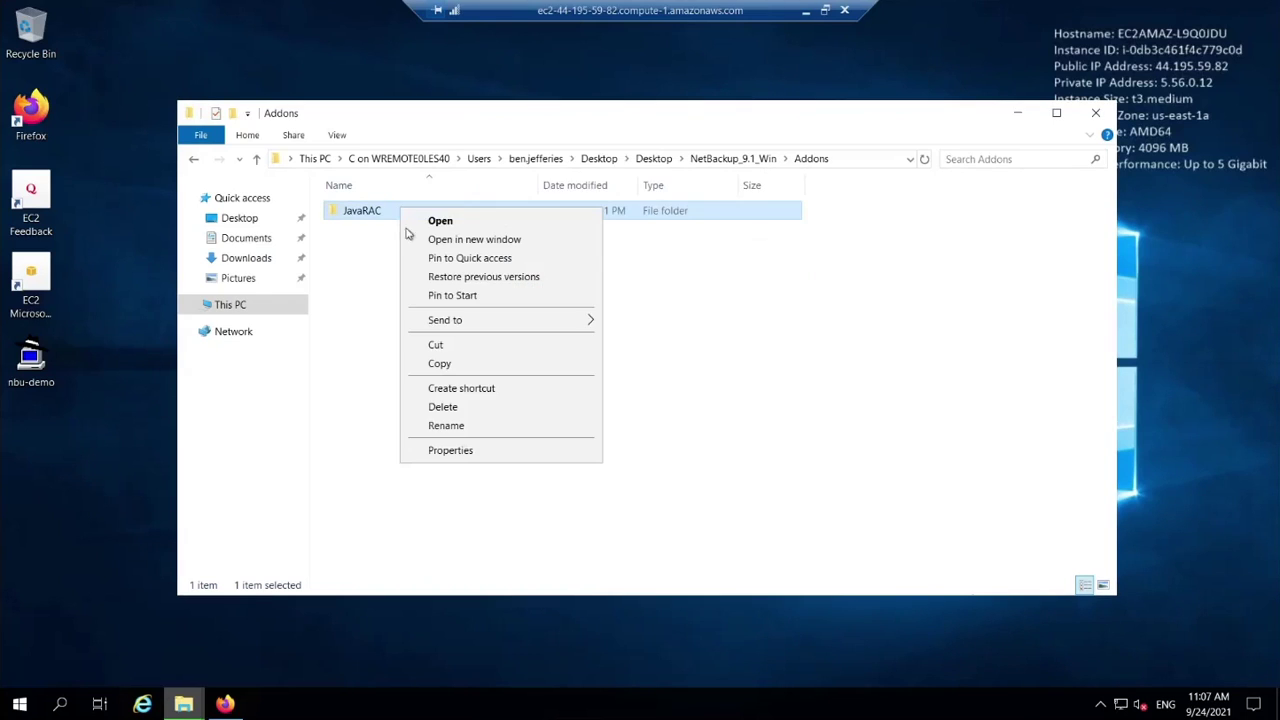
pyautogui.click(486, 448)
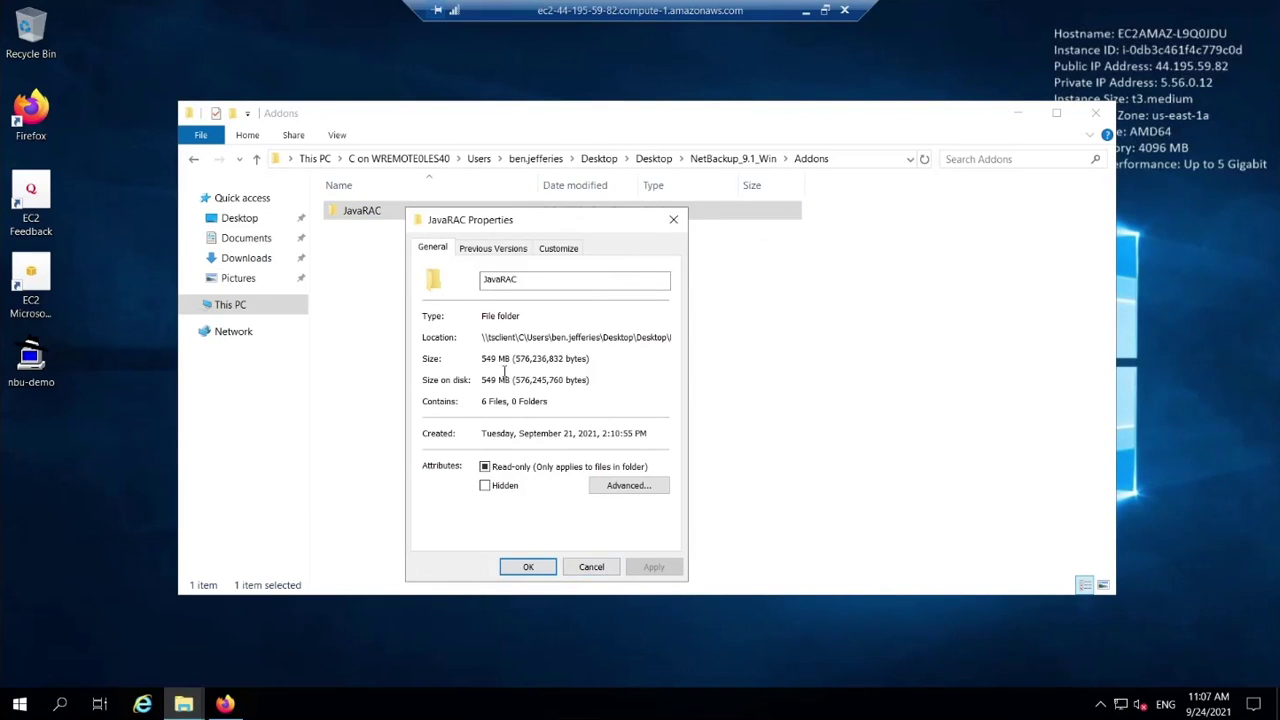
pyautogui.click(589, 567)
pyautogui.moveTo(200, 703)
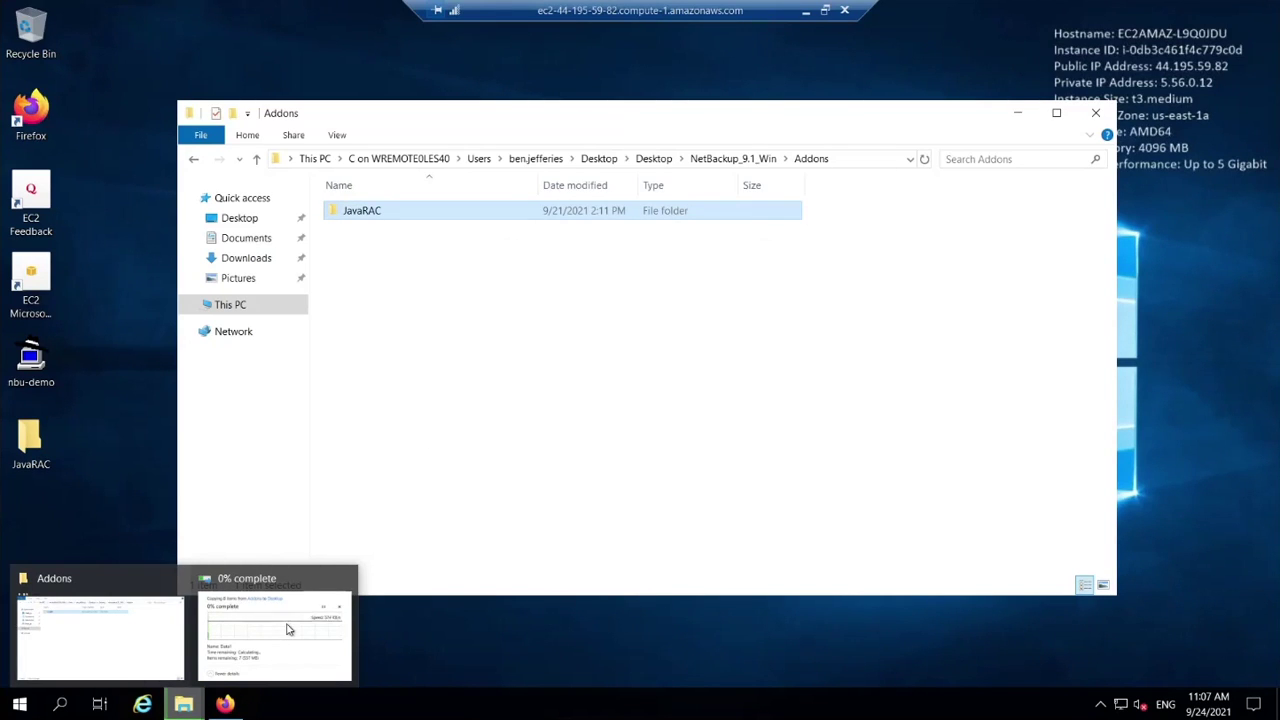
pyautogui.click(287, 625)
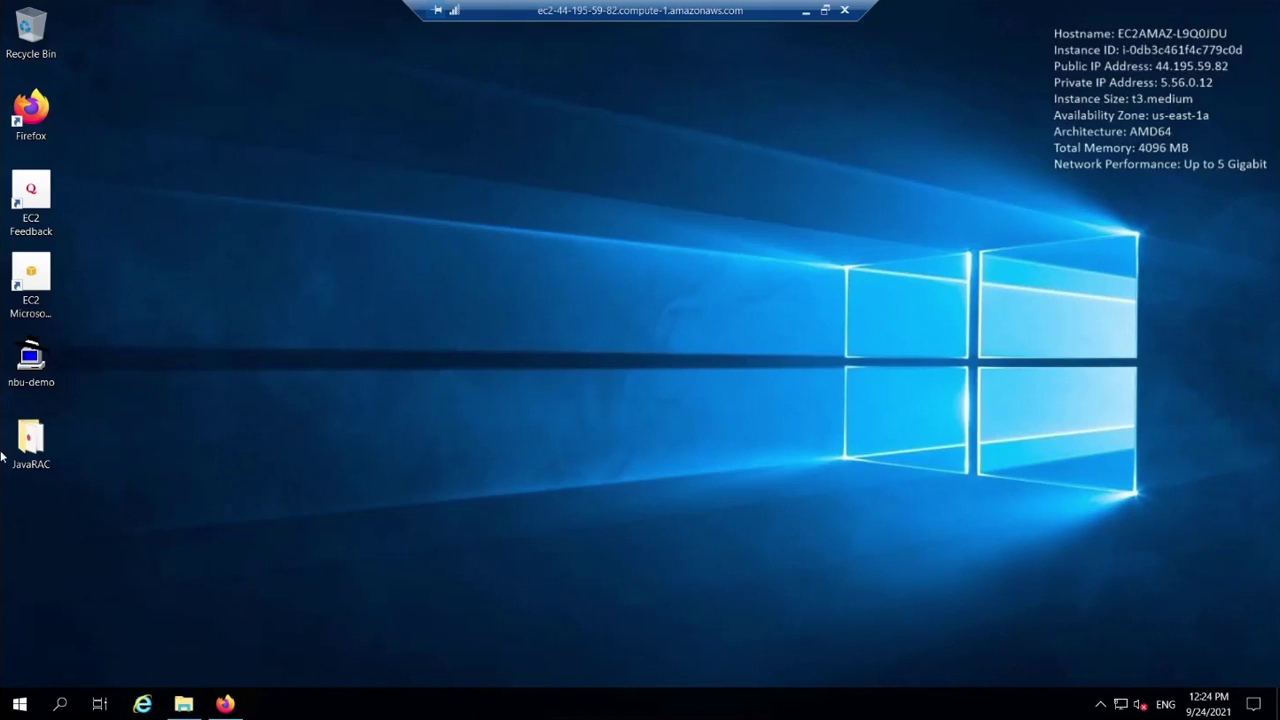
# - Open the copied JavaRAC folder on the remote desktop and run its SETUP application
pyautogui.doubleClick(30, 440)
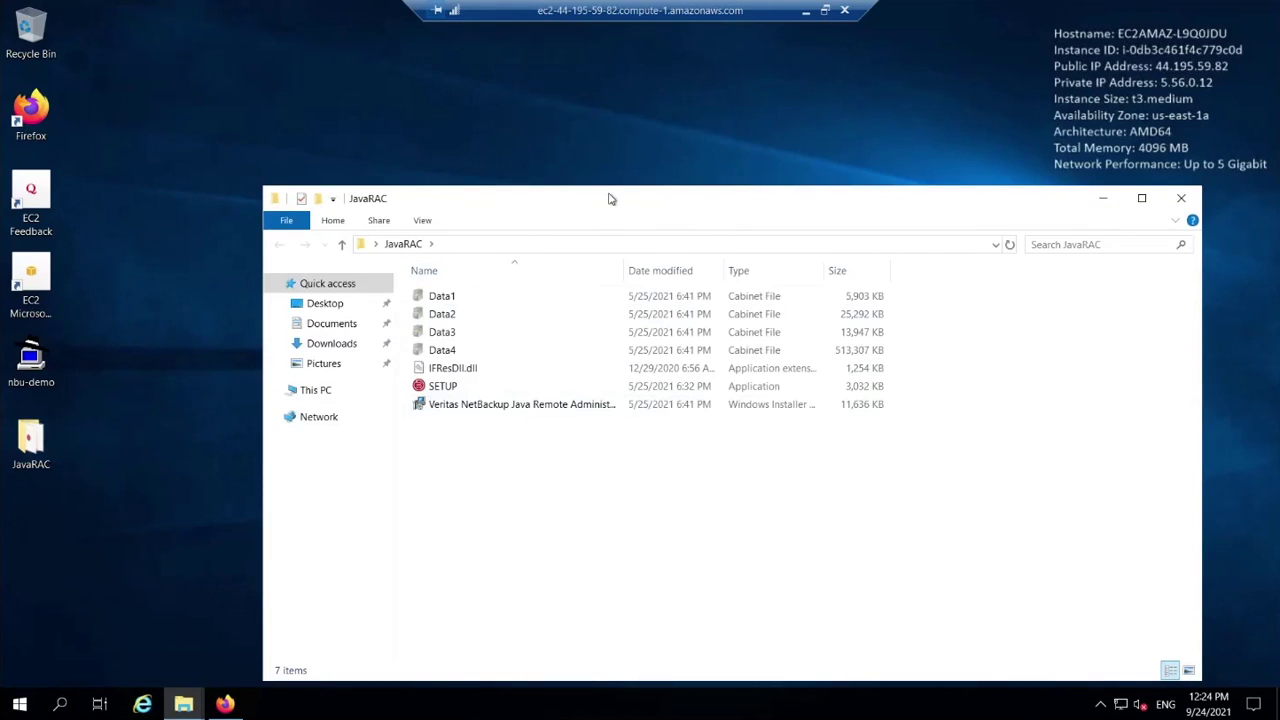
pyautogui.moveTo(610, 198); pyautogui.dragTo(600, 108)
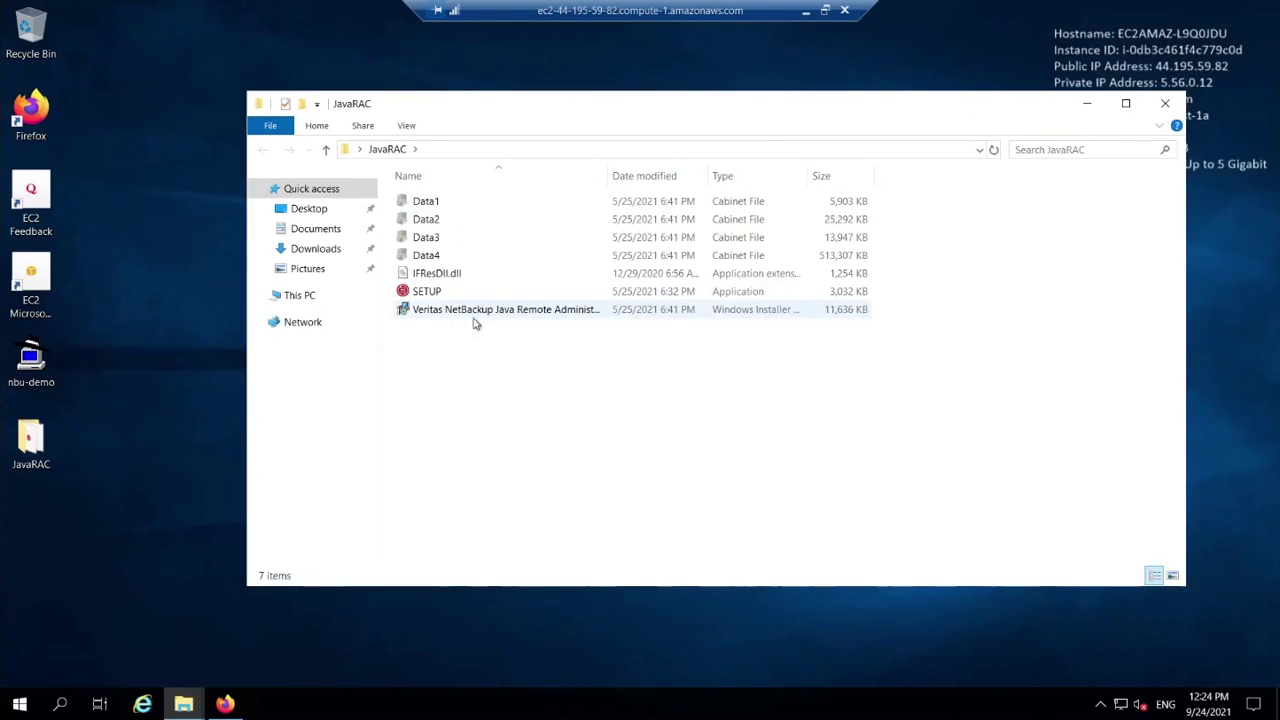
pyautogui.doubleClick(491, 291)
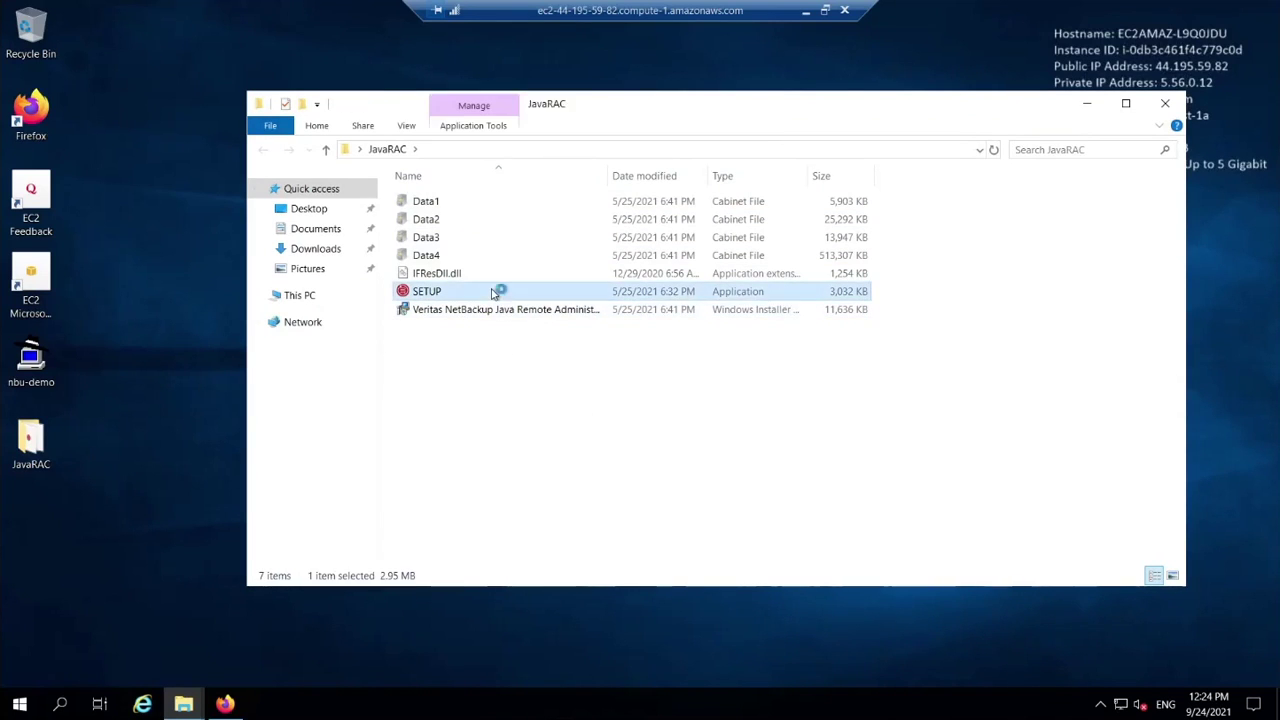
pyautogui.click(699, 419)
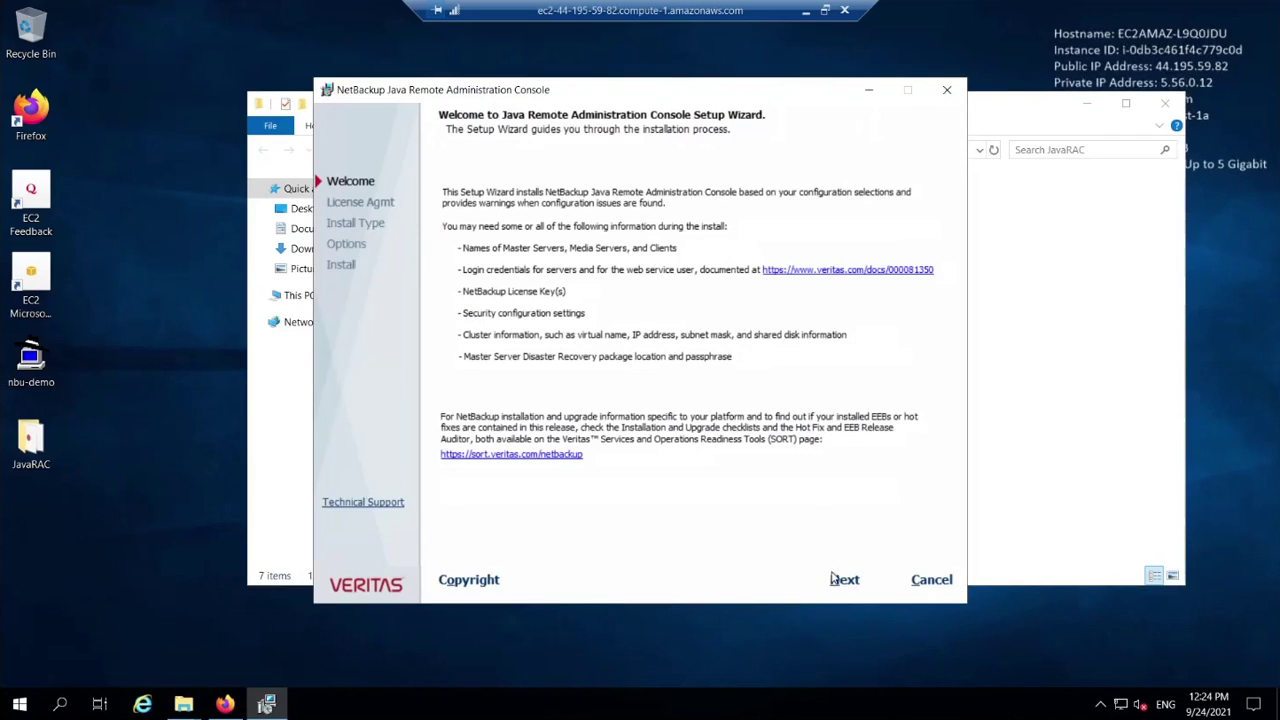
# - Accept the Veritas license agreement and complete a typical installation of the NetBackup Java Remote Administration Console on this computer only
pyautogui.click(843, 580)
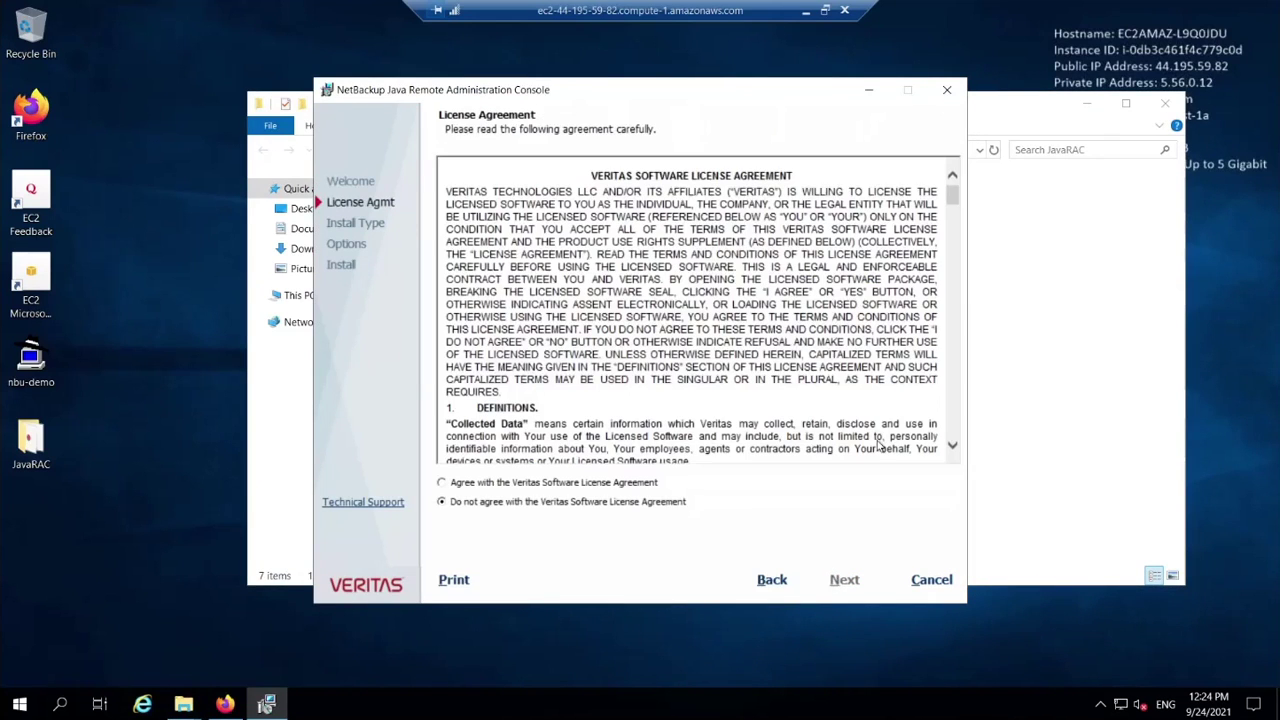
pyautogui.click(466, 484)
pyautogui.click(843, 580)
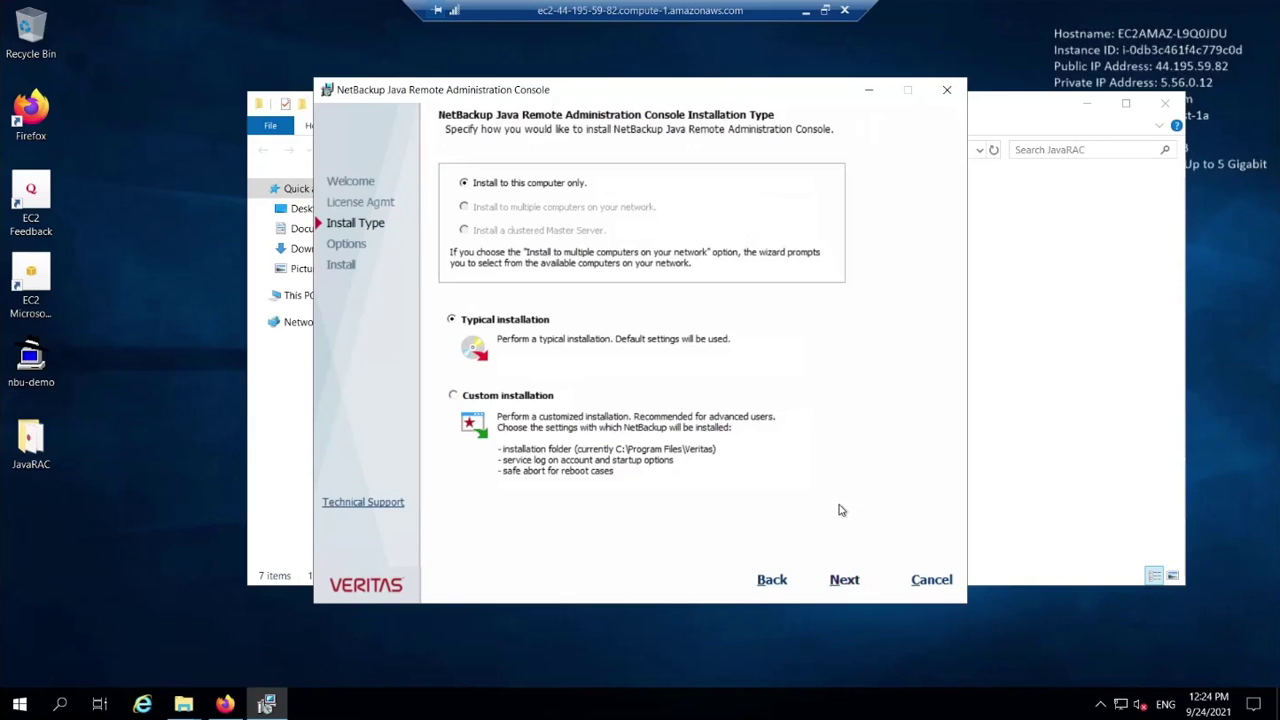
pyautogui.click(846, 581)
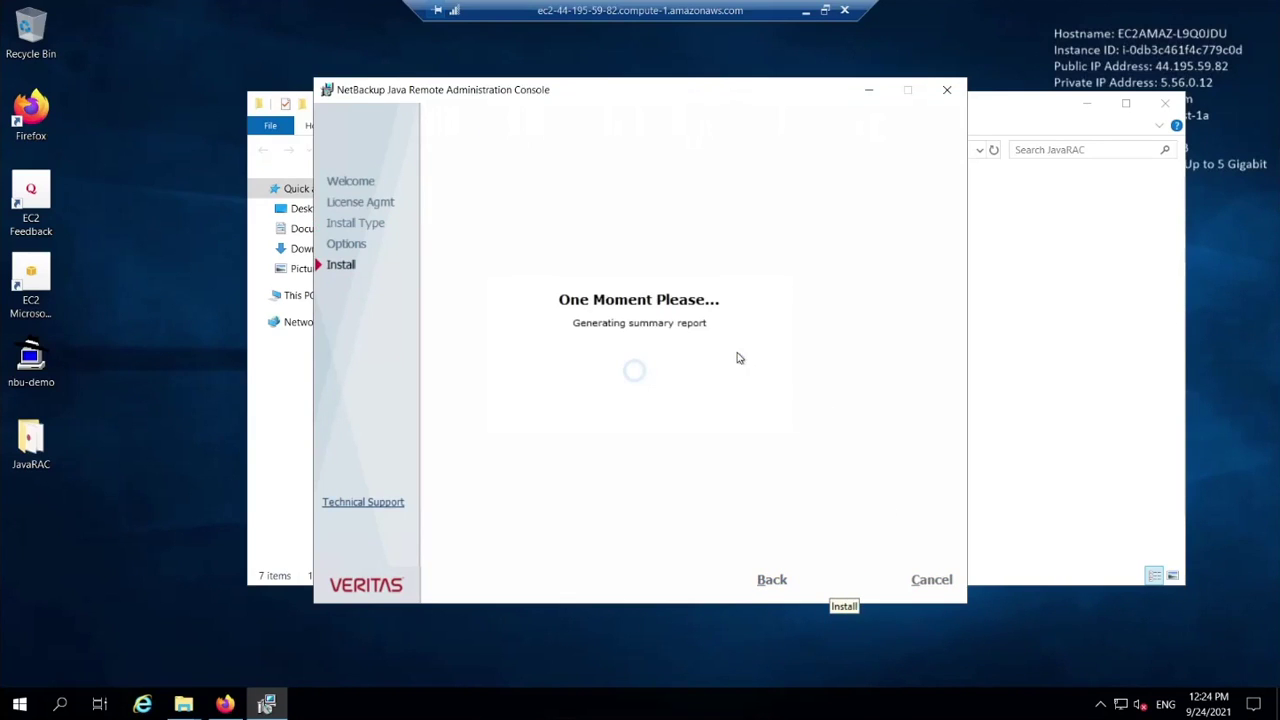
pyautogui.click(845, 580)
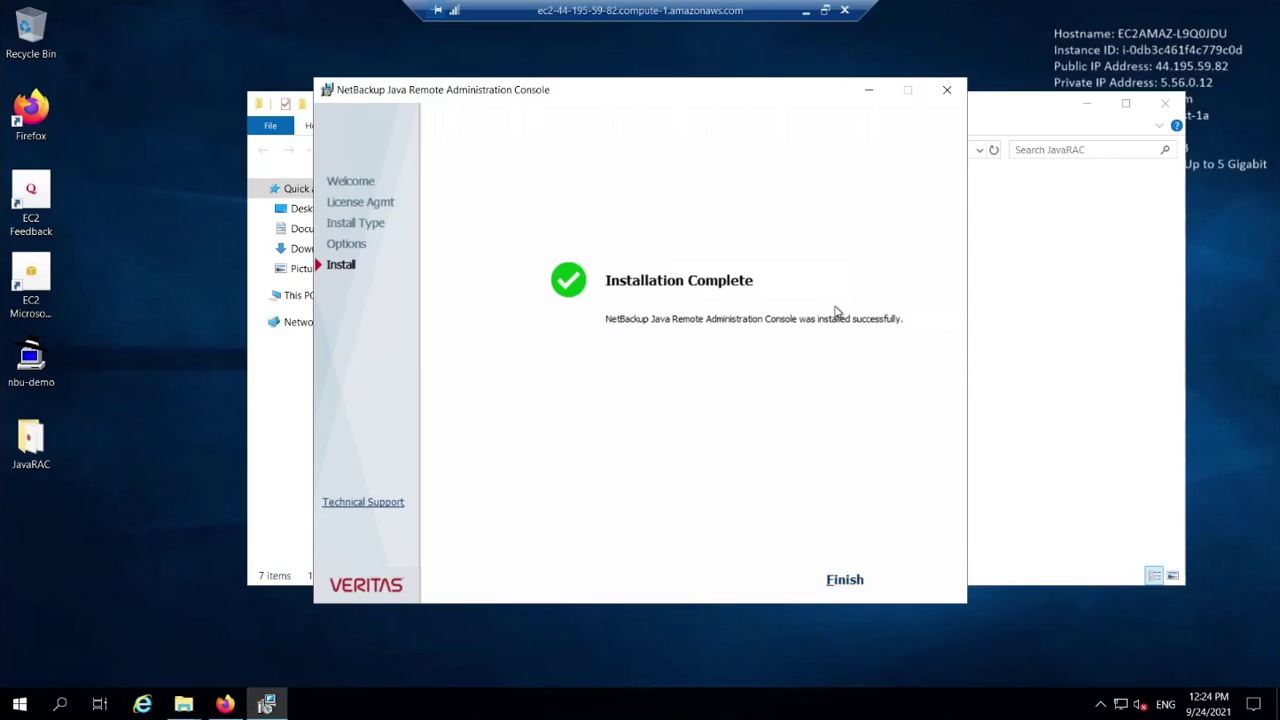
pyautogui.click(858, 586)
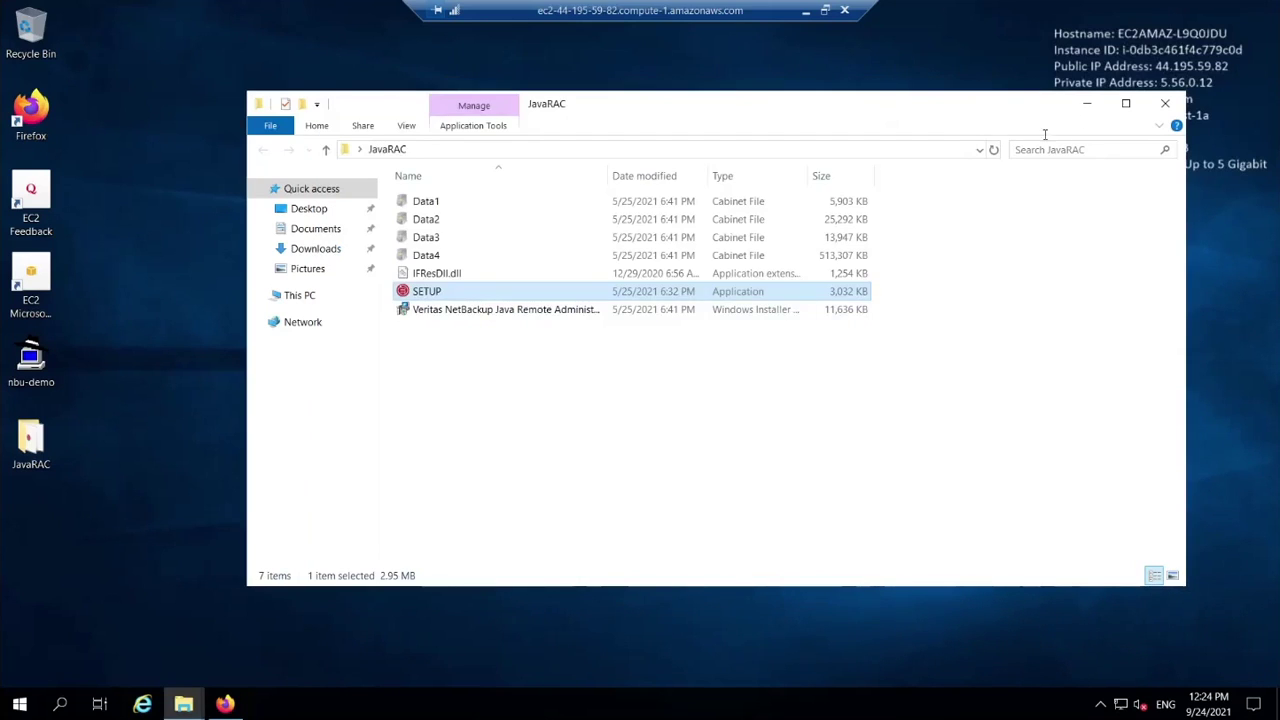
# - Launch the NetBackup 9.1 Administration Console and close the JavaRAC folder window
pyautogui.click(19, 704)
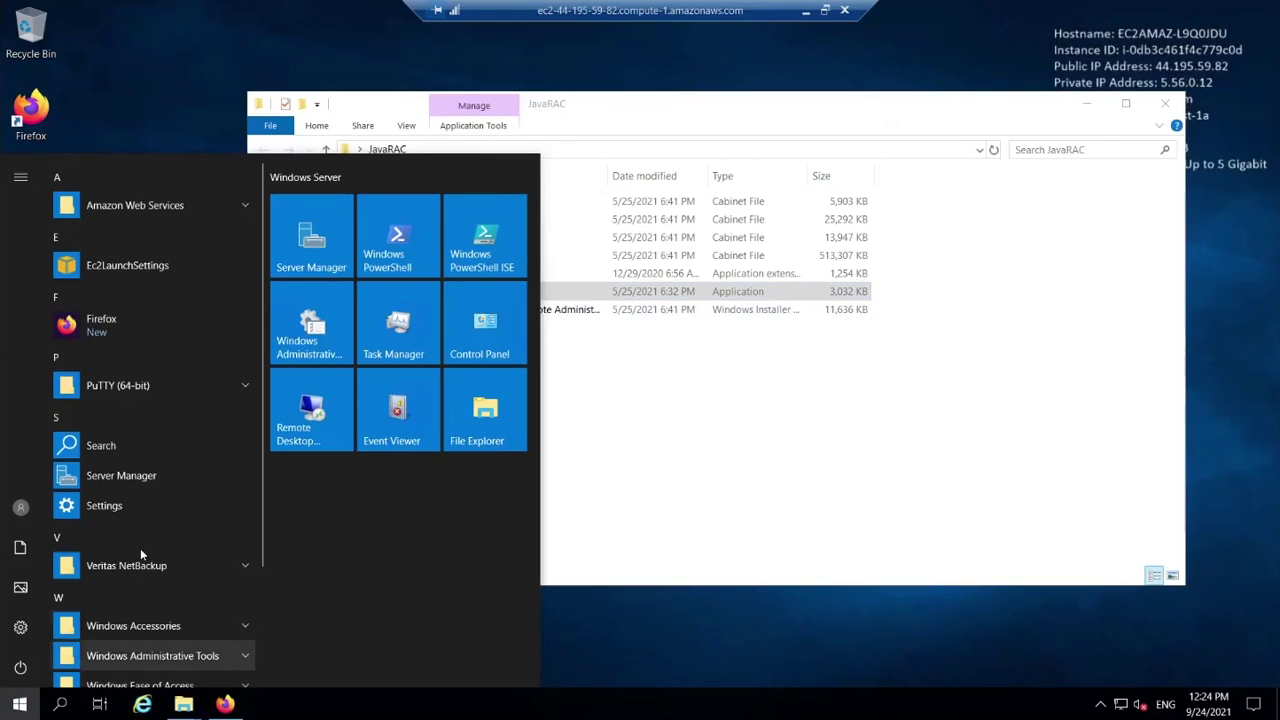
pyautogui.scroll(-3, 153, 460)
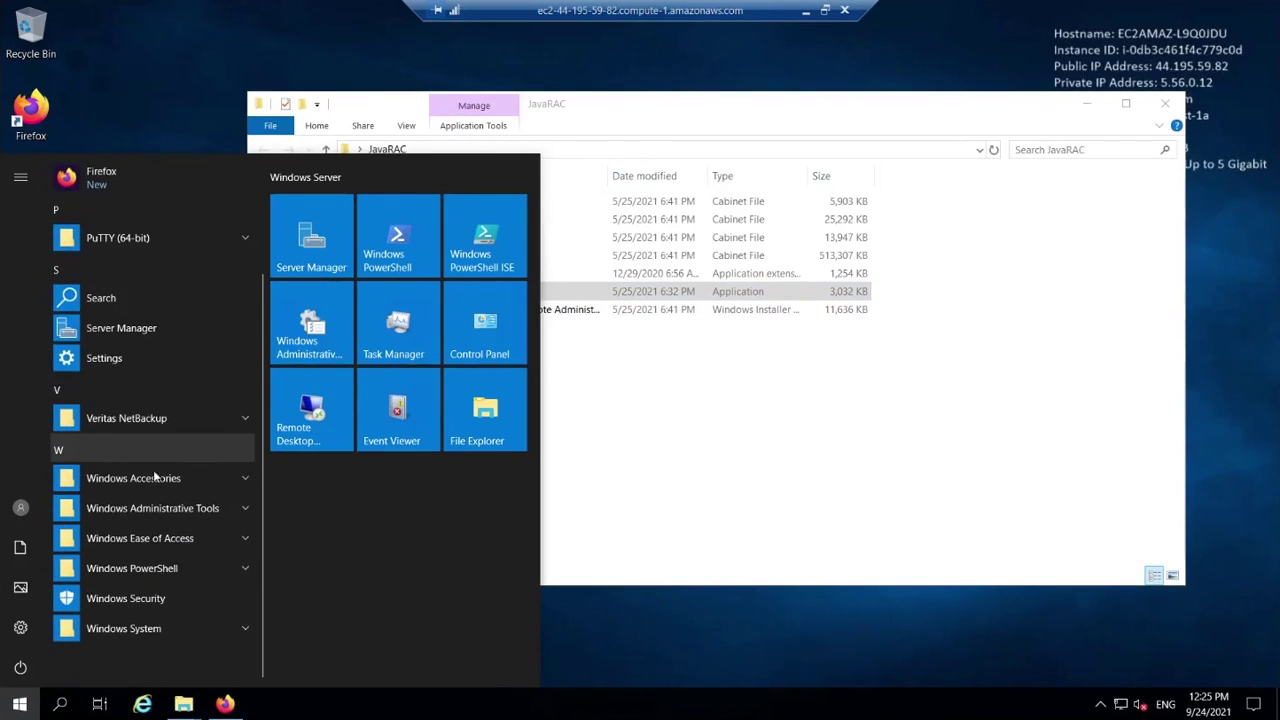
pyautogui.click(178, 424)
pyautogui.scroll(-3, 156, 511)
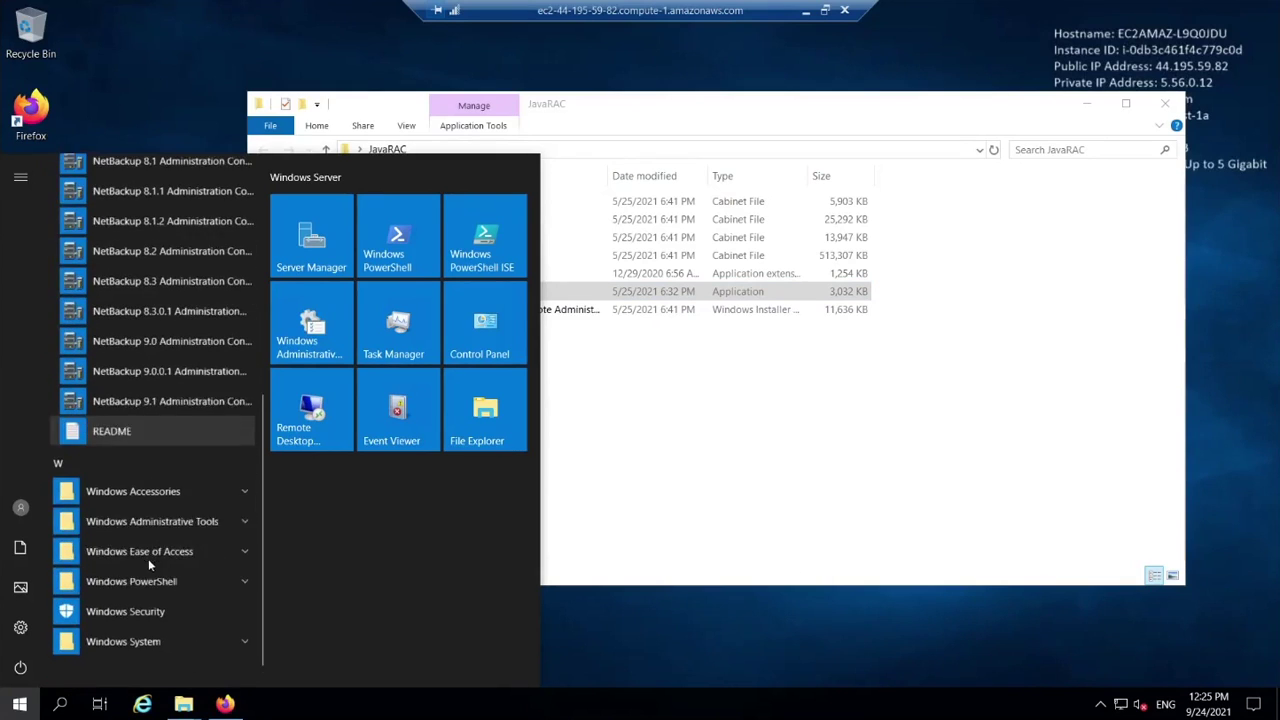
pyautogui.click(167, 398)
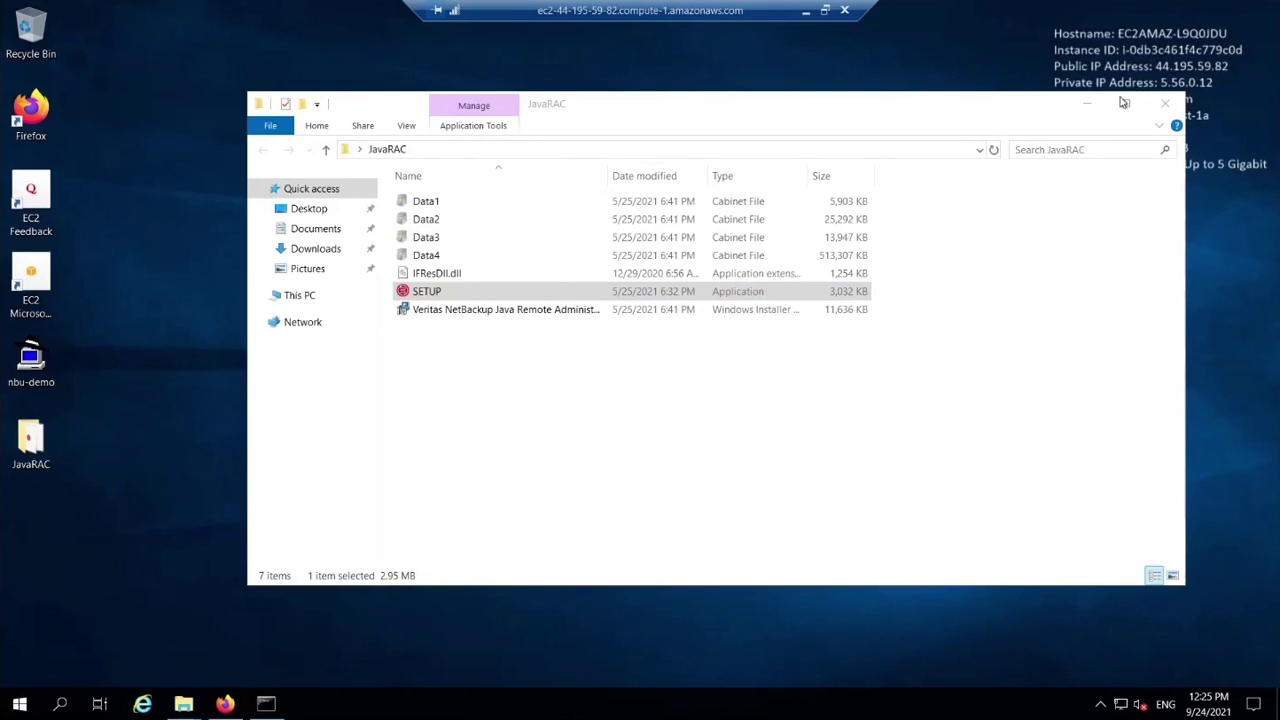
pyautogui.click(1163, 104)
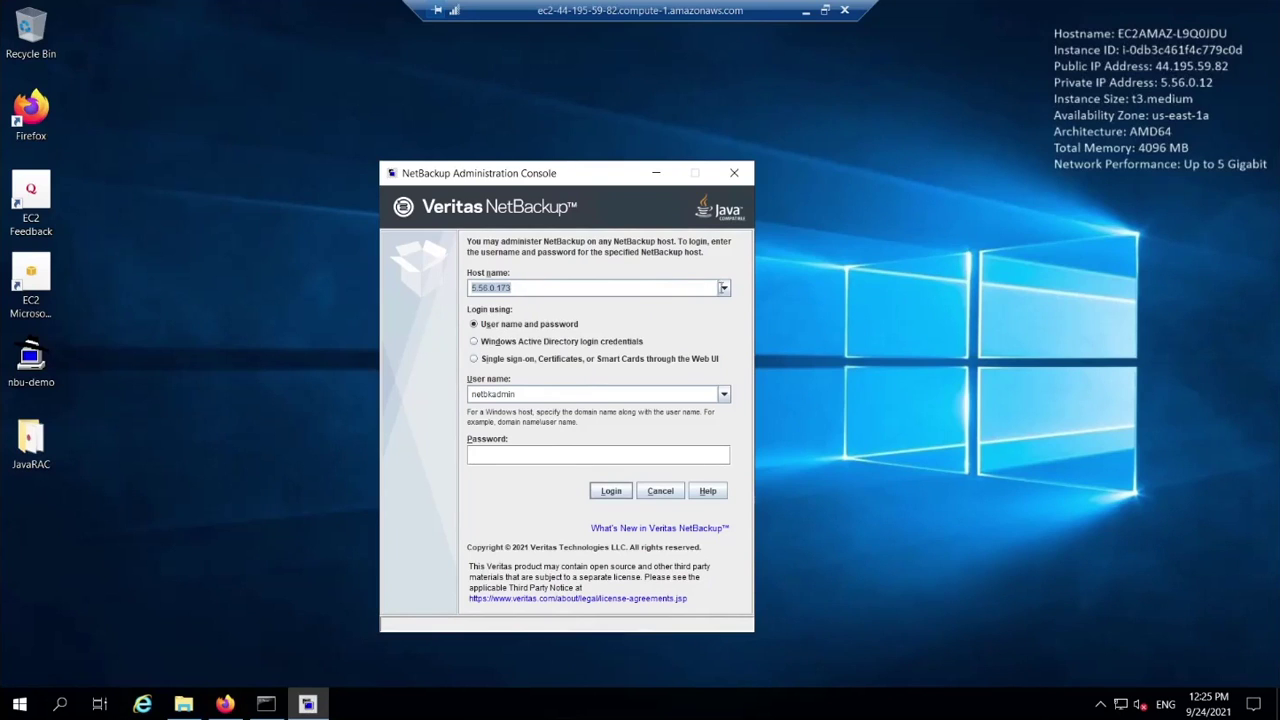
# - Compare the login window's host name with the Primary Server's private IPv4 address in the EC2 console, and return to the remote desktop
pyautogui.click(723, 288)
pyautogui.click(724, 290)
pyautogui.moveTo(472, 287); pyautogui.dragTo(522, 287)
pyautogui.click(806, 12)
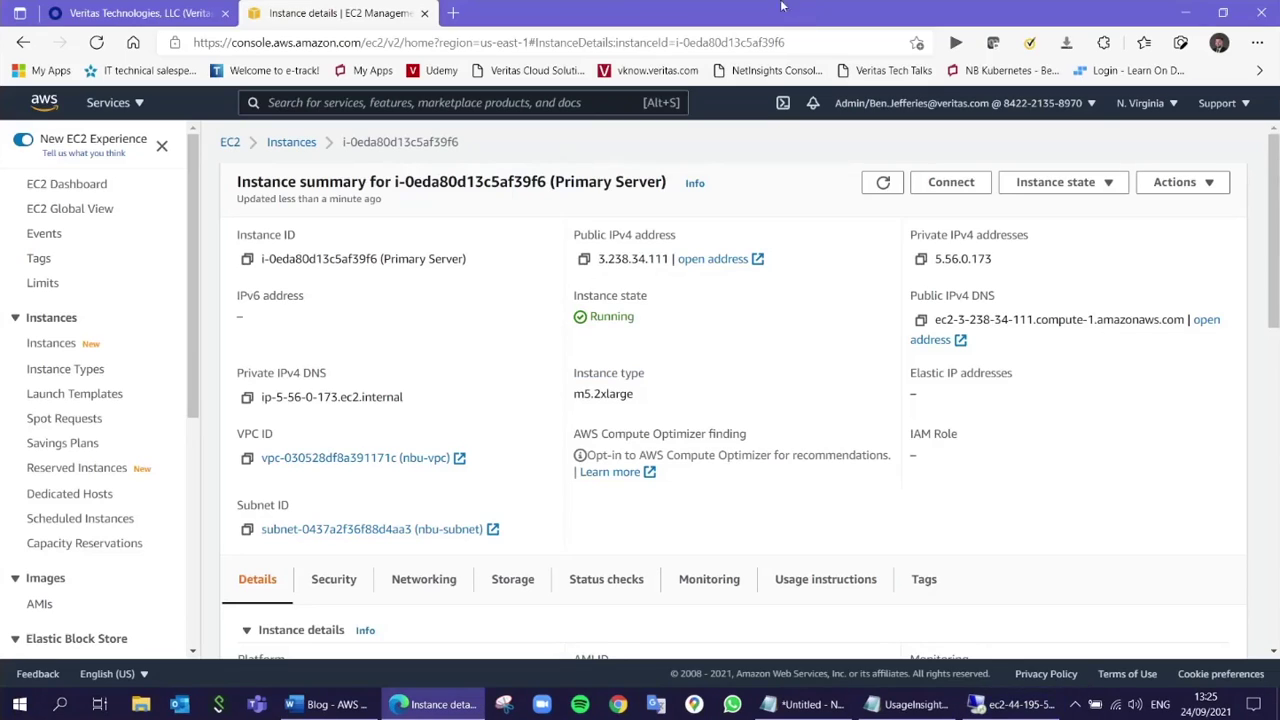
pyautogui.click(52, 342)
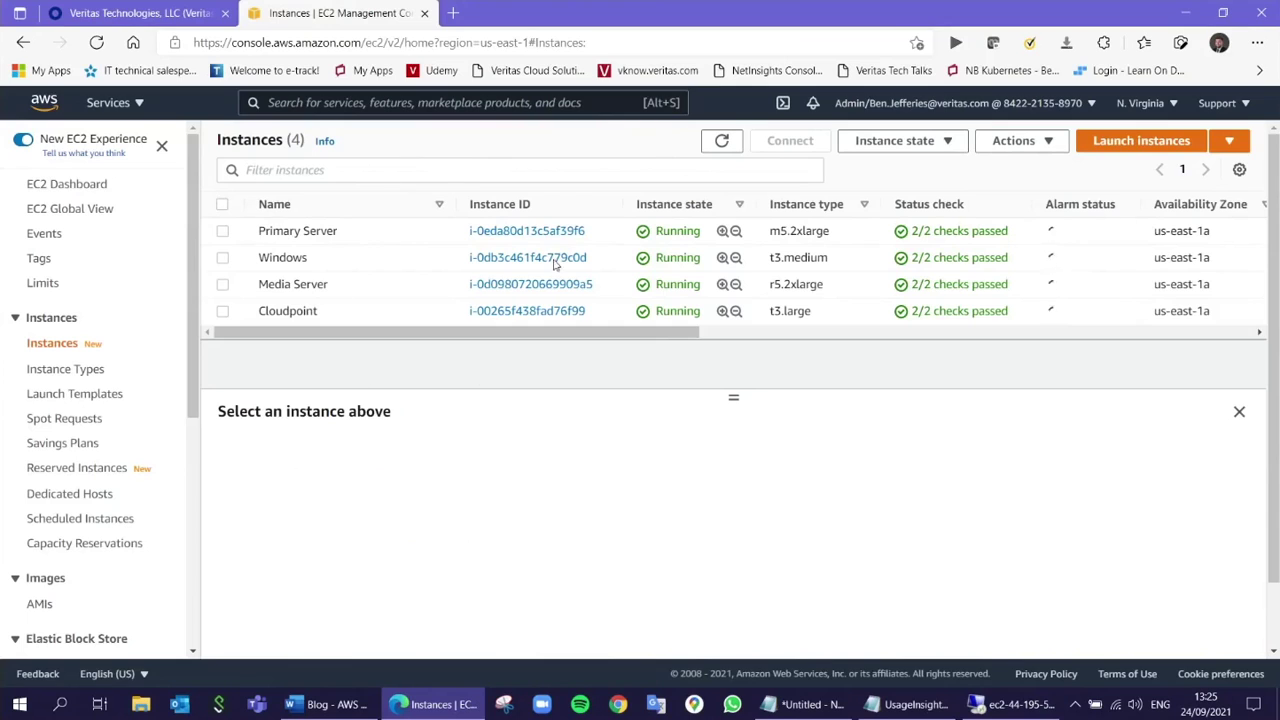
pyautogui.click(540, 231)
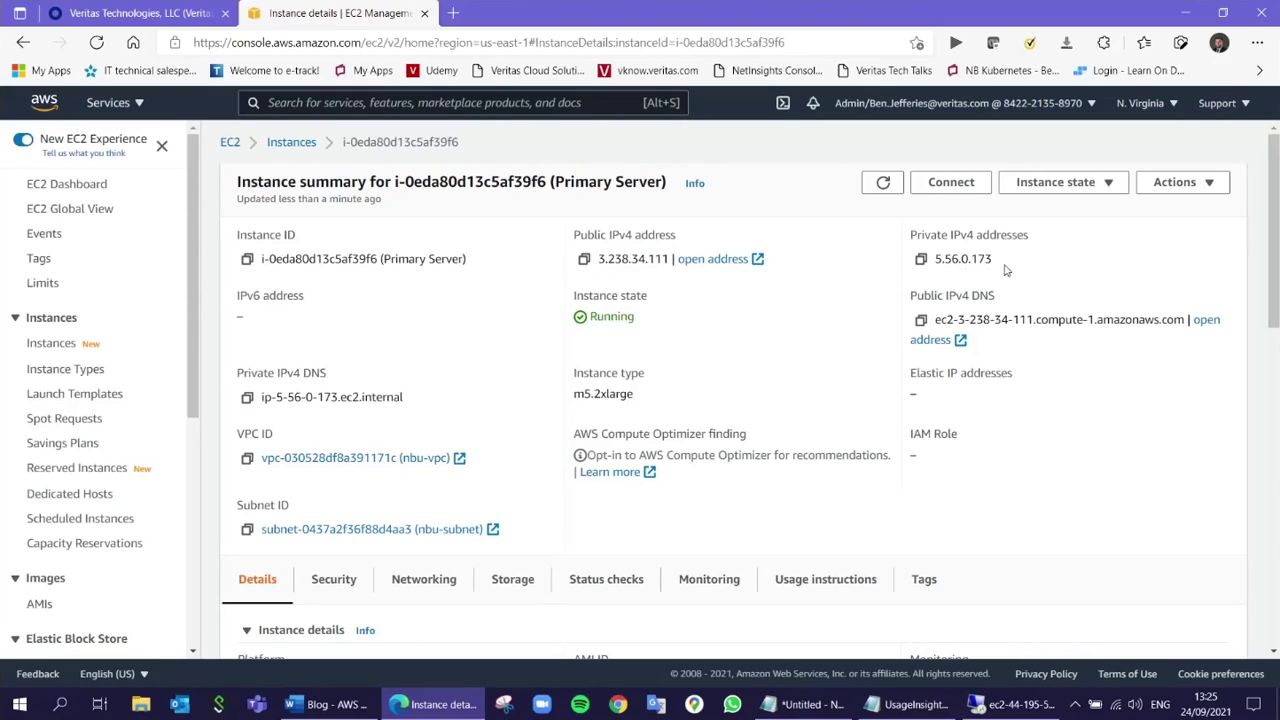
pyautogui.click(1018, 706)
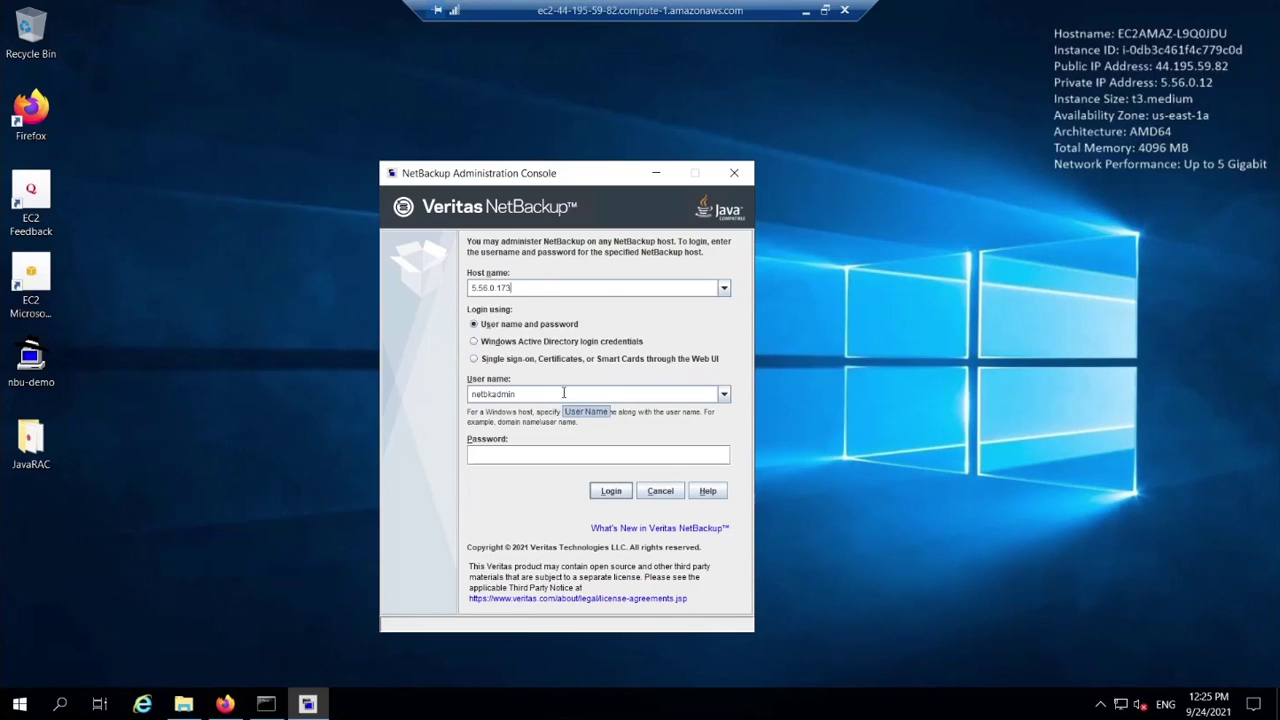
# - Sign in to the Primary Server at 5.56.0.173 as netbkadmin with the account password and close the login status notice
pyautogui.doubleClick(538, 398)
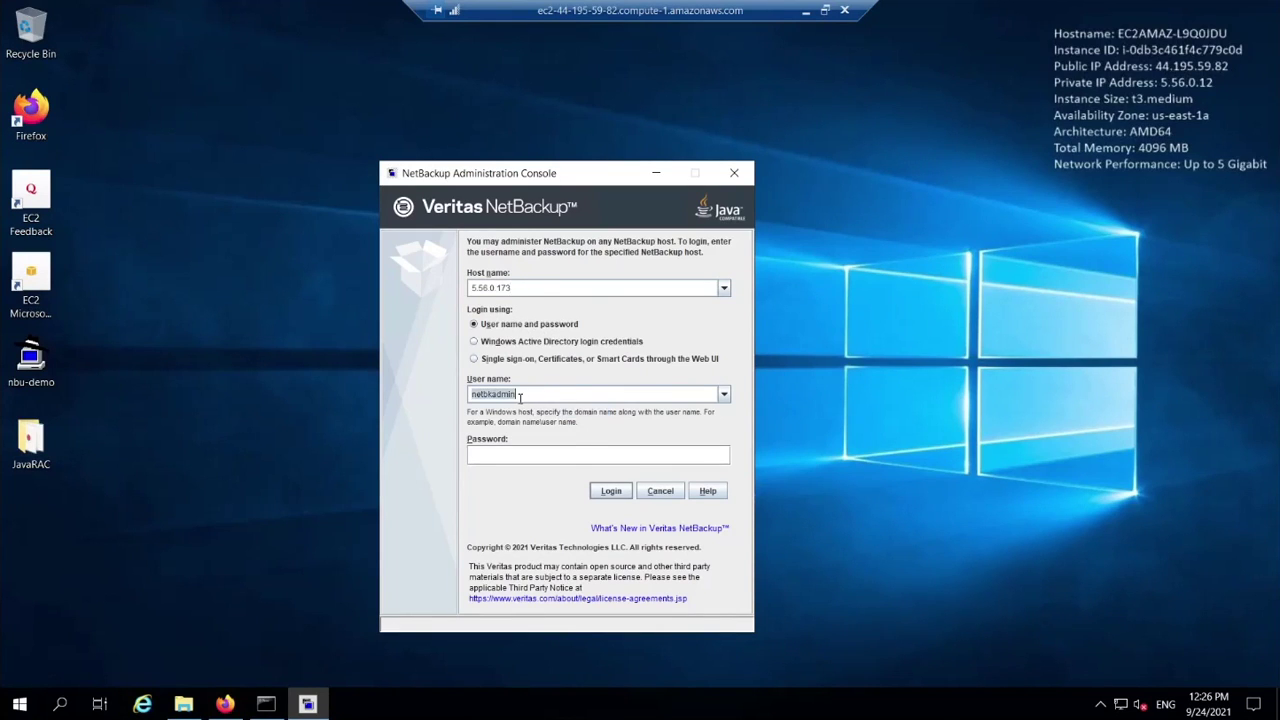
pyautogui.click(521, 398)
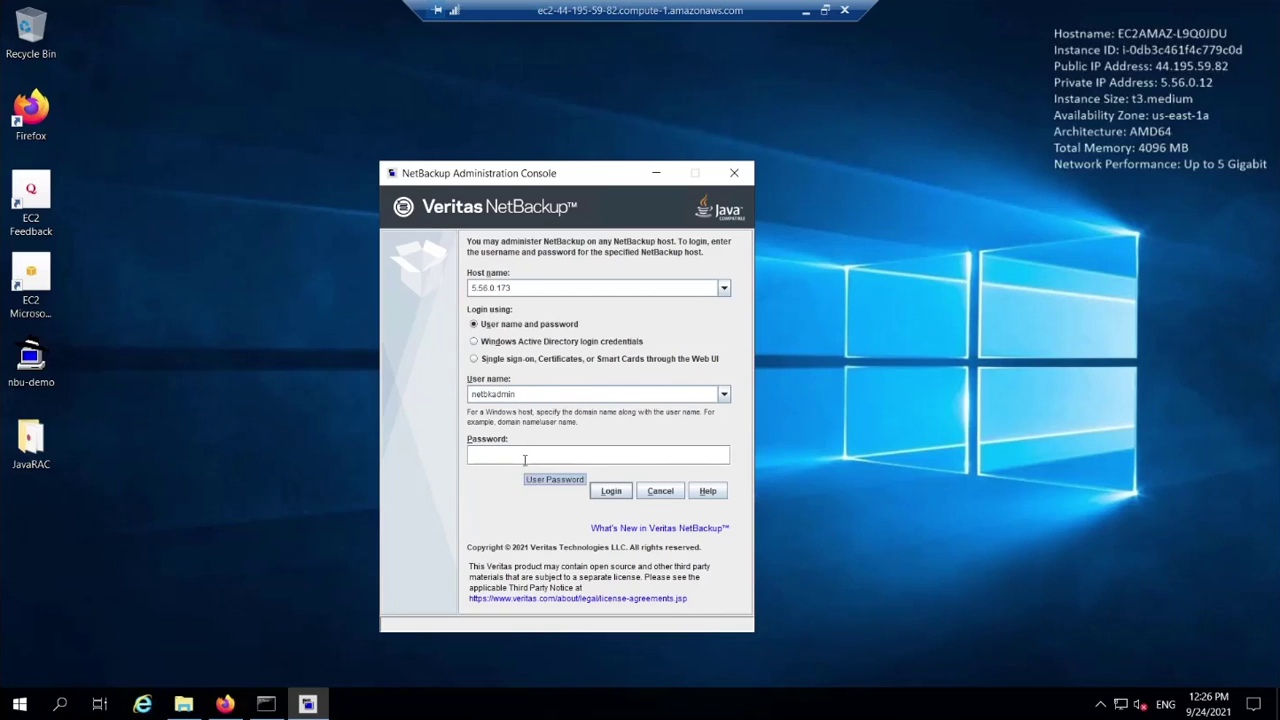
pyautogui.click(524, 458)
pyautogui.click(603, 493)
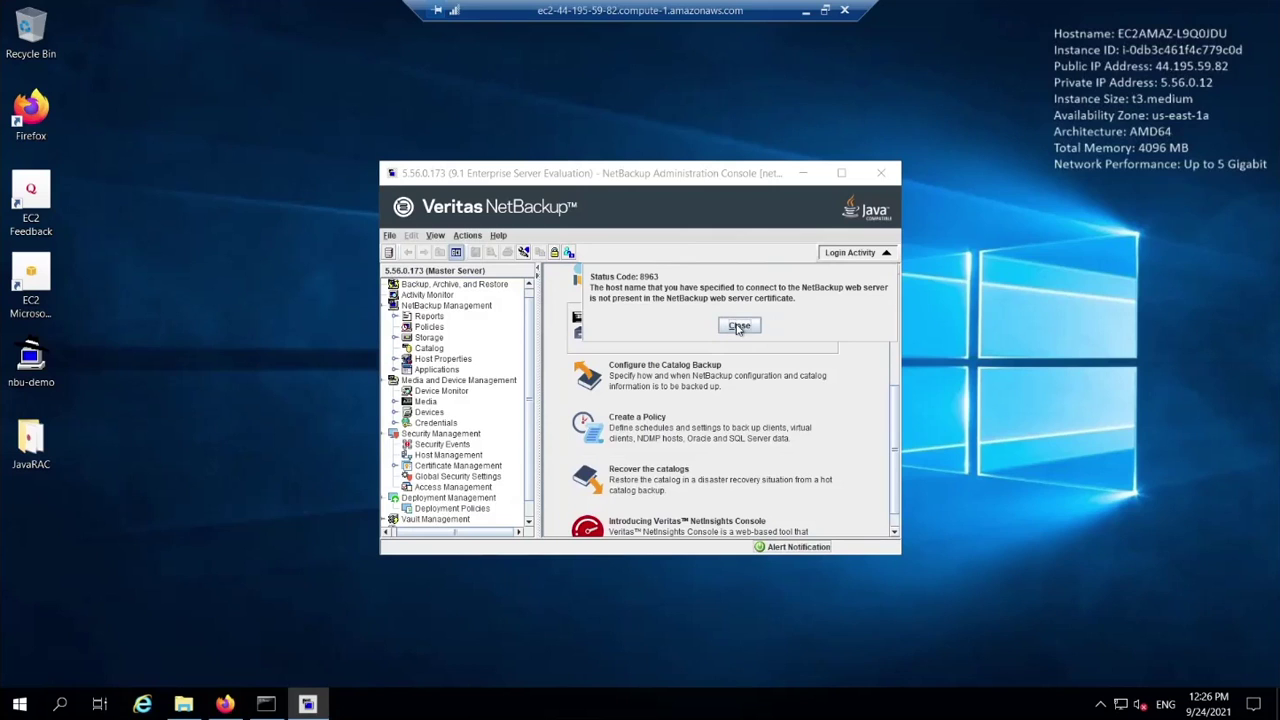
pyautogui.click(737, 326)
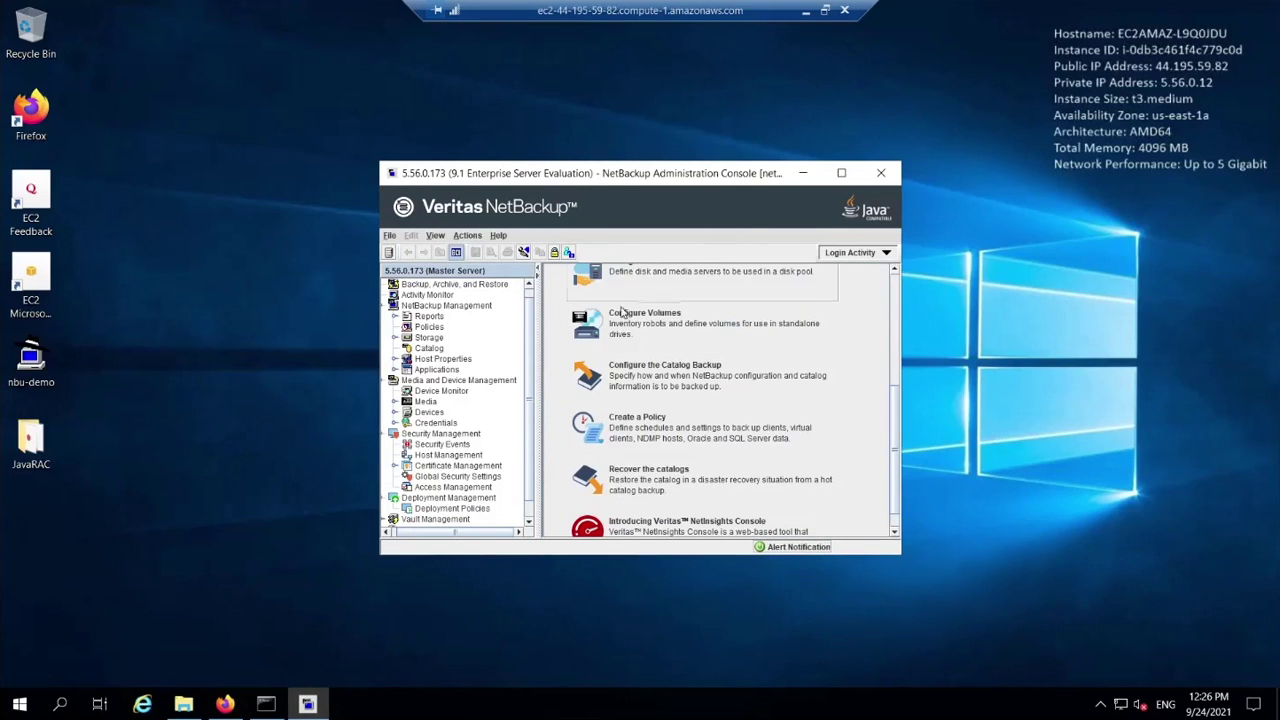
# - Look over the console's home page and navigation tree, then examine Storage and its Storage Units list
pyautogui.moveTo(896, 427); pyautogui.dragTo(888, 275)
pyautogui.moveTo(532, 332); pyautogui.dragTo(524, 385)
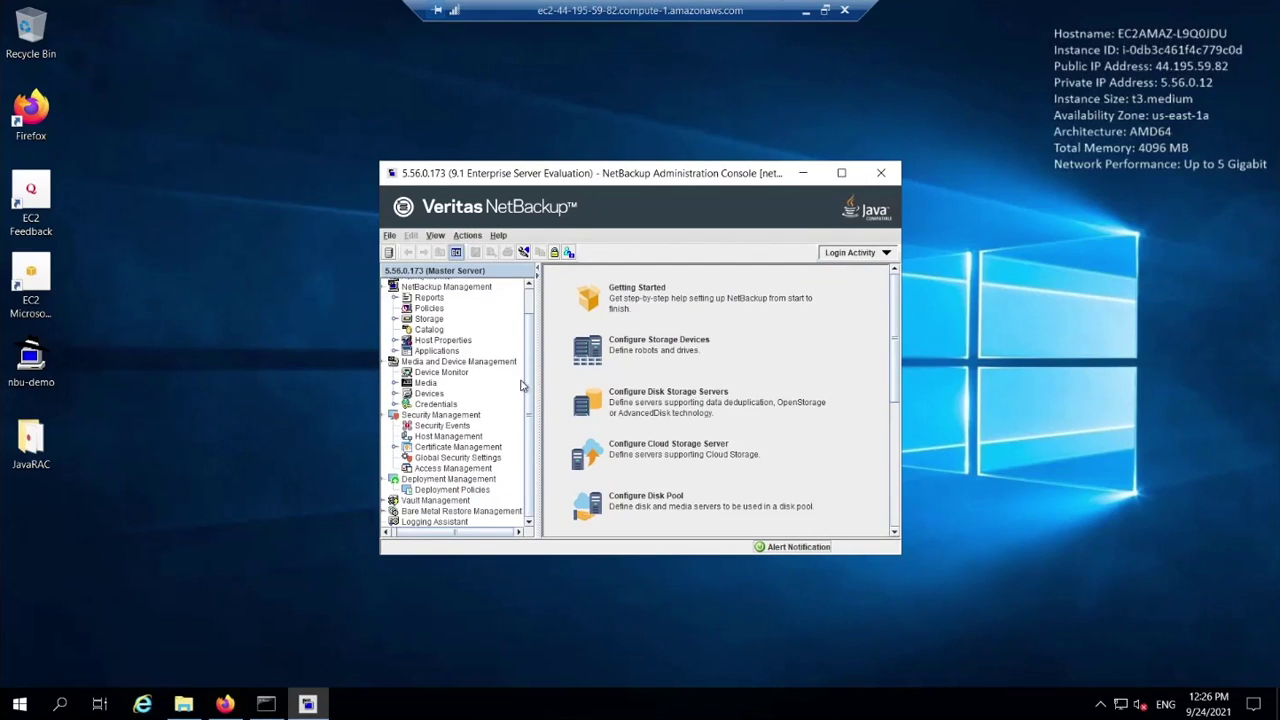
pyautogui.click(422, 395)
pyautogui.click(425, 321)
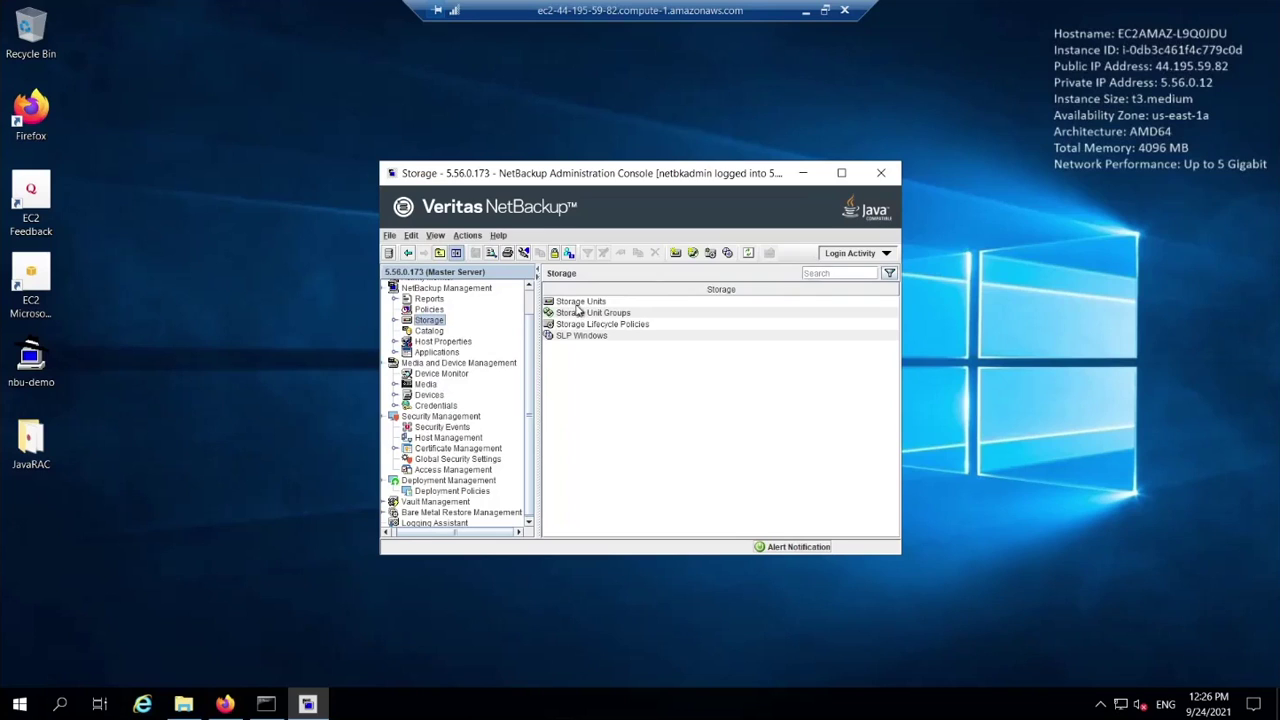
pyautogui.doubleClick(577, 305)
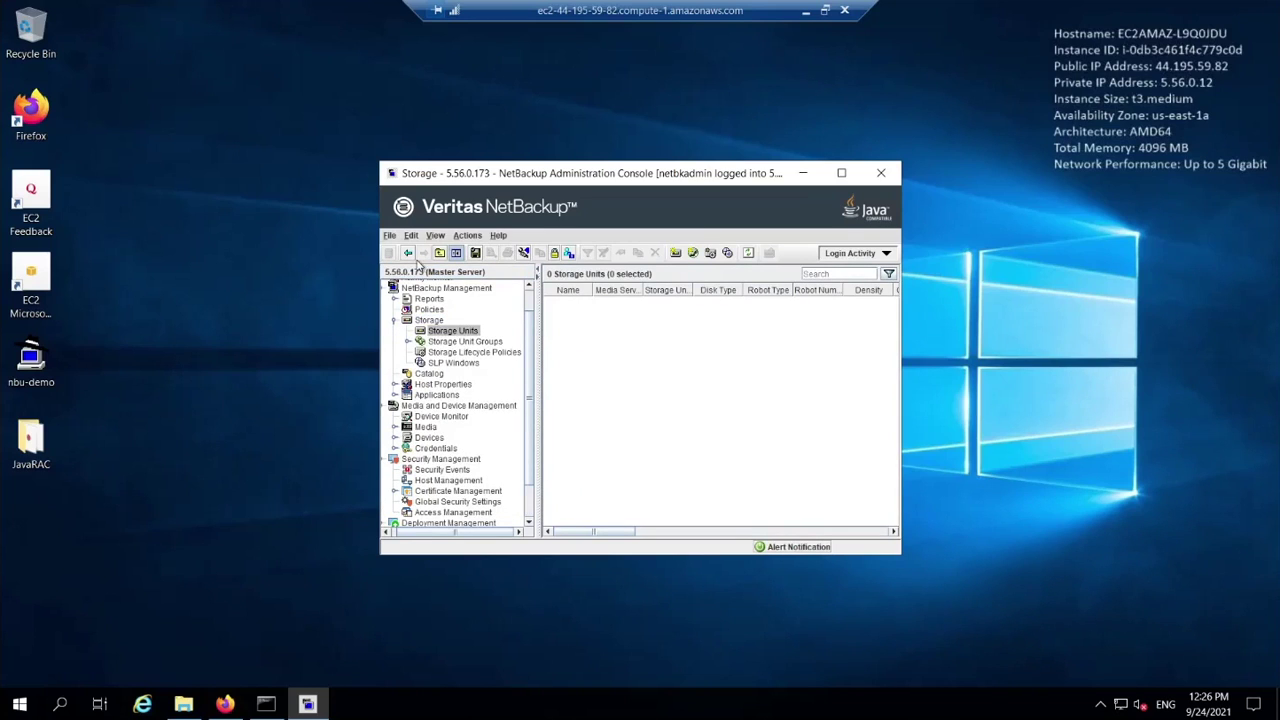
pyautogui.click(408, 253)
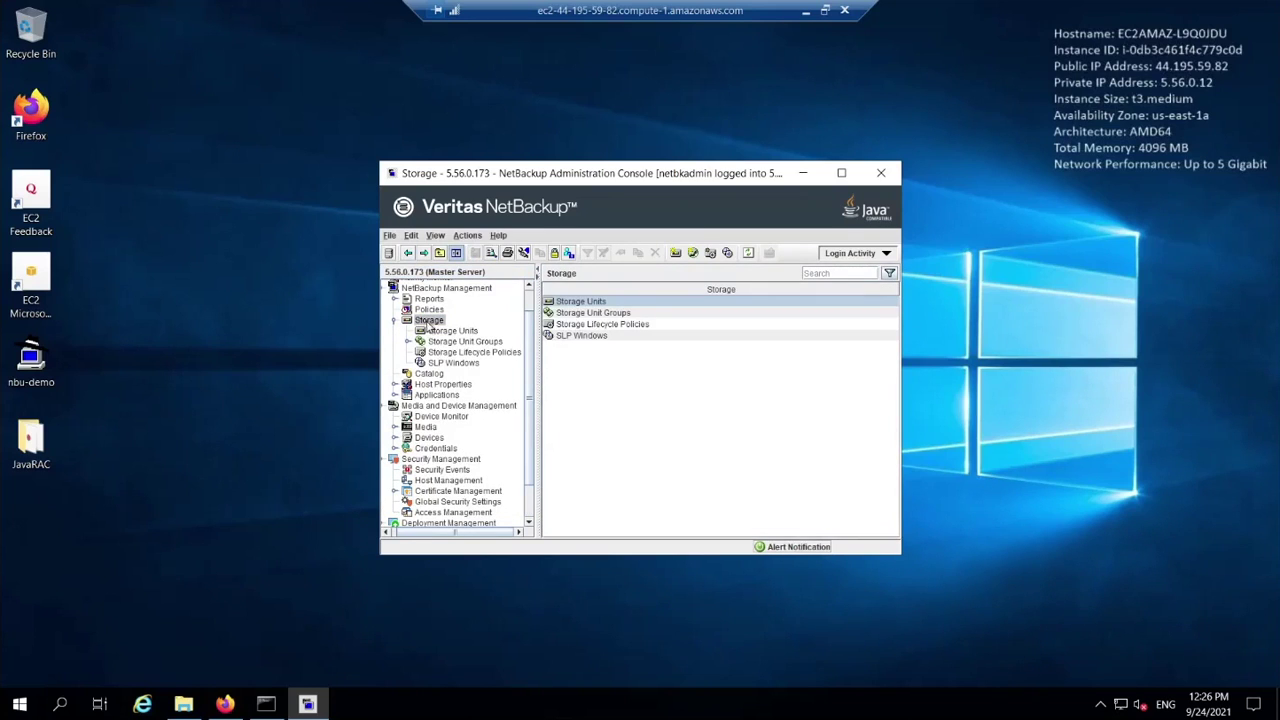
# - Examine the Devices categories, the Drives list and the remaining management nodes in the console tree
pyautogui.click(429, 438)
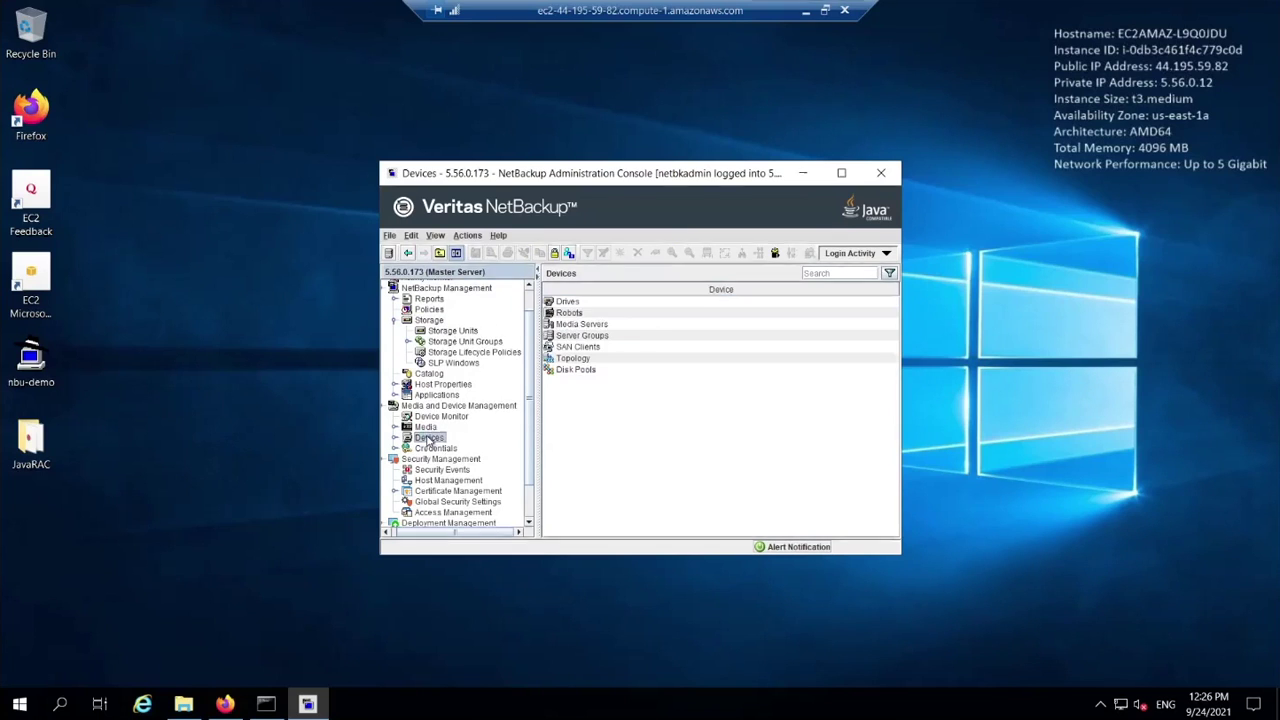
pyautogui.doubleClick(565, 301)
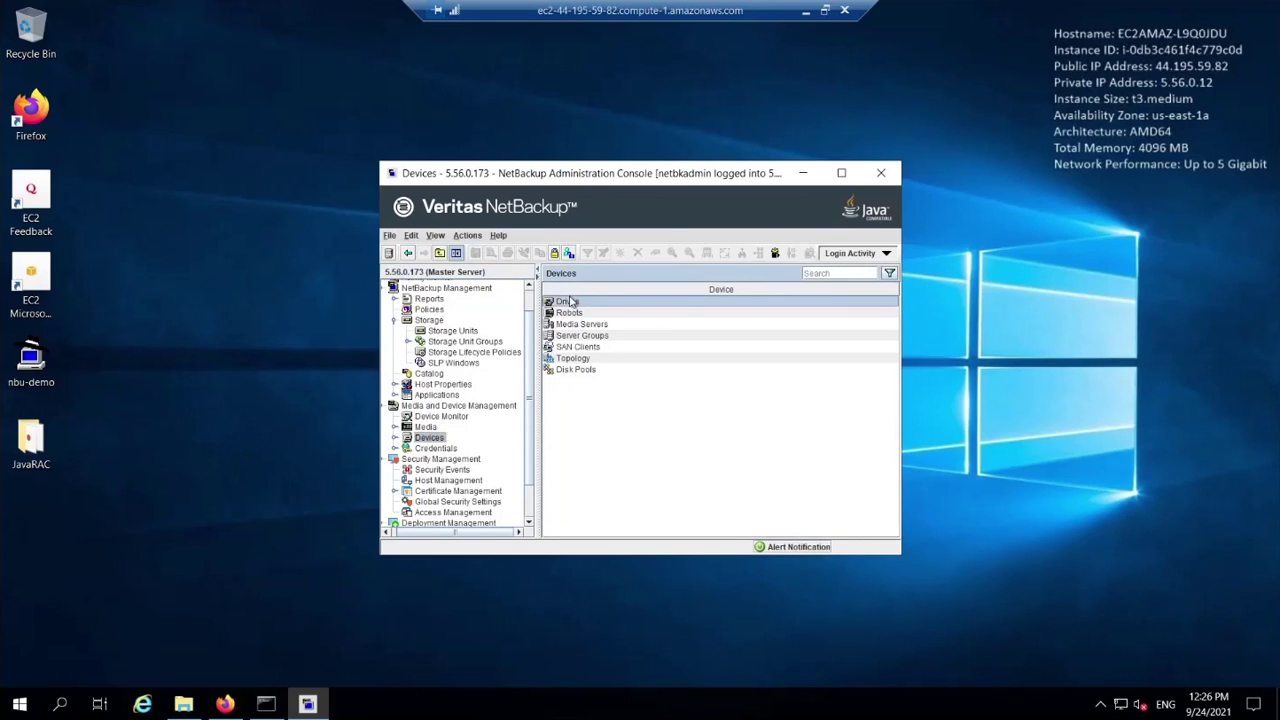
pyautogui.moveTo(528, 331); pyautogui.dragTo(528, 424)
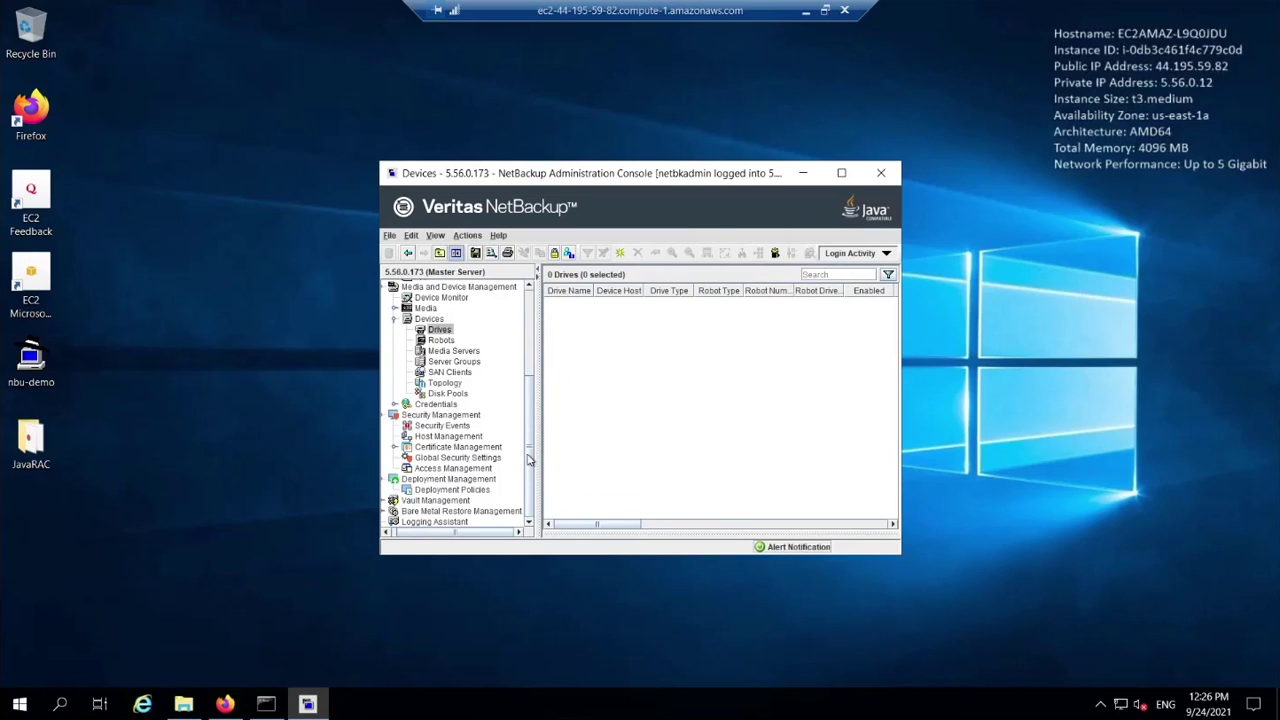
# - Open a new storage unit form from Storage Units, check which media servers it offers, and cancel it
pyautogui.scroll(5, 530, 455)
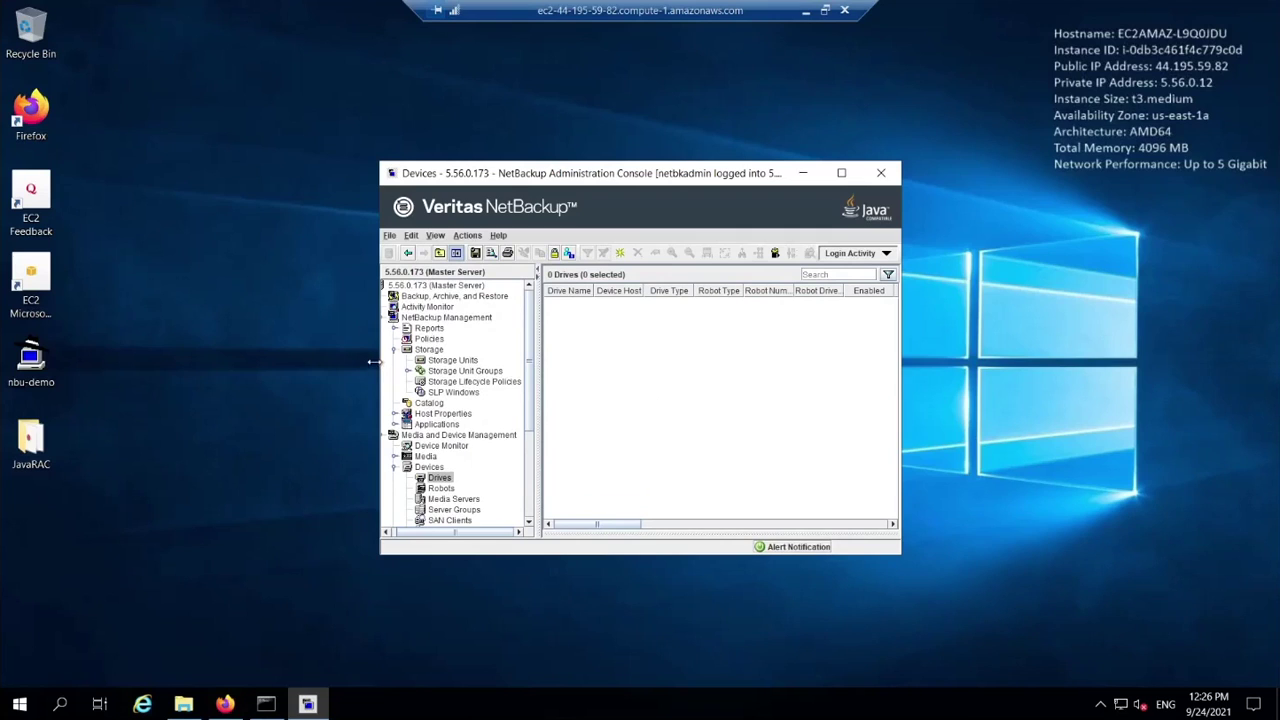
pyautogui.click(453, 360)
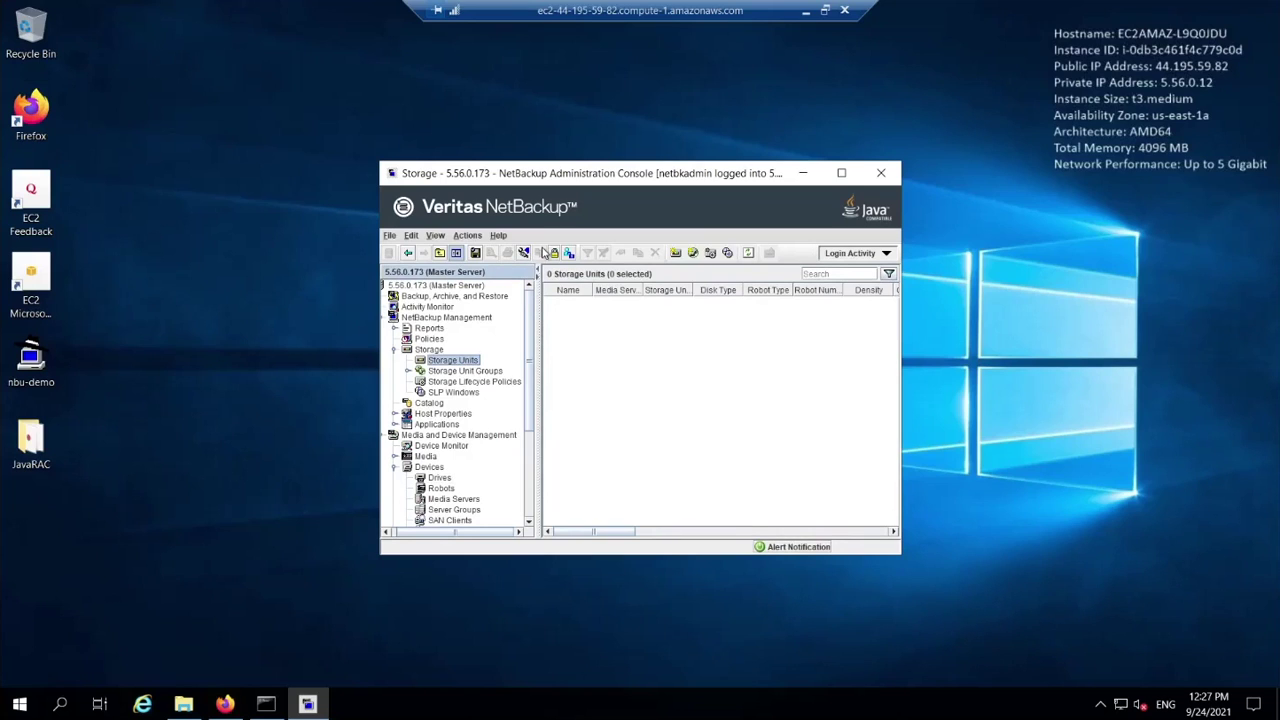
pyautogui.click(675, 253)
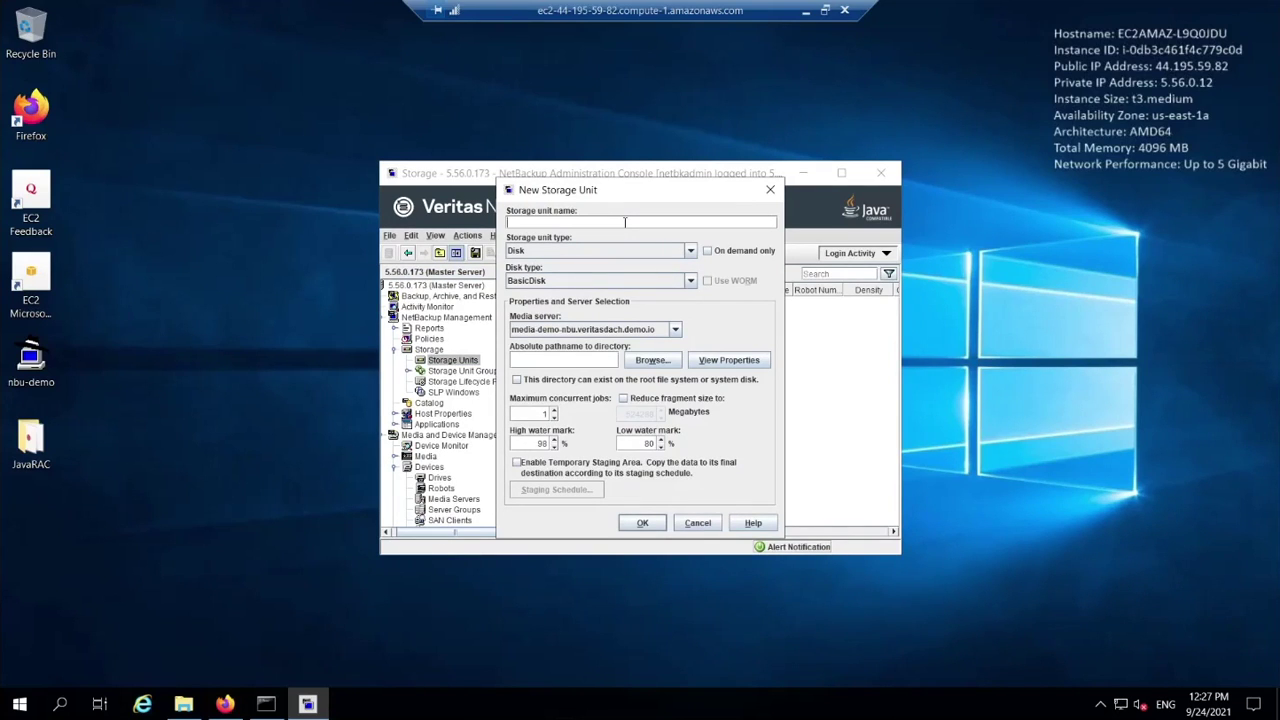
pyautogui.click(675, 332)
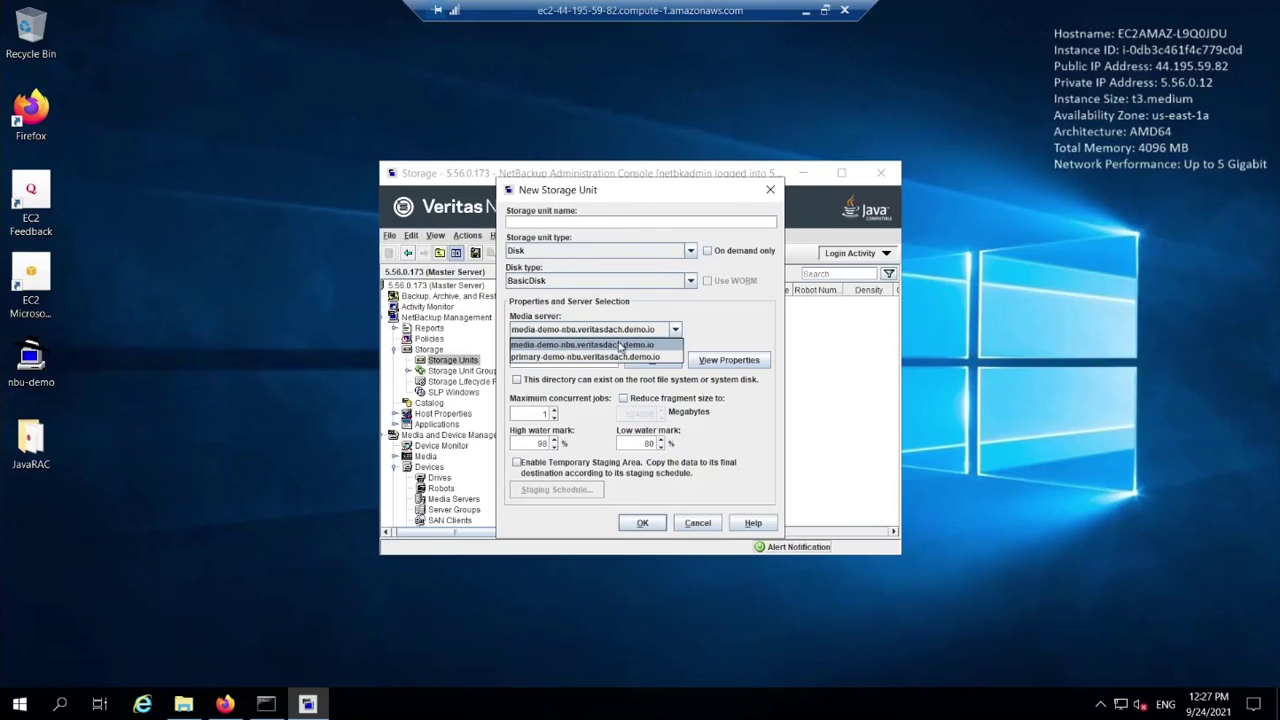
pyautogui.click(676, 331)
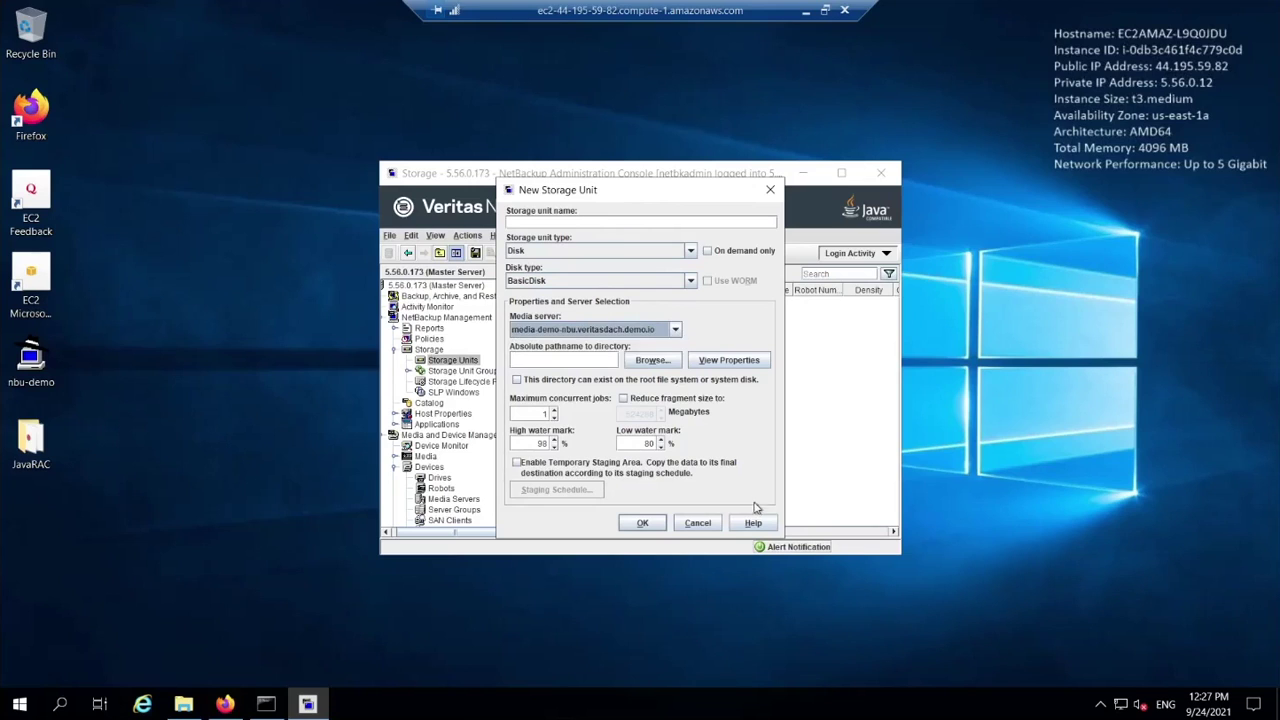
pyautogui.click(697, 522)
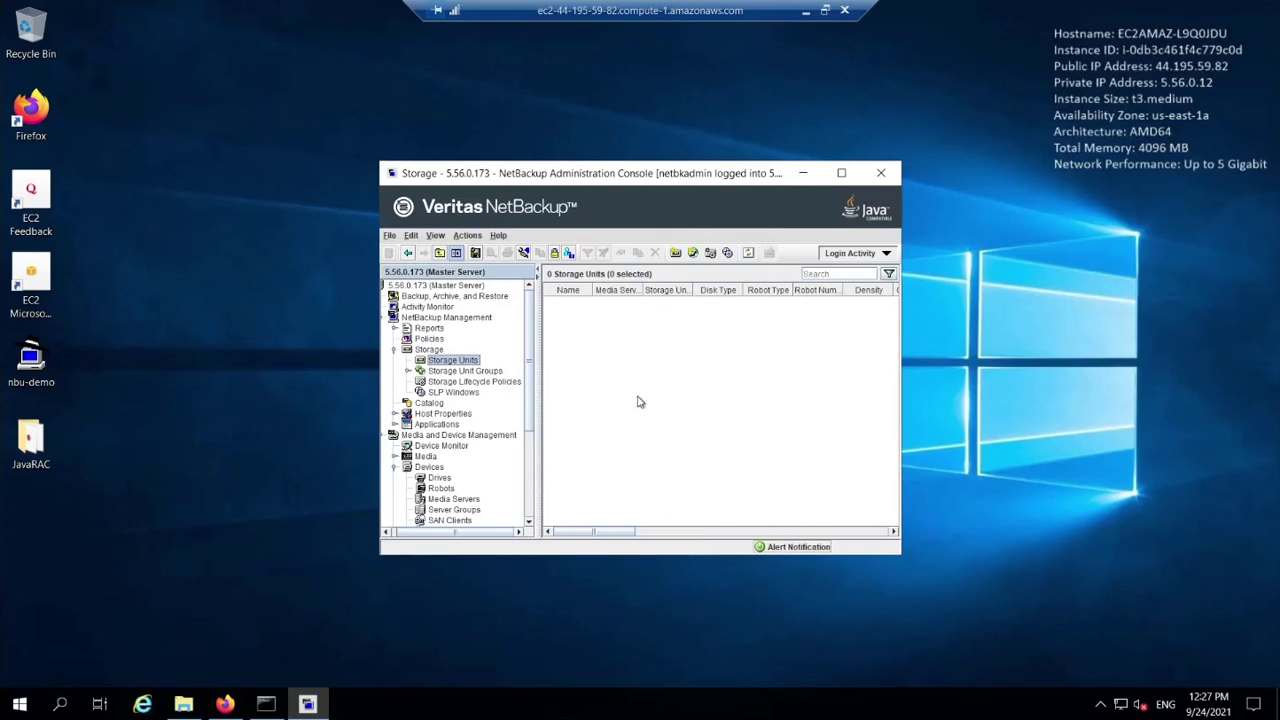
# - Close the NetBackup Administration Console and minimize the remote desktop session to return to the EC2 console in the browser
pyautogui.click(882, 175)
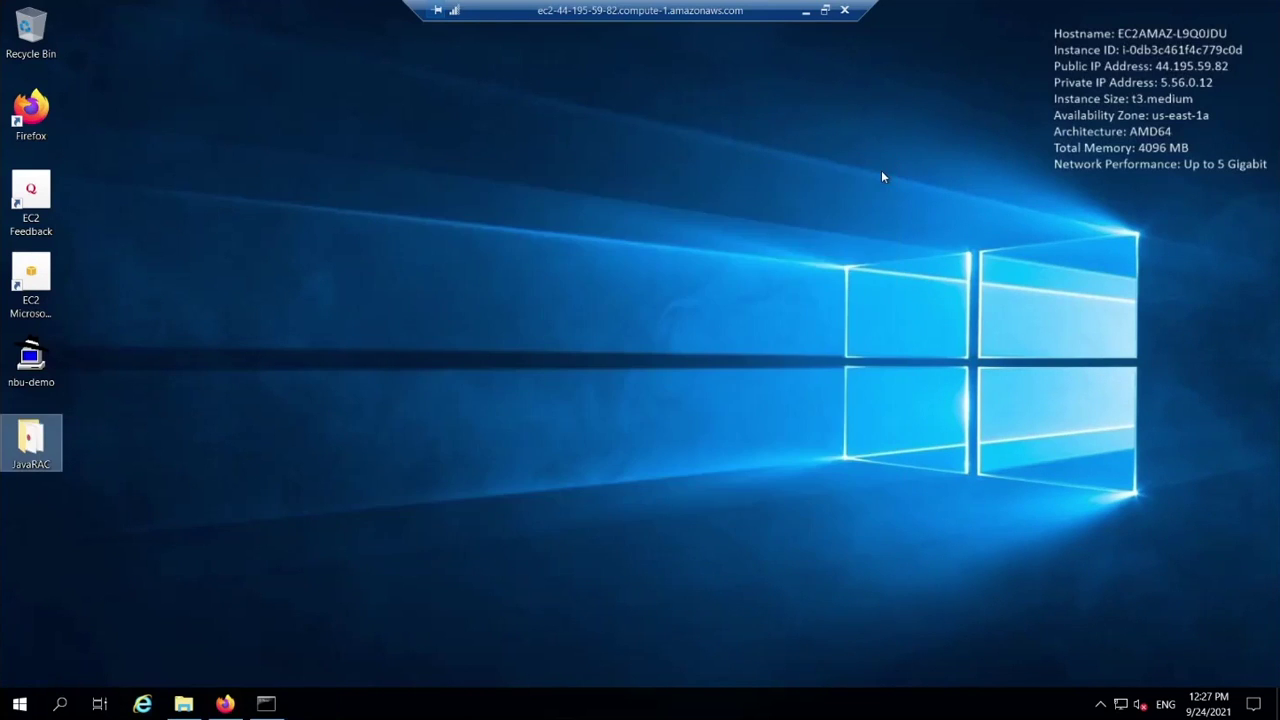
pyautogui.click(616, 250)
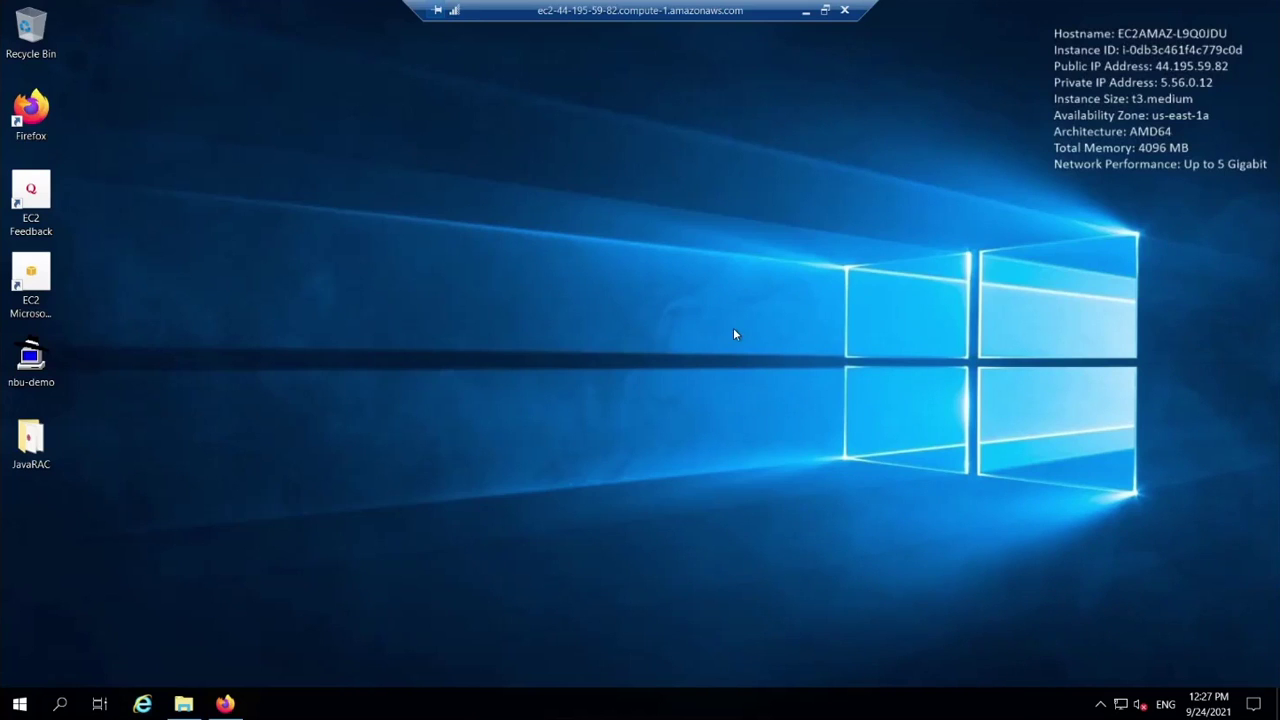
pyautogui.click(772, 288)
pyautogui.click(806, 11)
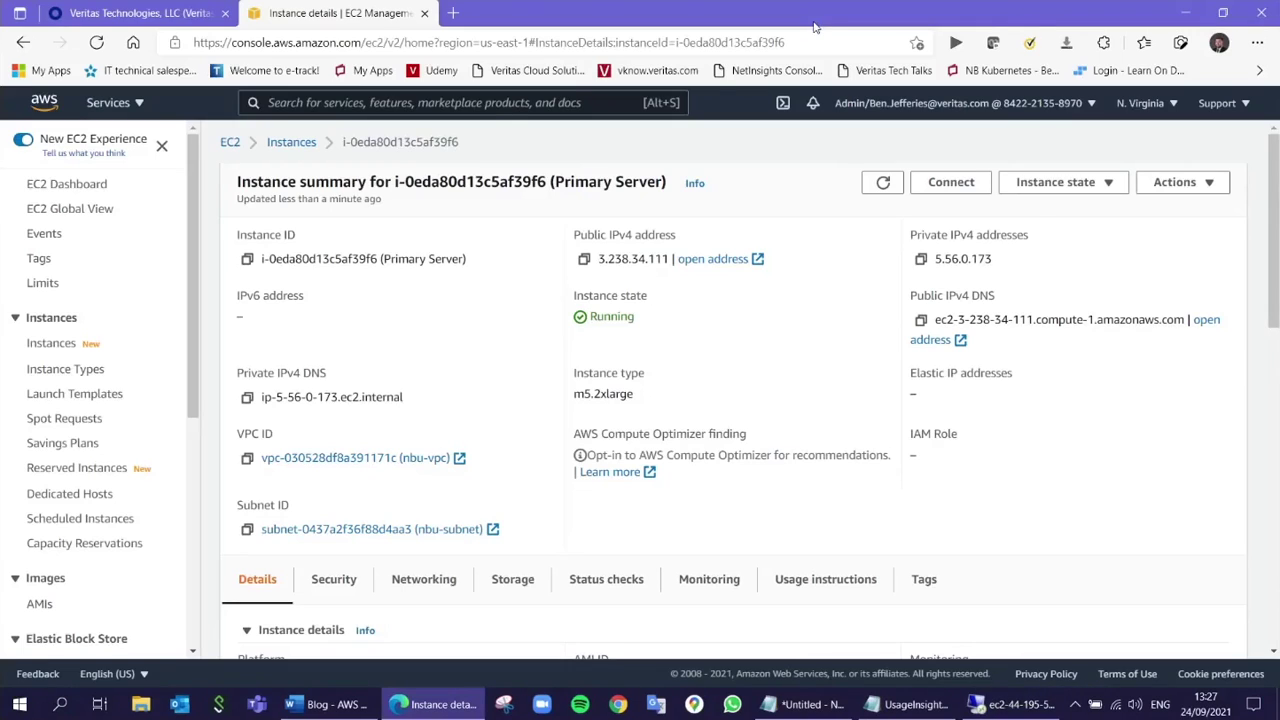